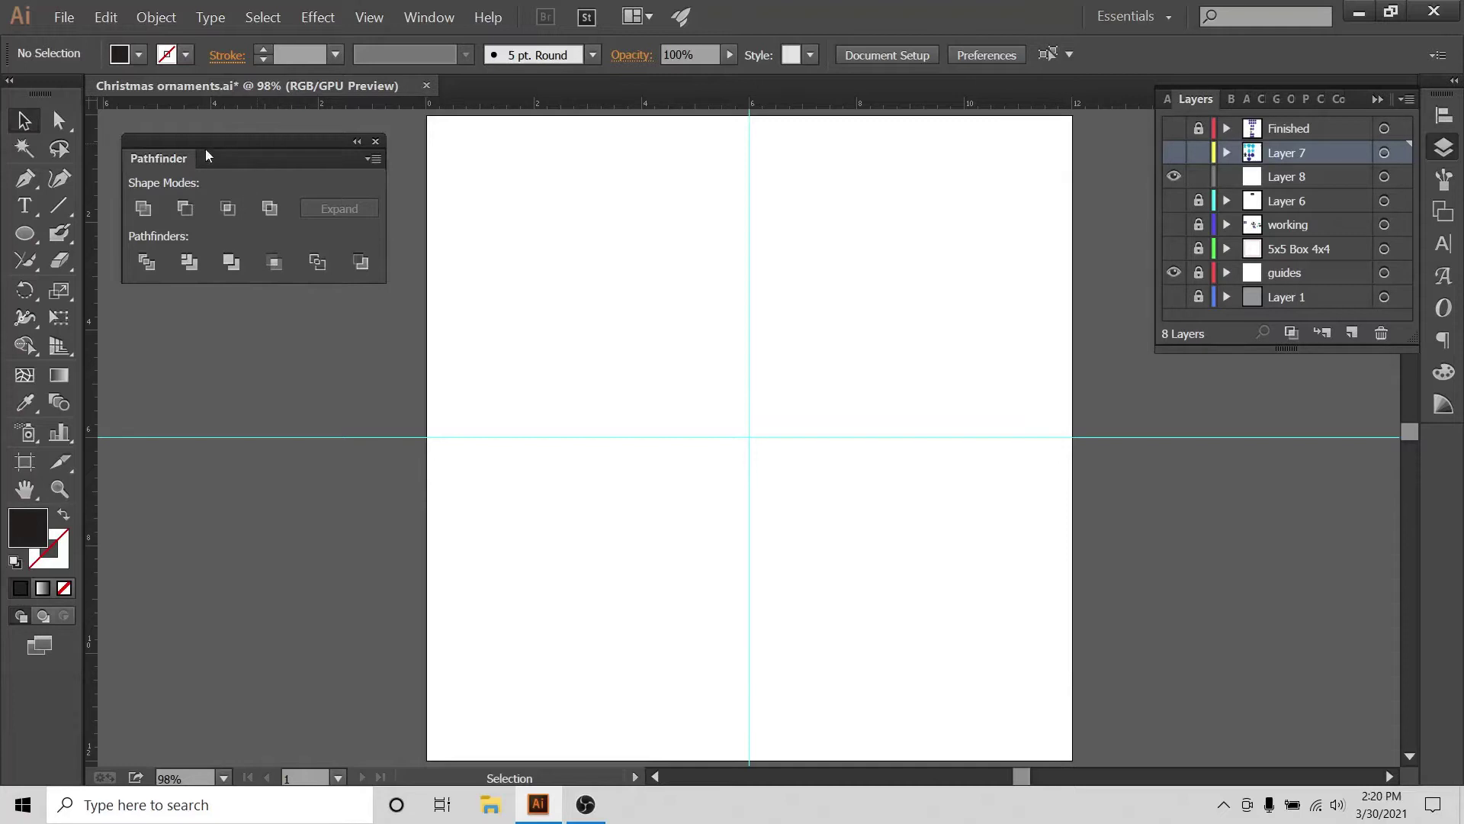
left_click(420, 20)
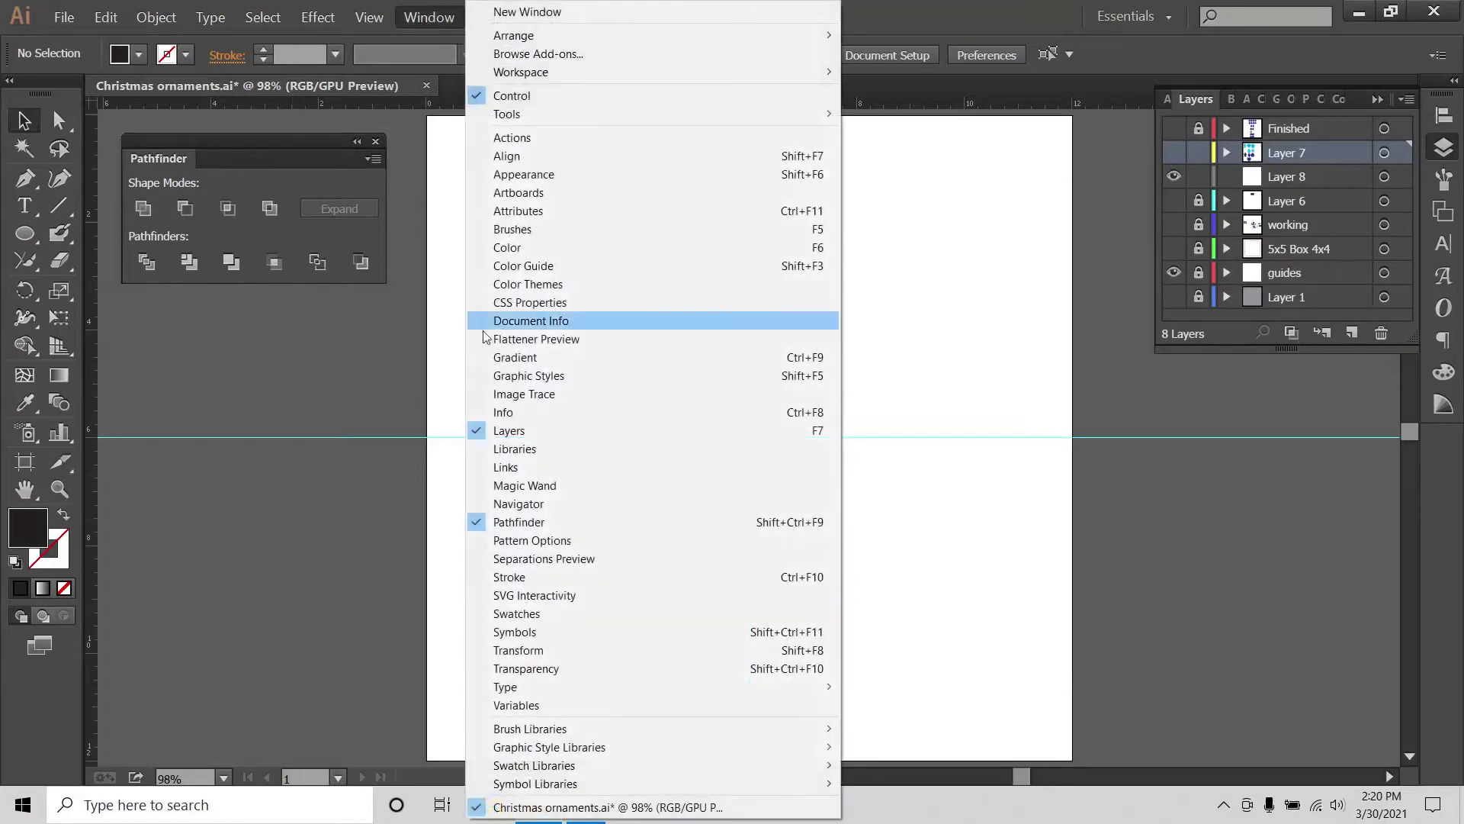
left_click(179, 145)
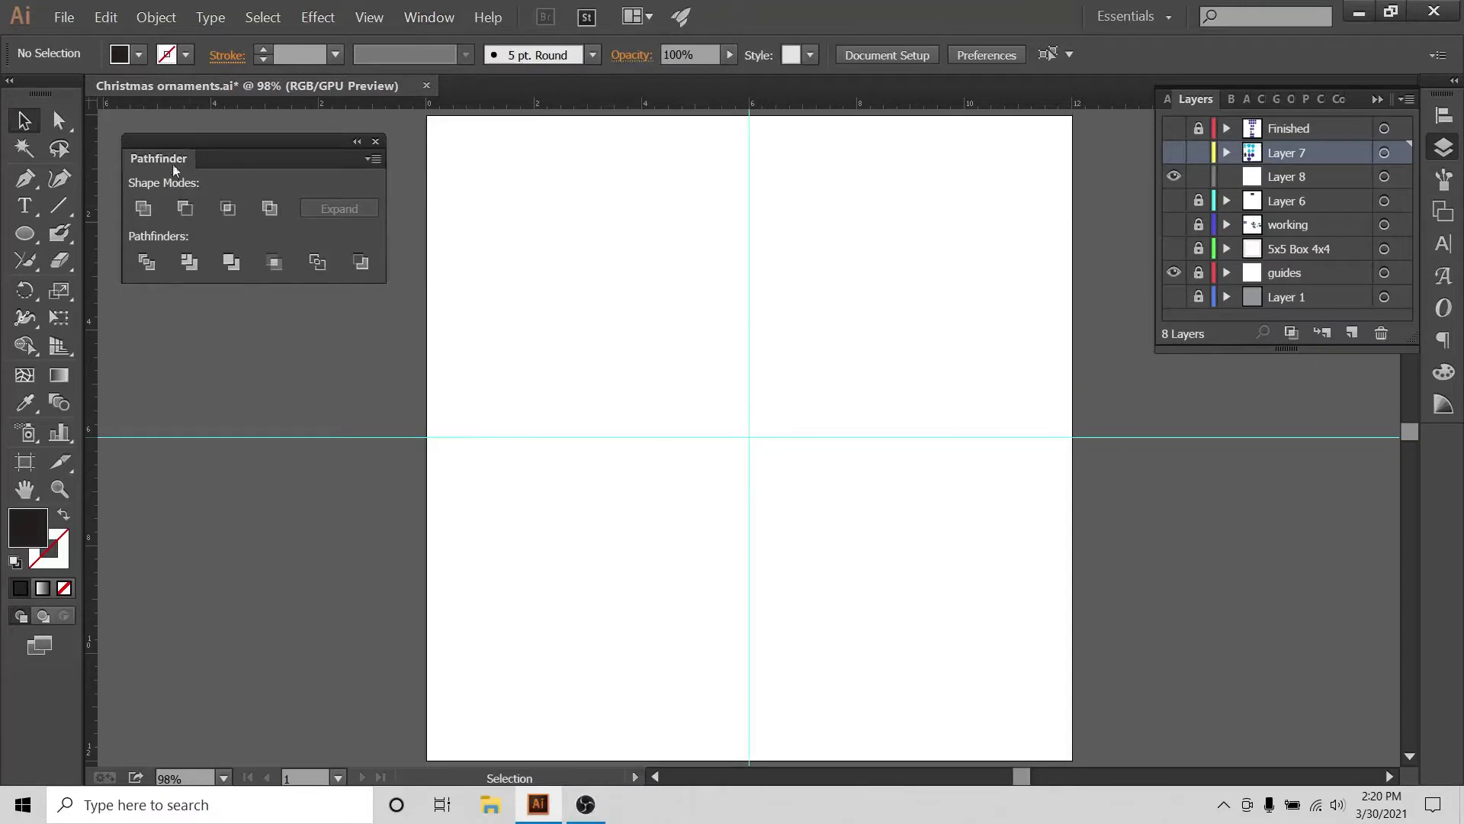
- Show the 5x5 Box 4x4 layer so its nested squares serve as a size guide
left_click(1173, 248)
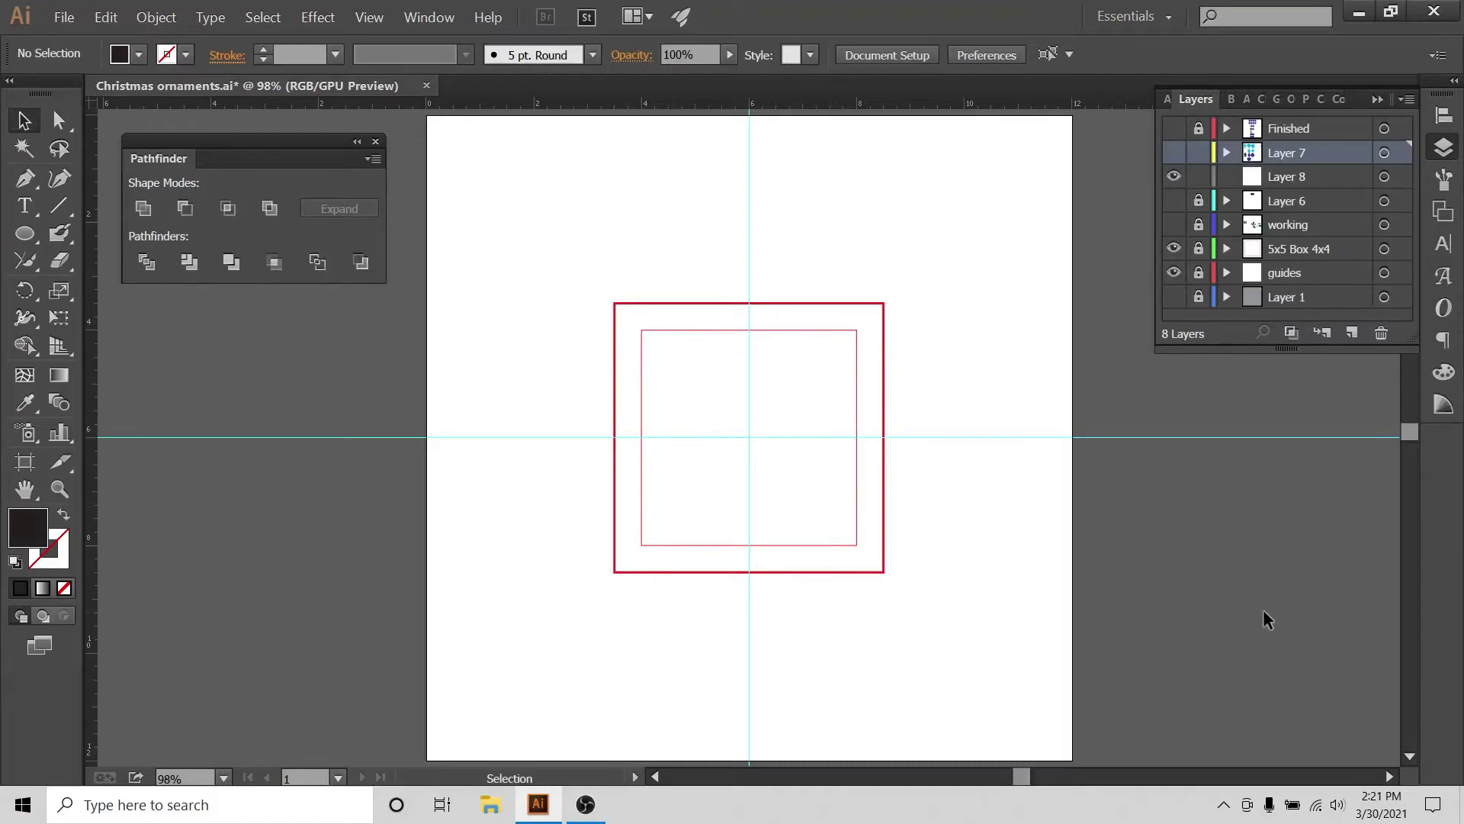
key("ctrl+plus")
key("ctrl+plus")
key("ctrl+plus")
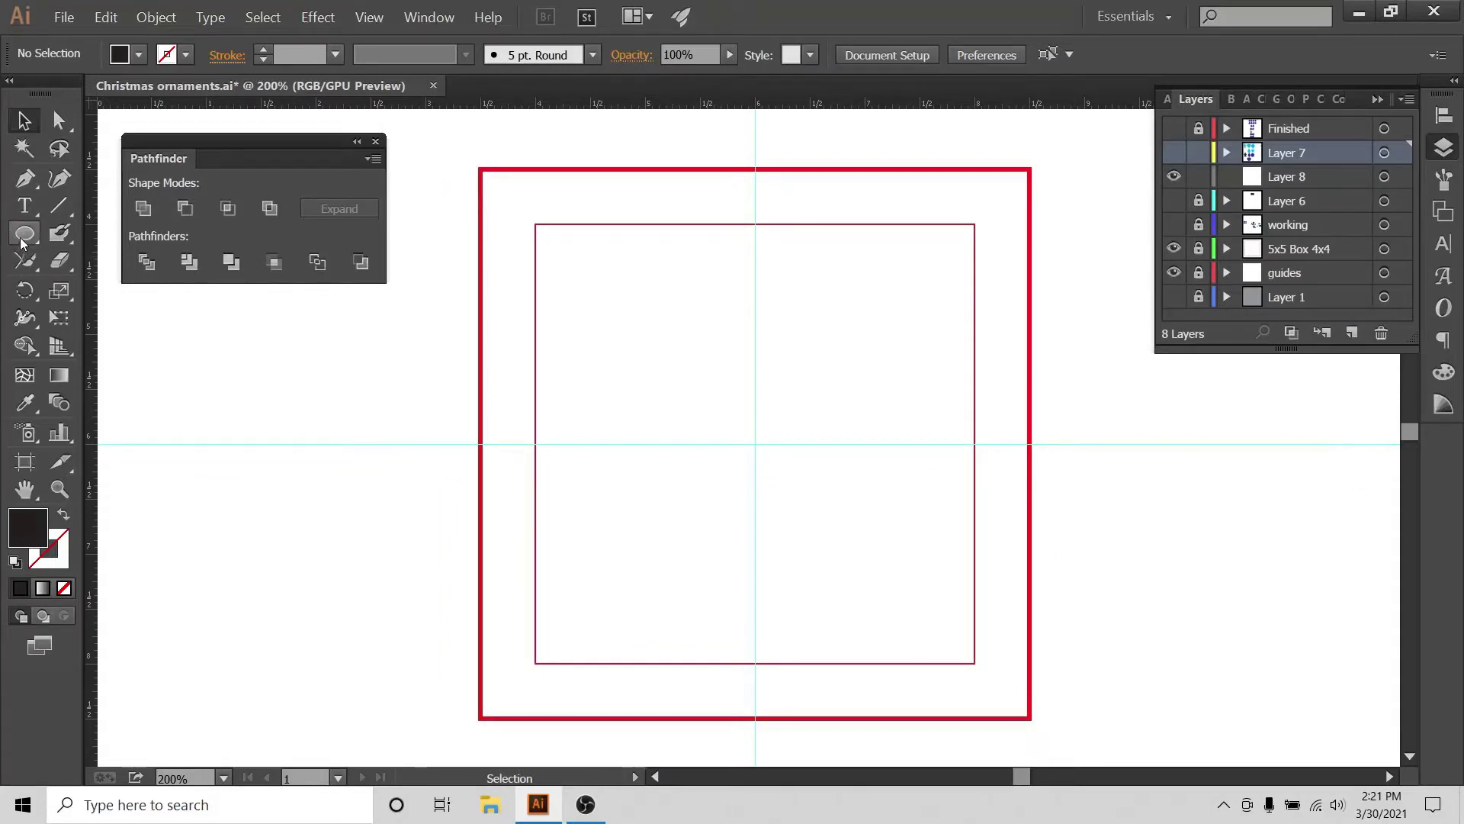
- Draw a black circle on Layer 8 from the guides' intersection and enlarge it to fill the inner 4x4 square
left_click_drag(24, 232, 99, 288)
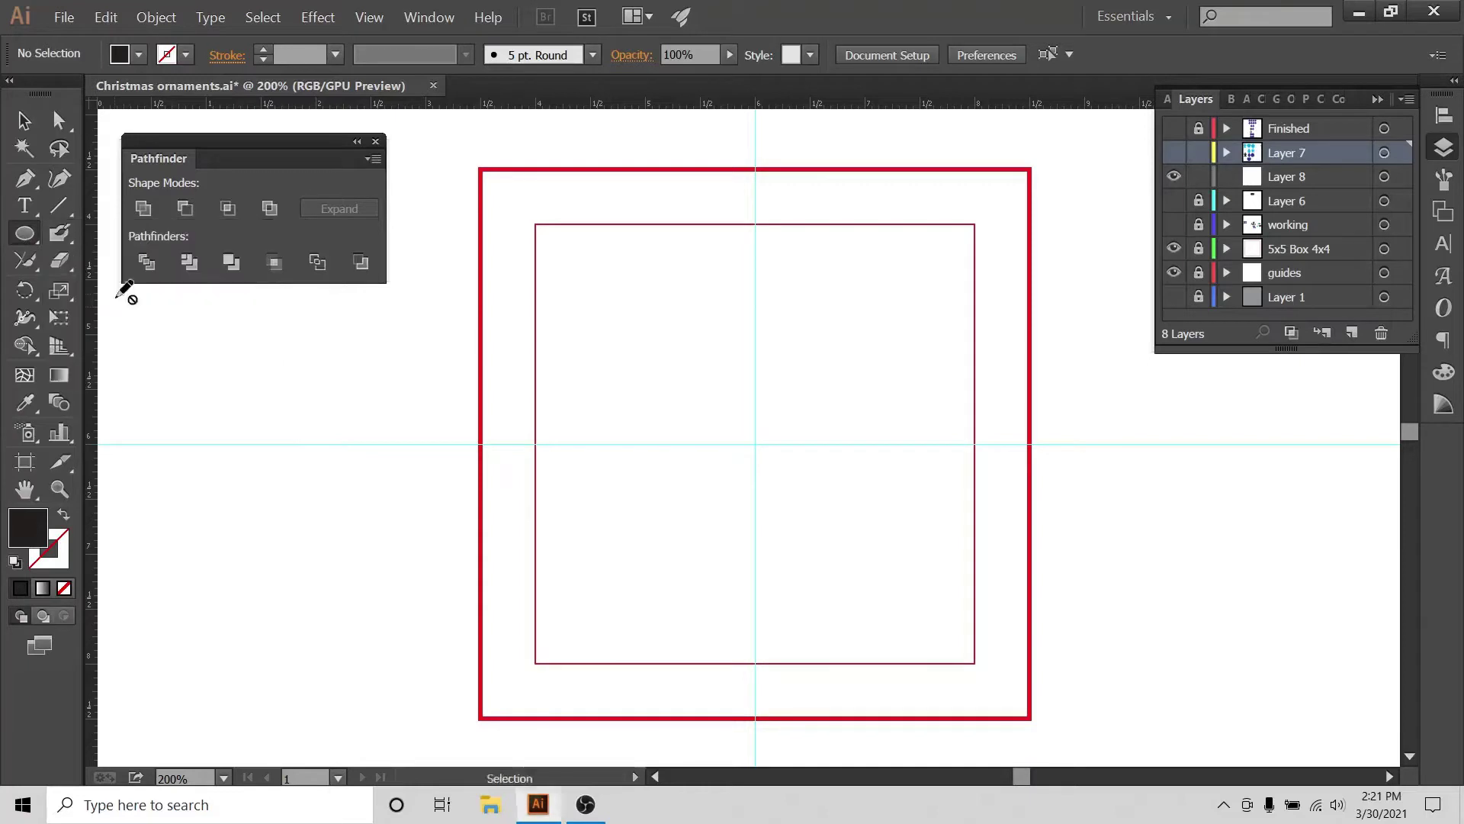
left_click(1252, 185)
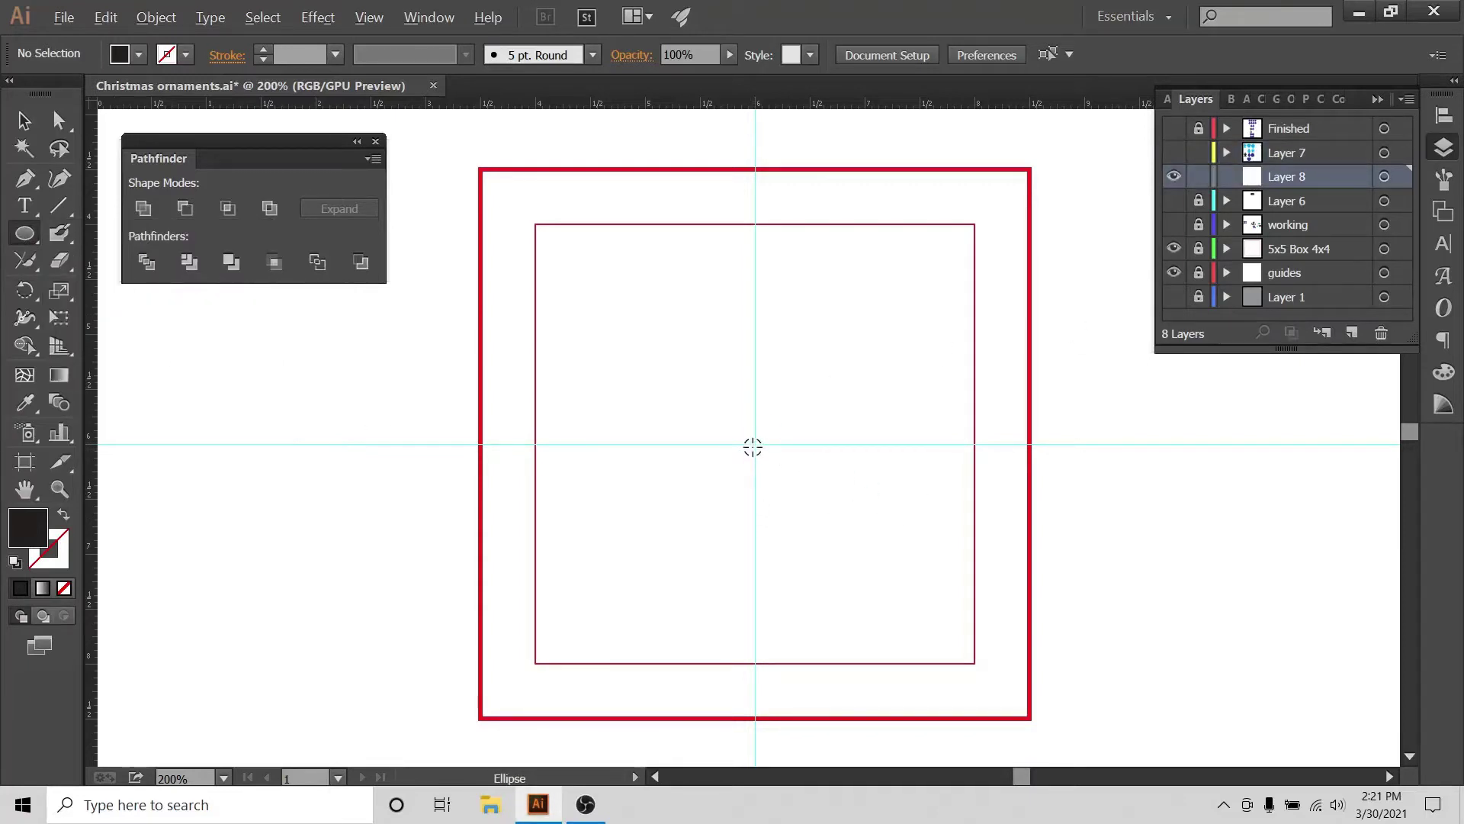
left_click_drag(755, 442, 946, 634)
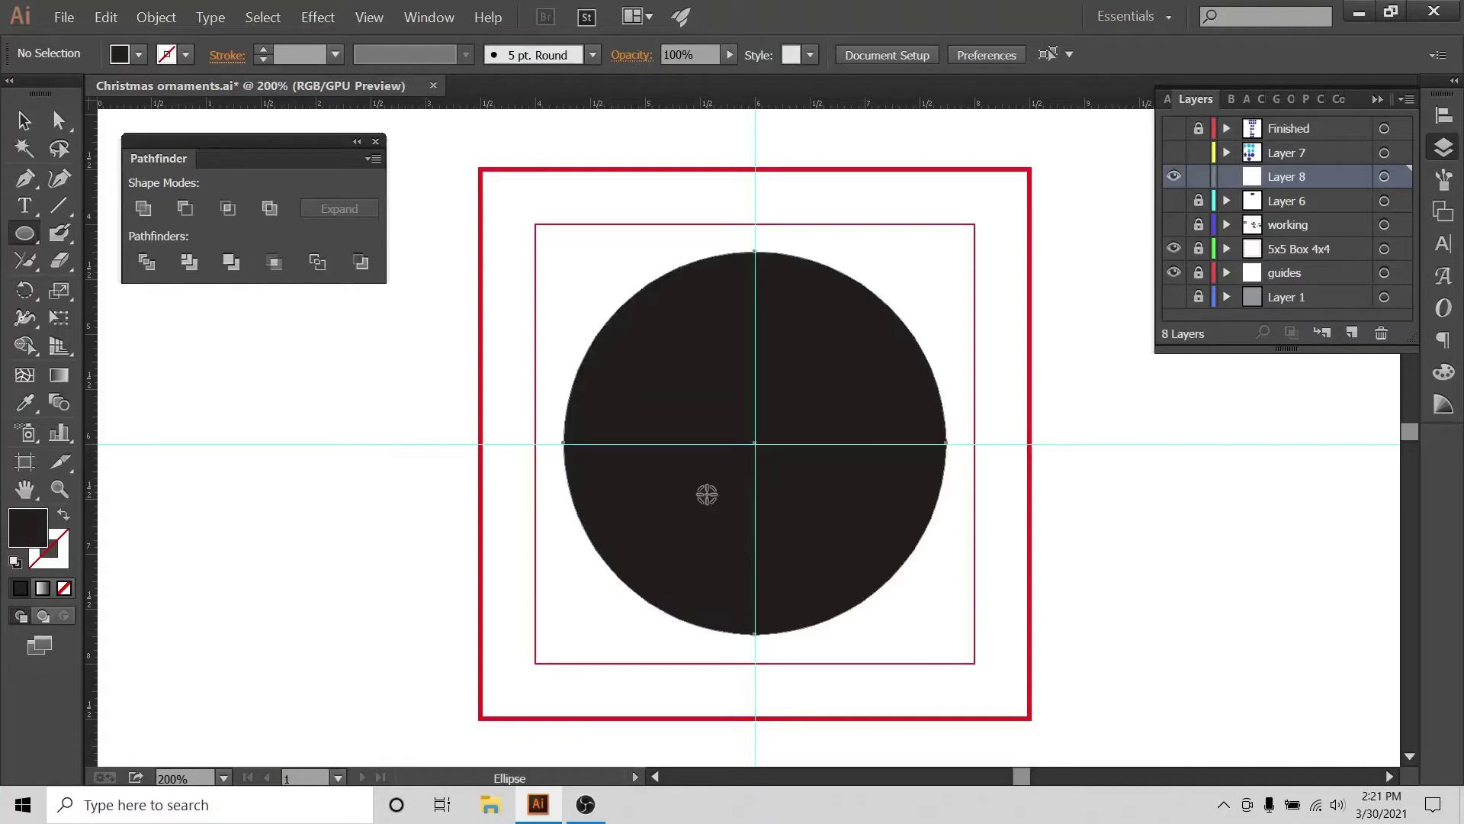
key("v")
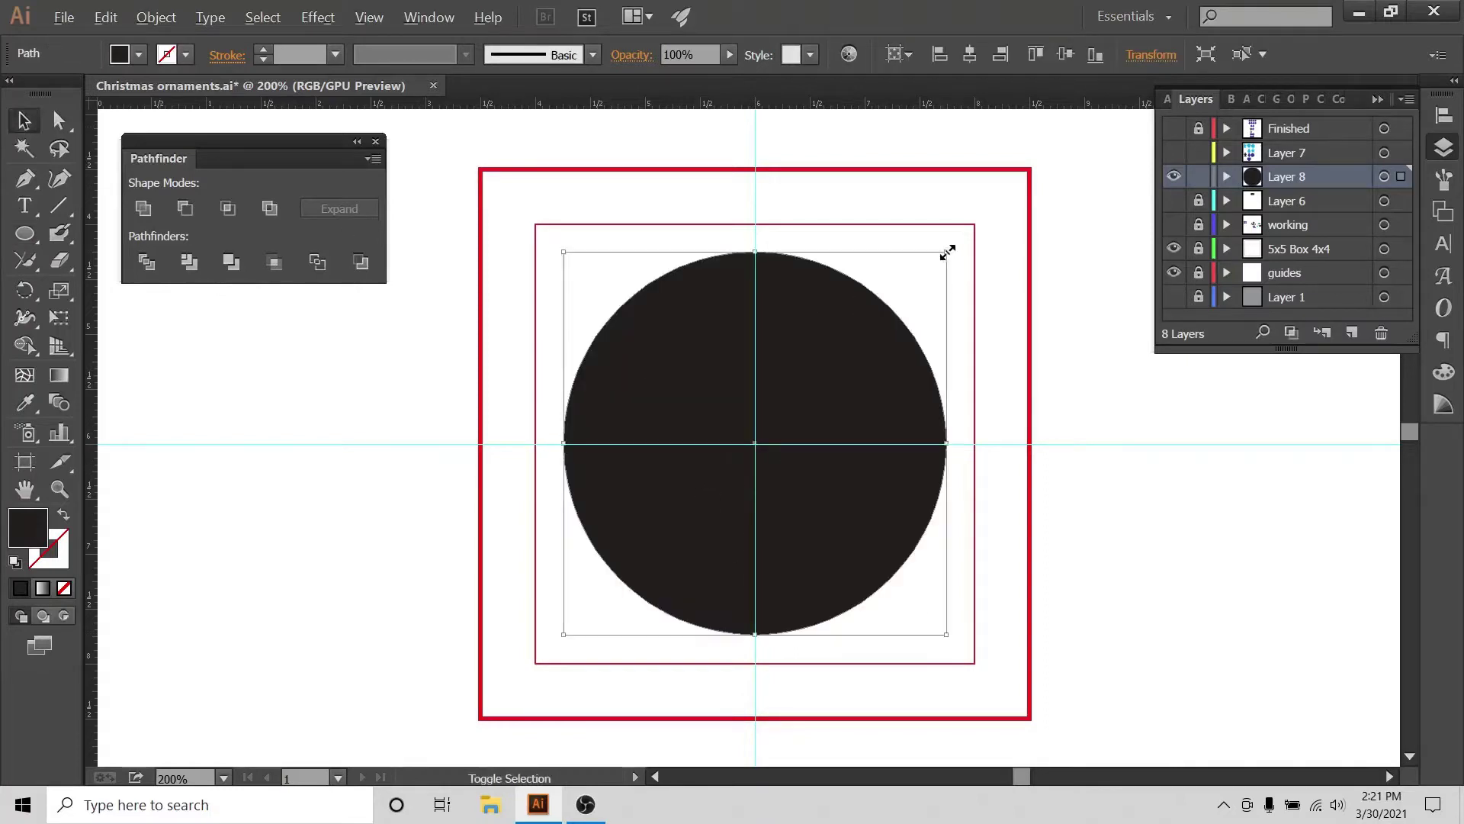
left_click_drag(946, 249, 978, 215)
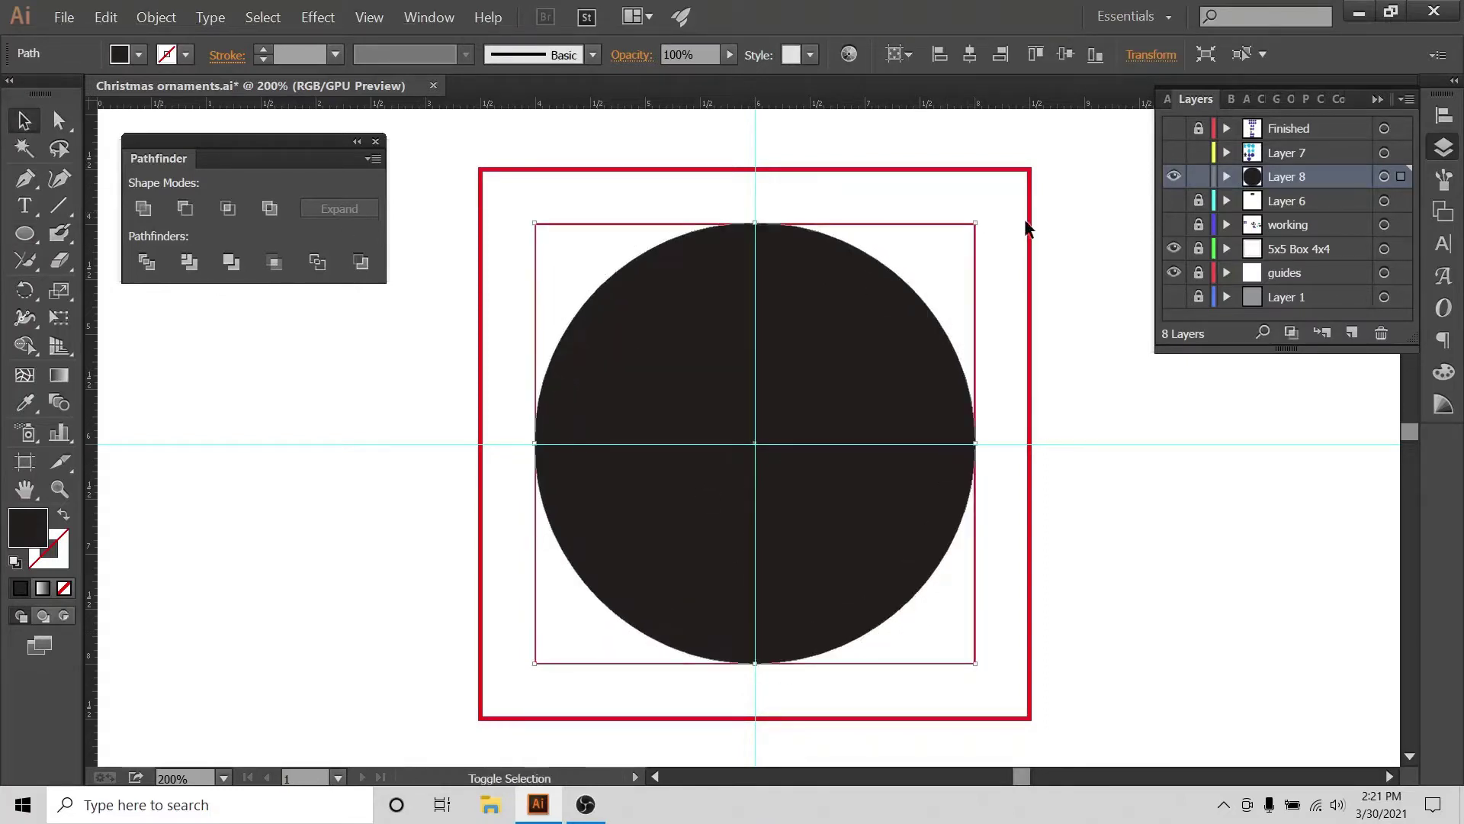
- Align the black circle to the centre of the artboard
left_click(984, 229)
left_click(969, 427)
left_click(1445, 119)
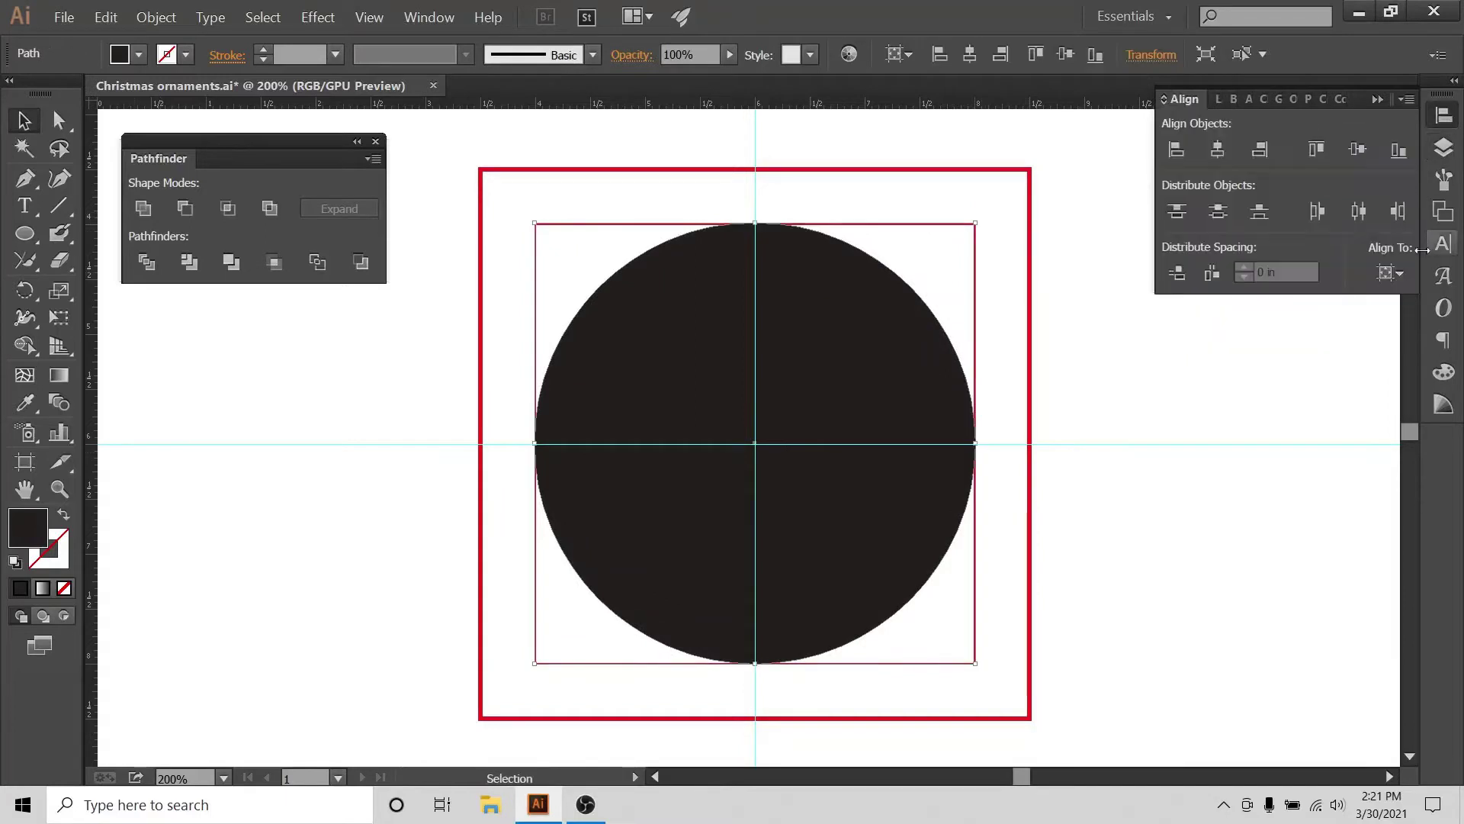
left_click(1390, 272)
left_click(1217, 150)
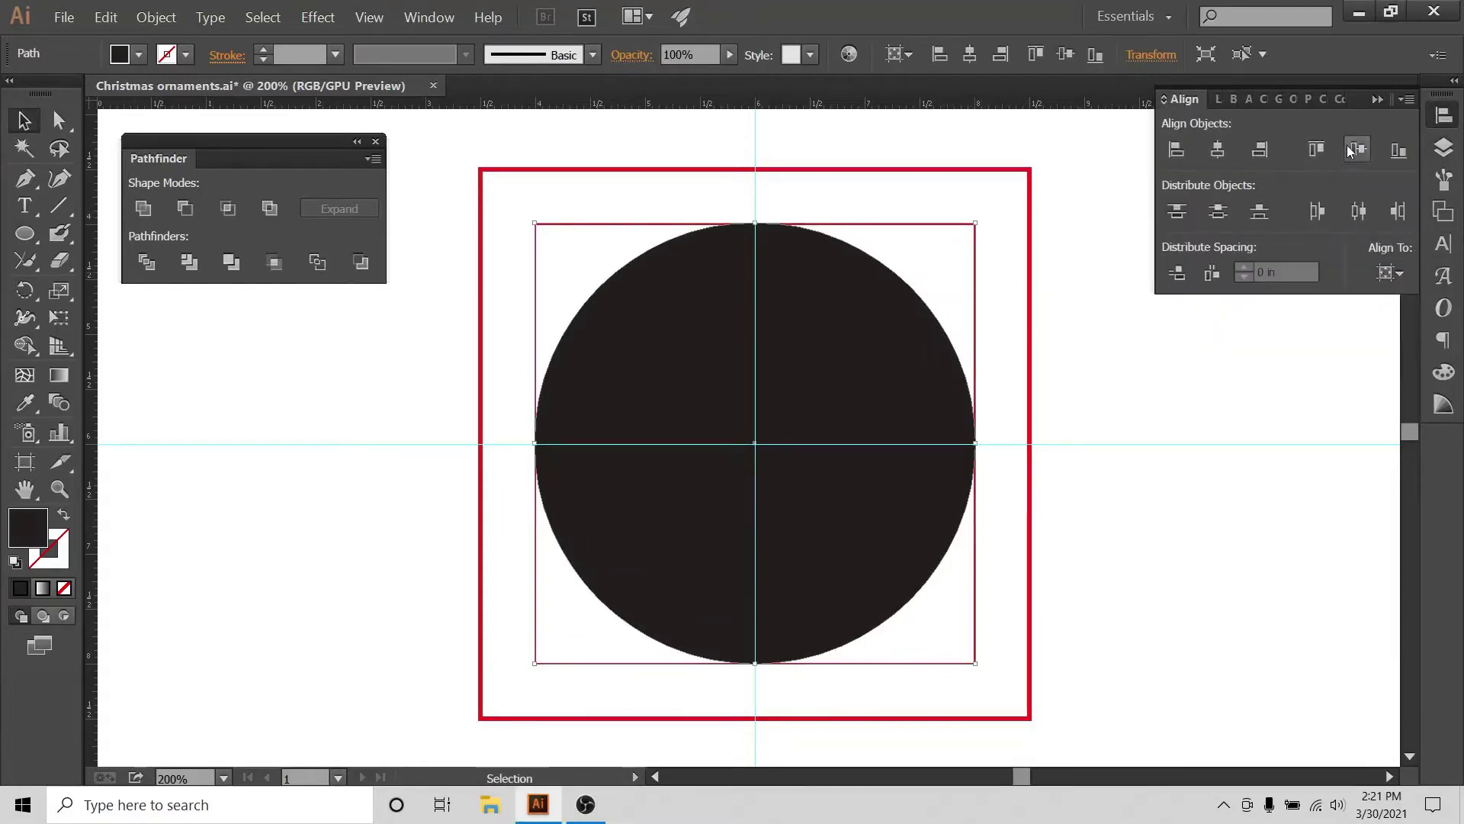
left_click(871, 165)
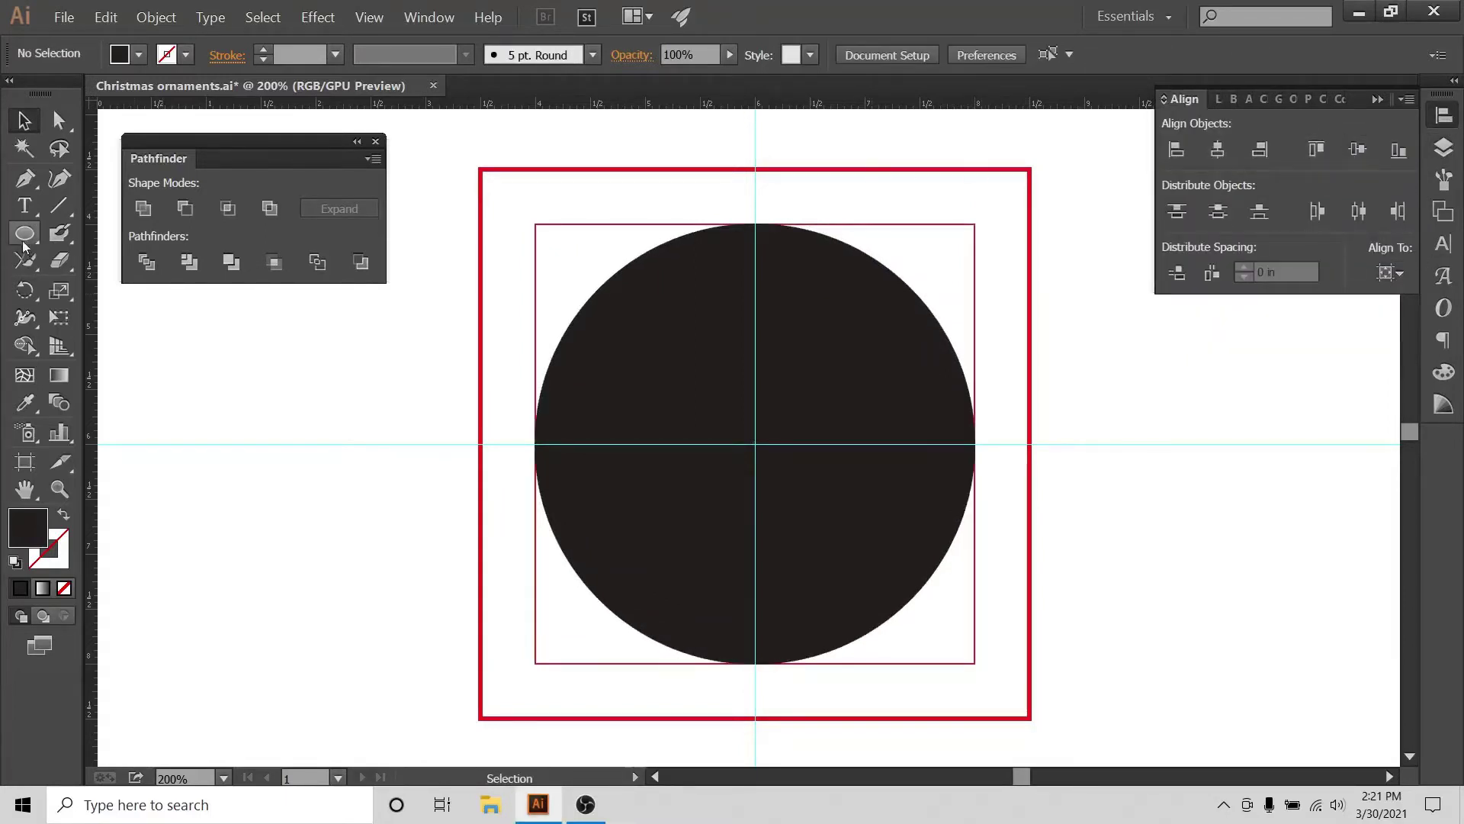
- Draw a small five-pointed star on the blank area left of the box and fill it with light blue
left_click_drag(30, 242, 115, 340)
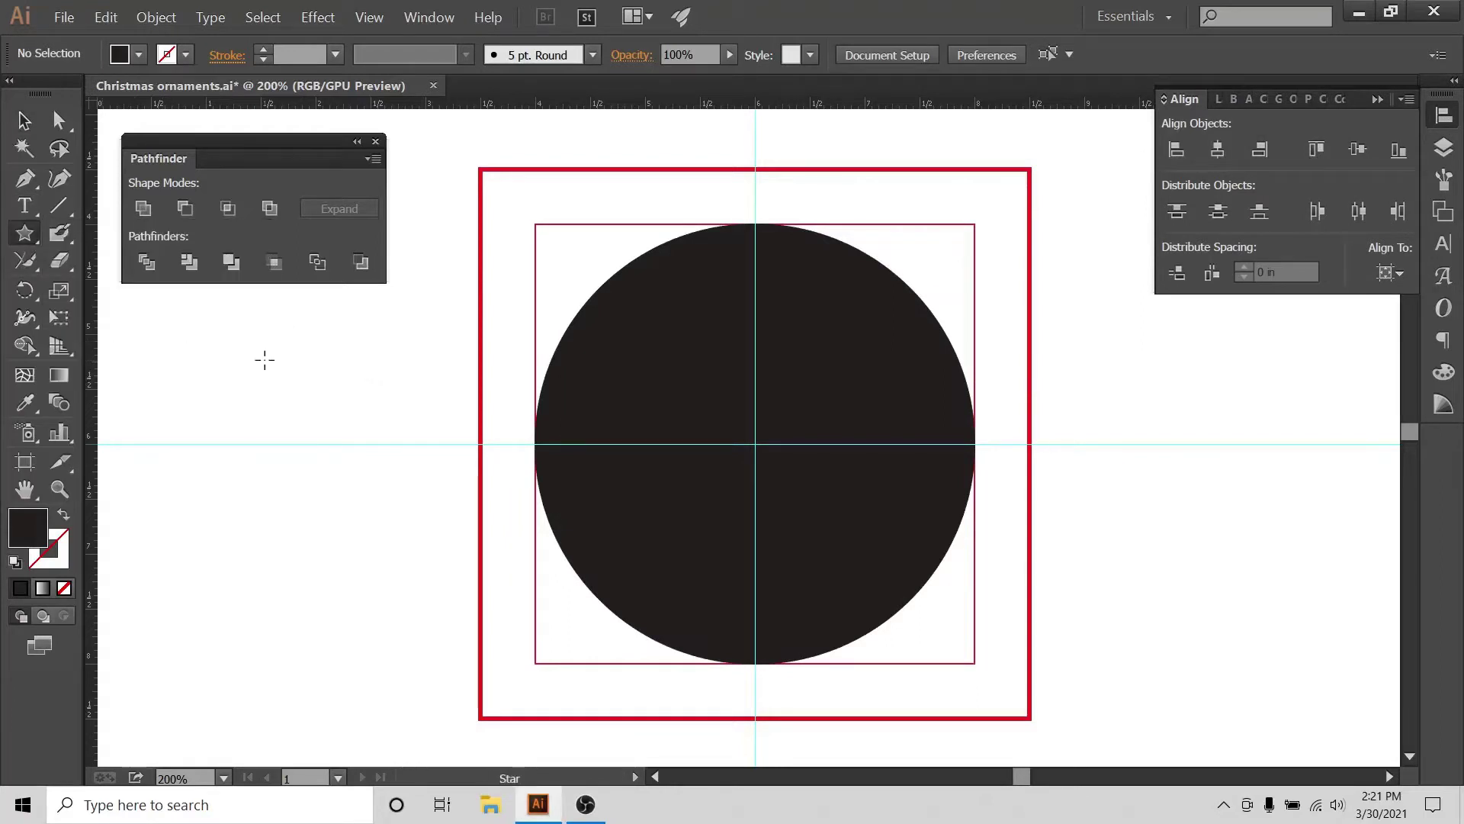
left_click_drag(264, 359, 277, 377)
key("v")
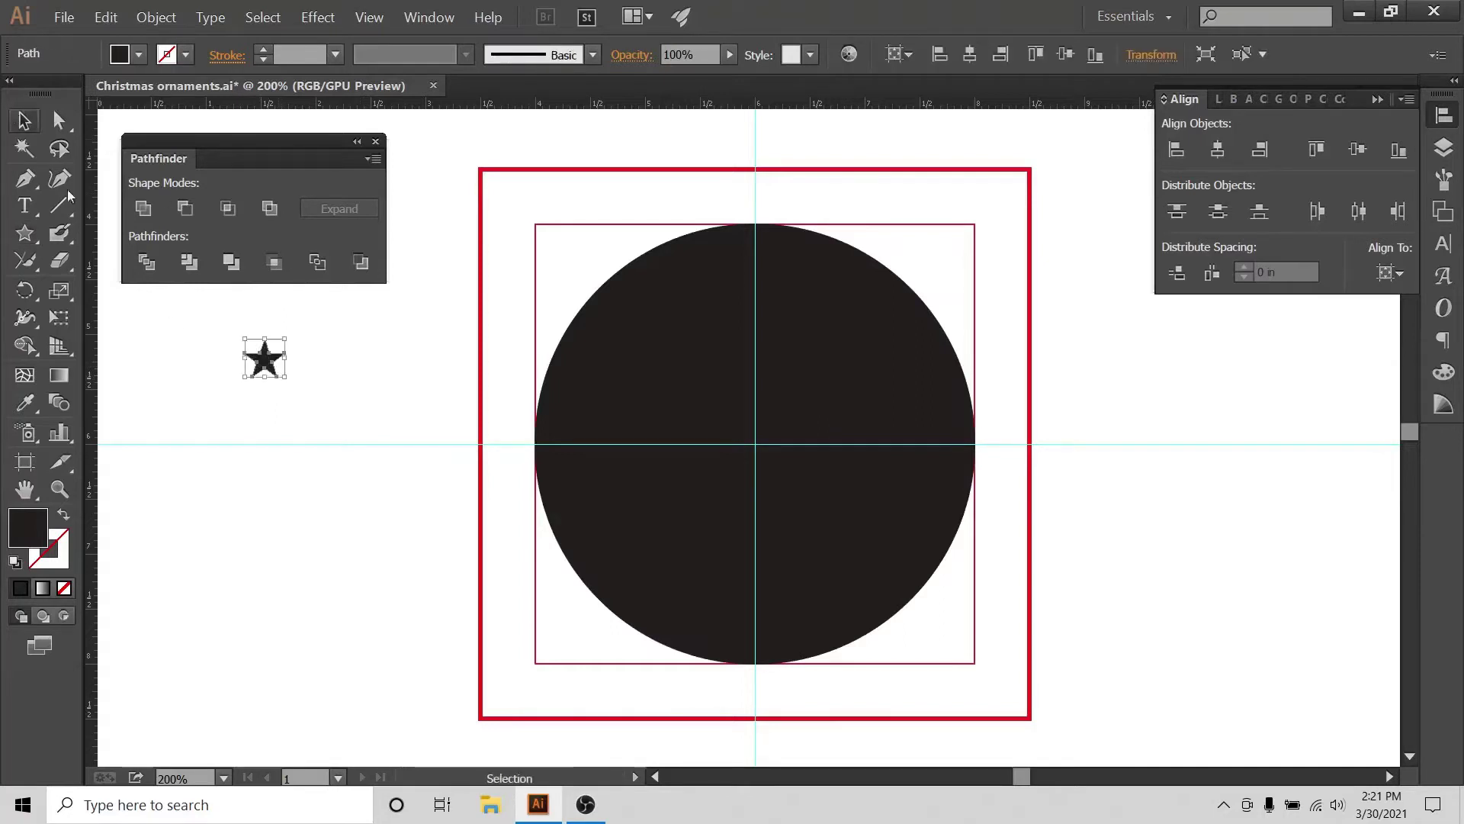
left_click(201, 340)
left_click_drag(200, 340, 271, 391)
left_click(138, 55)
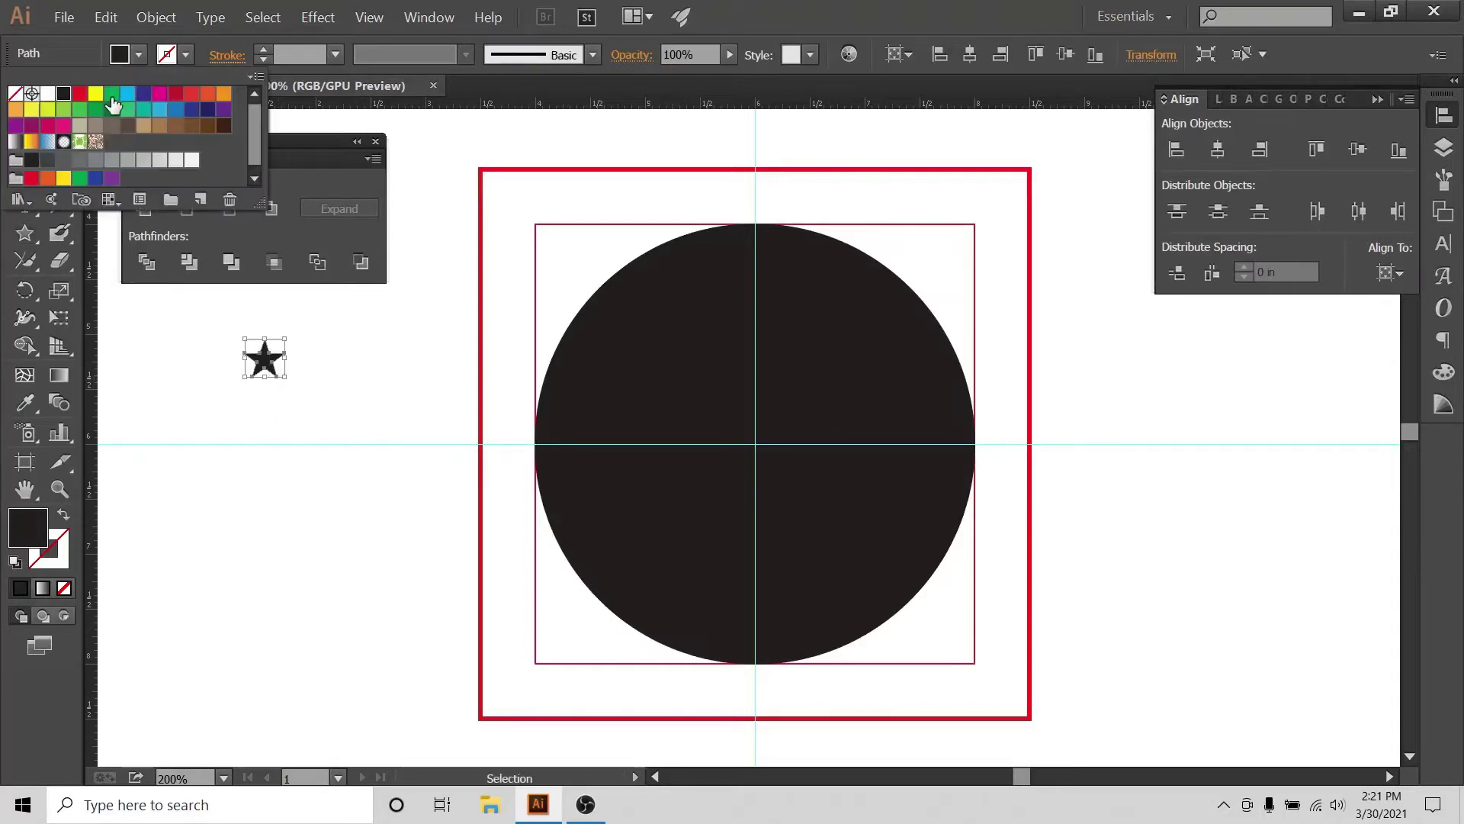
left_click(113, 106)
left_click(270, 323)
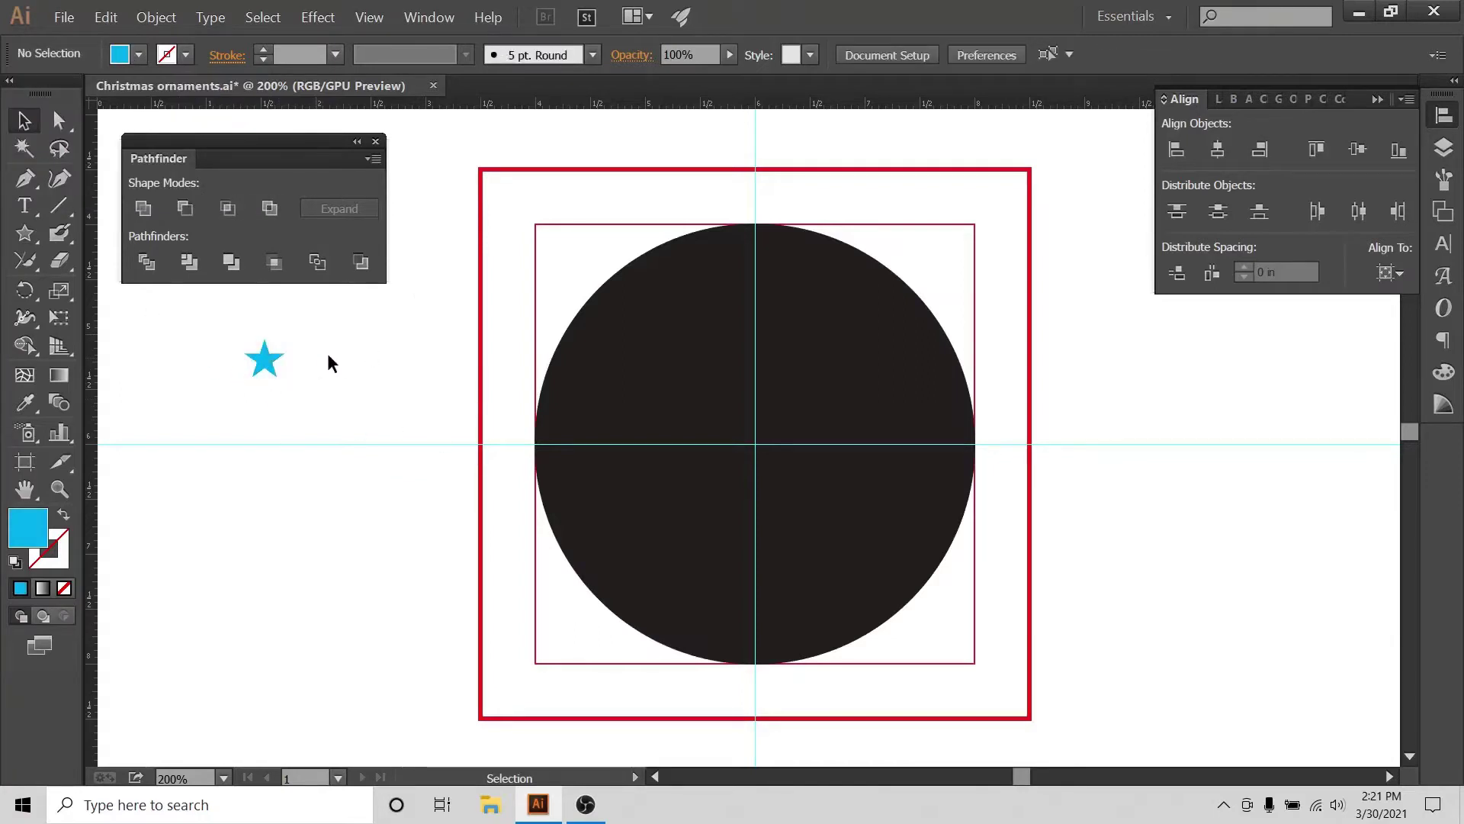
- Place a copy of the blue star just inside the circle's upper edge and centre it horizontally with the circle
left_click(263, 364)
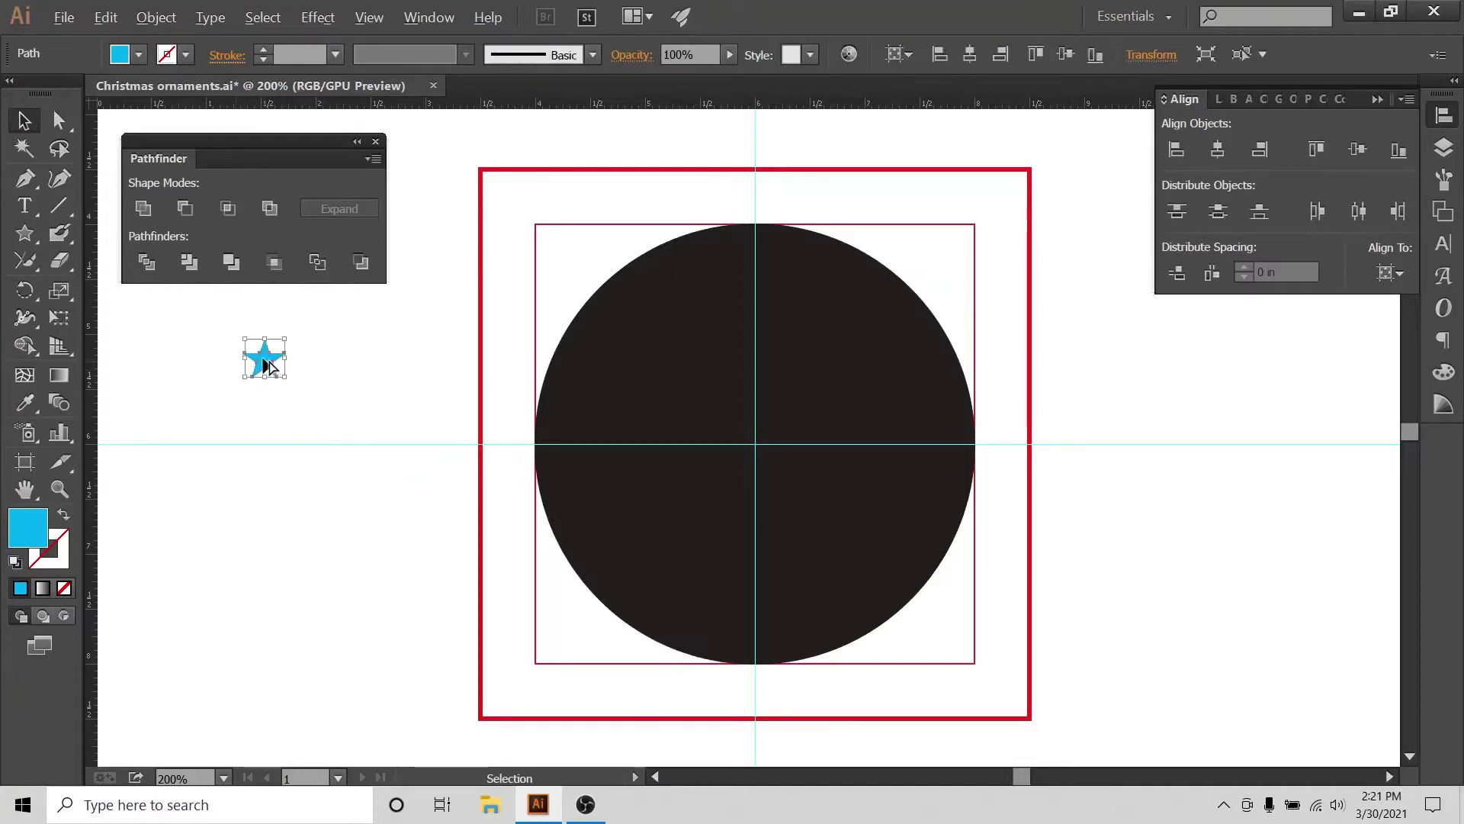
left_click_drag(268, 362, 754, 264)
left_click_drag(813, 186, 633, 509)
left_click(1217, 149)
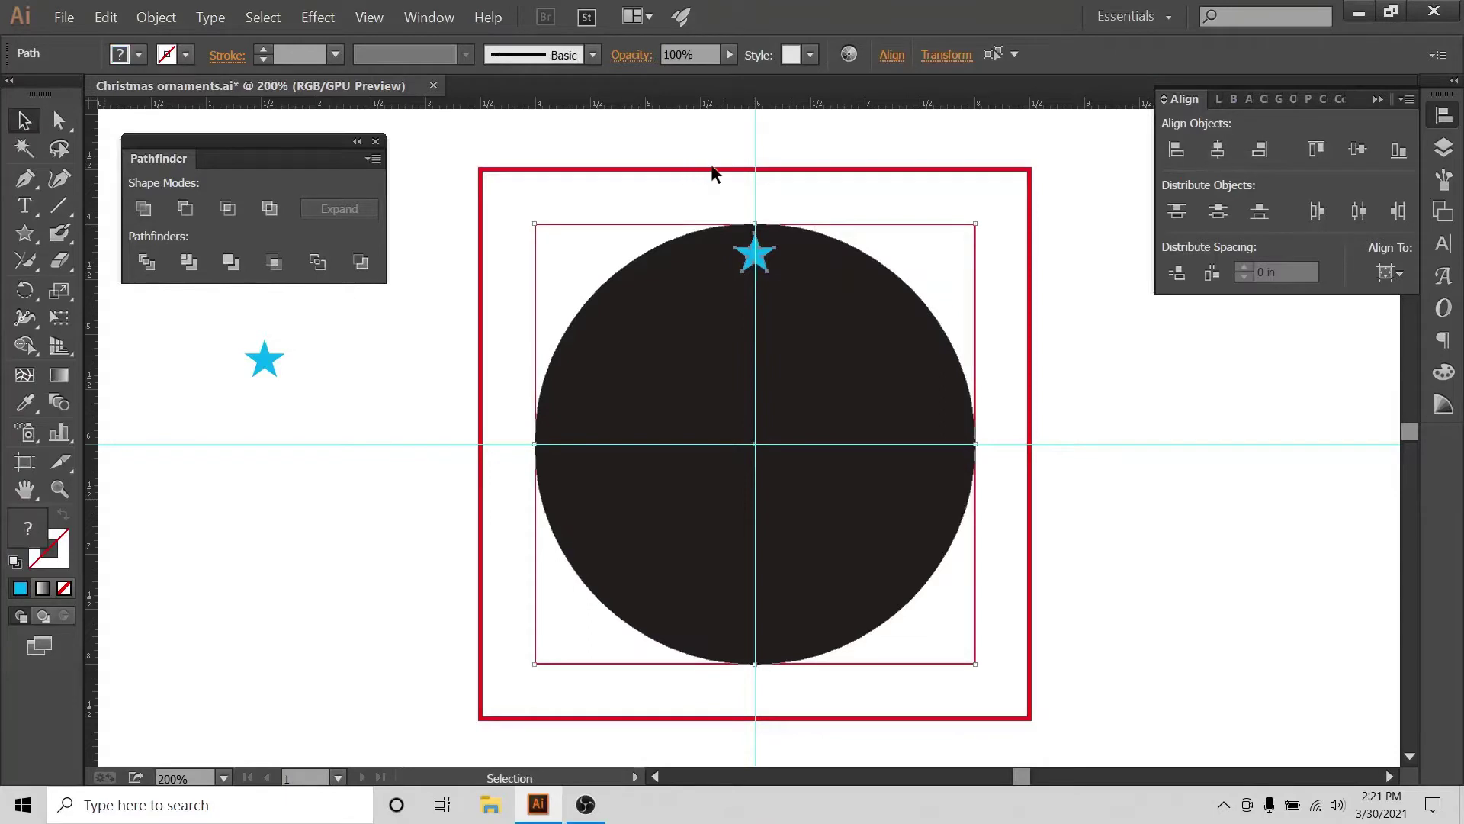
- Cut the star out of the black circle with Minus Front
left_click(813, 193)
left_click_drag(807, 187, 686, 369)
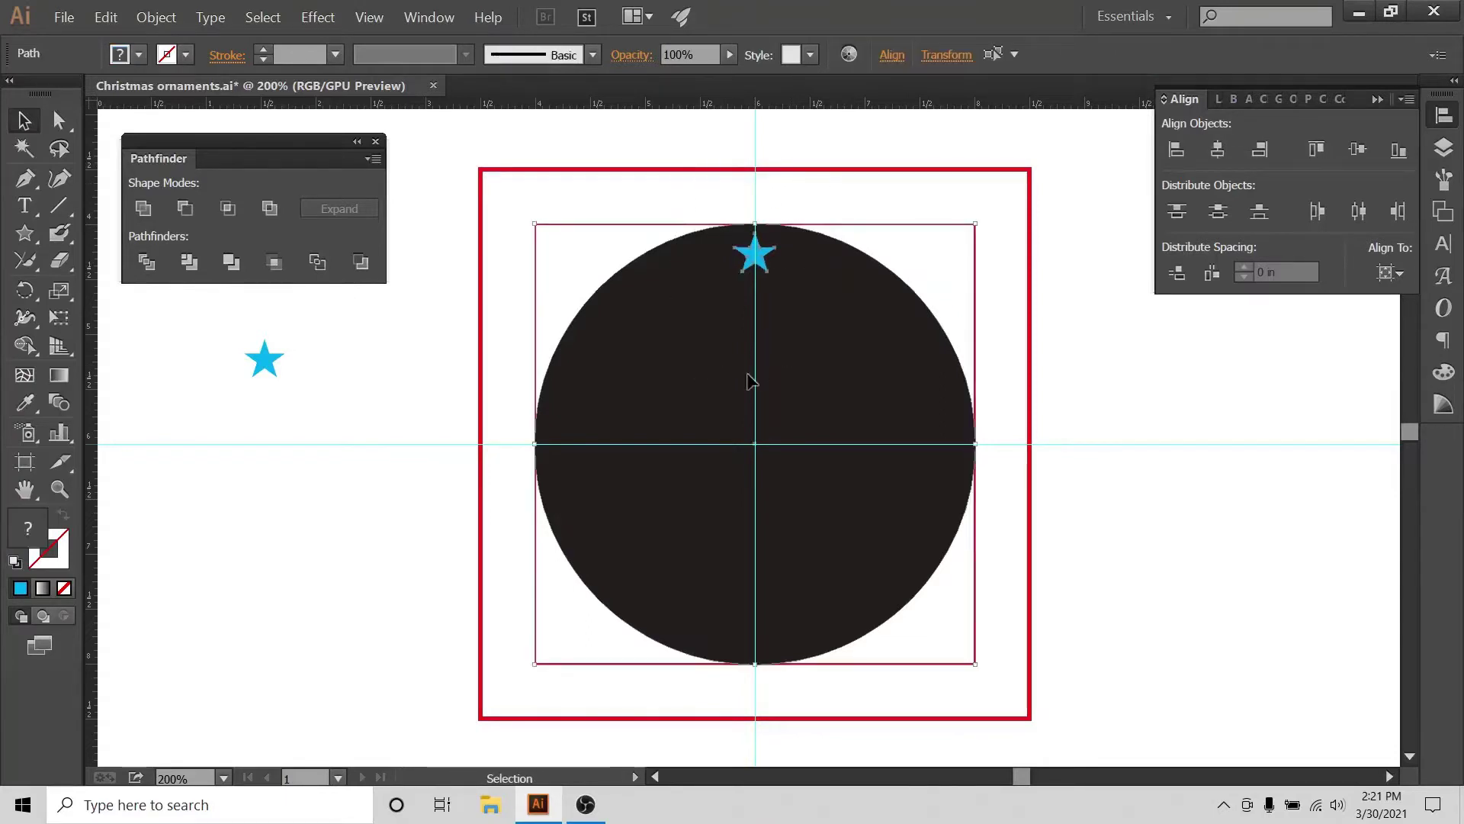
left_click_drag(652, 197, 793, 358)
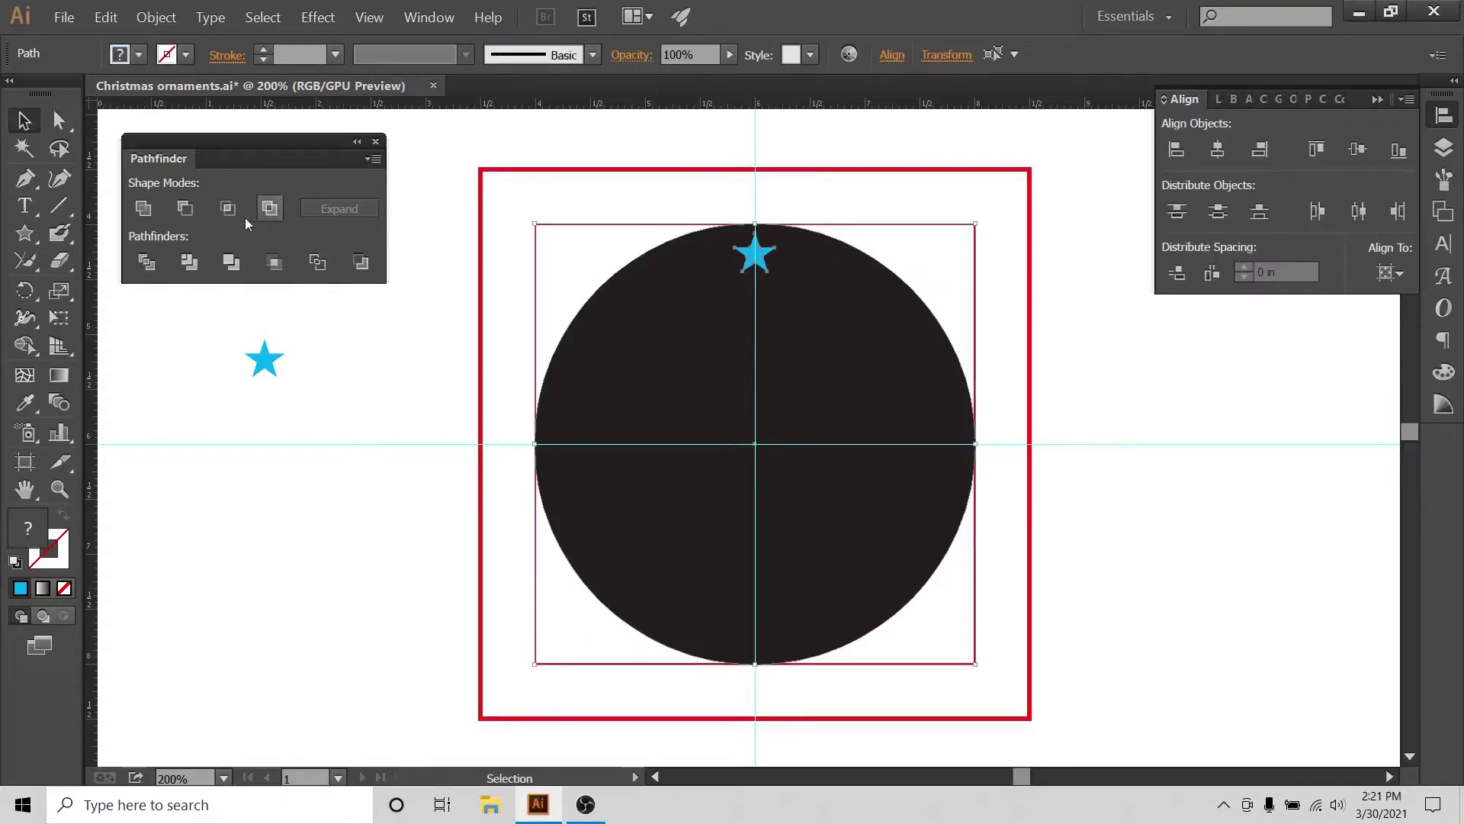
left_click(186, 209)
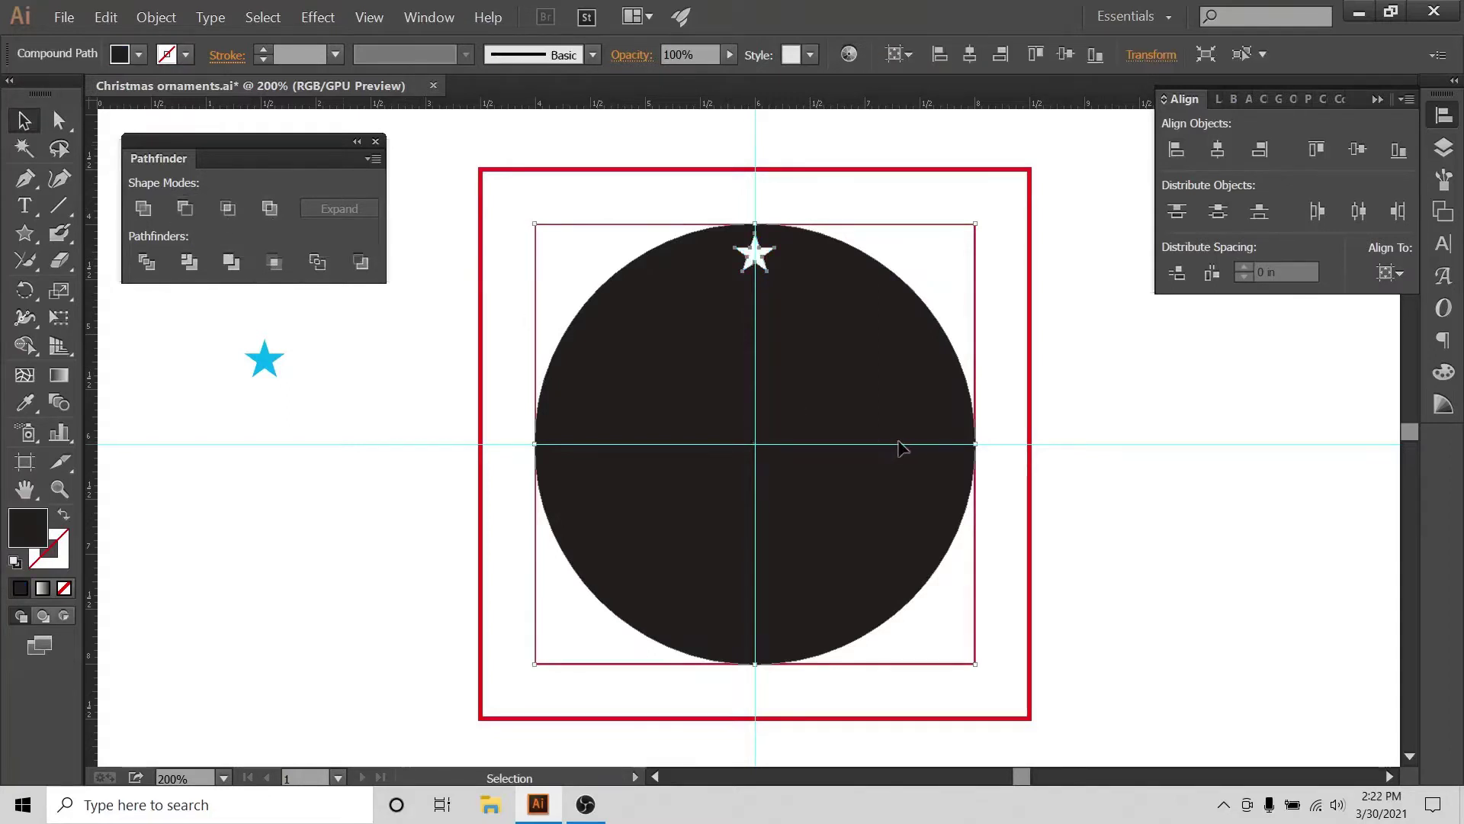
- Move the circle with the star cutout out of the box to its right-hand side
left_click_drag(854, 387, 1359, 477)
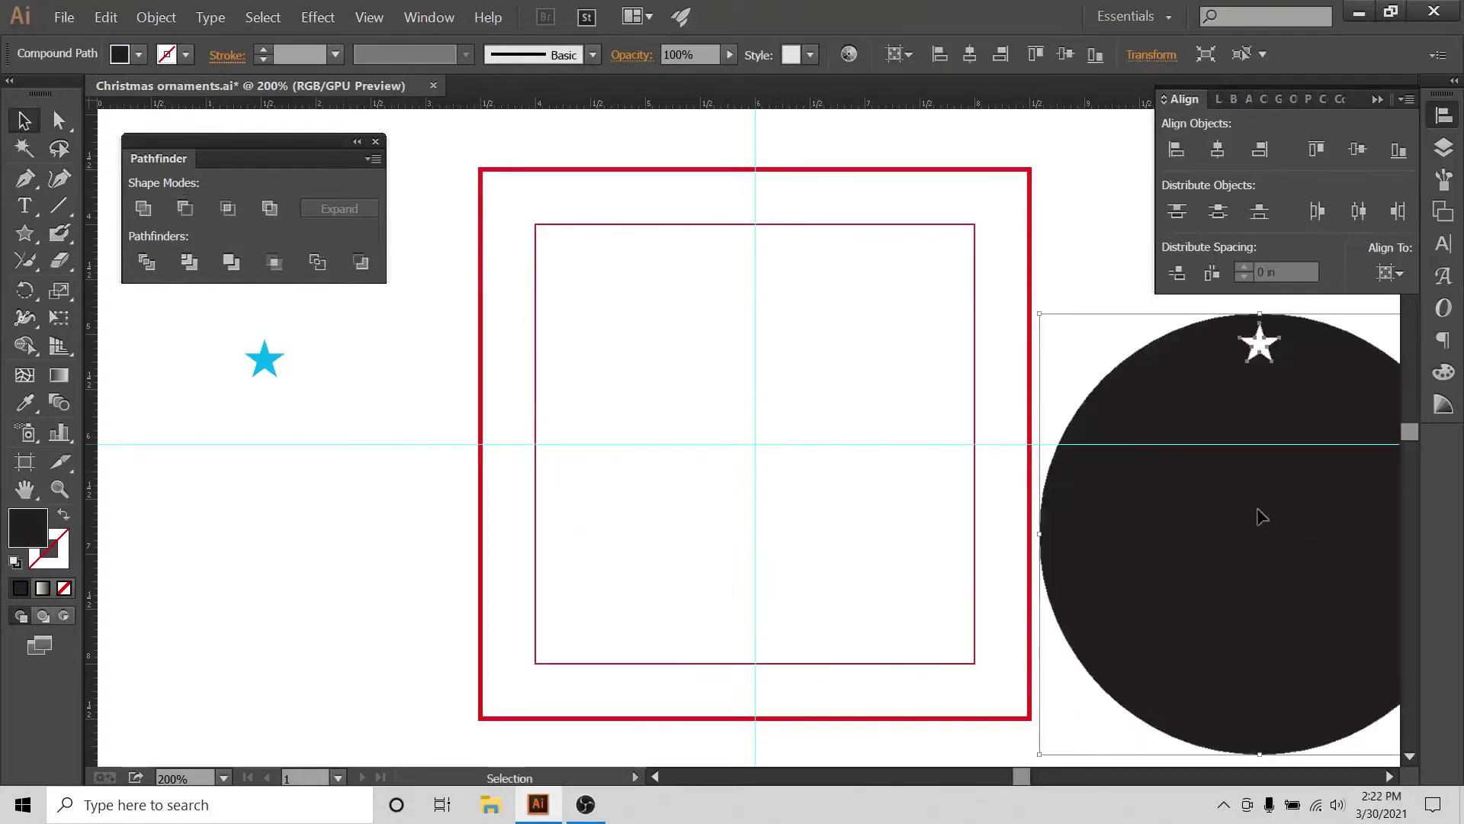
left_click_drag(1247, 539, 1319, 524)
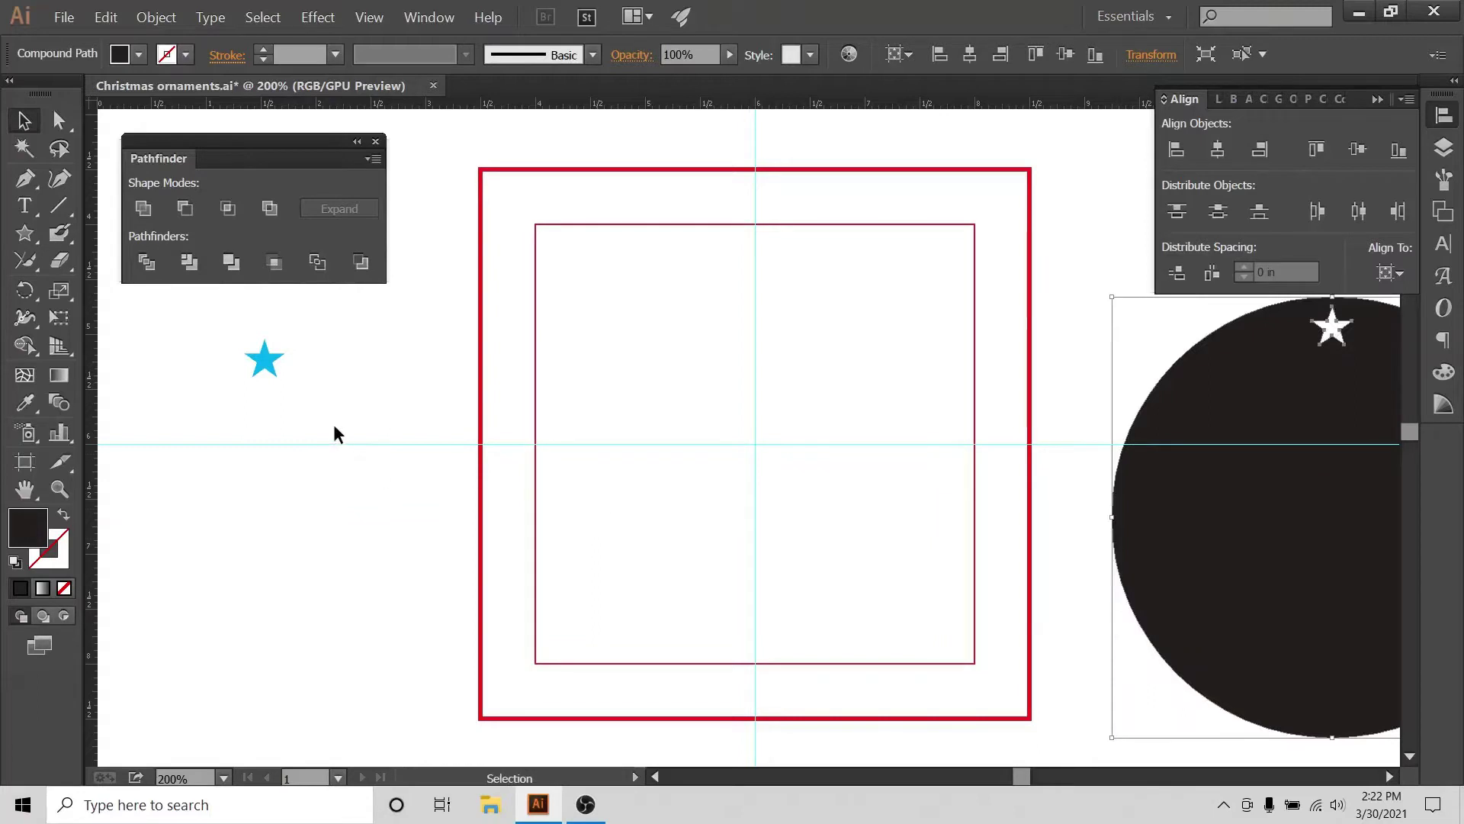
left_click(124, 312)
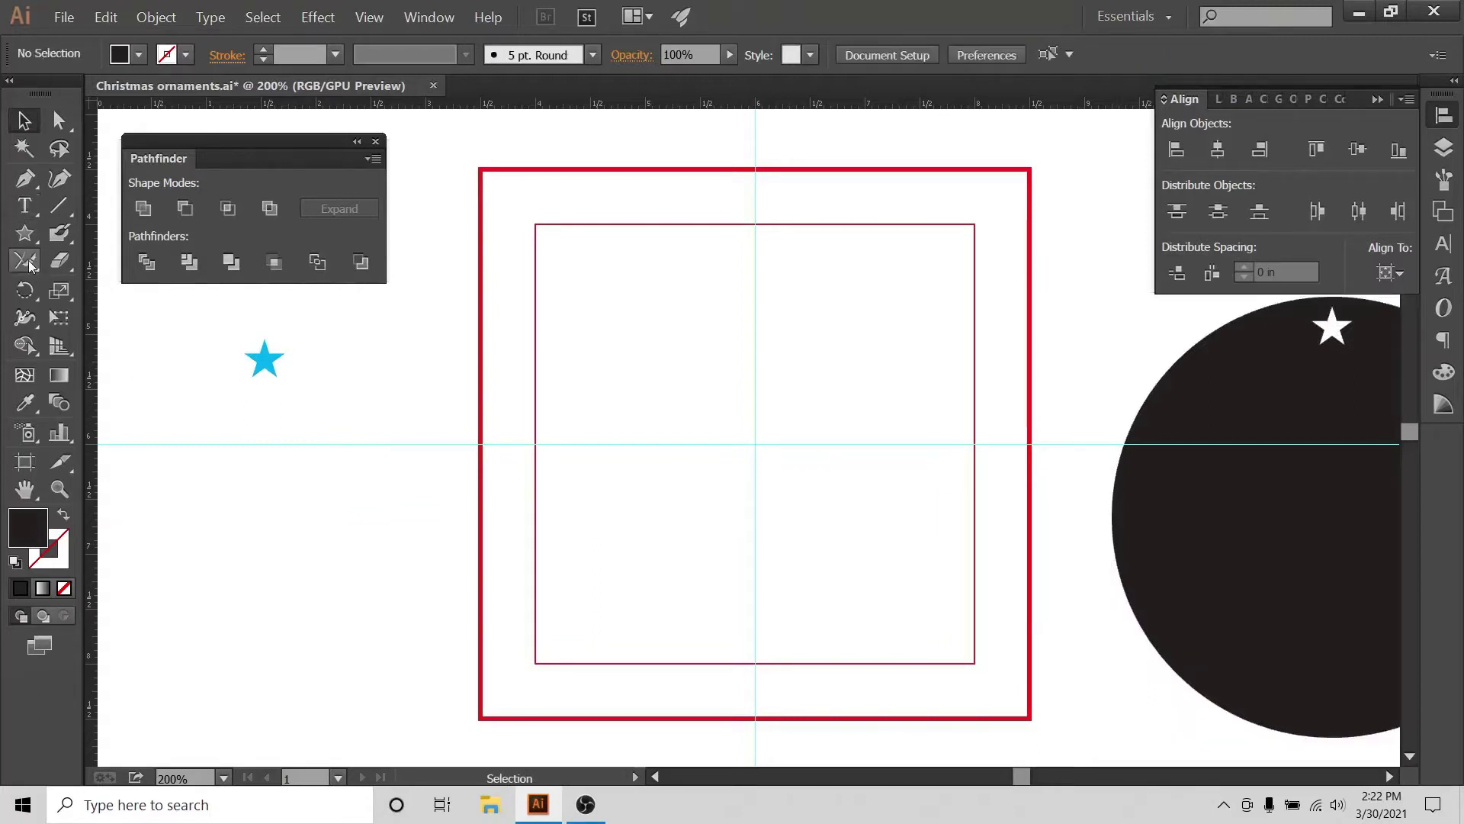
- Draw the right half of a teardrop outline freehand with the Pencil tool, from the inner square's top centre to its bottom centre
left_click(27, 236)
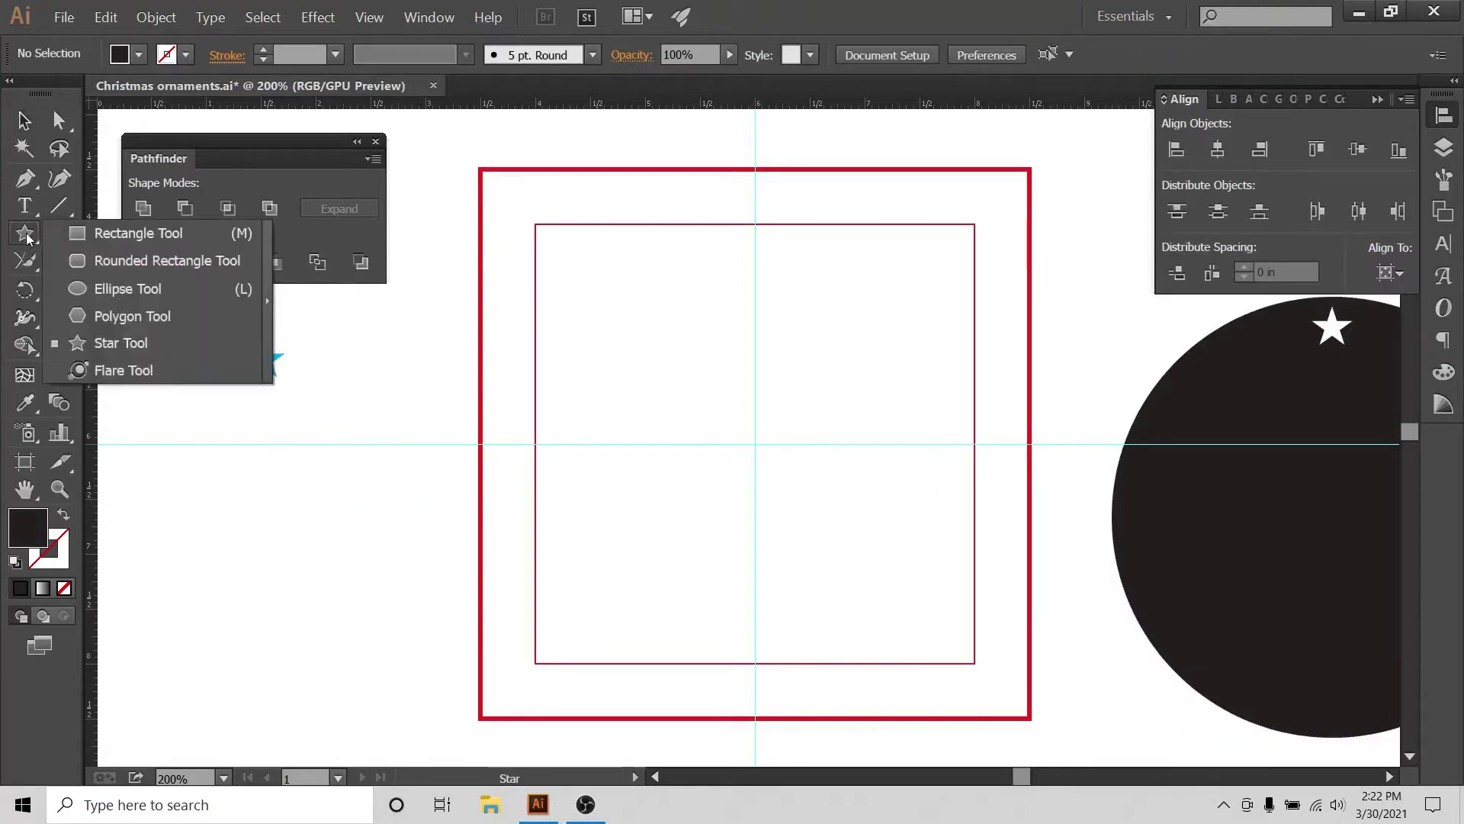
left_click(21, 266)
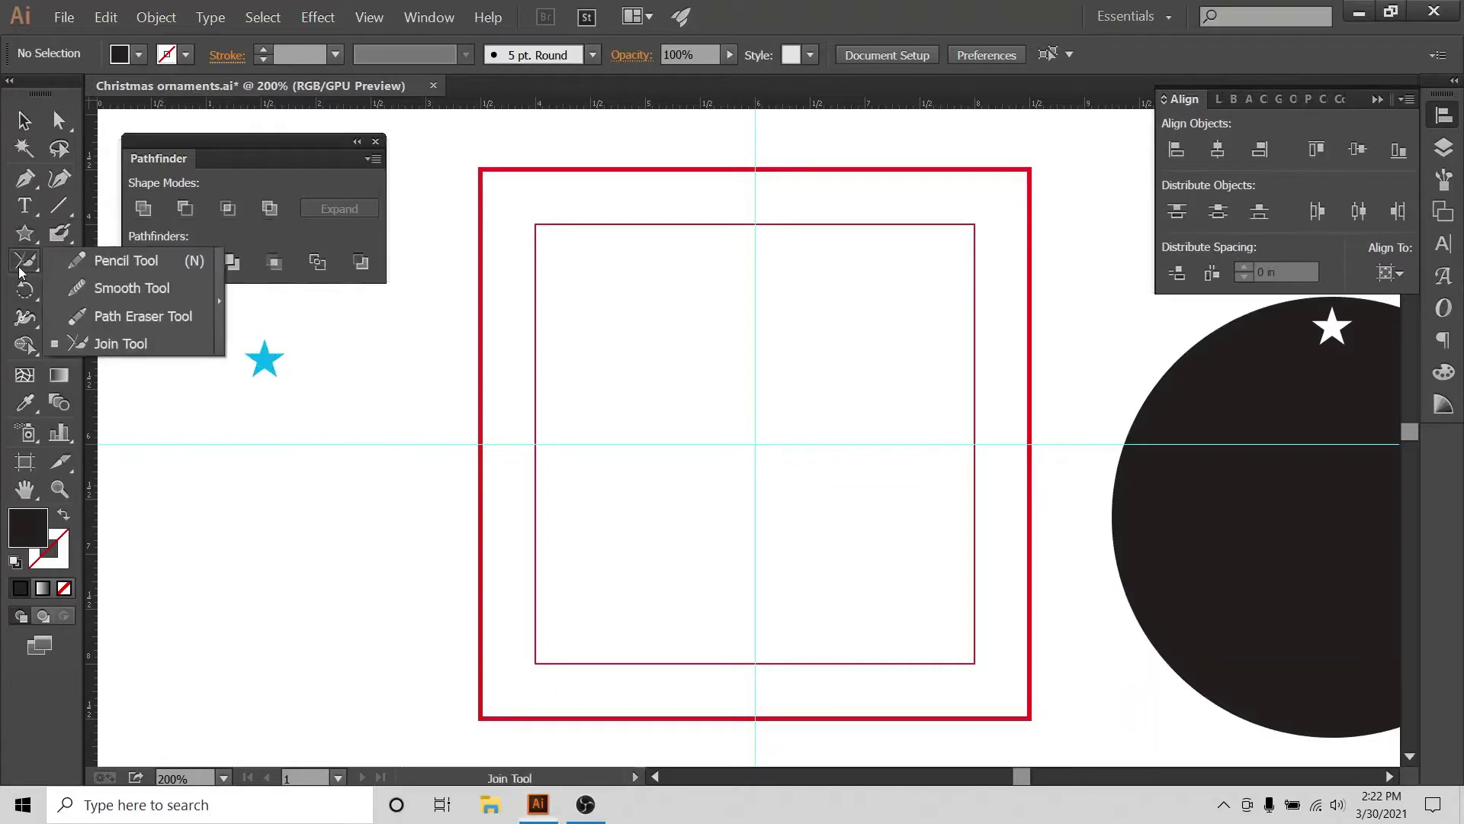
left_click(99, 253)
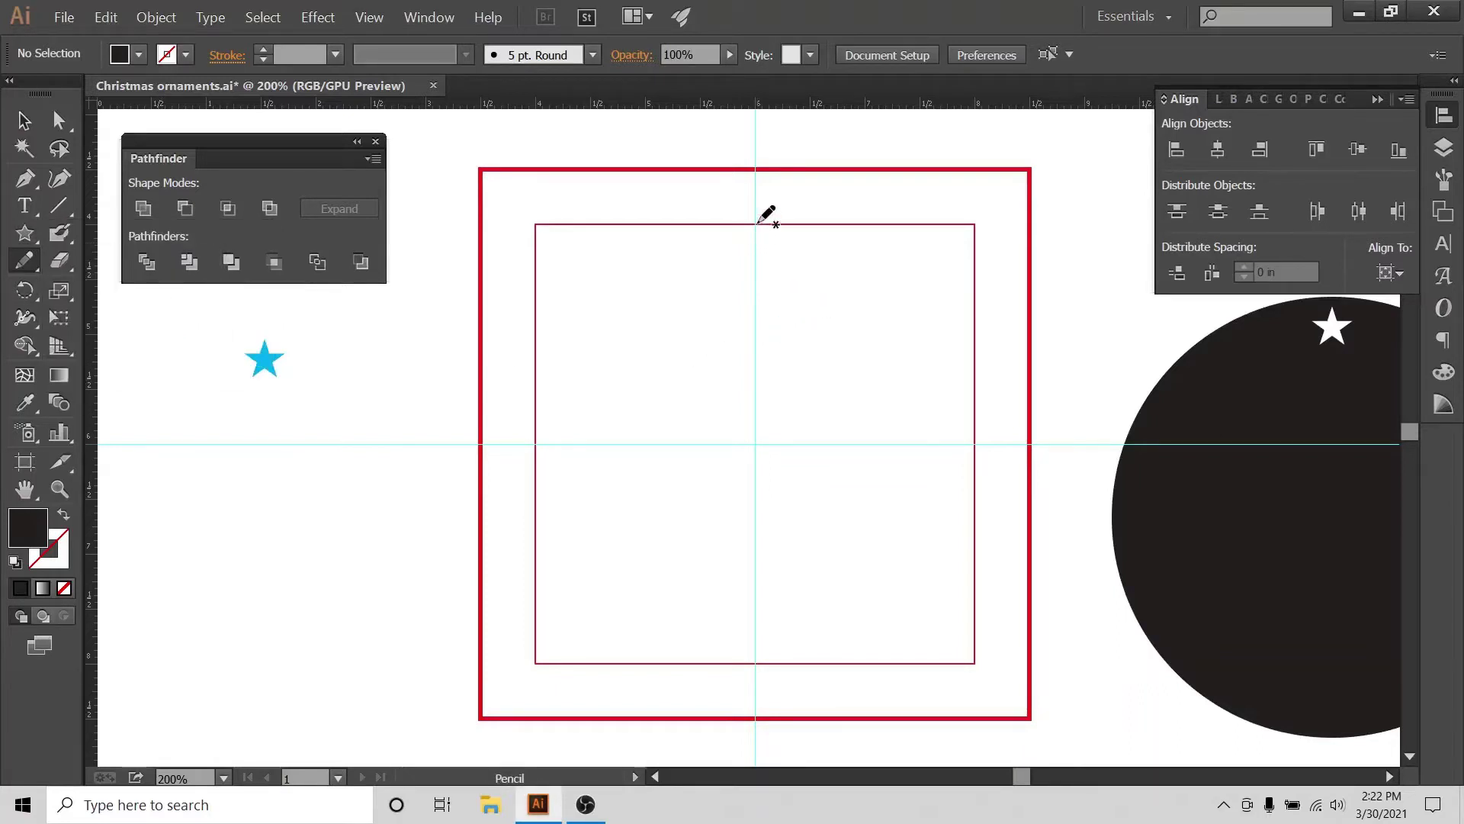
mouse_move(756, 224)
left_mouse_down()
mouse_move(779, 280)
mouse_move(921, 409)
mouse_move(945, 466)
mouse_move(947, 501)
mouse_move(918, 549)
mouse_move(823, 606)
left_mouse_up()
key("ctrl+z")
mouse_move(756, 224)
left_mouse_down()
mouse_move(793, 305)
mouse_move(905, 440)
mouse_move(914, 496)
left_mouse_up()
left_click_drag(816, 632, 754, 660)
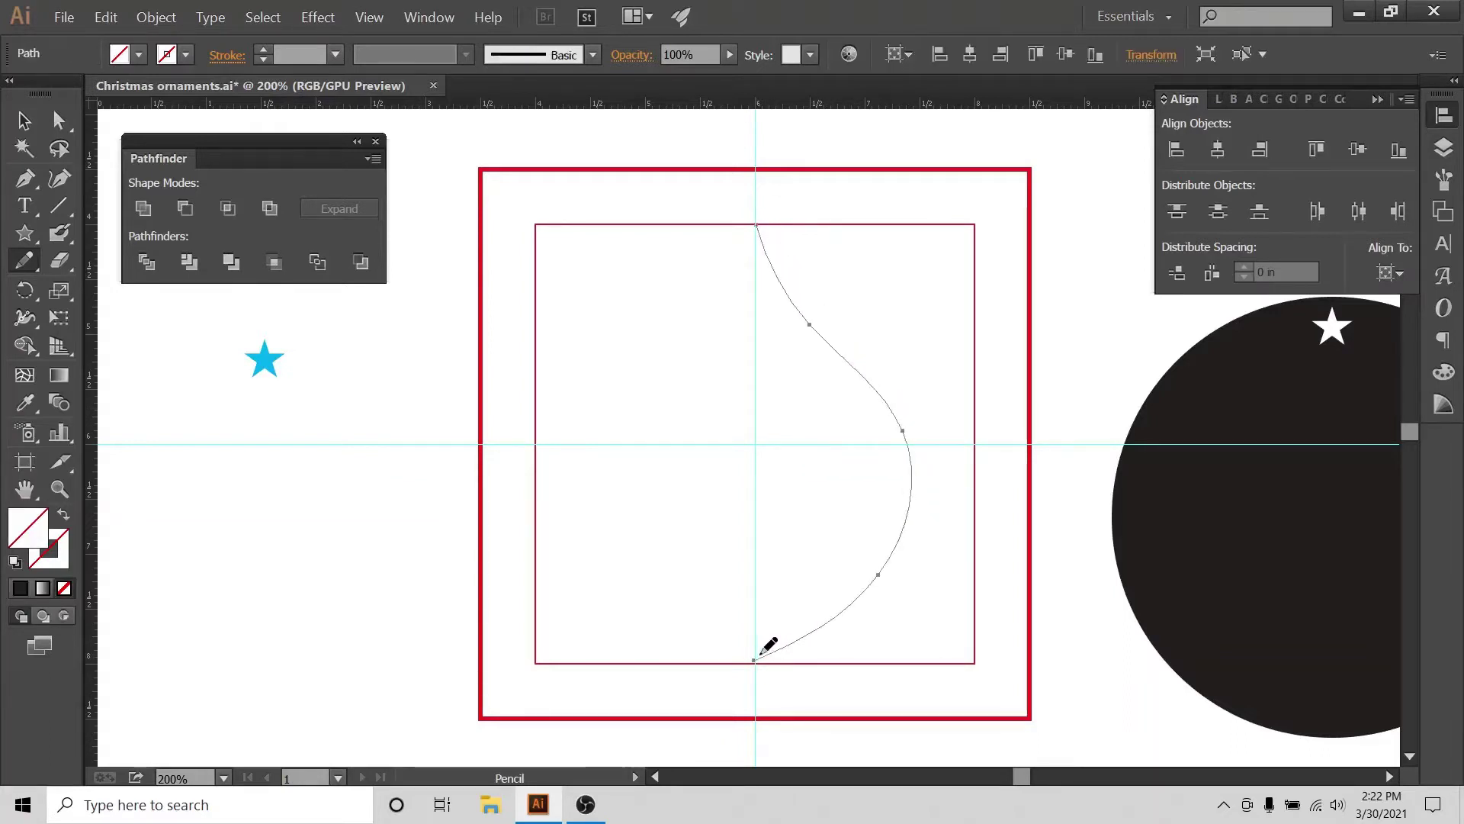
- Give the freehand curve a dark blue stroke
left_click(24, 120)
left_click(807, 369)
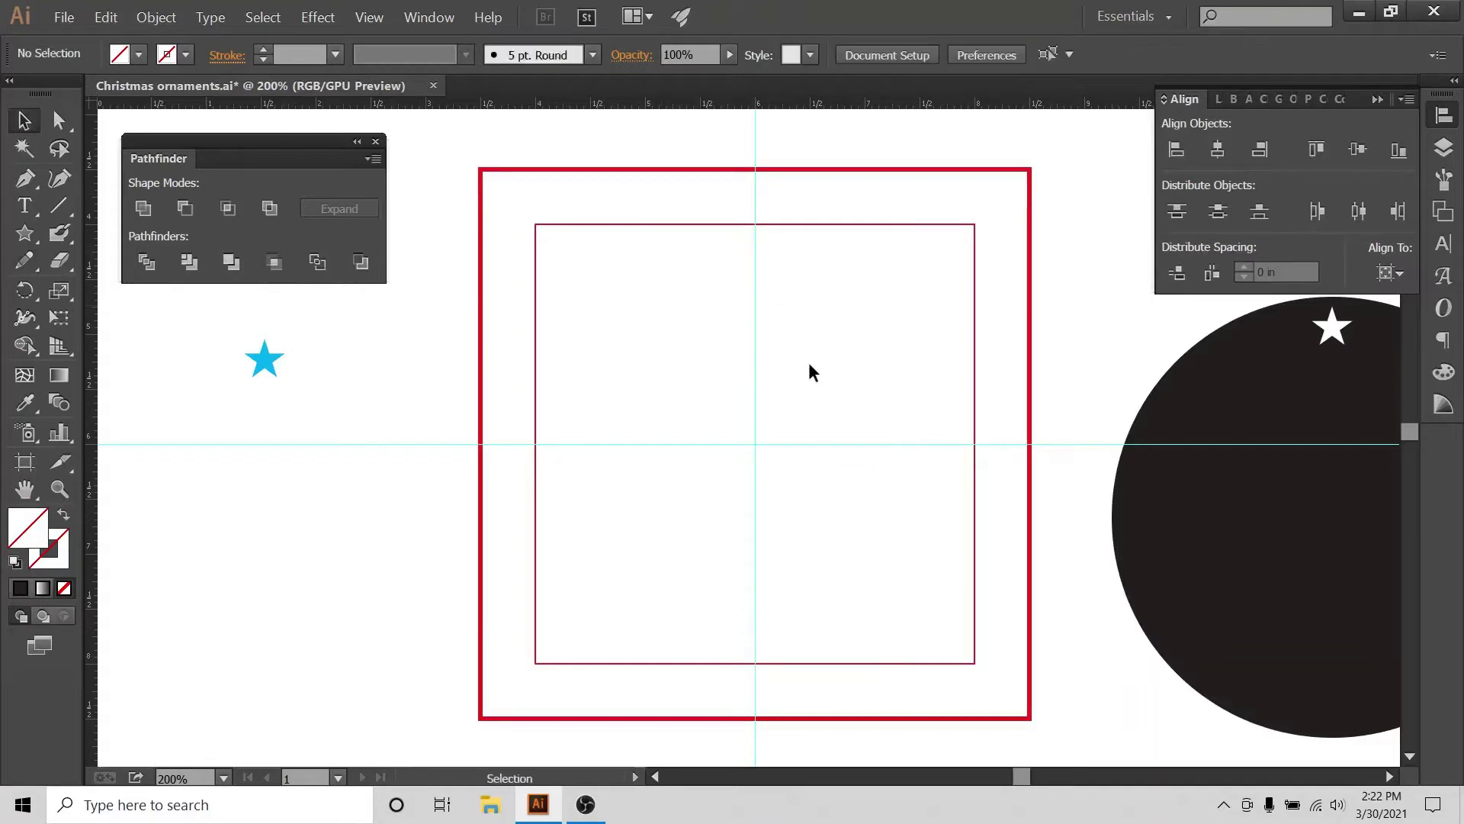
left_click(910, 510)
left_click(166, 54)
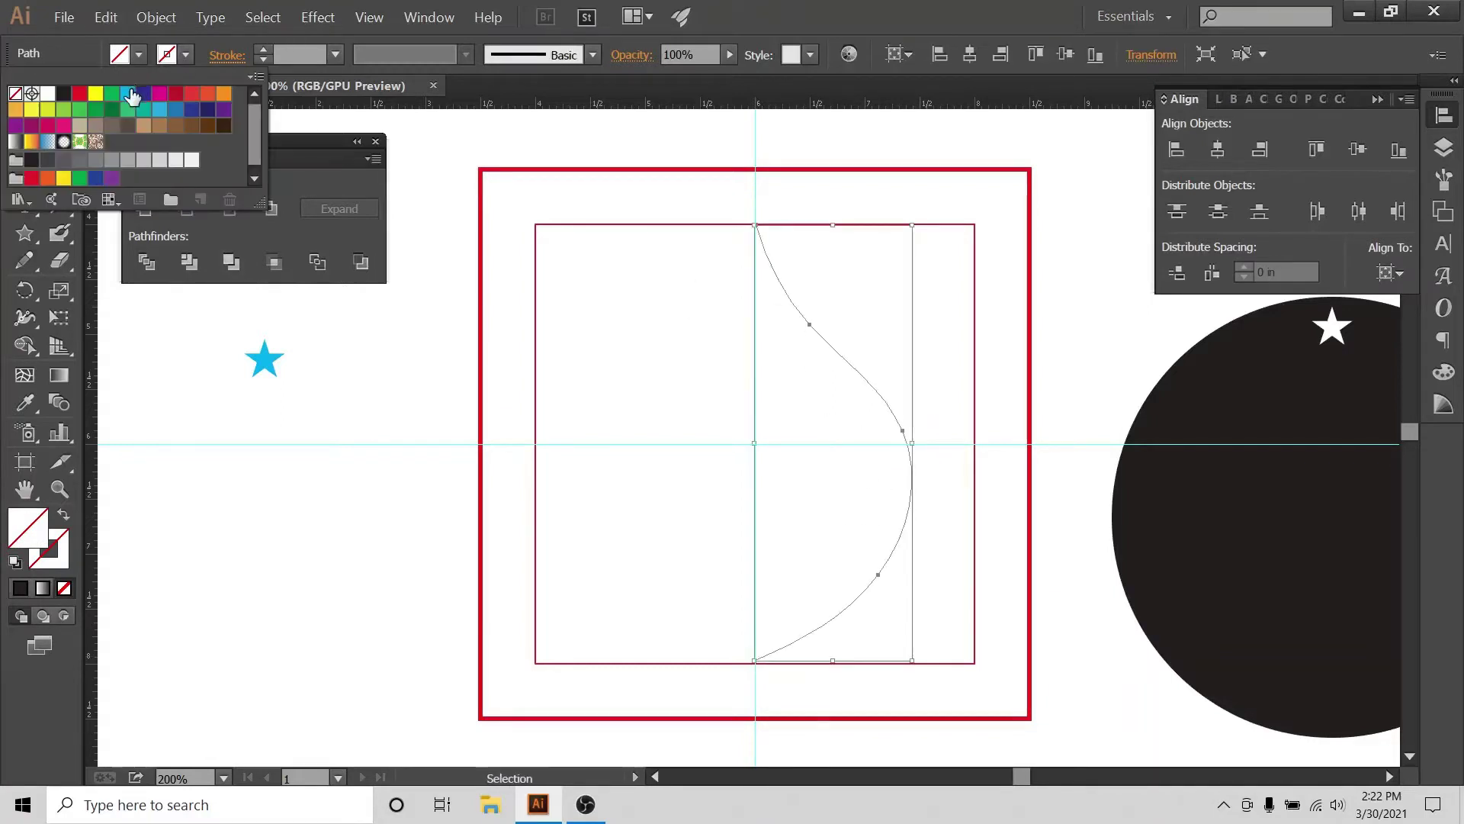
left_click(143, 93)
left_click(626, 353)
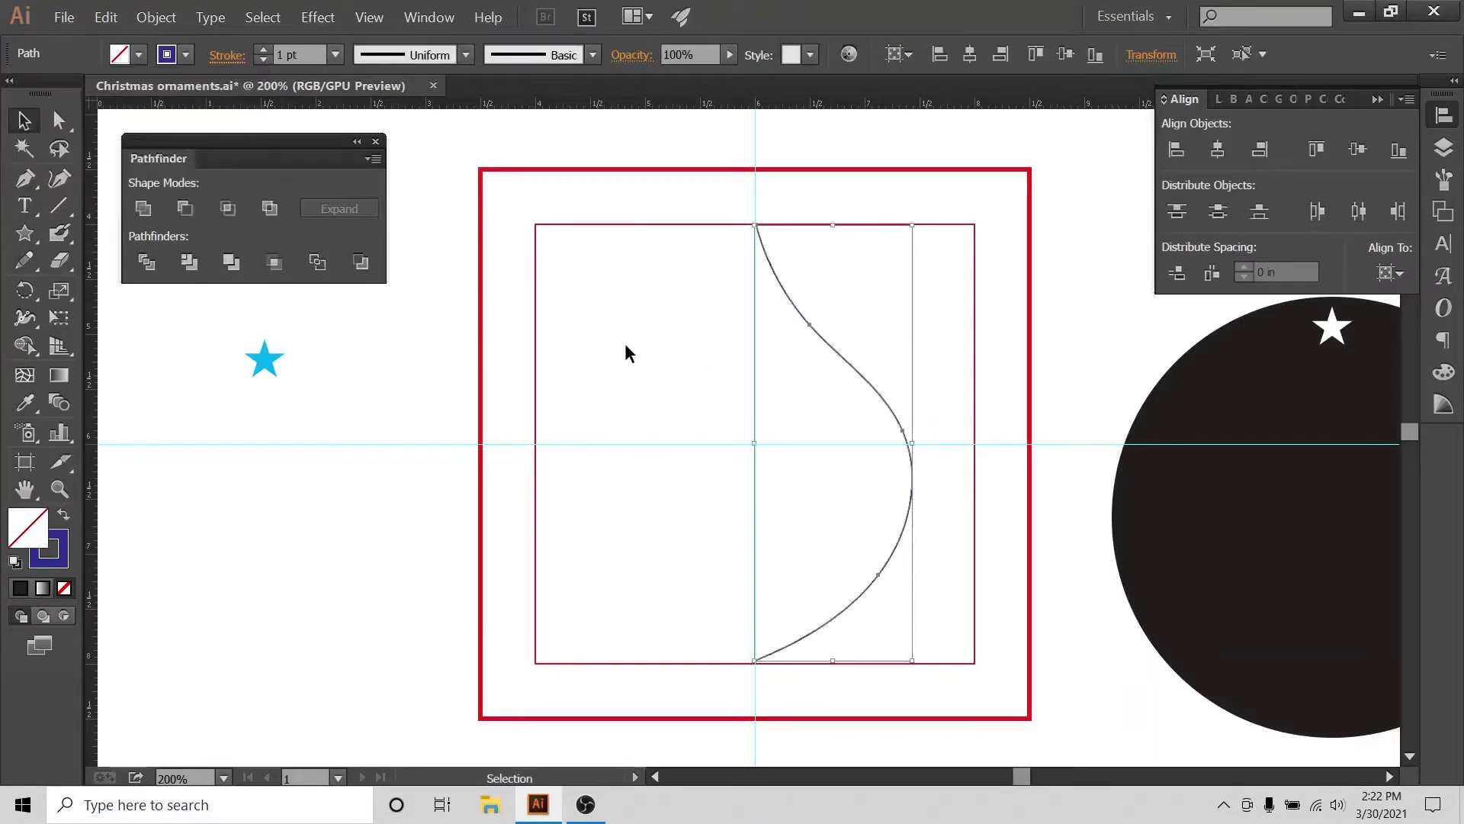
left_click(573, 415)
- Simplify the freehand curve with 50% curve precision
left_click(852, 340)
left_click(149, 16)
mouse_move(343, 361)
left_click(438, 437)
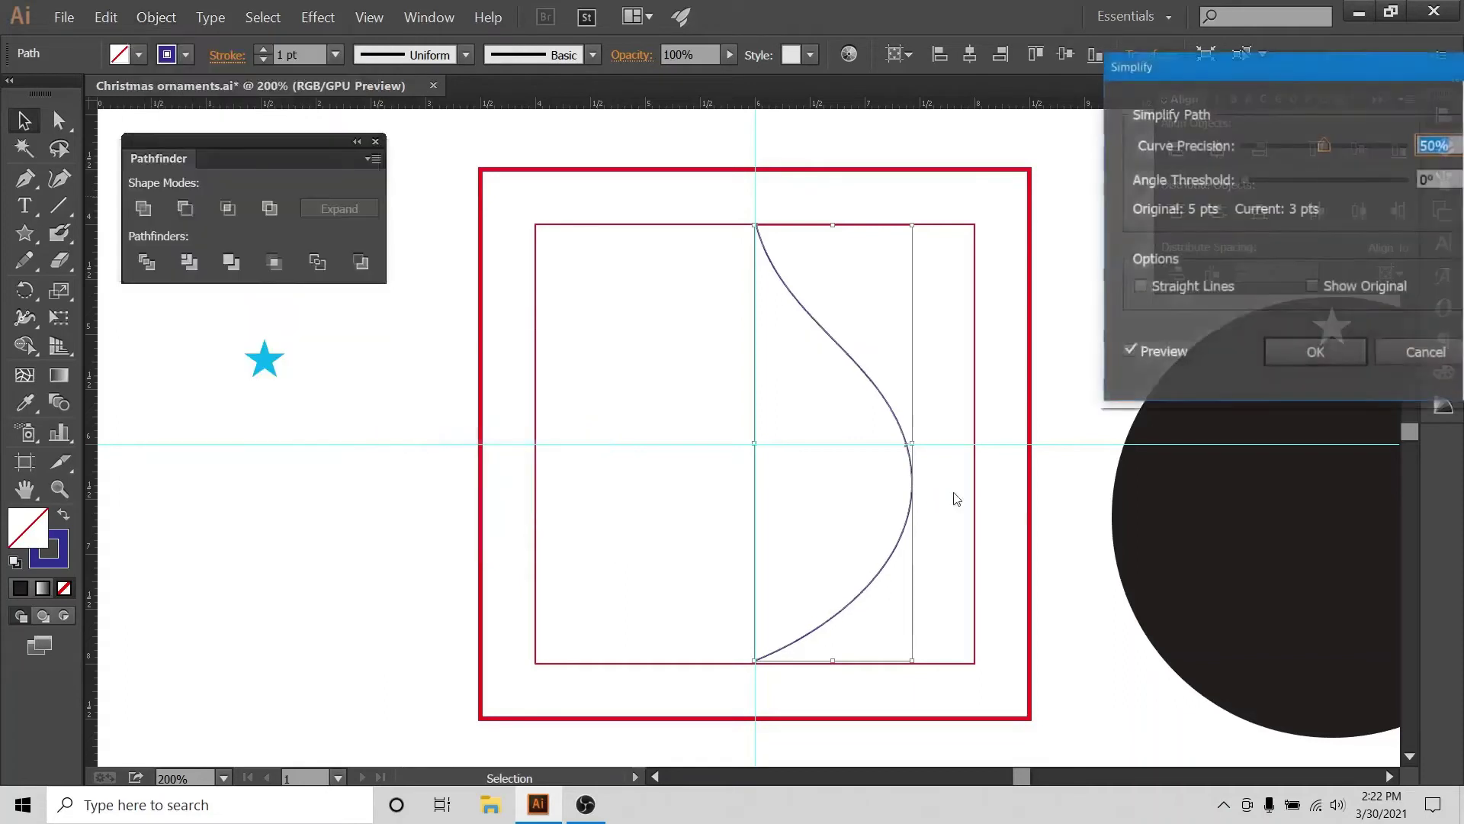
left_click(1290, 355)
left_click(946, 328)
- Reflect a copy of the curve across the vertical axis and move it left to form the teardrop's left half
left_click(861, 371)
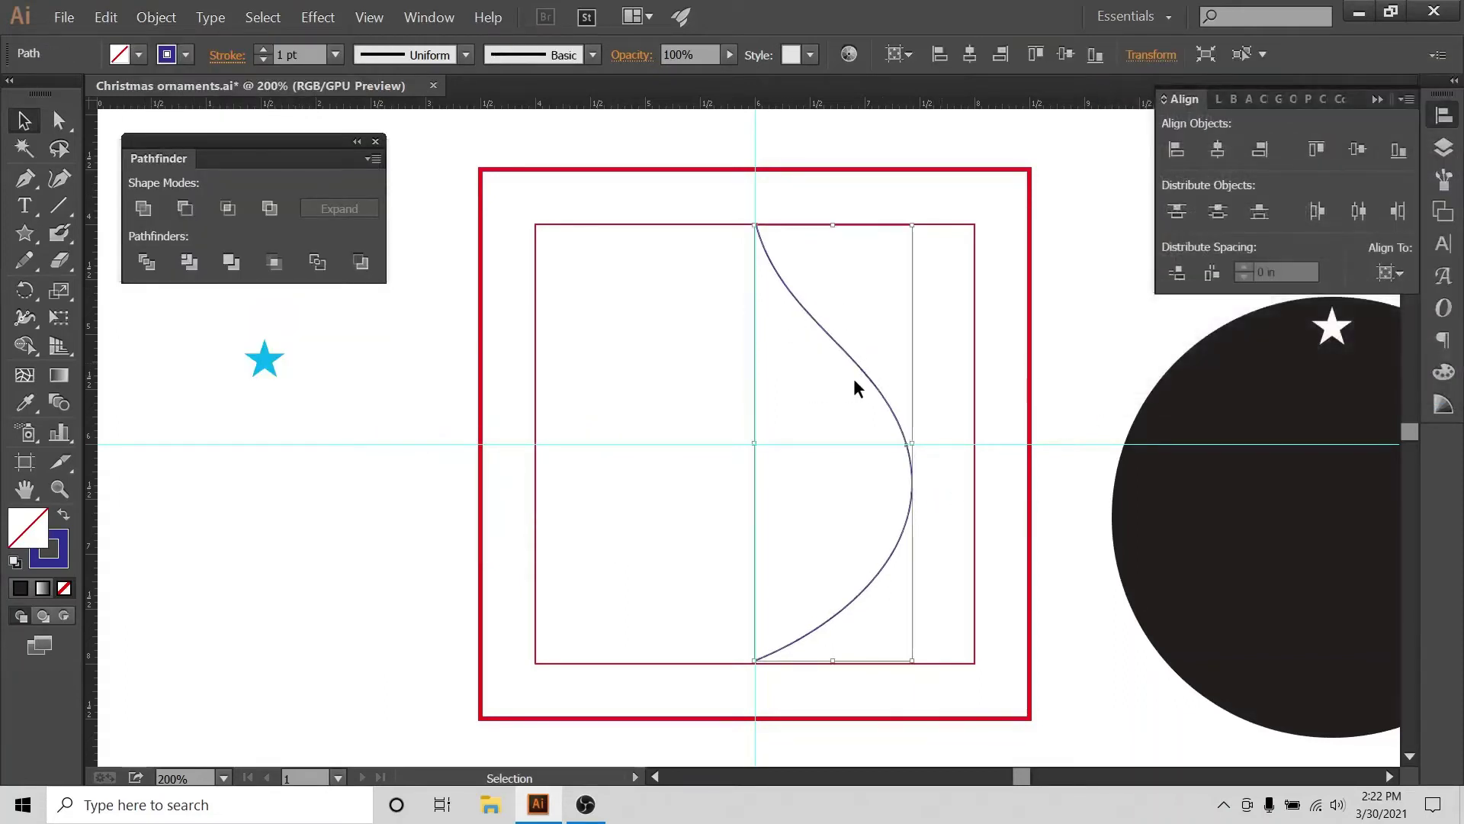
right_click(865, 373)
mouse_move(908, 591)
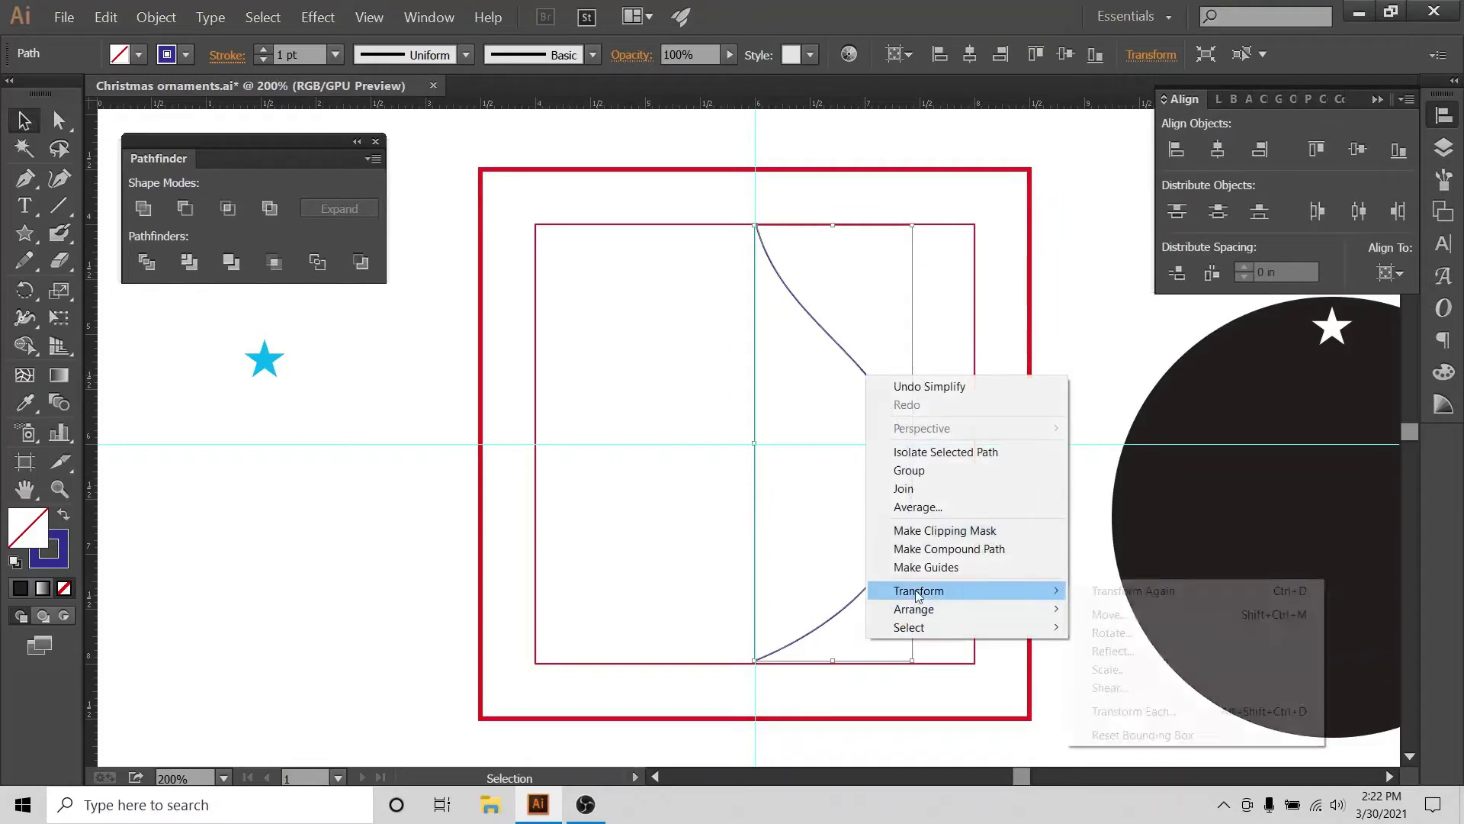
left_click(1103, 648)
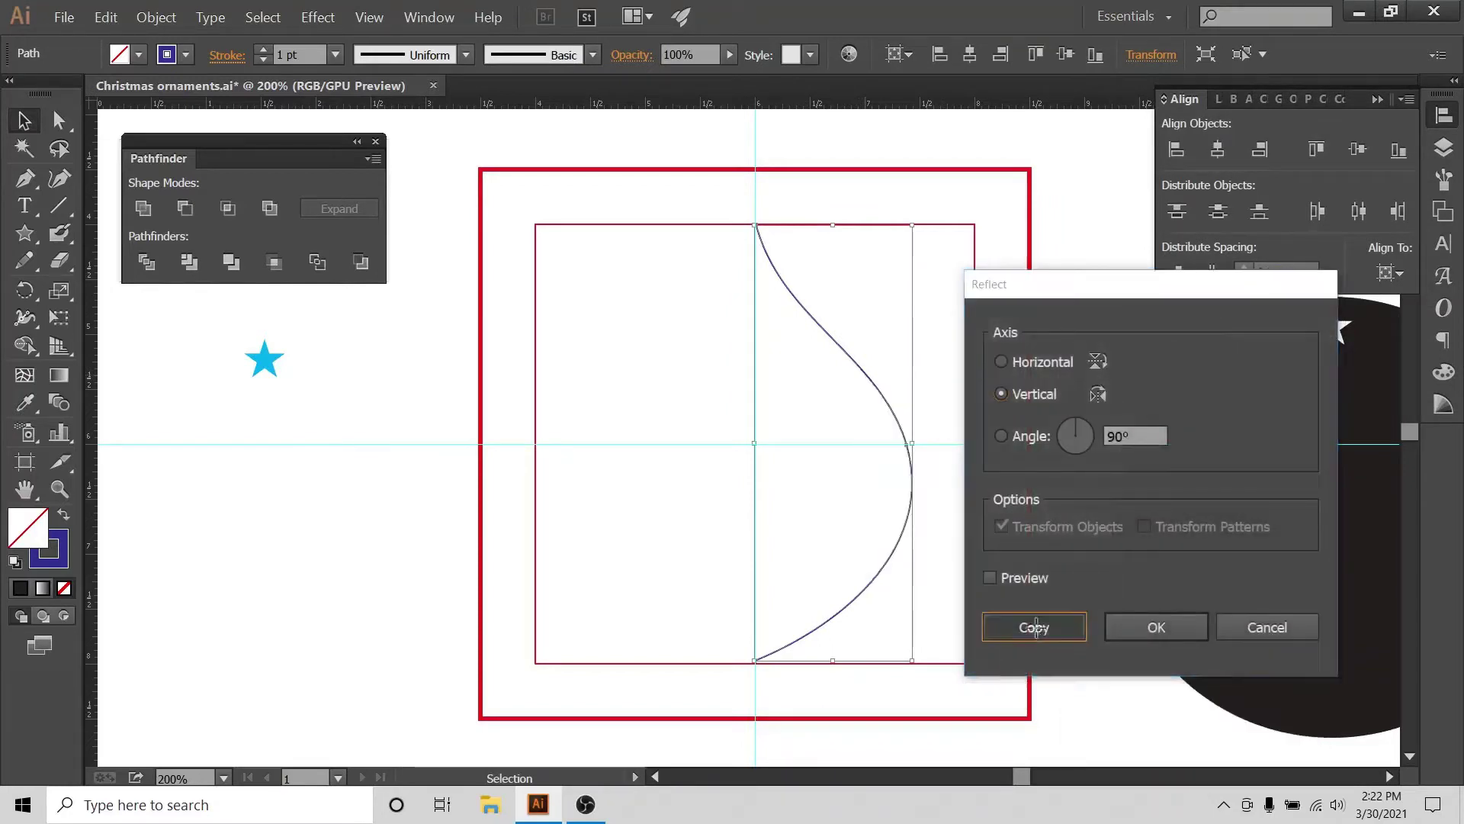
left_click(1035, 625)
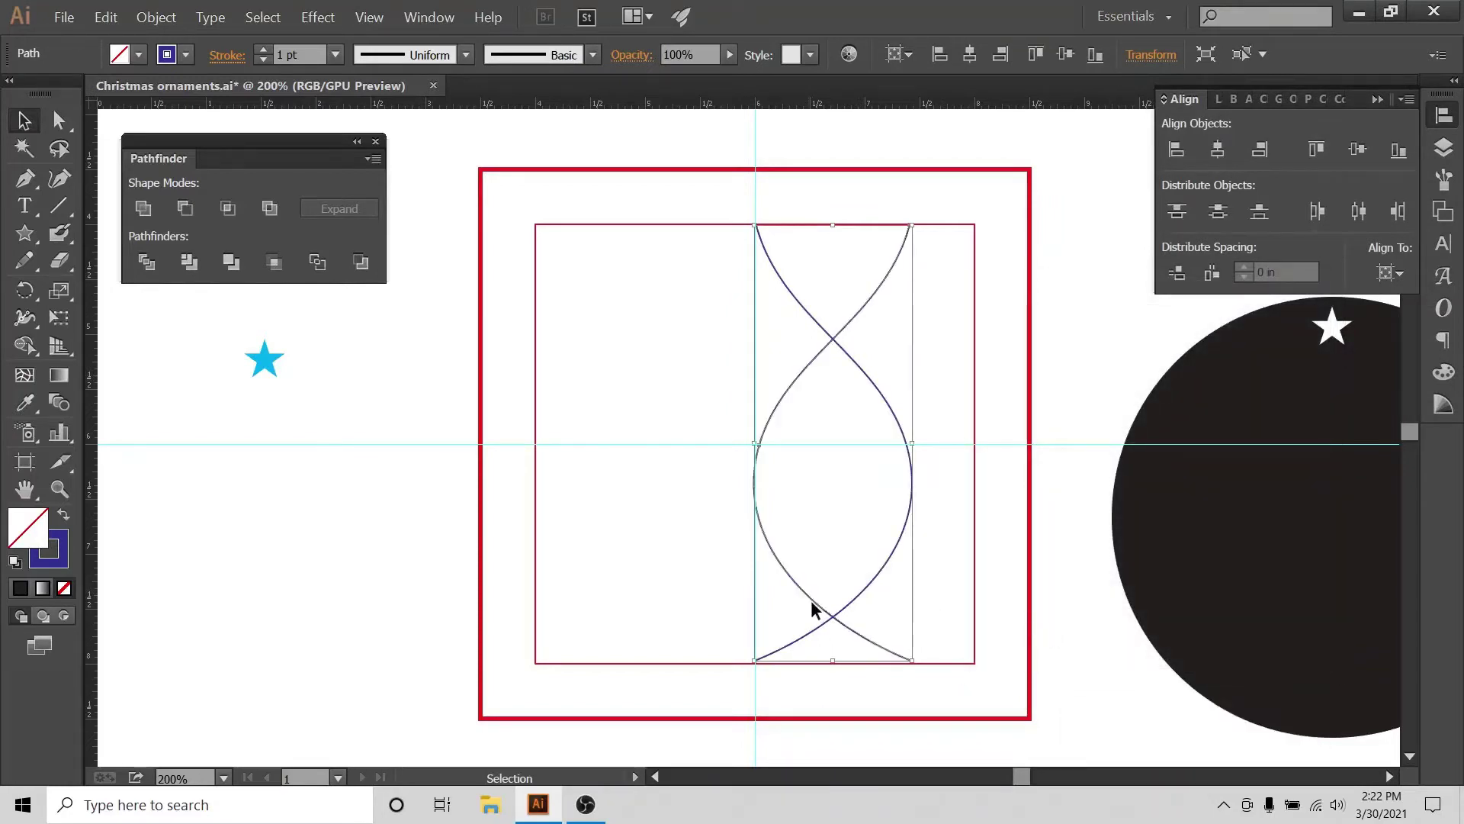
left_click_drag(816, 608, 645, 596)
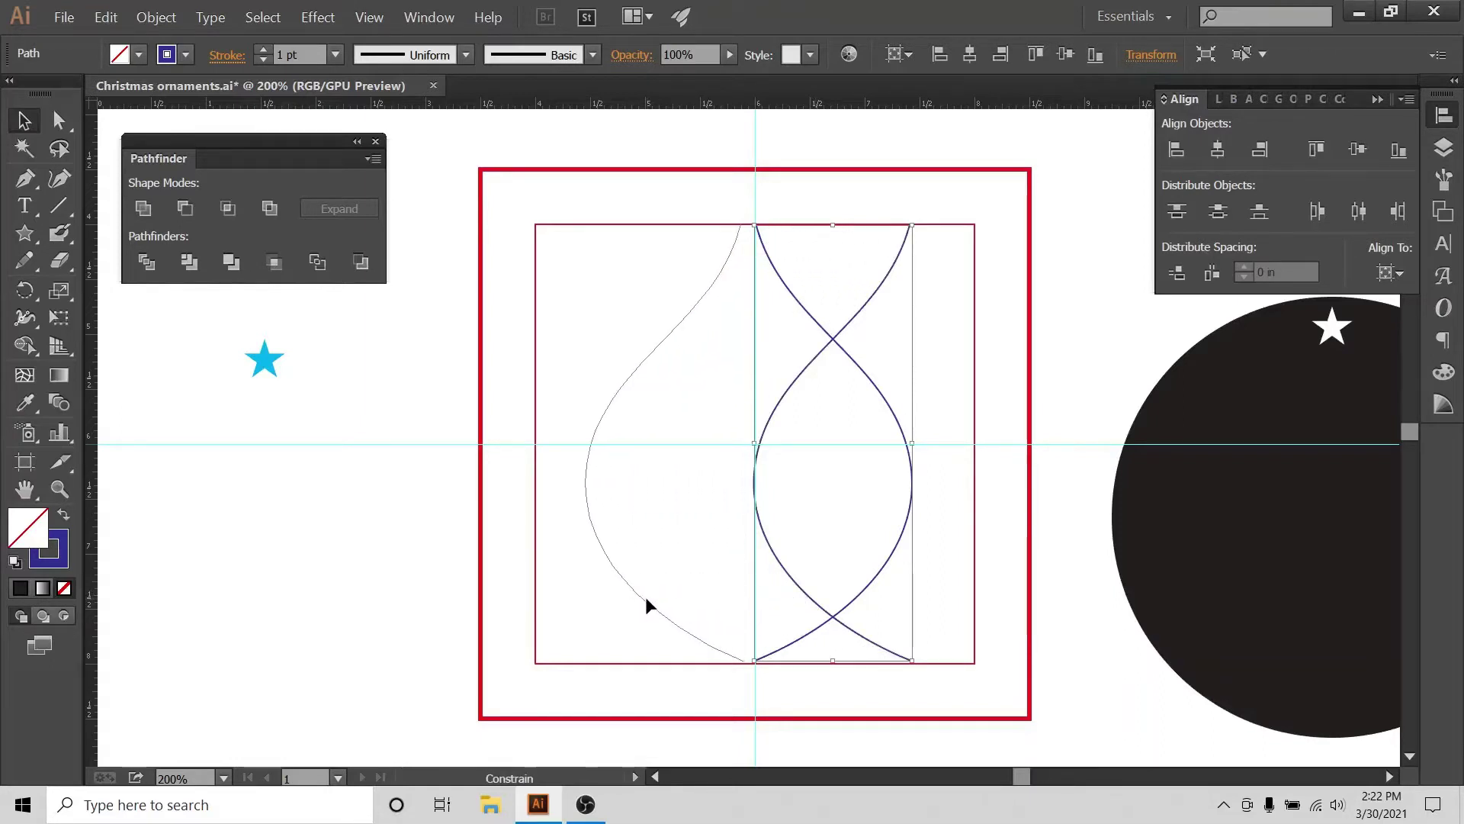
left_click(1055, 218)
- Hide the guides and 5x5 Box 4x4 layers and shift the small blue star slightly to the right
left_click(1449, 145)
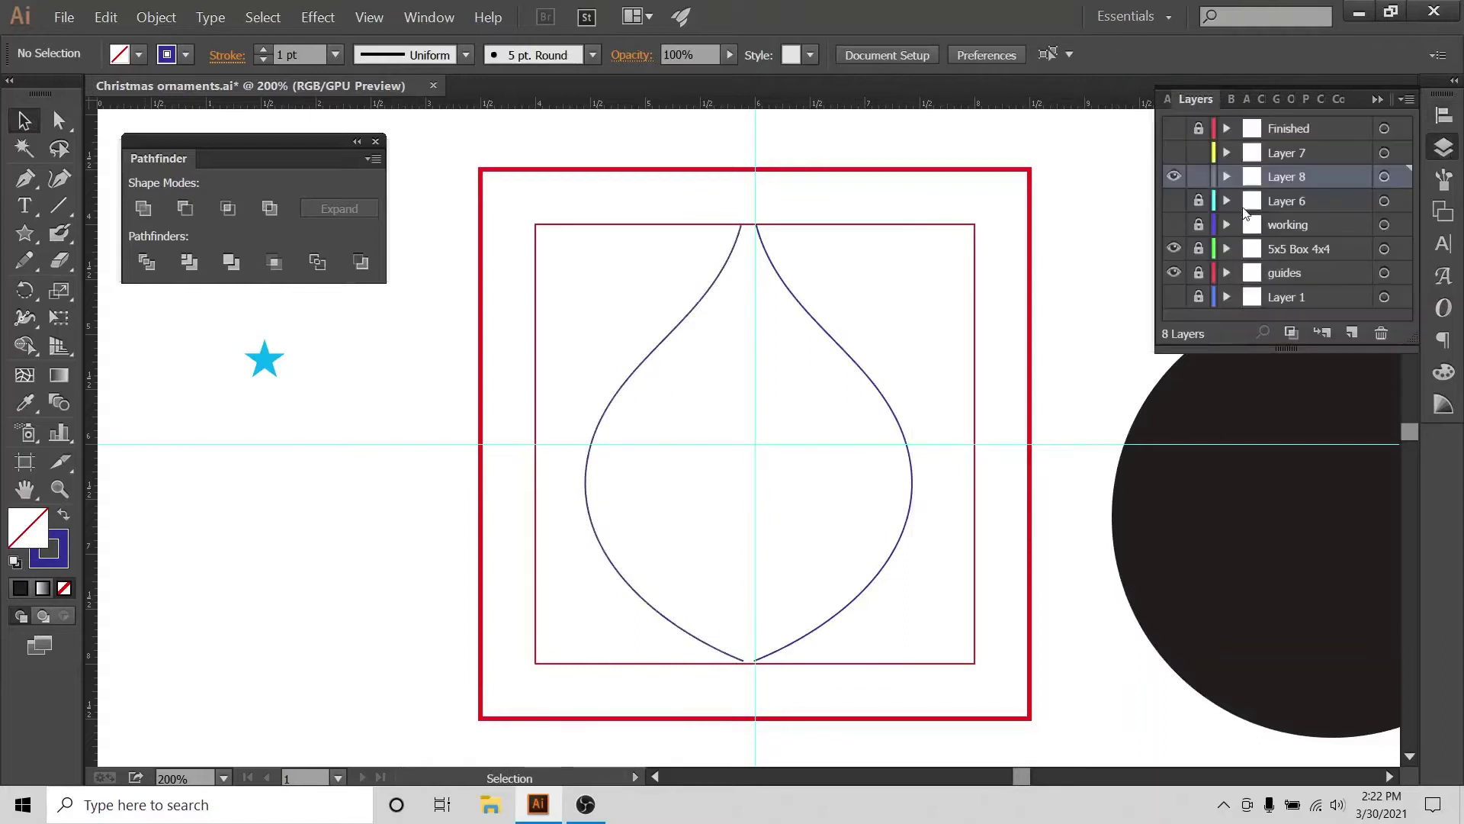
left_click(1174, 272)
left_click(1173, 248)
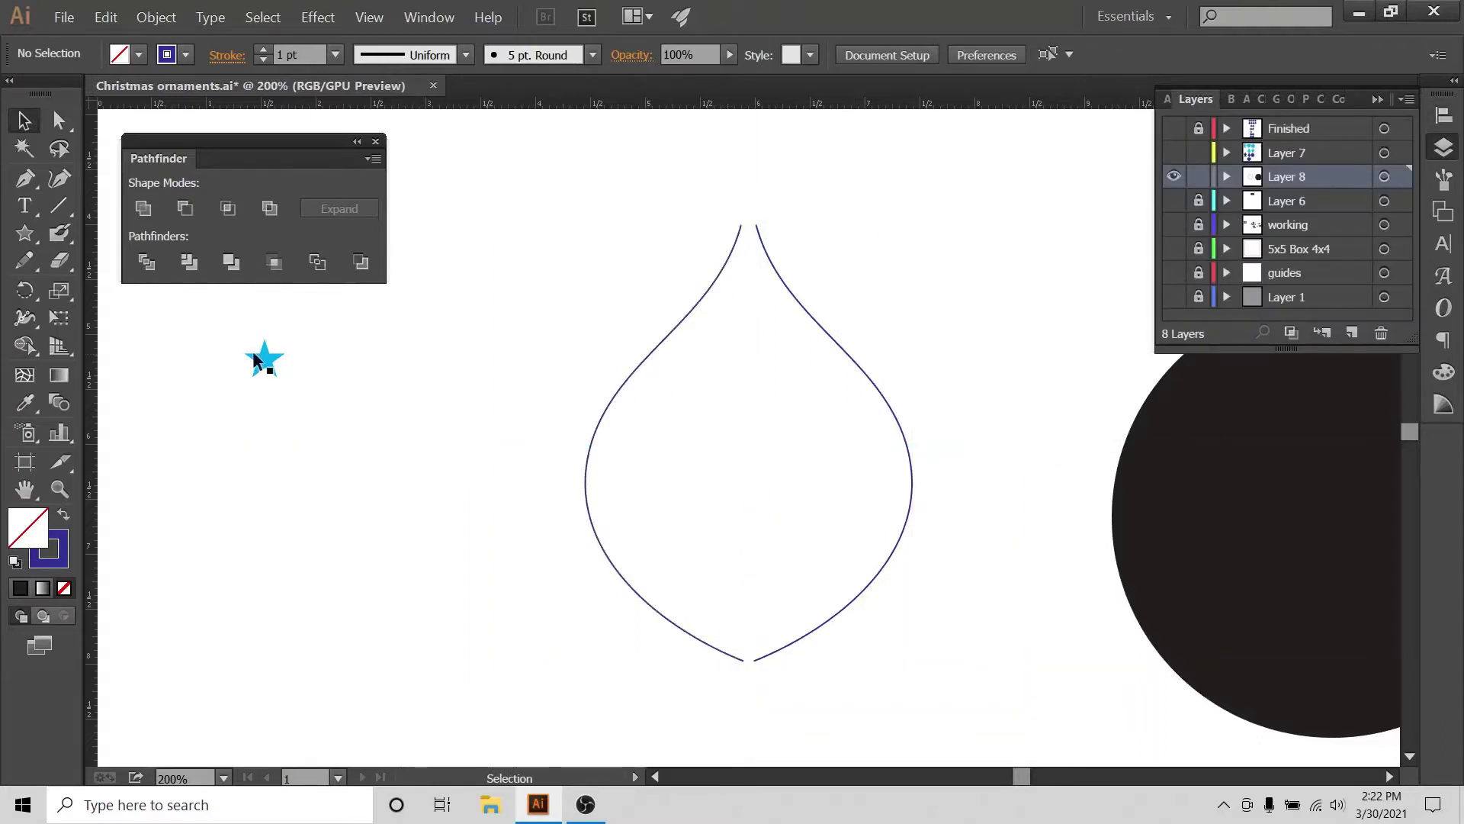
mouse_move(256, 359)
left_mouse_down()
mouse_move(748, 297)
mouse_move(743, 280)
mouse_move(272, 358)
left_mouse_up()
left_click(785, 238)
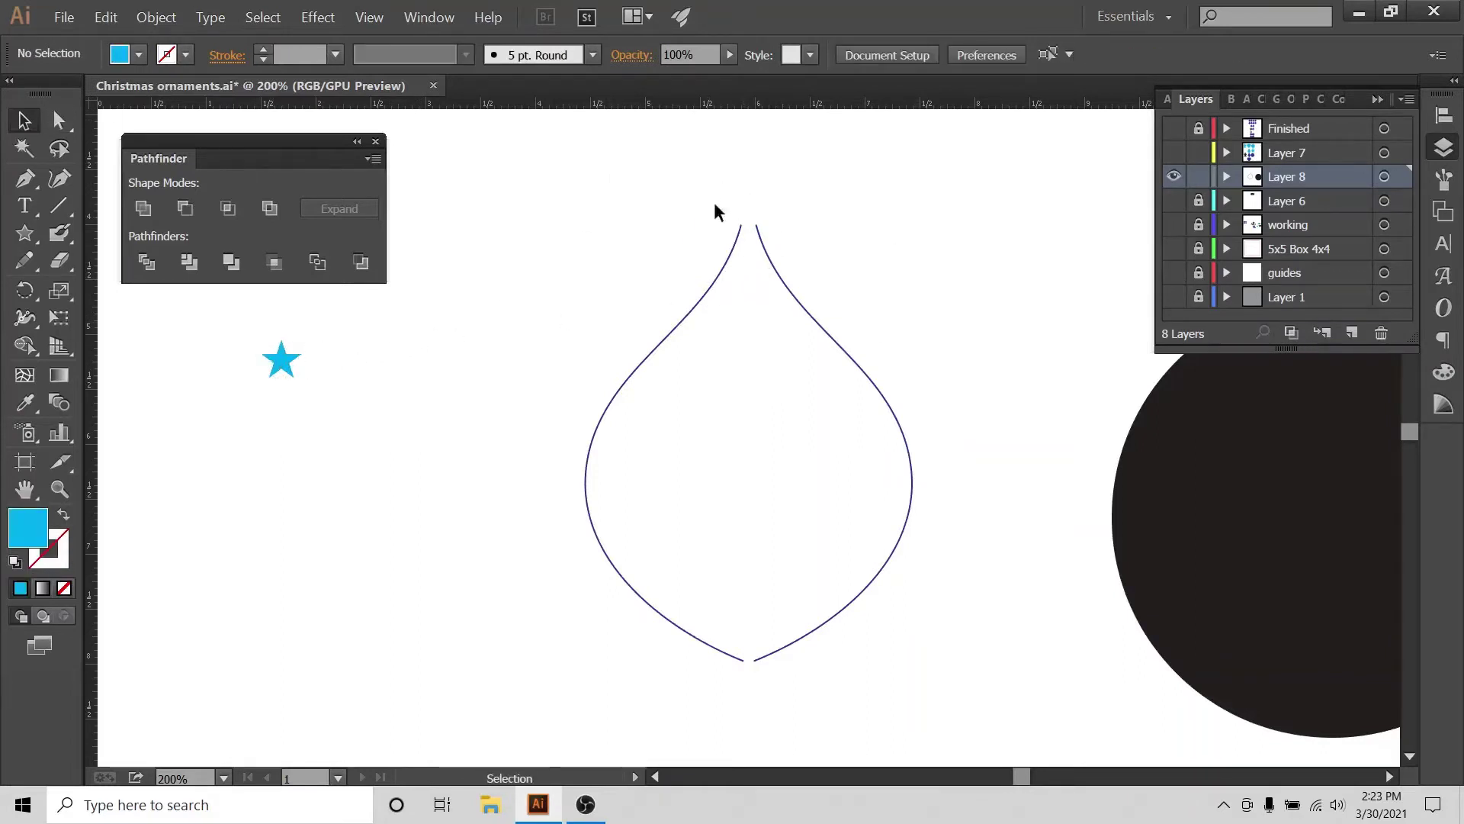
- Connect the two curves' open upper endpoints into a point with the Join tool
left_click(58, 121)
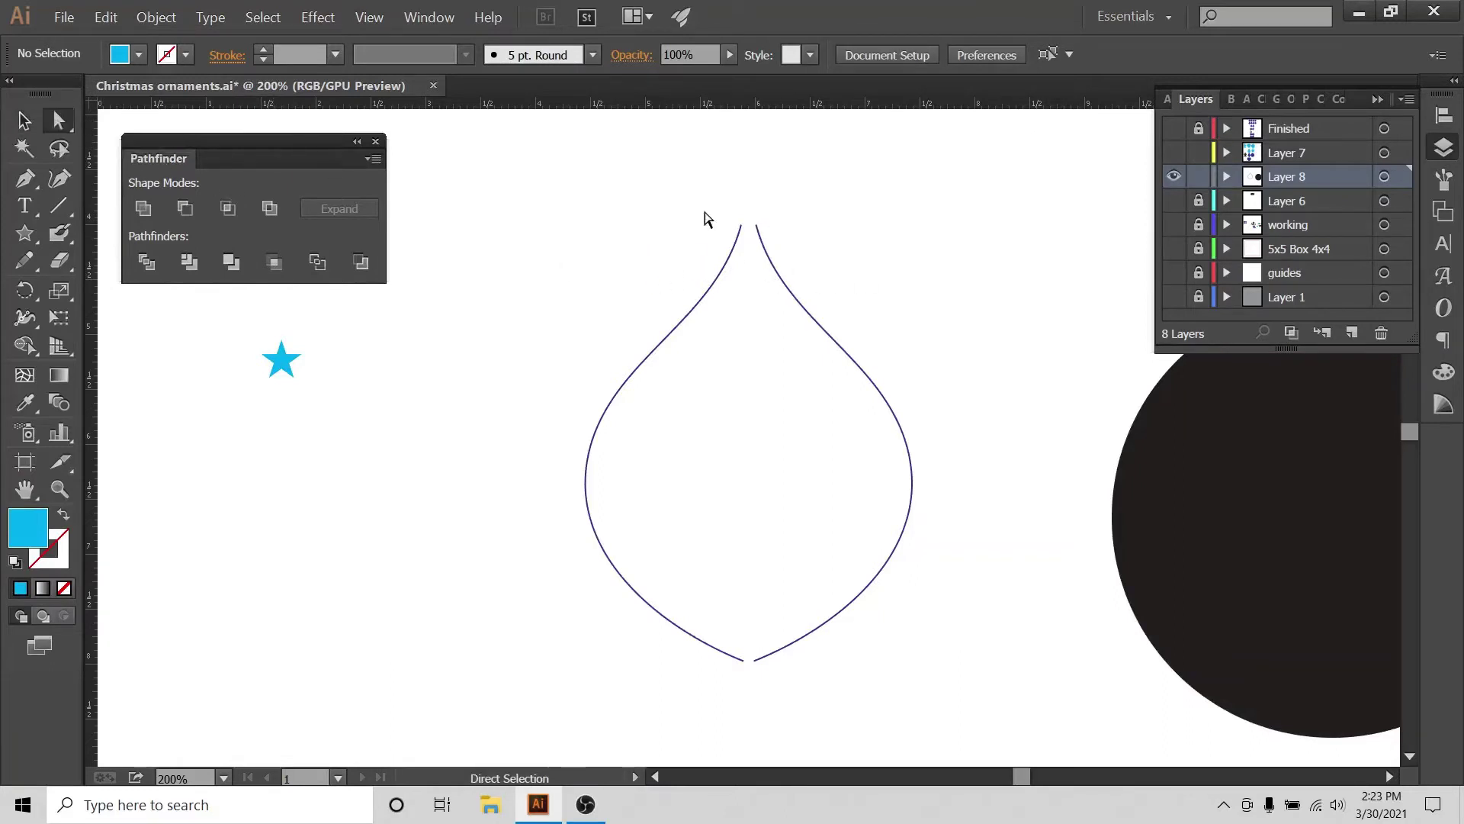
left_click_drag(725, 200, 798, 242)
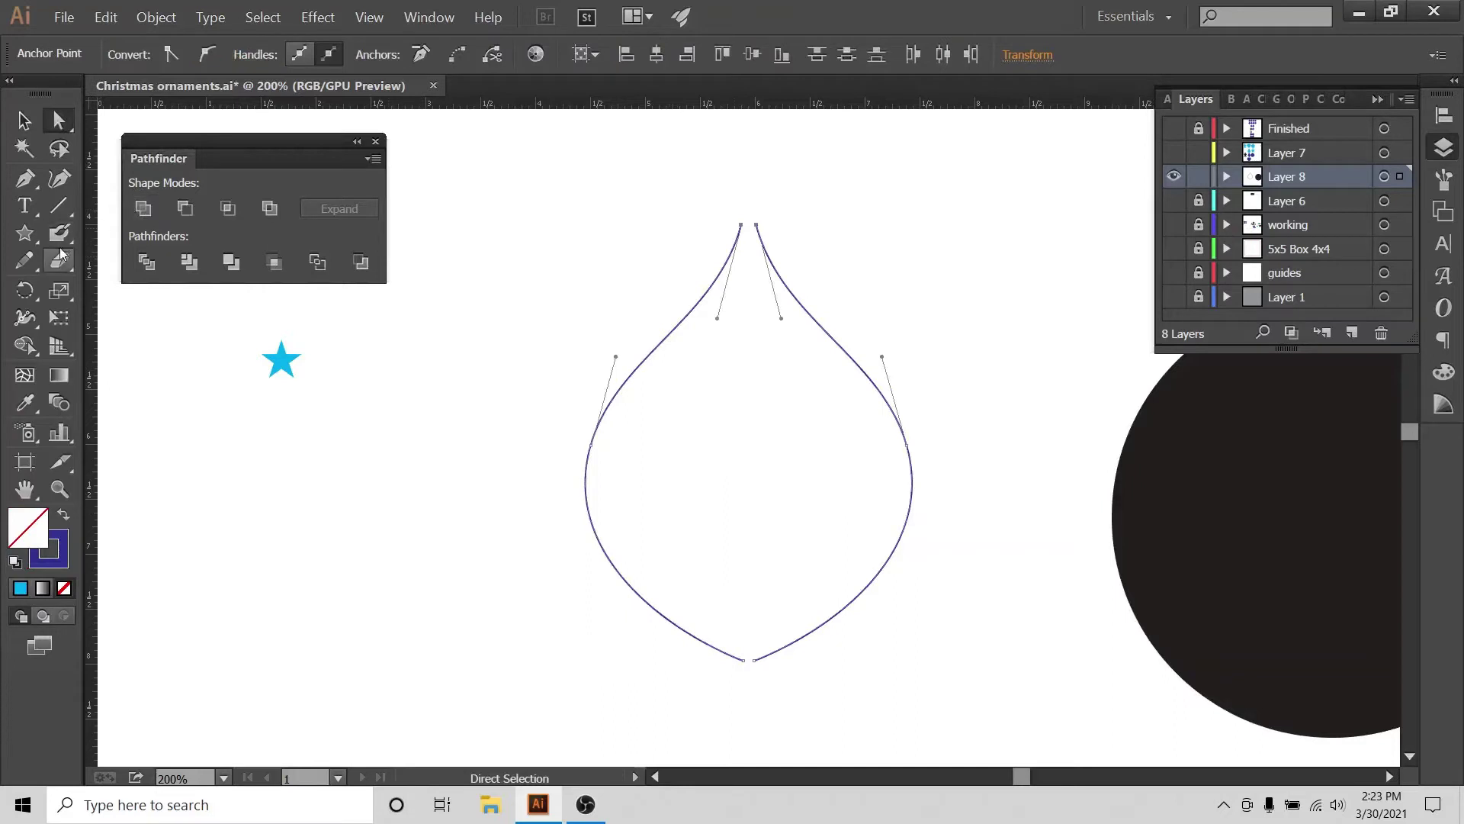
left_click(37, 262)
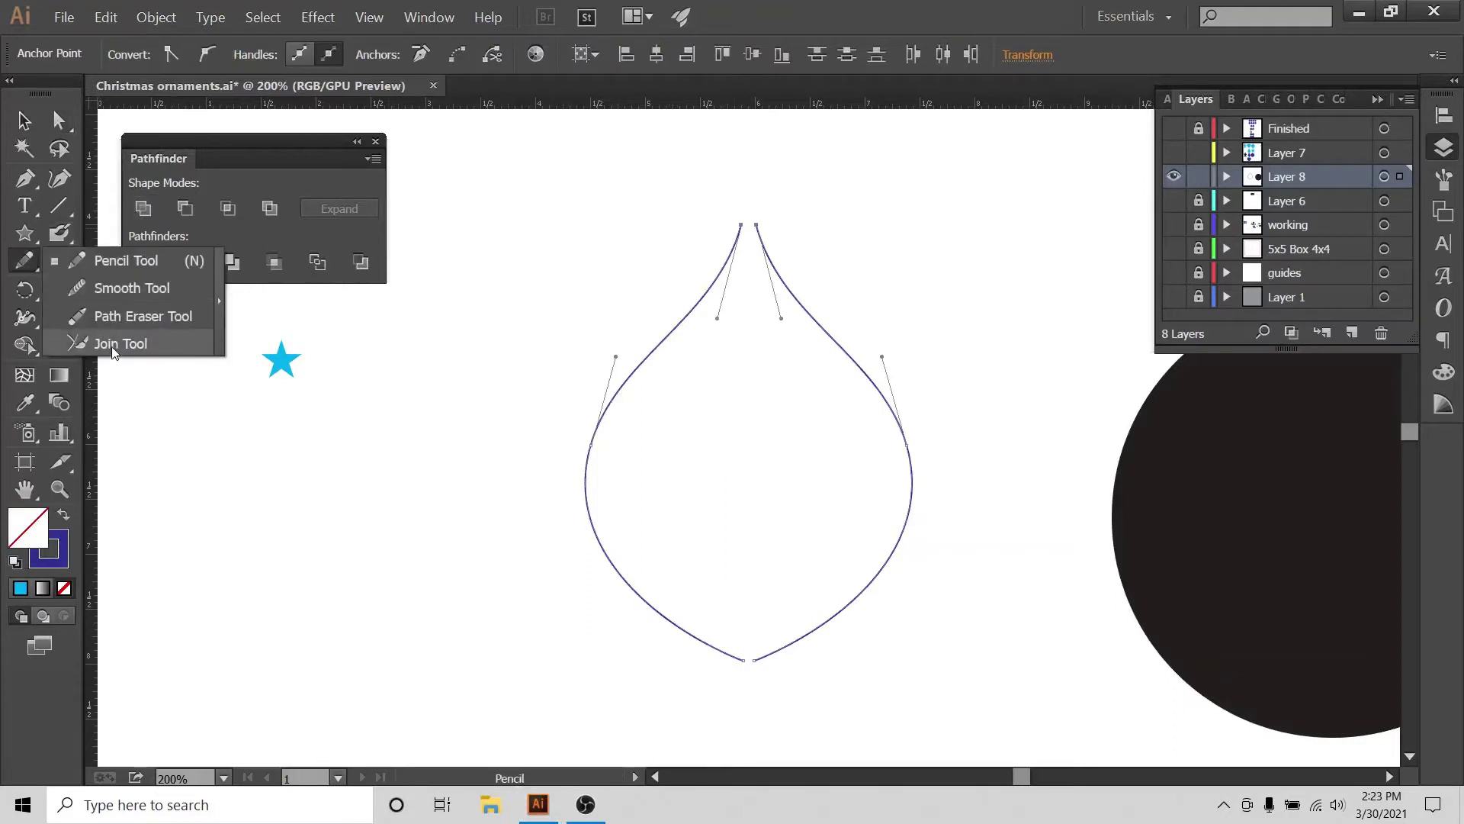
left_click(113, 345)
left_click_drag(728, 228, 786, 229)
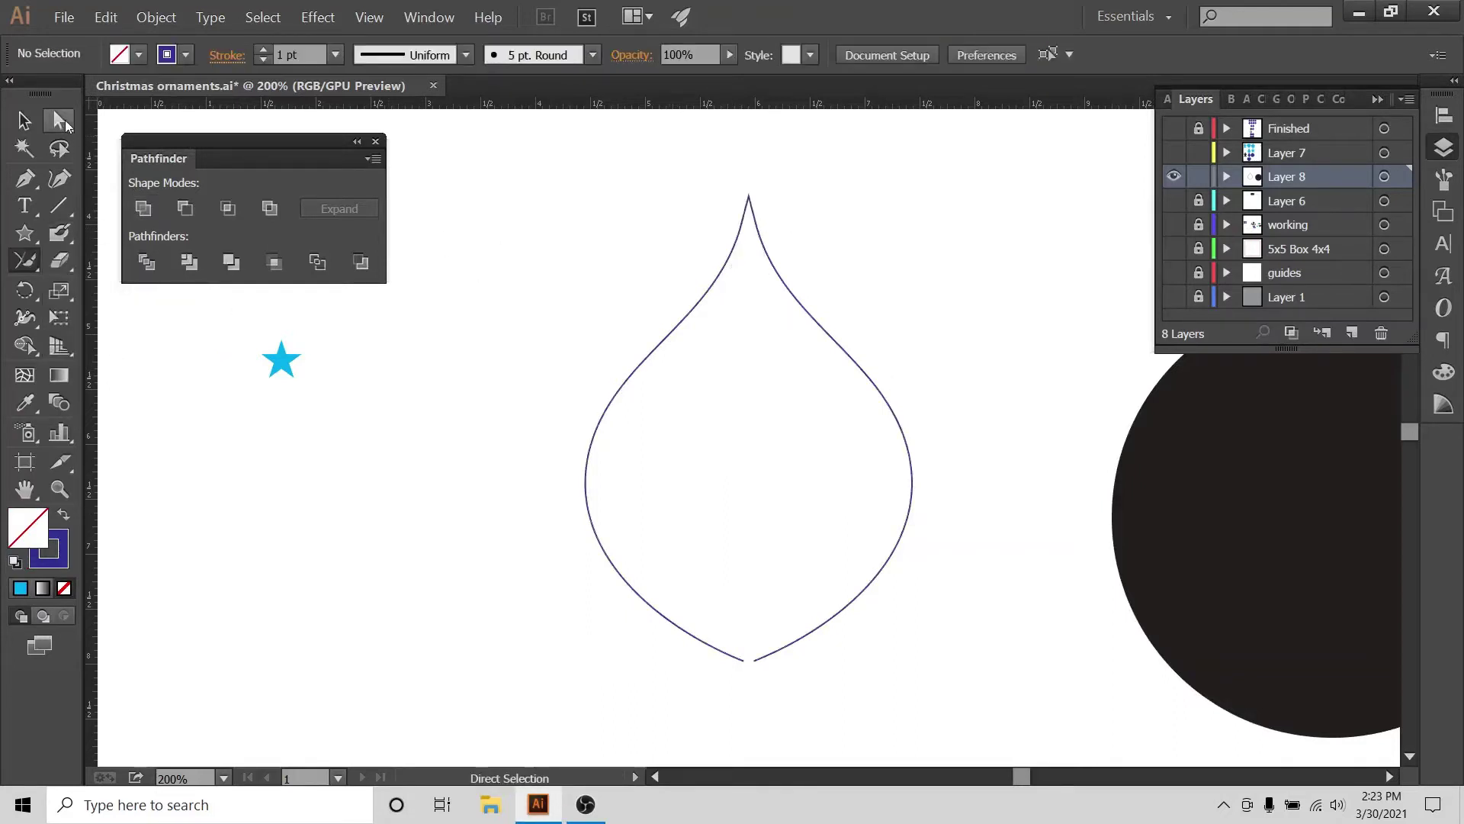
- Close the gap between the two curves' lower endpoints with the Join tool
left_click(65, 121)
left_click_drag(723, 632, 774, 690)
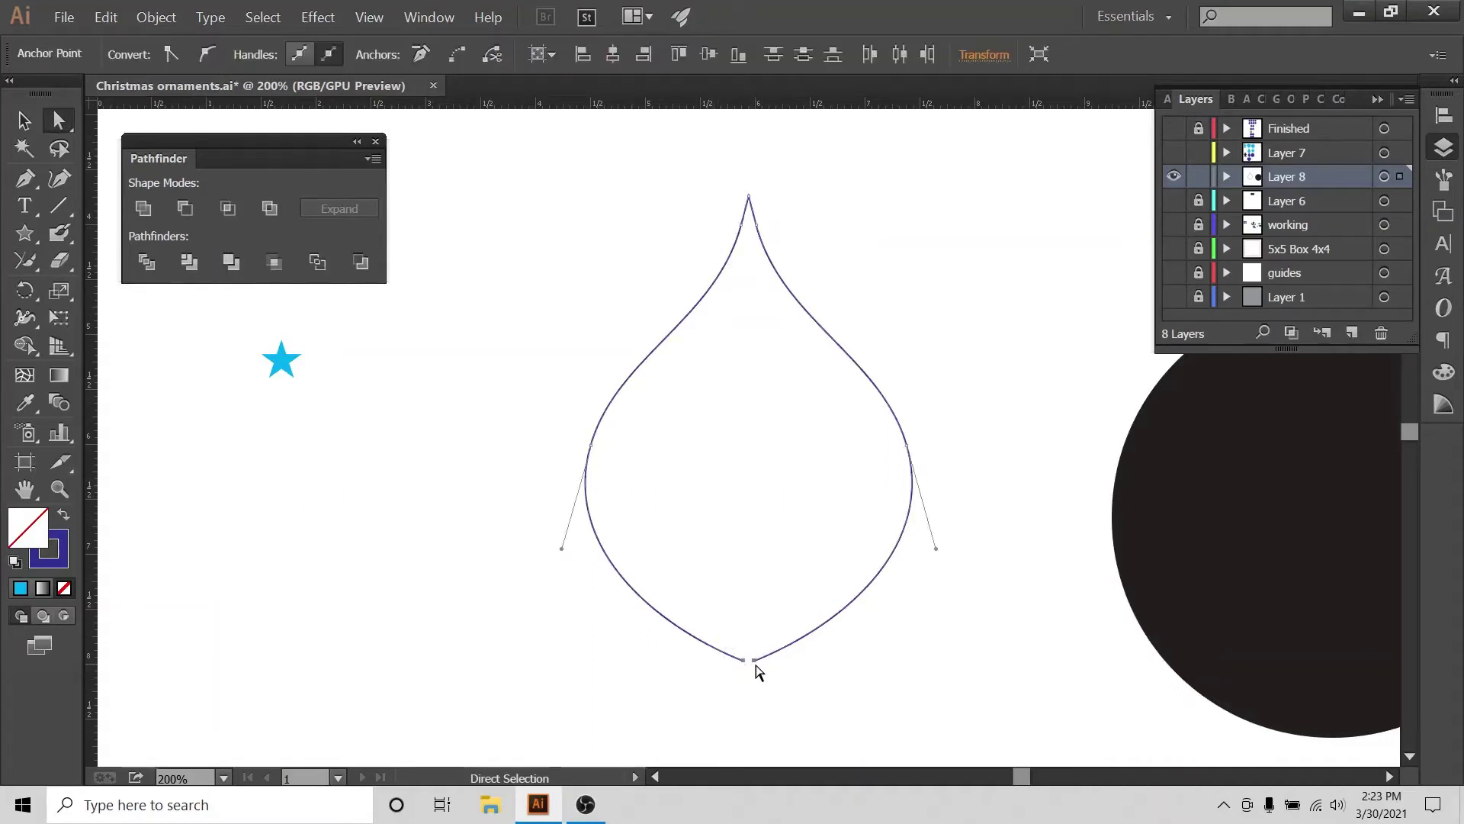
left_click(25, 260)
left_click_drag(751, 667, 694, 664)
- Swap the fill and stroke of the closed teardrop so it is solid dark blue without an outline
left_click(25, 120)
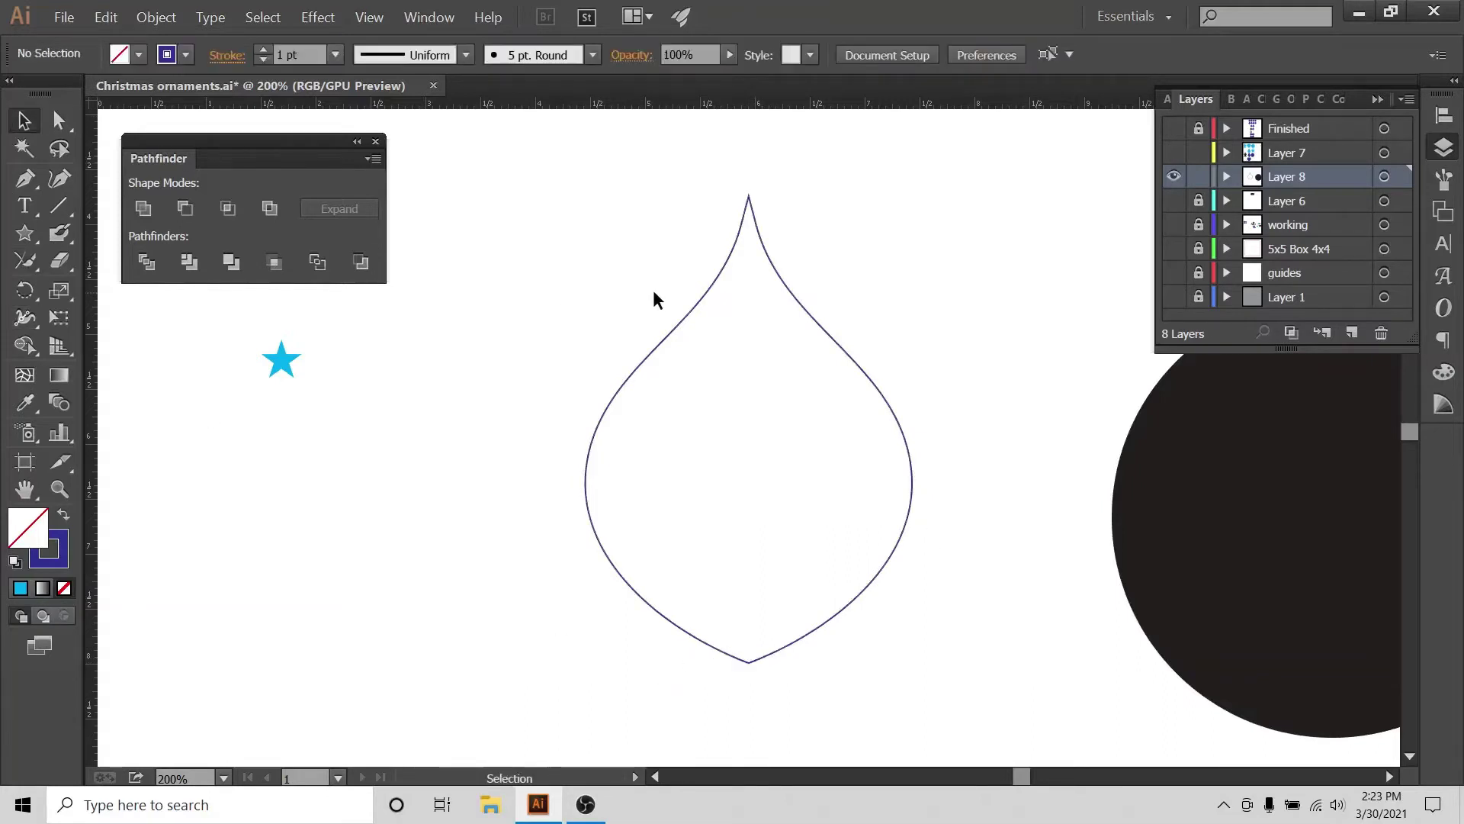
left_click_drag(586, 295, 722, 575)
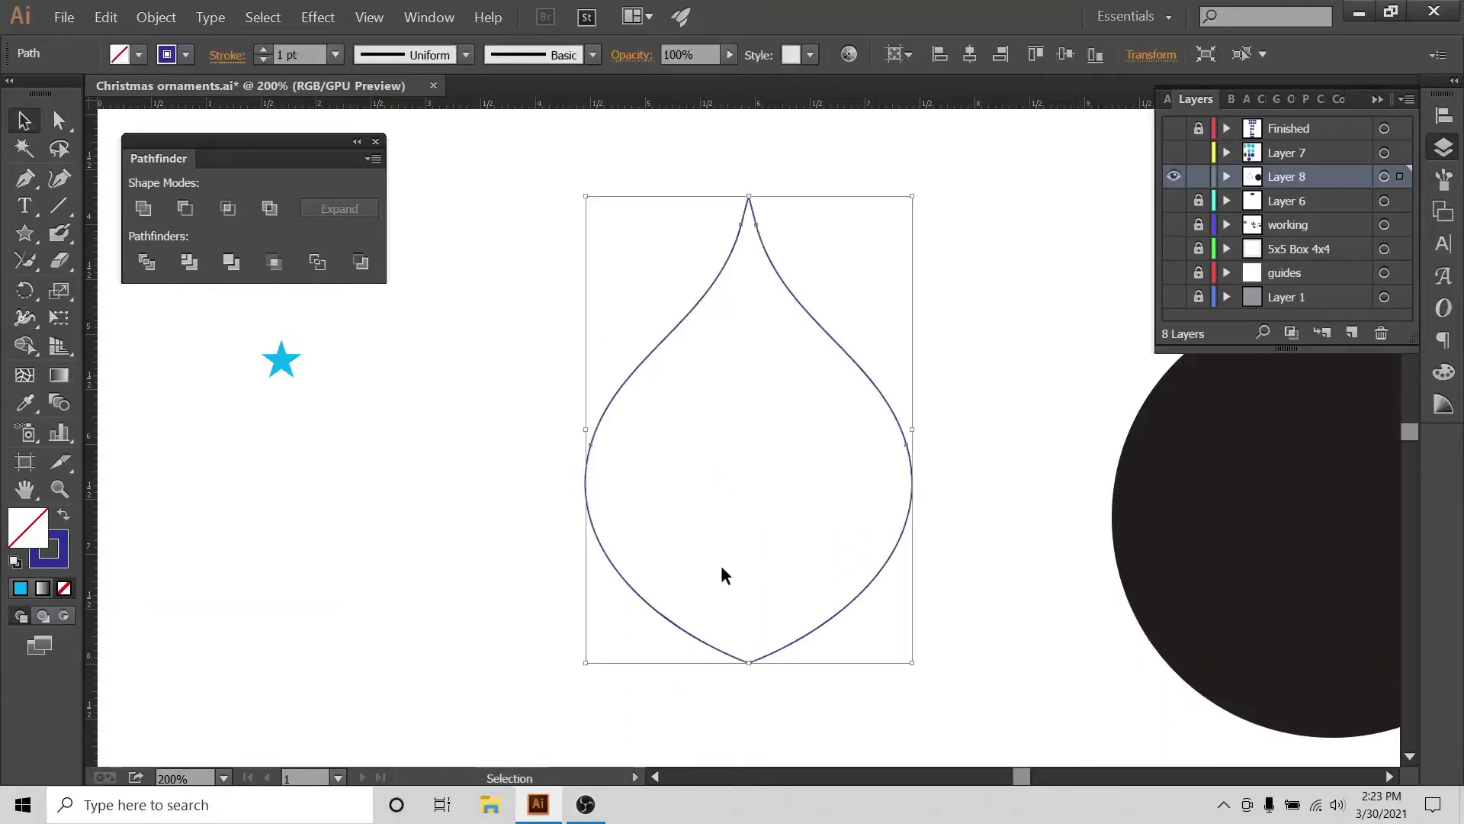
left_click(64, 515)
left_click(451, 423)
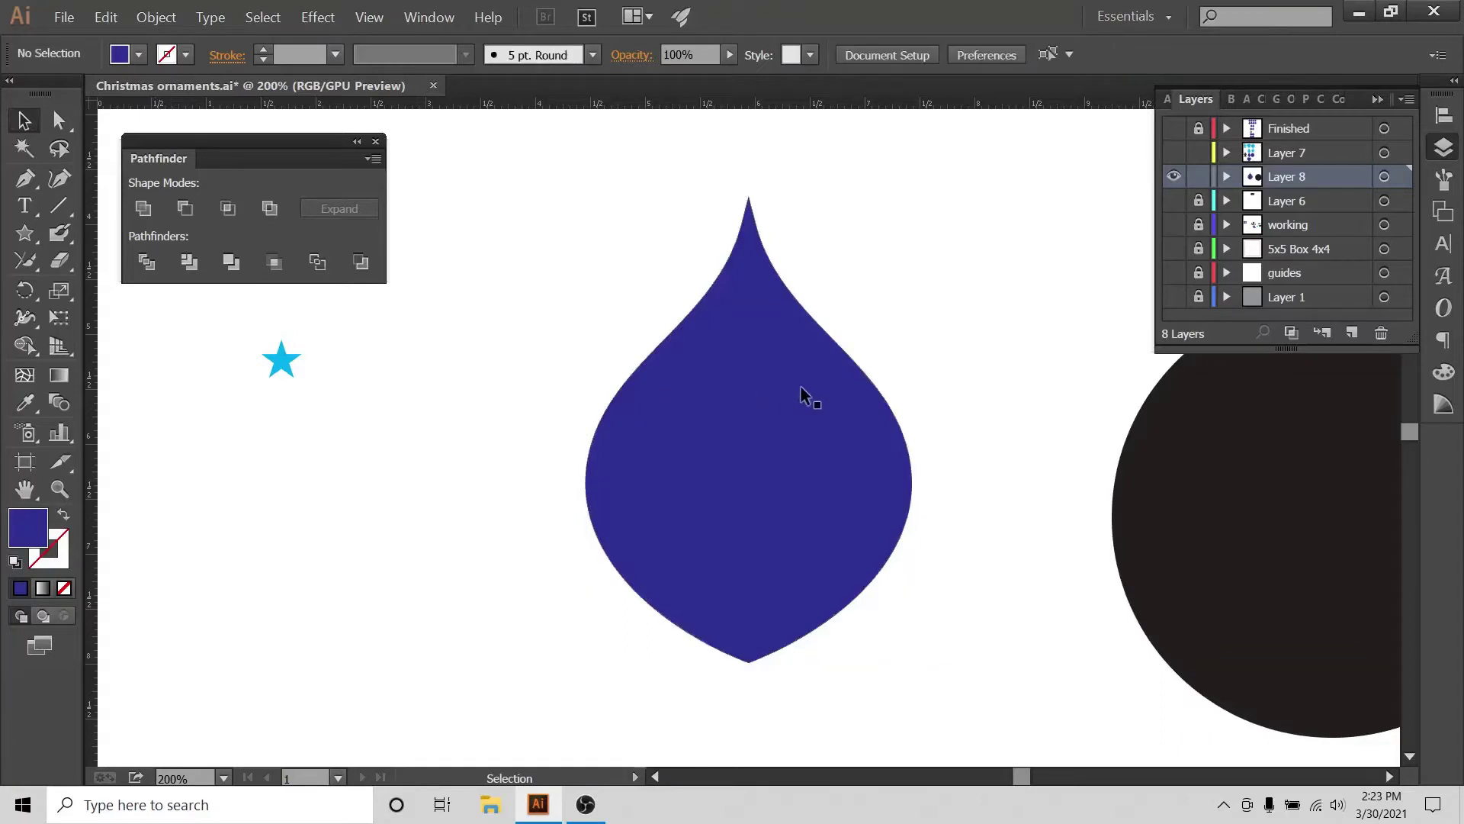
- Round the teardrop's top and bottom corners to about 0.07 in
left_click(803, 395)
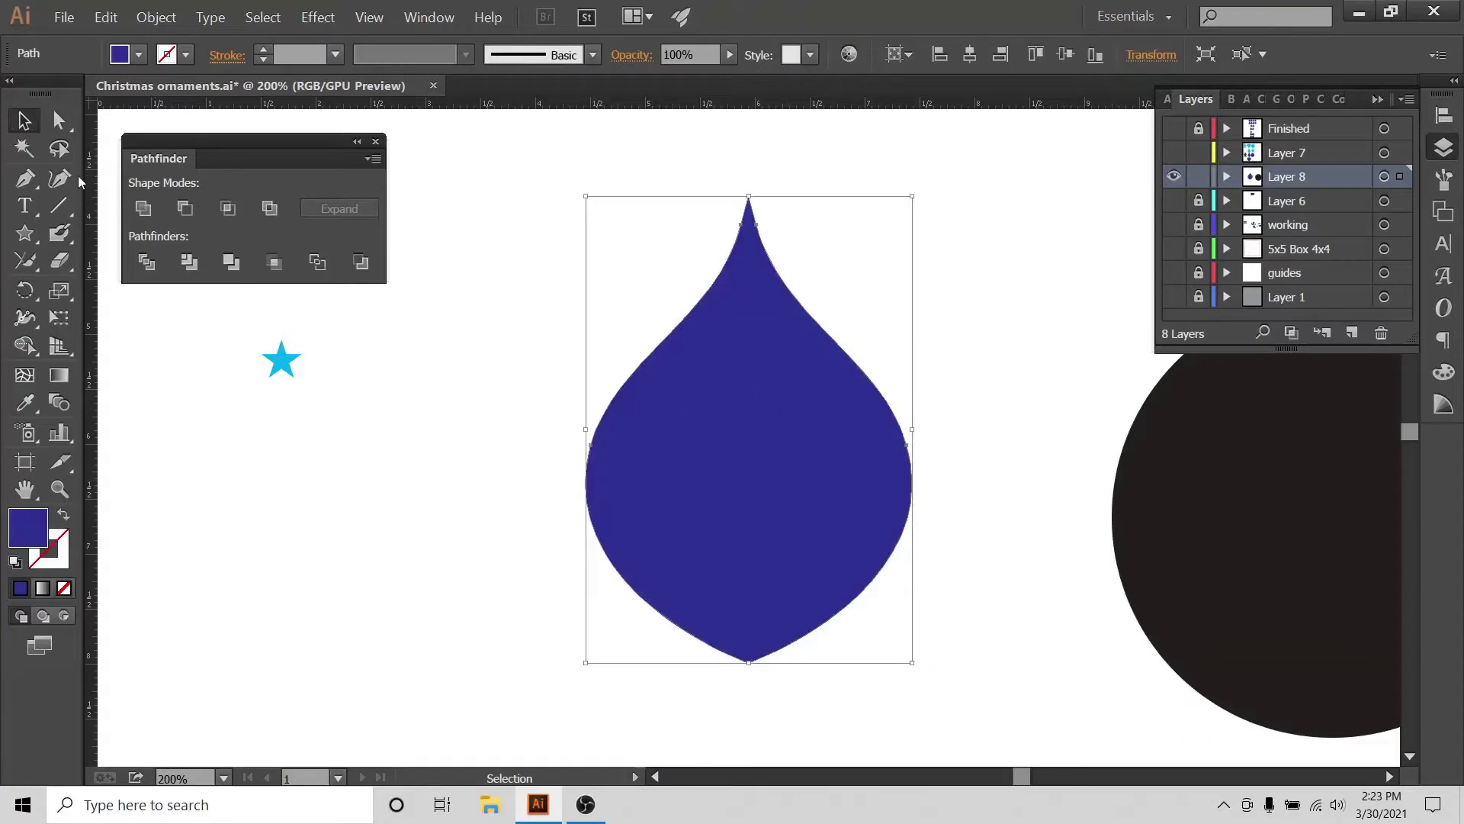
left_click(58, 122)
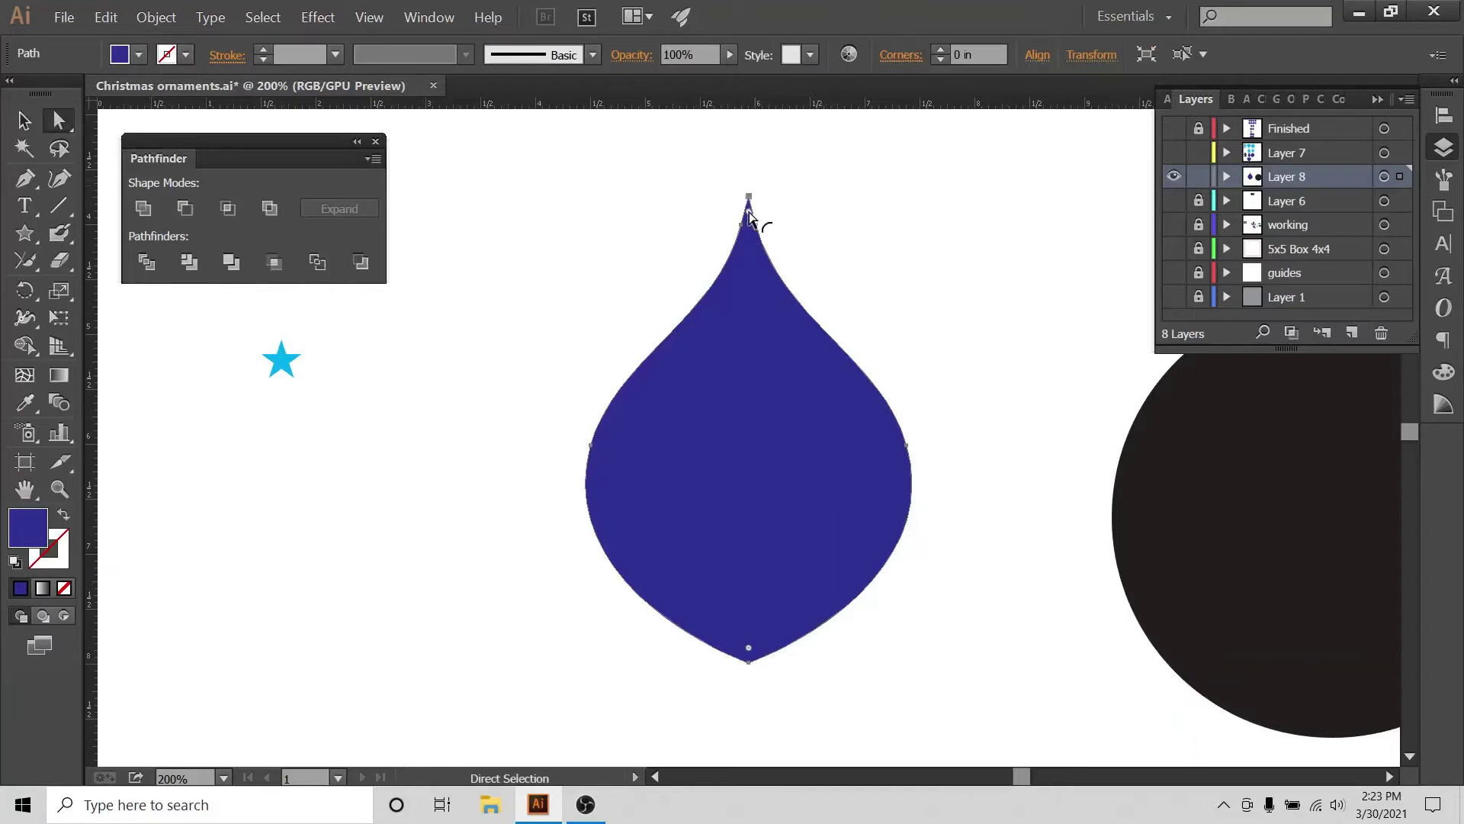
mouse_move(750, 217)
left_mouse_down()
mouse_move(758, 261)
mouse_move(753, 242)
left_mouse_up()
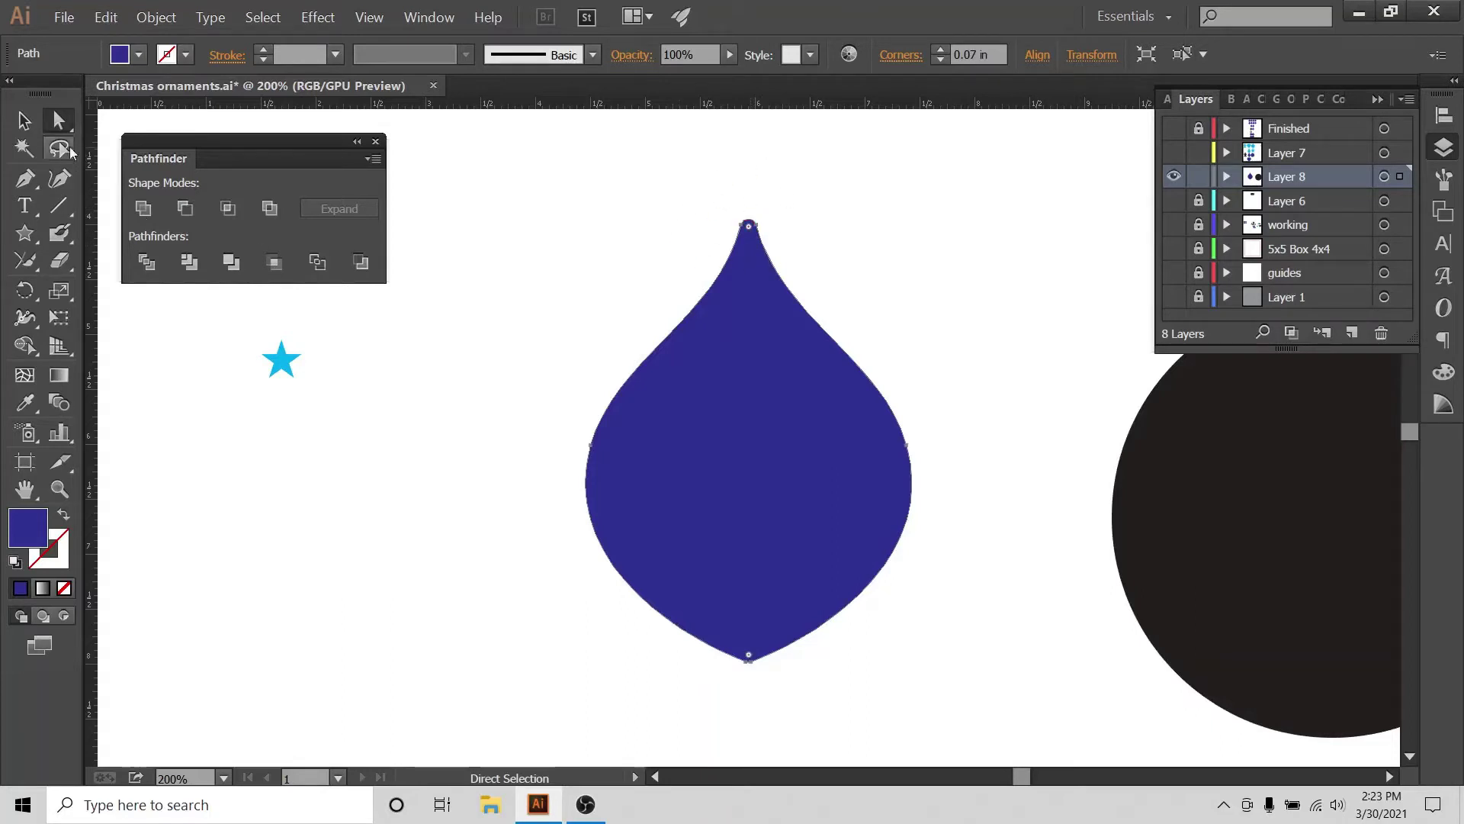
left_click(38, 124)
left_click(528, 183)
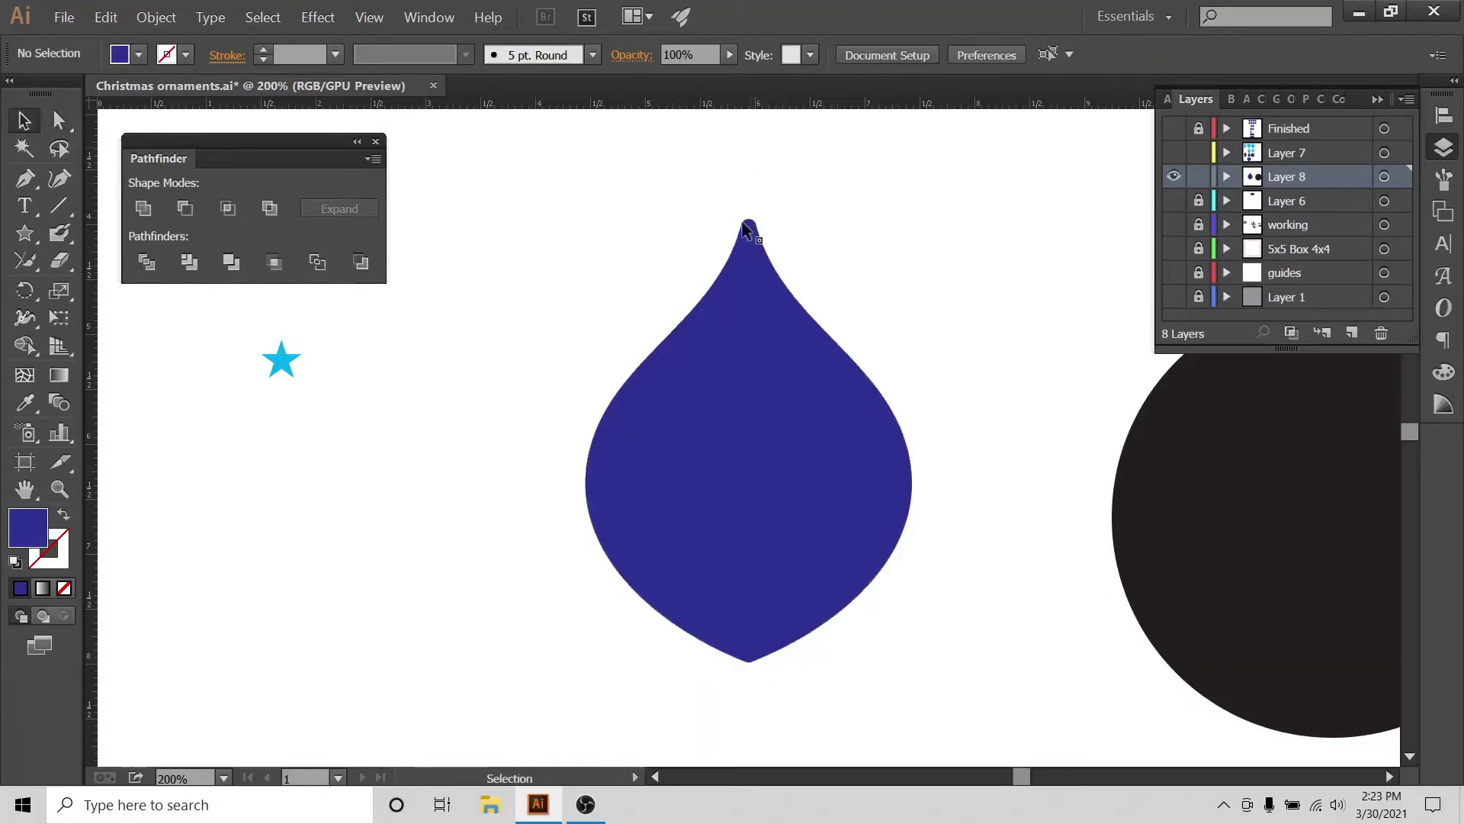
- Paste a copy of the small blue star and place it in the narrow upper part of the teardrop
left_click(276, 365)
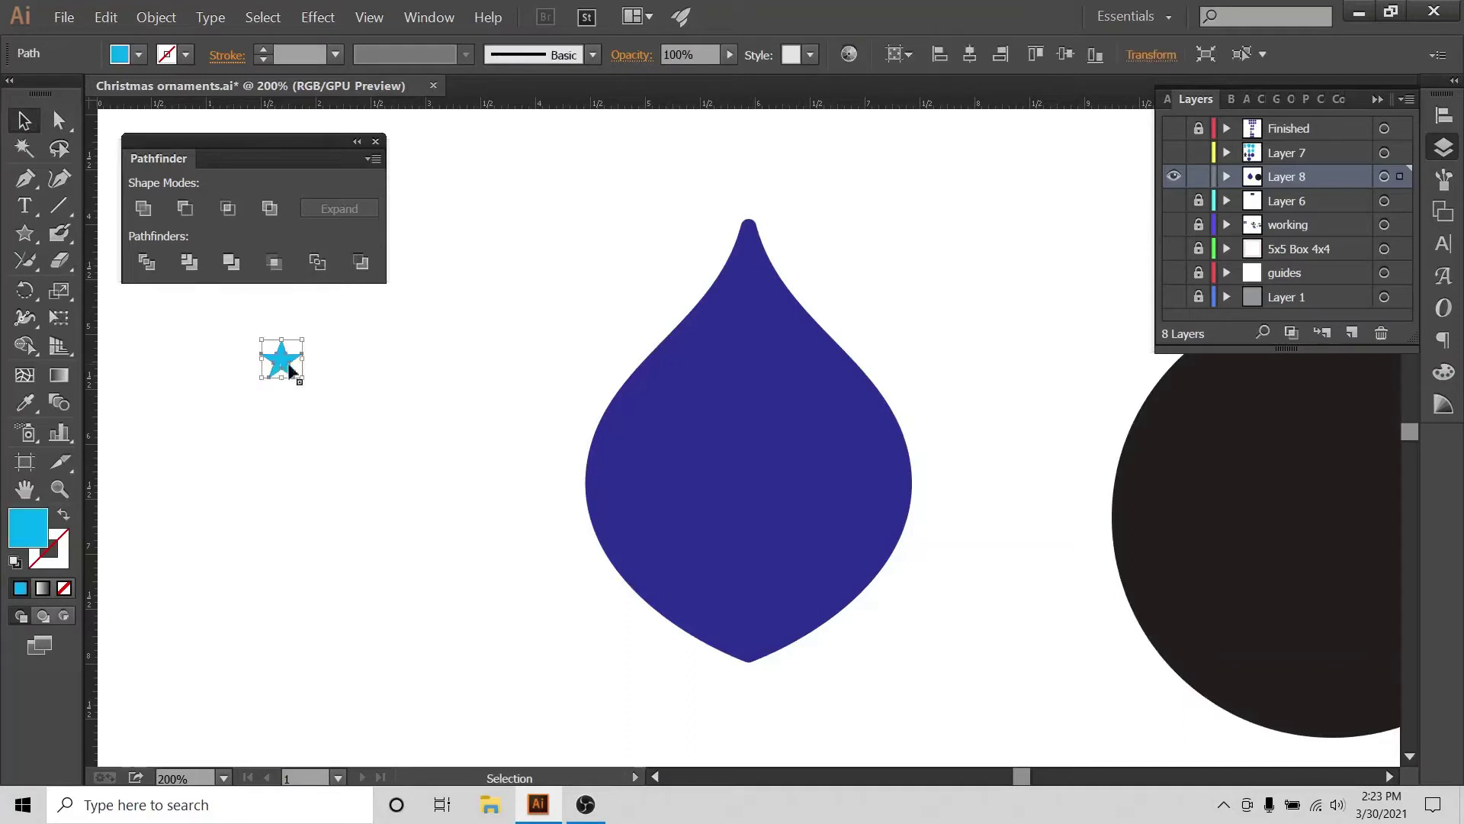
key("a")
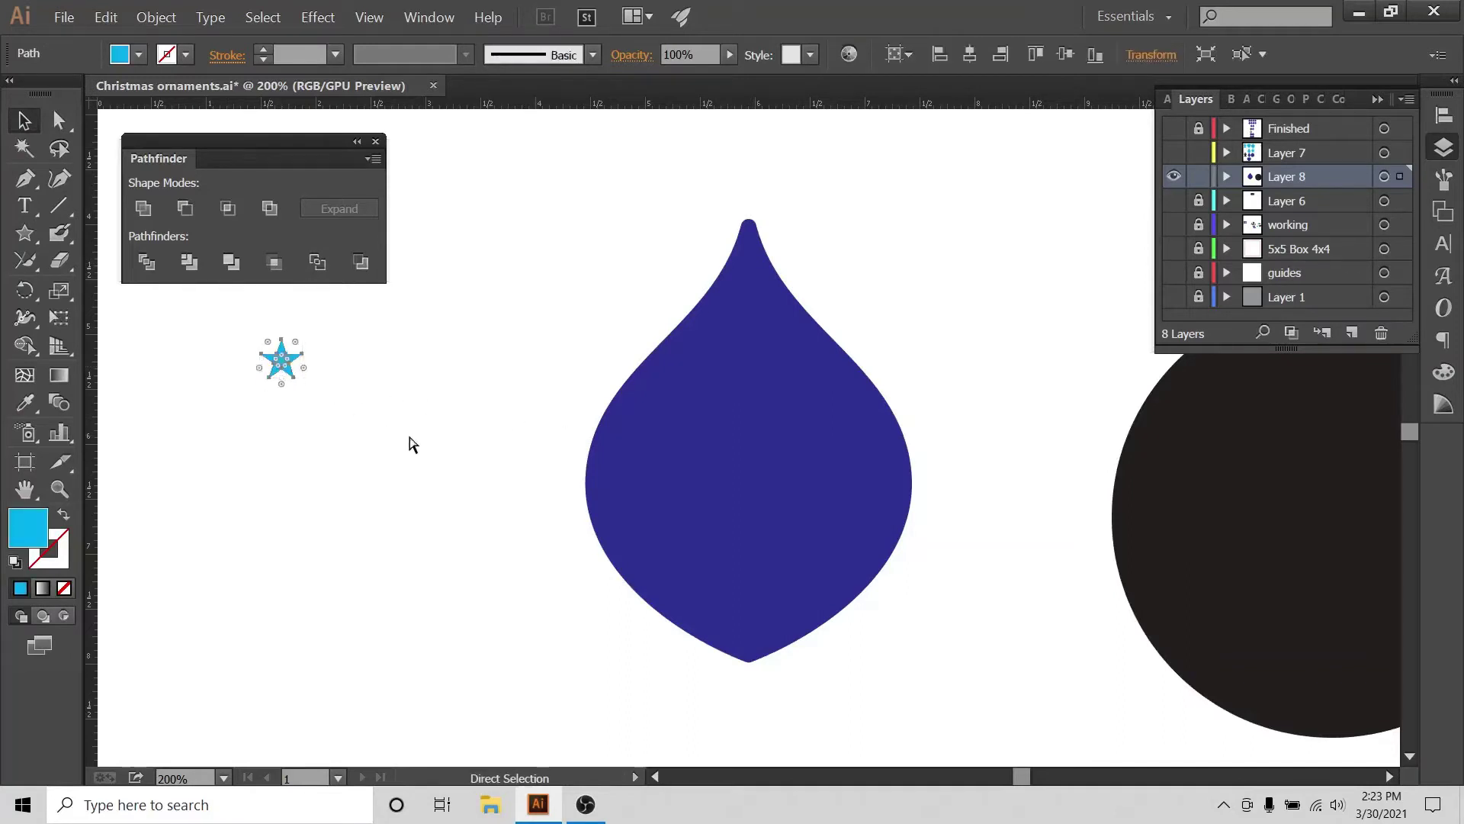
key("ctrl+v")
left_click_drag(749, 442, 752, 303)
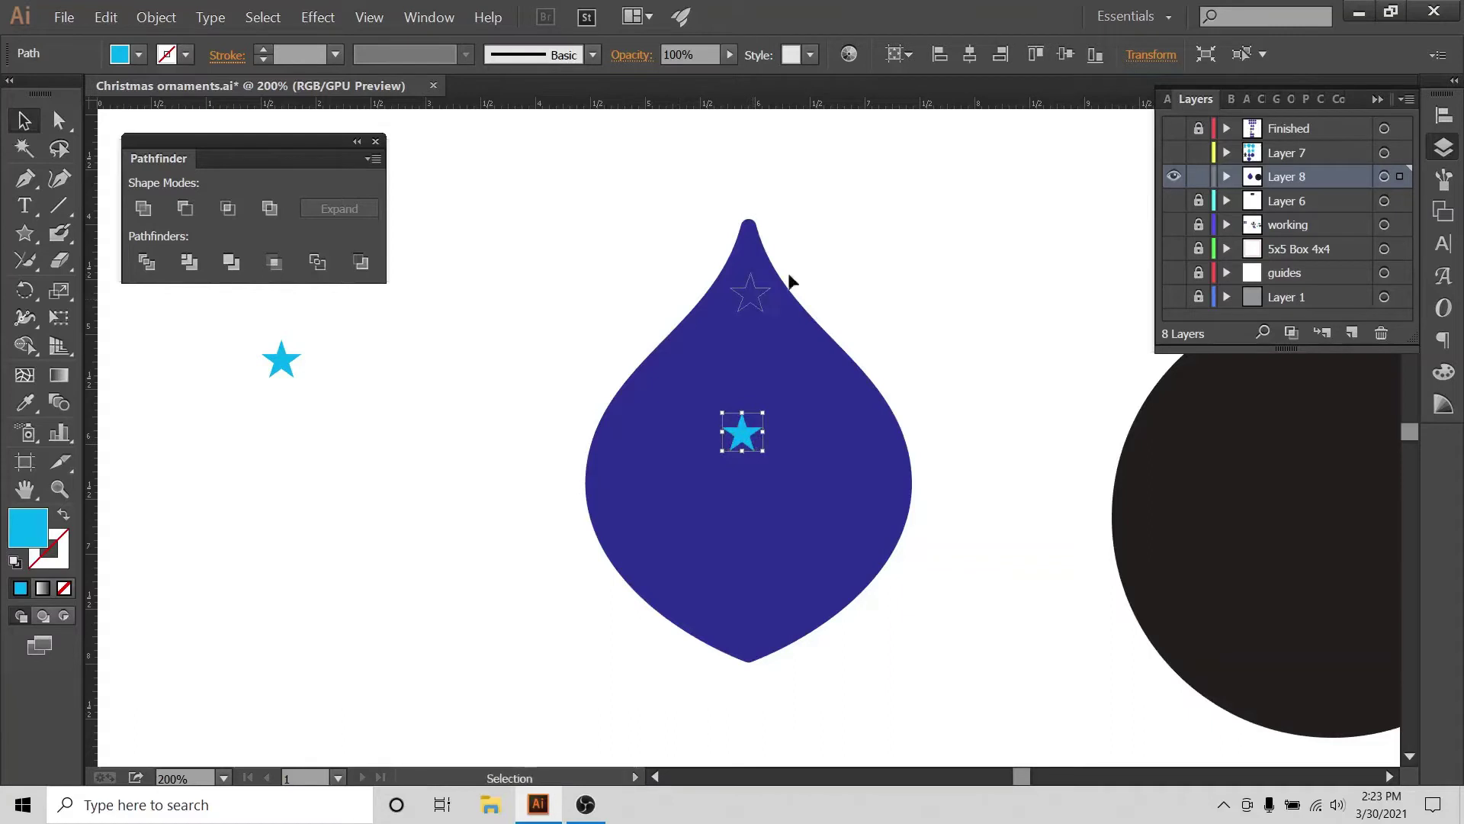
- Centre the teardrop and its star horizontally on the artboard
left_click(671, 503, "shift")
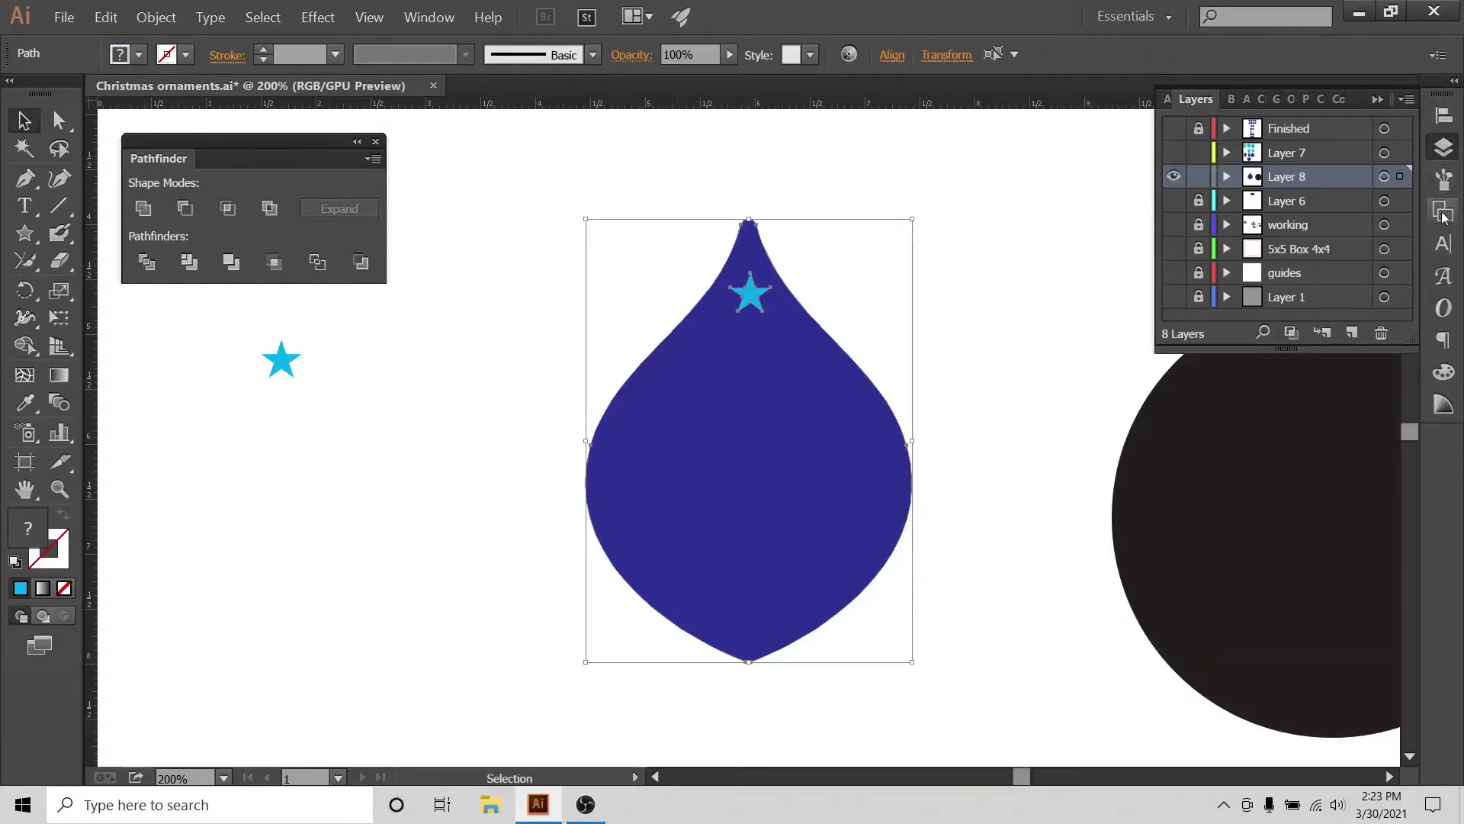
left_click(1444, 121)
left_click(1390, 273)
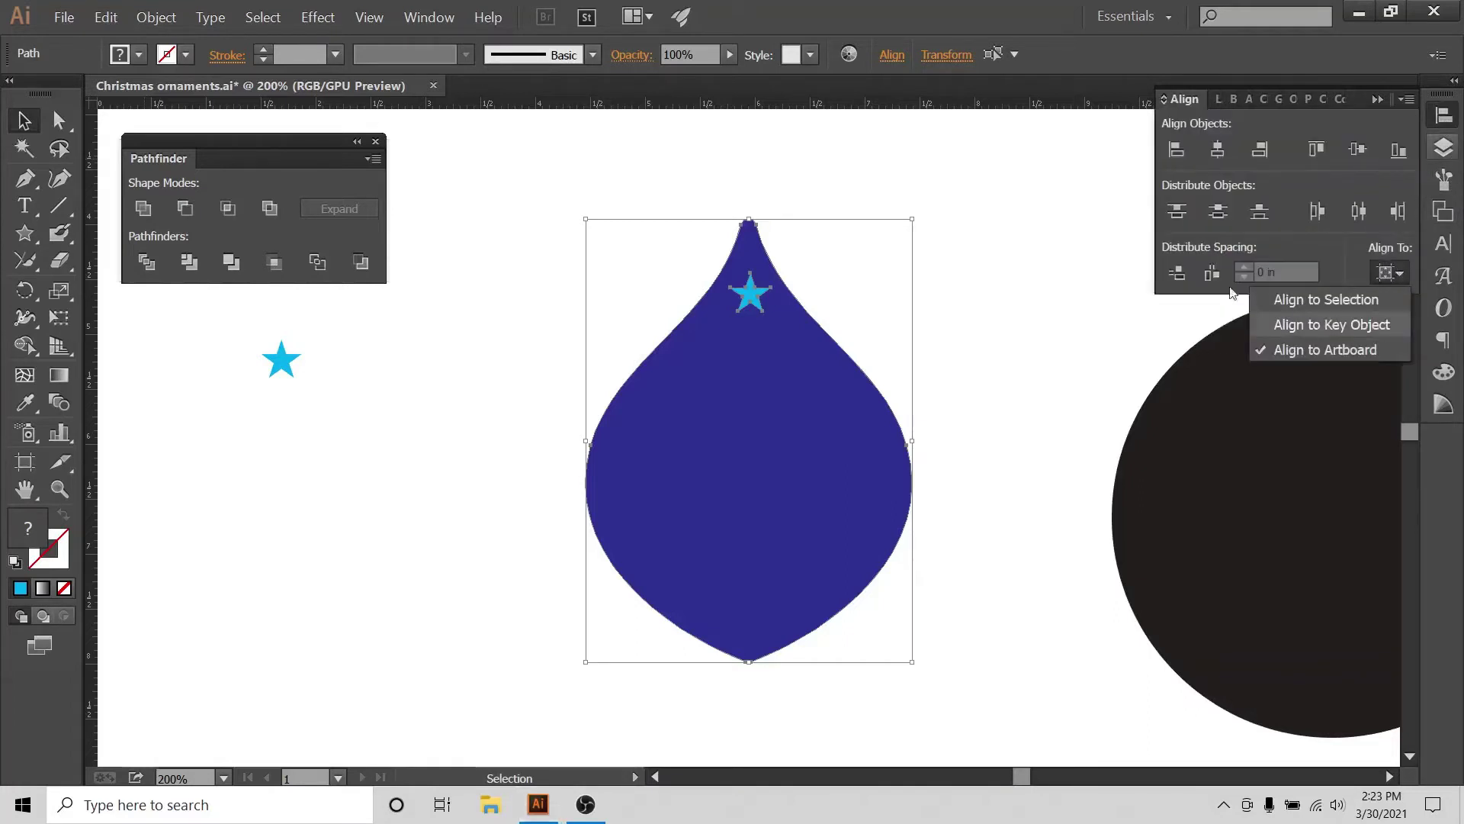
left_click(1218, 151)
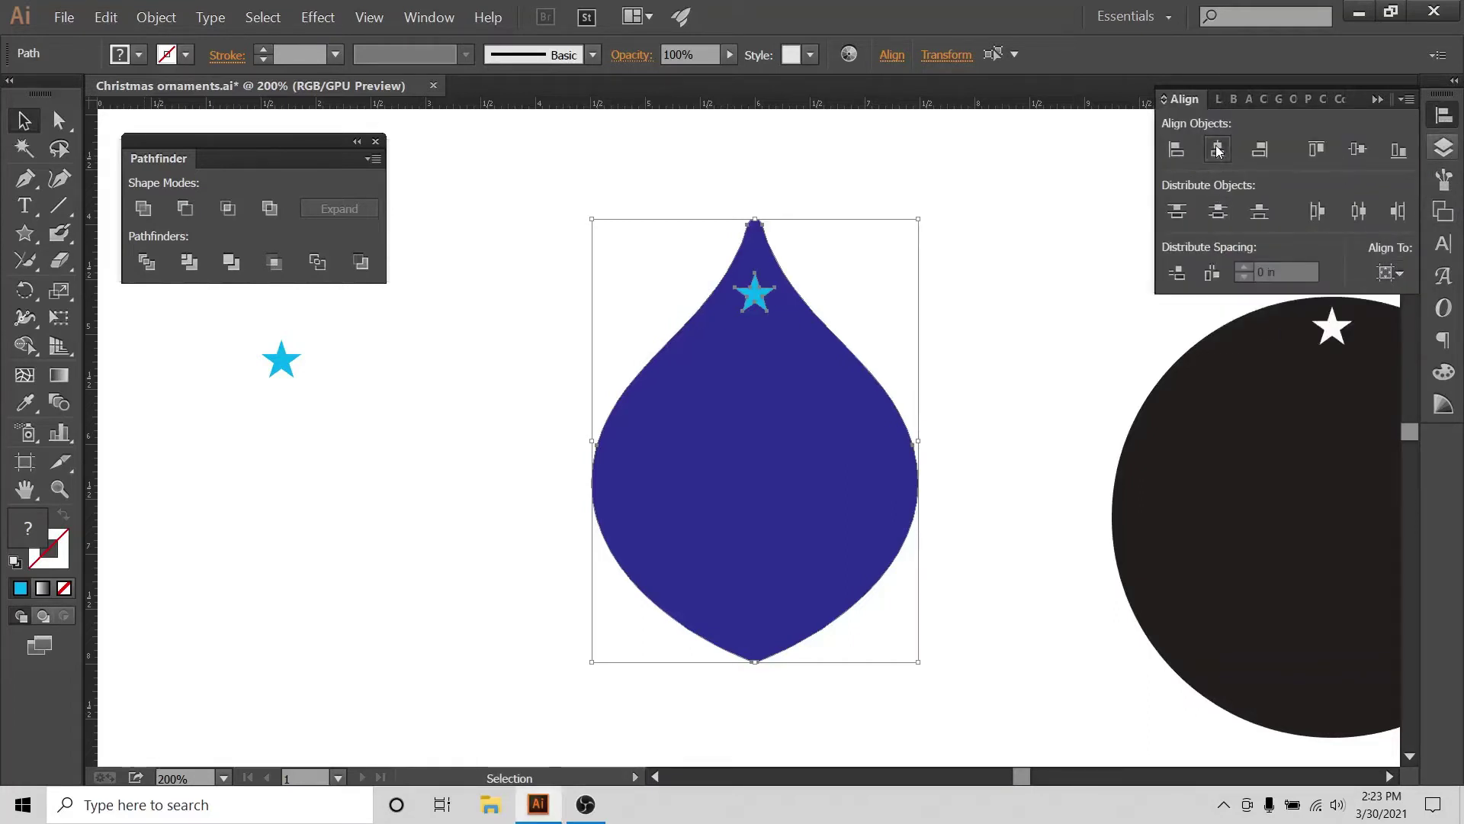
left_click(860, 174)
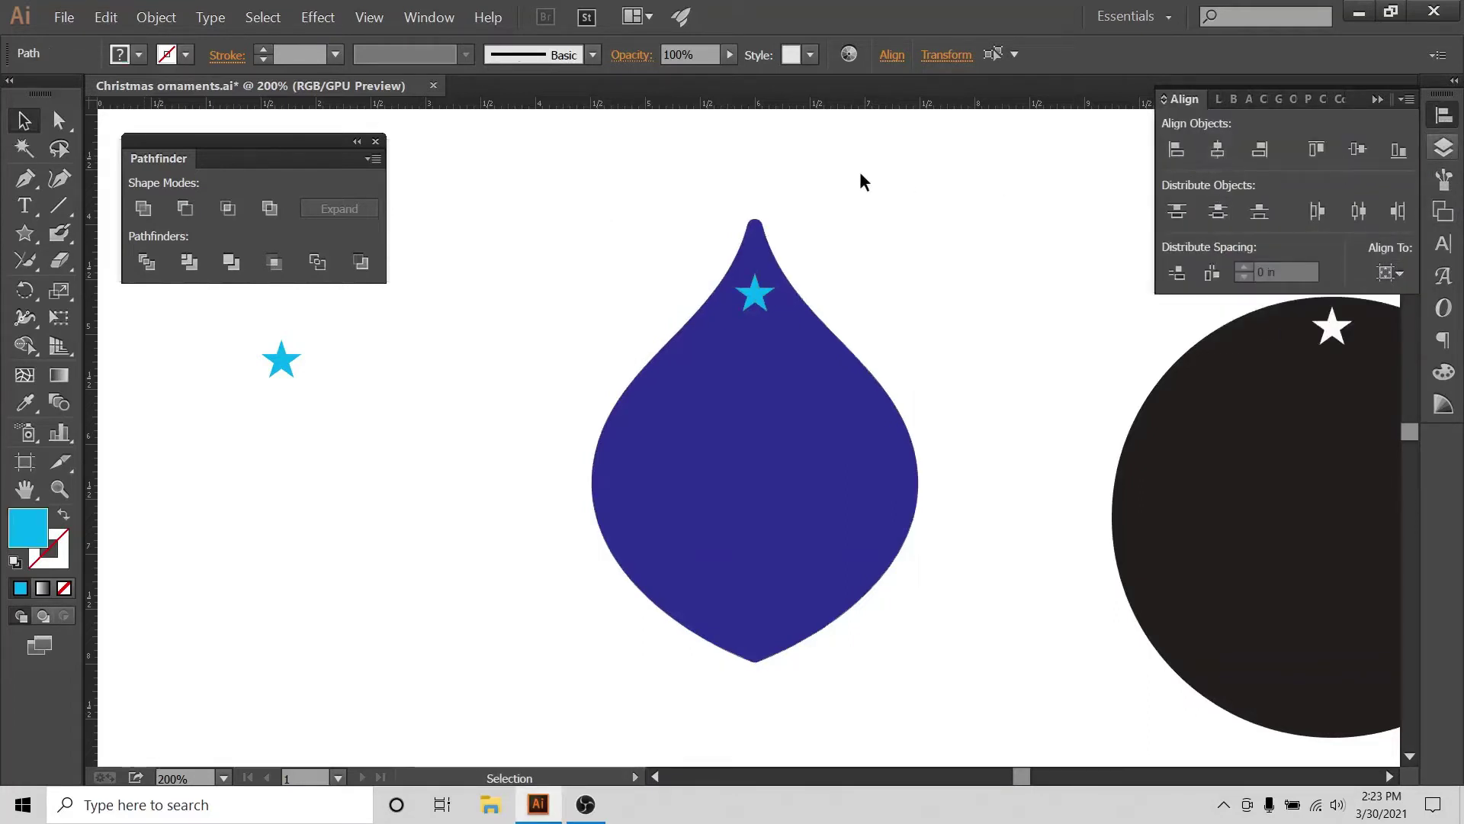
- Nudge the star slightly upward within the teardrop's neck
left_click(755, 293)
key("Up")
key("Up")
key("Up")
key("Up")
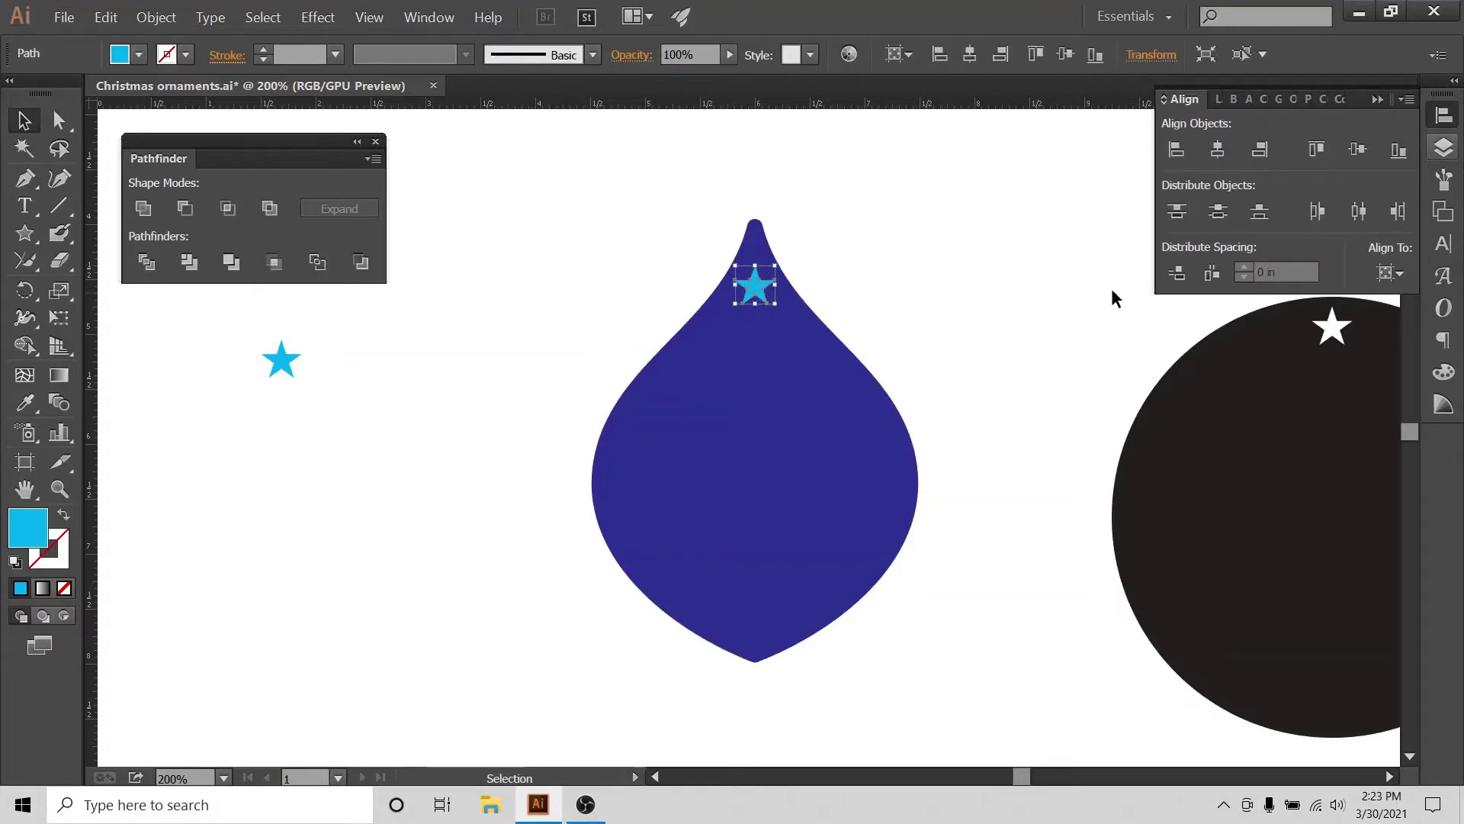
key("Up")
left_click(923, 290)
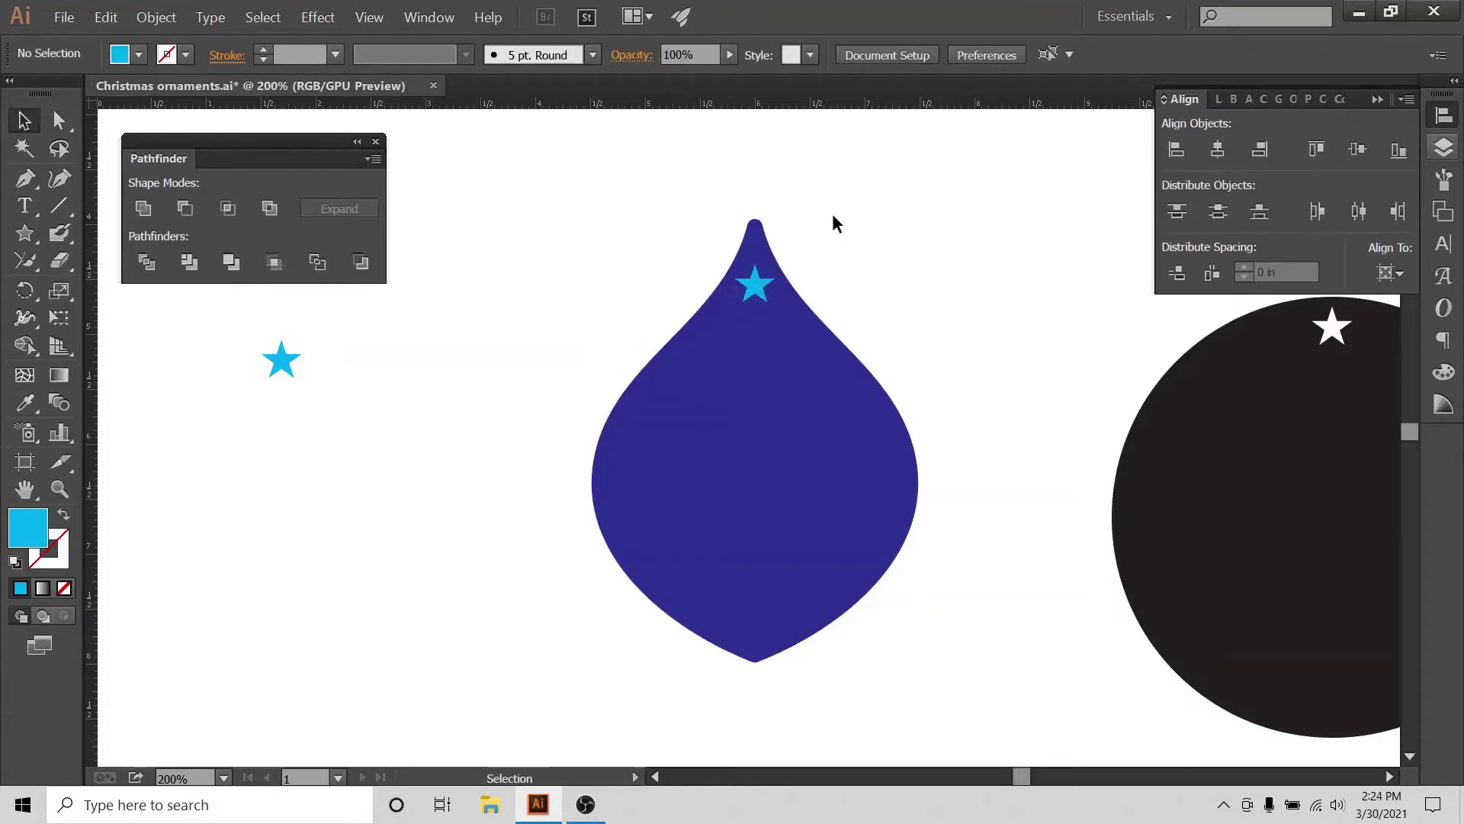
- Subtract the star from the teardrop to leave a star-shaped cutout
left_click_drag(833, 221, 723, 435)
left_click(585, 432)
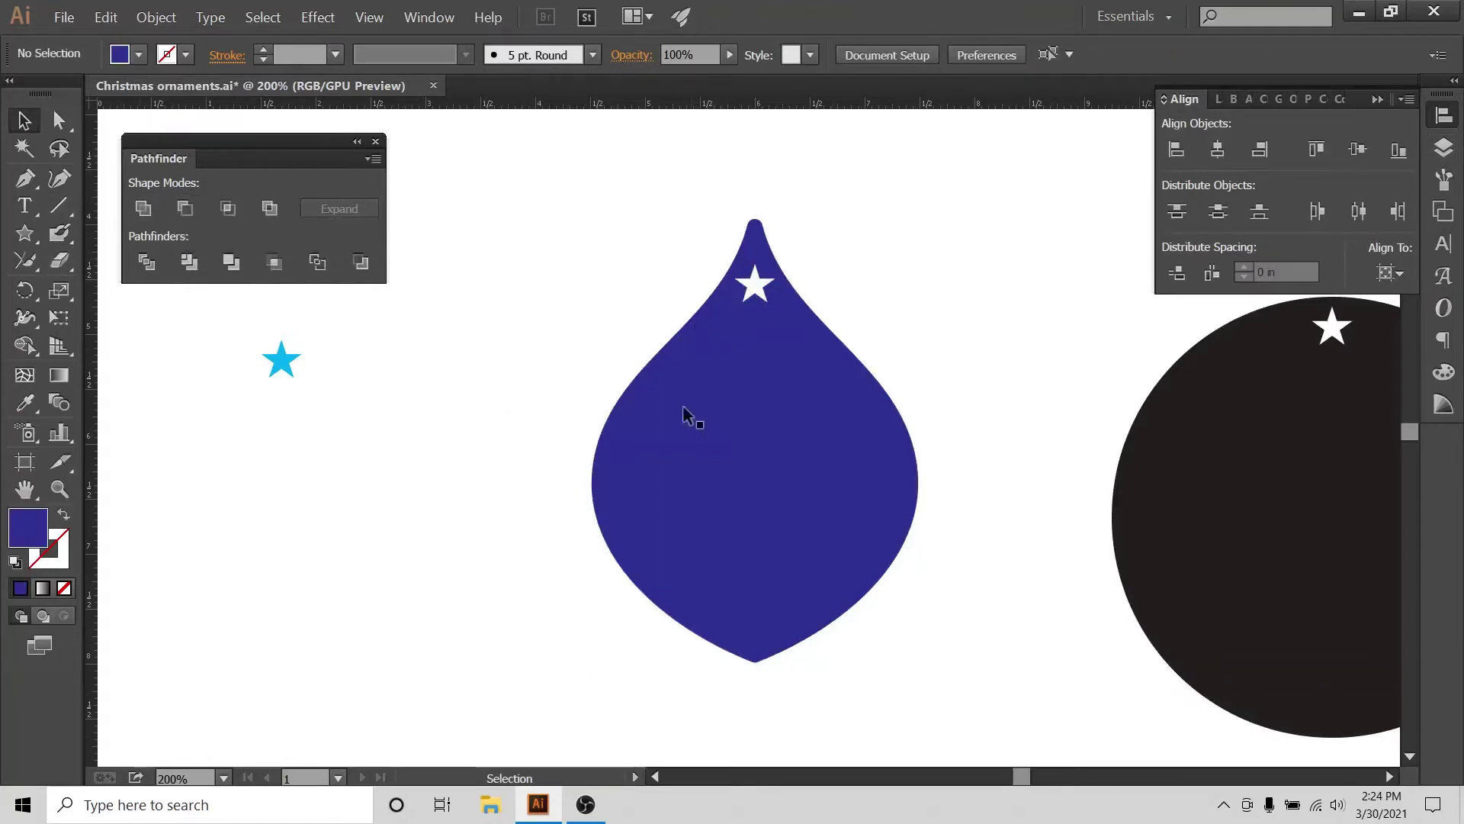
- Fill the black circle with light blue and move it off the artboard to the right
key("ctrl+minus")
key("ctrl+minus")
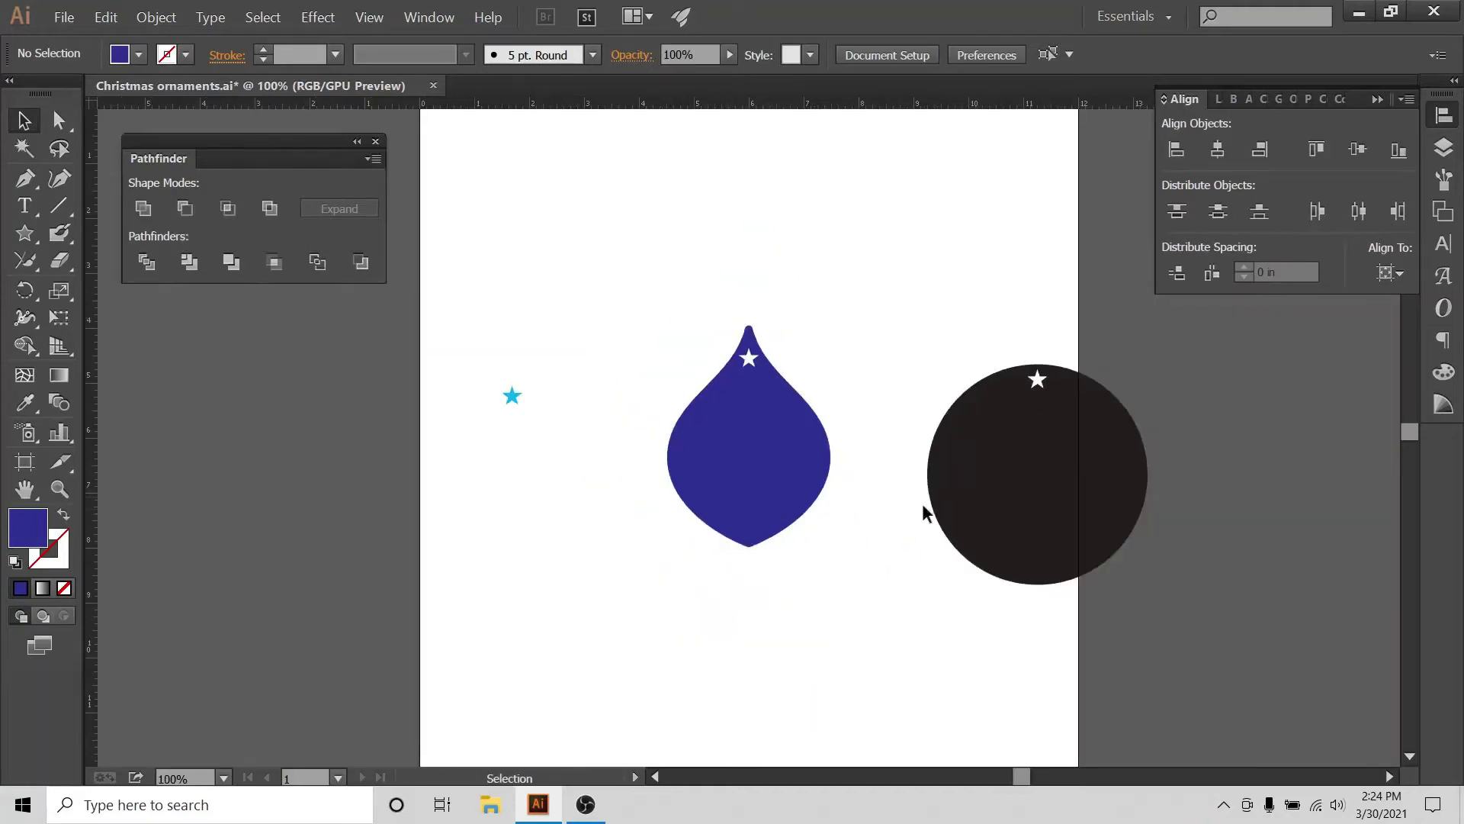
left_click(992, 492)
left_click(139, 54)
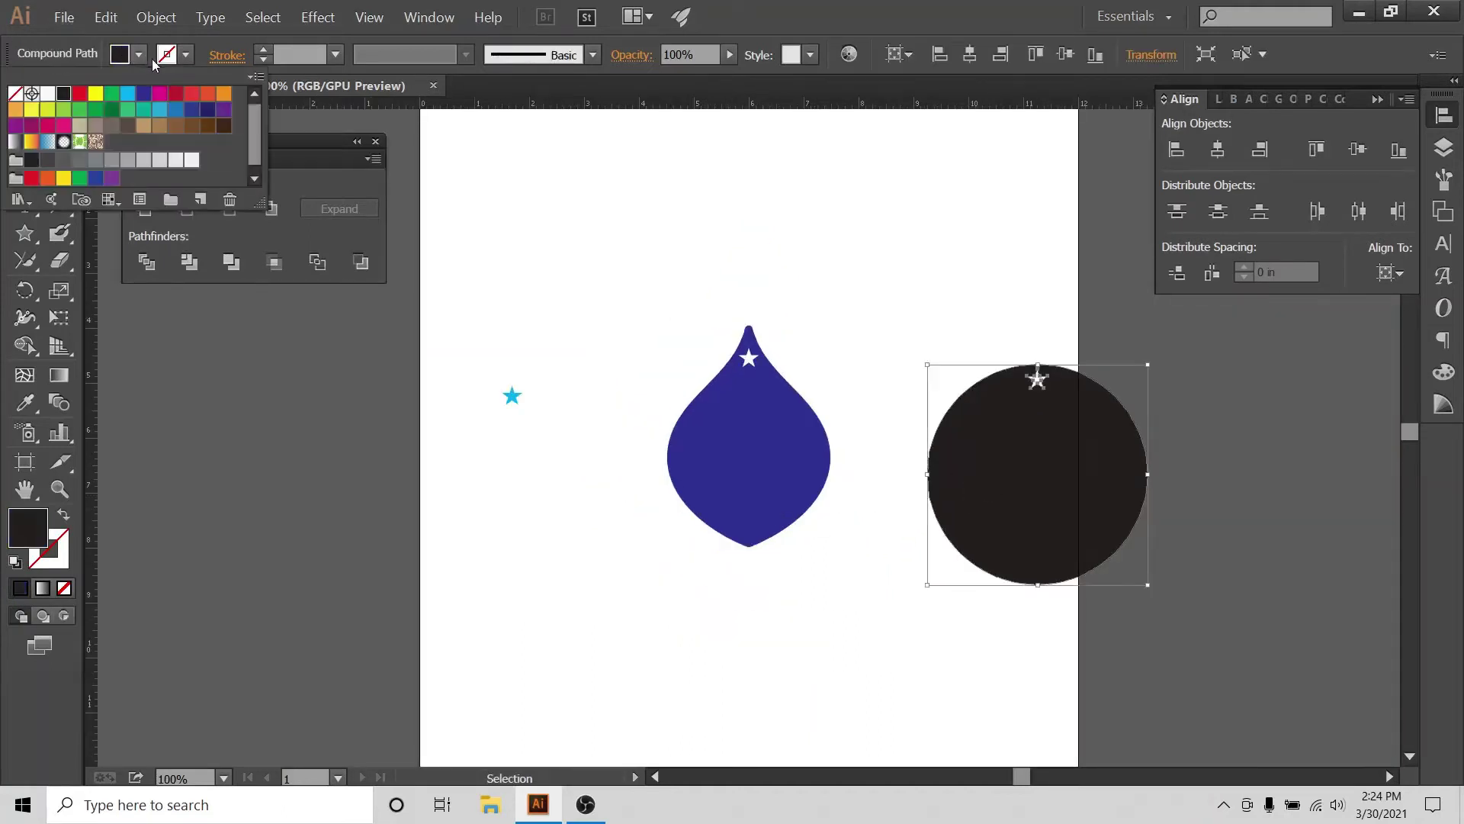
left_click(128, 95)
left_click(1072, 484)
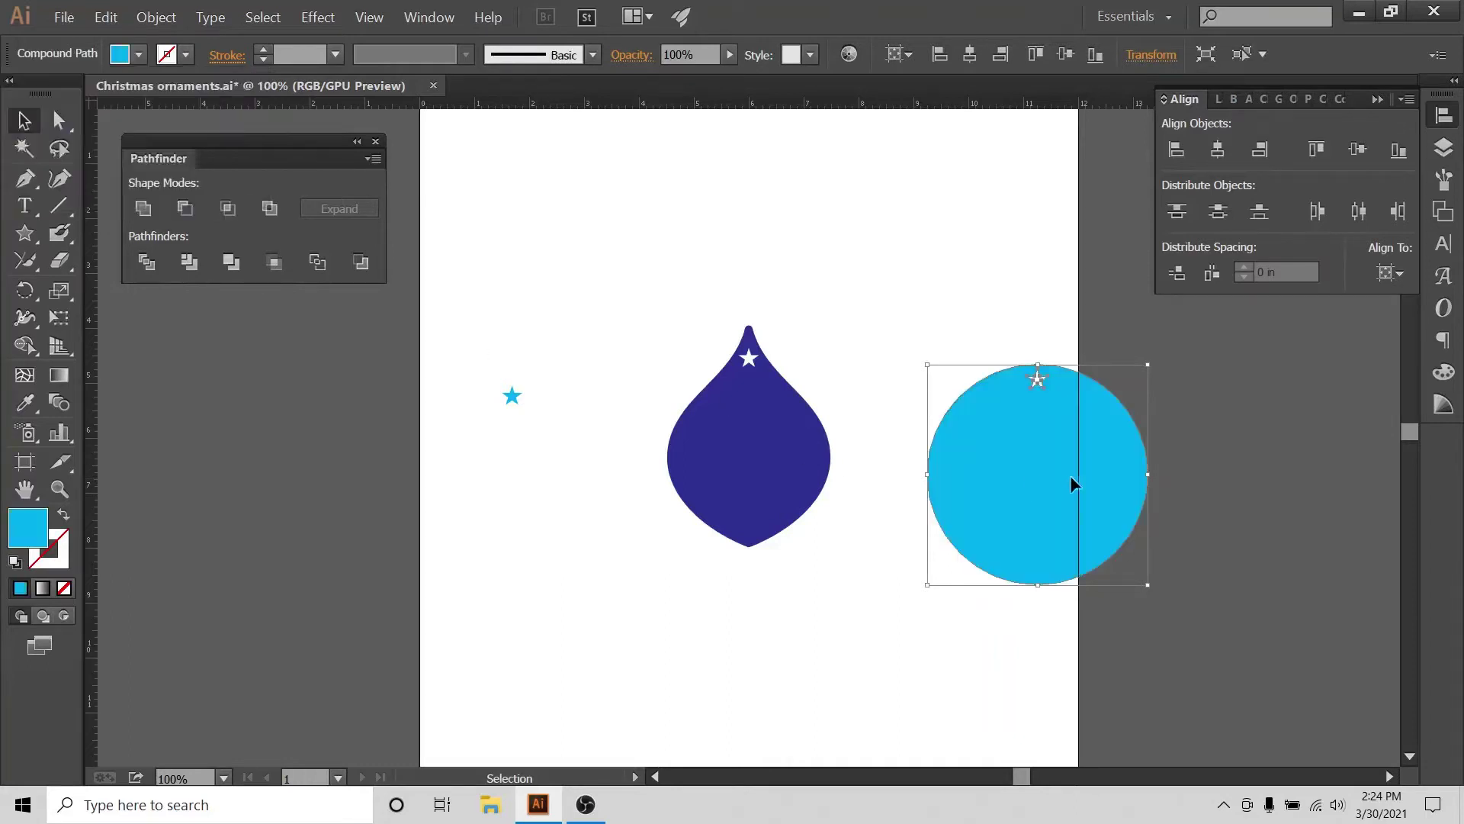
left_click_drag(1137, 491, 1305, 414)
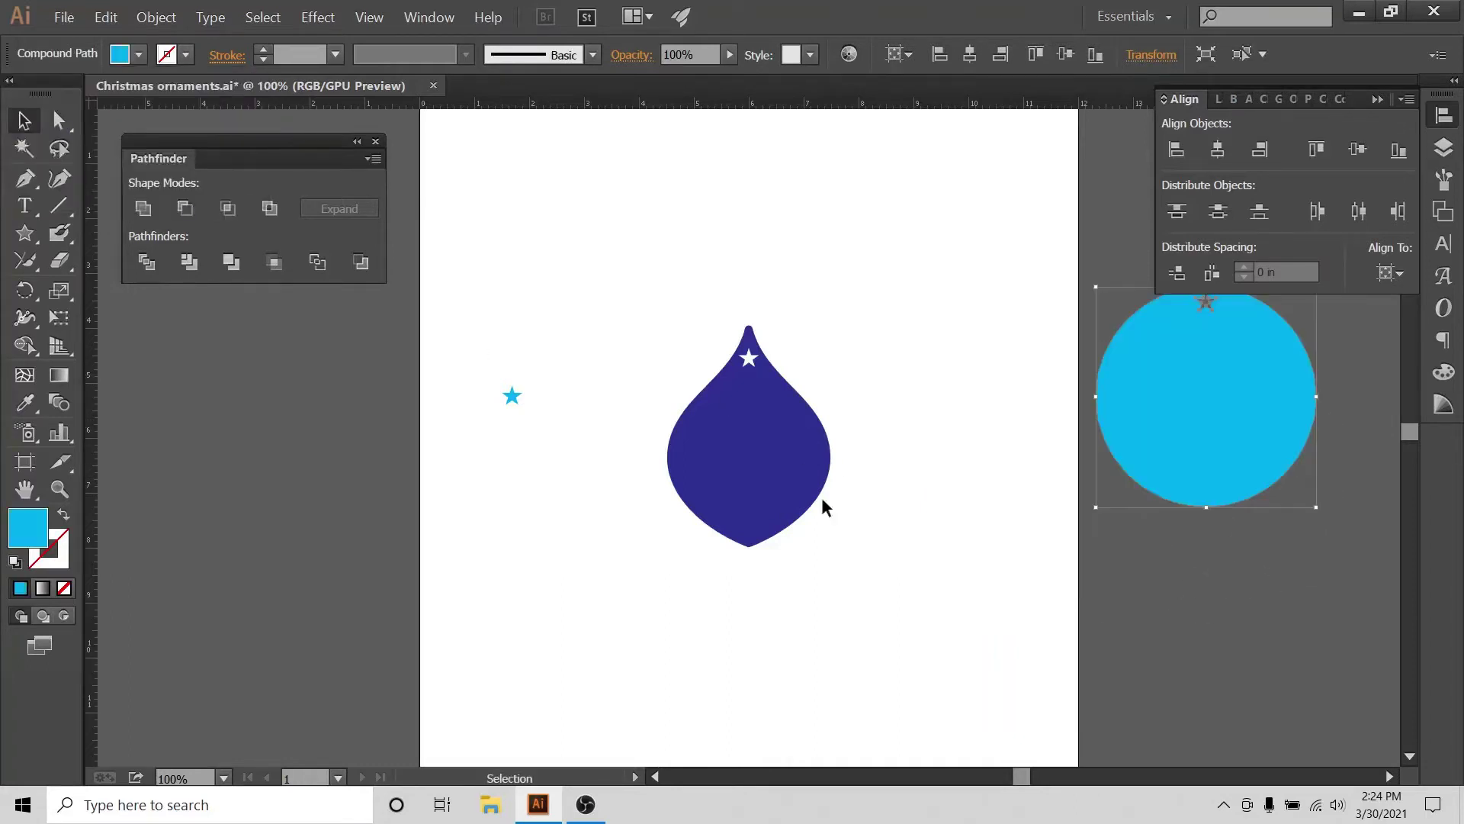
- Fill the dark blue teardrop with light blue and move it off the artboard, beneath the light blue circle
left_click(821, 497)
left_click(138, 54)
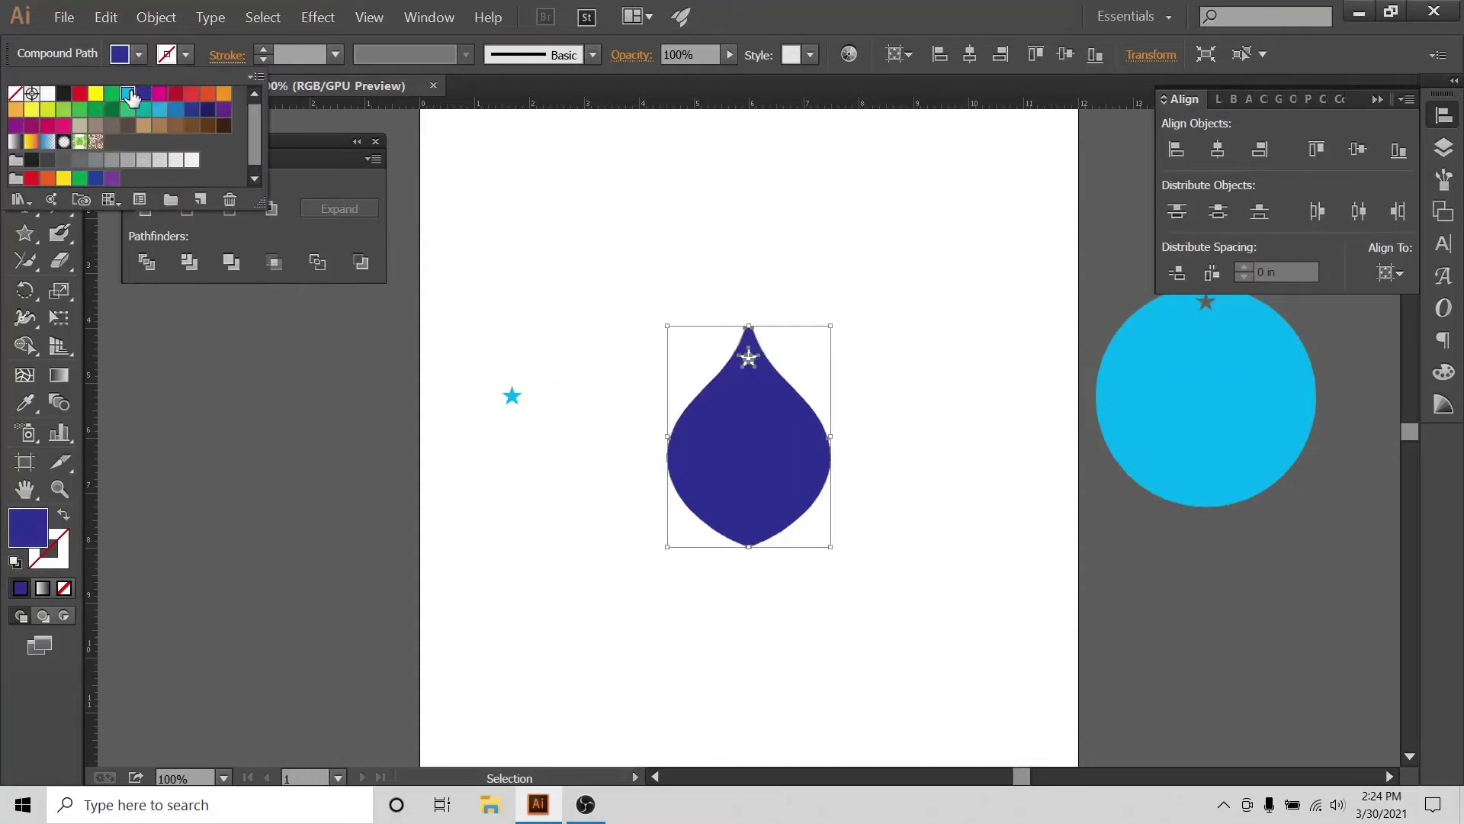
left_click(127, 93)
left_click(665, 460)
left_click(931, 409)
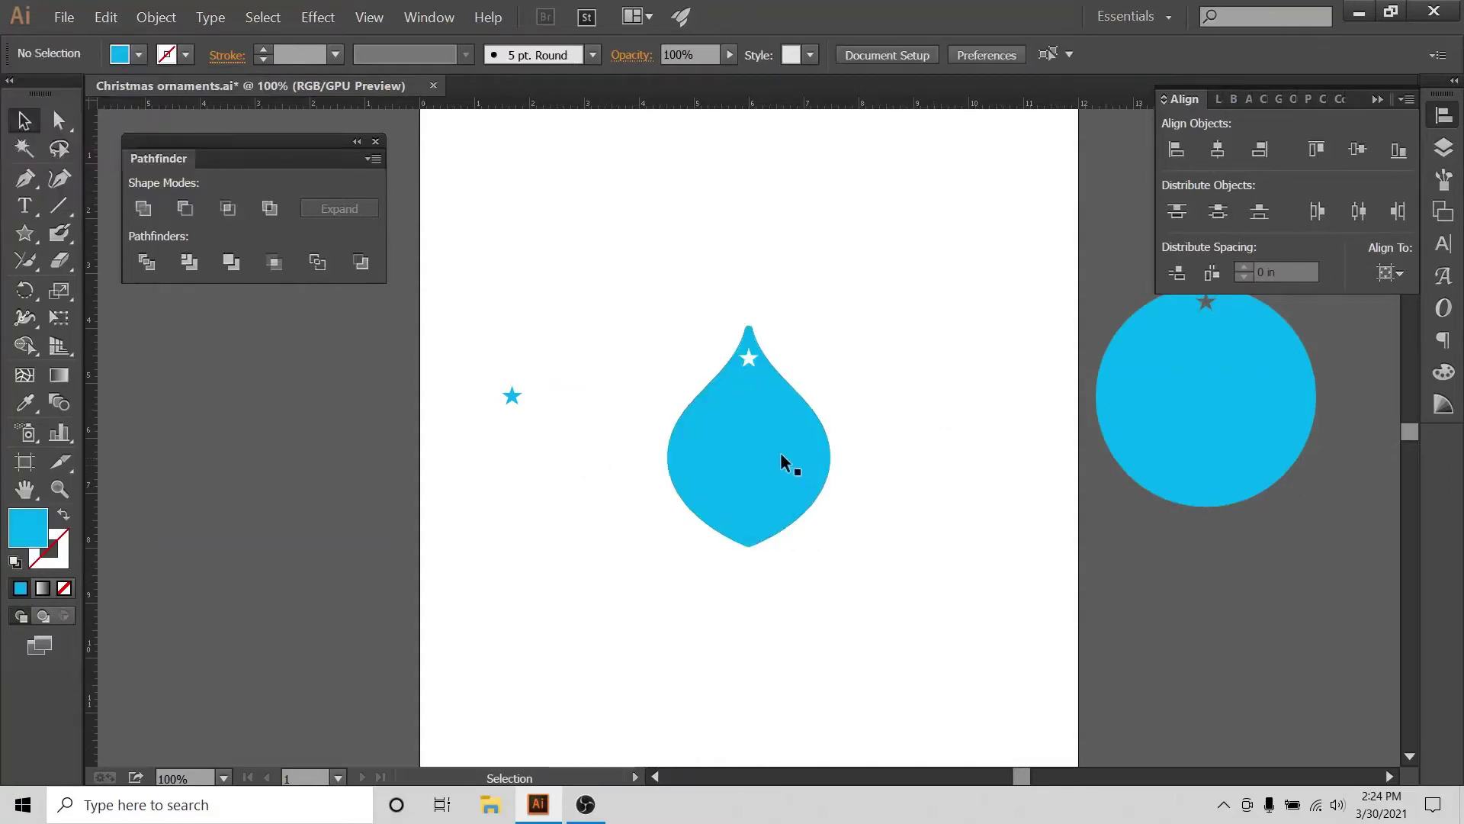
left_click_drag(1206, 633, 1207, 633)
left_click(975, 531)
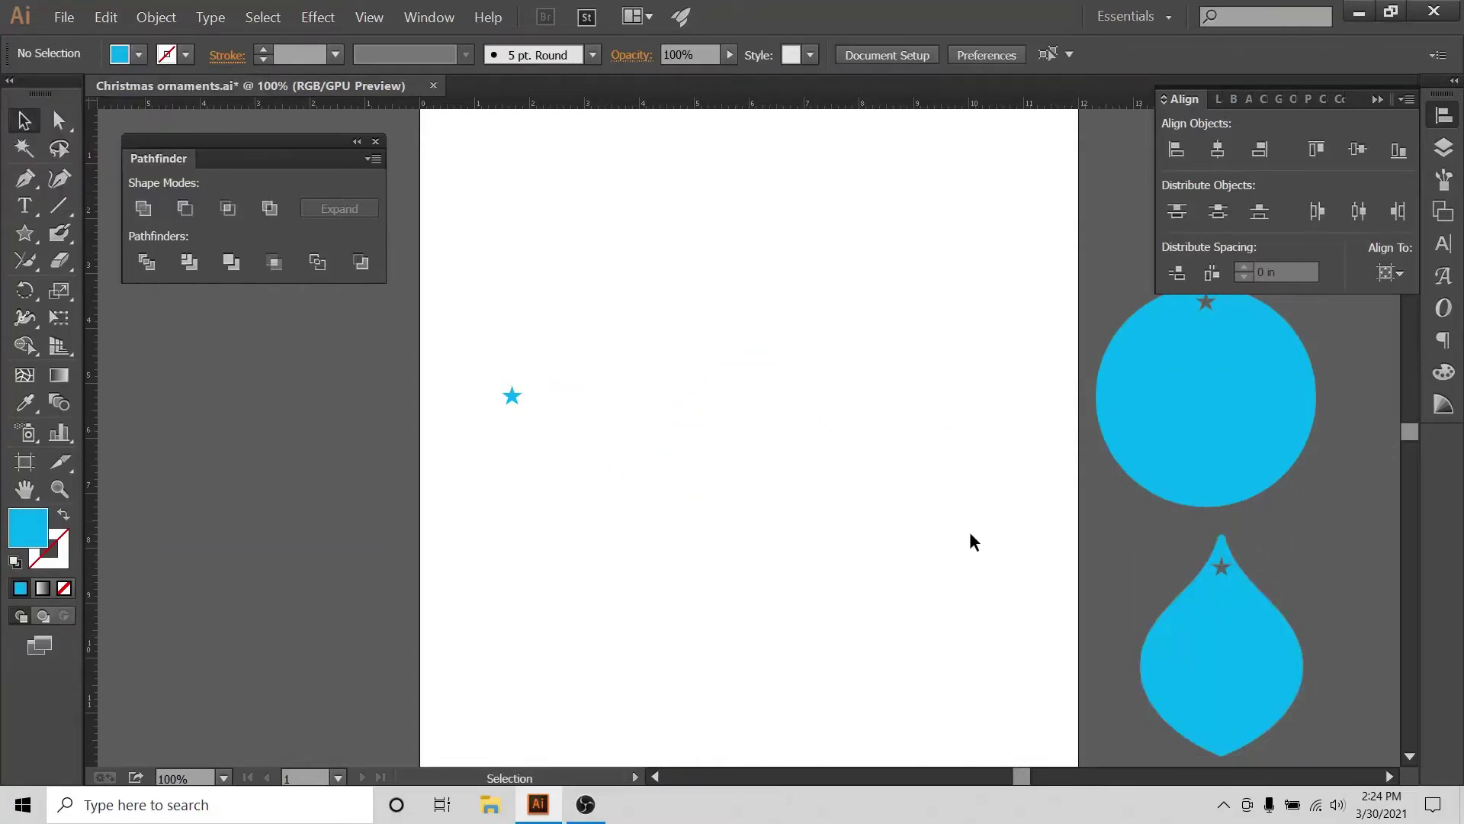
- Show the "5x5 Box 4x4" and "guides" layers
scroll(773, 497, "up", 3)
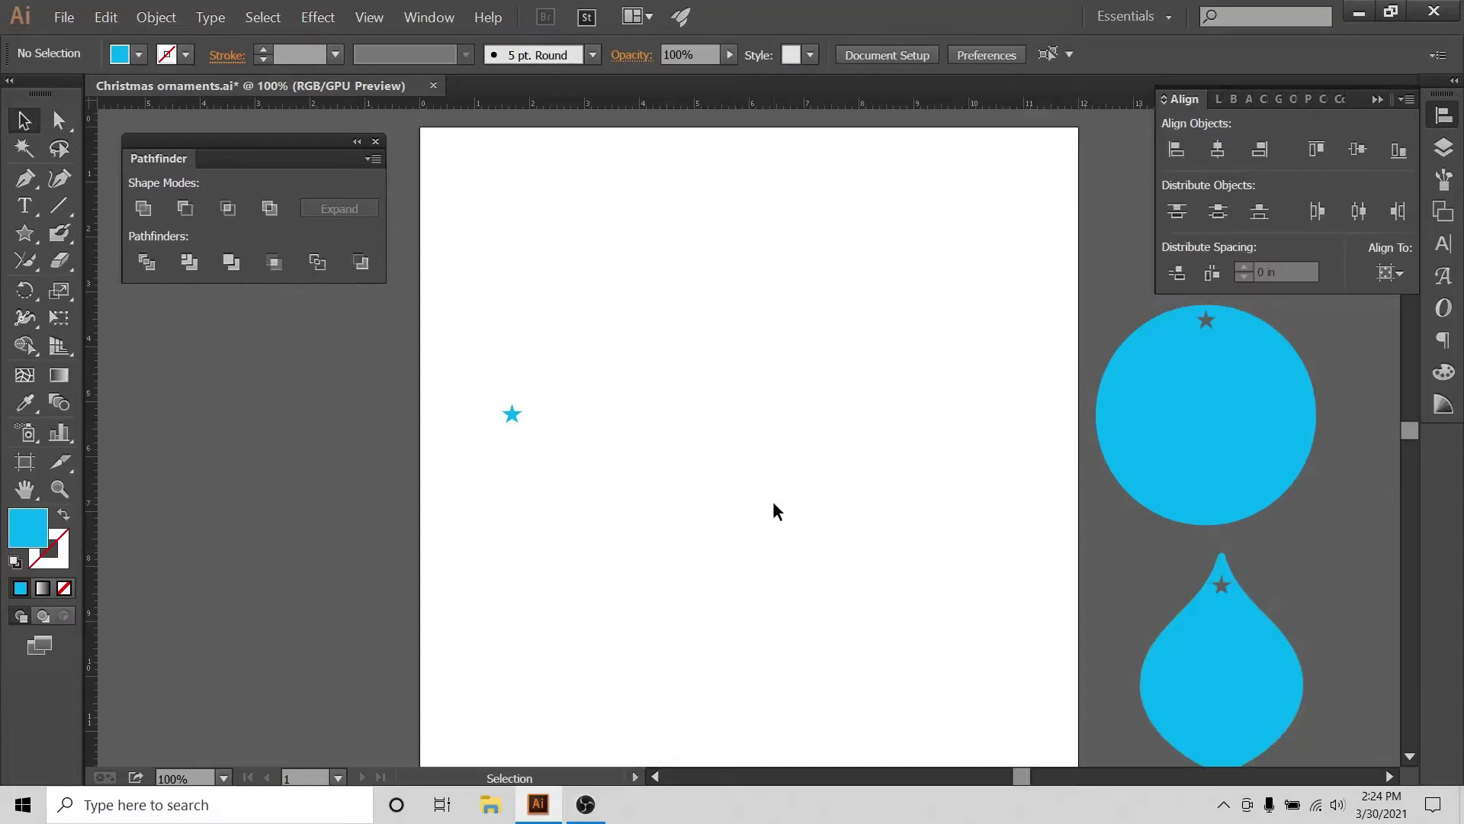
left_click(1443, 147)
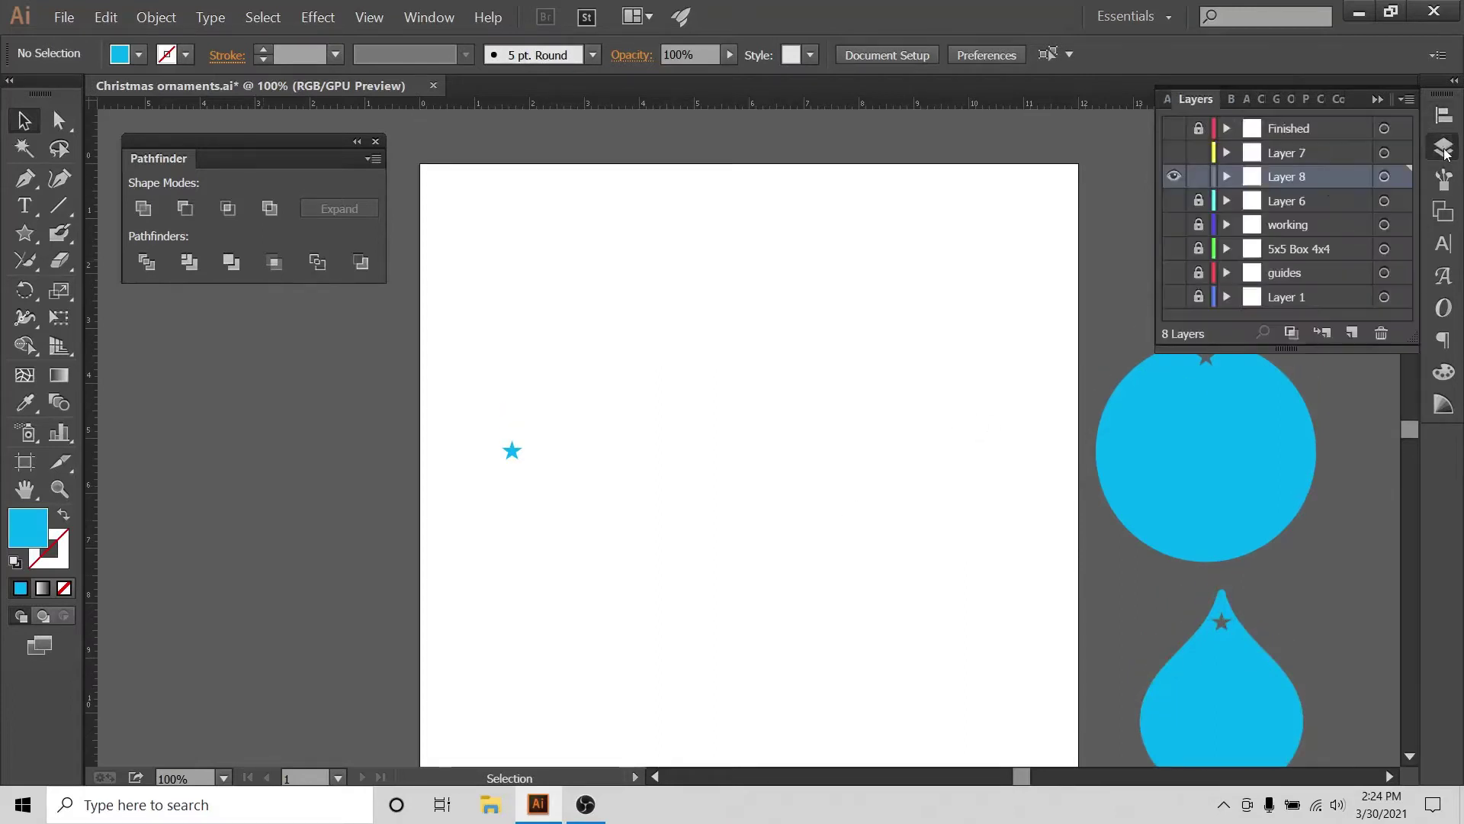
left_click(1175, 250)
left_click(1174, 272)
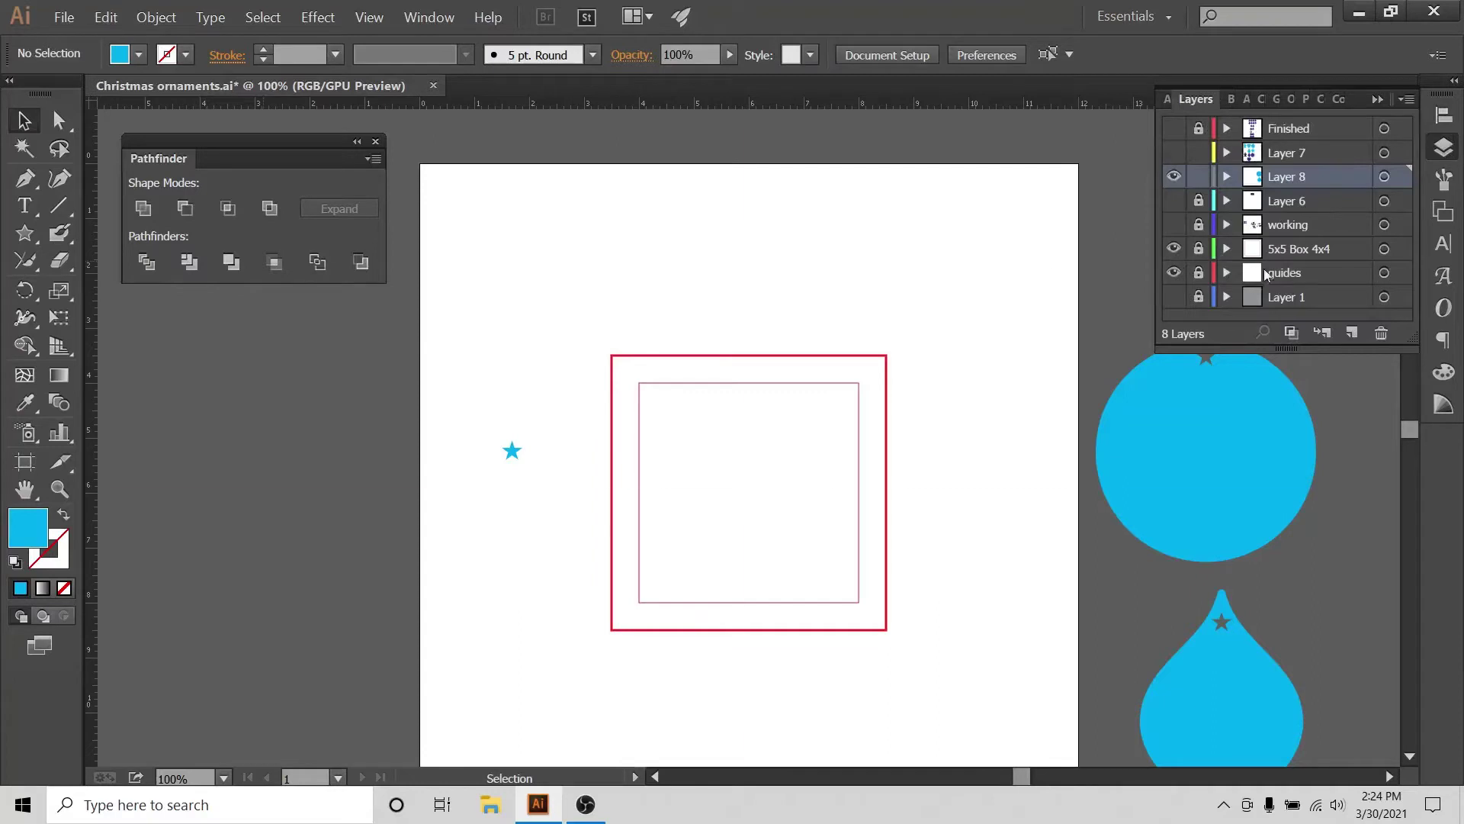
- Draw a small light blue circle on the vertical guide, overlapping the top edge of the inner box
key("ctrl+plus")
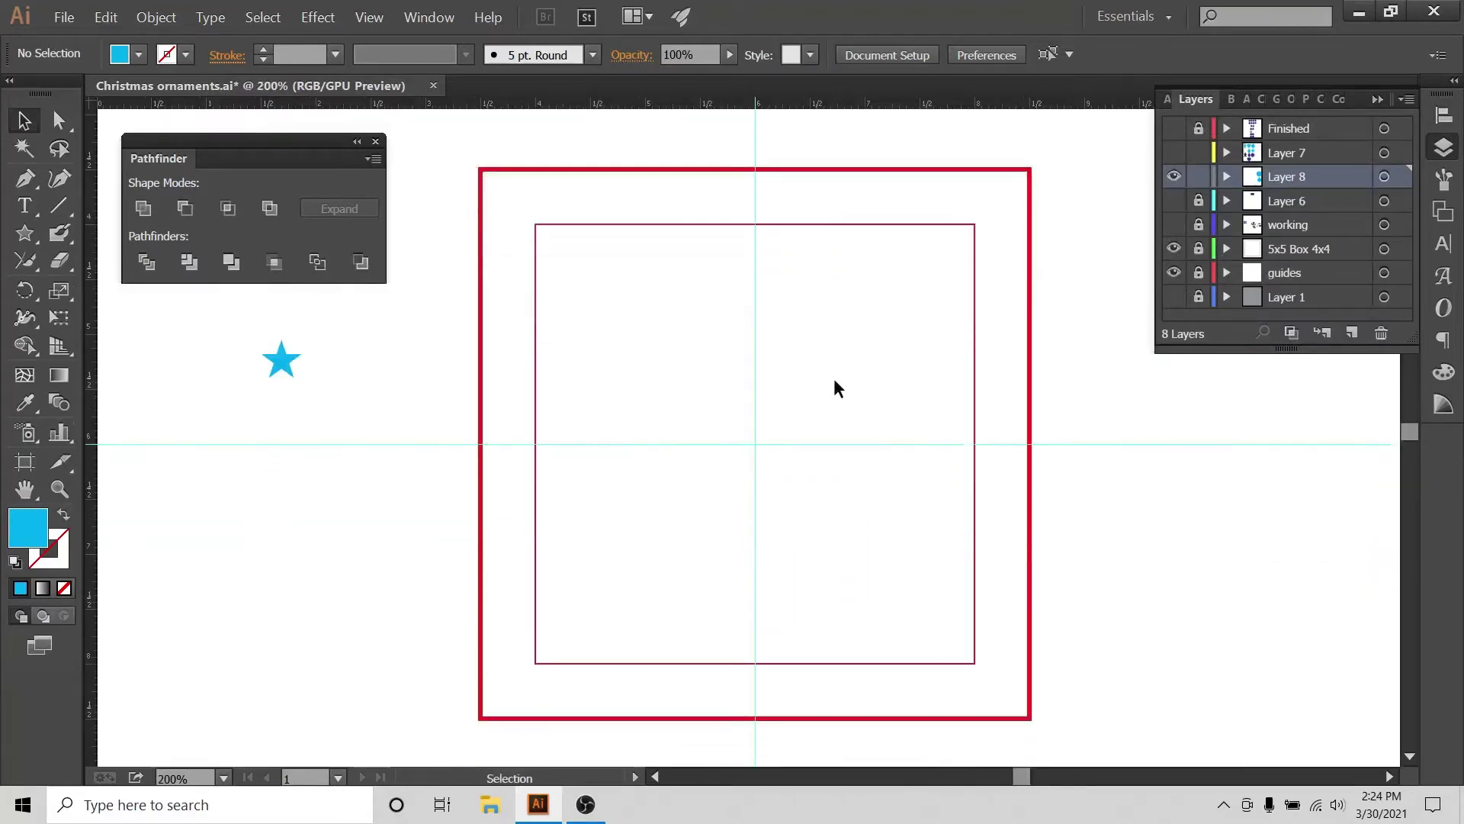
scroll(835, 380, "down", 1)
left_click_drag(24, 232, 83, 281)
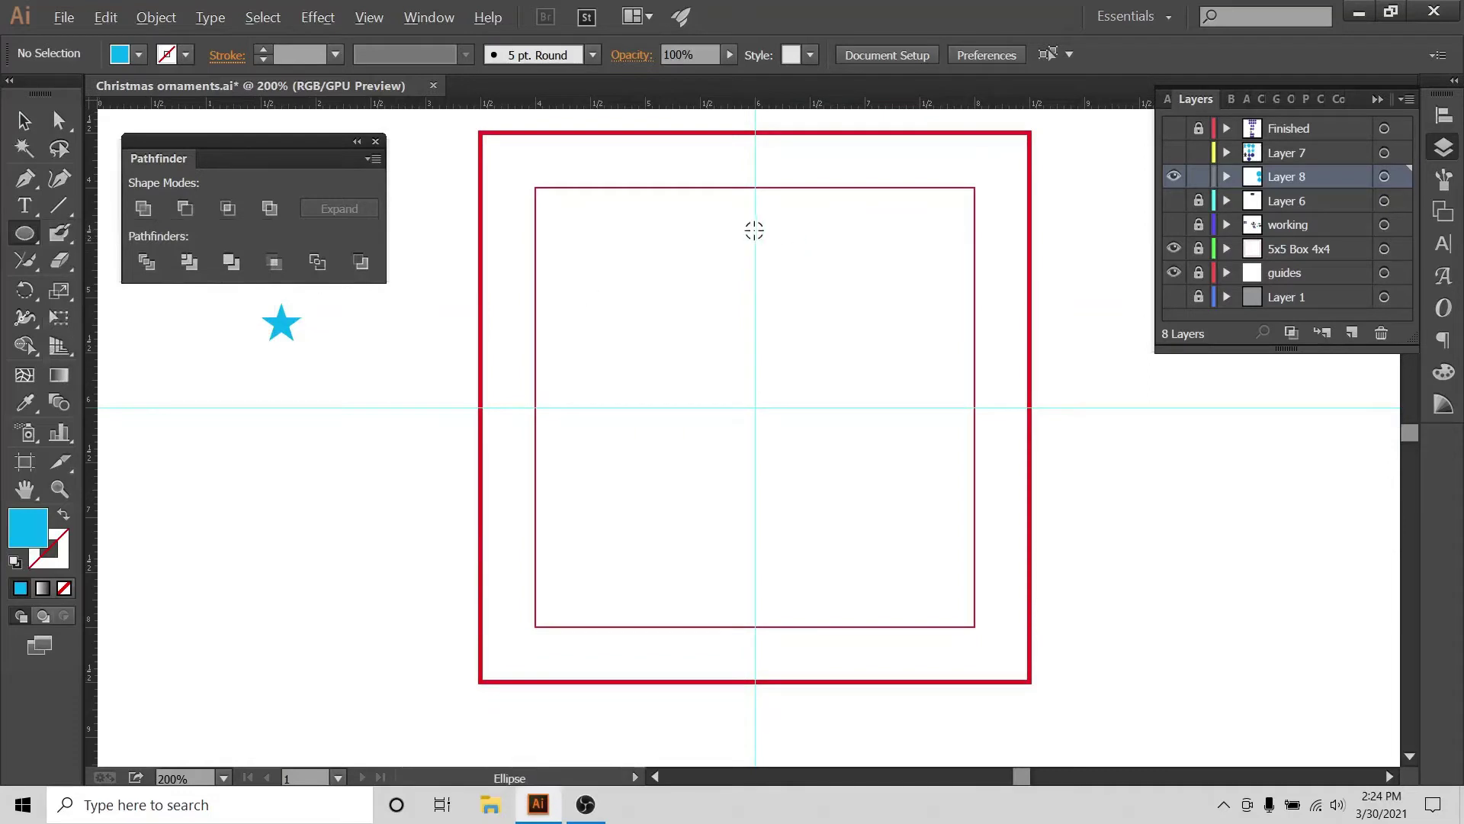
left_click_drag(754, 236, 784, 299)
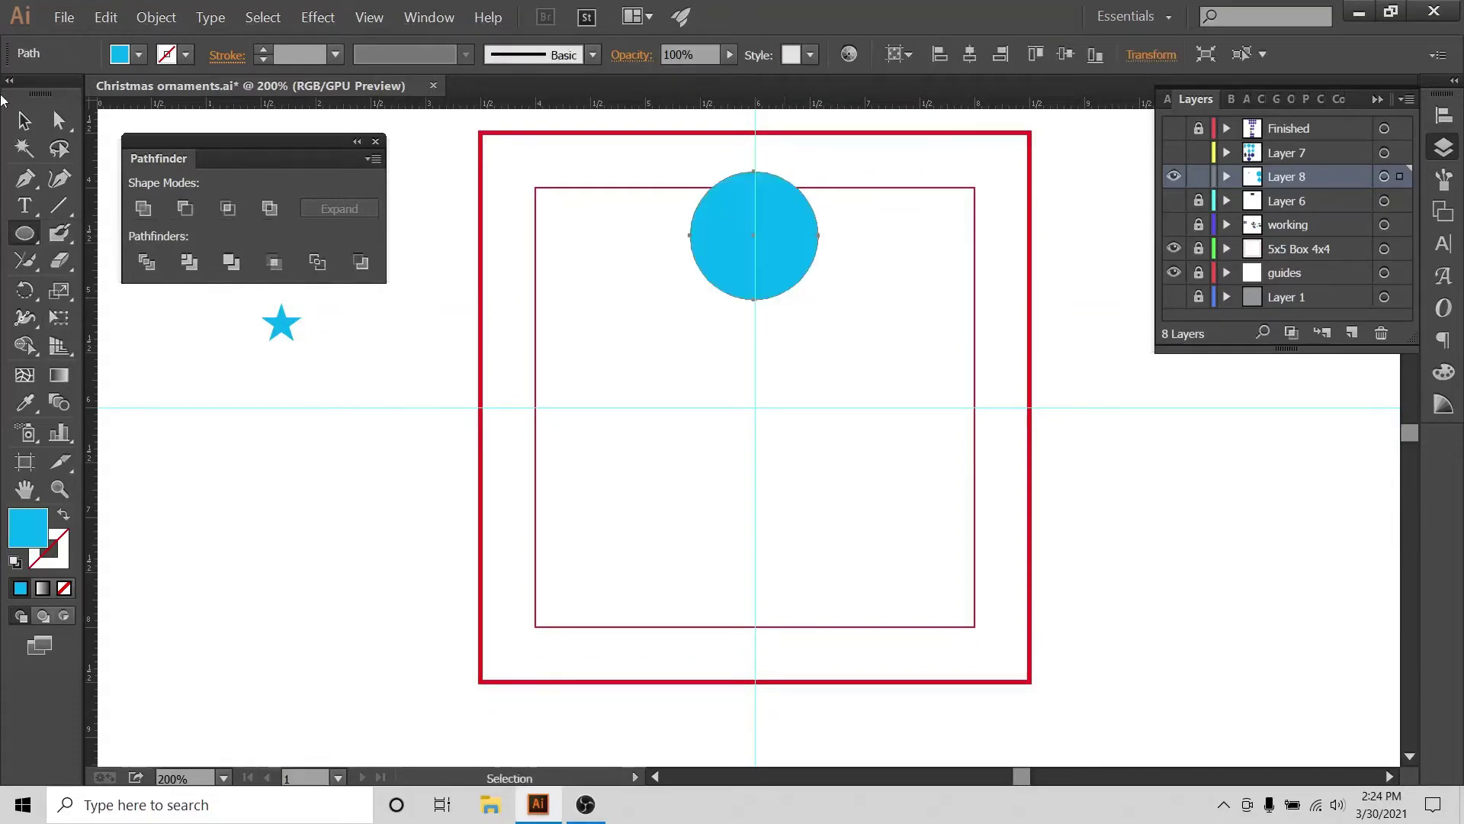
key("v")
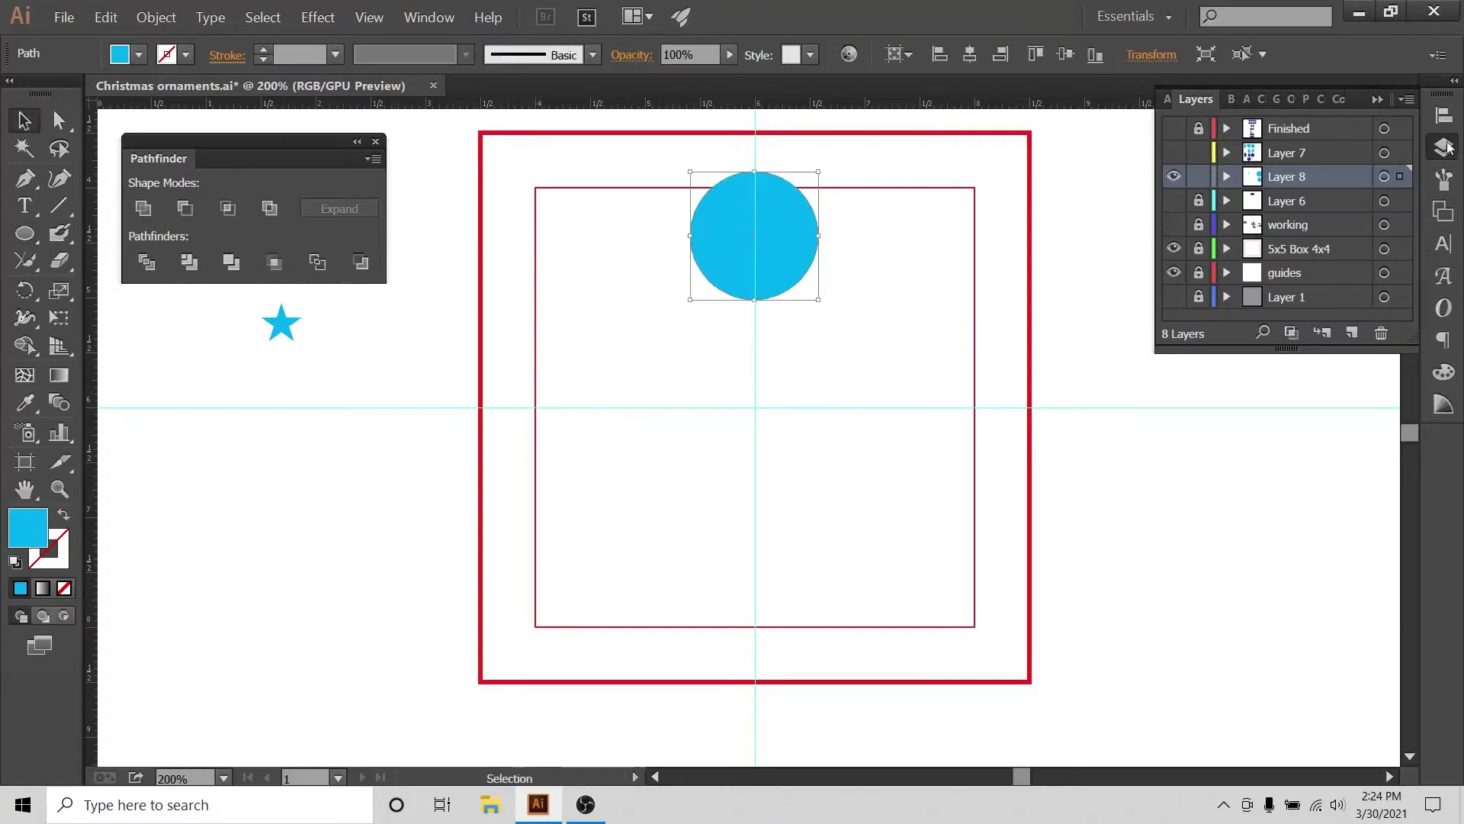
- Centre the small circle horizontally on the artboard
left_click(1444, 116)
left_click(1392, 276)
left_click(1230, 146)
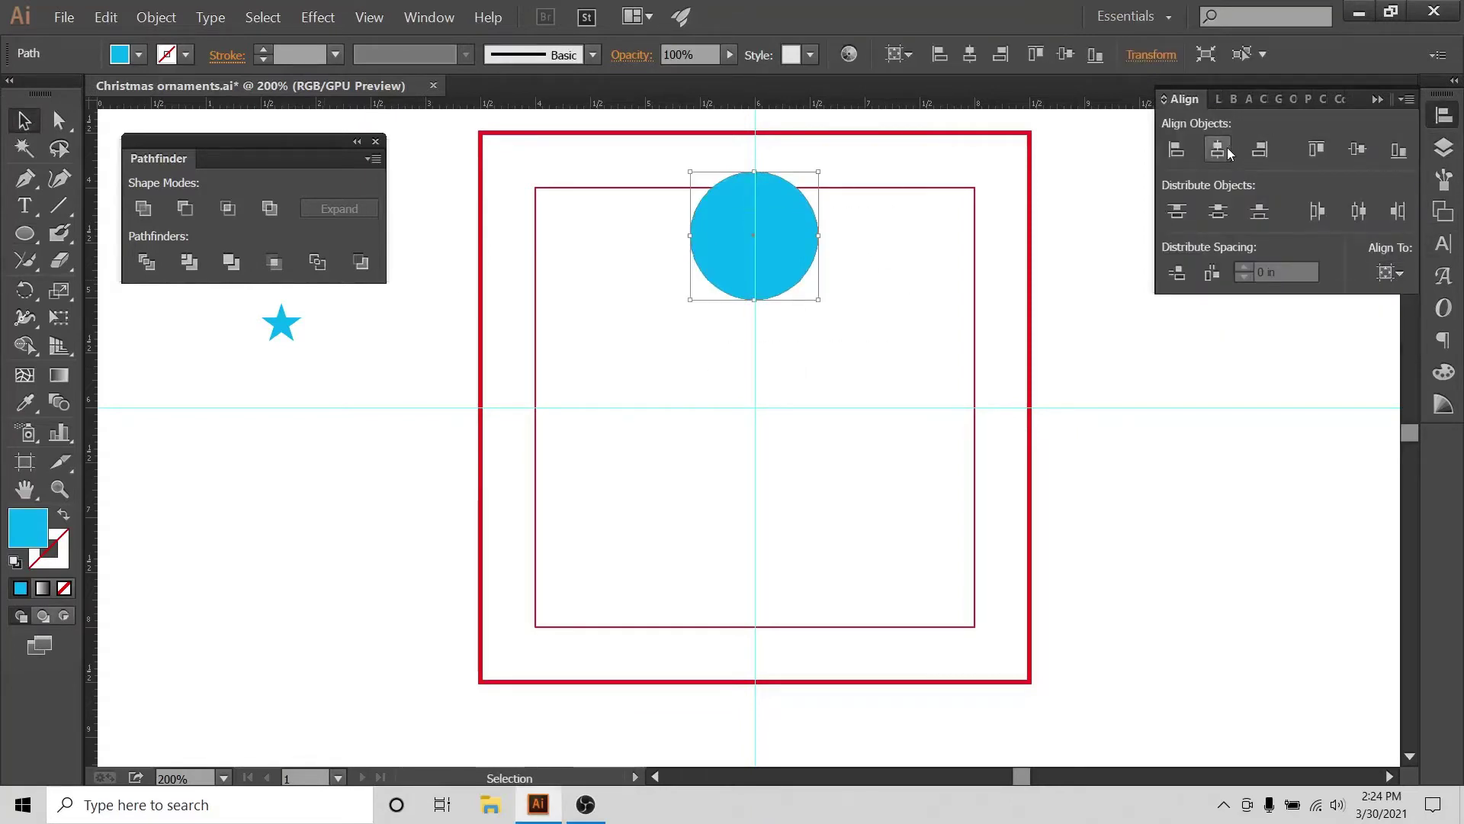
left_click(702, 292)
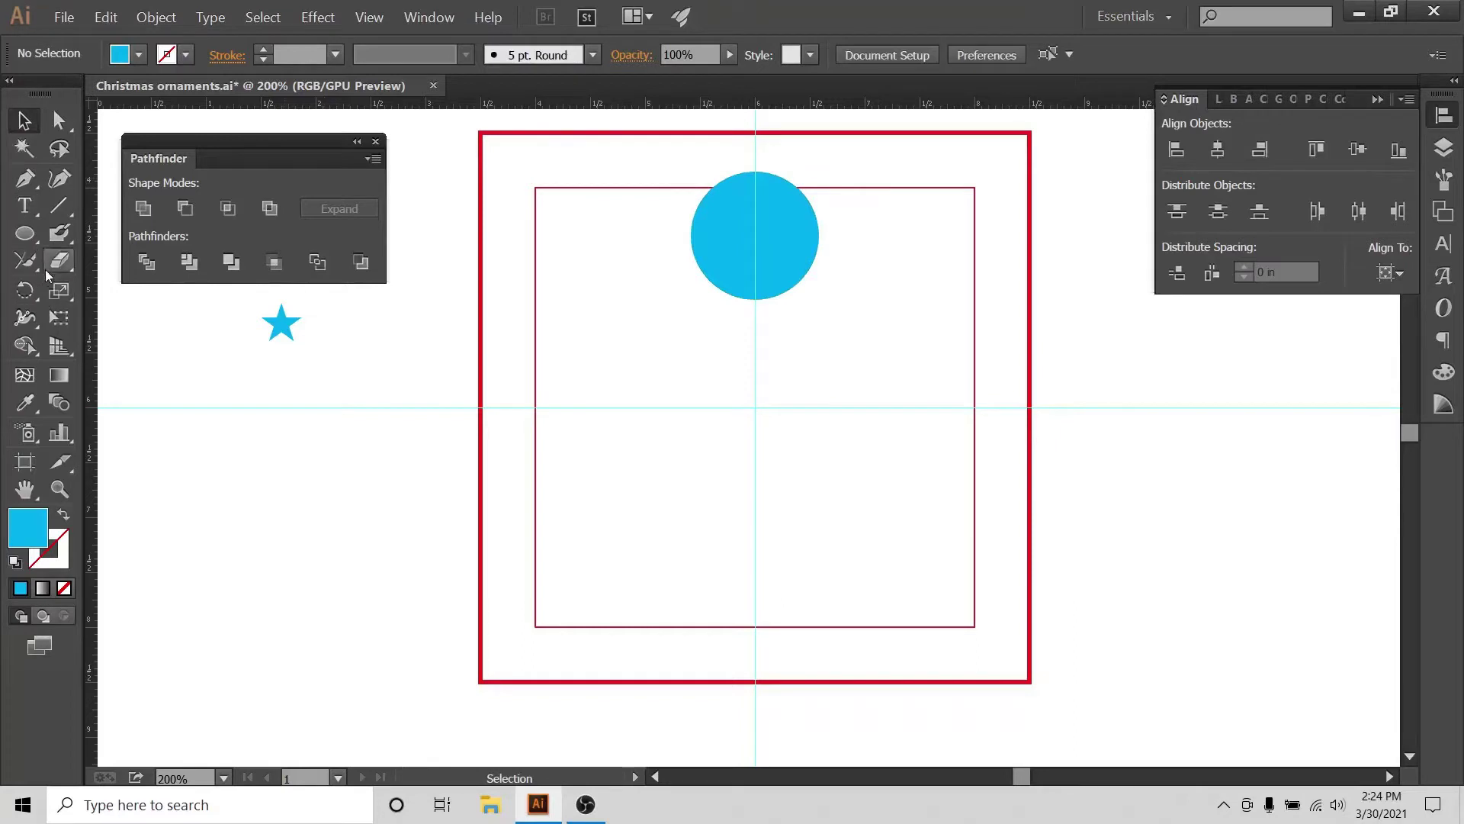
- Prepare the Pencil tool with no fill and a black stroke
left_click(26, 260)
left_click(110, 263)
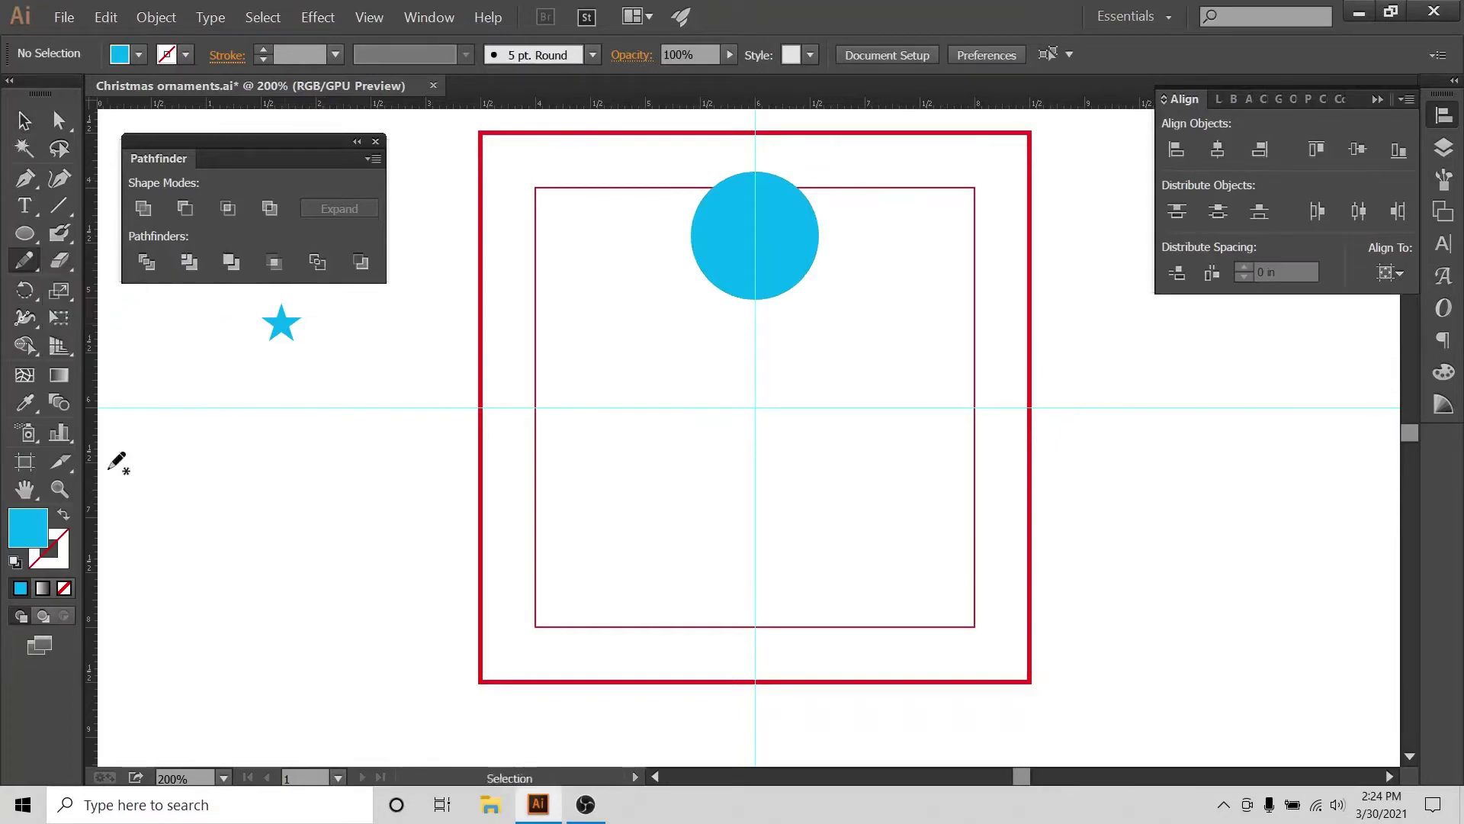
left_click(138, 56)
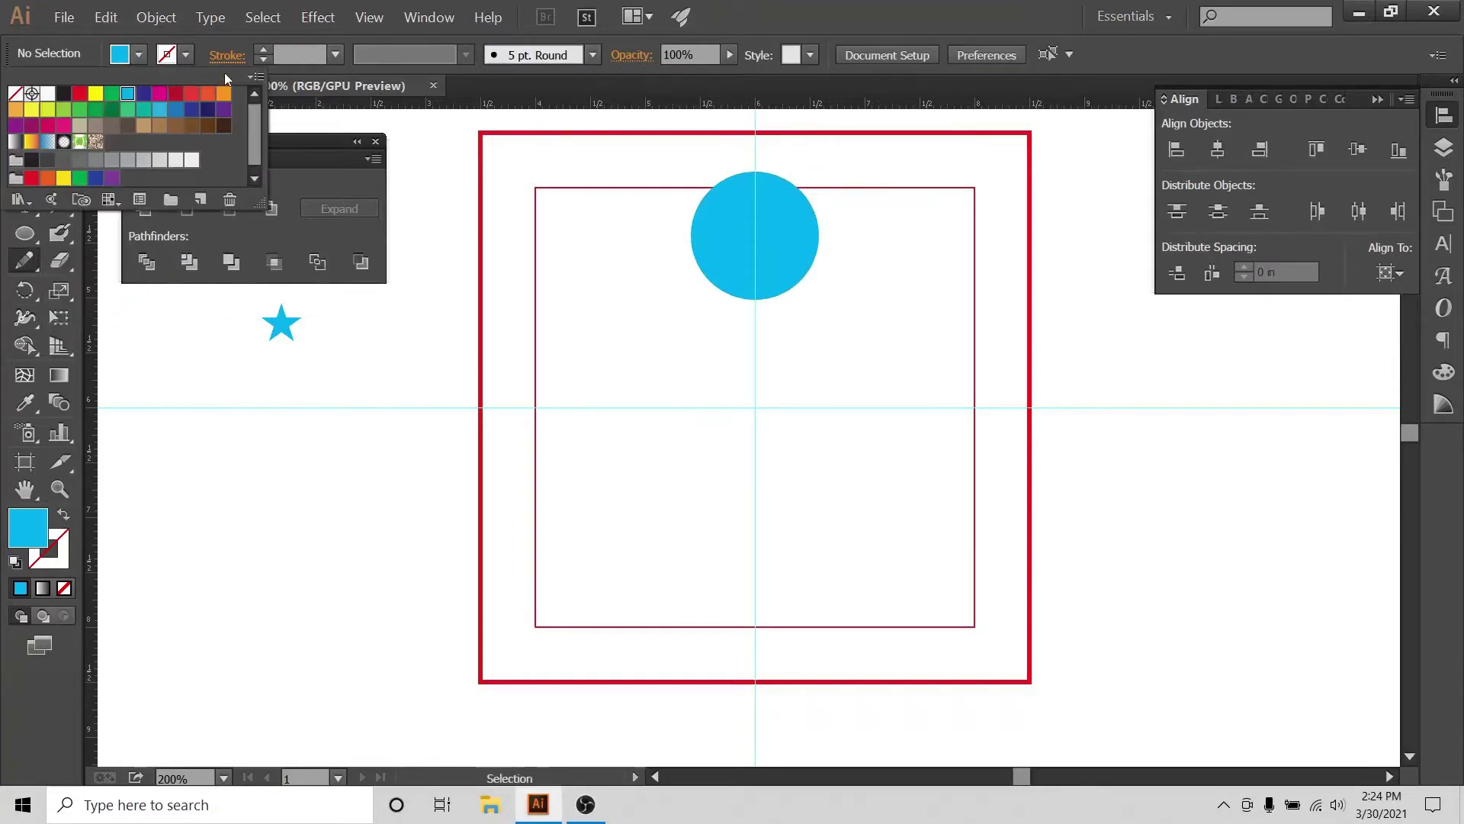
left_click(139, 54)
left_click(139, 54)
left_click(15, 93)
left_click(192, 49)
left_click(186, 55)
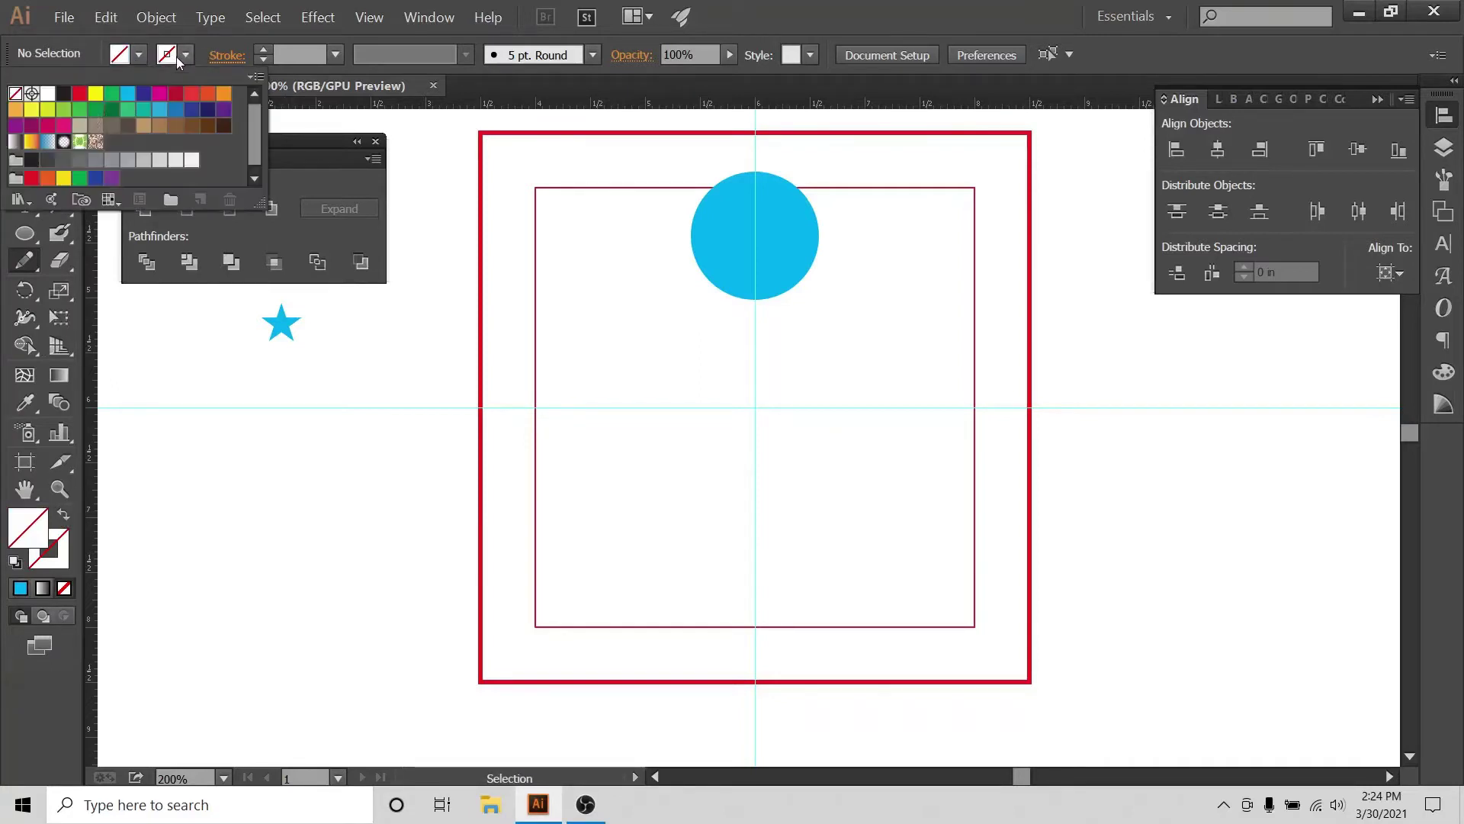
left_click(62, 94)
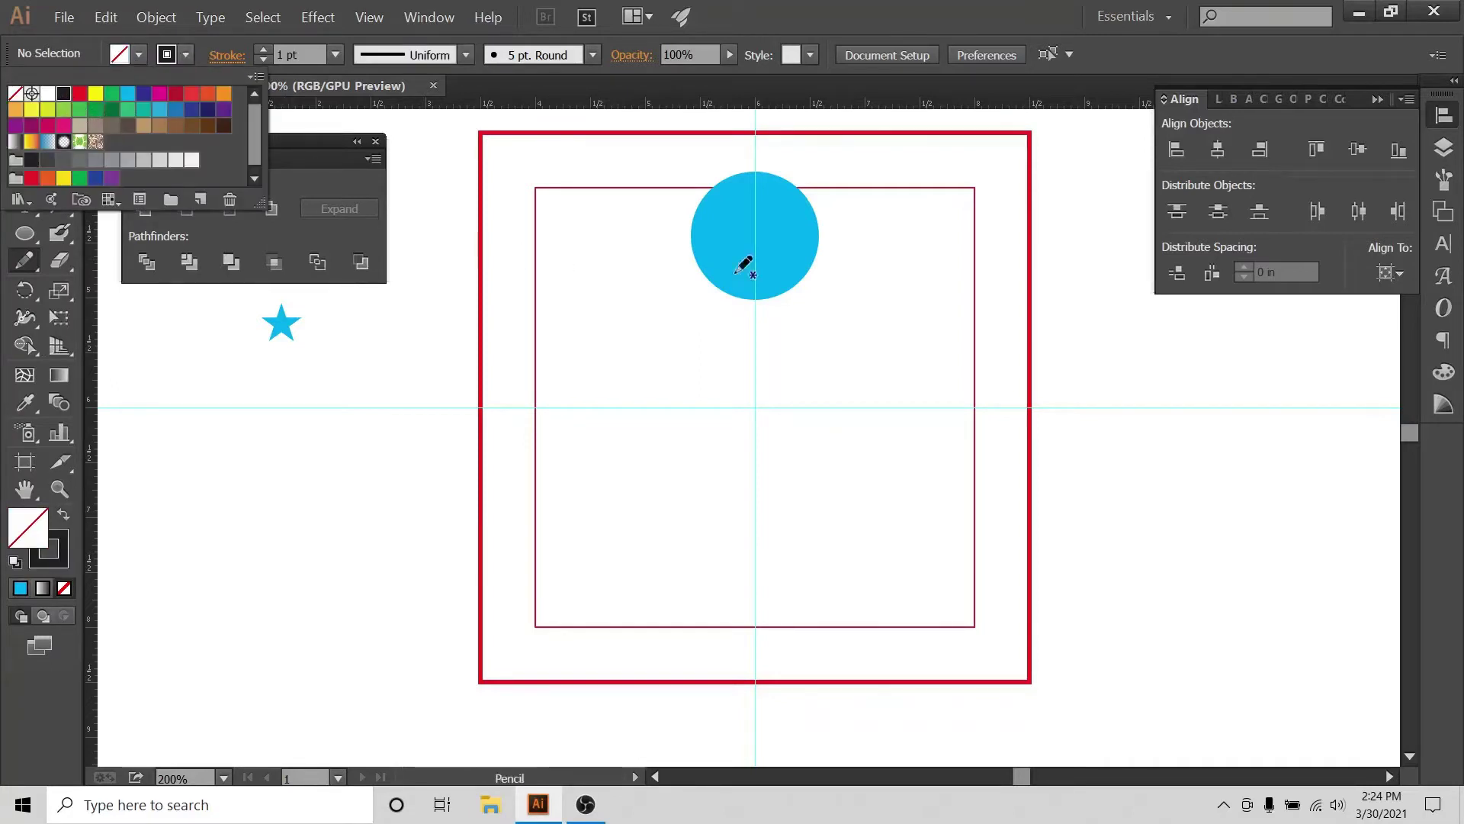
key("Escape")
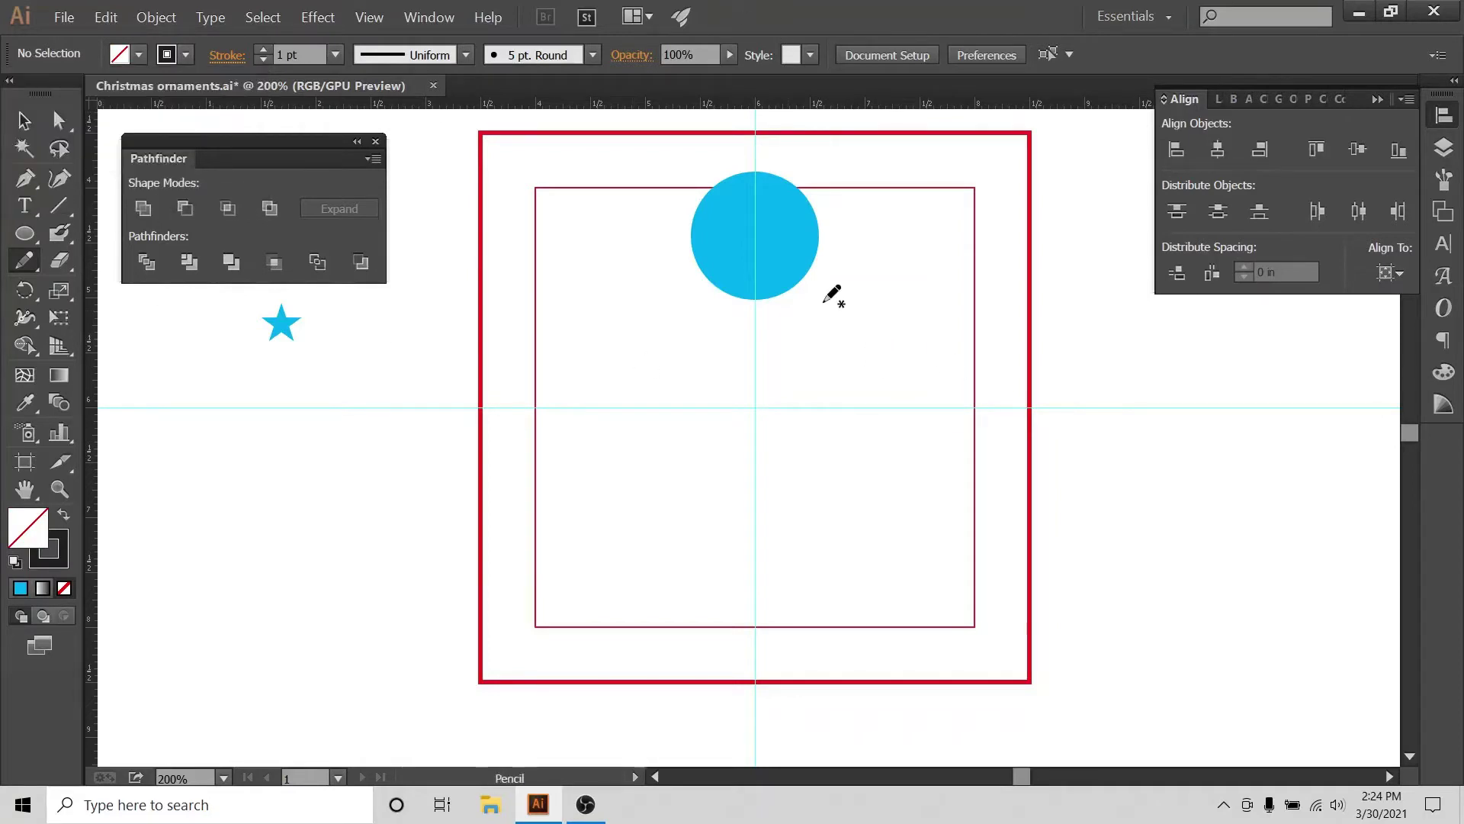
- Sketch a freehand wing outline with two pointed tips from the circle's lower right, plus a slanted line down to the inner box's lower-right corner
mouse_move(780, 282)
left_mouse_down()
mouse_move(841, 334)
mouse_move(980, 301)
left_mouse_up()
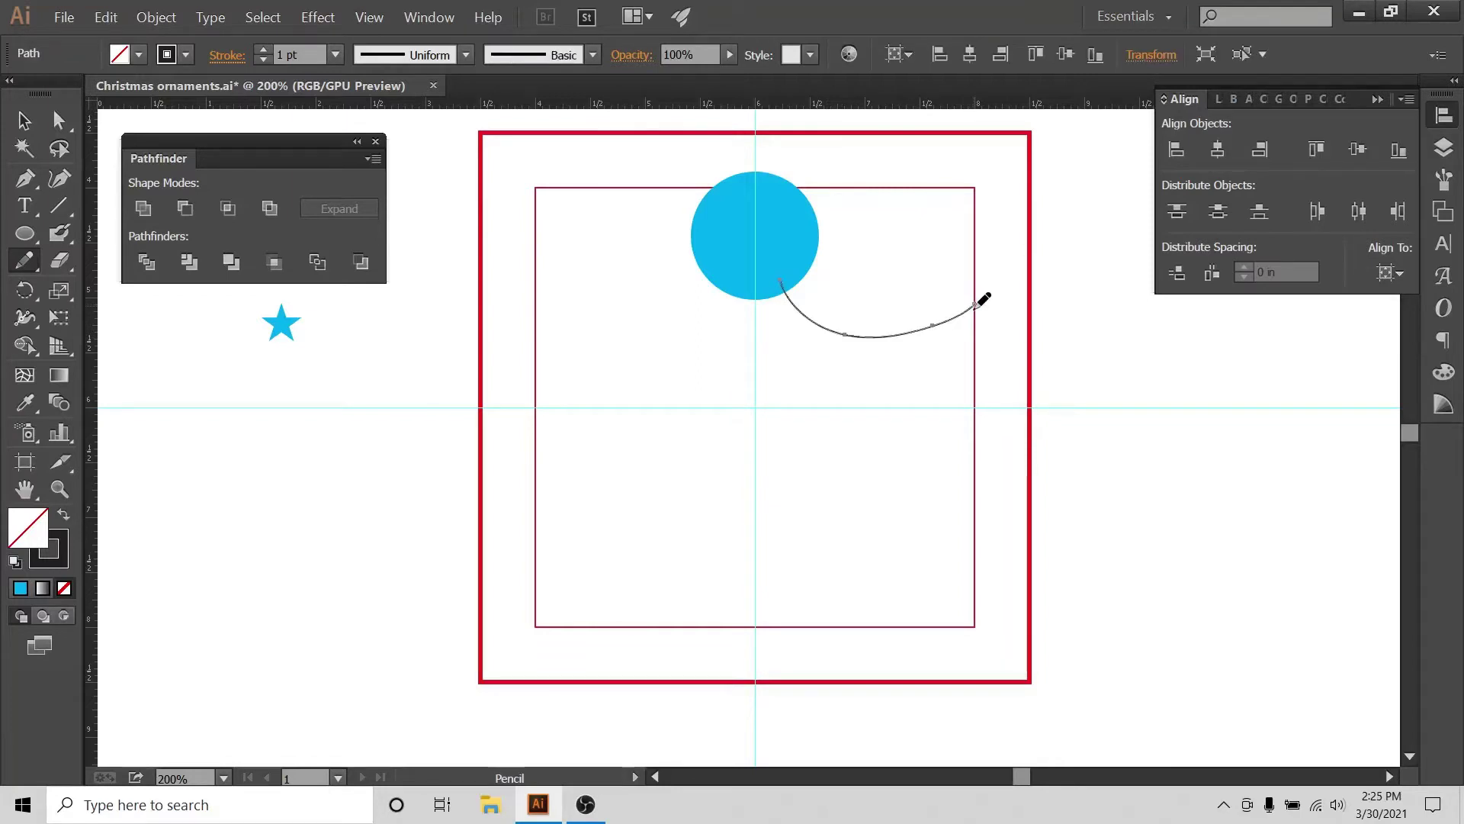
left_click_drag(922, 368, 922, 369)
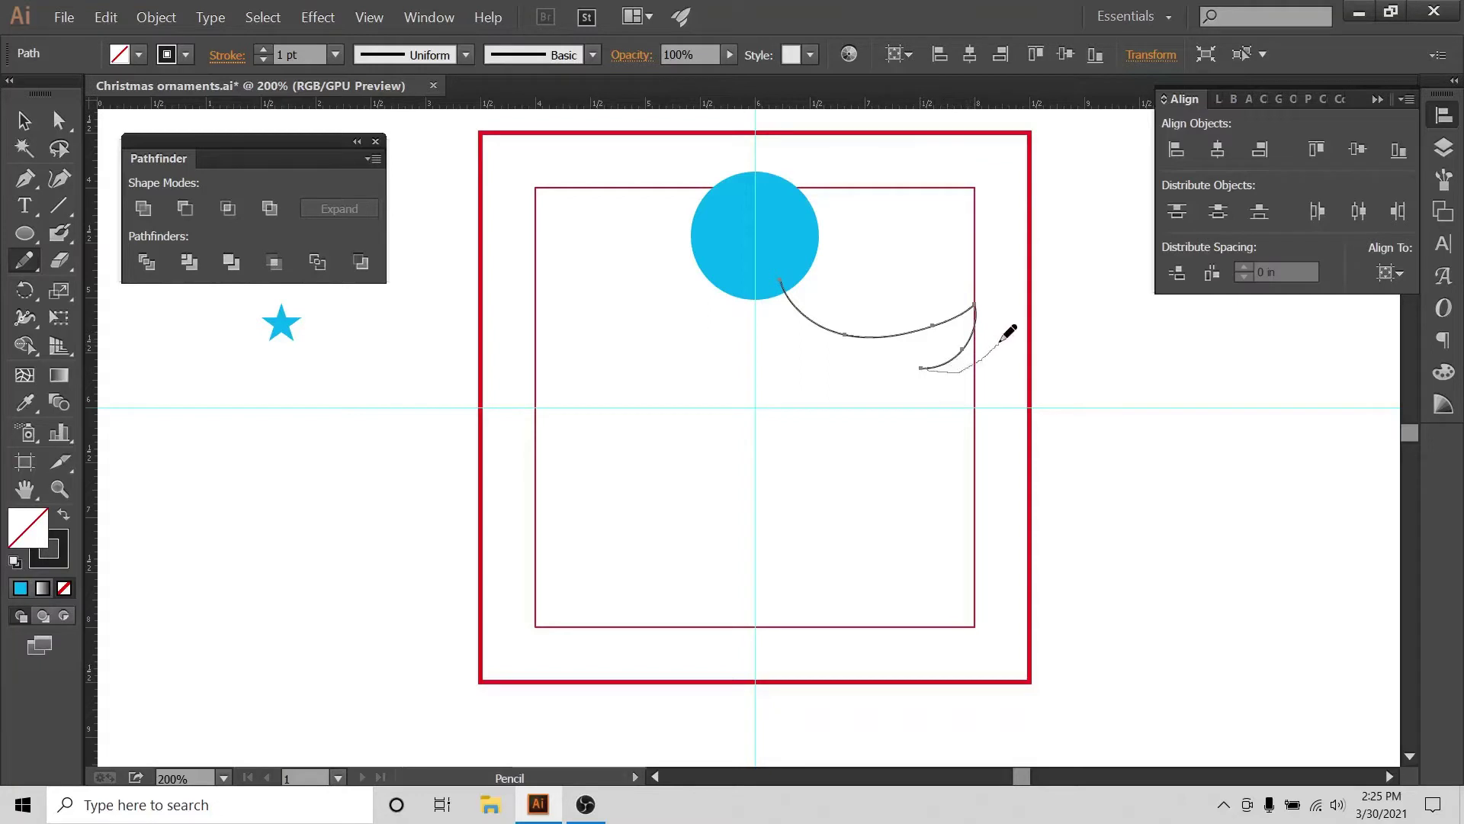
mouse_move(1001, 341)
left_mouse_down()
mouse_move(915, 445)
mouse_move(822, 459)
left_mouse_up()
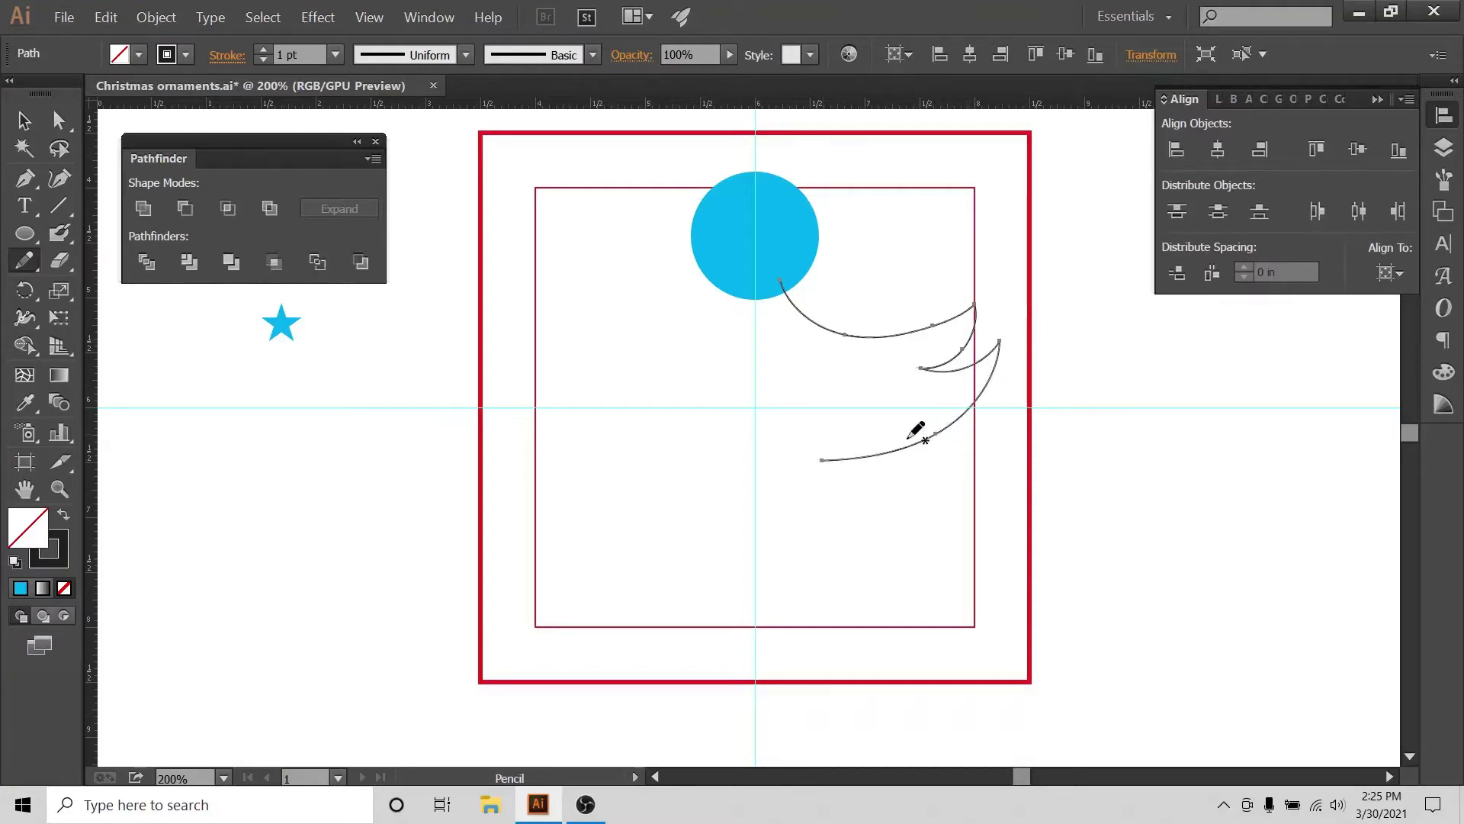
left_click_drag(866, 405, 963, 624)
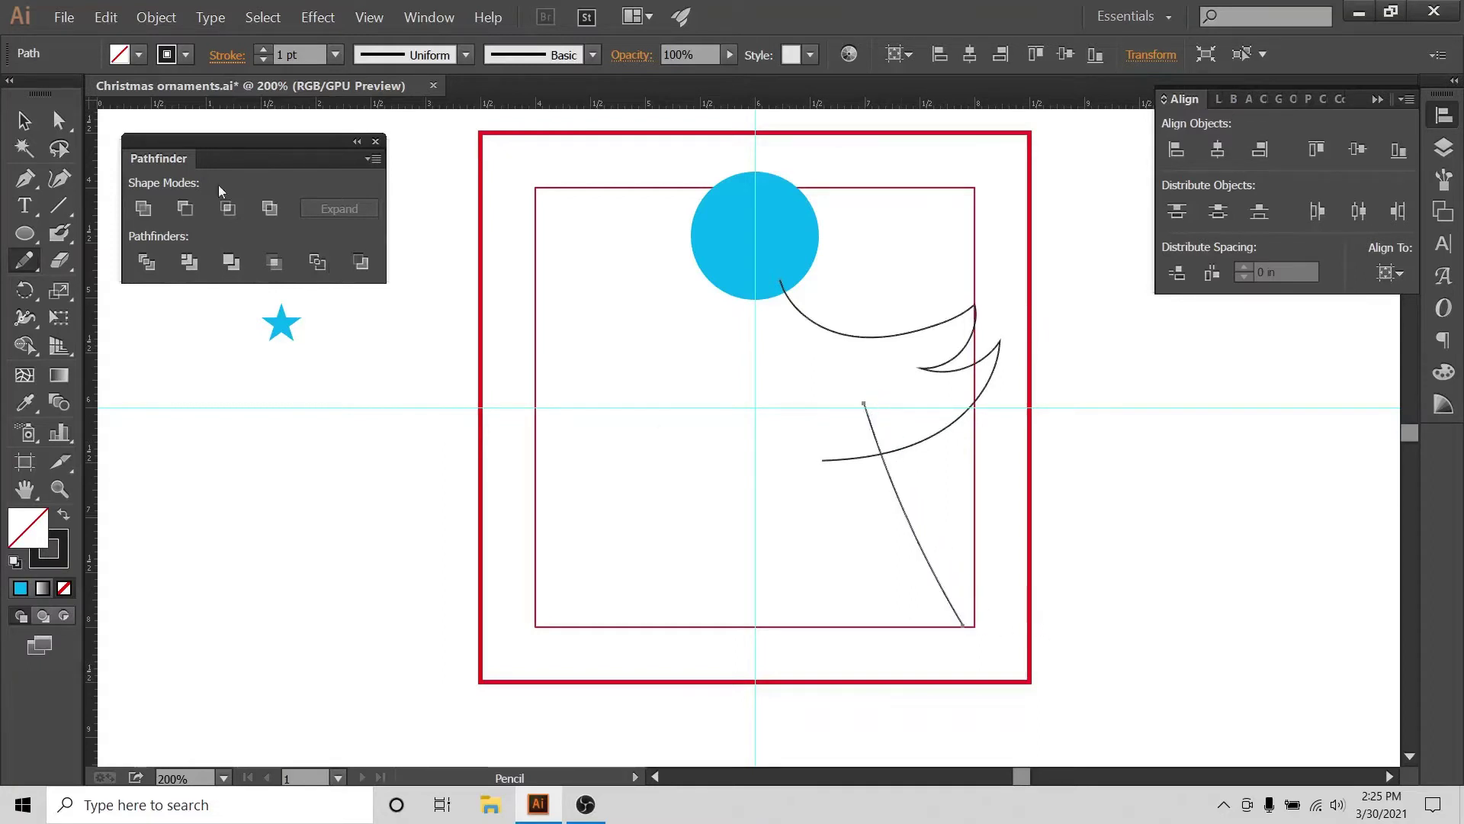
- Narrow the wing outline, move it up inside the inner box and rotate it slightly counterclockwise
left_click(29, 120)
left_click(697, 496)
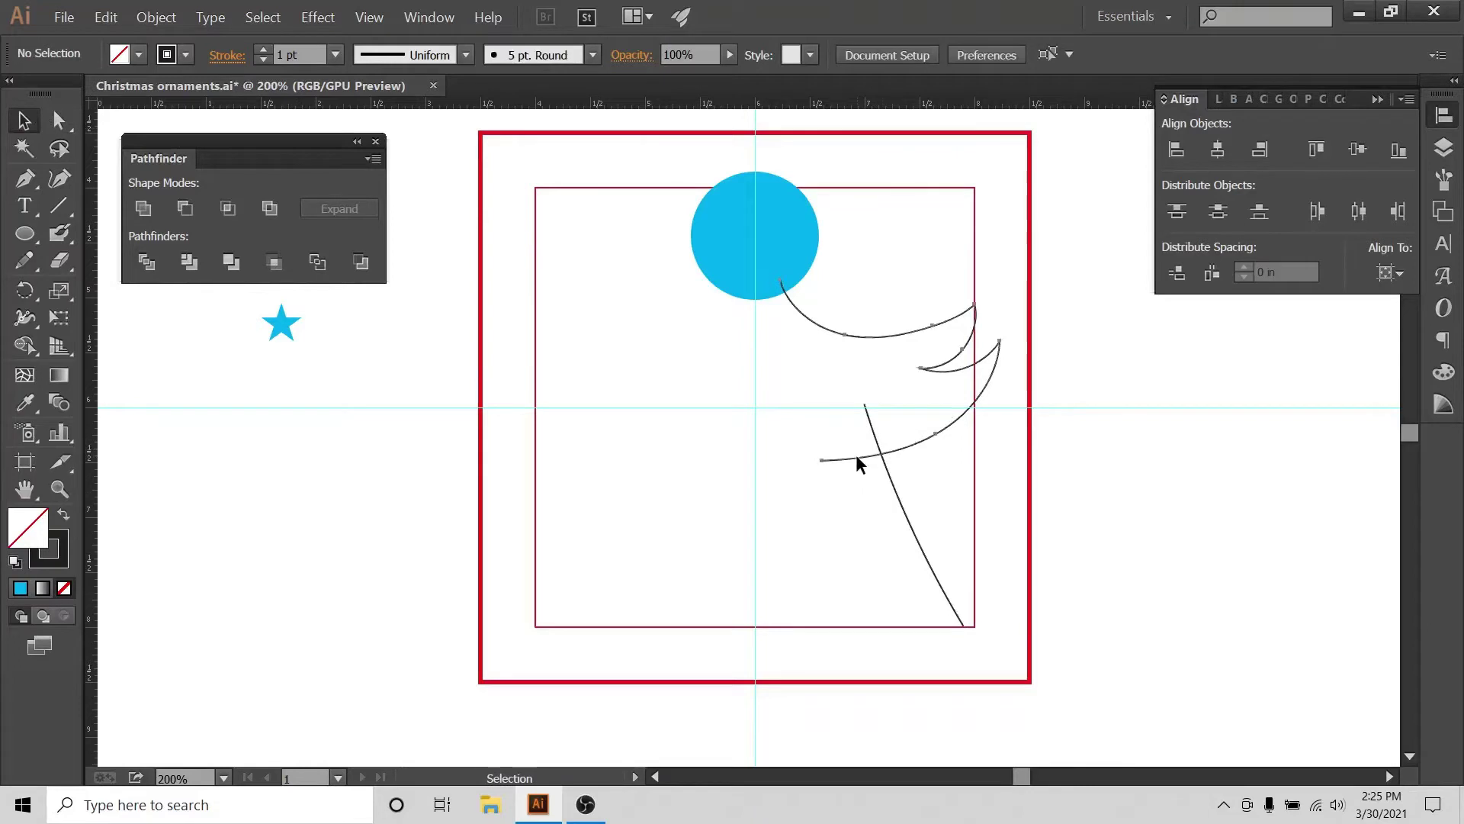
left_click(855, 455)
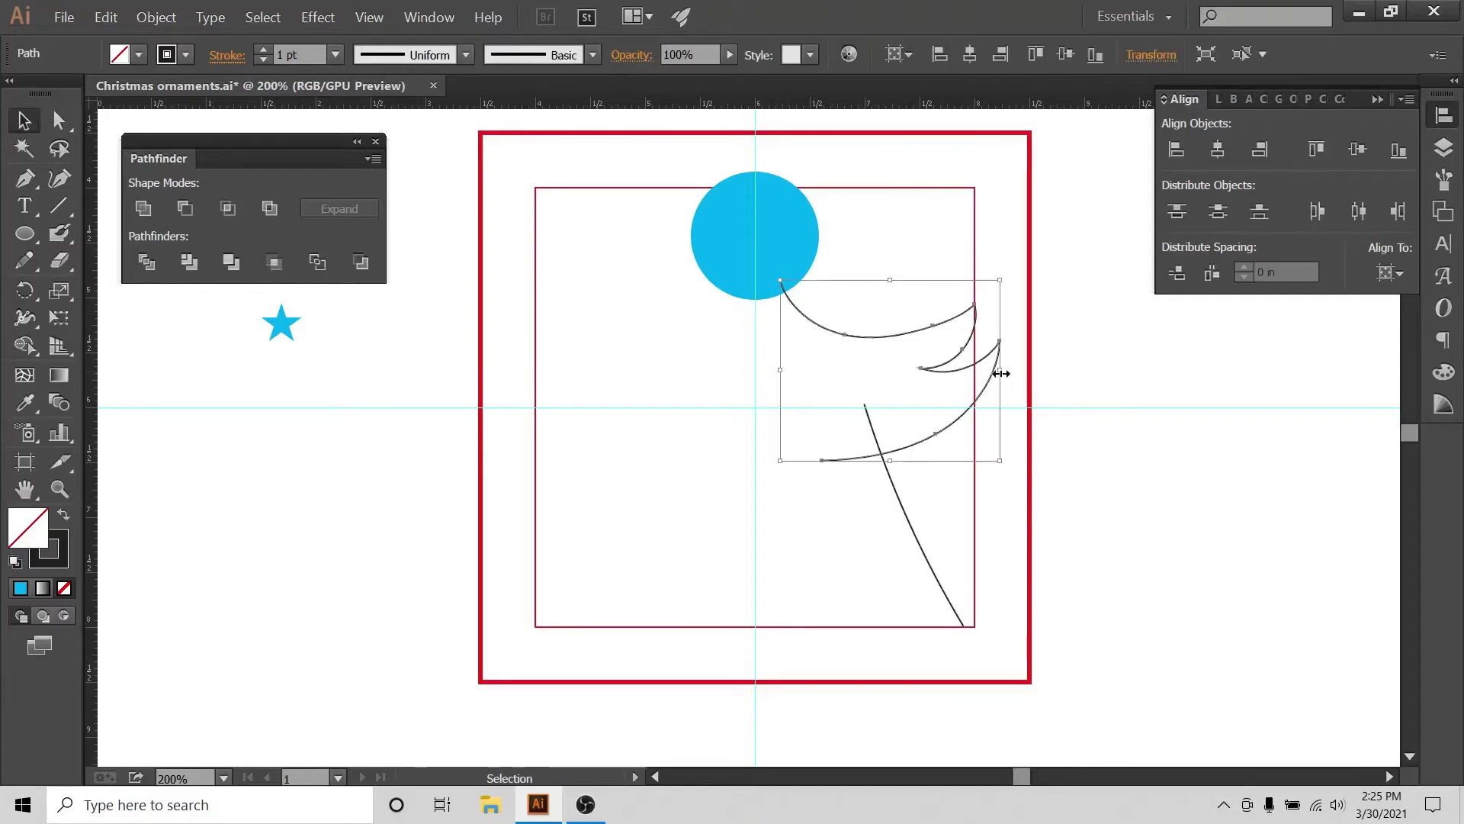
left_click_drag(1000, 369, 941, 331)
left_click(961, 241)
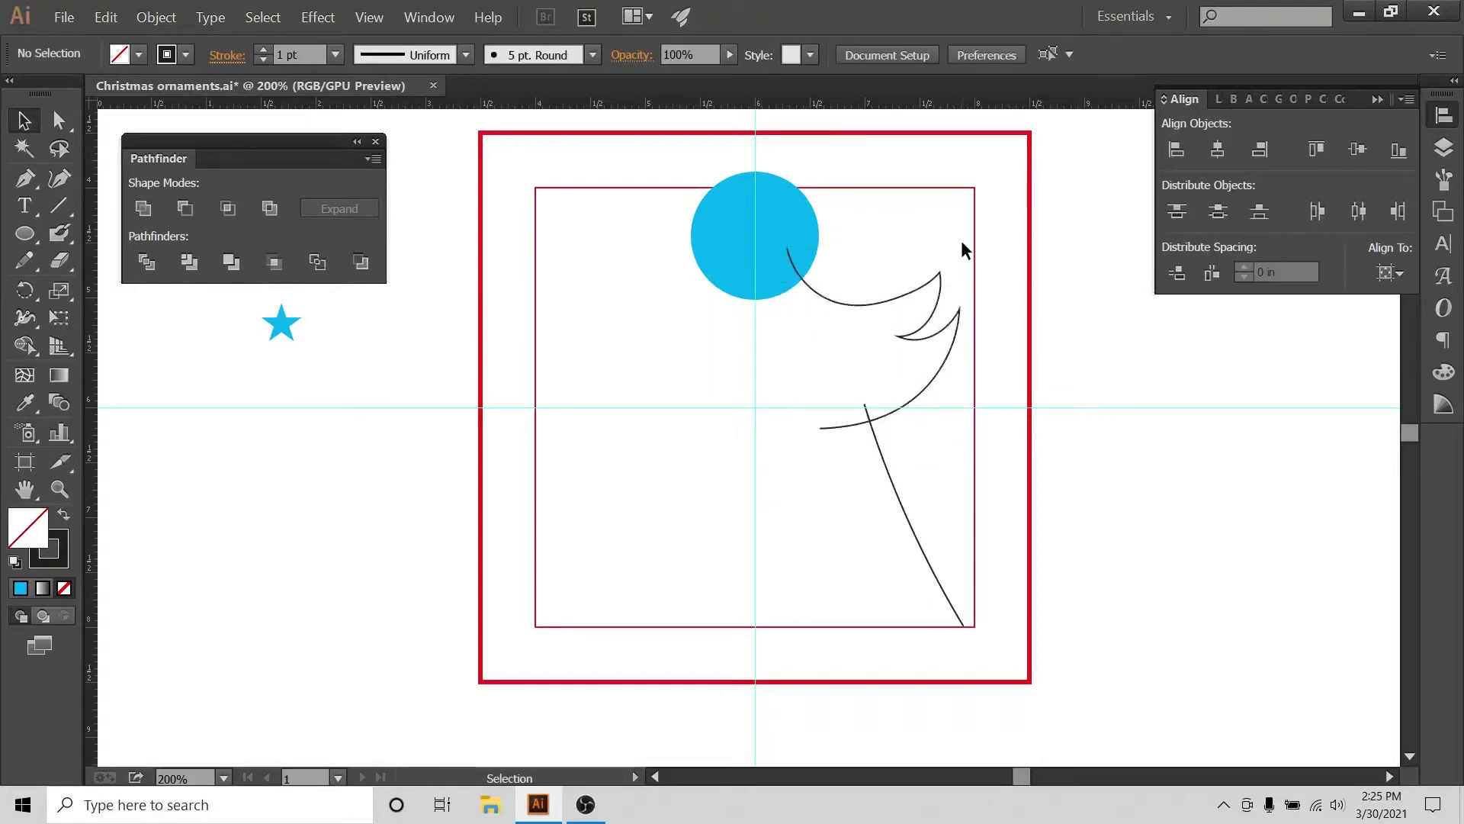
key("ctrl+z")
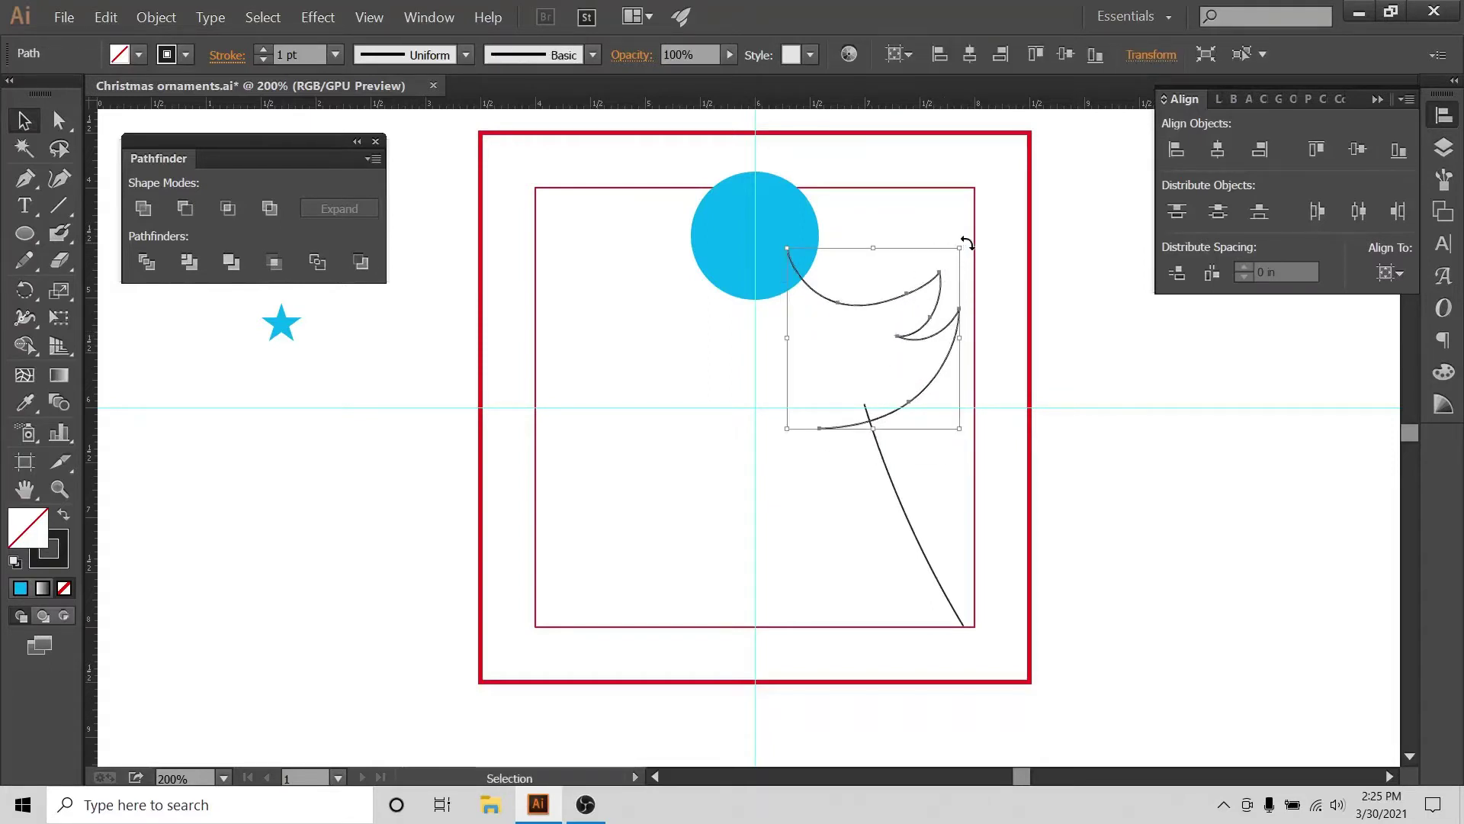
left_click_drag(966, 242, 954, 222)
left_click(920, 351)
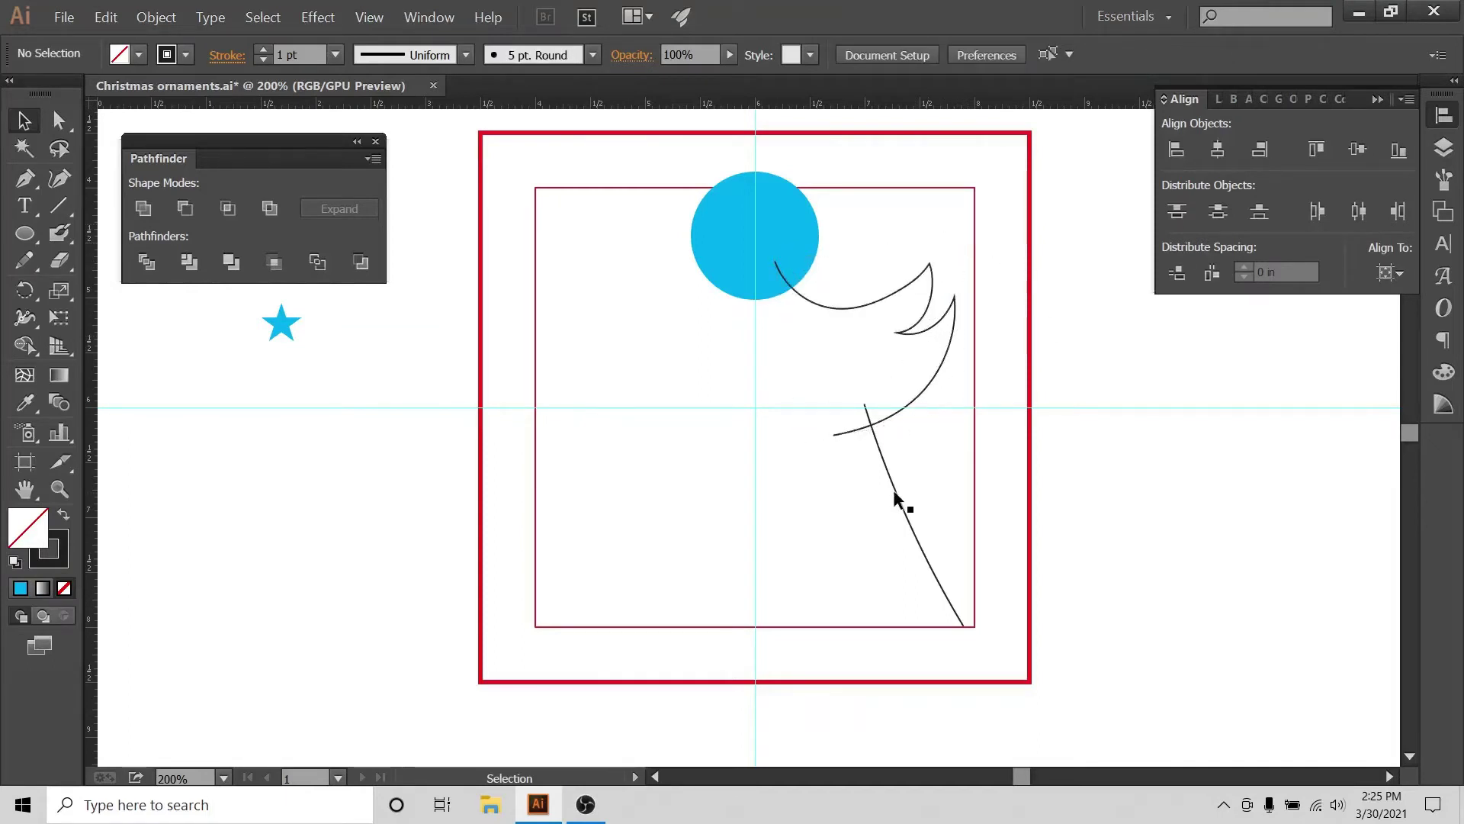
- Move the slanted line so its upper end meets the wing outline's lower endpoint exactly
left_click_drag(898, 494, 865, 520)
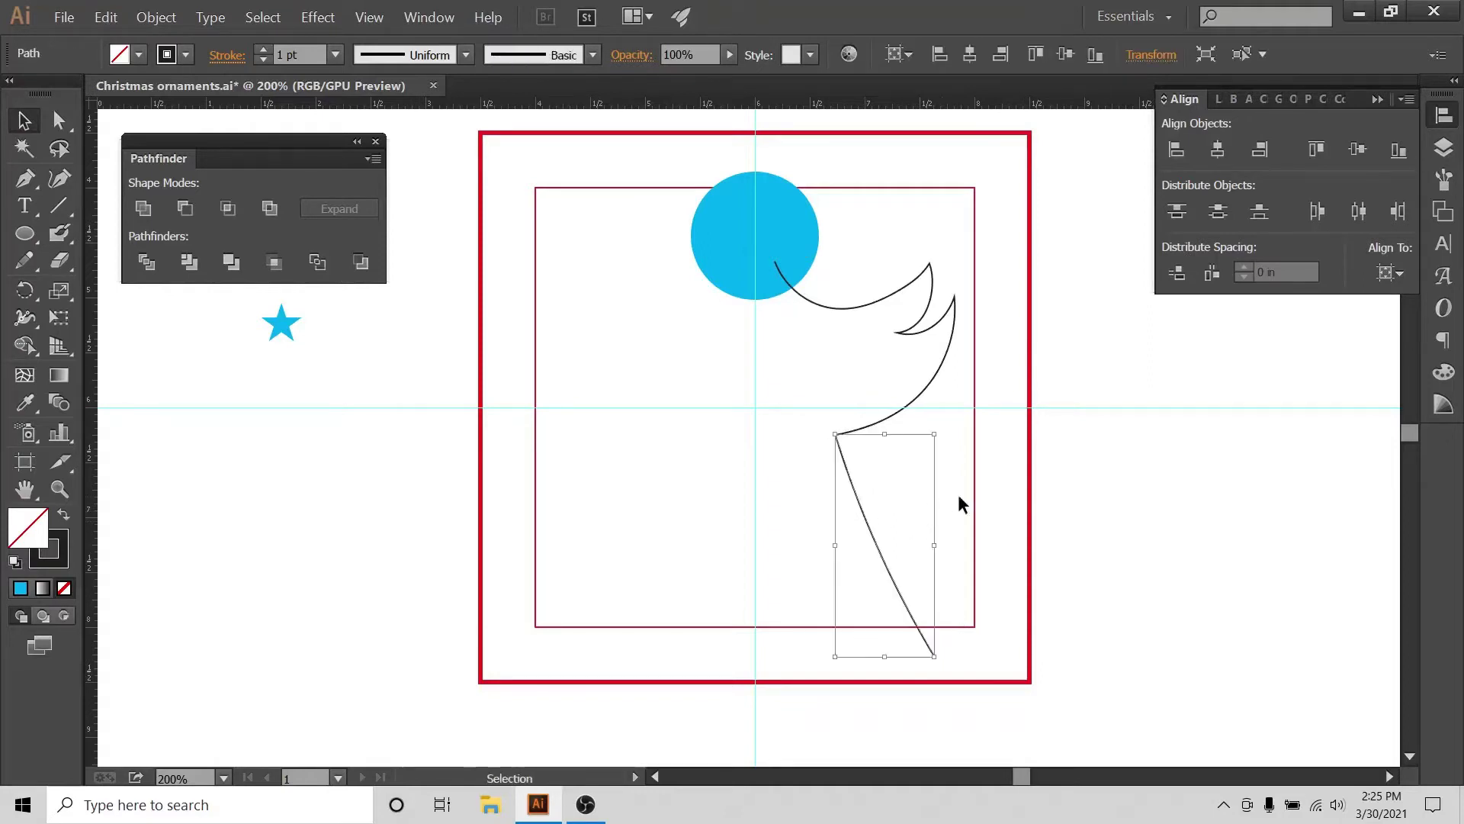
left_click(780, 543)
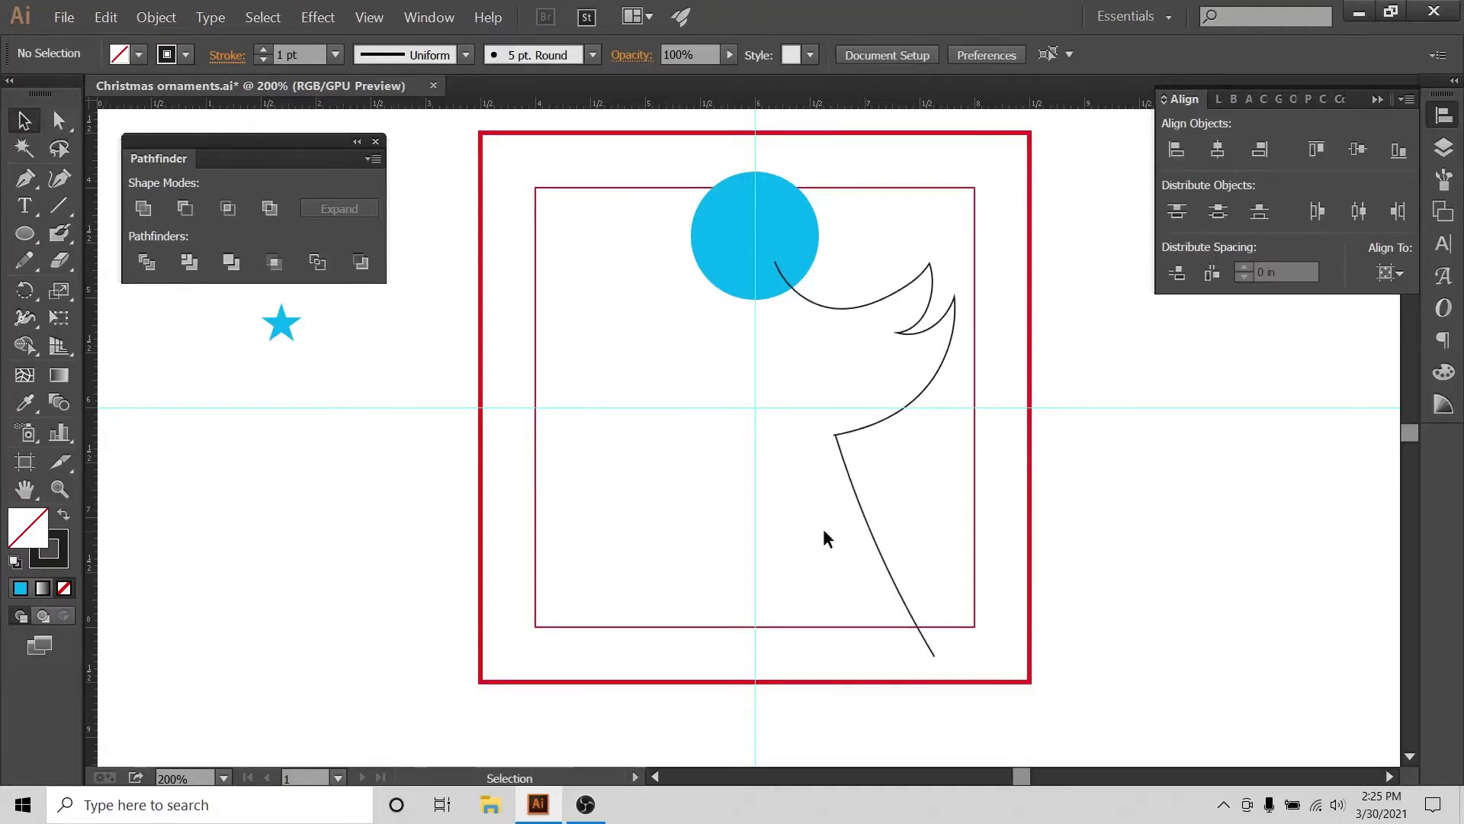
key("ctrl+equal")
key("ctrl+equal")
key("ctrl+equal")
key("ctrl+equal")
key("ctrl+equal")
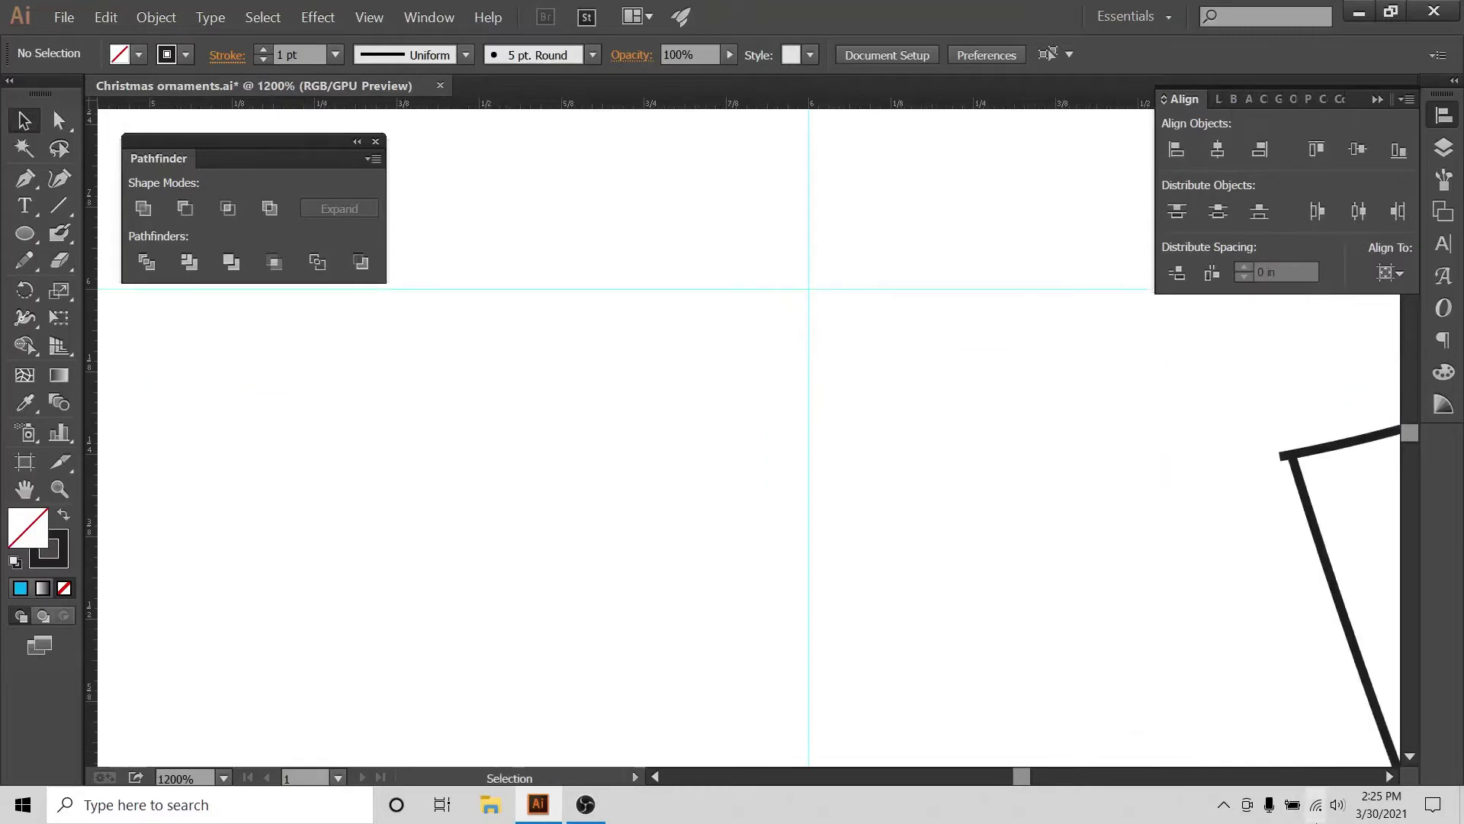
left_click_drag(1387, 776, 1387, 776)
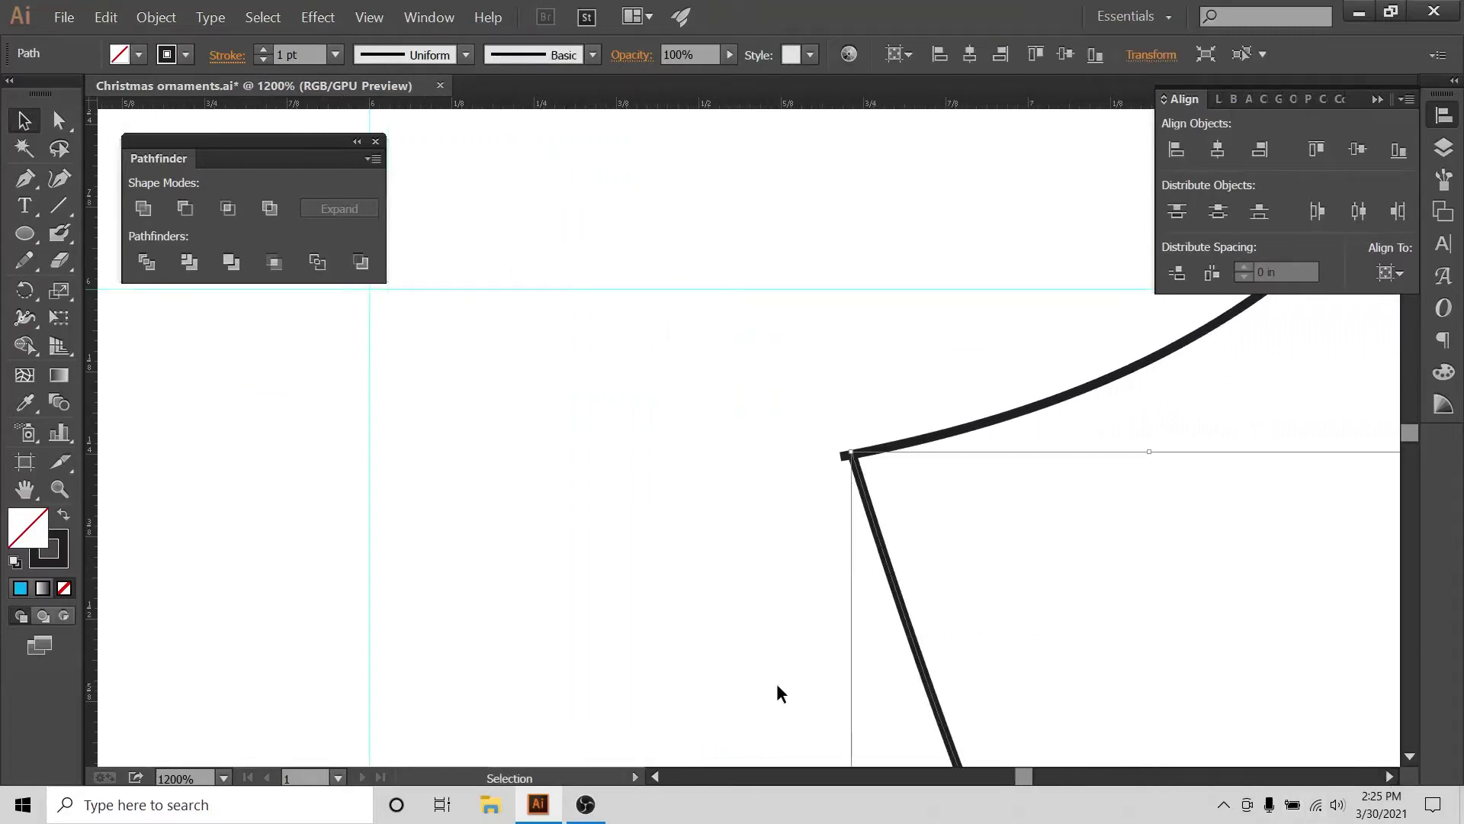
left_click(58, 119)
left_click_drag(802, 422, 894, 453)
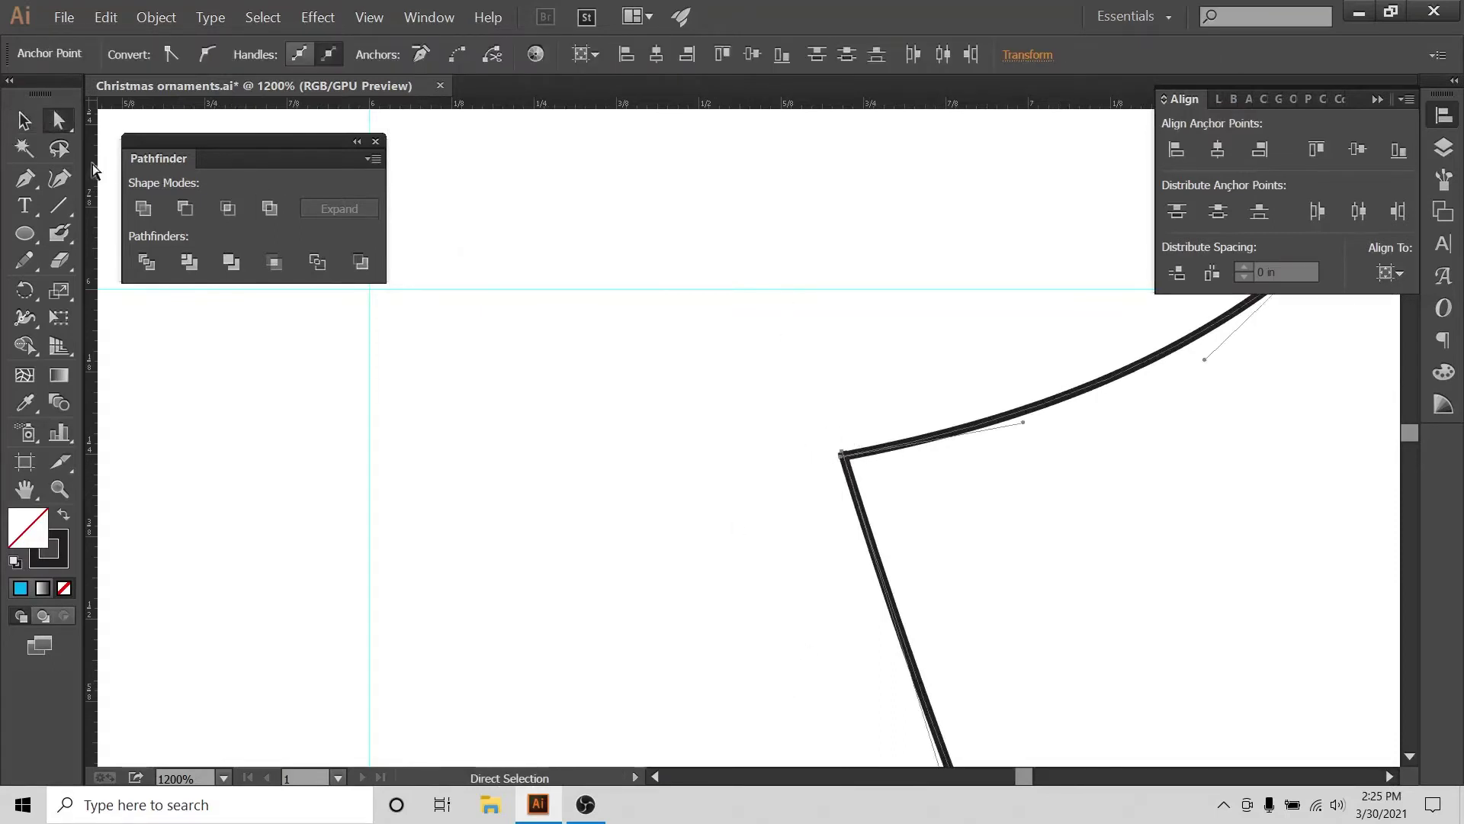
- Connect the wing outline and the slanted line at their meeting endpoints with the Join tool
left_click(26, 260)
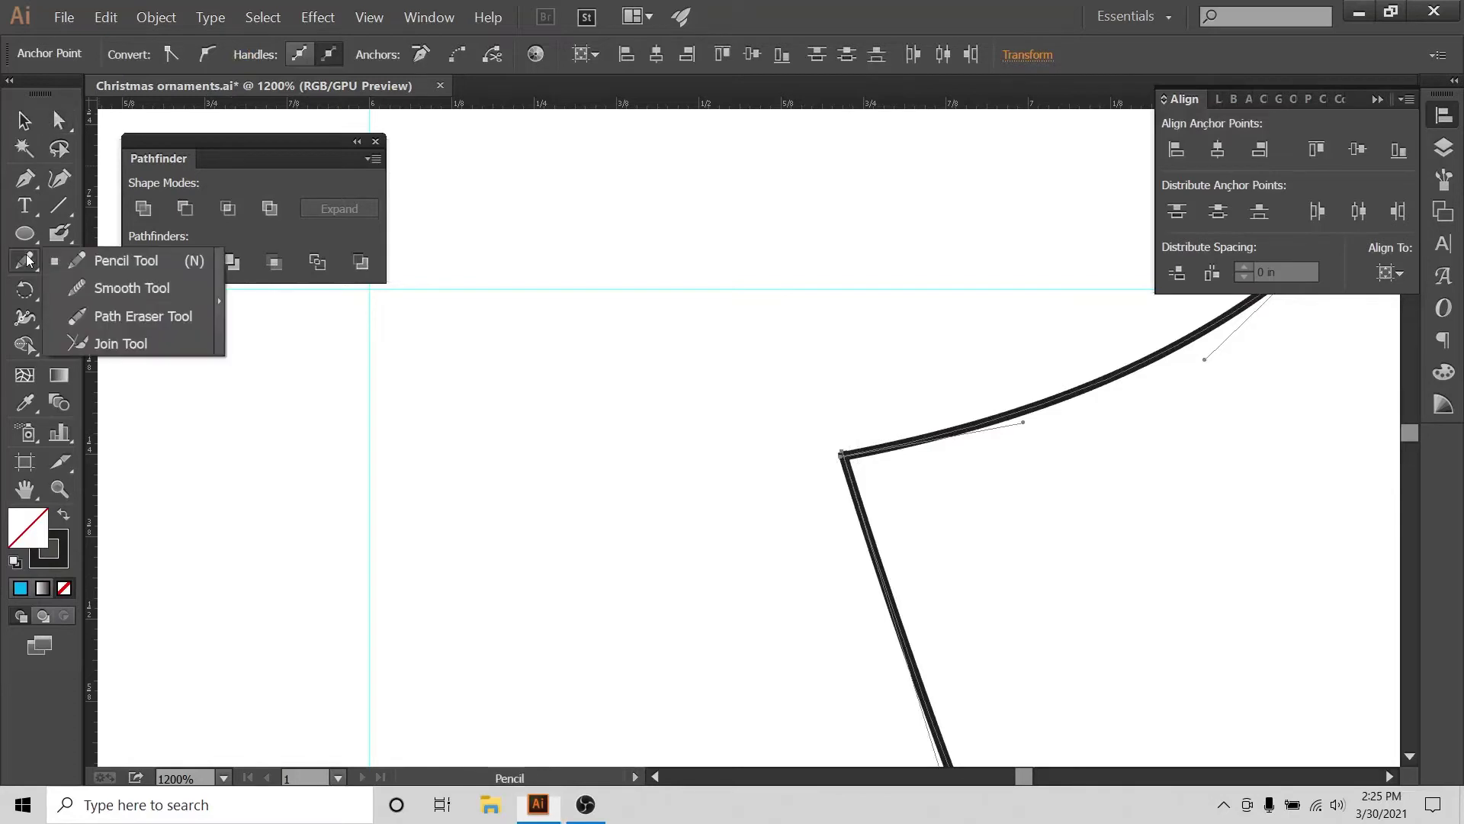
left_click(118, 343)
left_click_drag(851, 456, 823, 446)
key("ctrl+minus")
key("ctrl+minus")
key("ctrl+minus")
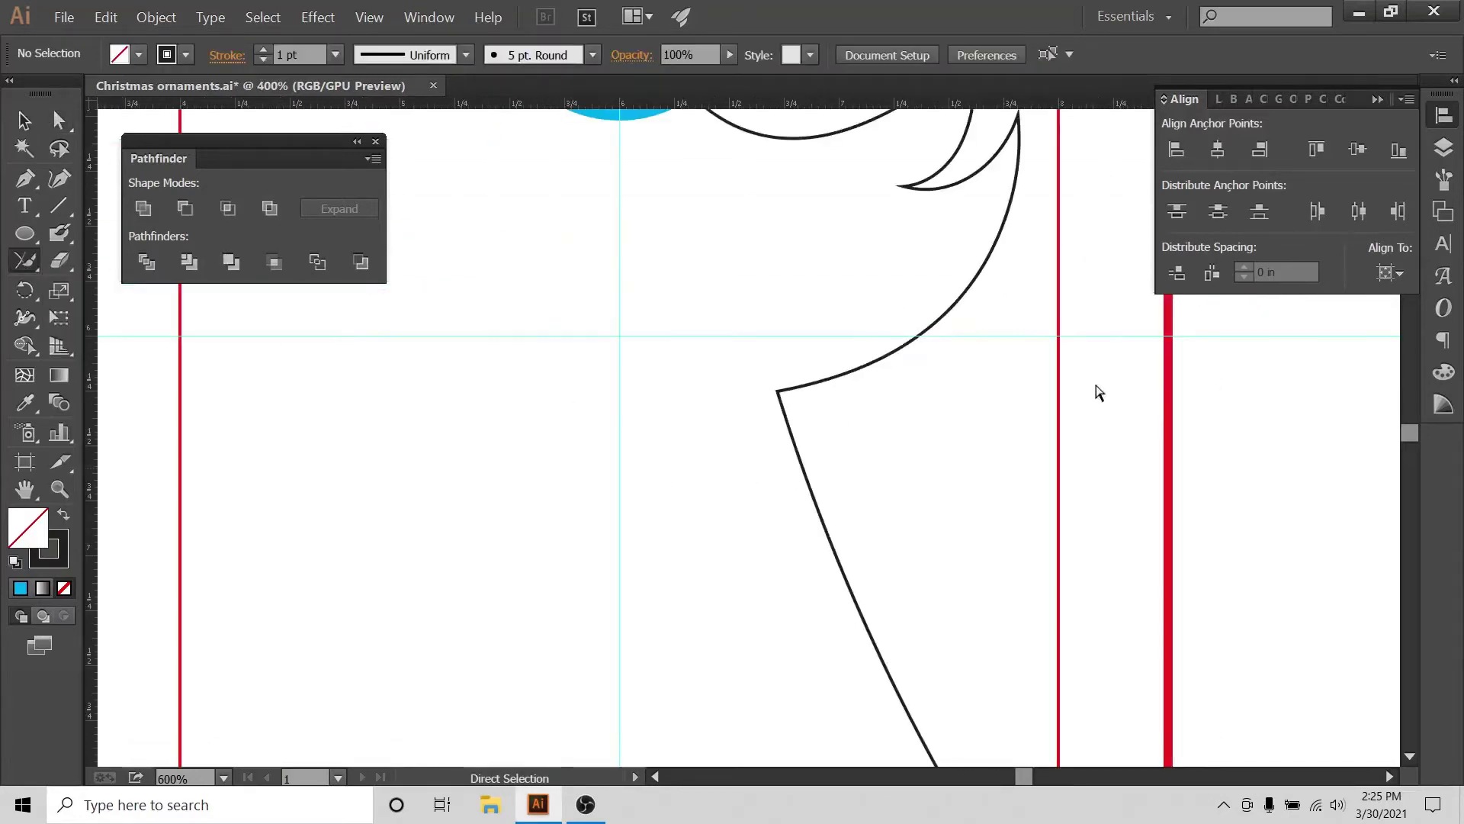
scroll(1098, 392, "up", 5)
scroll(1093, 411, "down", 3)
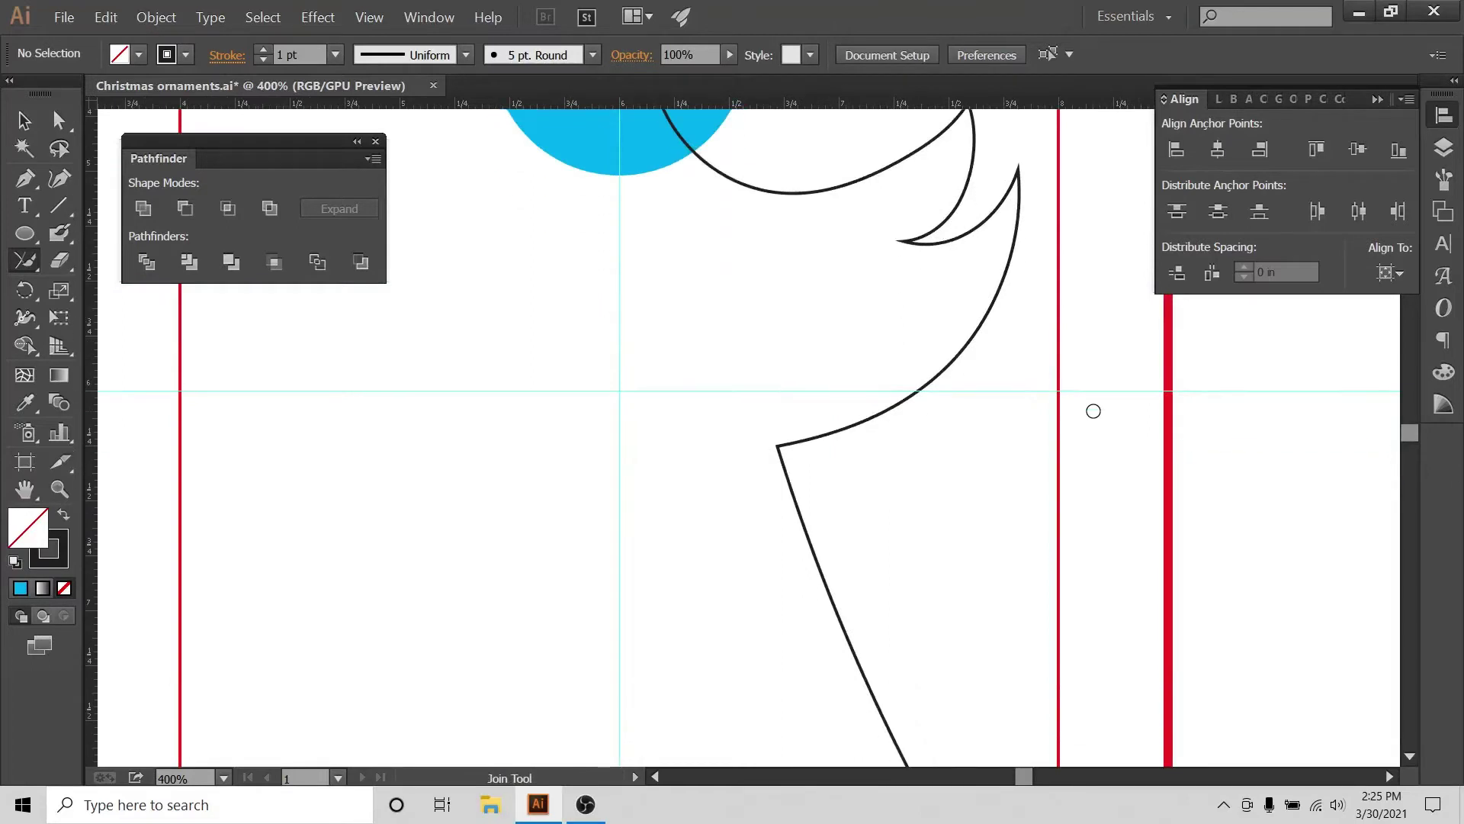
scroll(933, 472, "down", 6)
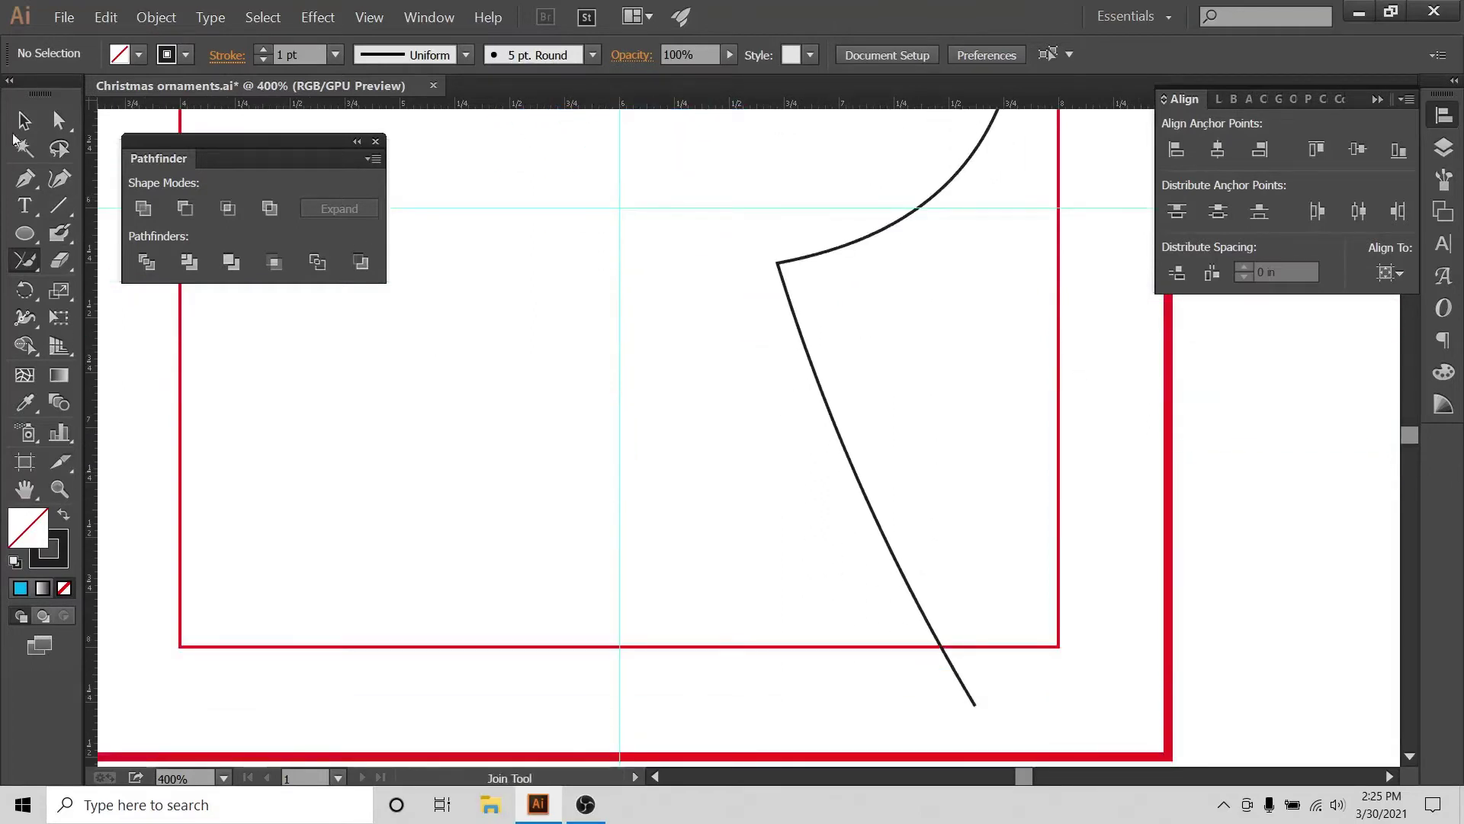
- Reflect a copy of the joined outline across a vertical axis and move it opposite the original, on the other side of the centre guide
left_click(24, 122)
key("ctrl+minus")
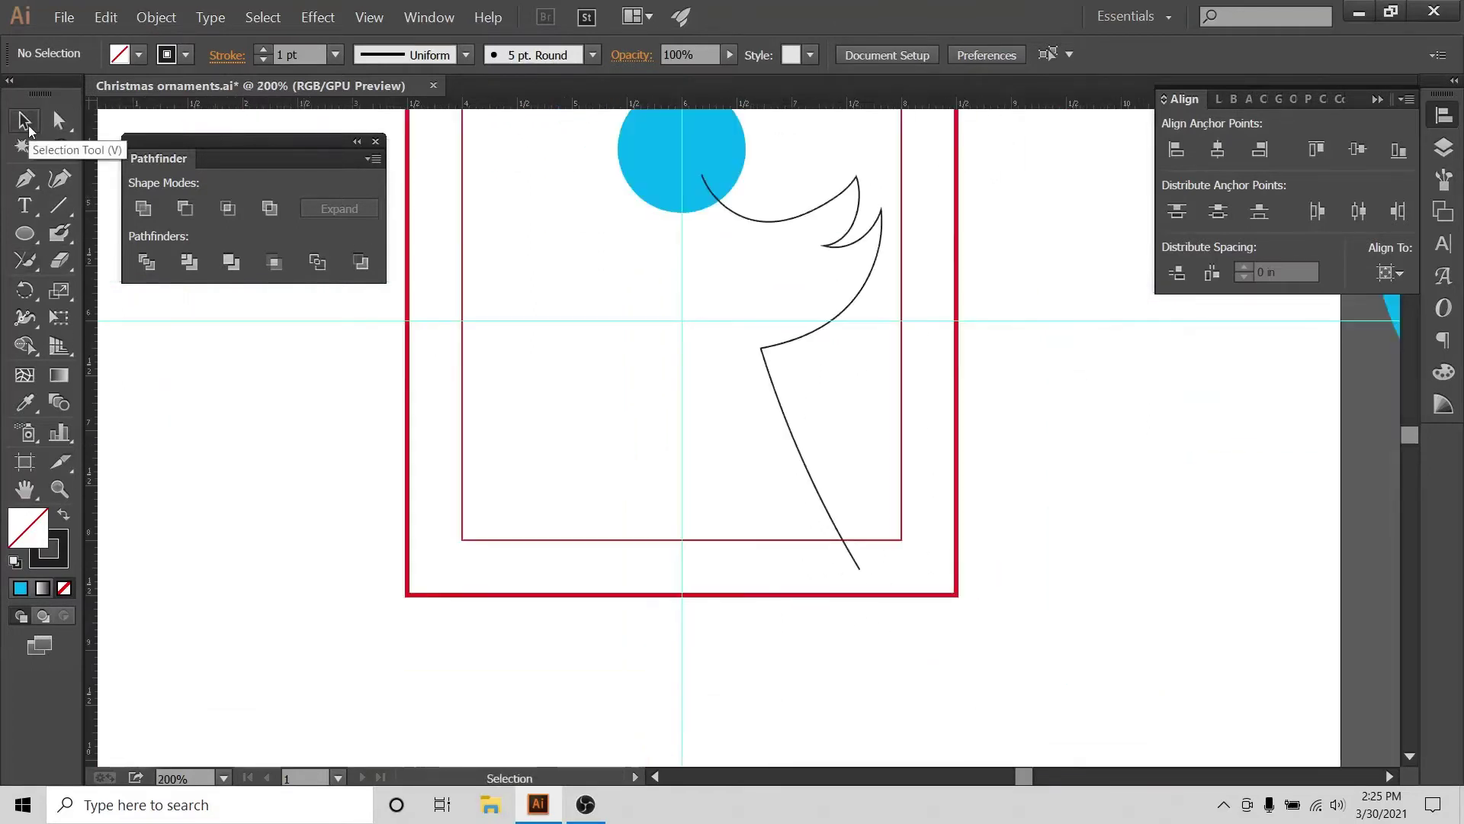
scroll(568, 318, "up", 3)
left_click(876, 345)
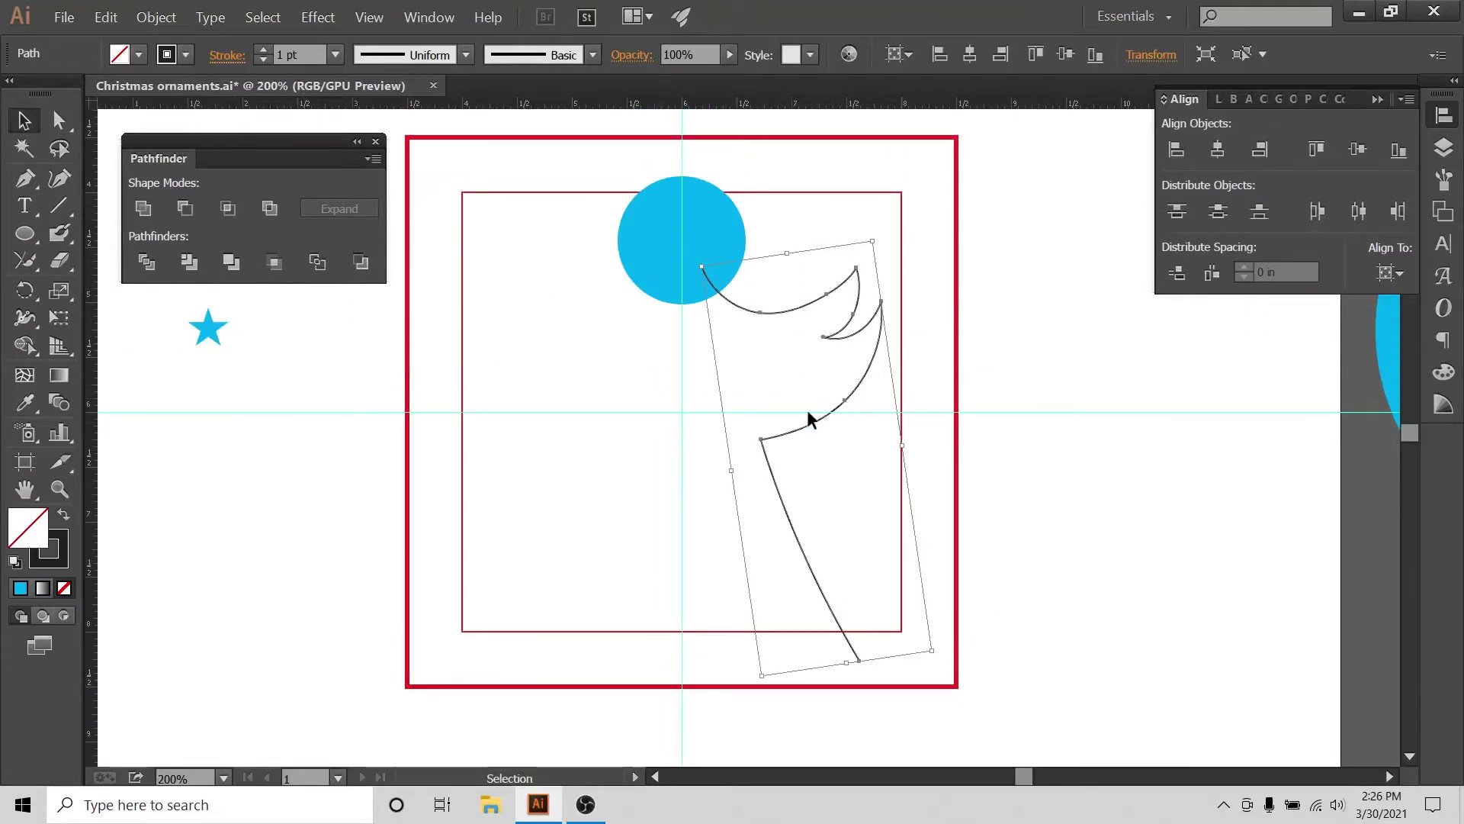
right_click(826, 414)
mouse_move(928, 632)
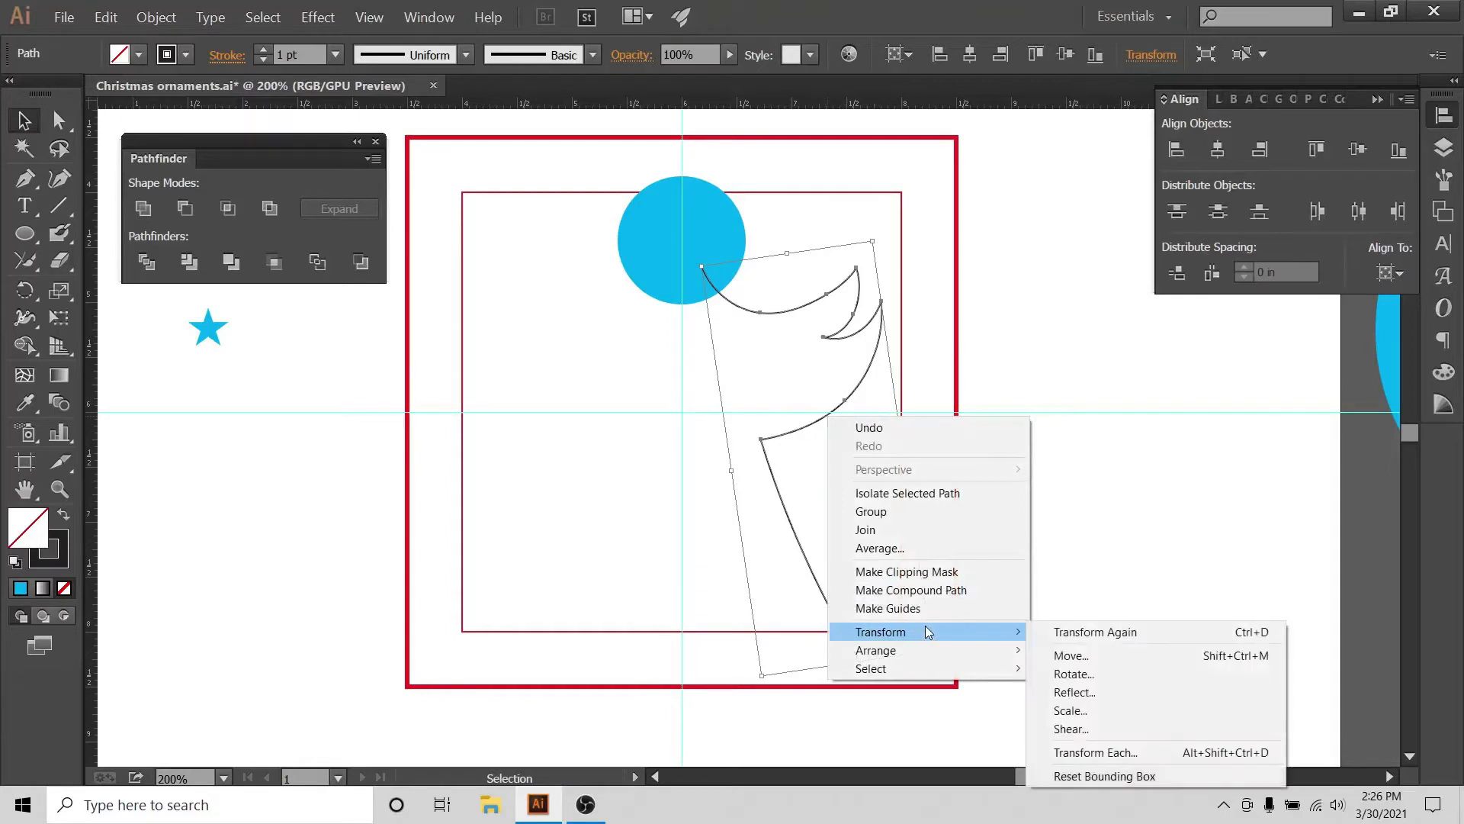
left_click(1075, 693)
left_click(1039, 629)
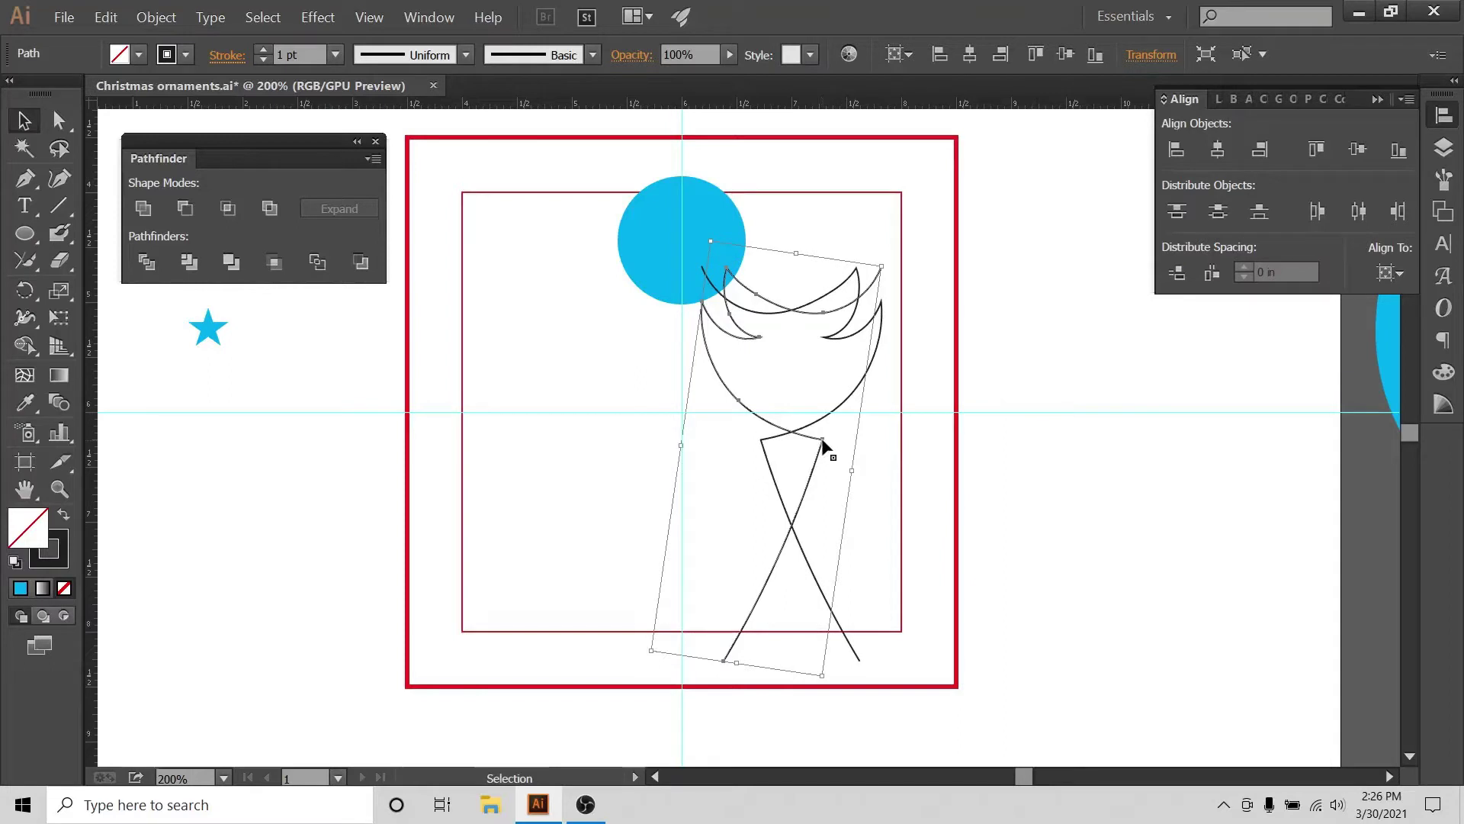
left_click_drag(822, 440, 616, 439)
left_click(1041, 448)
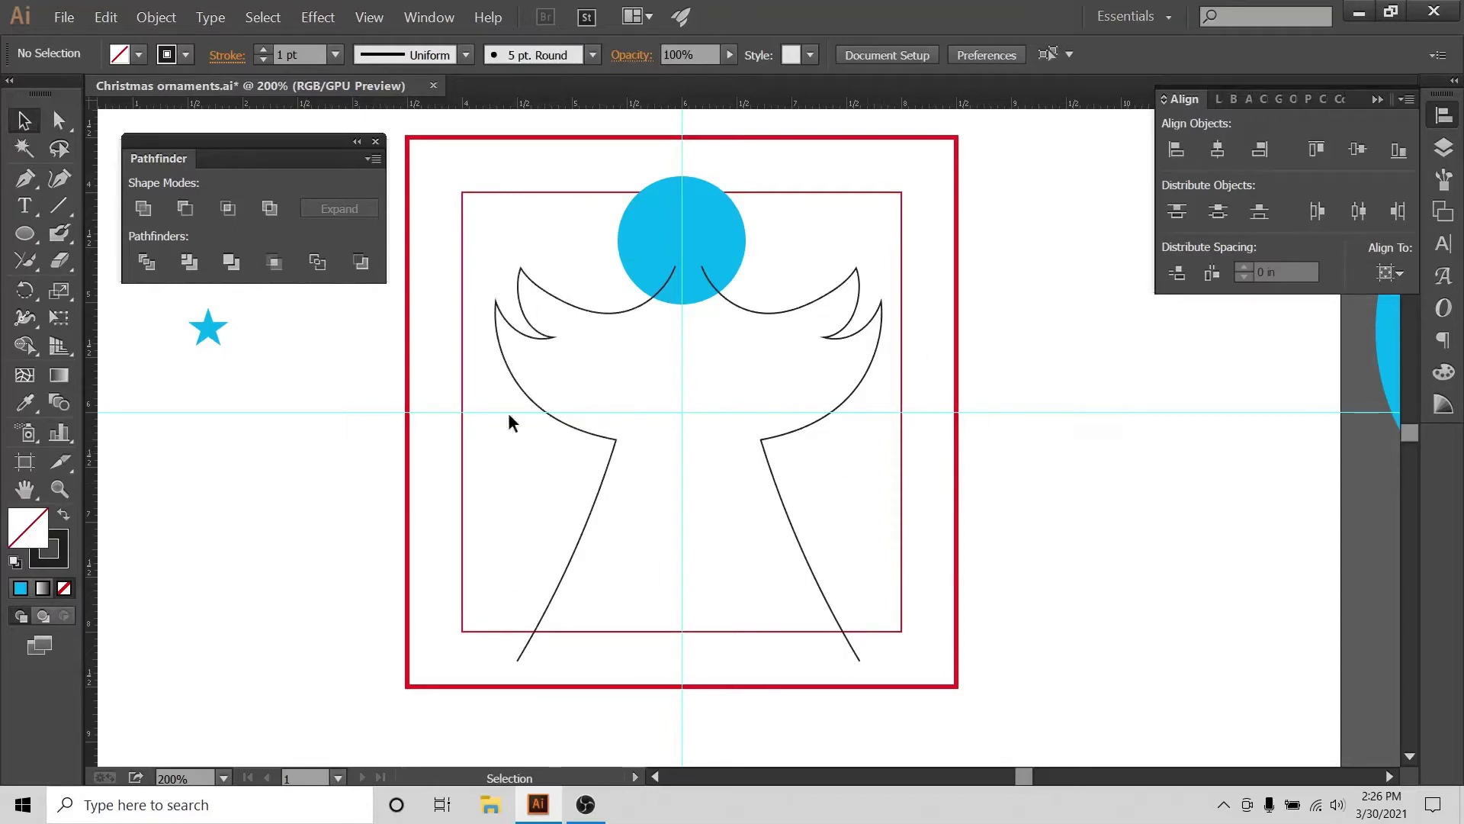
left_click_drag(476, 503, 906, 563)
left_click(1074, 538)
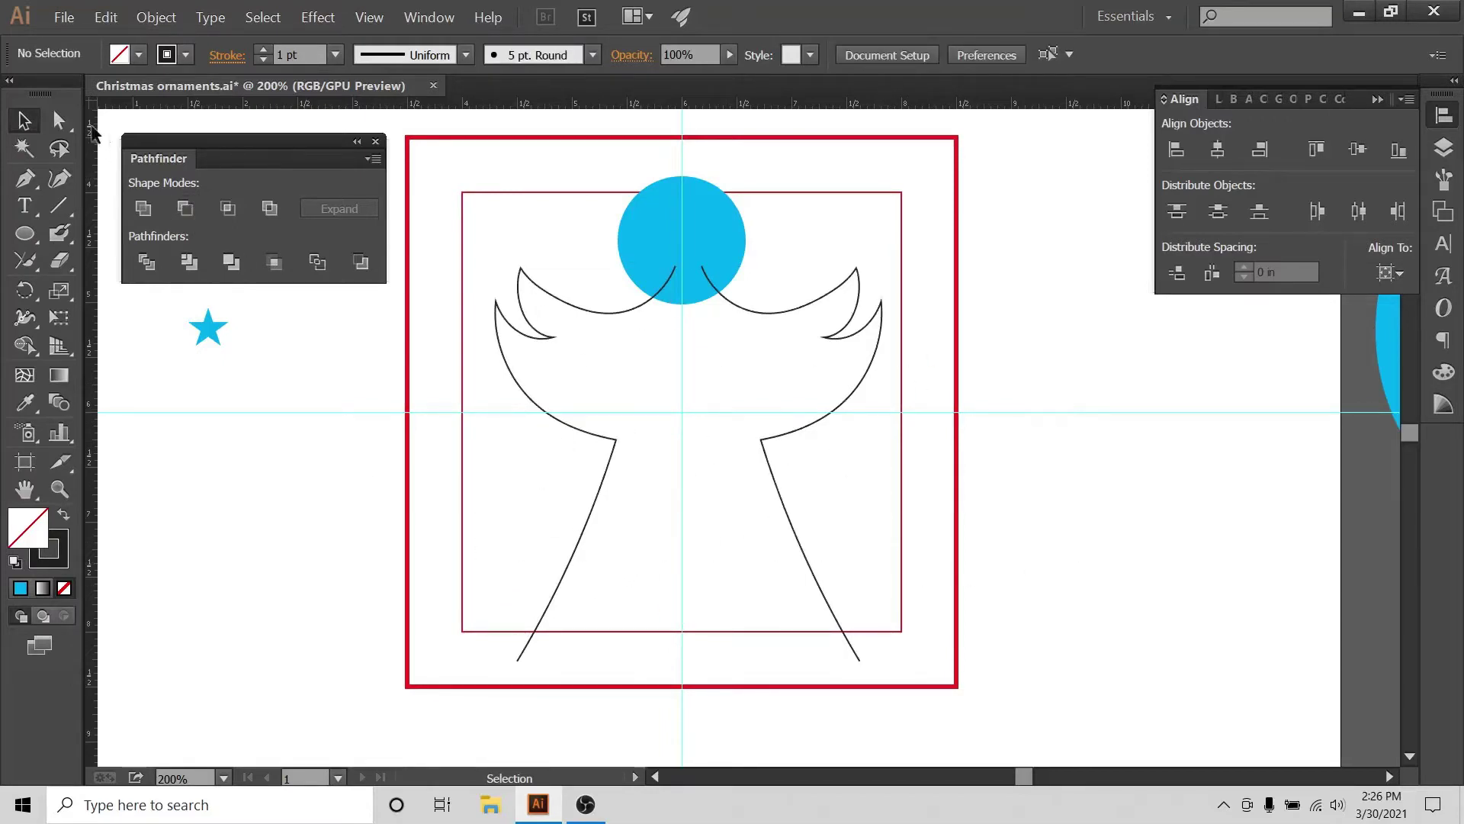
- Draw a straight base line with the Pen tool from the original outline's lower endpoint to the mirrored outline's lower endpoint
left_click(24, 180)
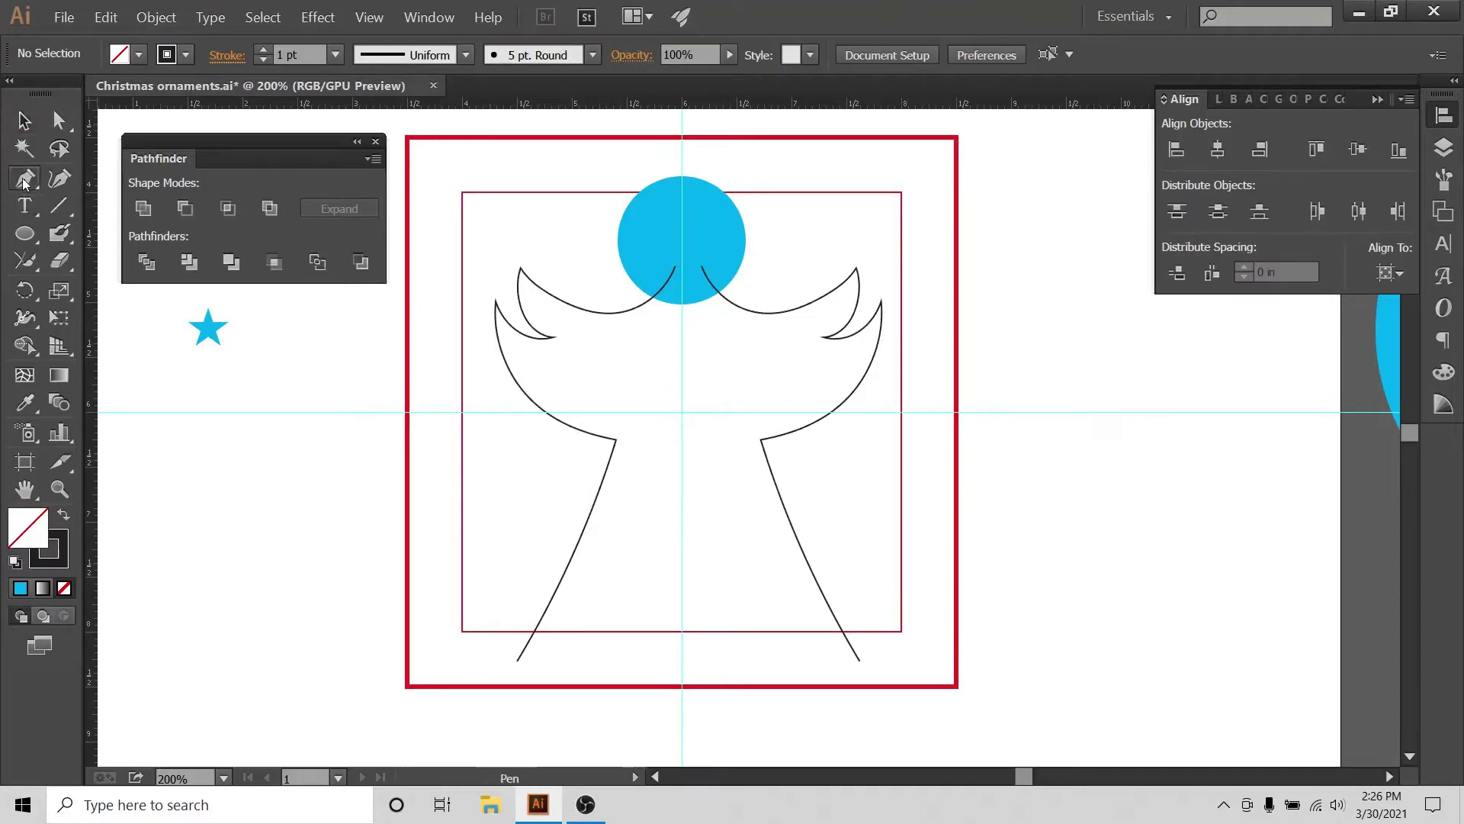
left_click(518, 661)
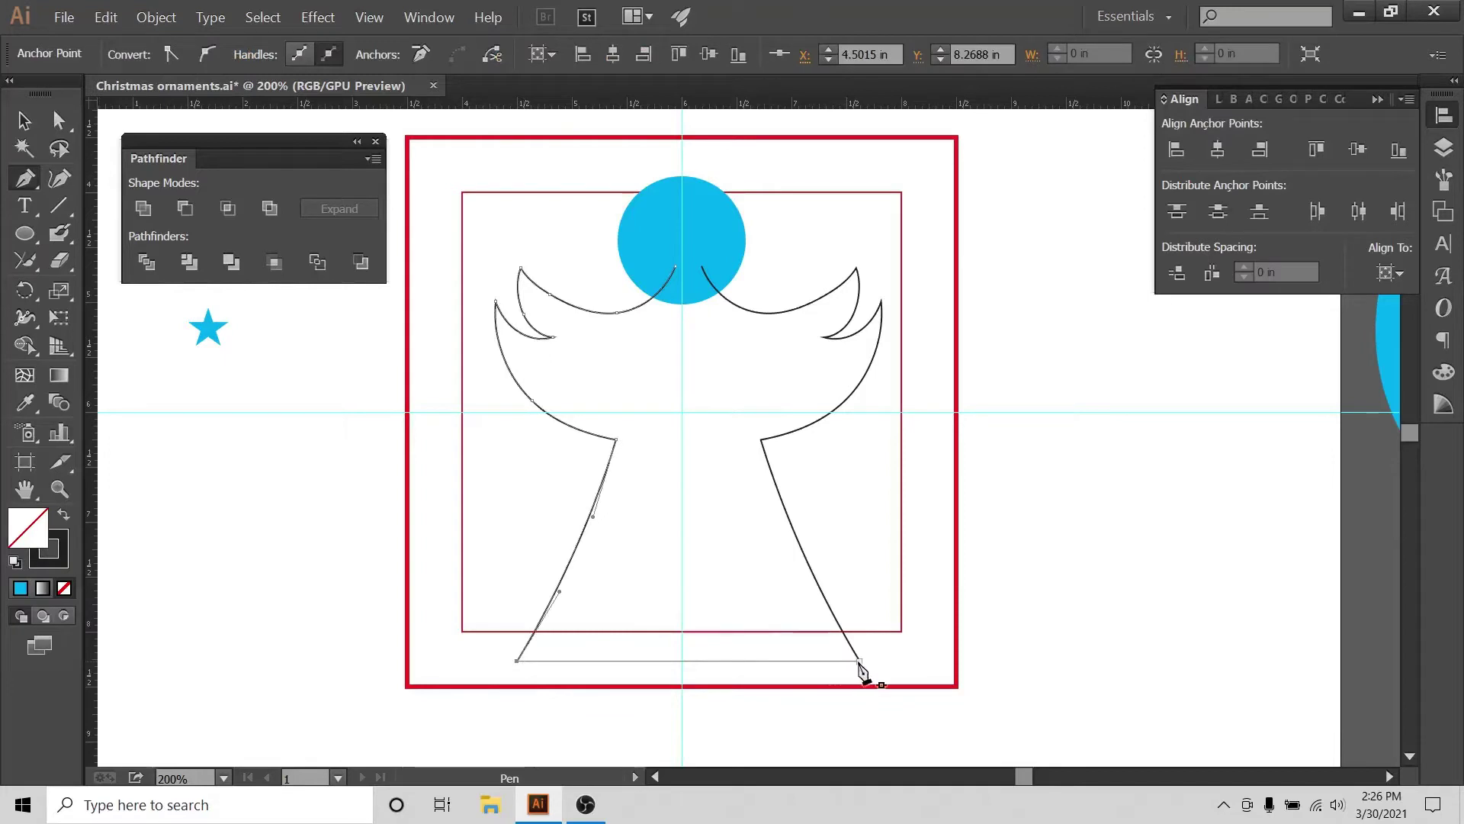
left_click_drag(860, 662, 868, 670)
key("ctrl")
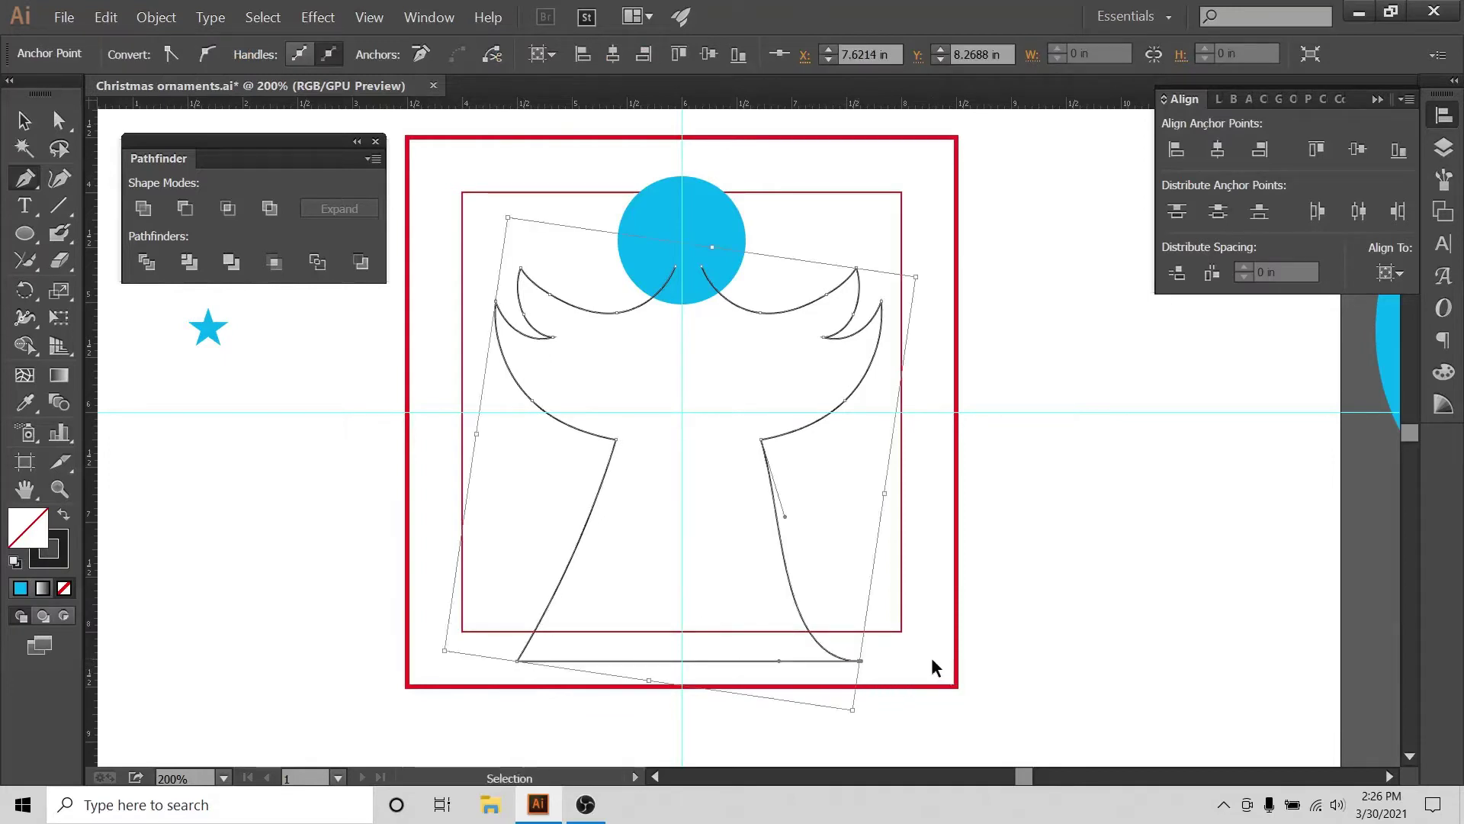
key("ctrl+z")
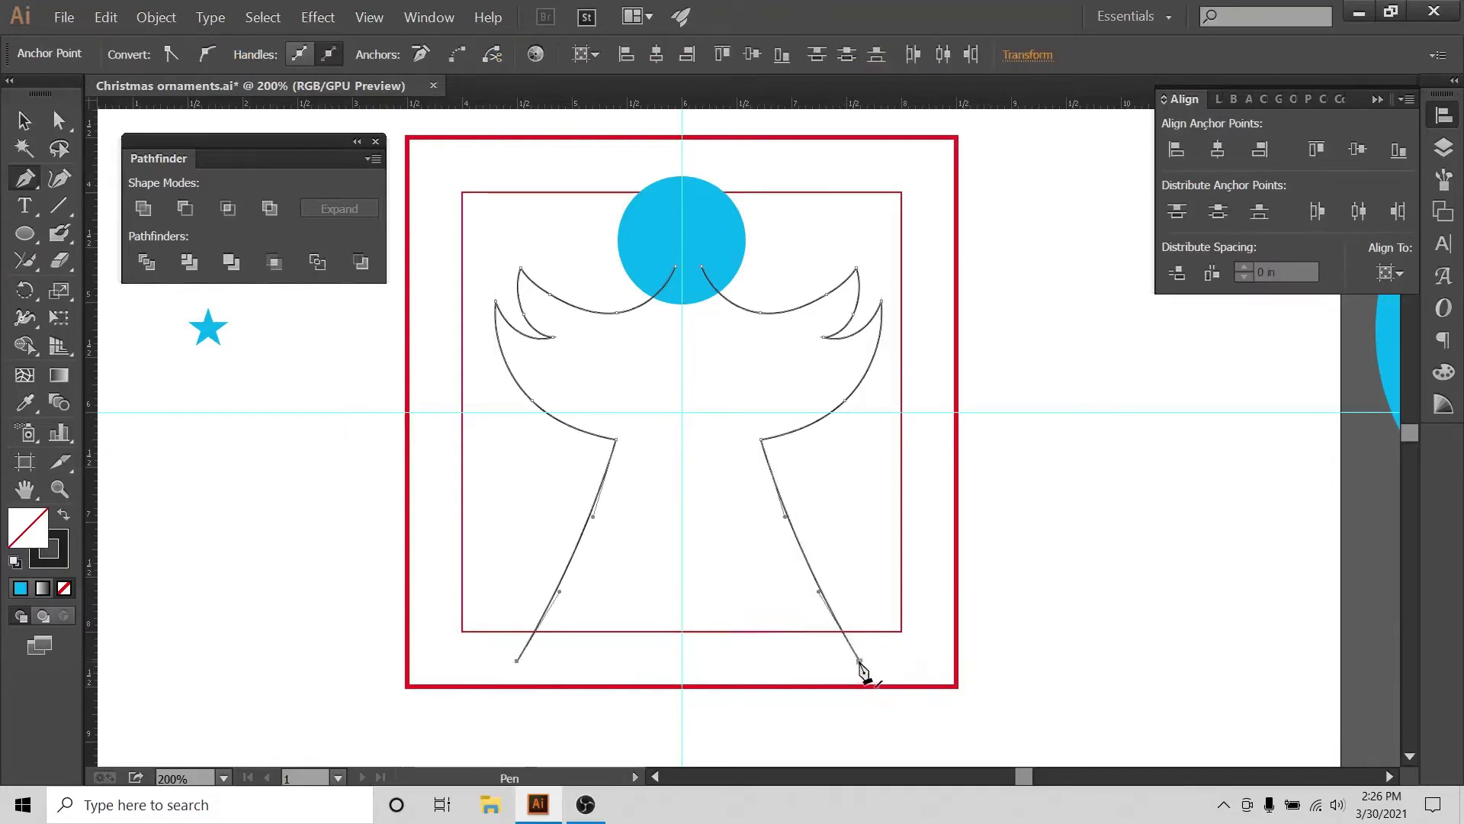
left_click(860, 663)
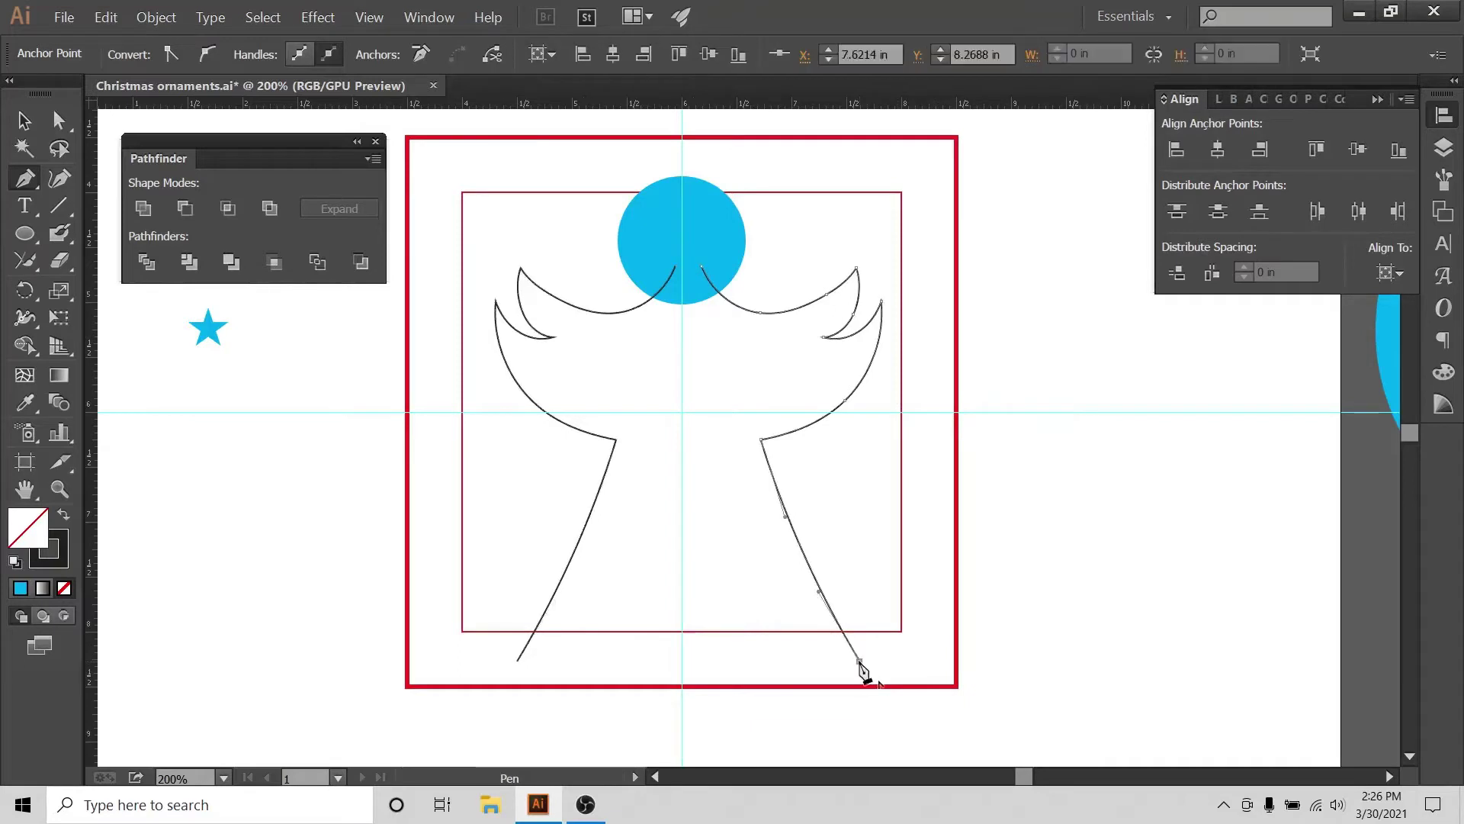
left_click(517, 662)
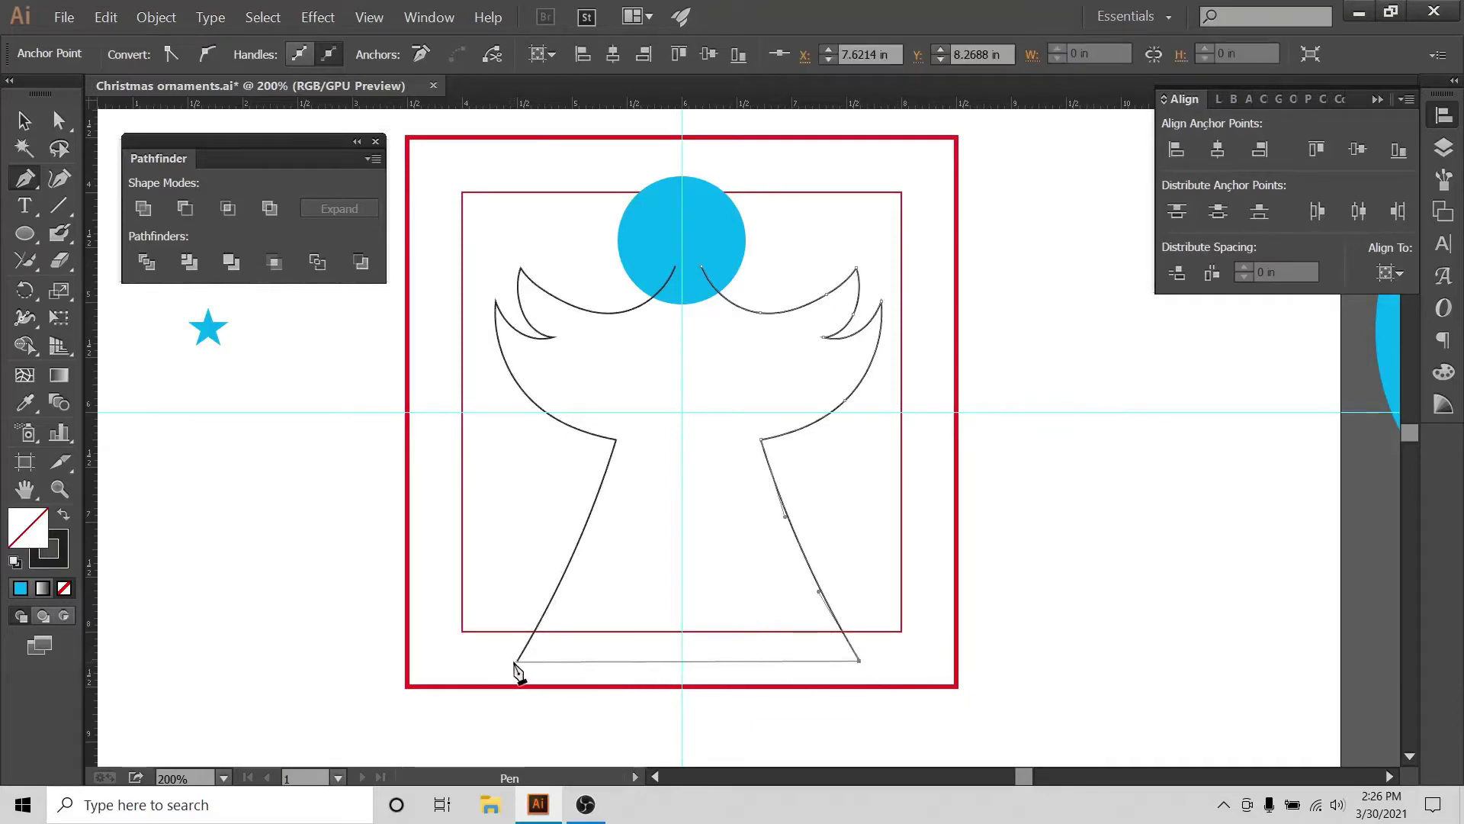
key("v")
left_click(391, 668)
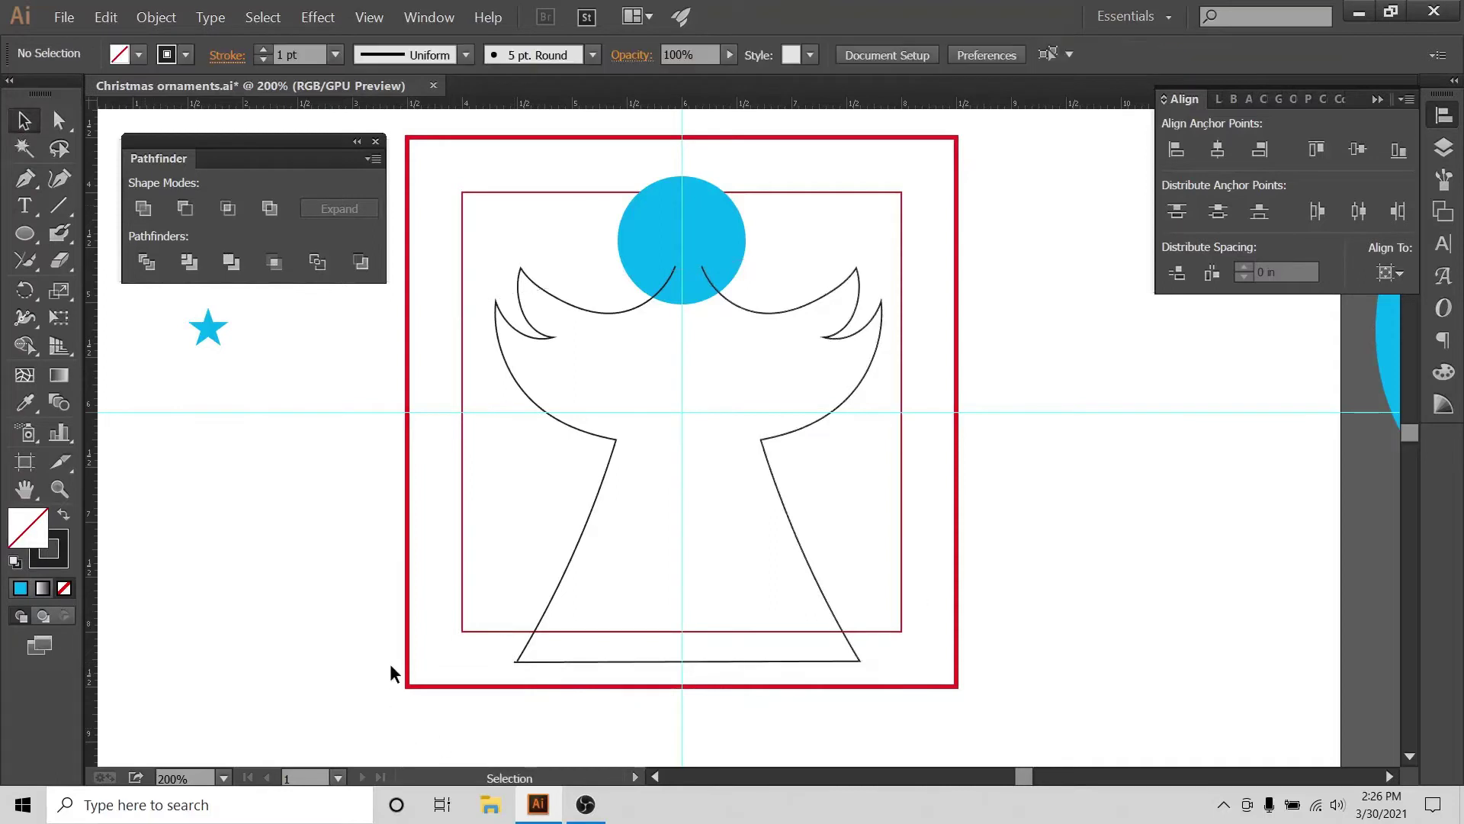
- Move the base line's left endpoint so it meets the lower end of the mirrored outline
scroll(401, 605, "down", 2)
scroll(401, 605, "up", 2)
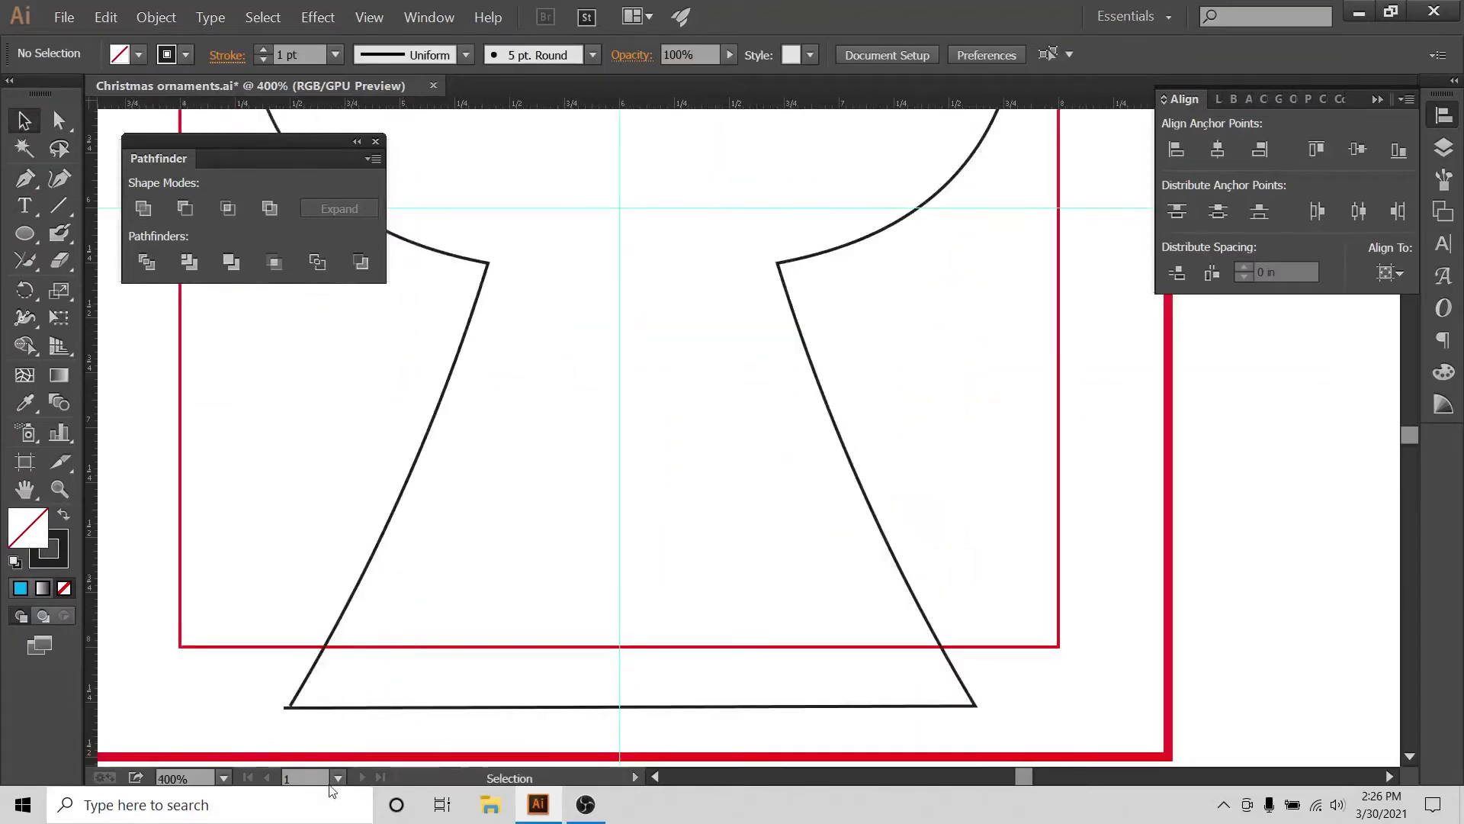
key("ctrl+plus")
scroll(473, 762, "down", 3)
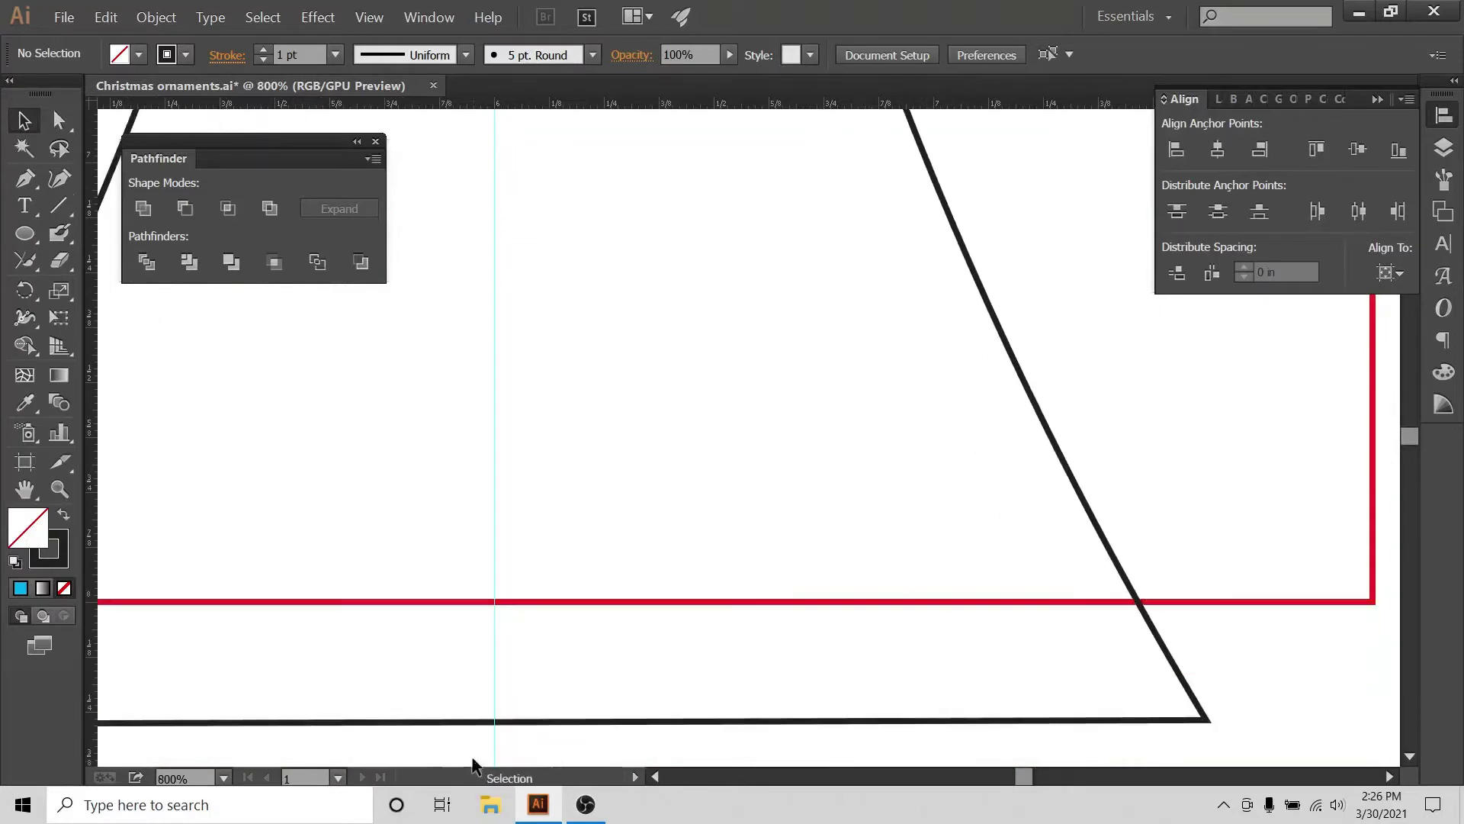
left_click(656, 776)
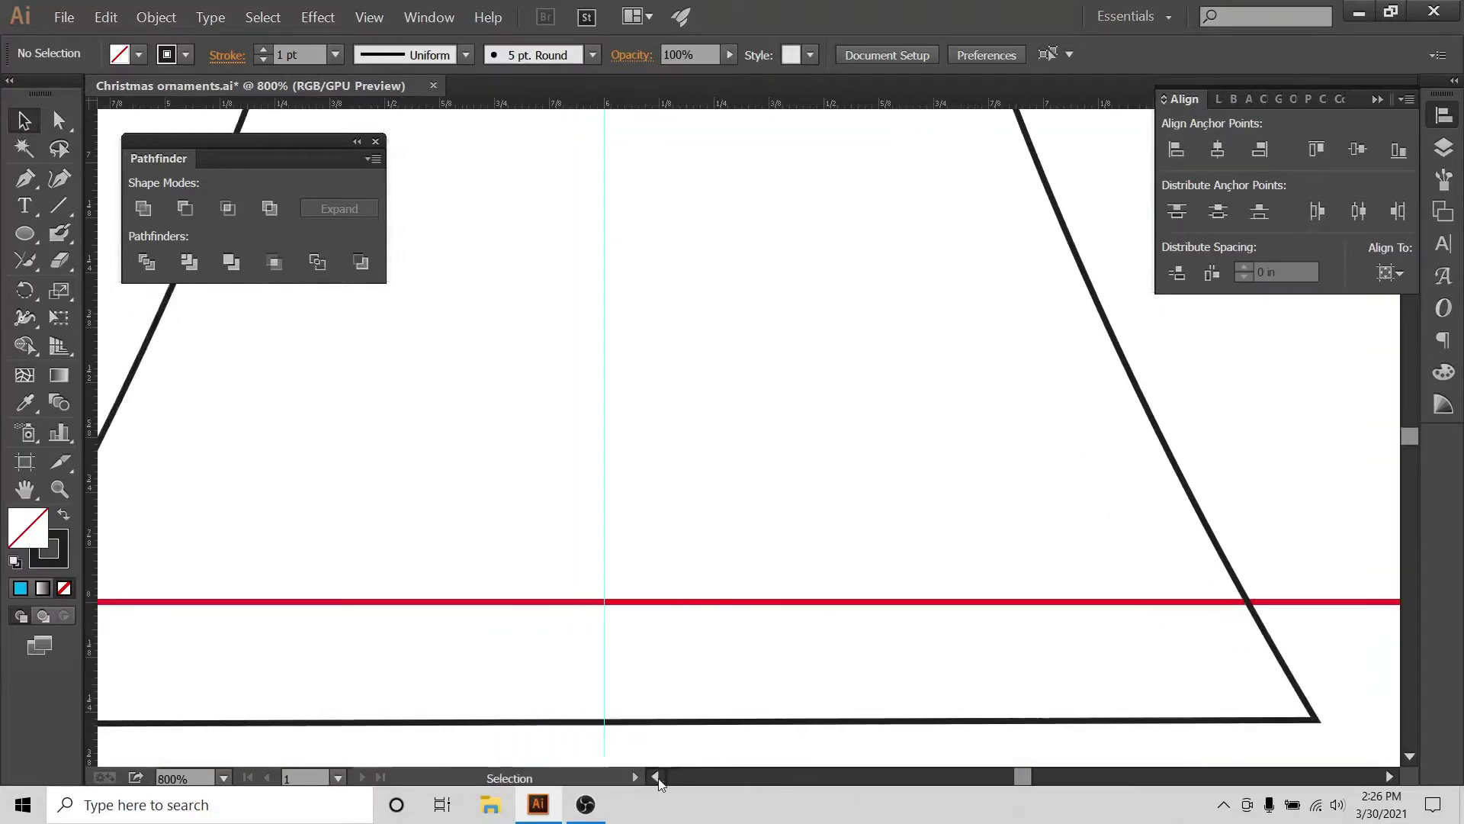
left_click(58, 120)
left_click(360, 724)
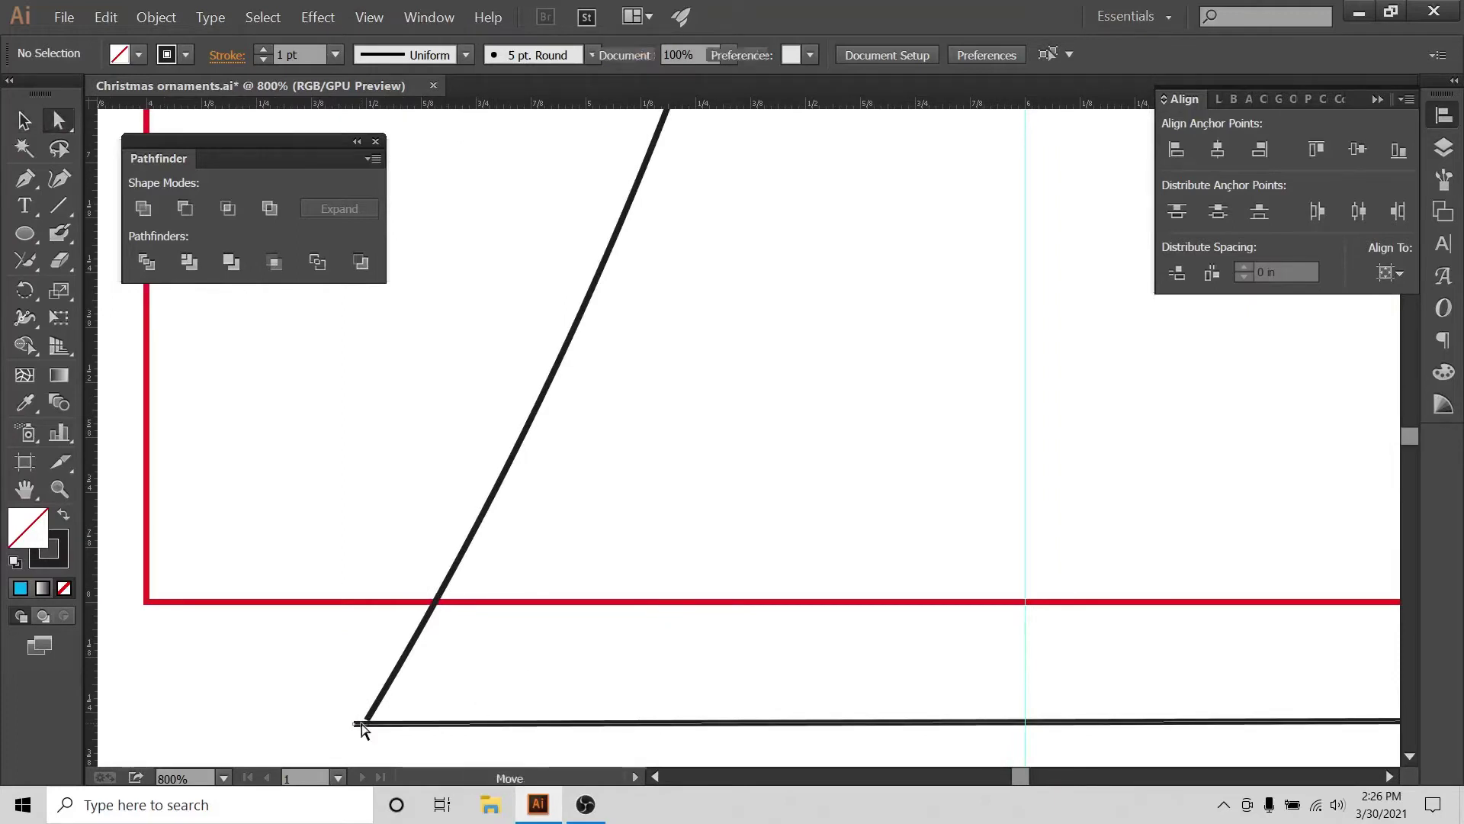
left_click_drag(355, 726, 382, 751)
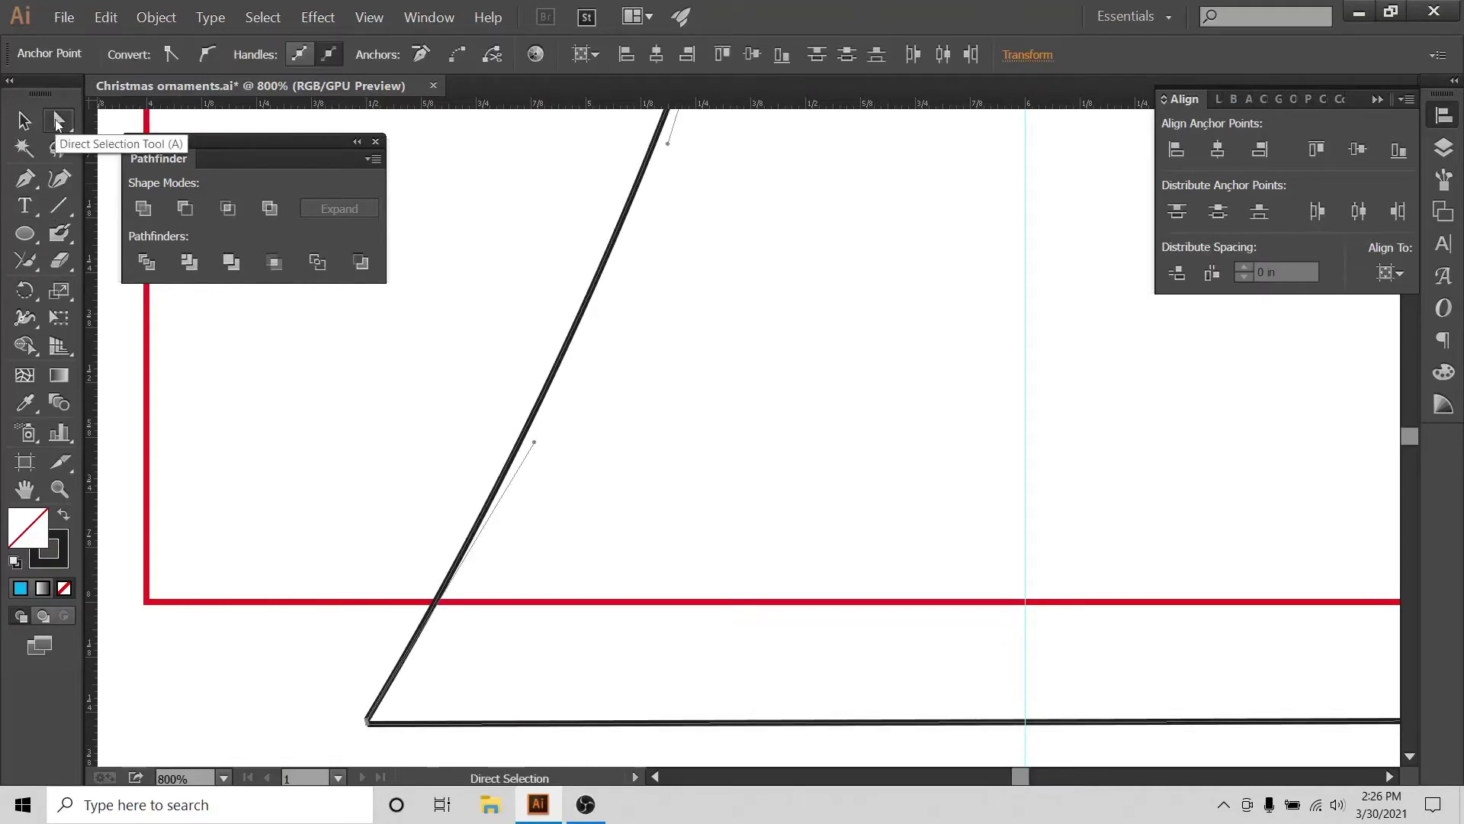
- Connect the base line and the mirrored outline at their lower-left corner with the Join tool
left_click_drag(25, 260, 122, 333)
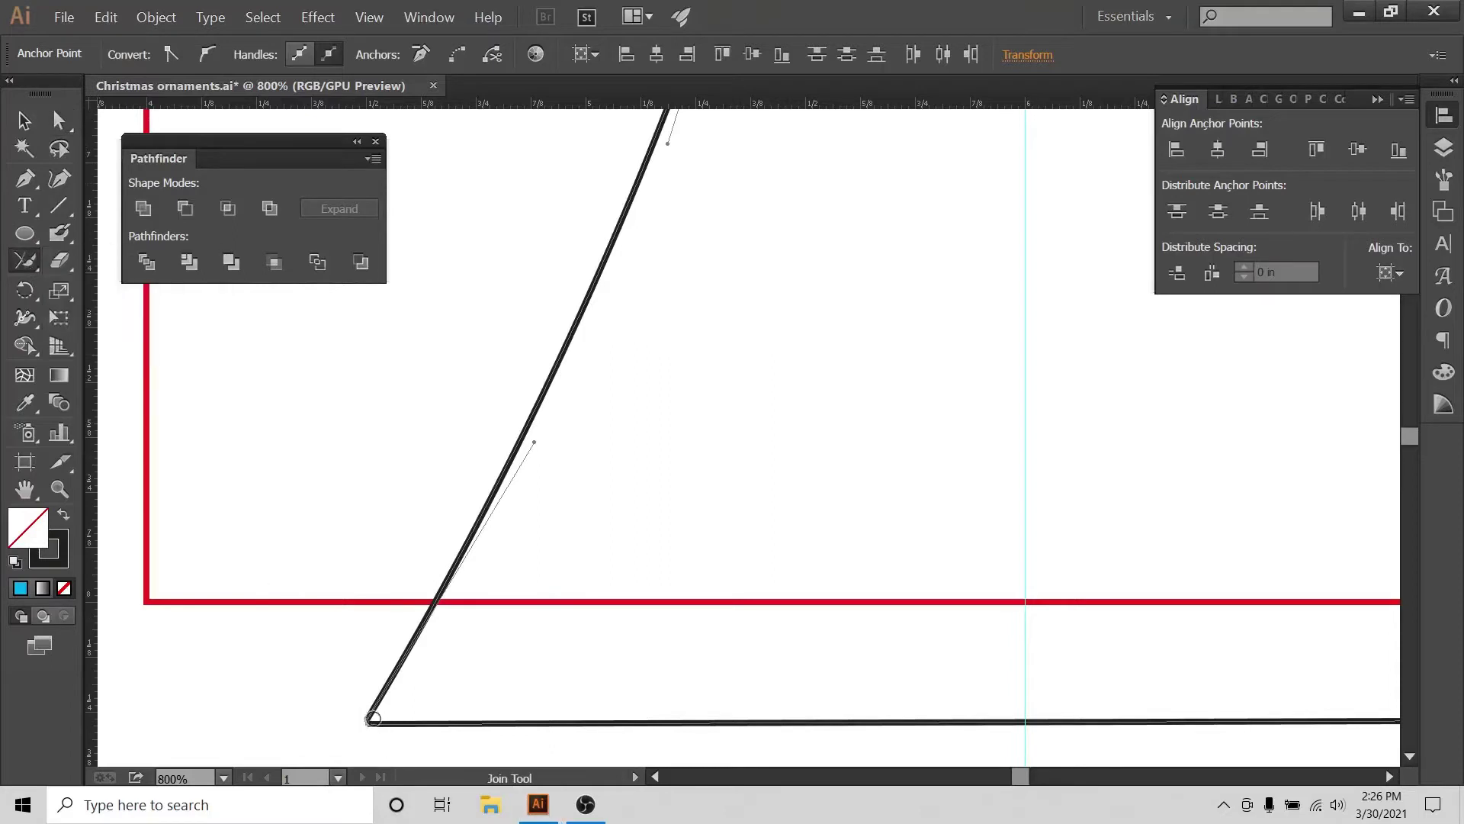
left_click_drag(372, 718, 359, 730)
left_click(59, 122)
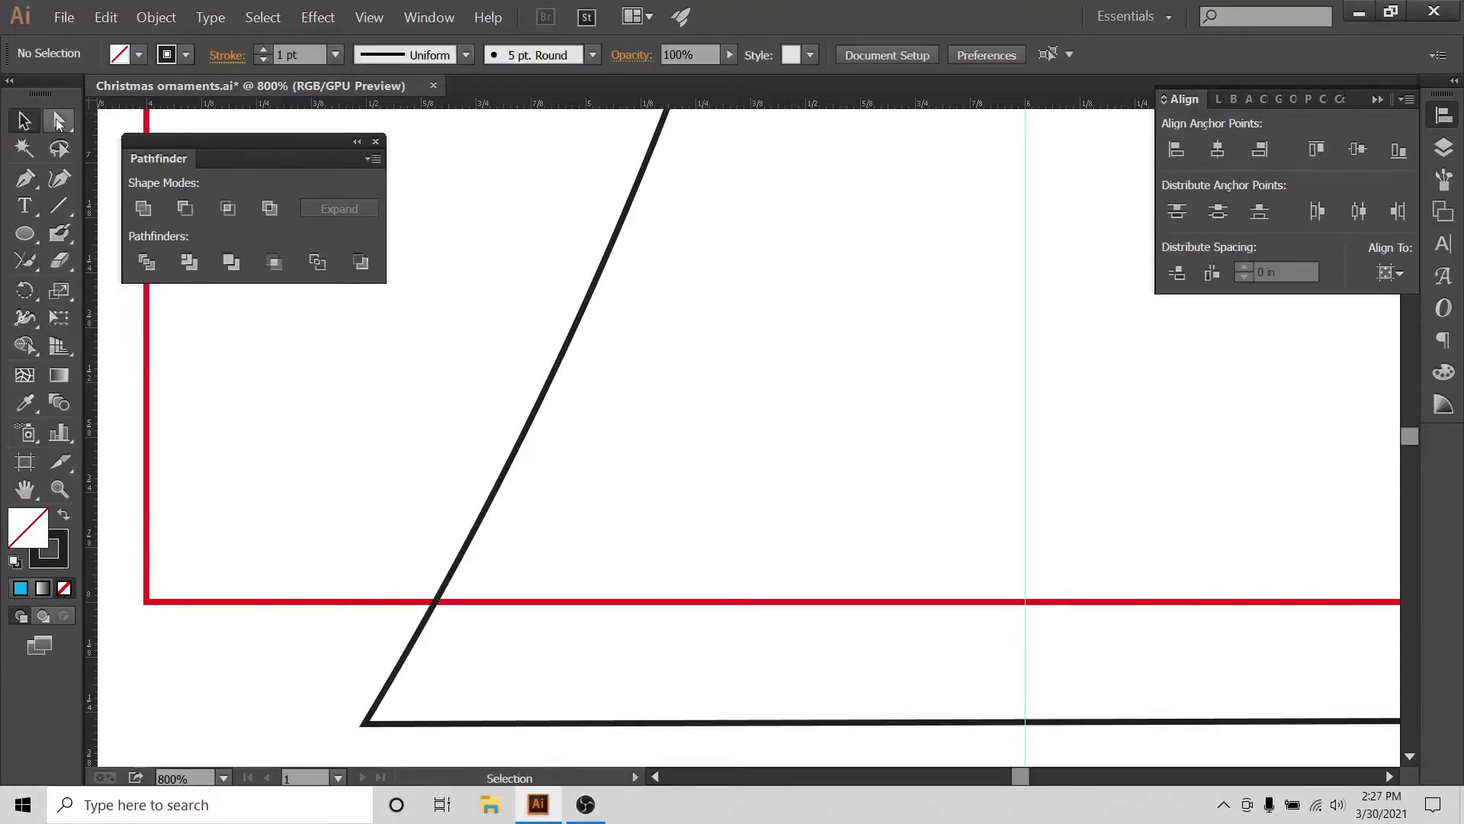
- Swap the fill and stroke of the angel body outline so it has a solid black fill and no stroke
key("ctrl+minus")
key("ctrl+minus")
key("ctrl+minus")
key("ctrl+minus")
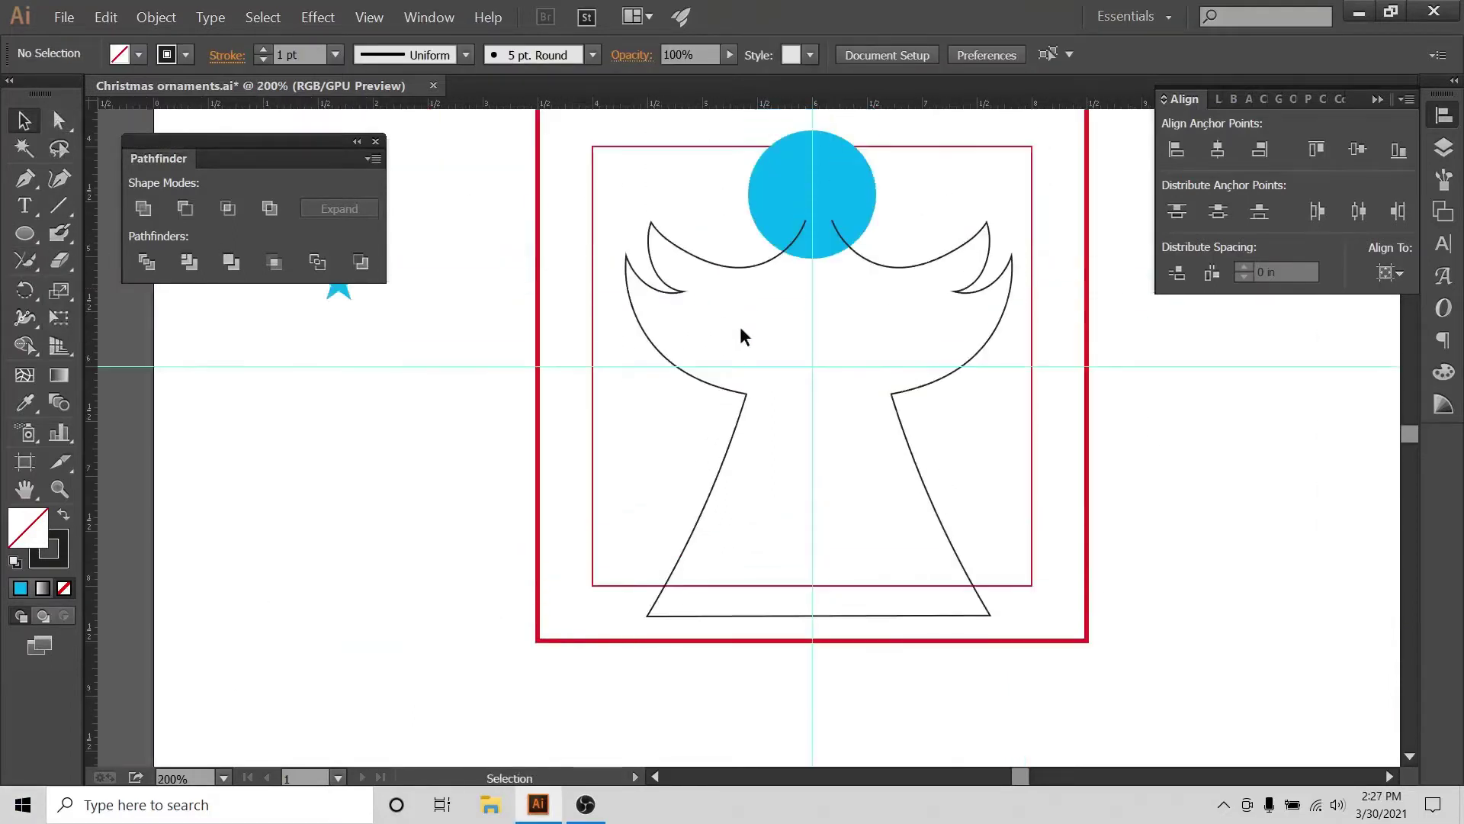
scroll(744, 336, "up", 2)
left_click_drag(1107, 503, 982, 608)
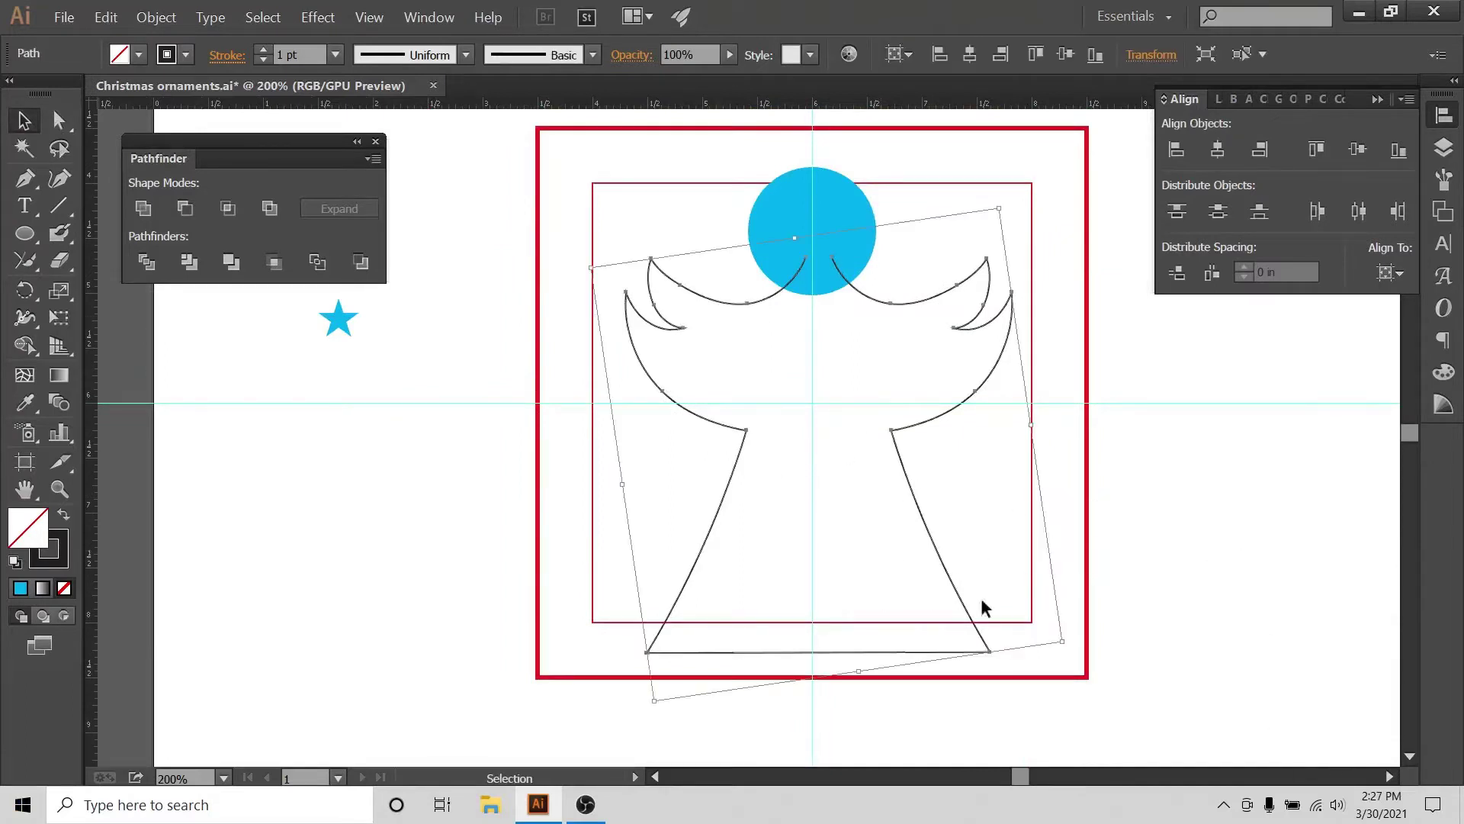
left_click(61, 516)
left_click(457, 507)
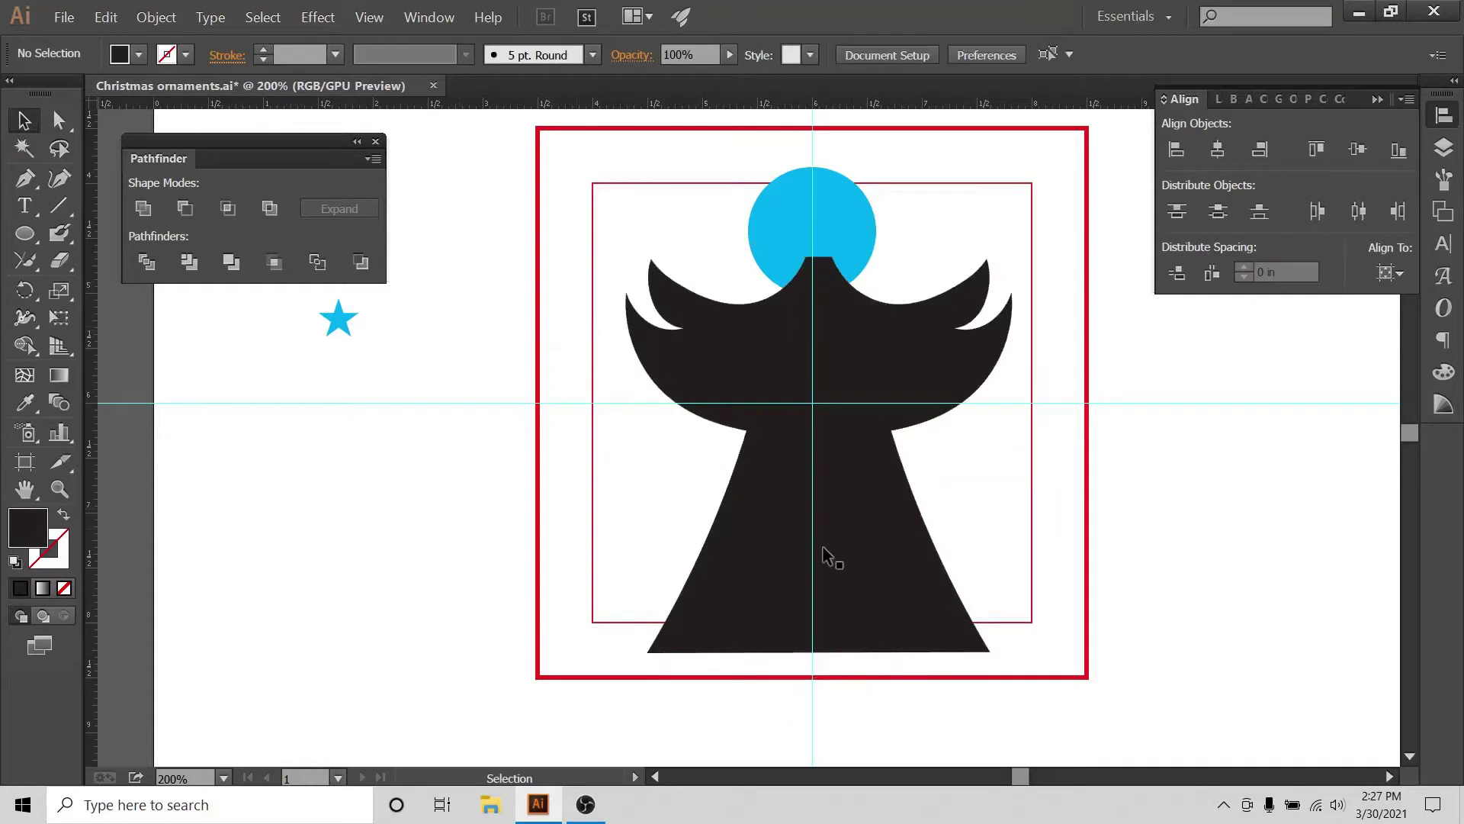
- Scale the black angel body down slightly and nudge it up until its base sits just inside the inner box
left_click(930, 594)
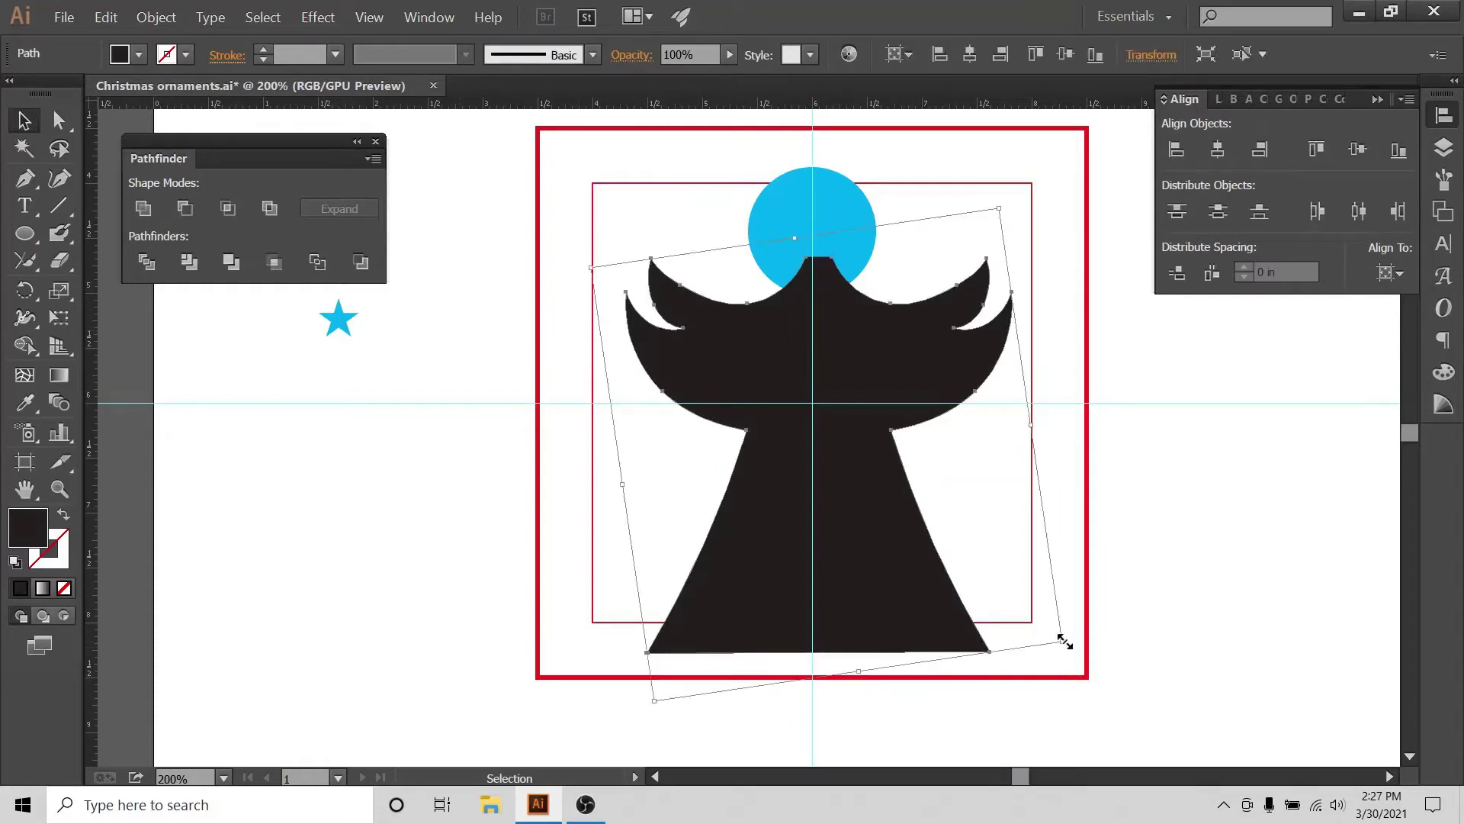
left_click_drag(1065, 642, 1037, 619)
left_click(1047, 515)
left_click(927, 597)
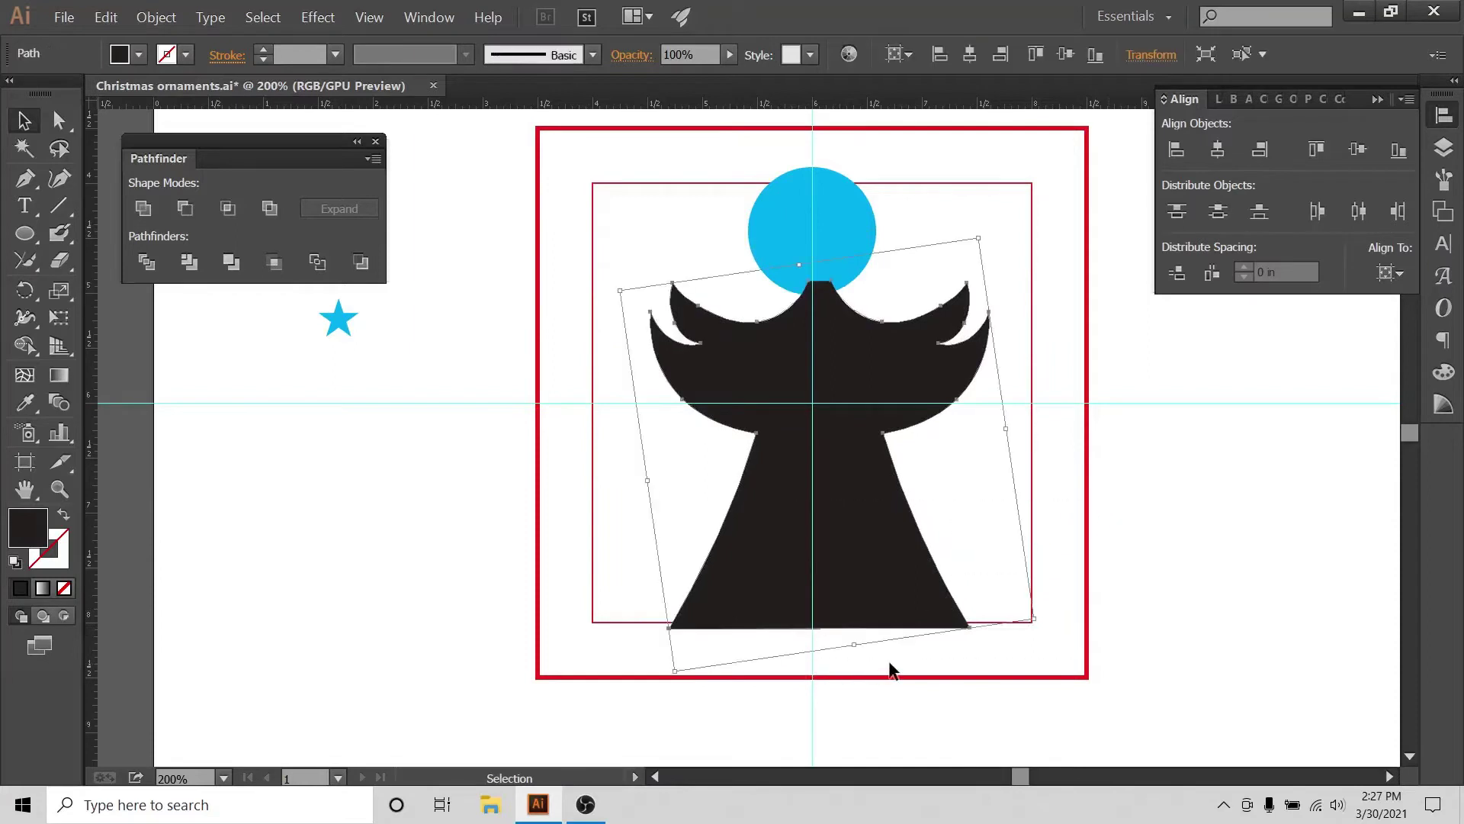
key("Up")
key("Up")
key("Up")
key("Up")
key("Up")
key("Up")
key("Up")
- Centre the circle and the angel body horizontally on the artboard
left_click_drag(930, 151, 589, 605)
left_click(1390, 272)
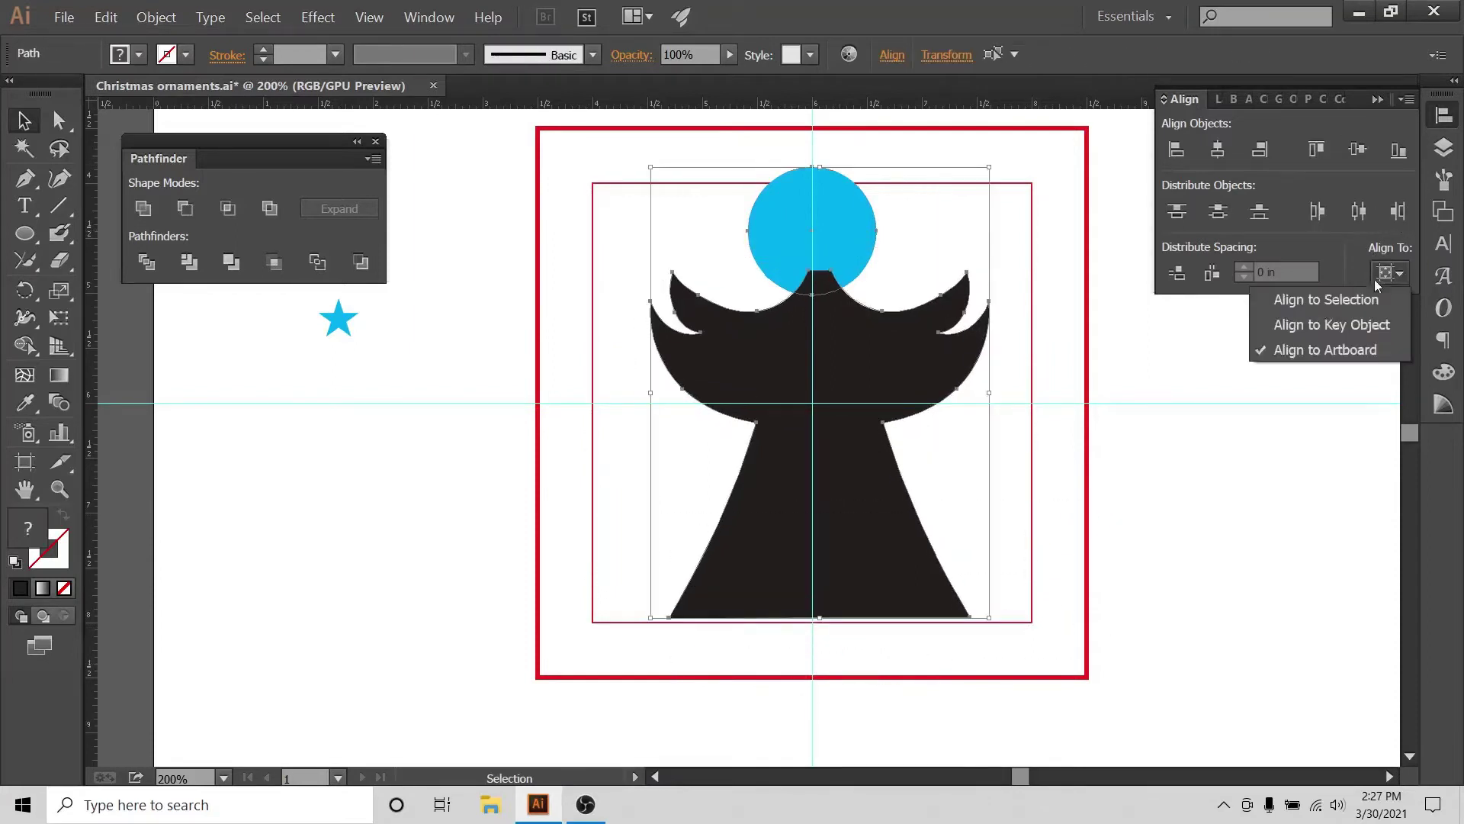
left_click(1227, 151)
left_click(839, 144)
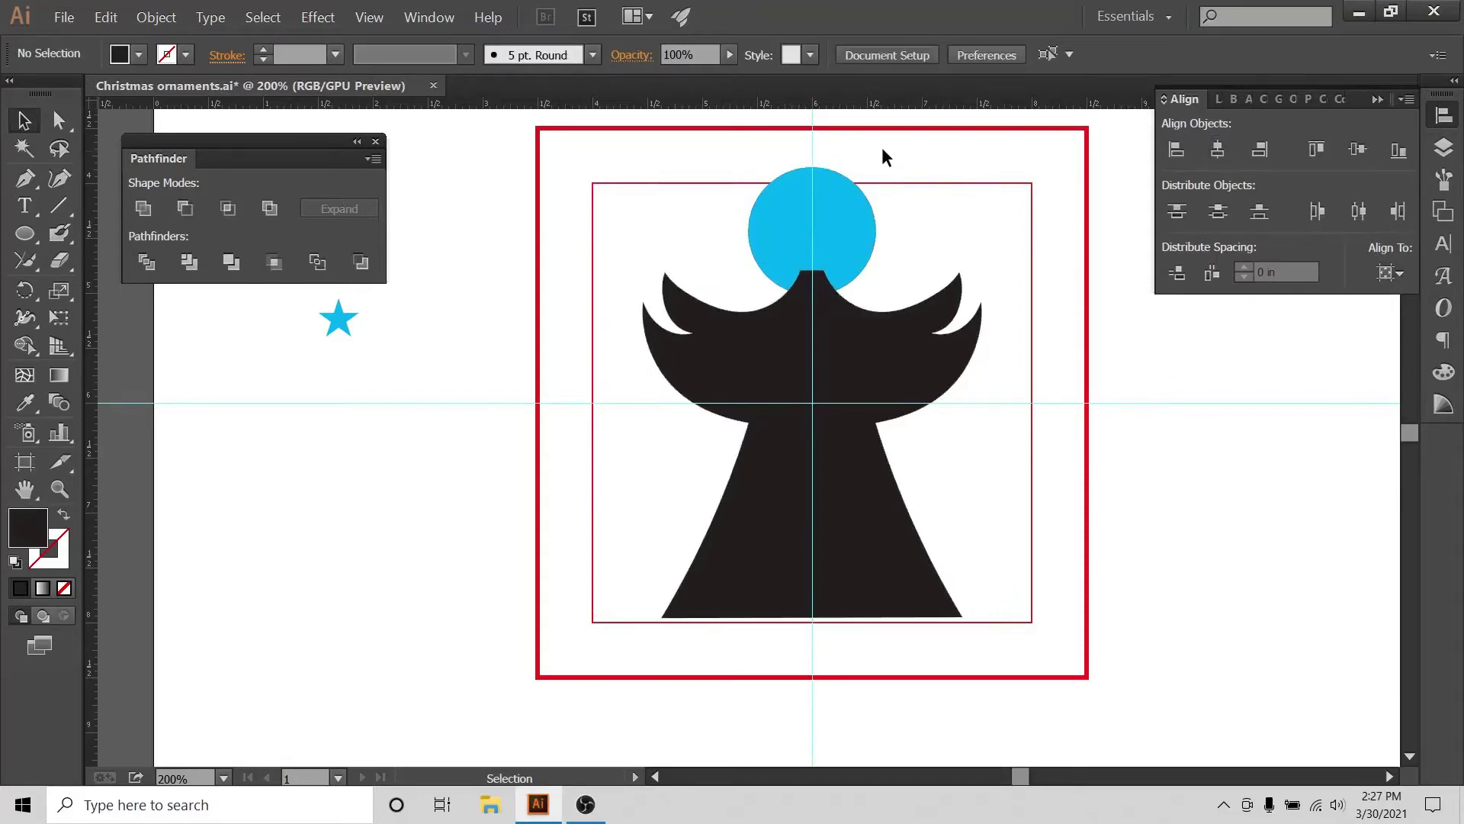
- Expand the circle and the angel body and unite them into a single shape
left_click_drag(883, 153, 690, 366)
left_click(157, 17)
left_click(143, 208)
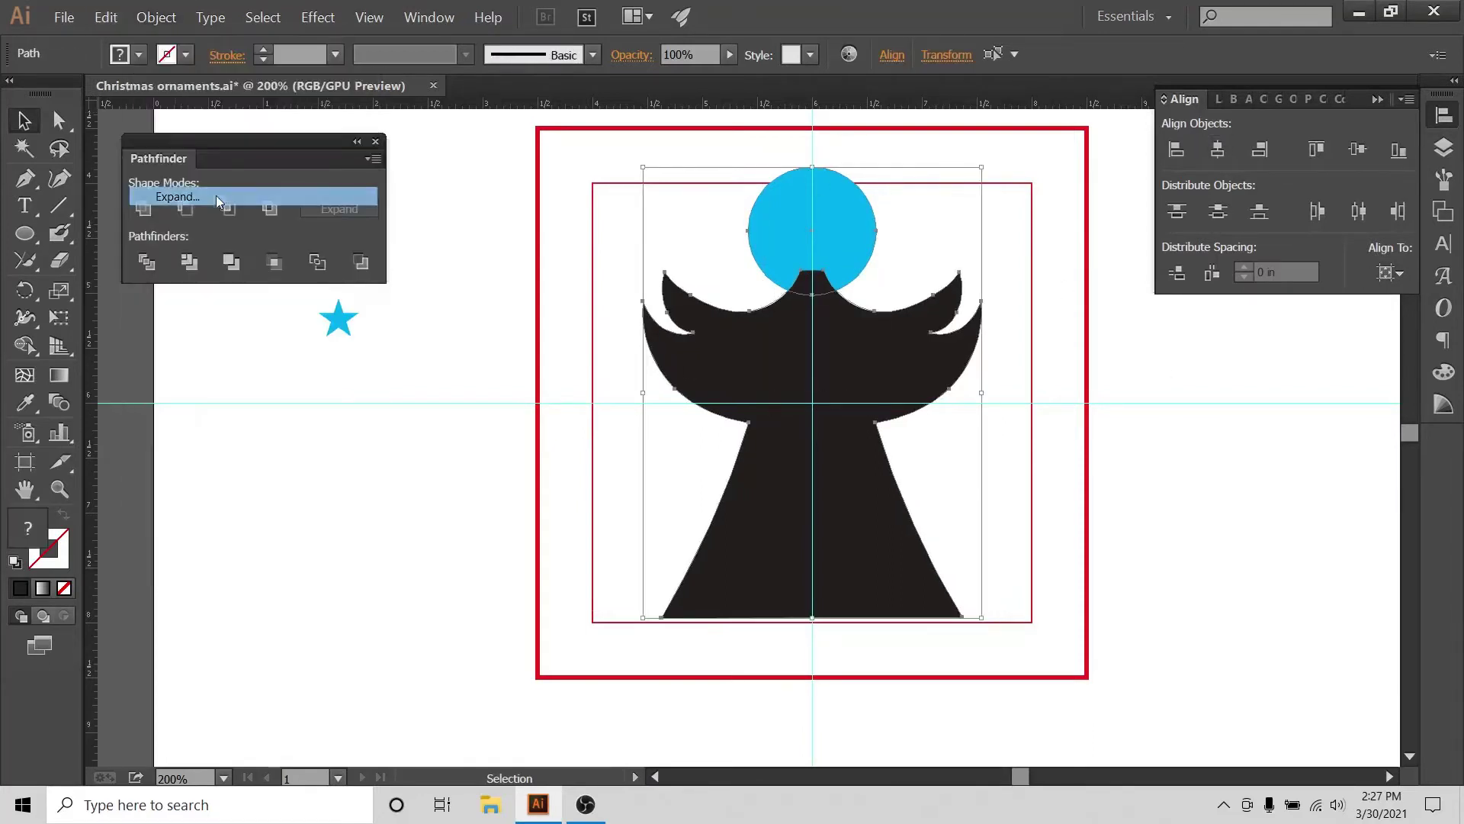
left_click(143, 208)
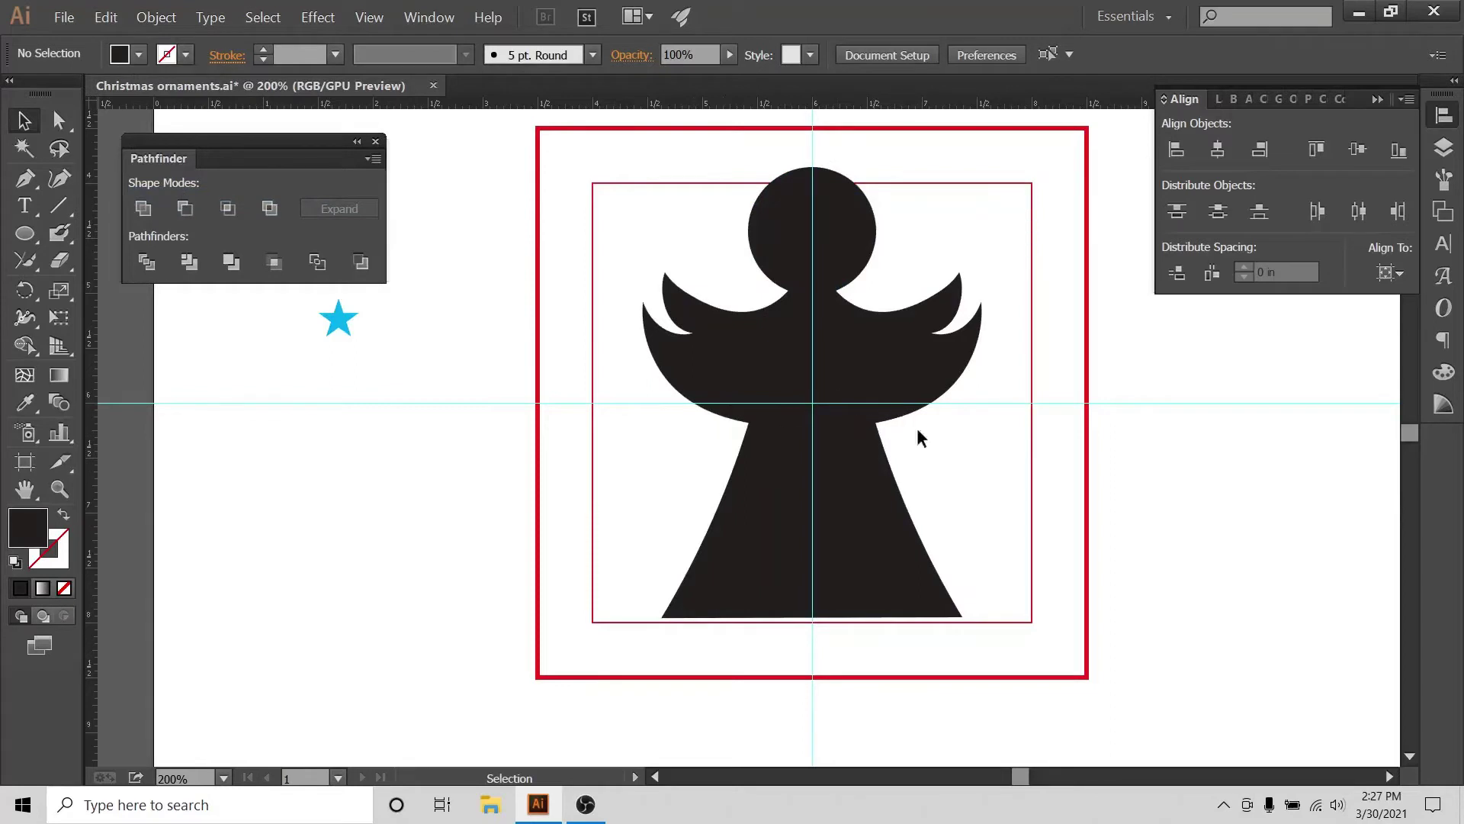
- Duplicate the small blue star and place the copy on the centre guide in the upper part of the angel's head
scroll(299, 529, "up", 1)
left_click(335, 361)
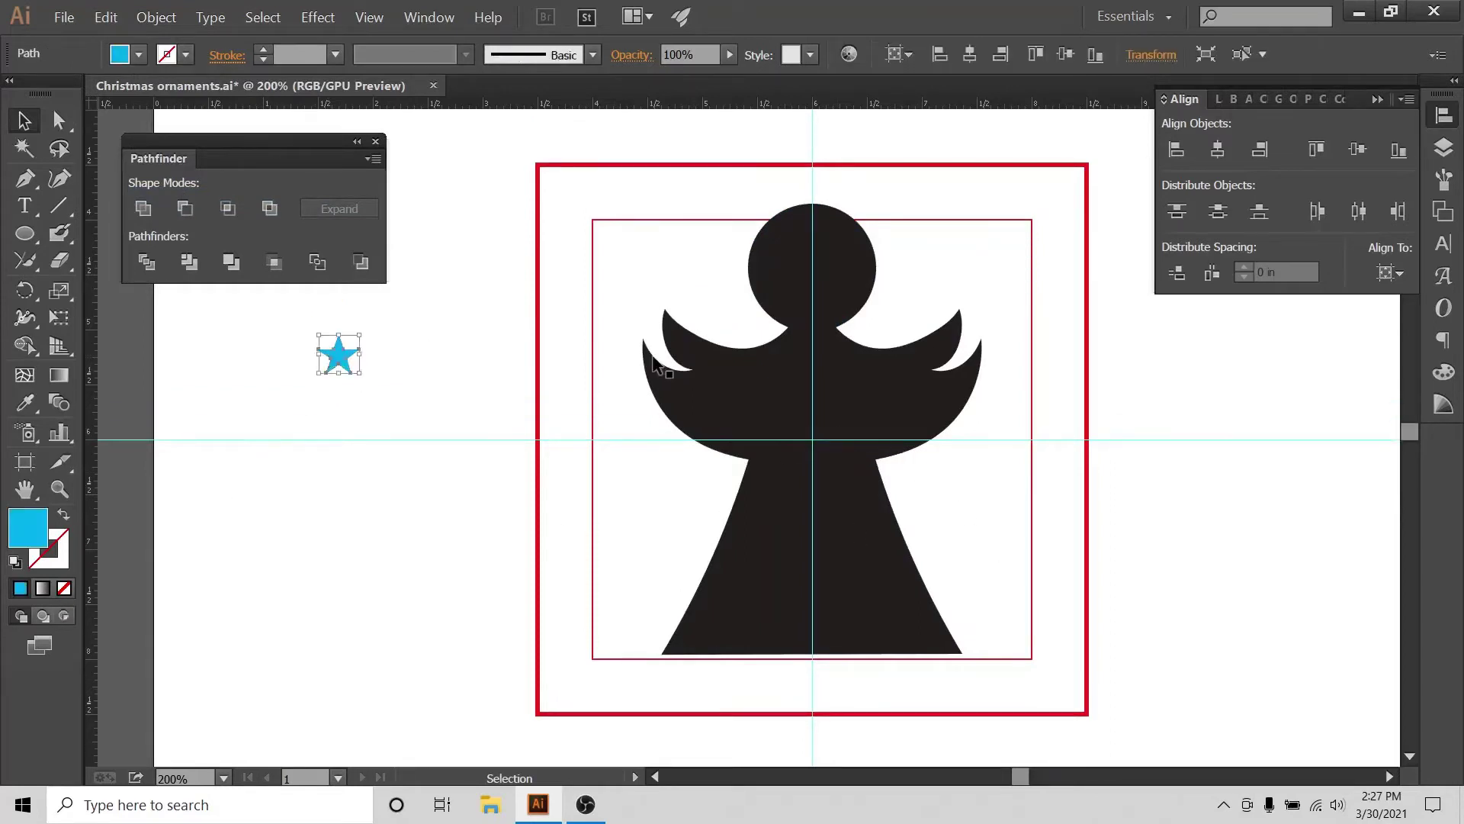
key("ctrl+c")
key("ctrl+v")
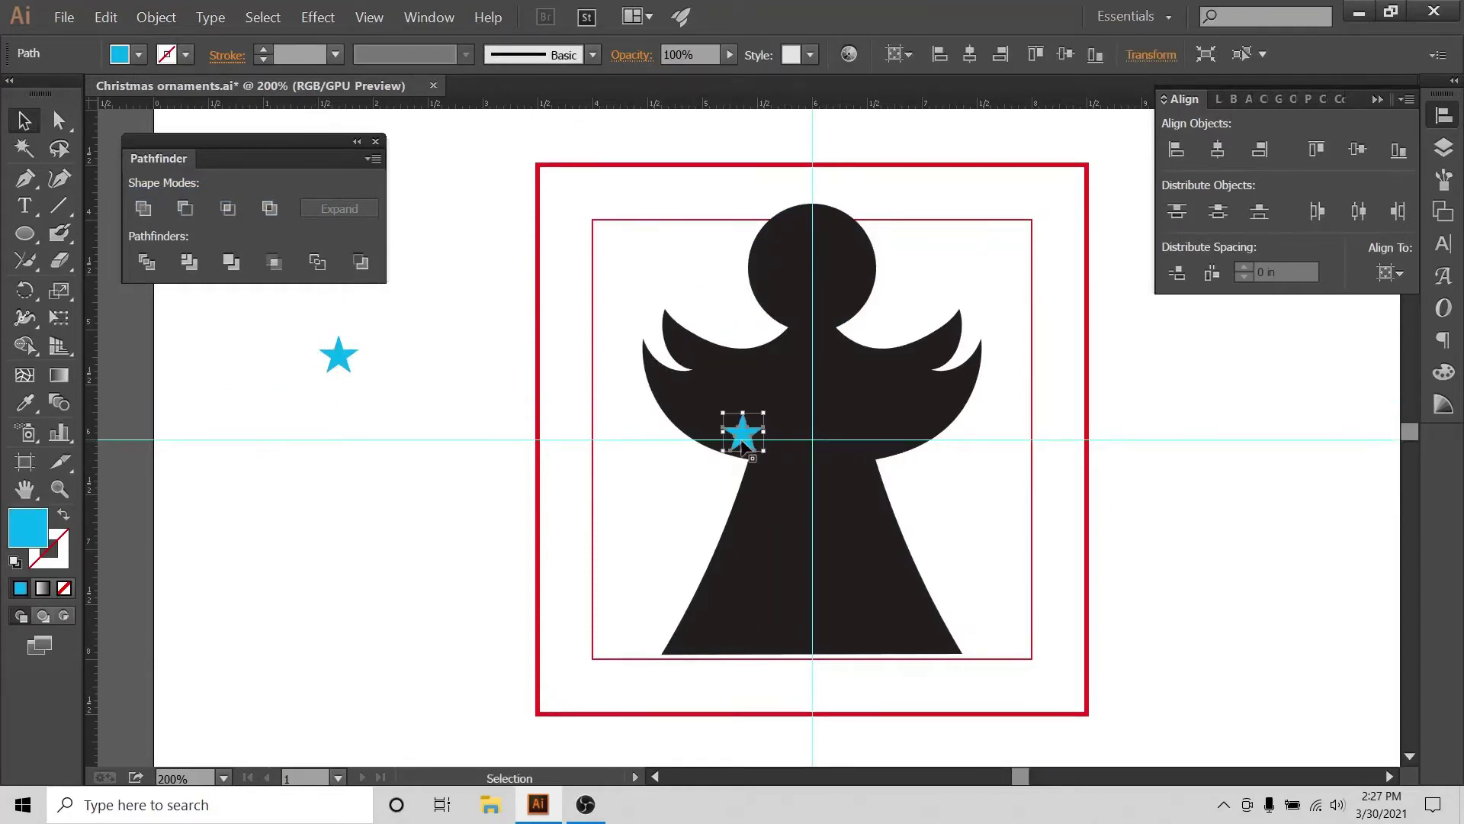
left_click_drag(741, 440, 810, 238)
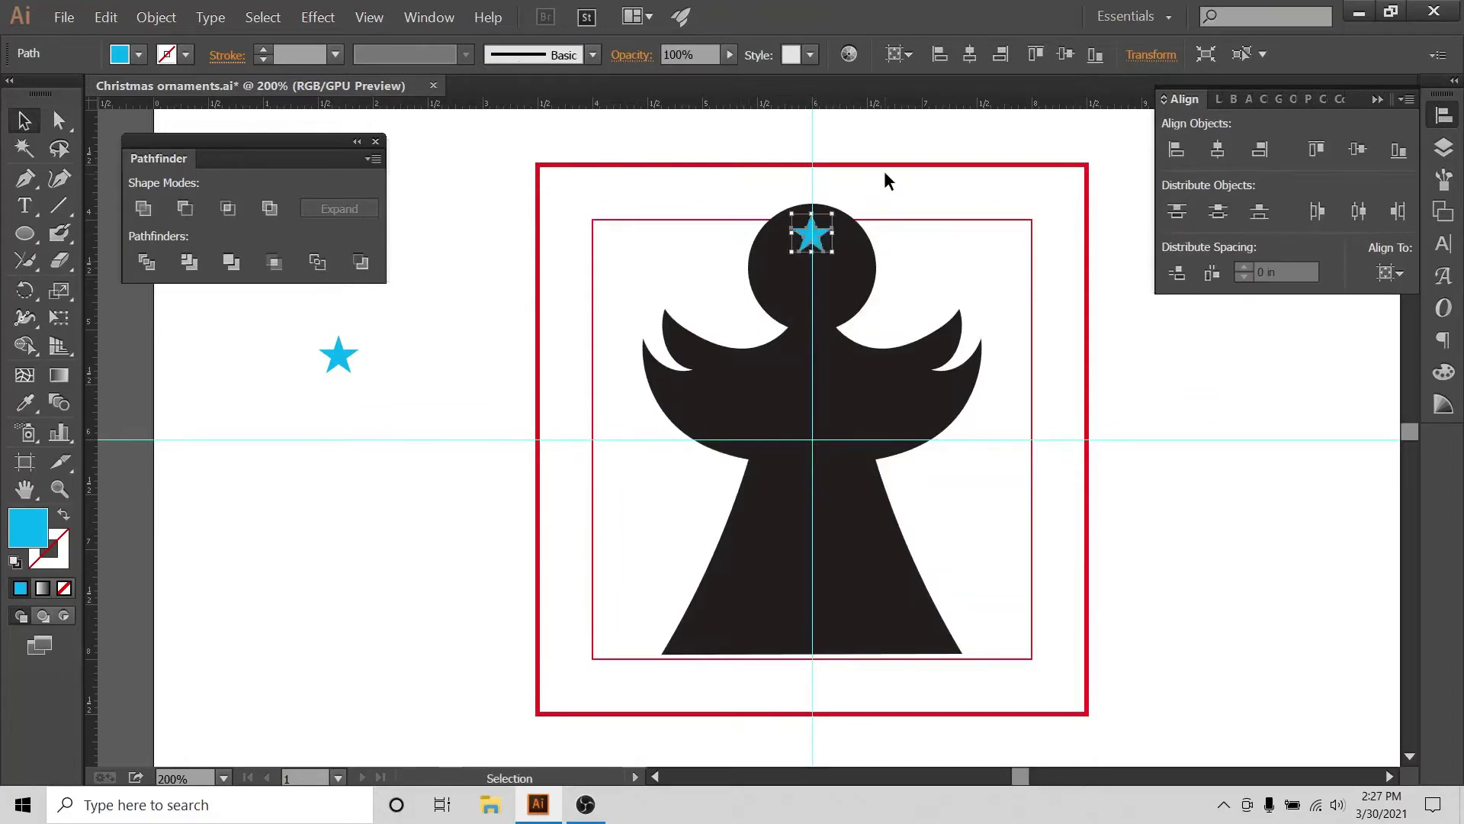
- Subtract the small blue star from the black angel's head so it becomes a star-shaped cutout
left_click_drag(883, 174, 652, 547)
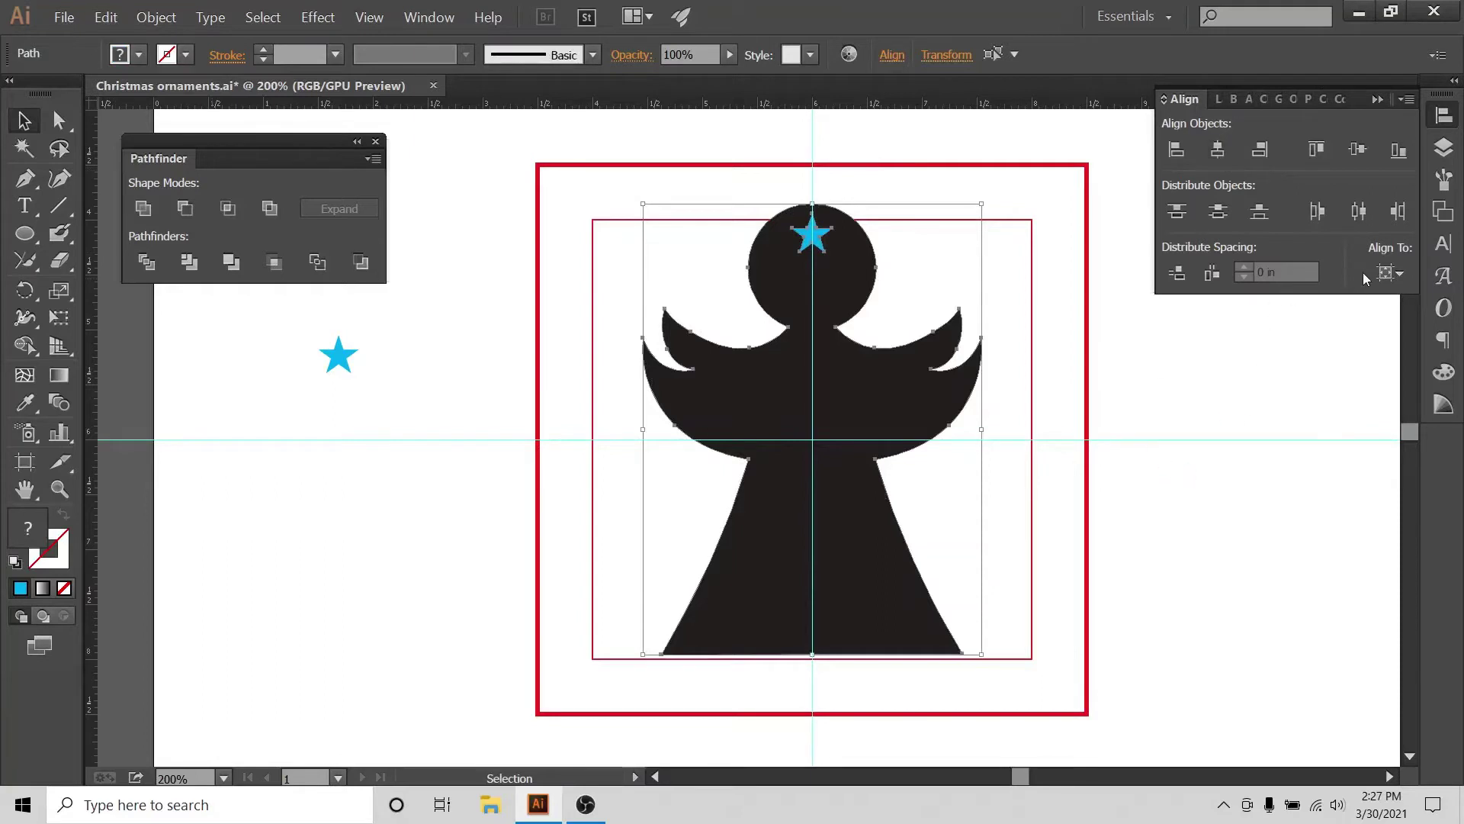
left_click(1389, 273)
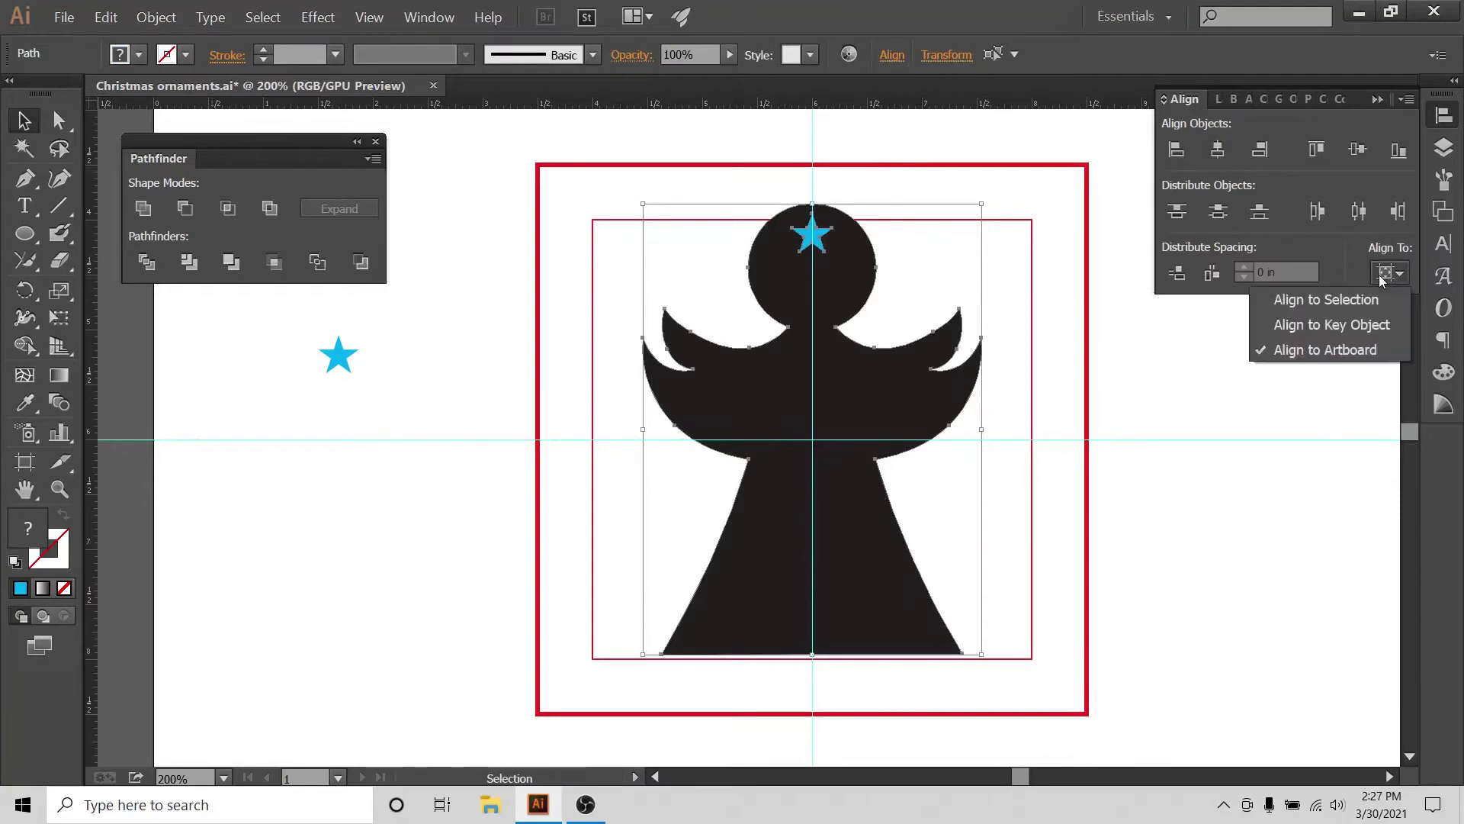
left_click(1301, 359)
left_click_drag(882, 153, 722, 389)
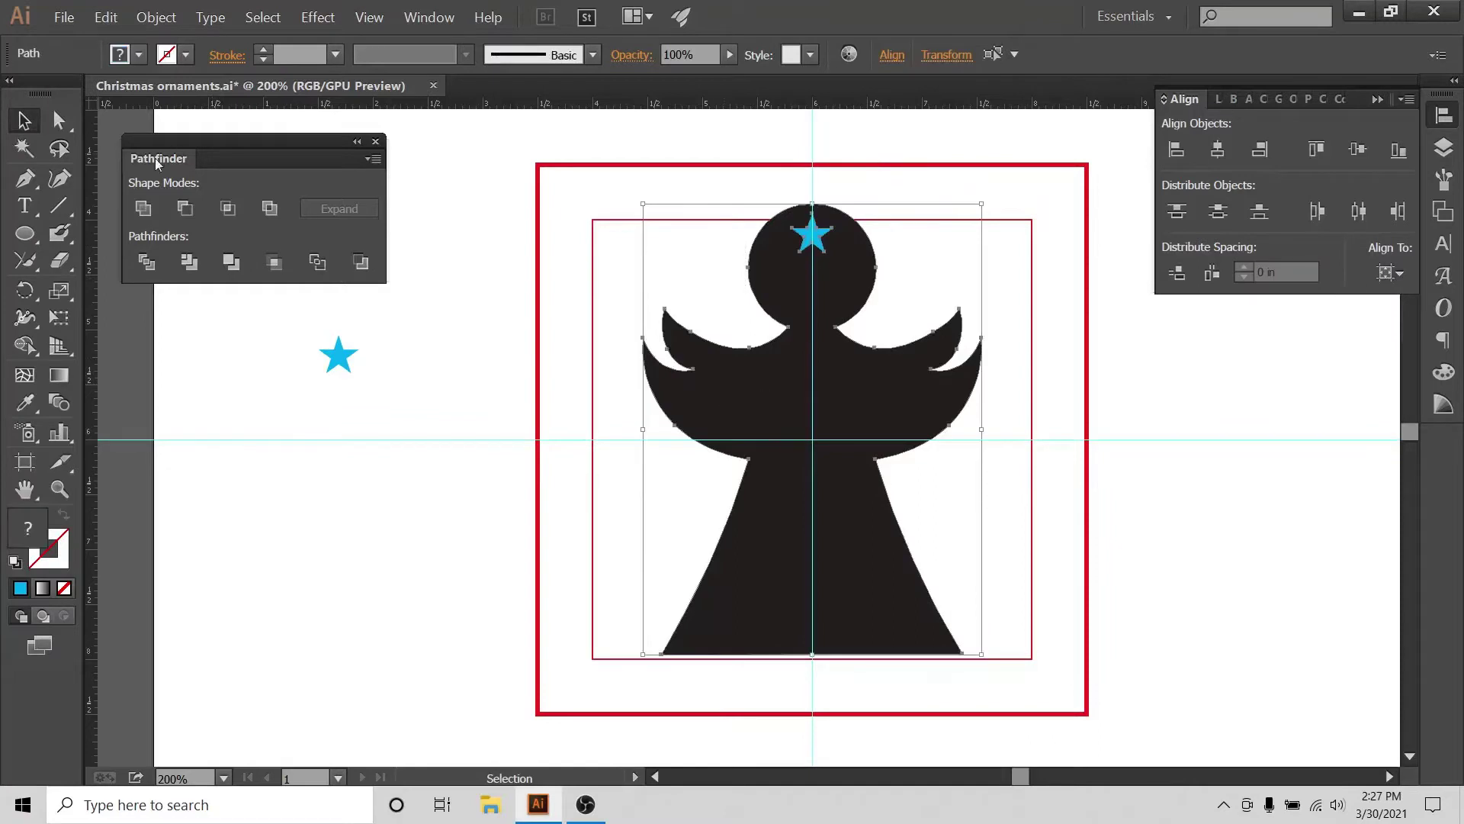
left_click(184, 208)
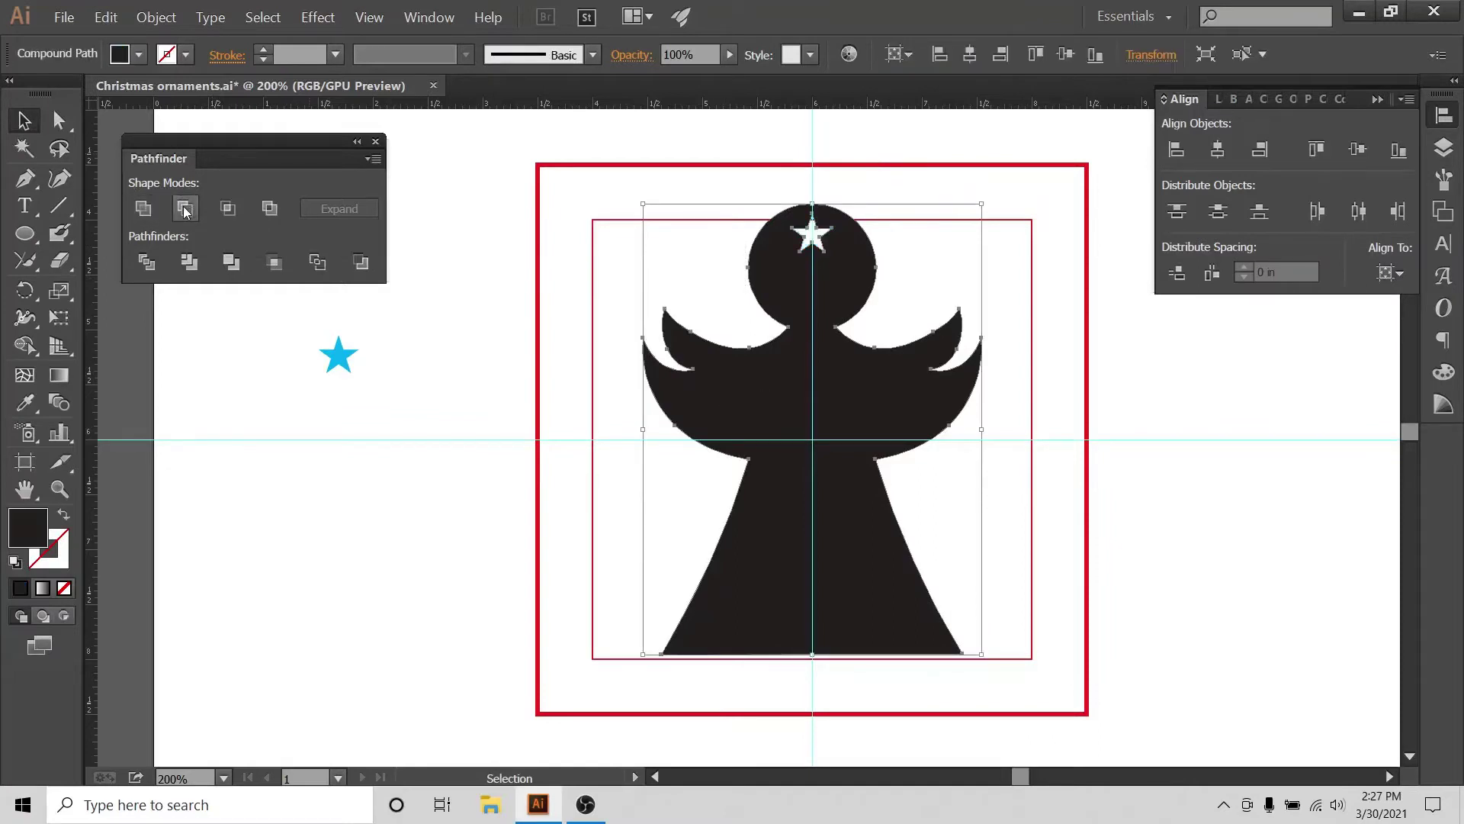
- Recolour the angel light blue and move it off the artboard beside the large blue circle
key("ctrl+minus")
key("ctrl+minus")
key("ctrl+minus")
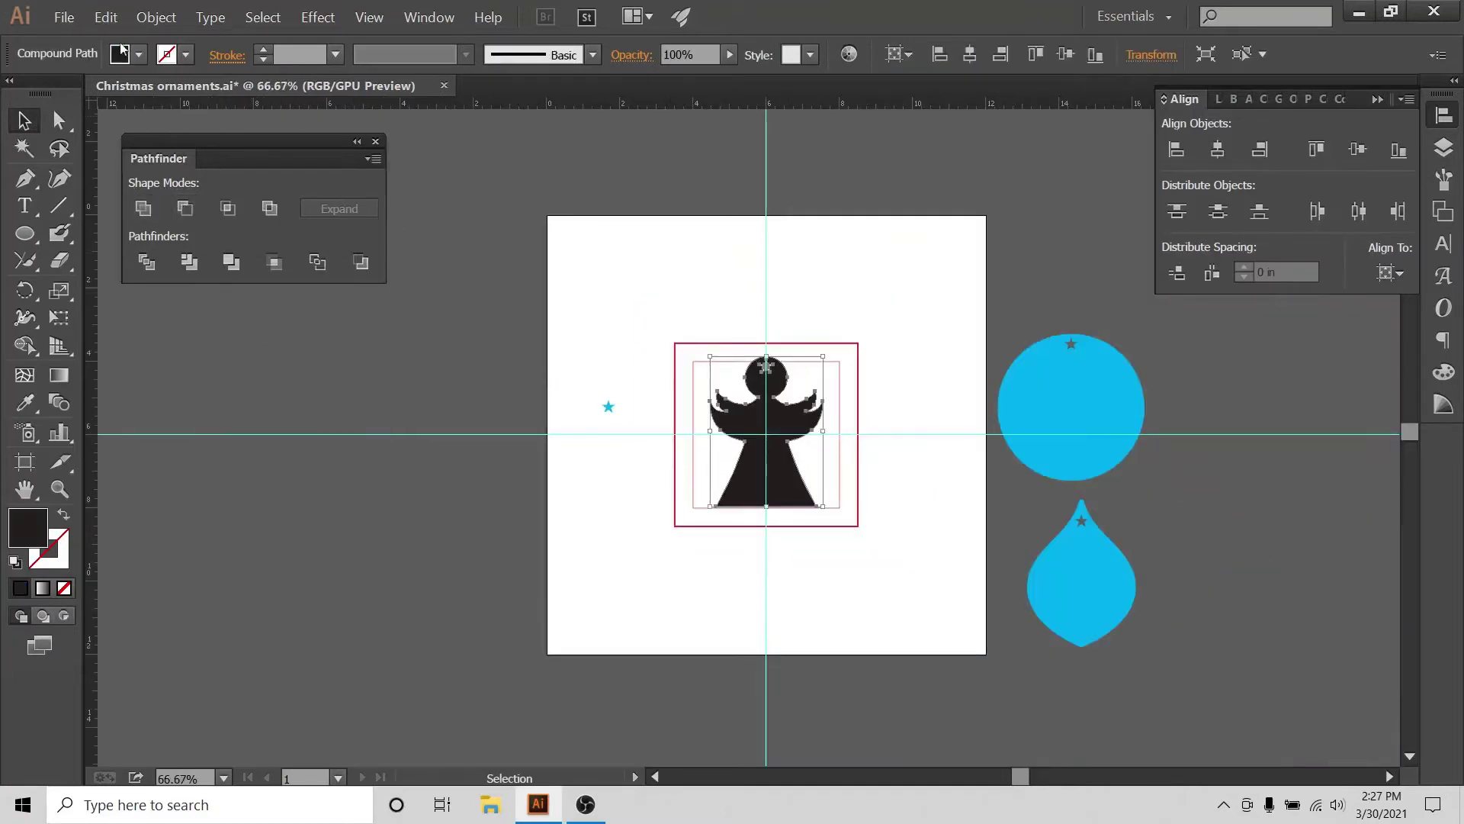
left_click(120, 53)
left_click(124, 96)
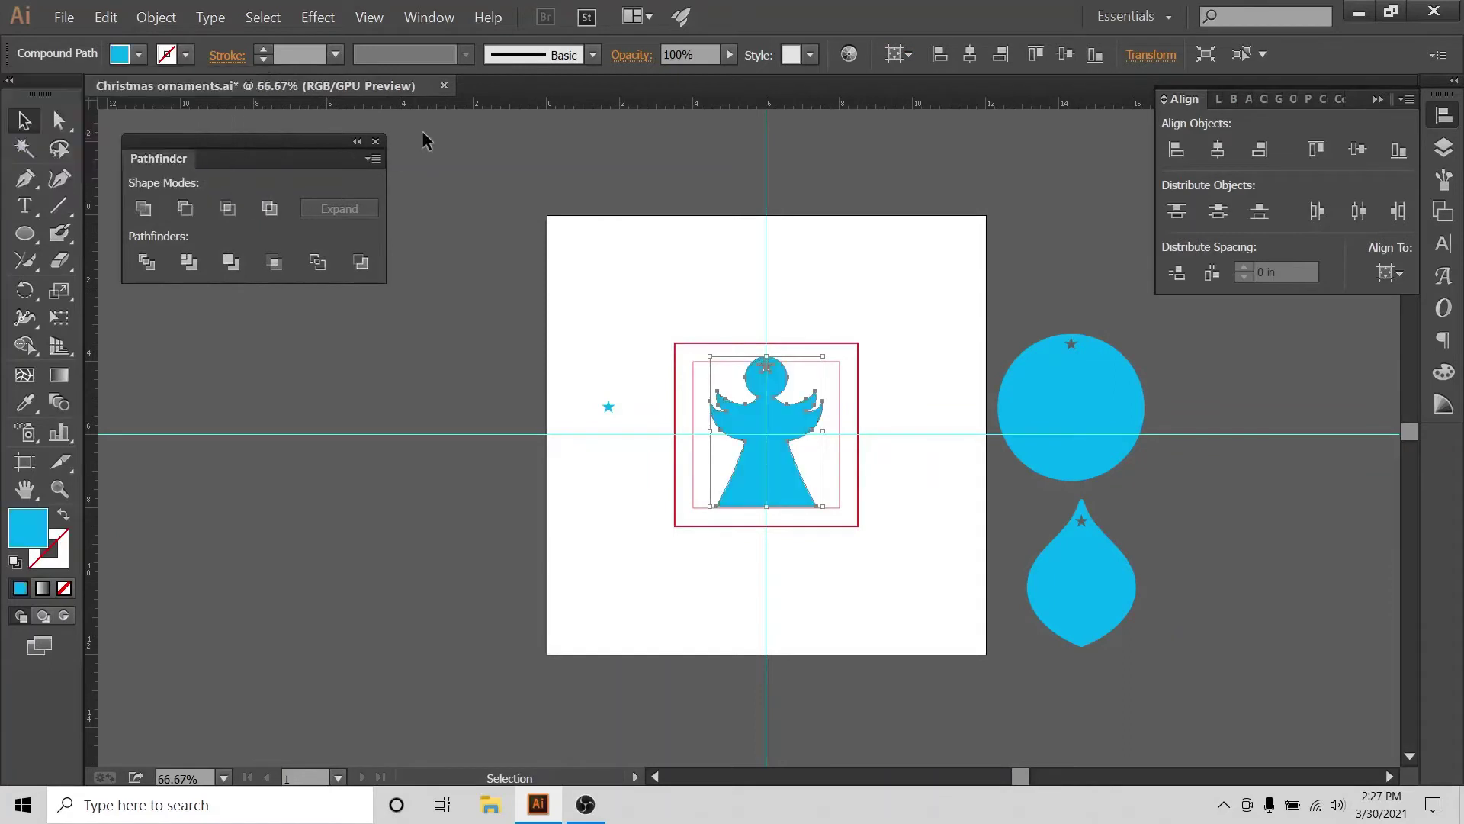
left_click(862, 361)
left_click_drag(799, 437, 1220, 412)
left_click(1306, 551)
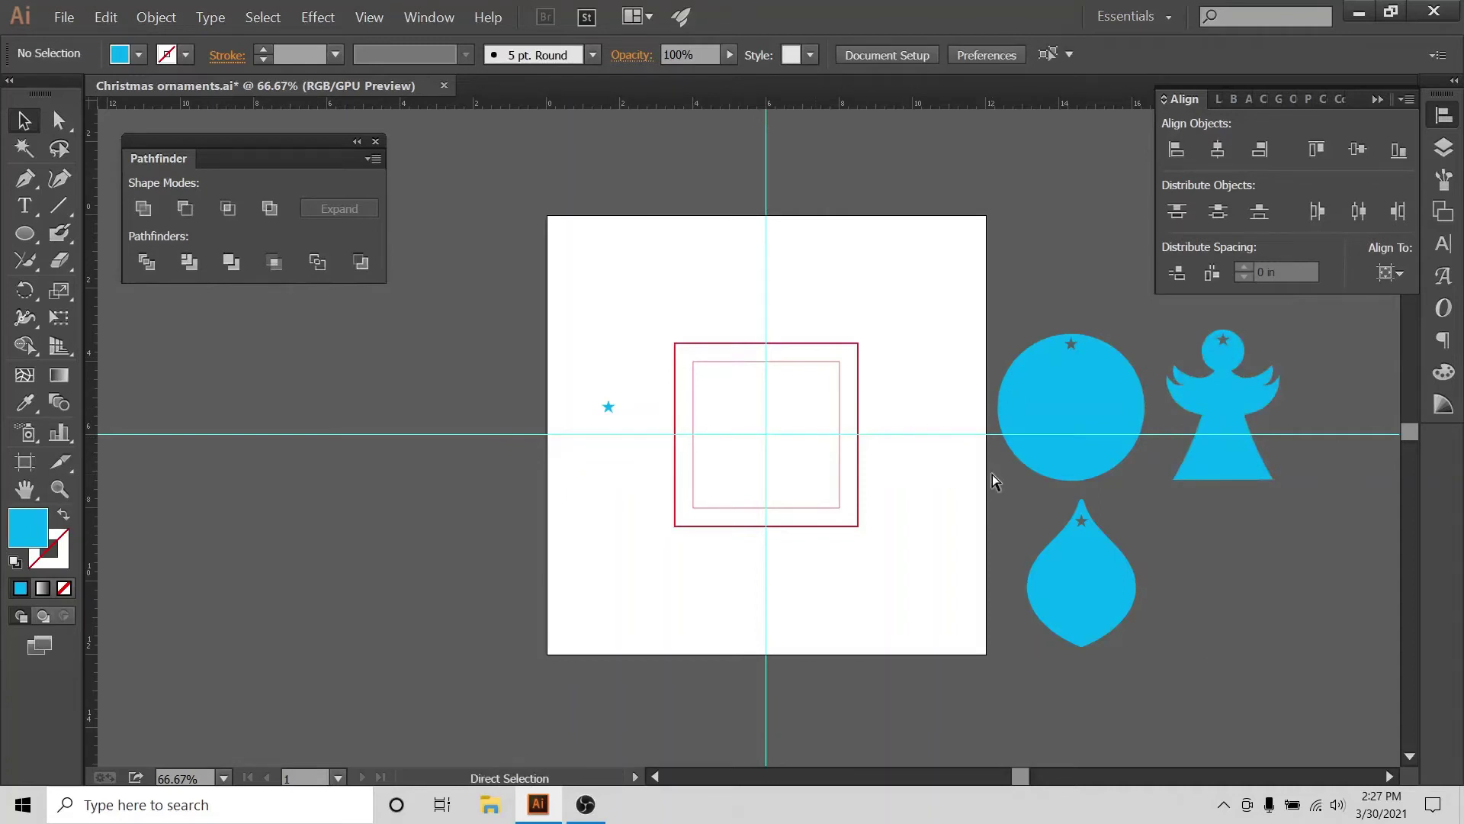
- Draw a freehand half-heart with the Pencil tool, unfilled with a 1 pt red stroke, from the vertical guide around the inner box's right half
key("ctrl+plus")
key("ctrl+plus")
key("ctrl+plus")
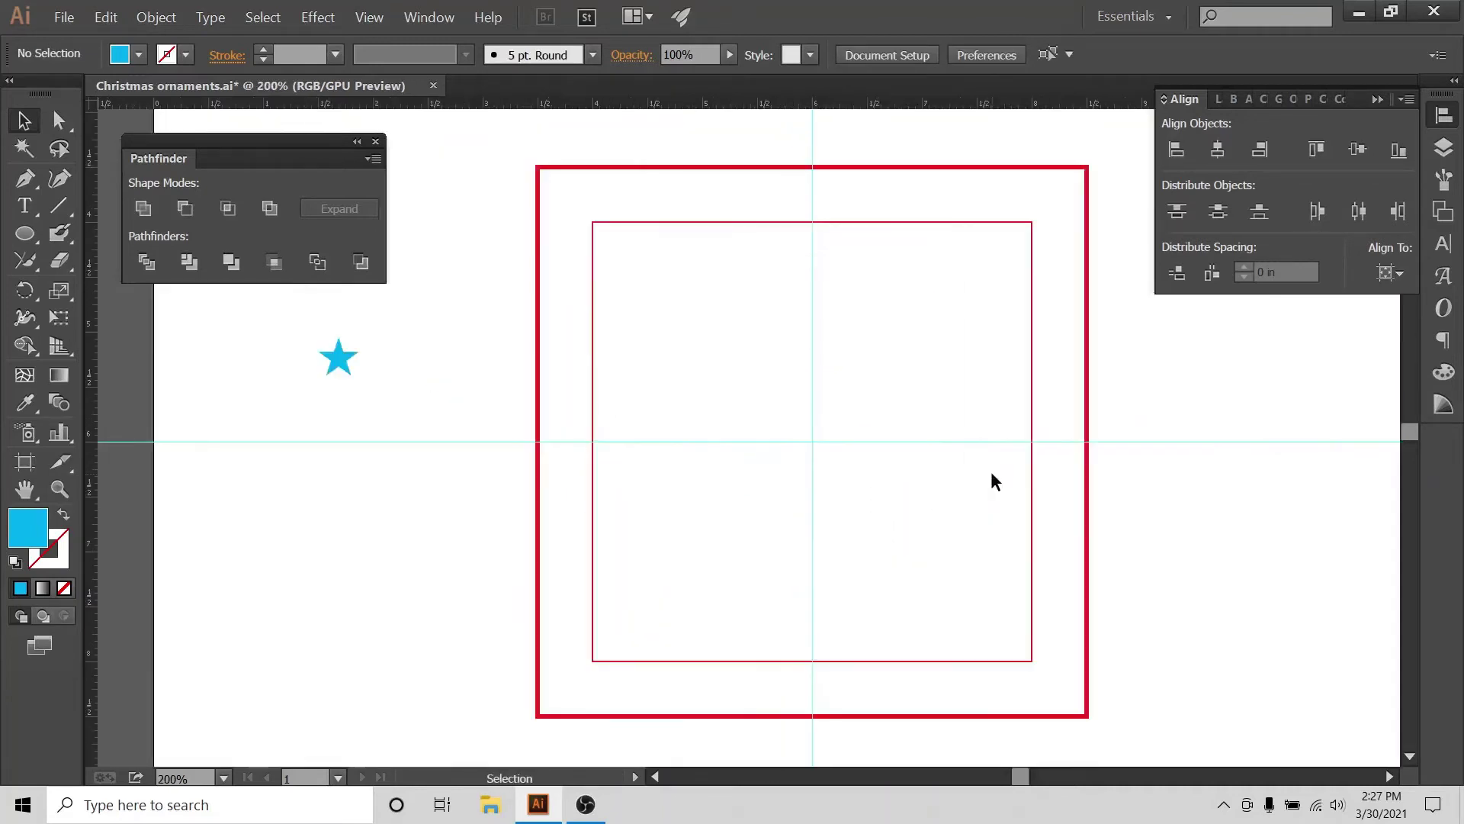
left_click_drag(21, 267, 101, 263)
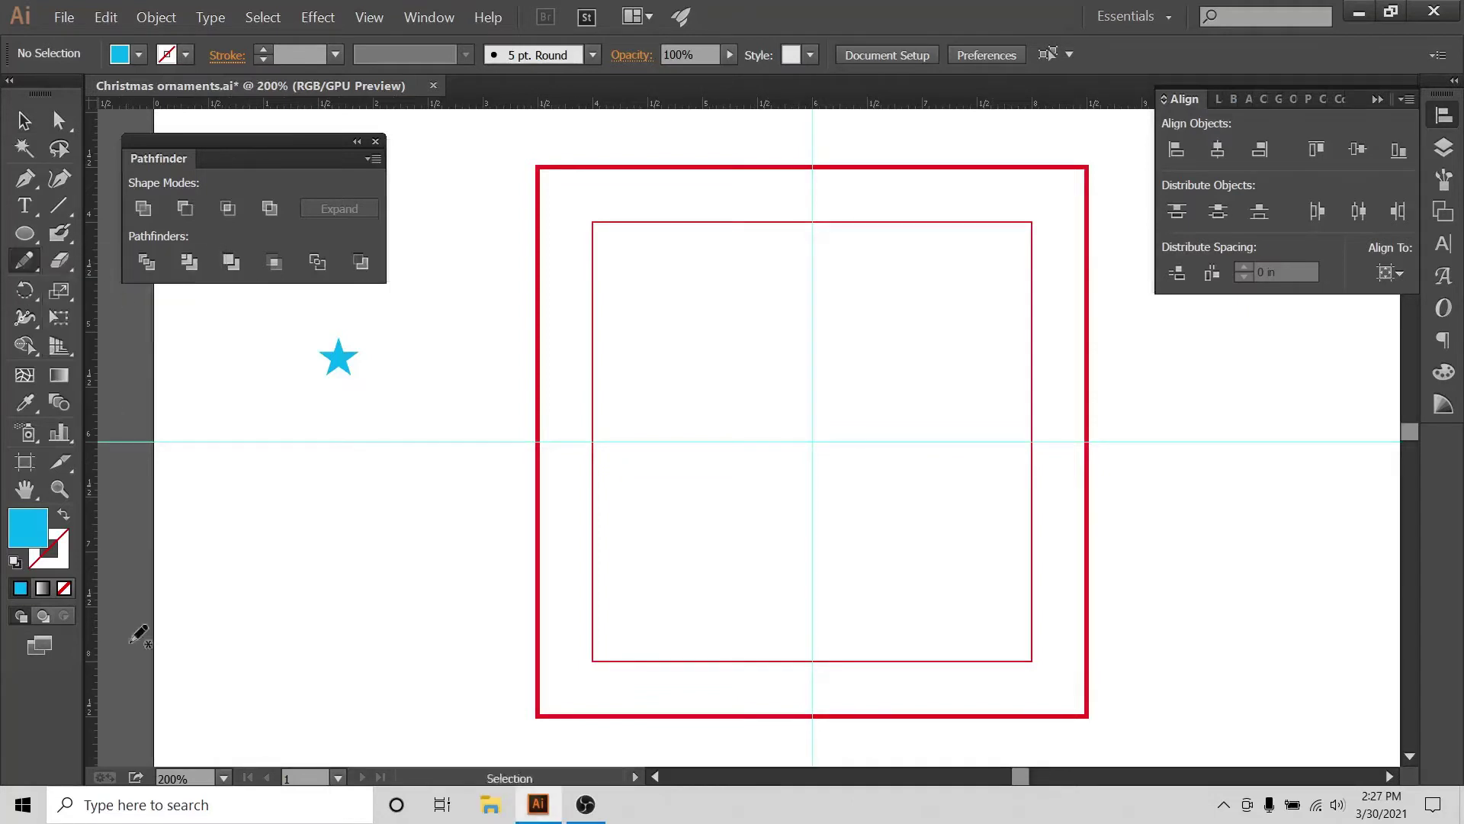
left_click(62, 515)
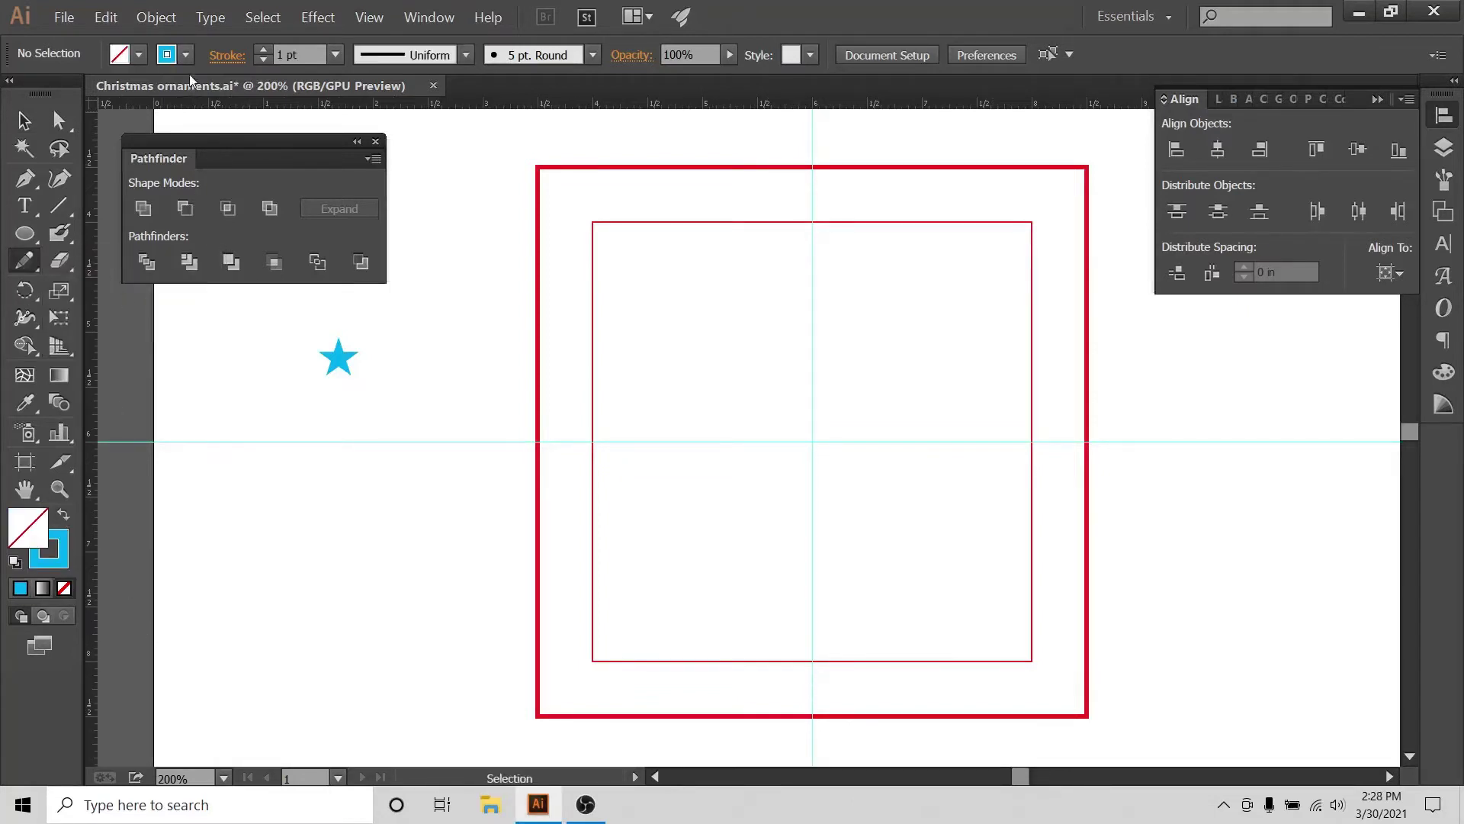
left_click(186, 54)
left_click(80, 93)
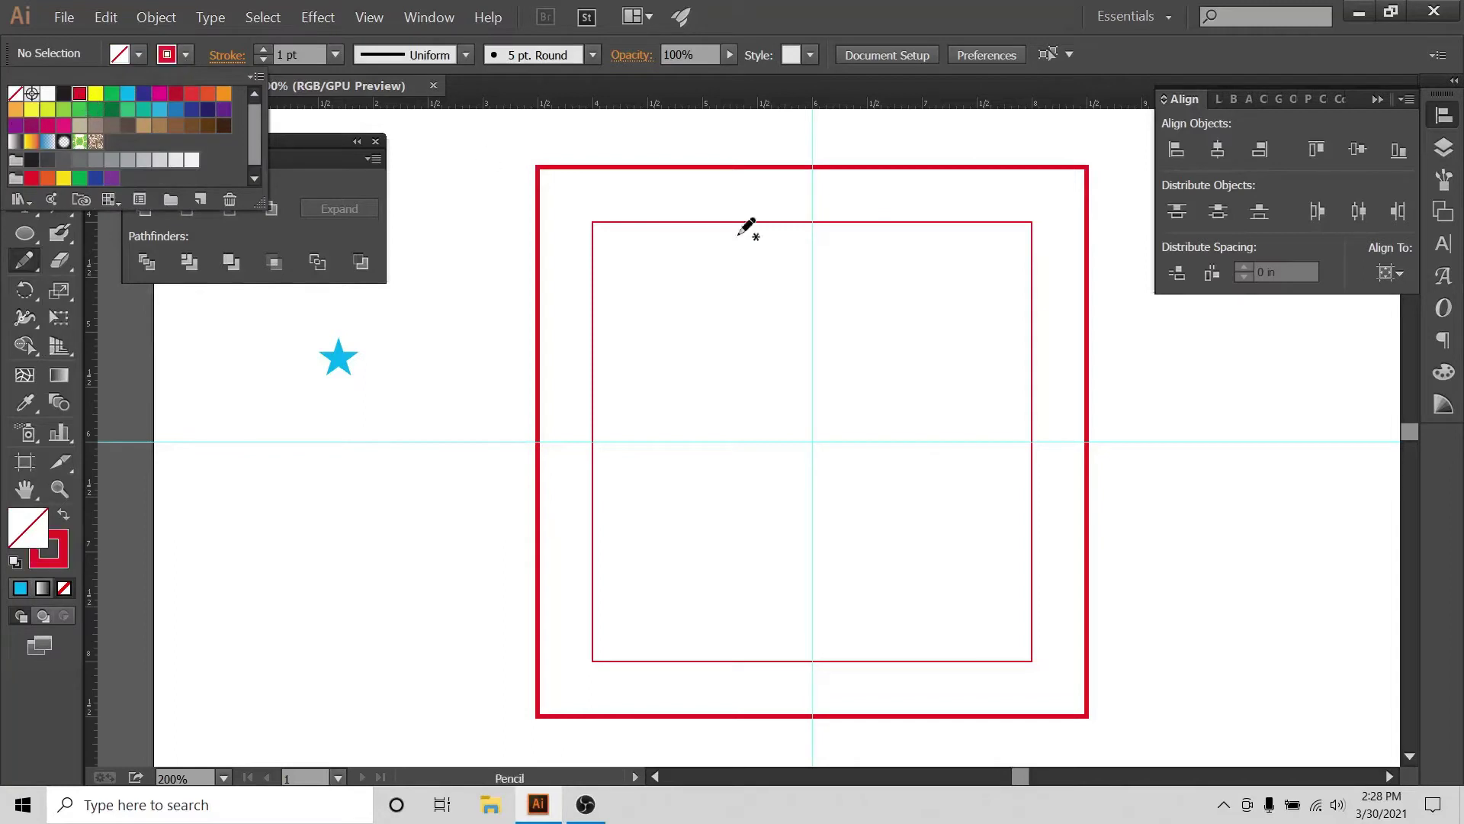
left_click(815, 293)
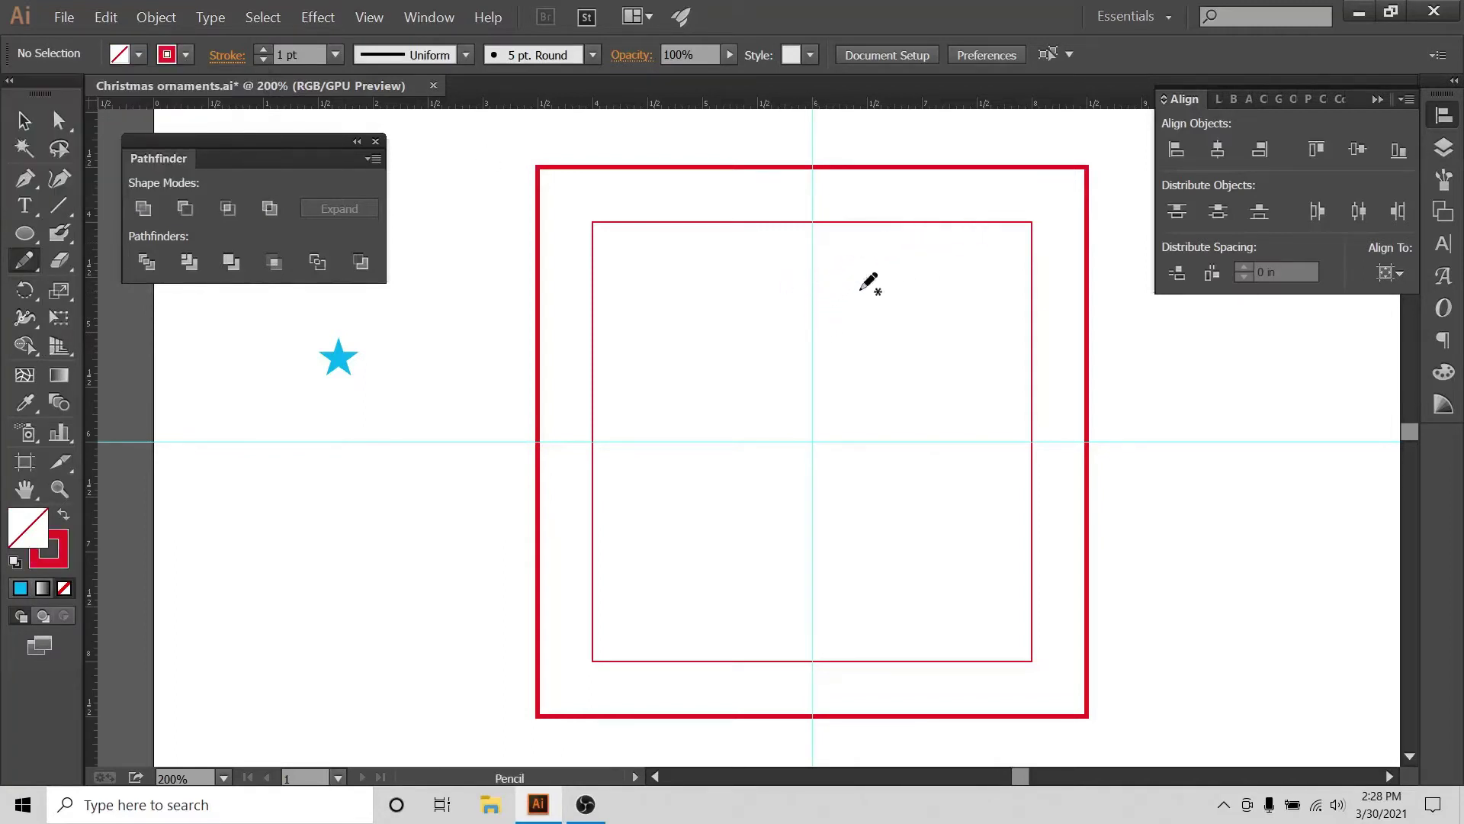
mouse_move(813, 301)
left_mouse_down()
mouse_move(981, 242)
mouse_move(1023, 269)
mouse_move(1026, 397)
mouse_move(932, 522)
left_mouse_up()
left_click_drag(863, 581, 815, 654)
key("v")
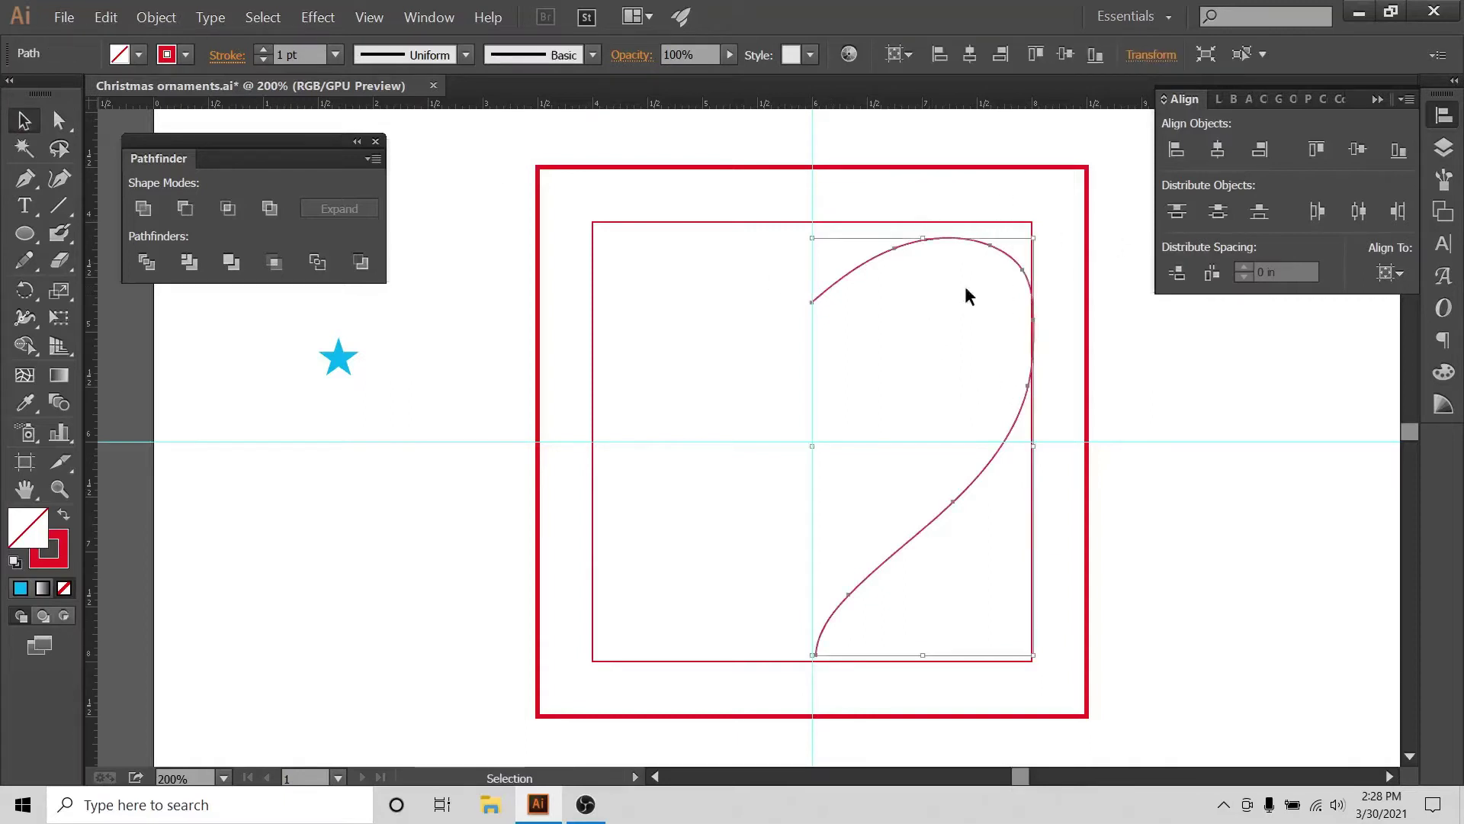
- Simplify the half-heart path with a curve precision of 50%
left_click(153, 15)
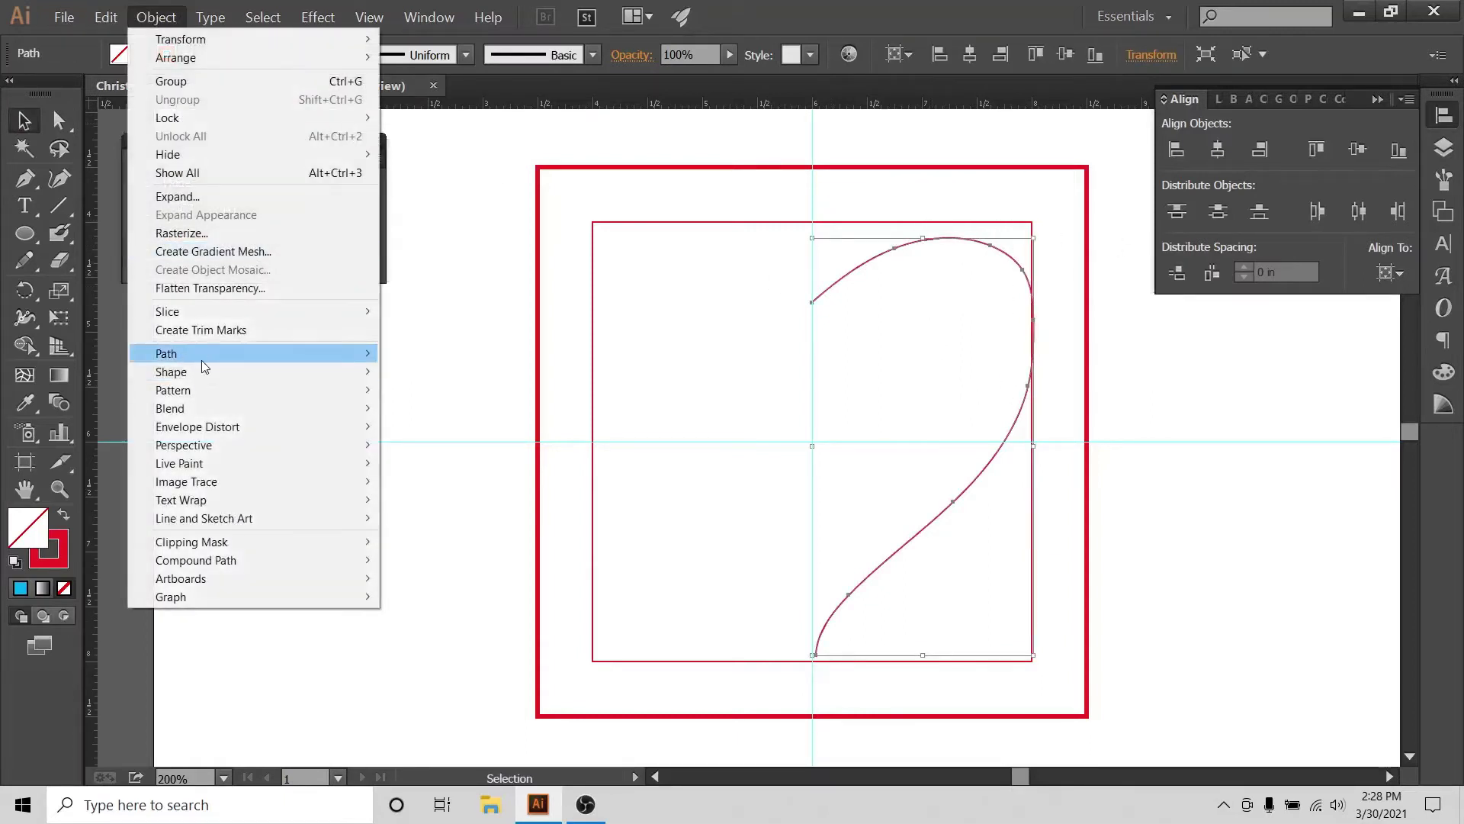
mouse_move(200, 354)
left_click(446, 436)
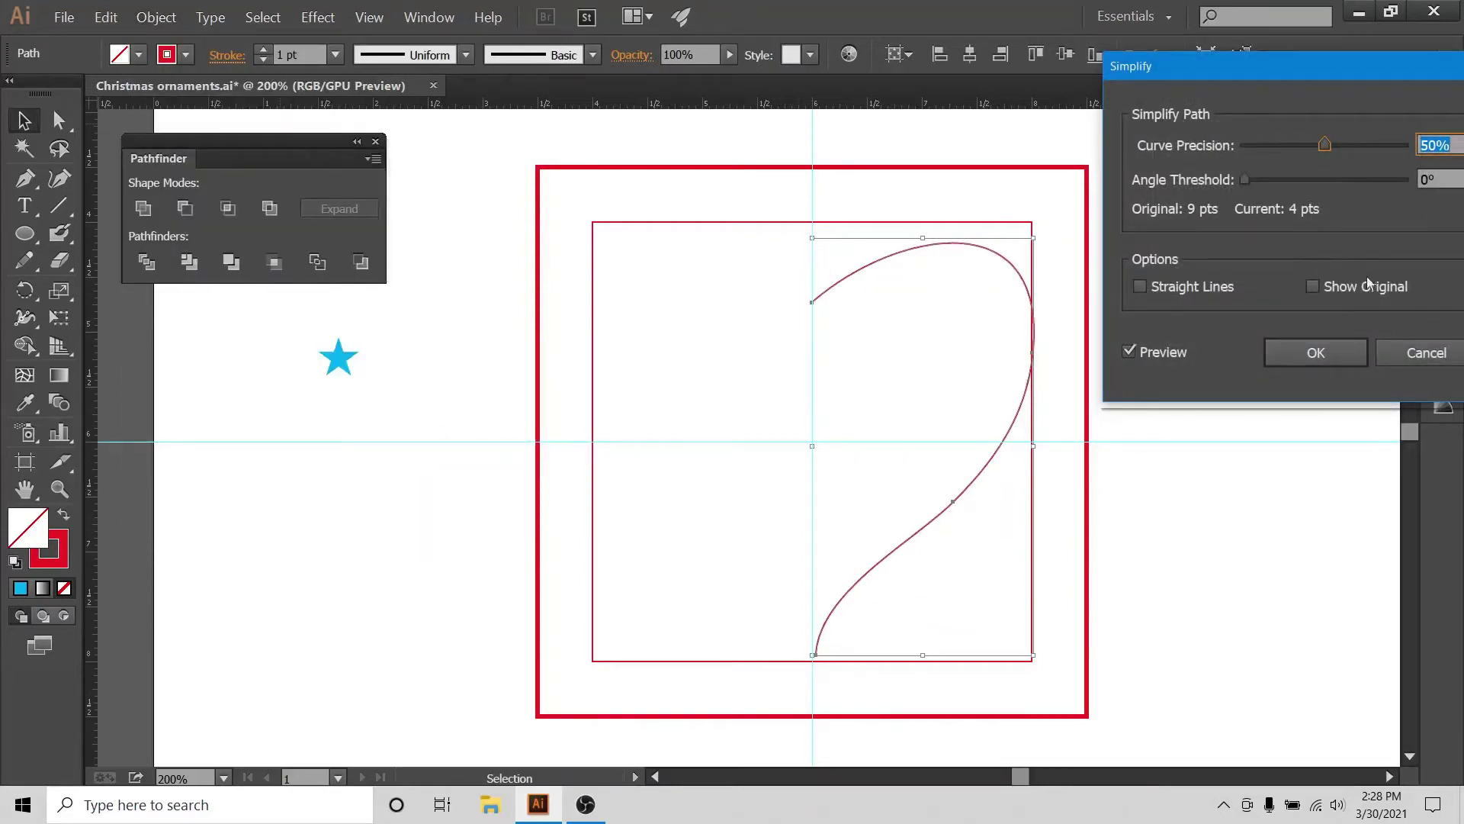
left_click(1315, 352)
left_click(1045, 363)
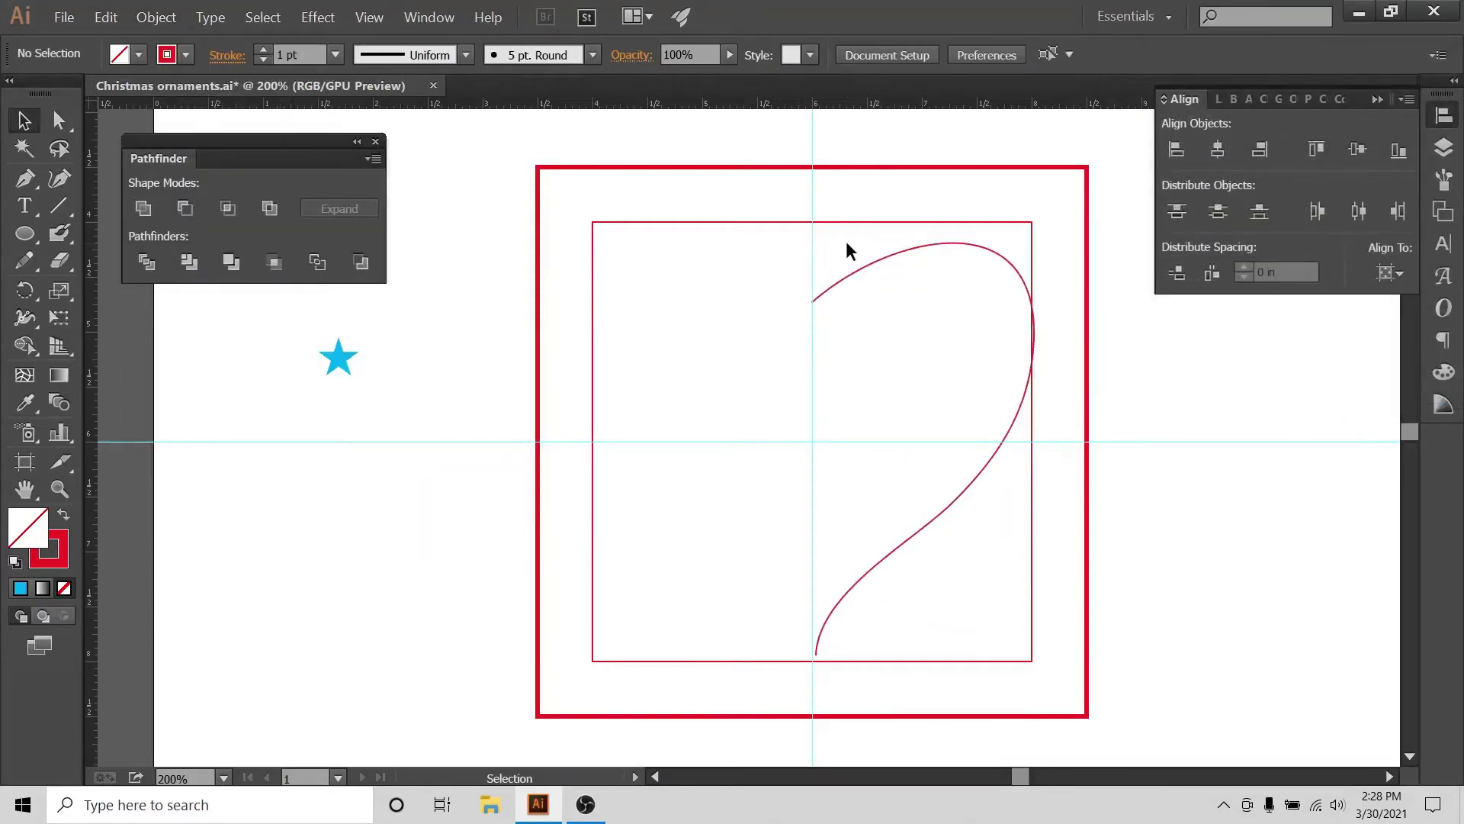
- Narrow the half-heart slightly so that its outer edge sits just inside the inner box
left_click(1020, 349)
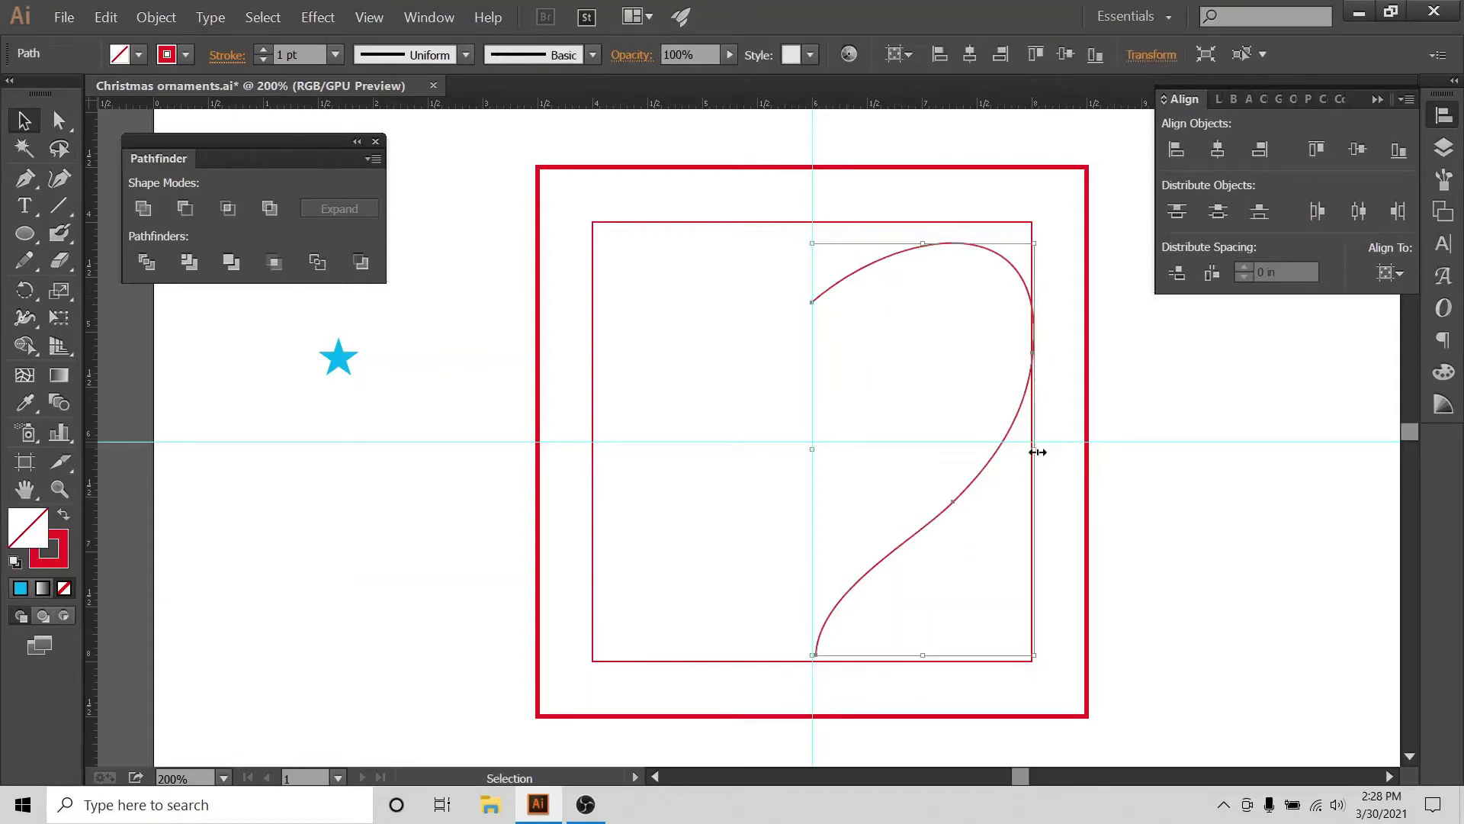
left_click_drag(1036, 450, 1024, 449)
left_click(1094, 440)
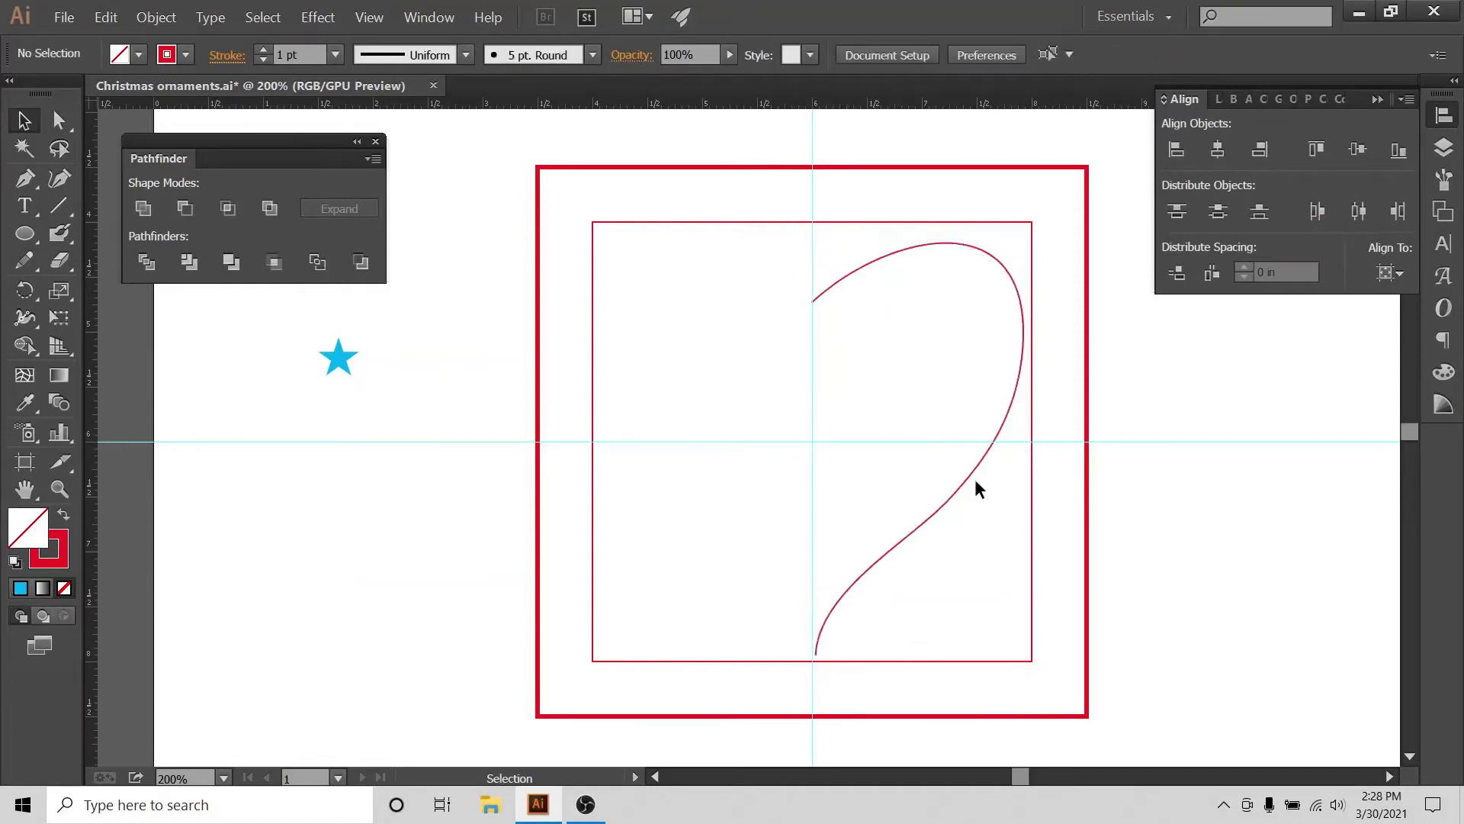
- Create a copy of the half-heart reflected across the vertical axis
left_click_drag(827, 246, 889, 318)
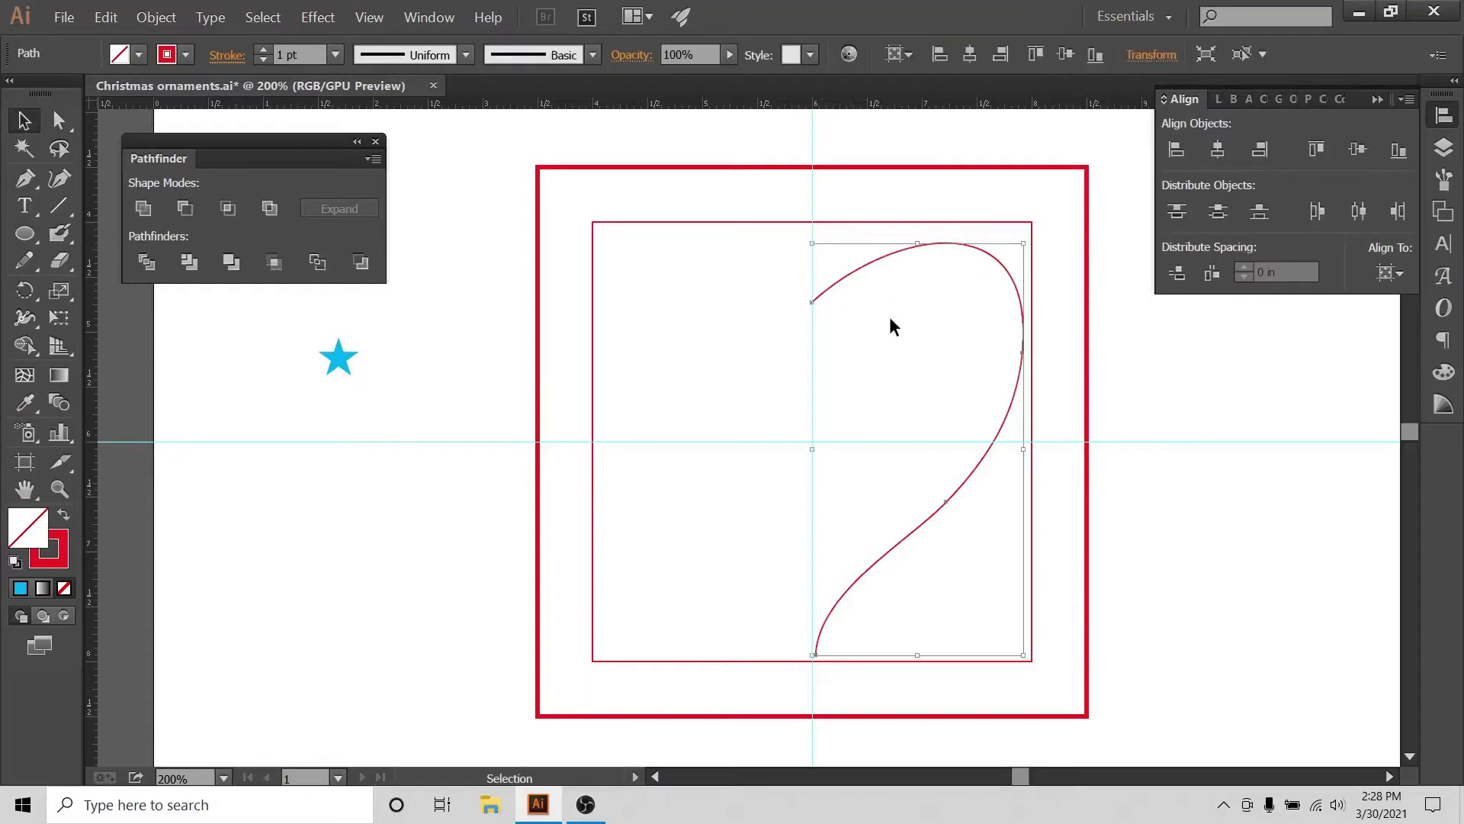
right_click(871, 261)
mouse_move(957, 480)
left_click(1118, 538)
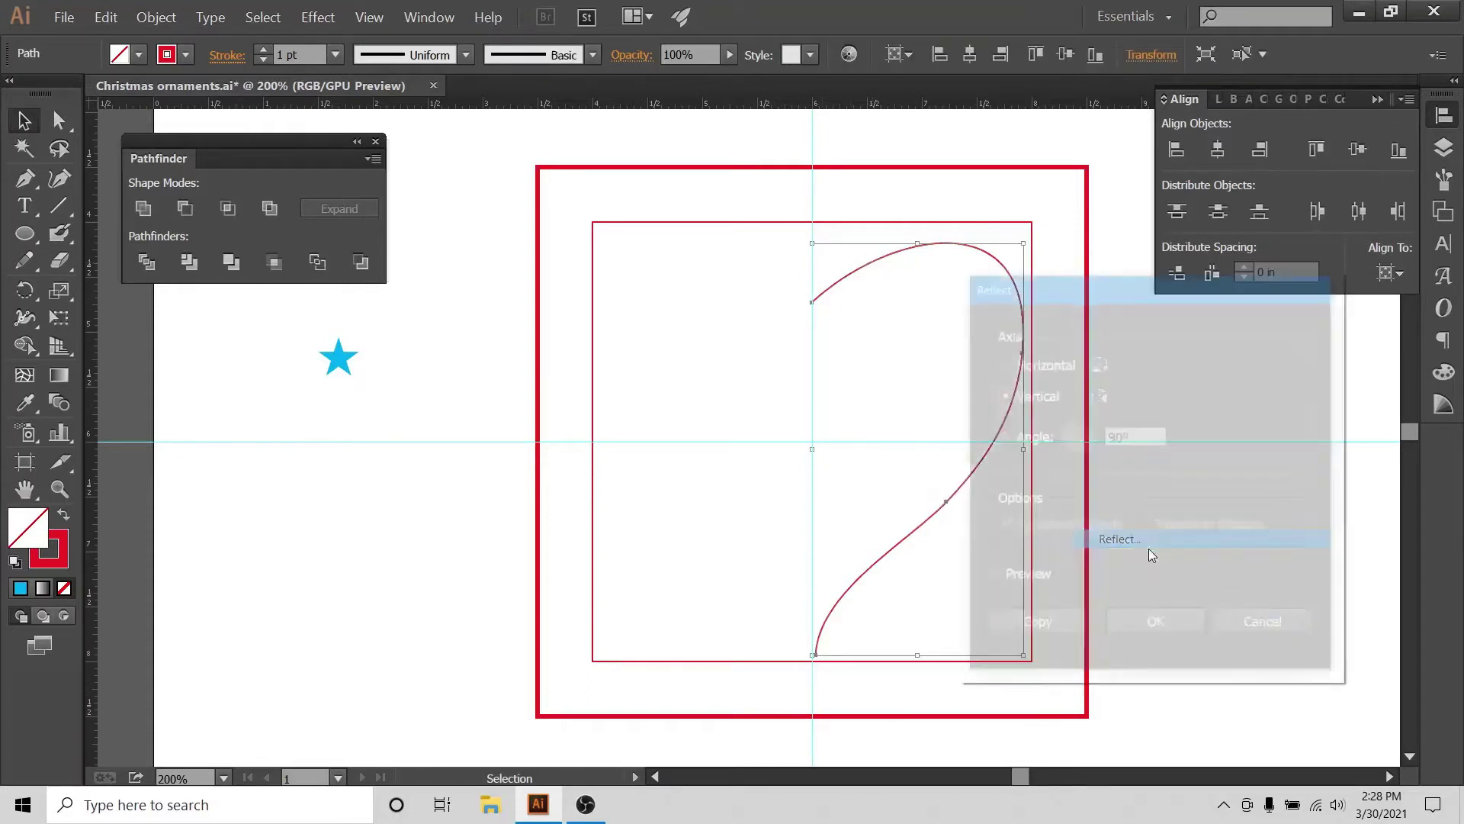
left_click(1034, 633)
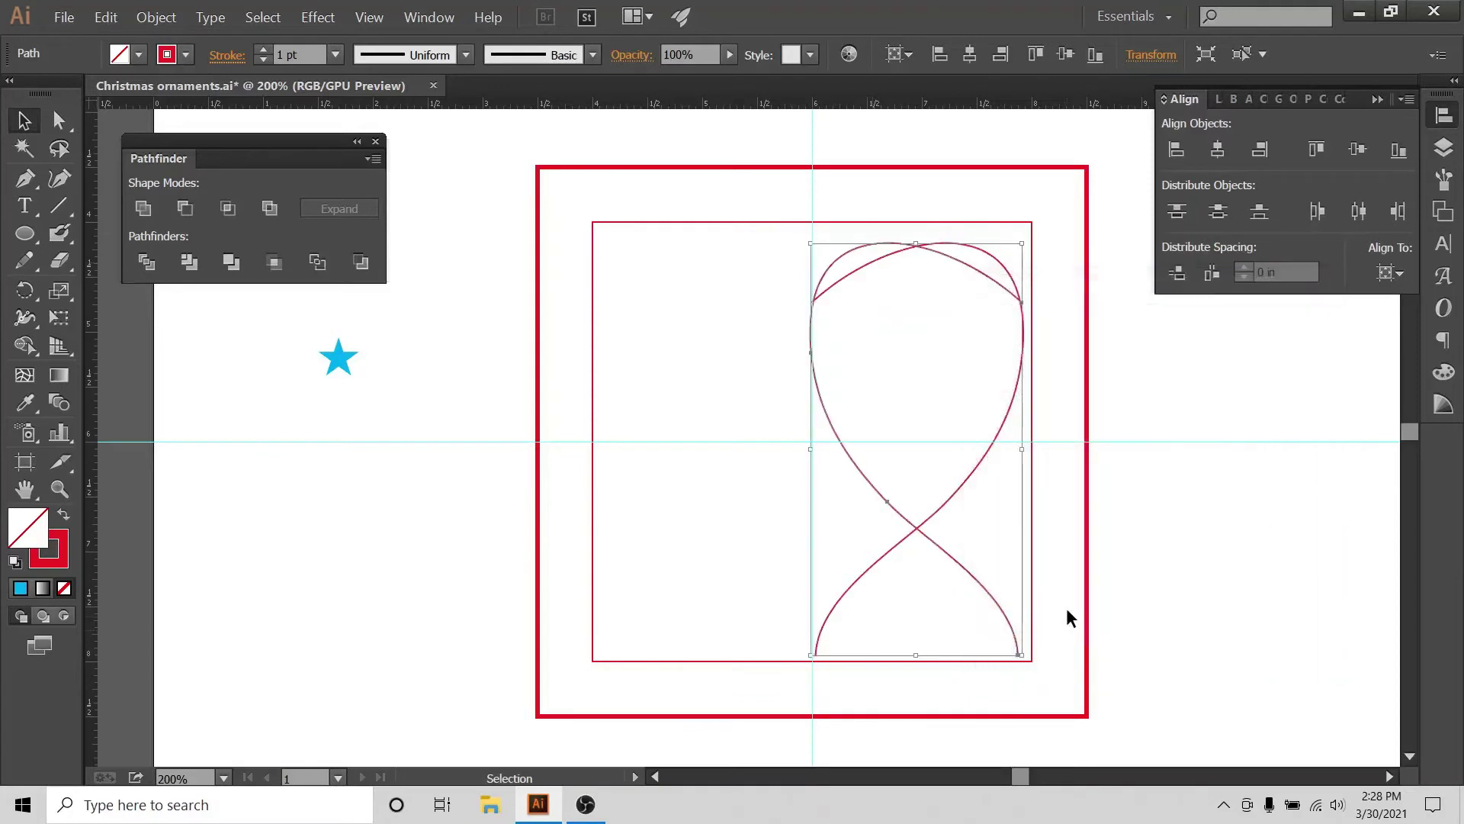
- Nudge the reflected half-heart left until its upper end meets the original half at the vertical guide
key("Left")
key("Left")
key("Left")
key("Left")
key("Left")
key("Left")
key("Left")
key("Left")
key("Left")
key("Left")
key("Left")
key("Left")
key("Left")
key("Left")
key("Left")
key("Left")
key("Left")
key("Left")
key("Left")
key("Left")
key("Left")
key("Left")
key("Left")
key("Left")
key("Left")
key("Left")
key("Left")
key("Left")
key("Left")
key("Left")
key("Left")
key("Left")
key("Left")
key("Left")
key("Left")
key("Left")
key("Left")
key("Left")
key("Left")
key("Left")
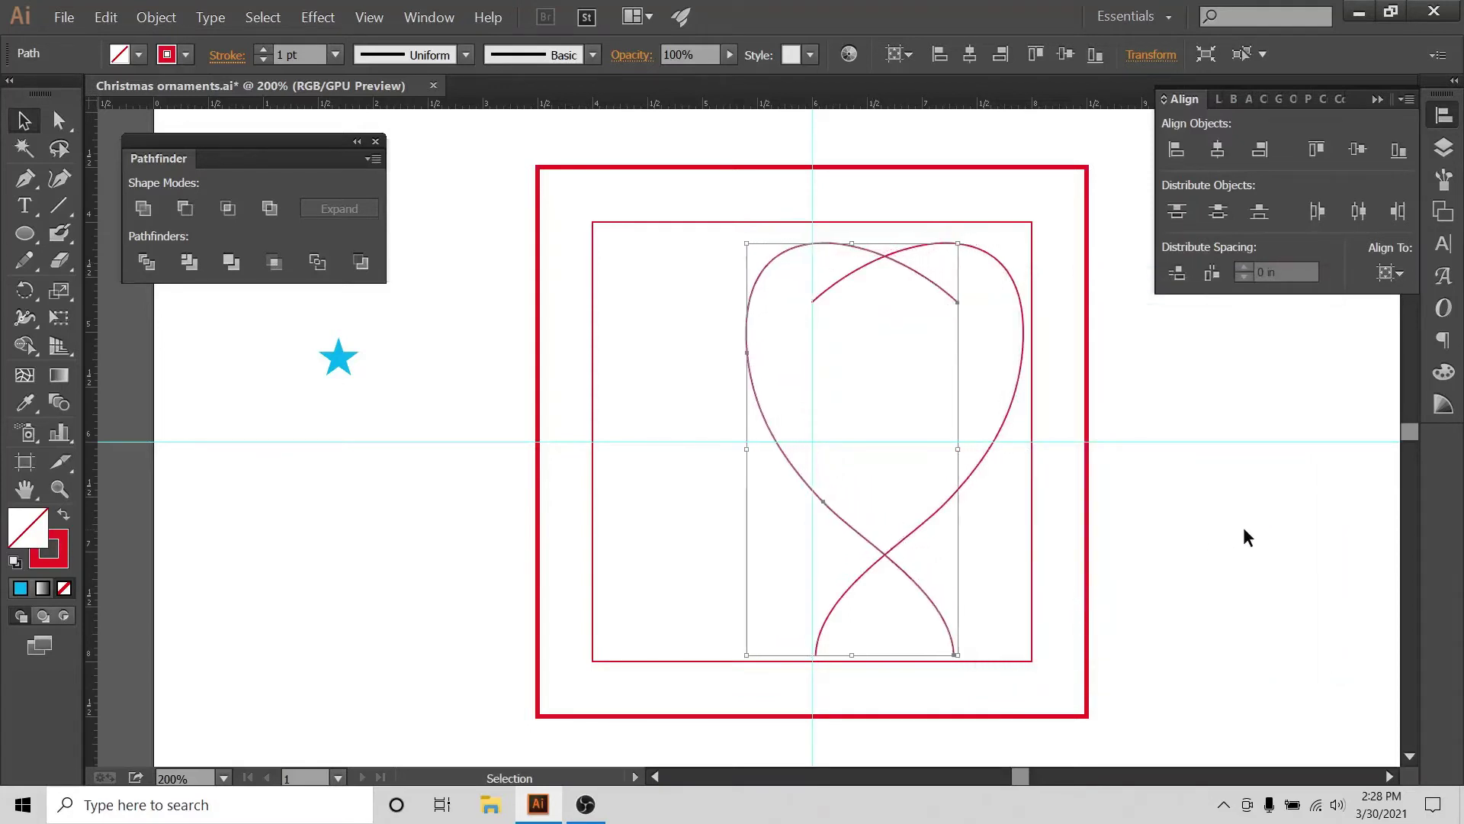
key("Left")
key("Left")
key("Left")
key("Left")
key("Left")
key("Left")
key("Left")
key("Left")
key("Left")
key("Left")
key("Left")
key("Left")
key("Left")
key("Left")
key("Left")
key("Left")
key("Left")
key("Left")
key("Left")
key("Left")
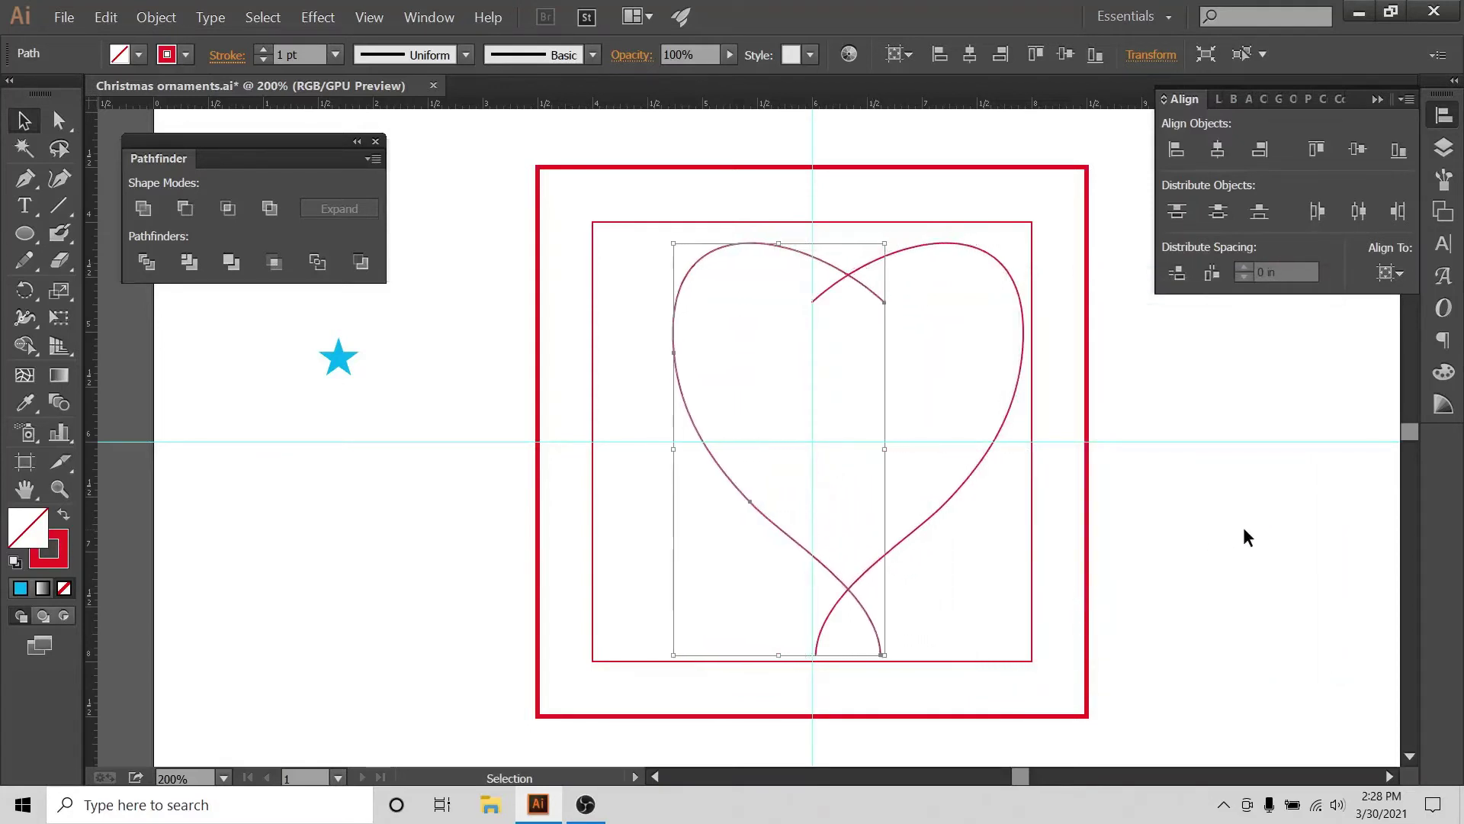
key("Left")
key("Left")
key("Left")
key("Left")
key("Left")
key("Left")
key("Left")
key("Left")
key("Left")
key("Left")
key("Left")
key("Left")
key("Left")
key("Left")
key("Left")
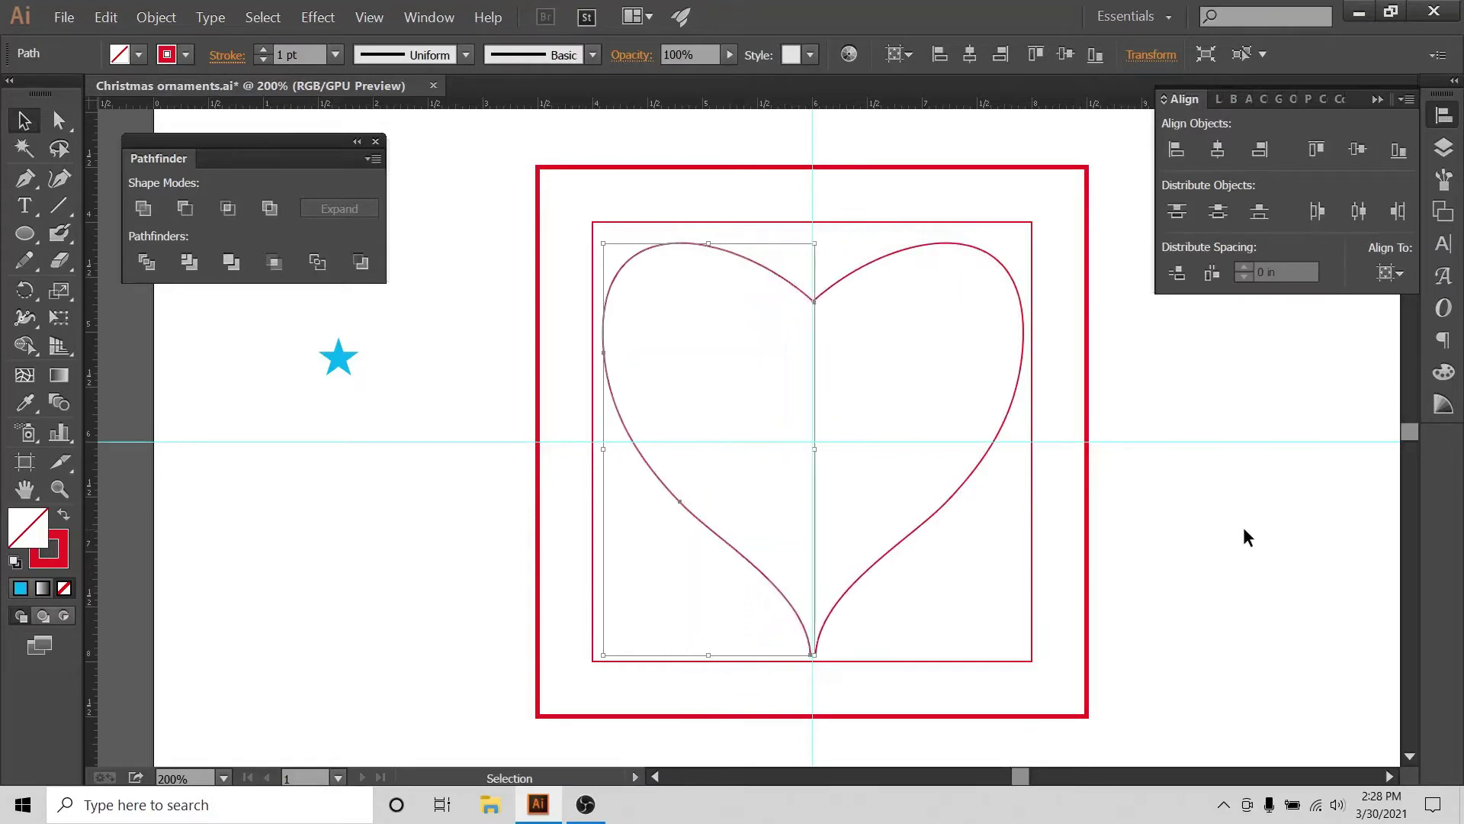
- Hide the 5x5 Box 4x4 layer and the guides layer
left_click(1443, 147)
left_click(1172, 255)
left_click(1174, 273)
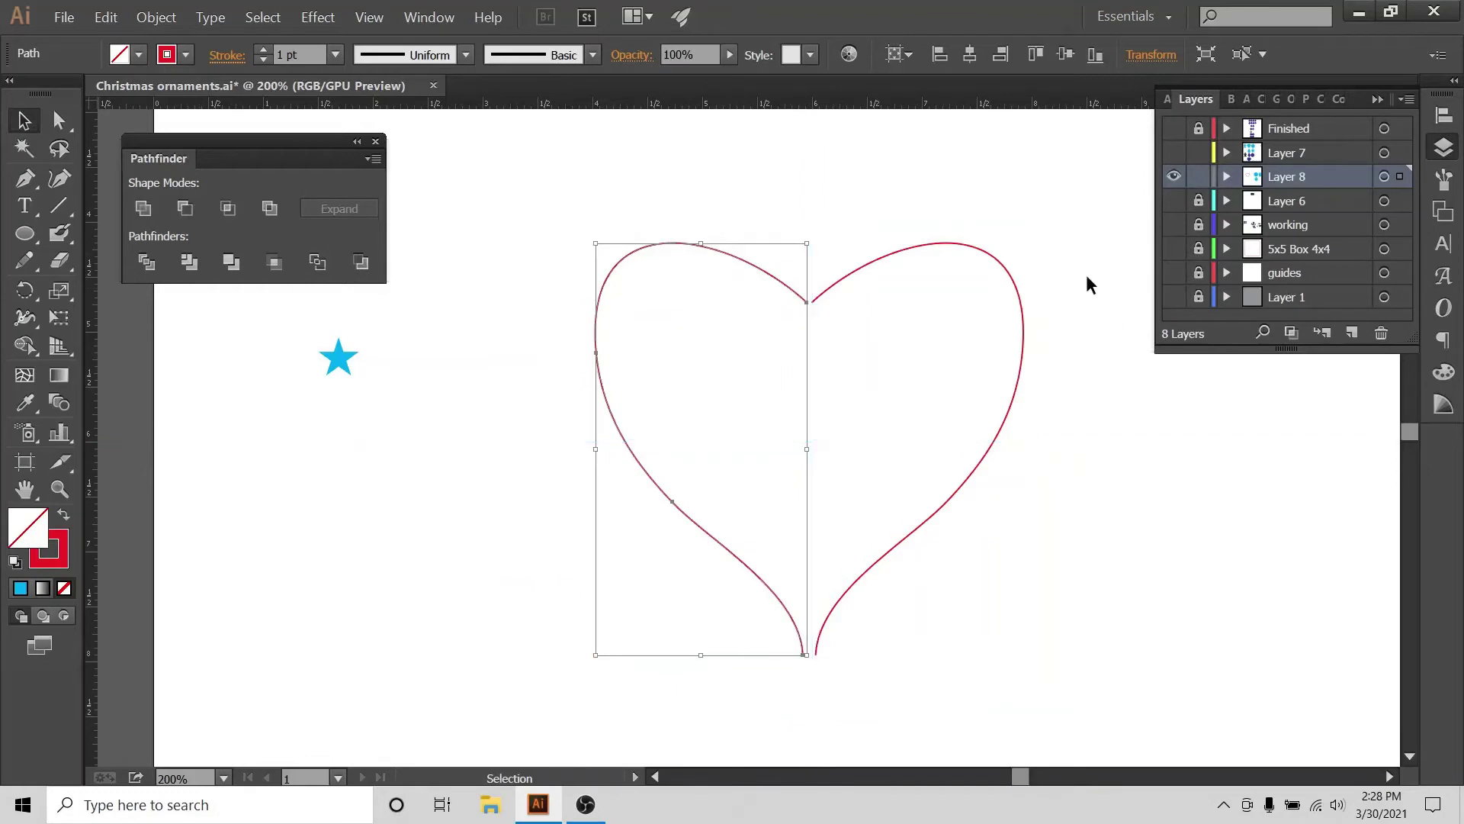
left_click(984, 239)
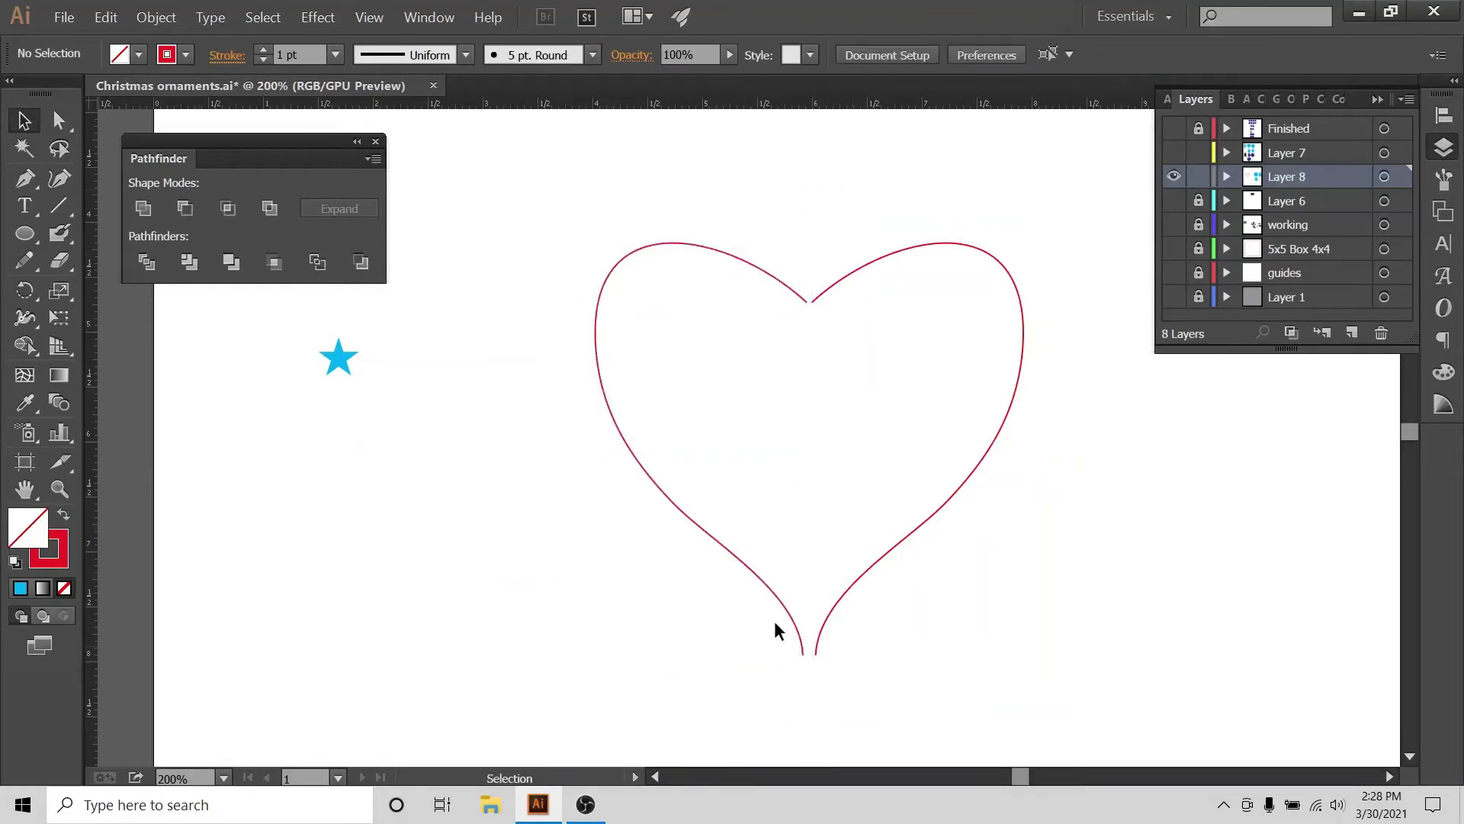
- Join the two upper end points of the heart halves with the Join tool
left_click(58, 120)
left_click_drag(808, 318, 832, 331)
left_click(23, 261)
left_click_drag(20, 268, 114, 341)
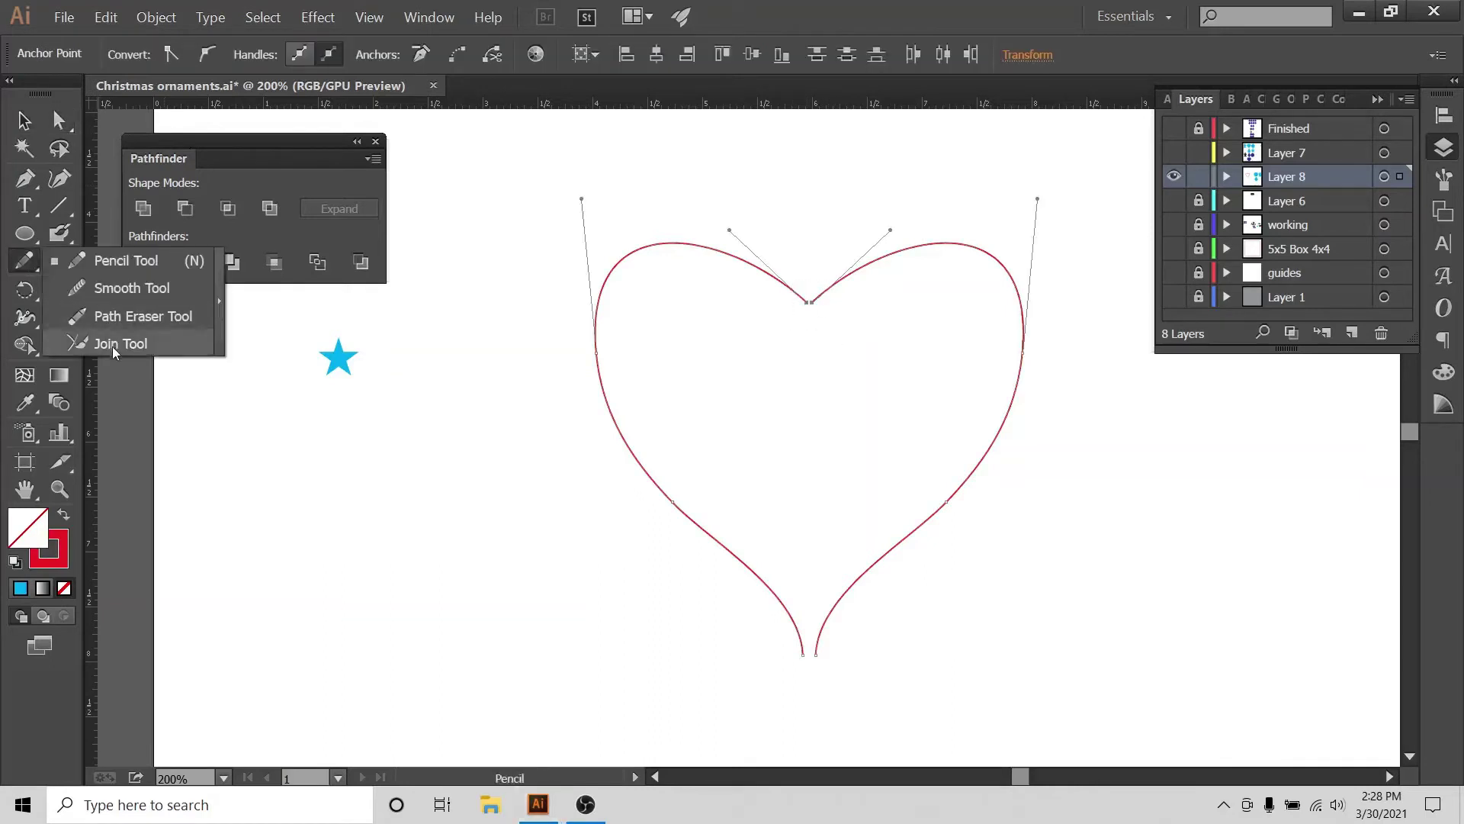
left_click_drag(777, 313, 765, 366)
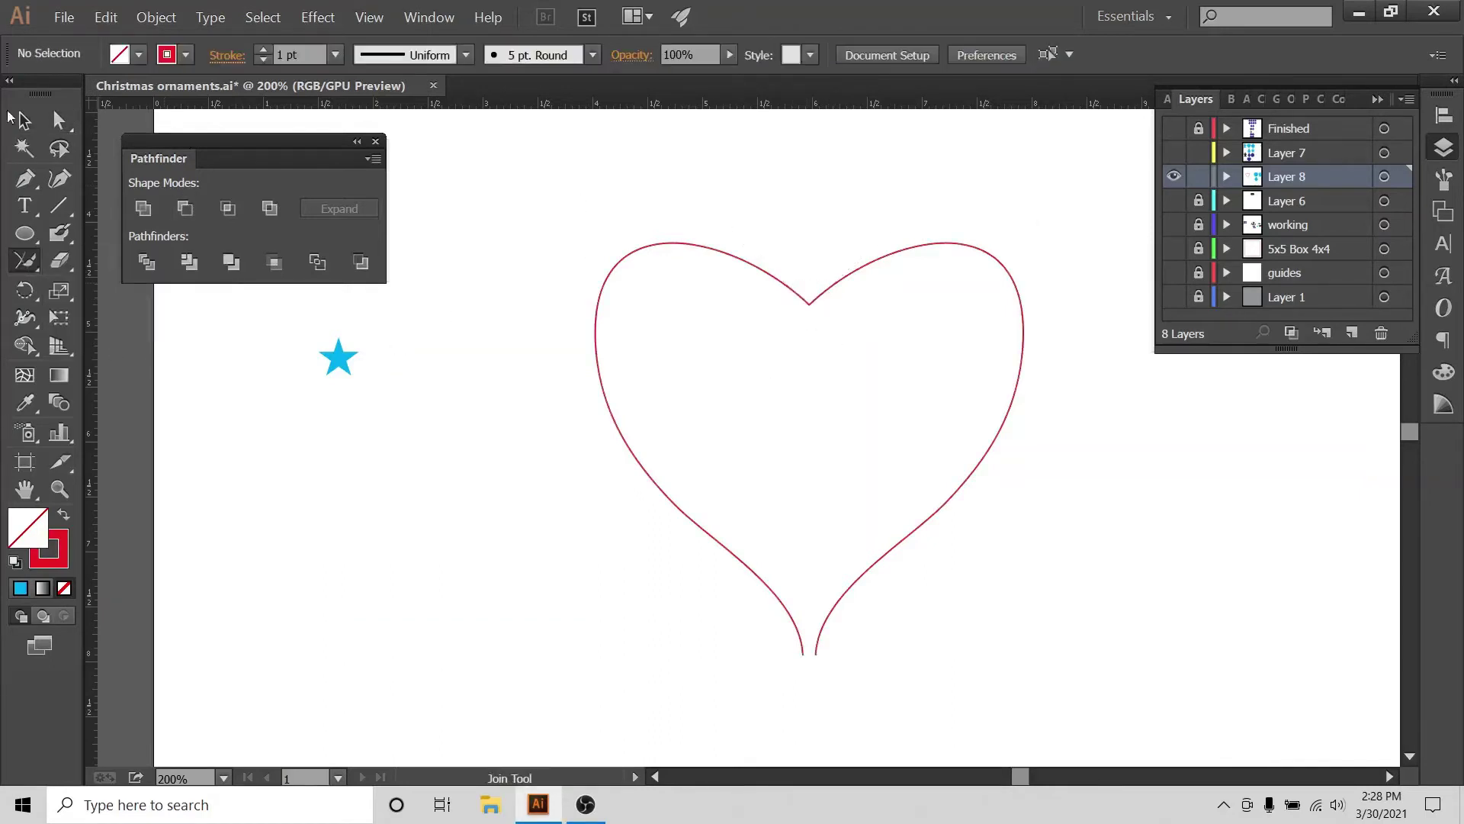
- Try to join the two lower end points of the heart halves with the Join tool
left_click(59, 120)
left_click_drag(810, 645, 841, 672)
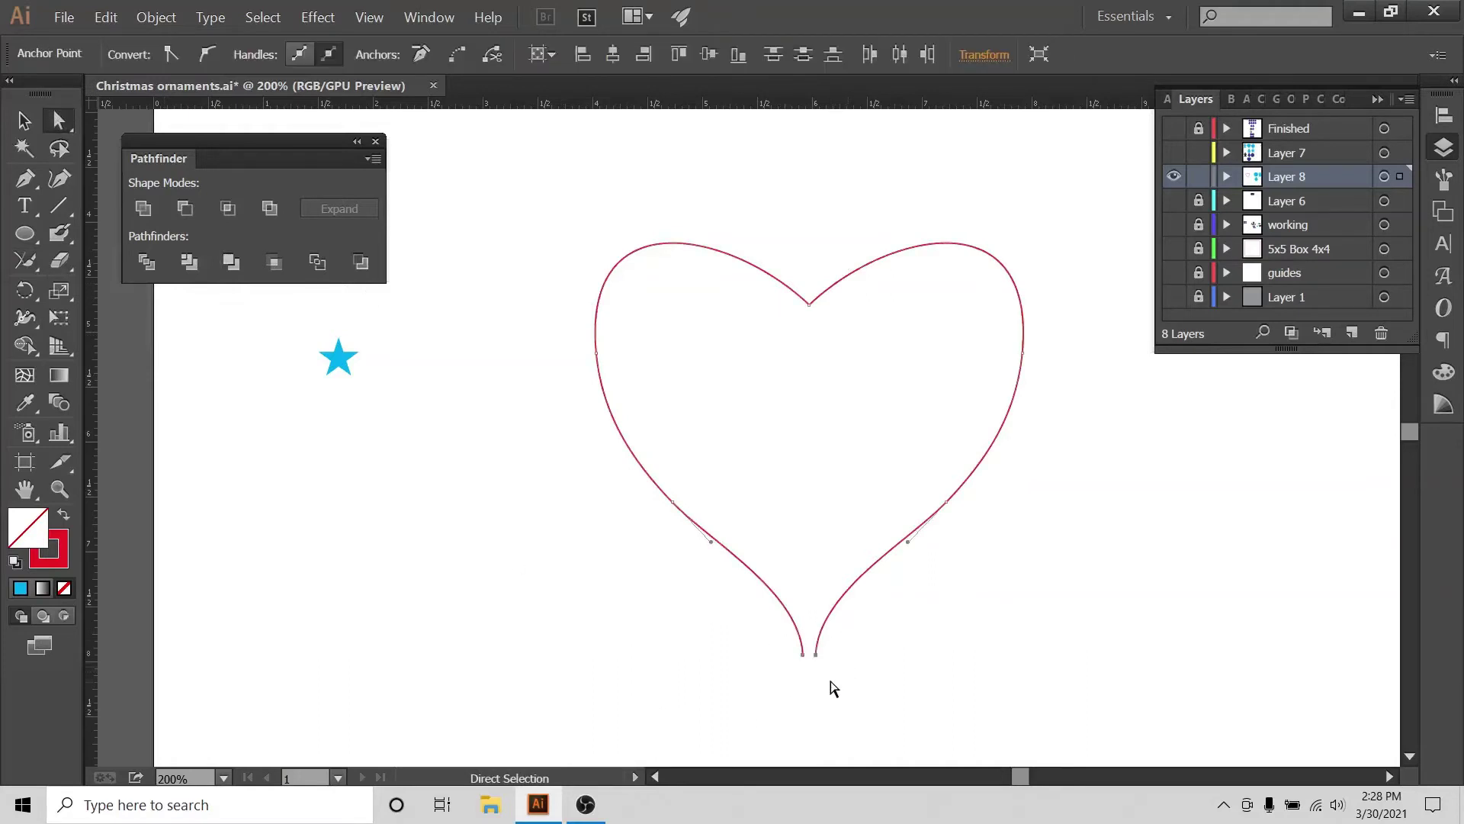
left_click(25, 260)
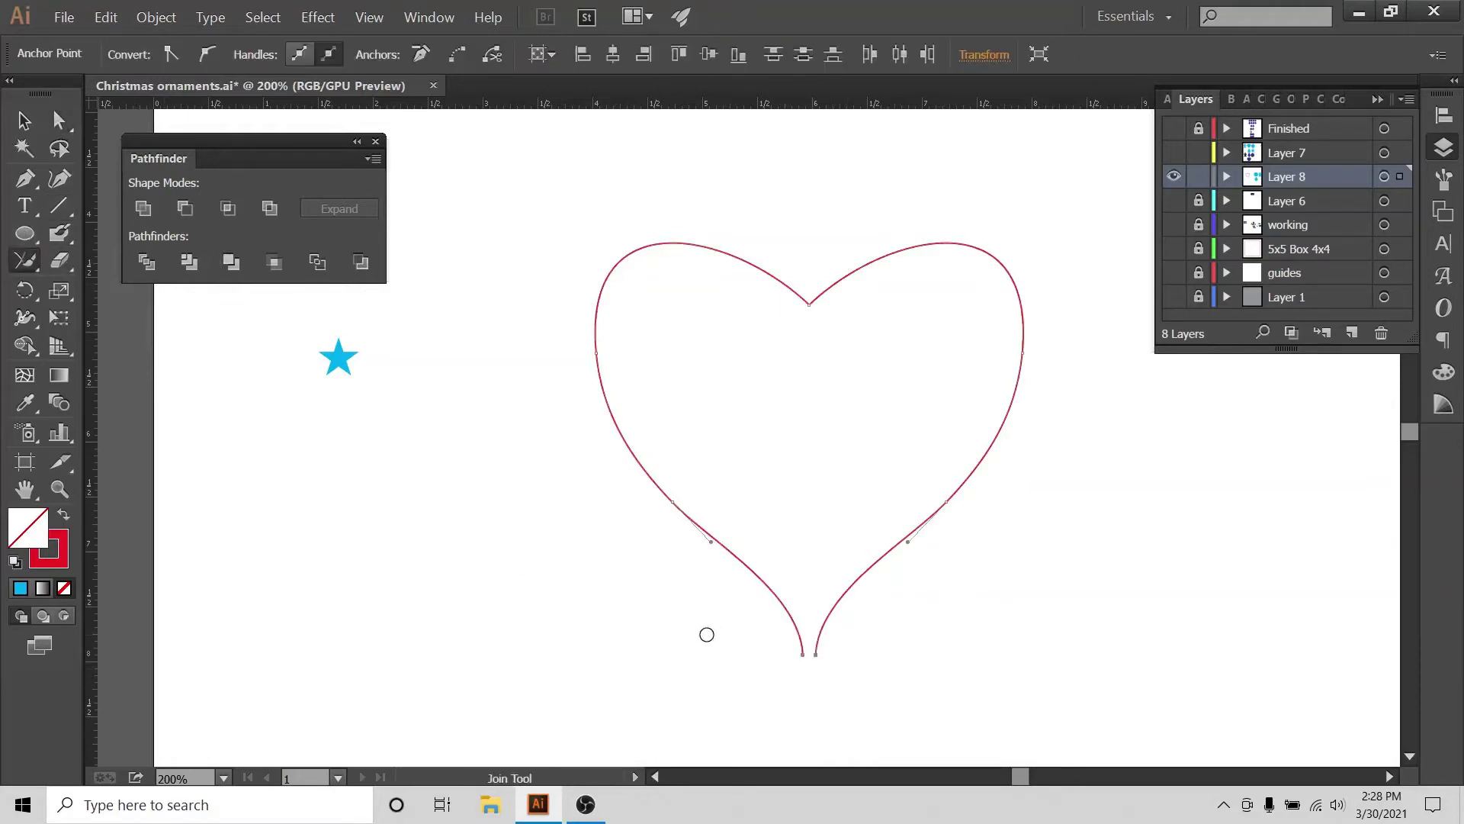
mouse_move(735, 644)
left_mouse_down()
mouse_move(937, 668)
mouse_move(979, 650)
left_mouse_up()
- Undo the join of the heart halves and delete the reflected left half
left_click(23, 120)
left_click(753, 194)
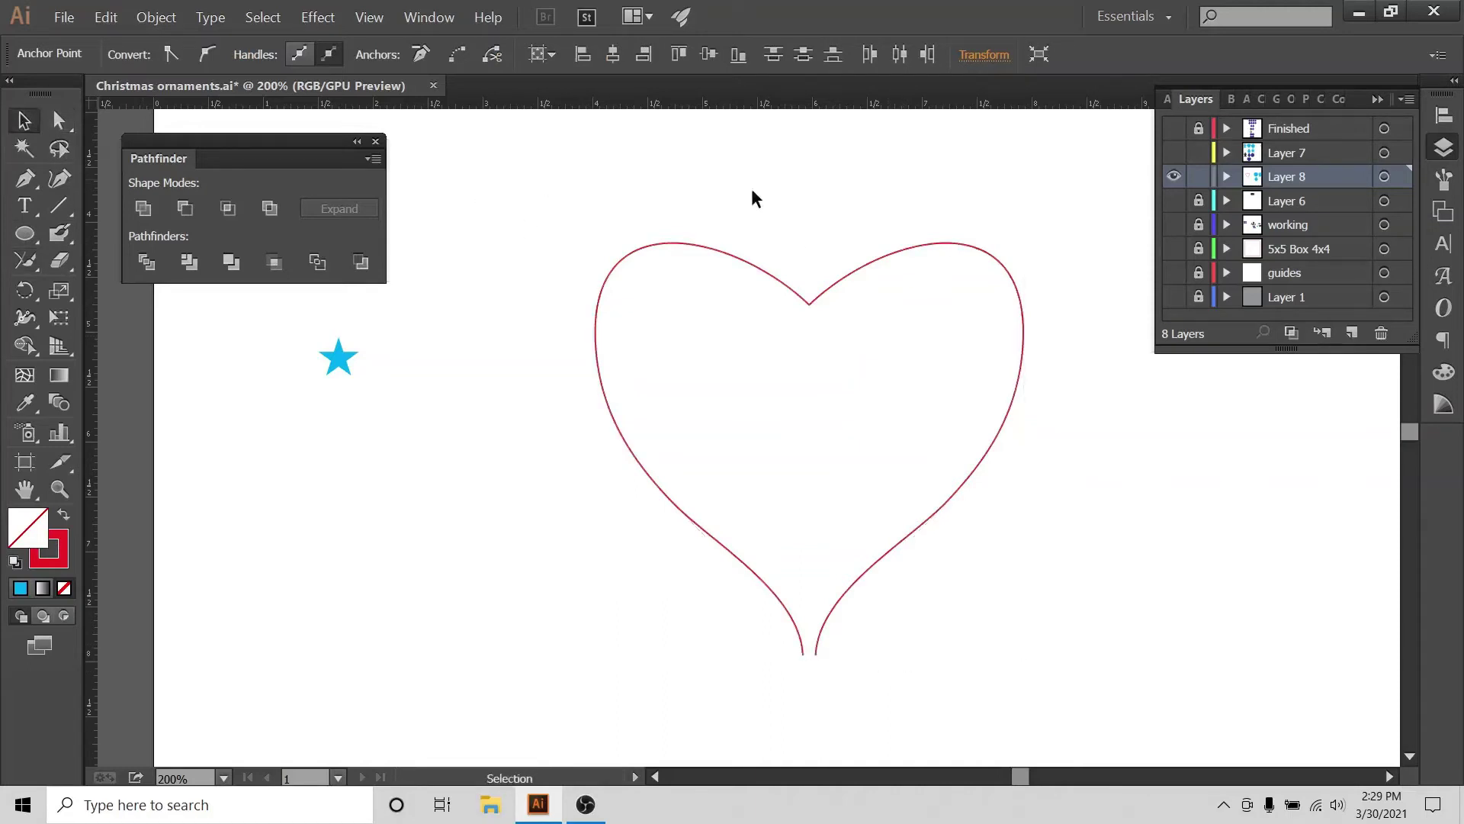
key("ctrl+a")
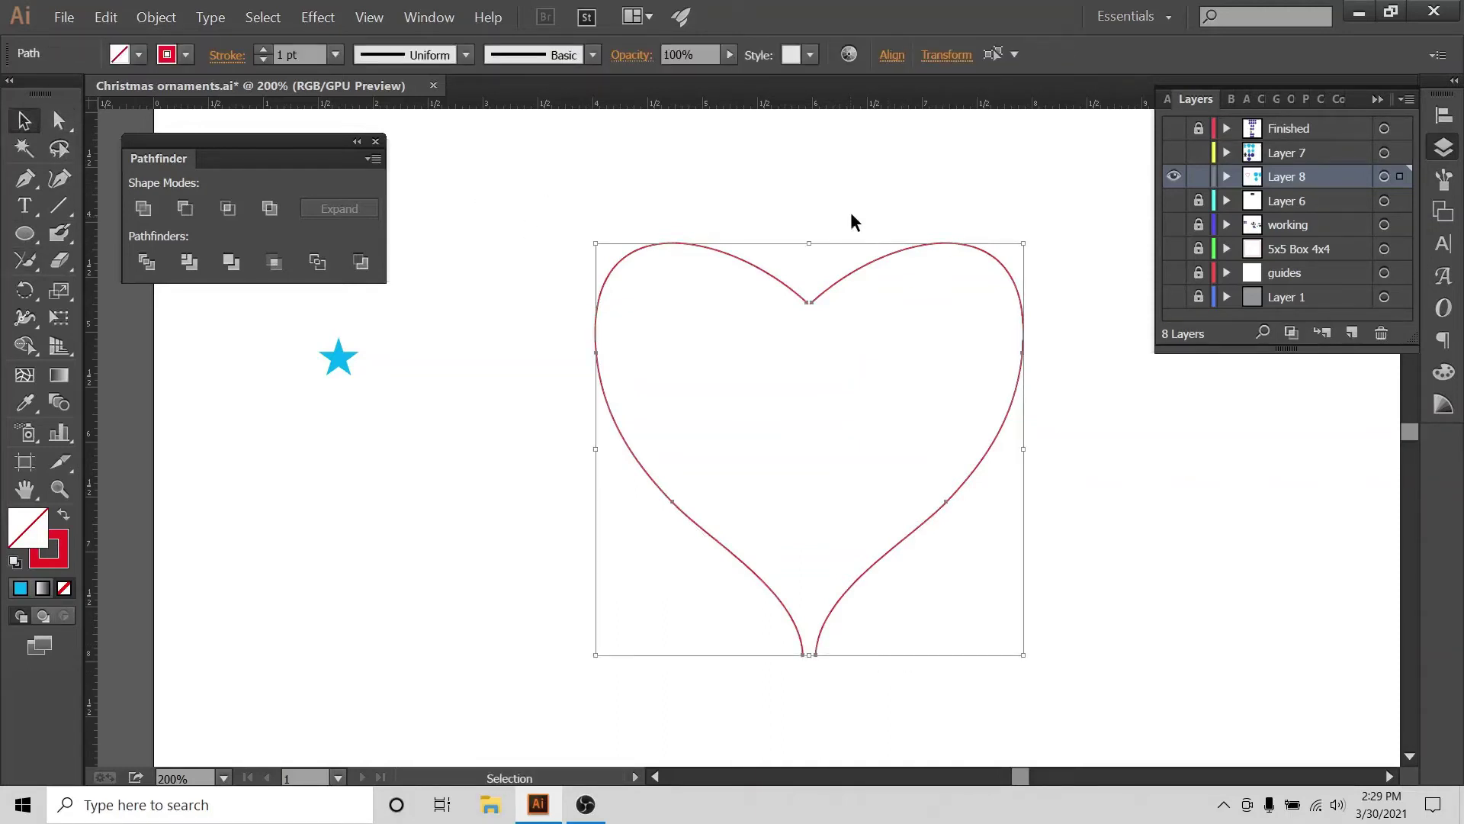
left_click(850, 213)
left_click_drag(745, 180, 674, 335)
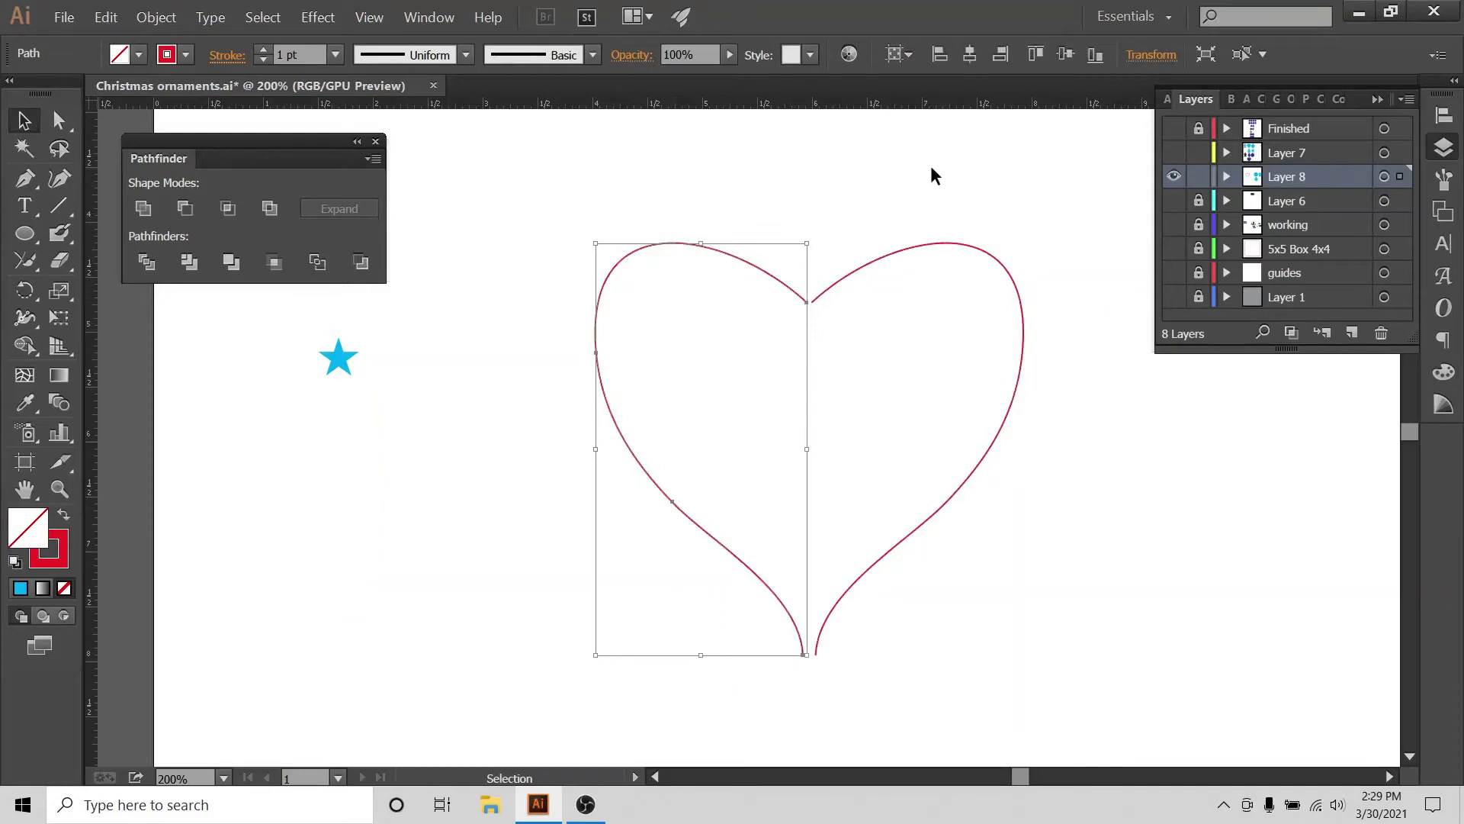
key("Delete")
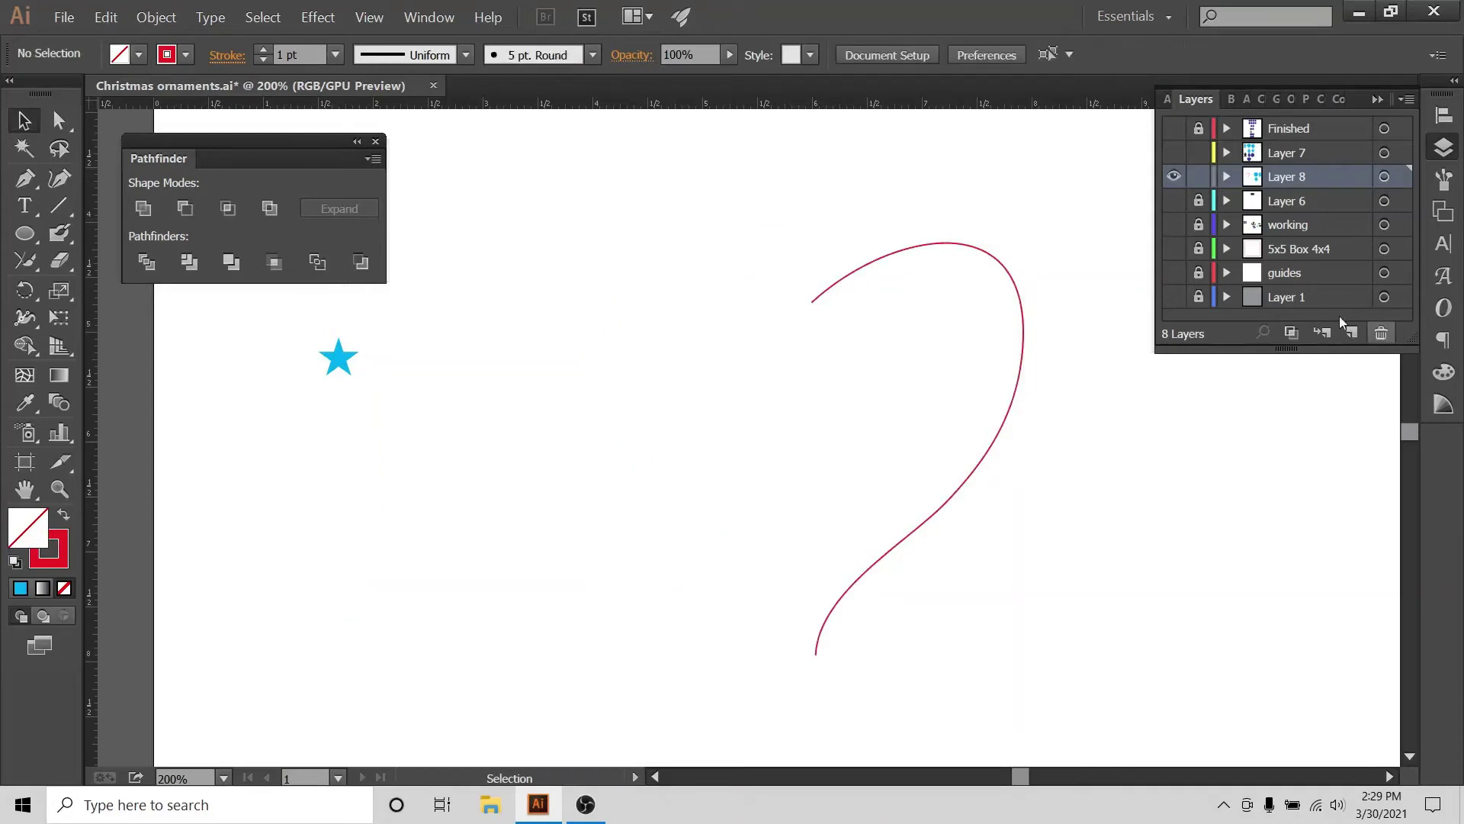
- Show the guides layer and move the heart half's lower end point onto the vertical guide
left_click(1174, 273)
key("a")
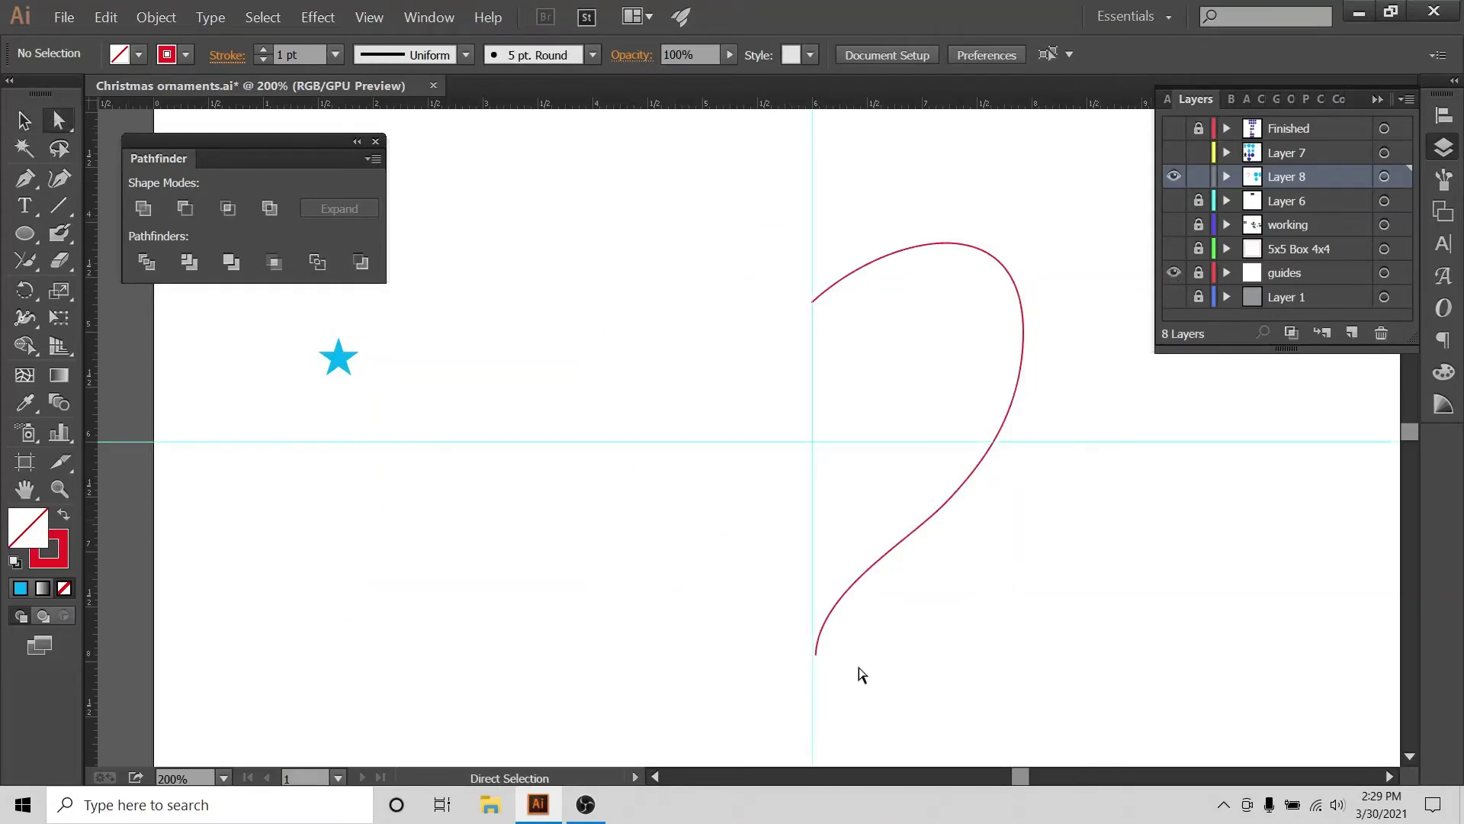
left_click(815, 655)
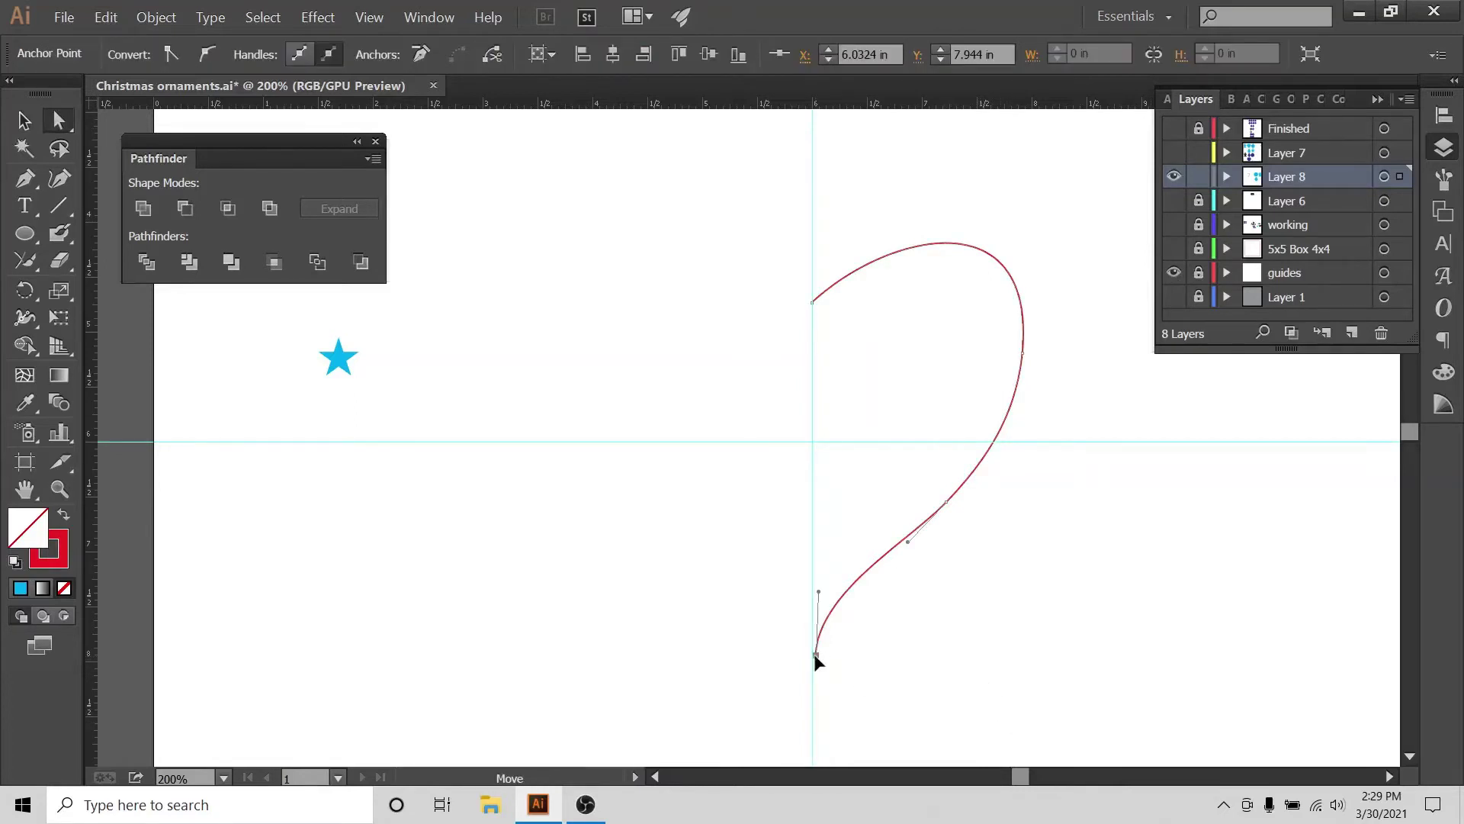
left_click_drag(815, 654, 811, 658)
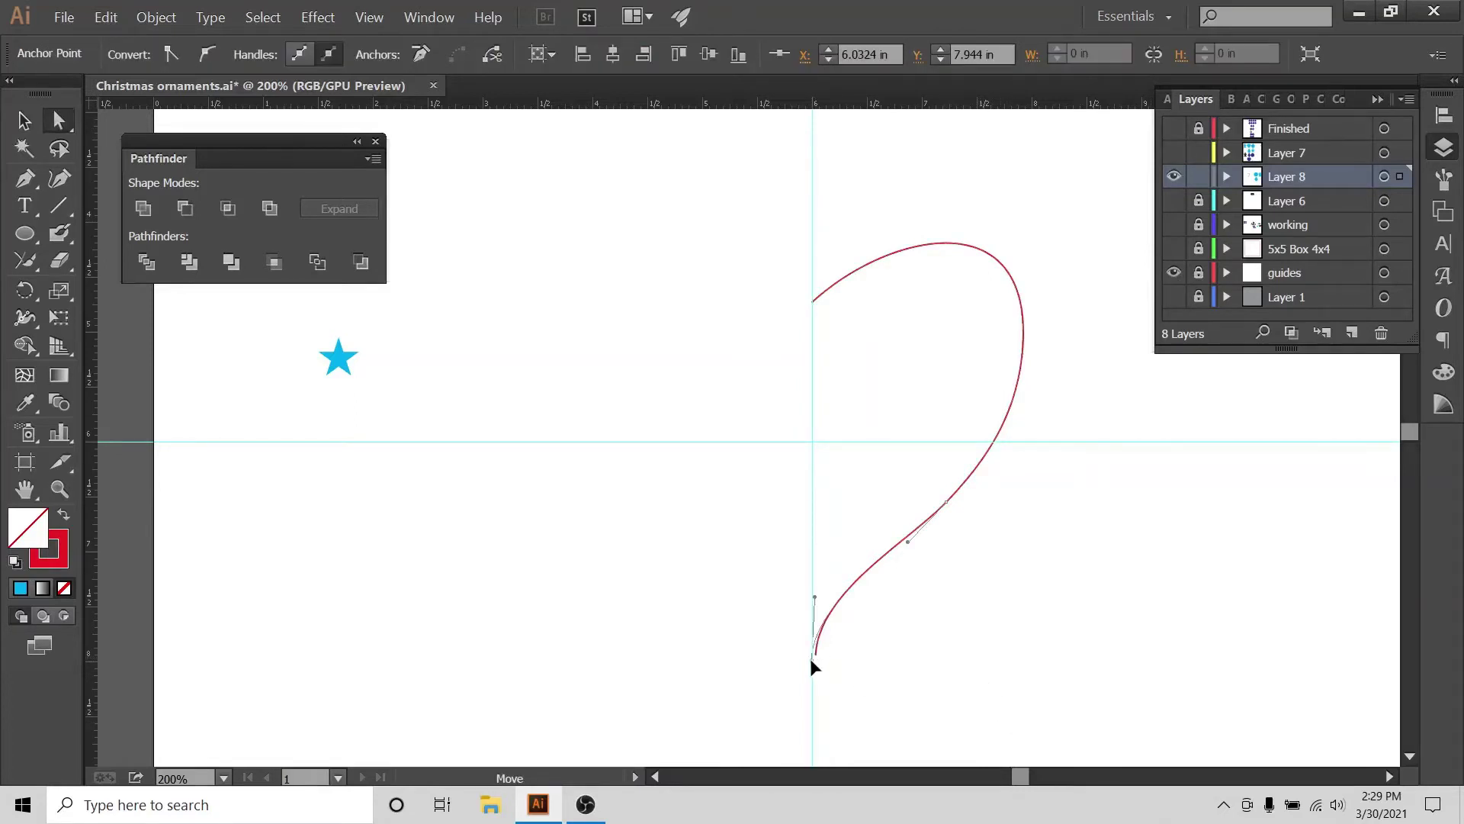
left_click(880, 673)
- Reflect a copy of the heart half across the vertical axis and place it on the other side of the vertical guide
left_click(23, 120)
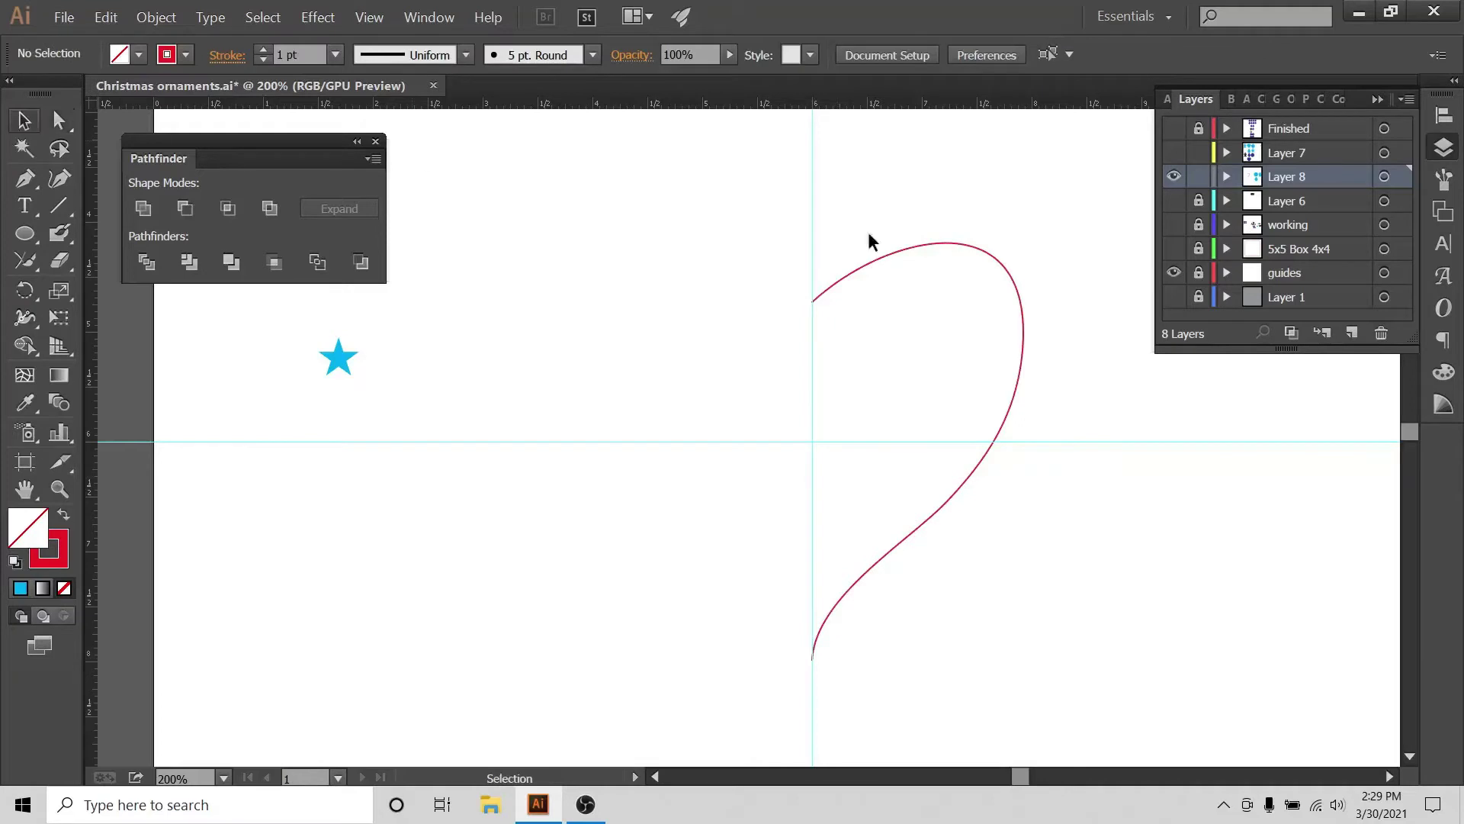
left_click(1013, 372)
right_click(1017, 389)
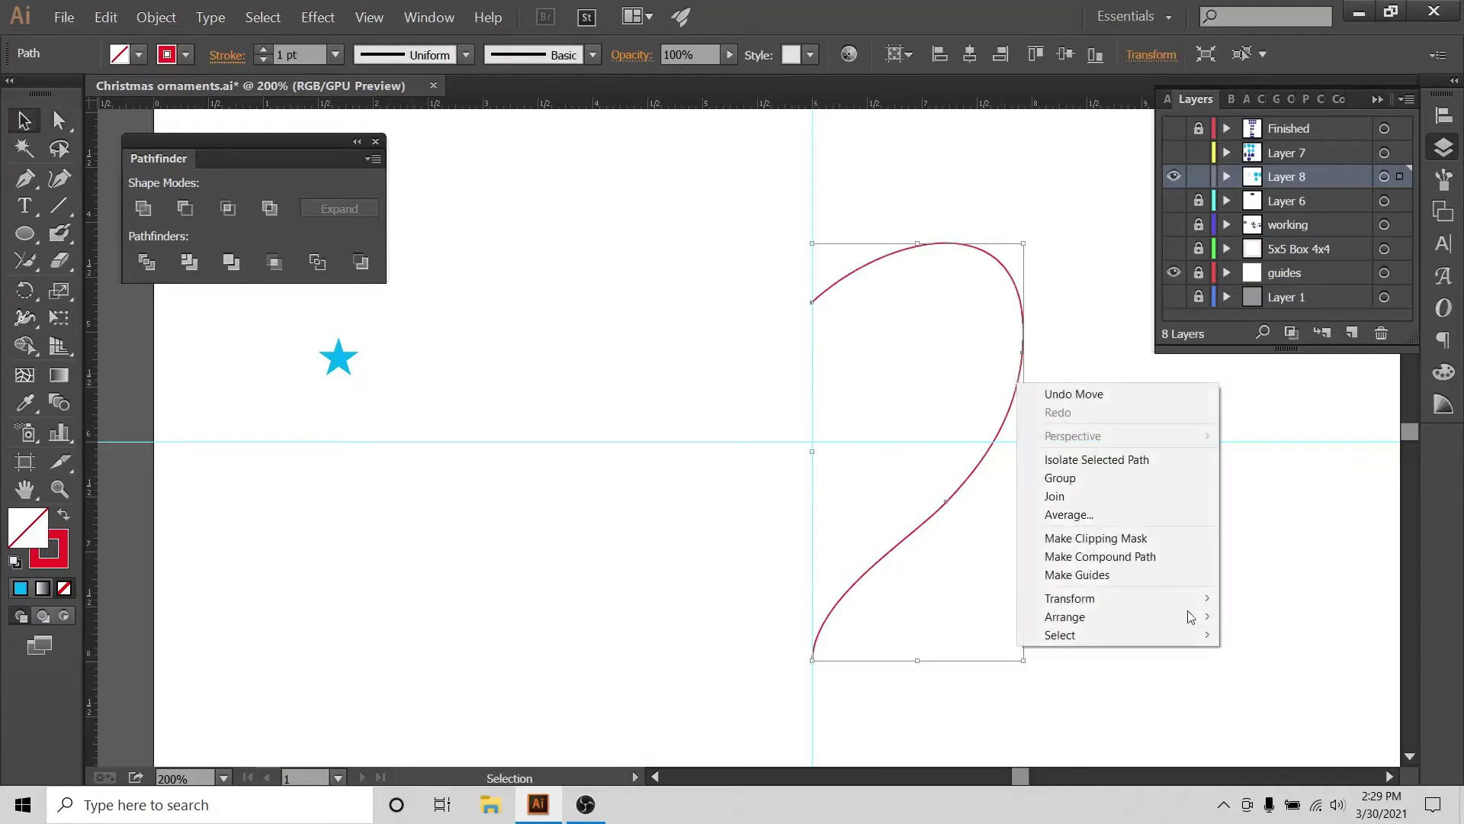
mouse_move(1155, 597)
left_click(798, 660)
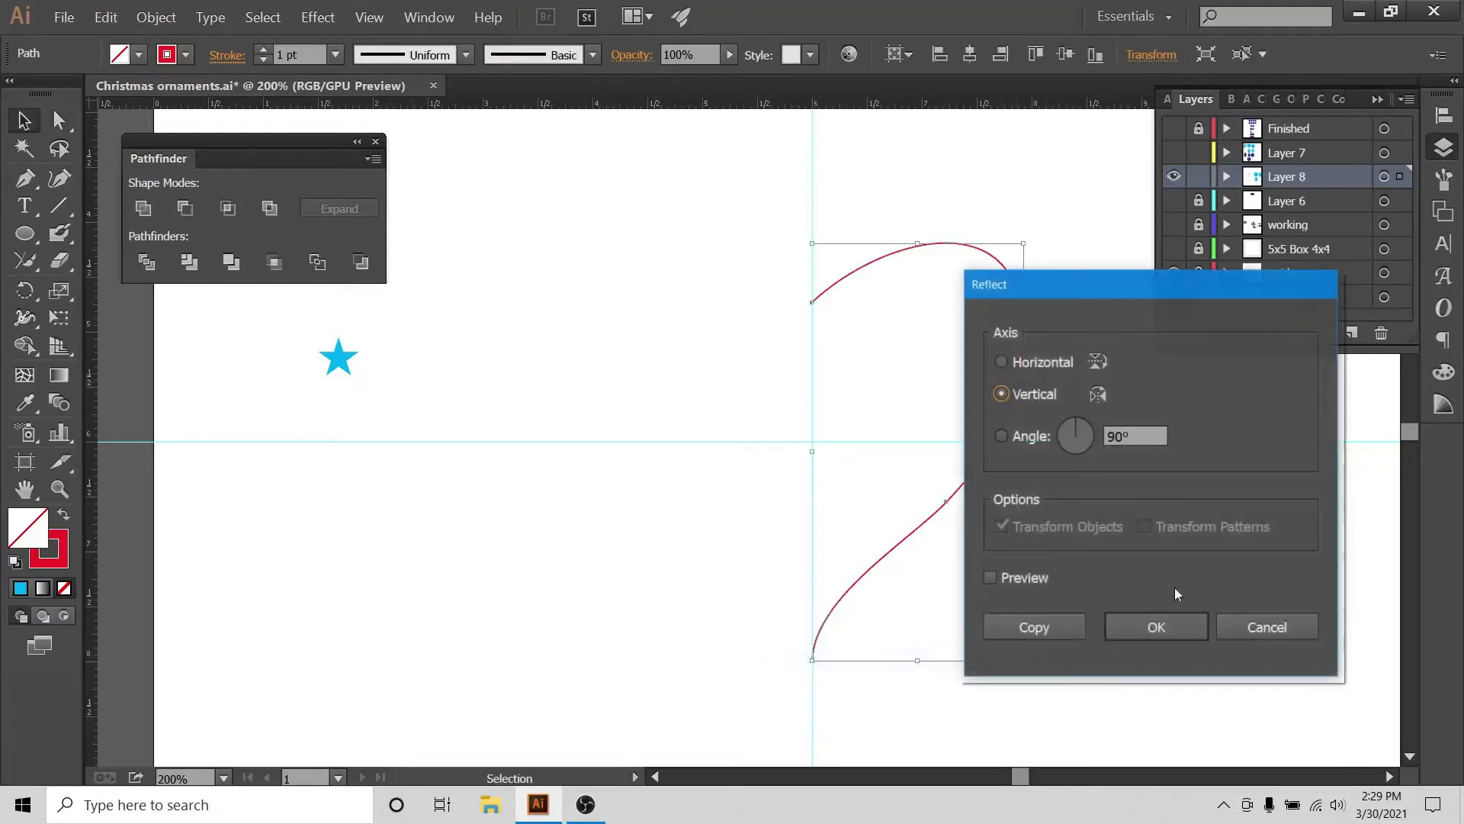
left_click(1026, 631)
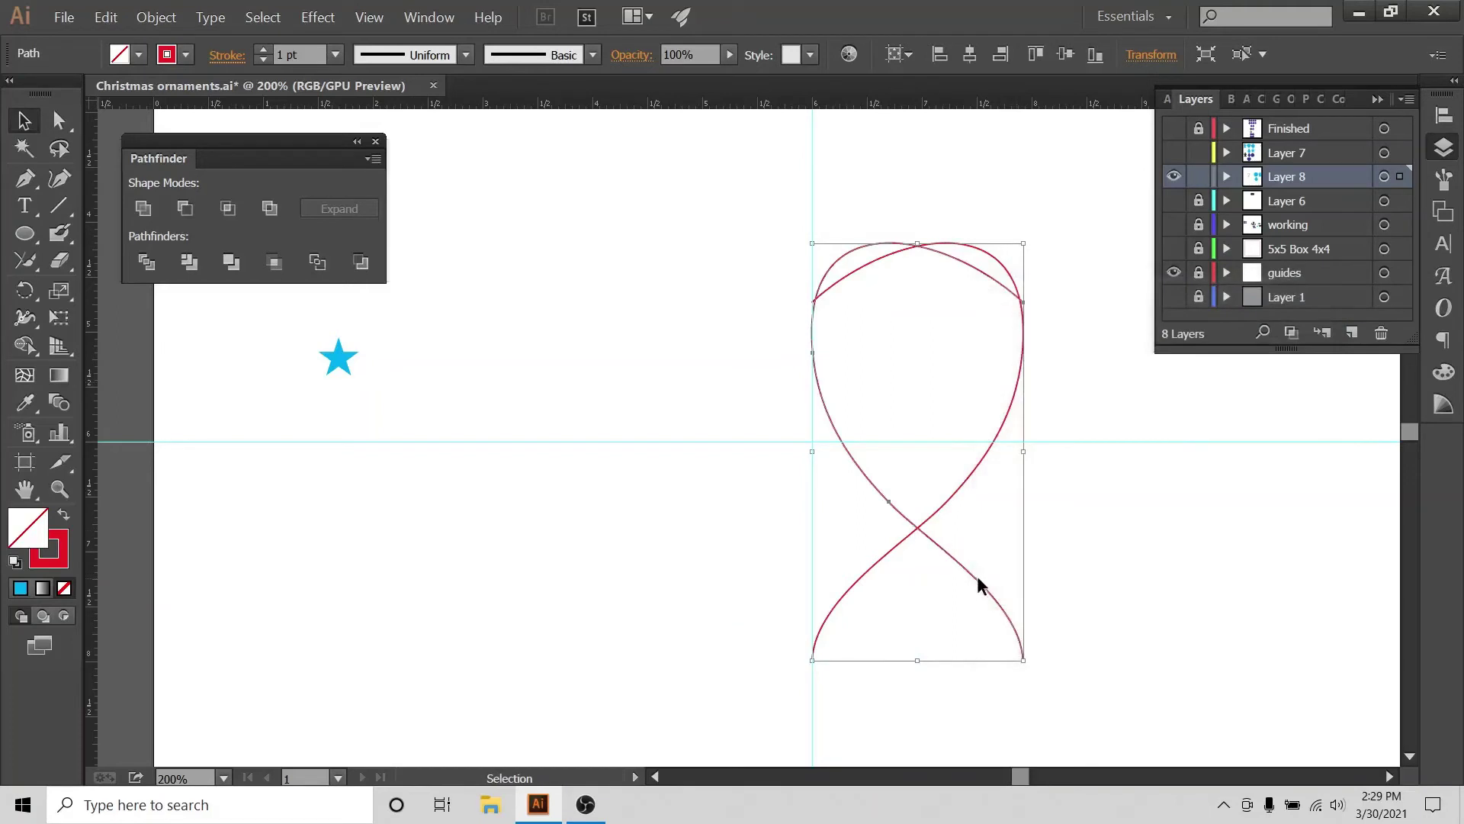
left_click_drag(977, 578, 794, 628)
left_click(825, 183)
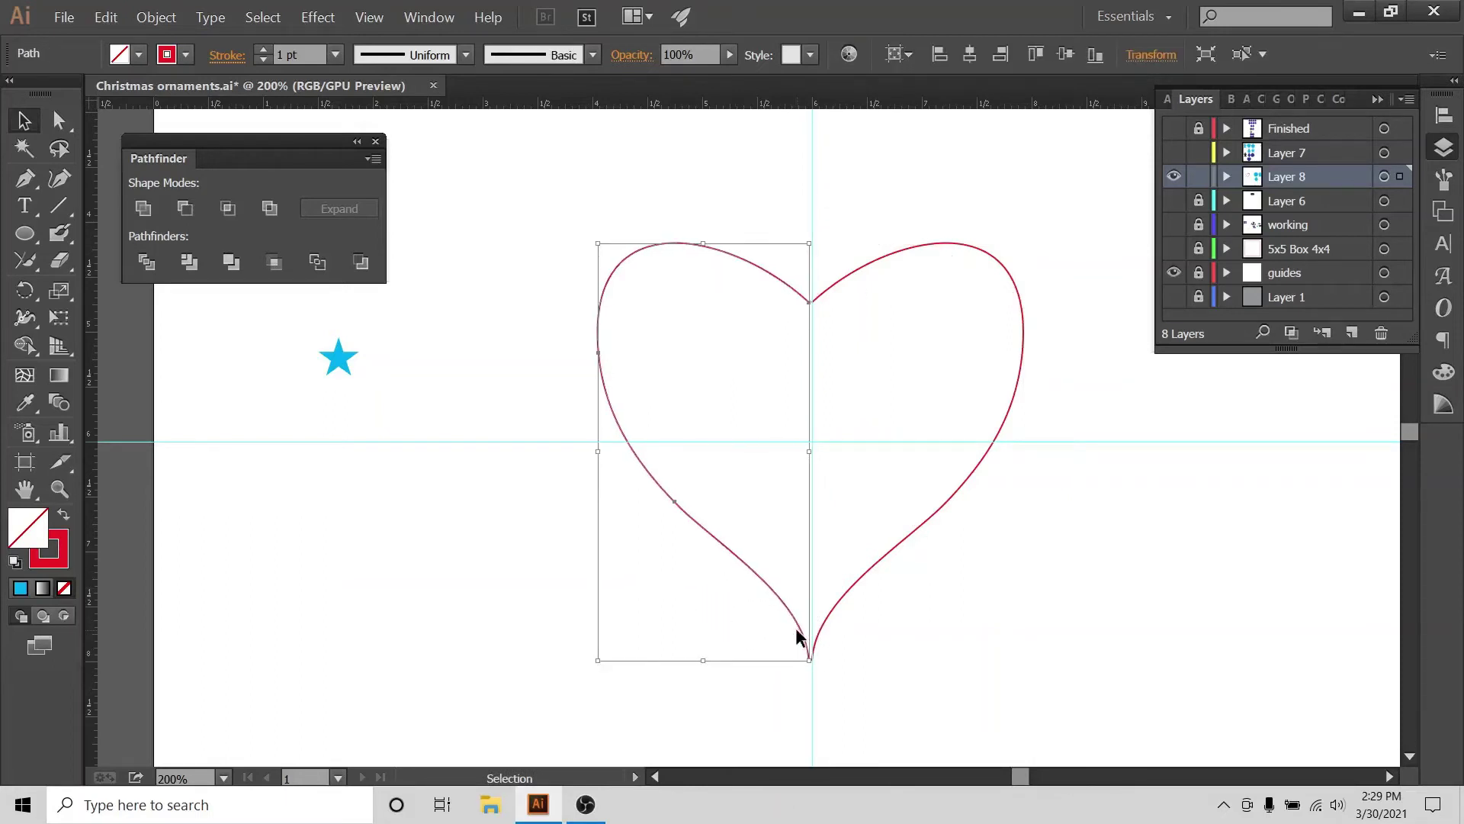
- Hide the guides layer and join the two upper end points of the heart halves with the Join tool
left_click(1172, 273)
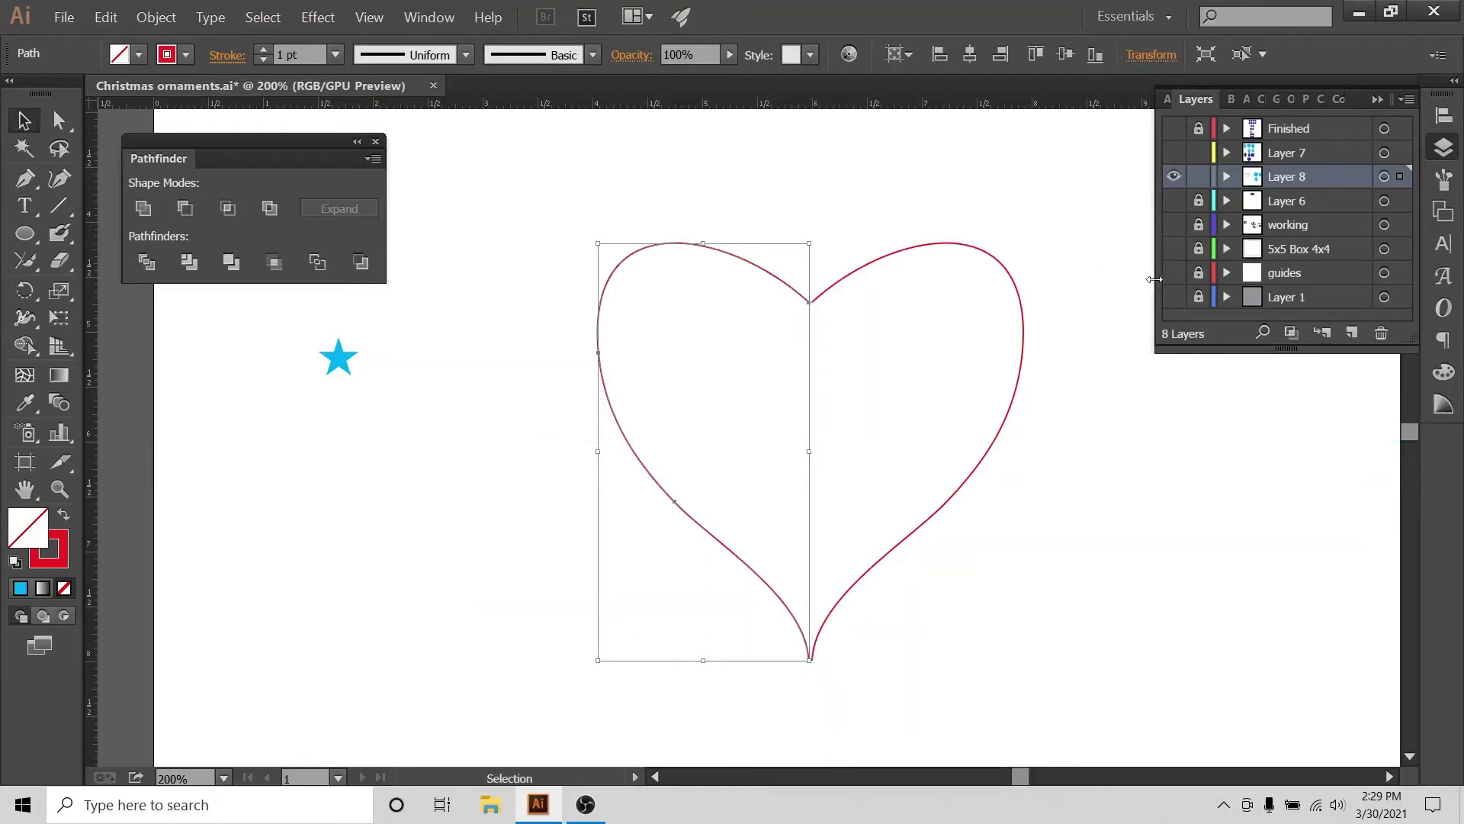
left_click(1087, 200)
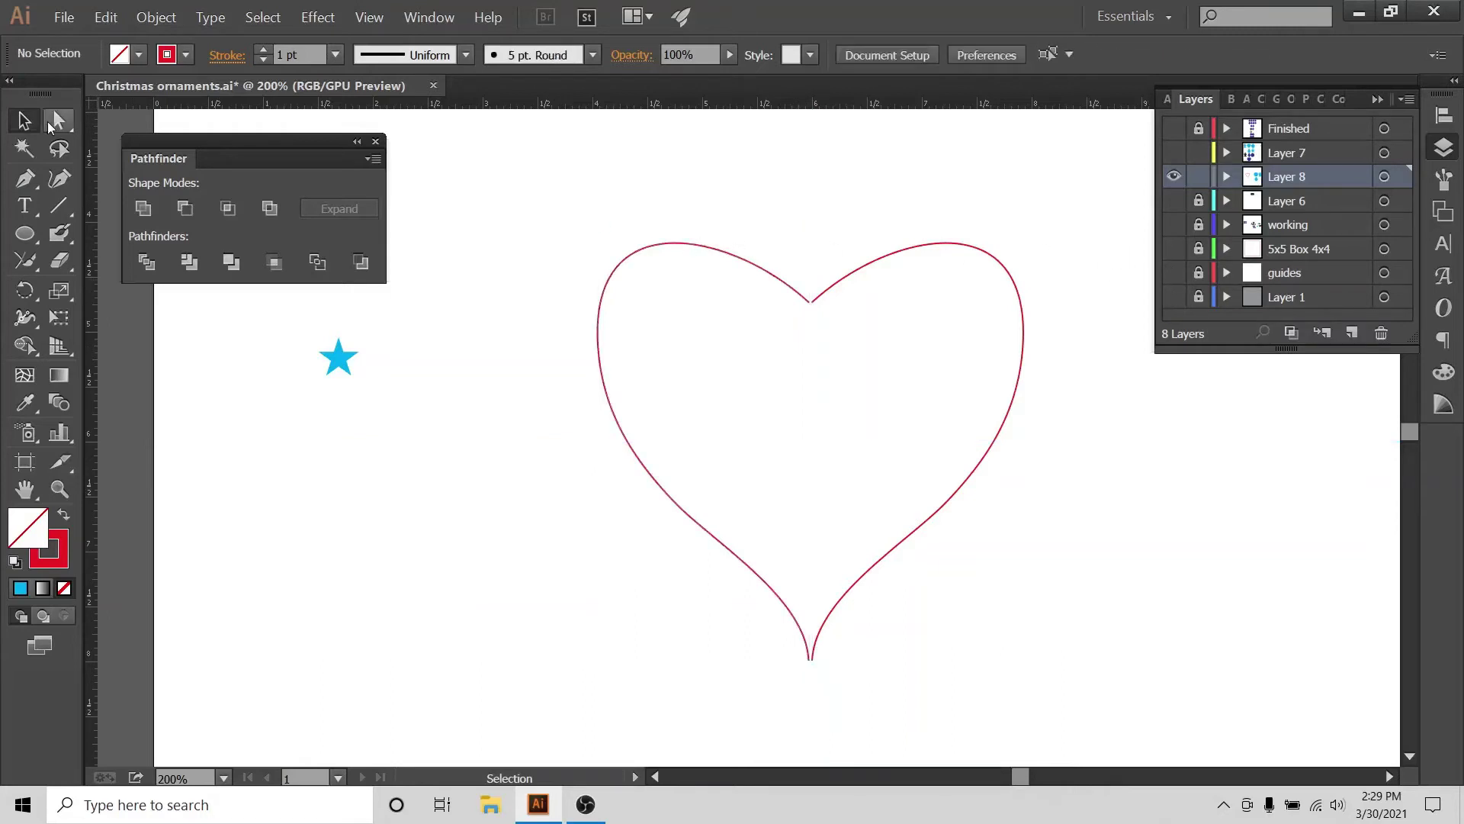
key("a")
mouse_move(813, 312)
left_mouse_down()
mouse_move(785, 346)
mouse_move(785, 309)
left_mouse_up()
key("shift+n")
- Try to join the two lower end points of the heart halves with the Join tool
key("a")
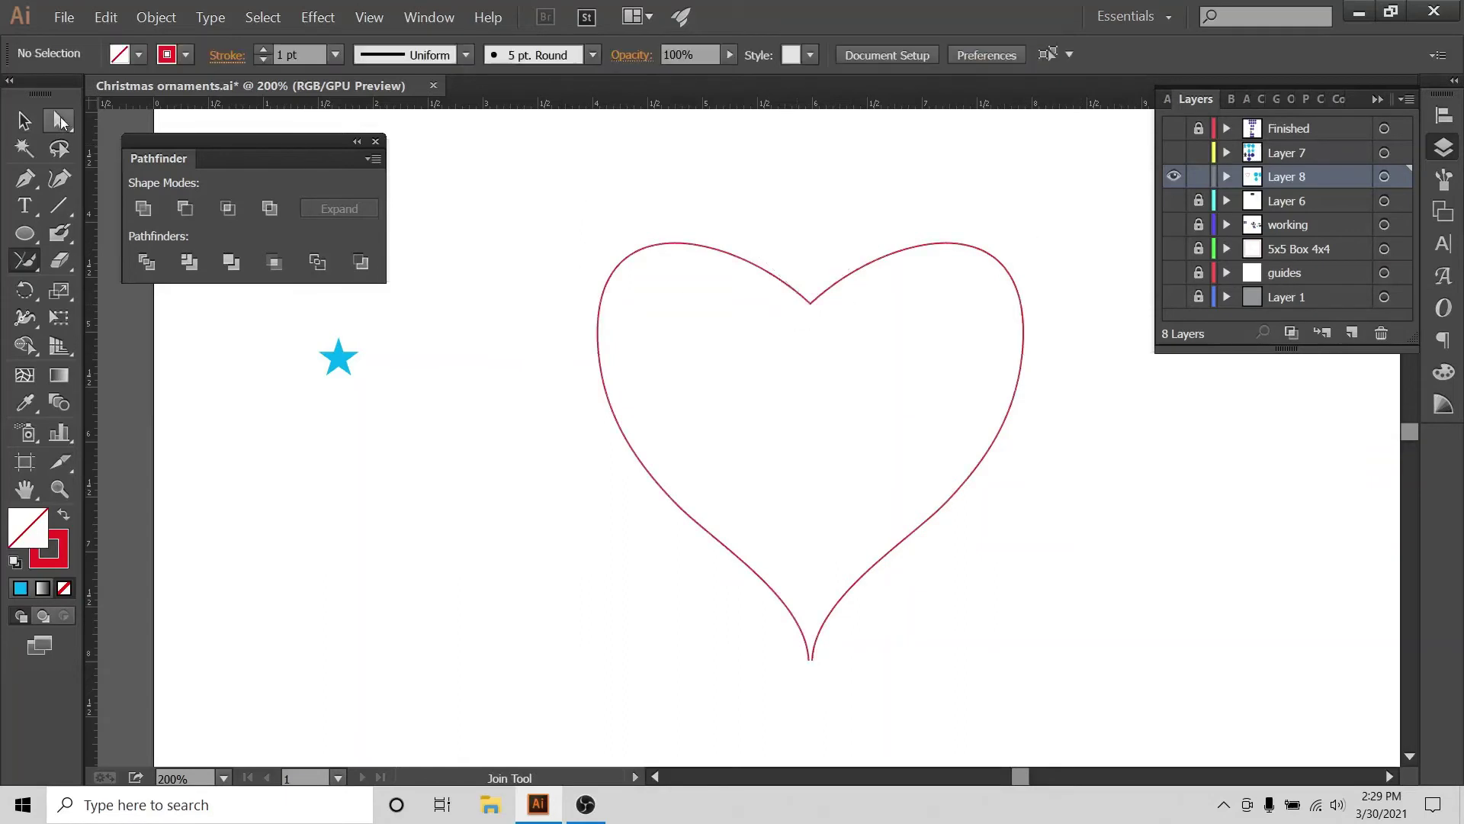
mouse_move(787, 633)
left_mouse_down()
mouse_move(833, 694)
mouse_move(810, 668)
left_mouse_up()
key("shift+n")
key("a")
left_click_drag(827, 501, 680, 642)
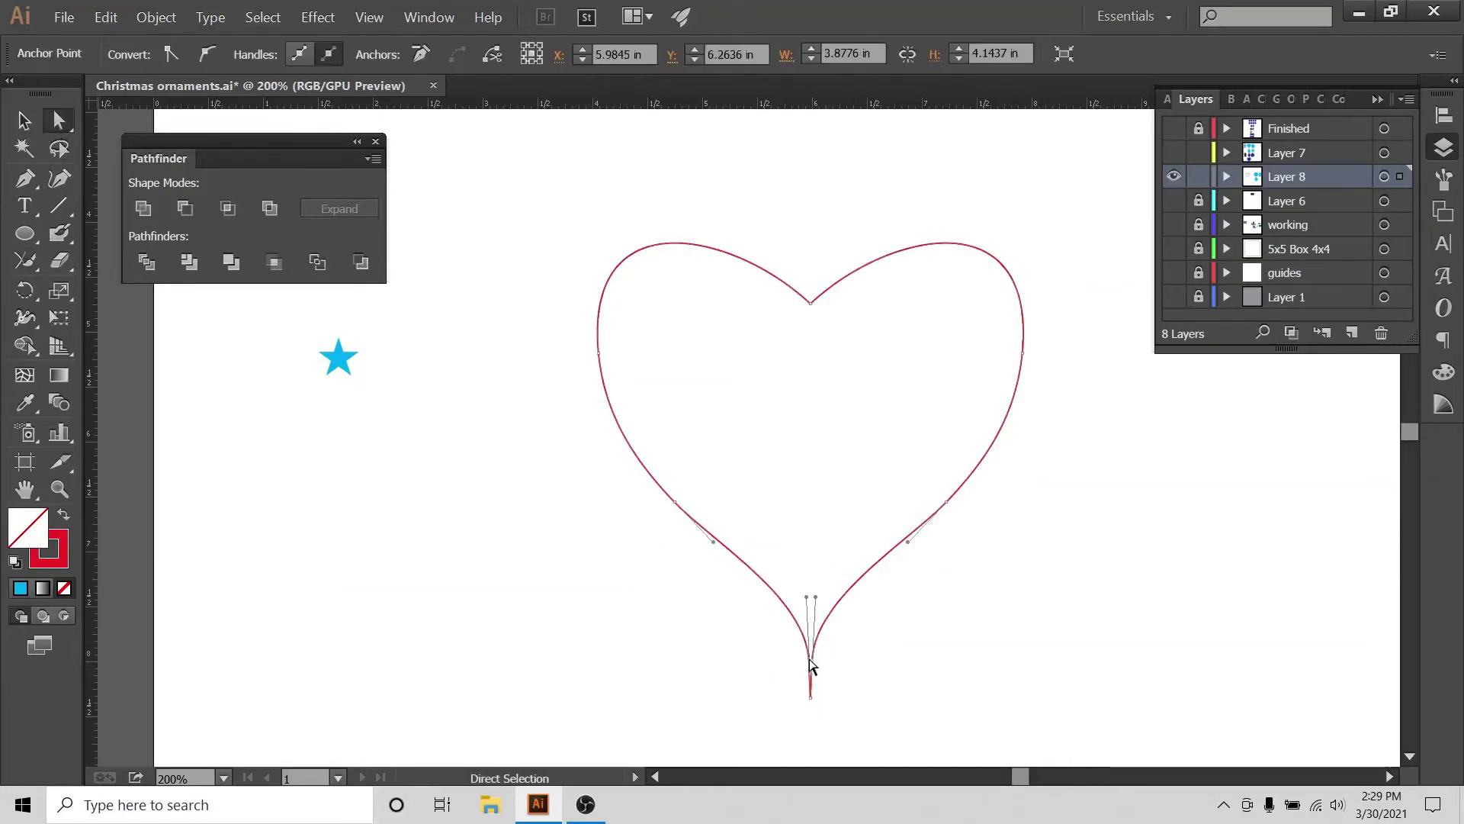
left_click(529, 572)
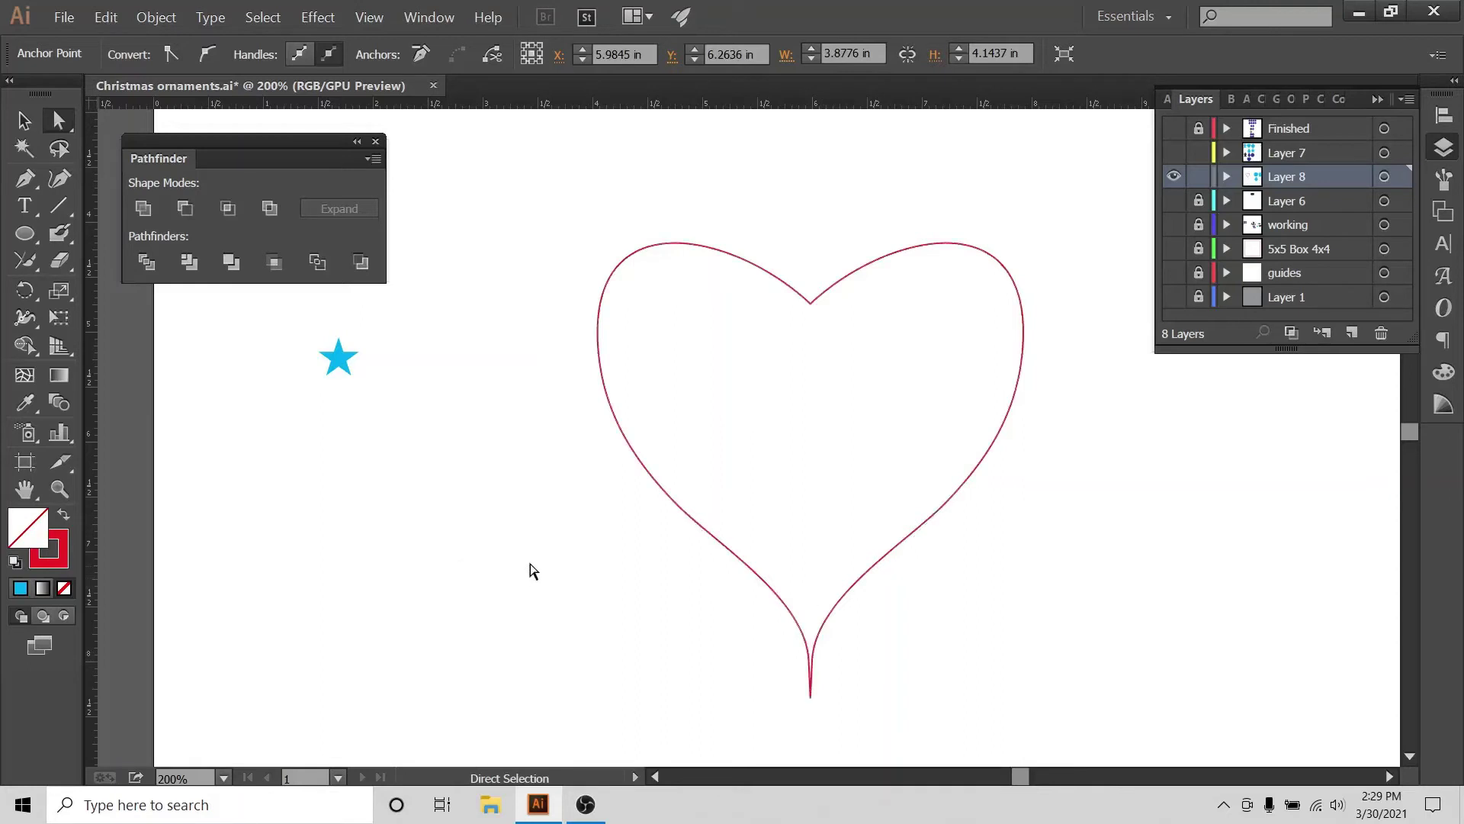
- Undo the joins and the hiding of the guides layer, and delete the reflected left half of the heart
key("v")
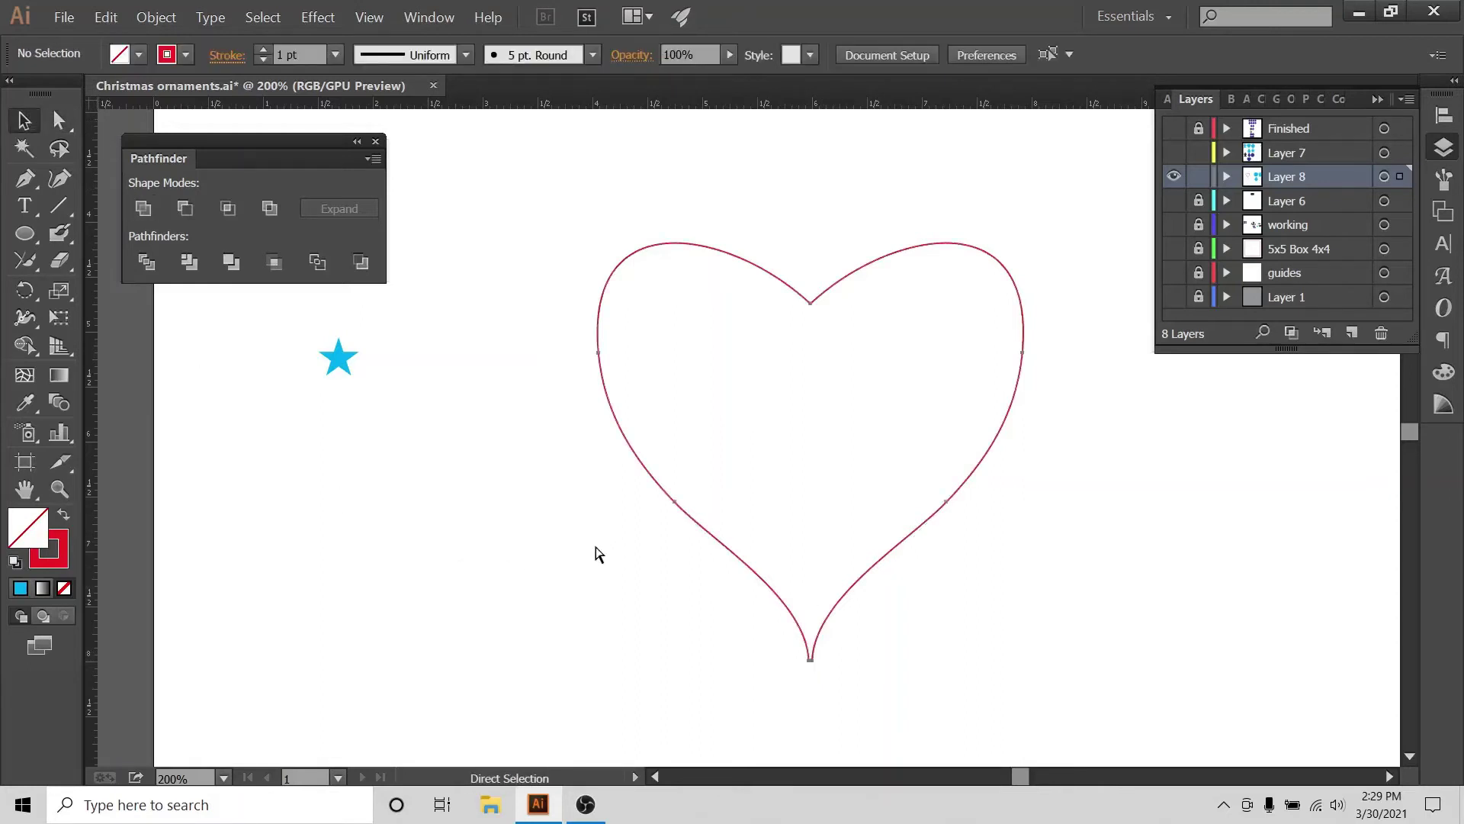
key("ctrl+a")
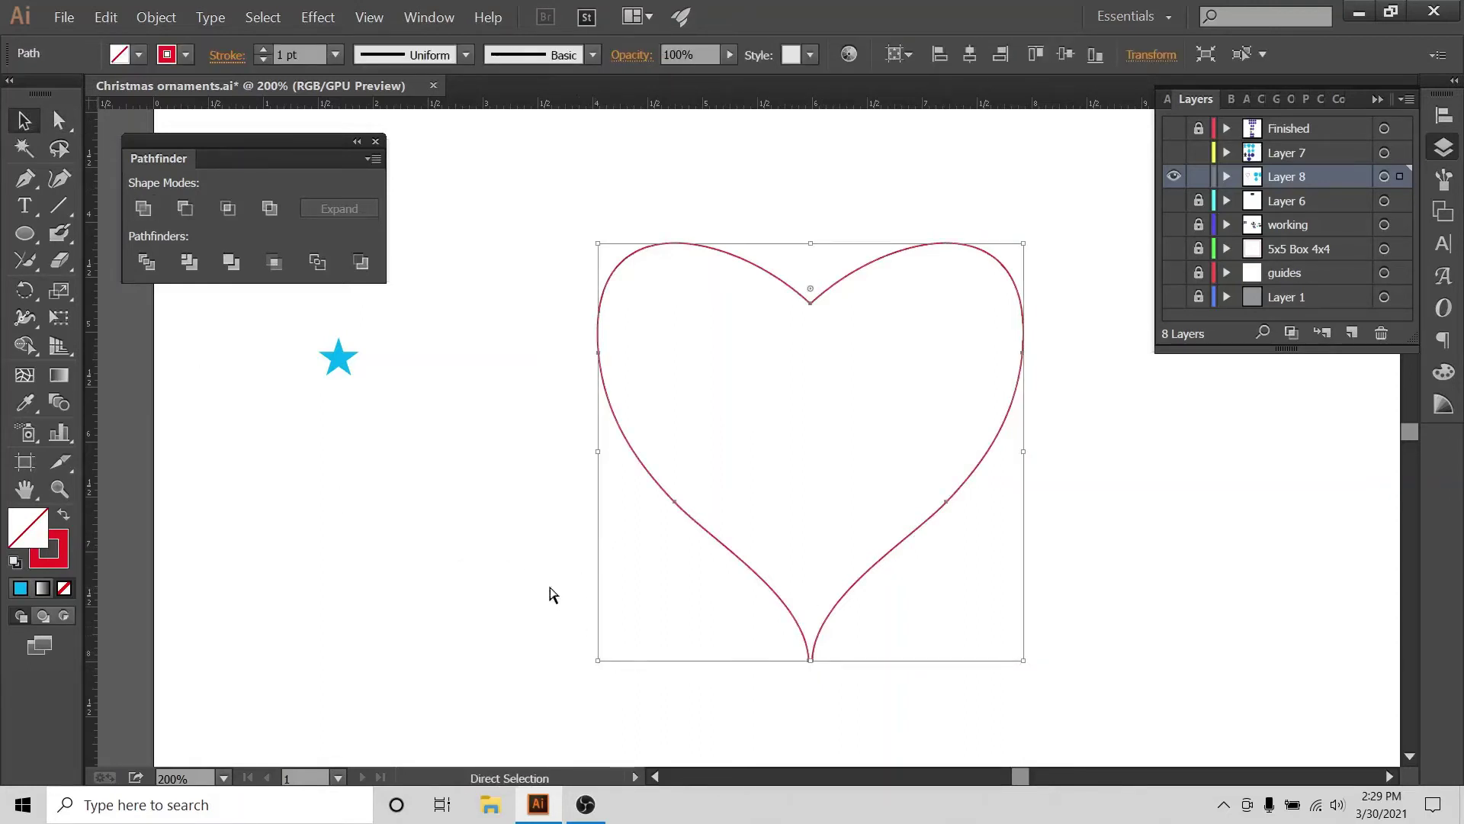
key("ctrl+z")
key("ctrl+z")
key("ctrl+z")
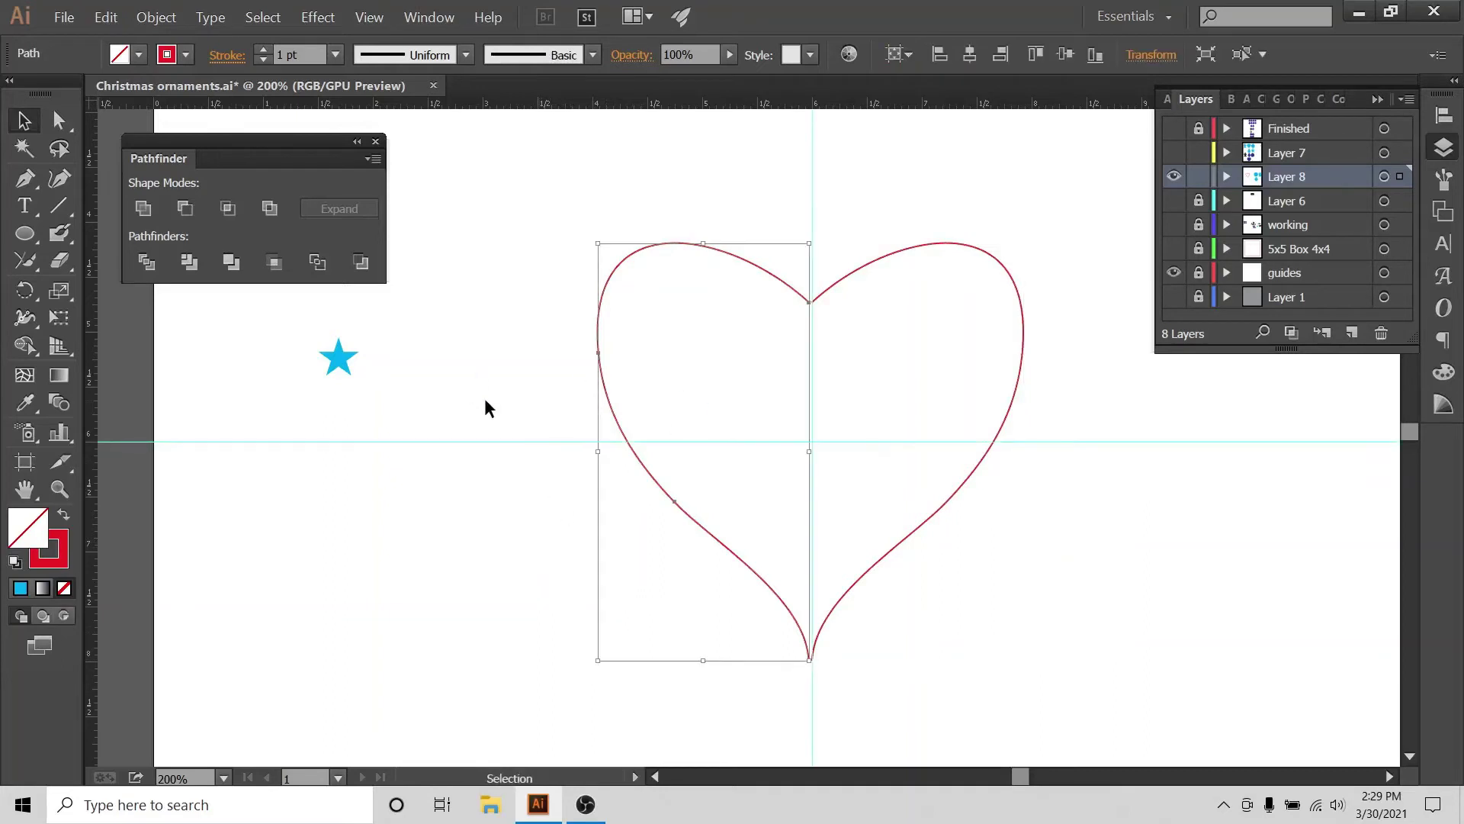
left_click(486, 400)
left_click_drag(733, 207, 656, 297)
key("Delete")
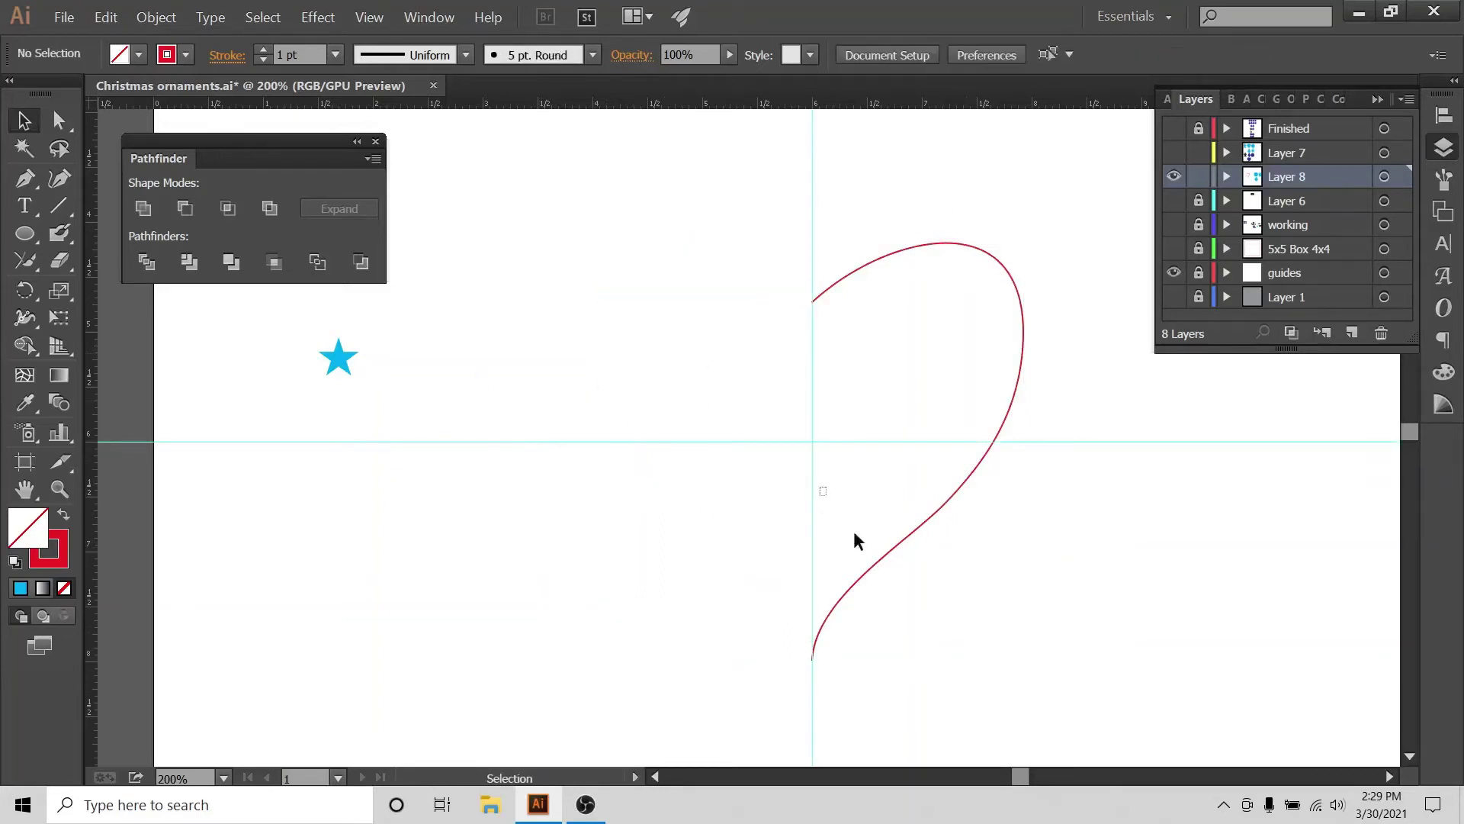
- Reshape the lower curve of the heart half by moving the lower end point's direction handle outward, away from the vertical guide
key("ctrl+a")
left_click(60, 119)
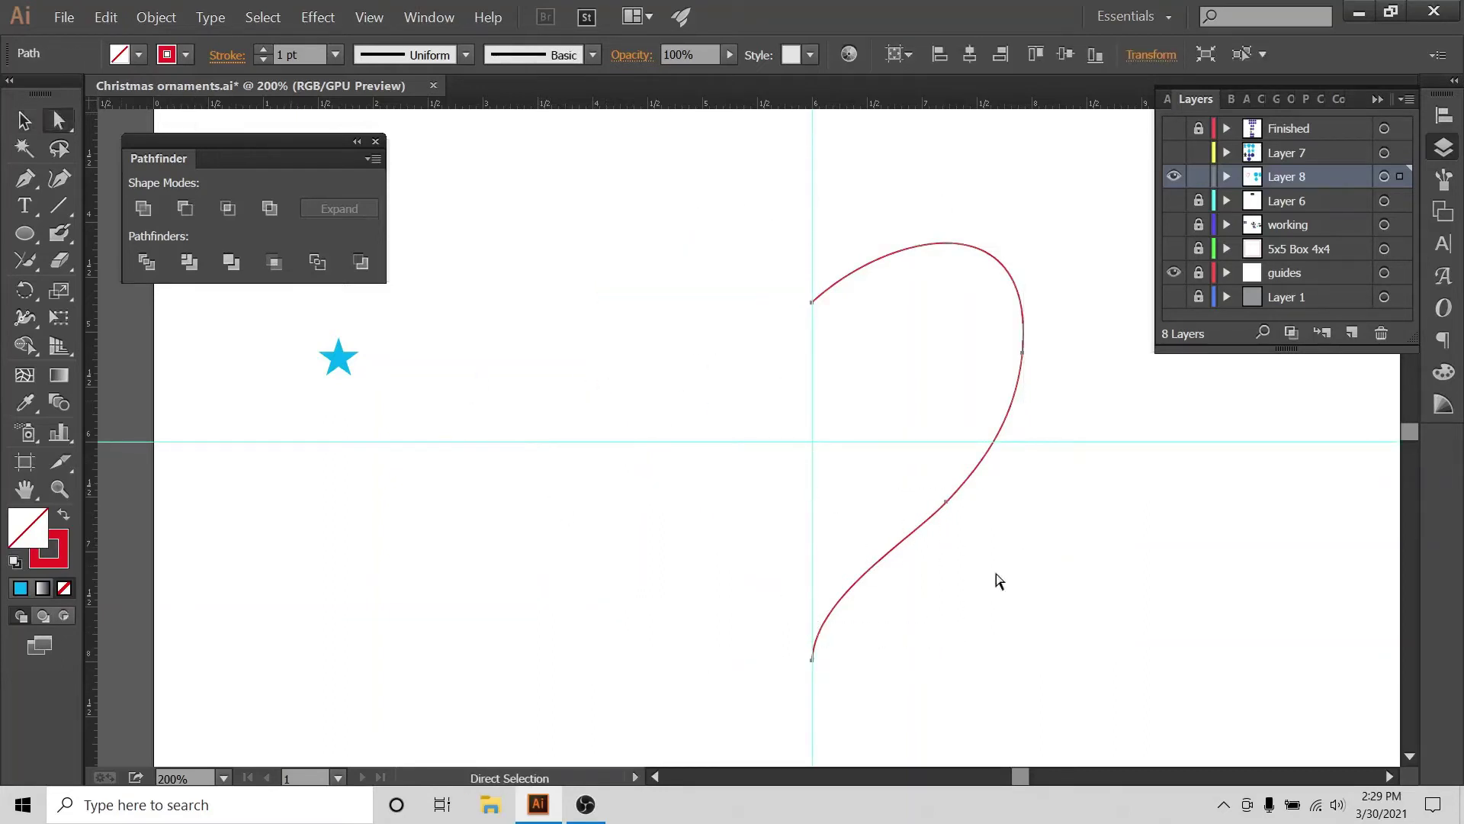
left_click(812, 659)
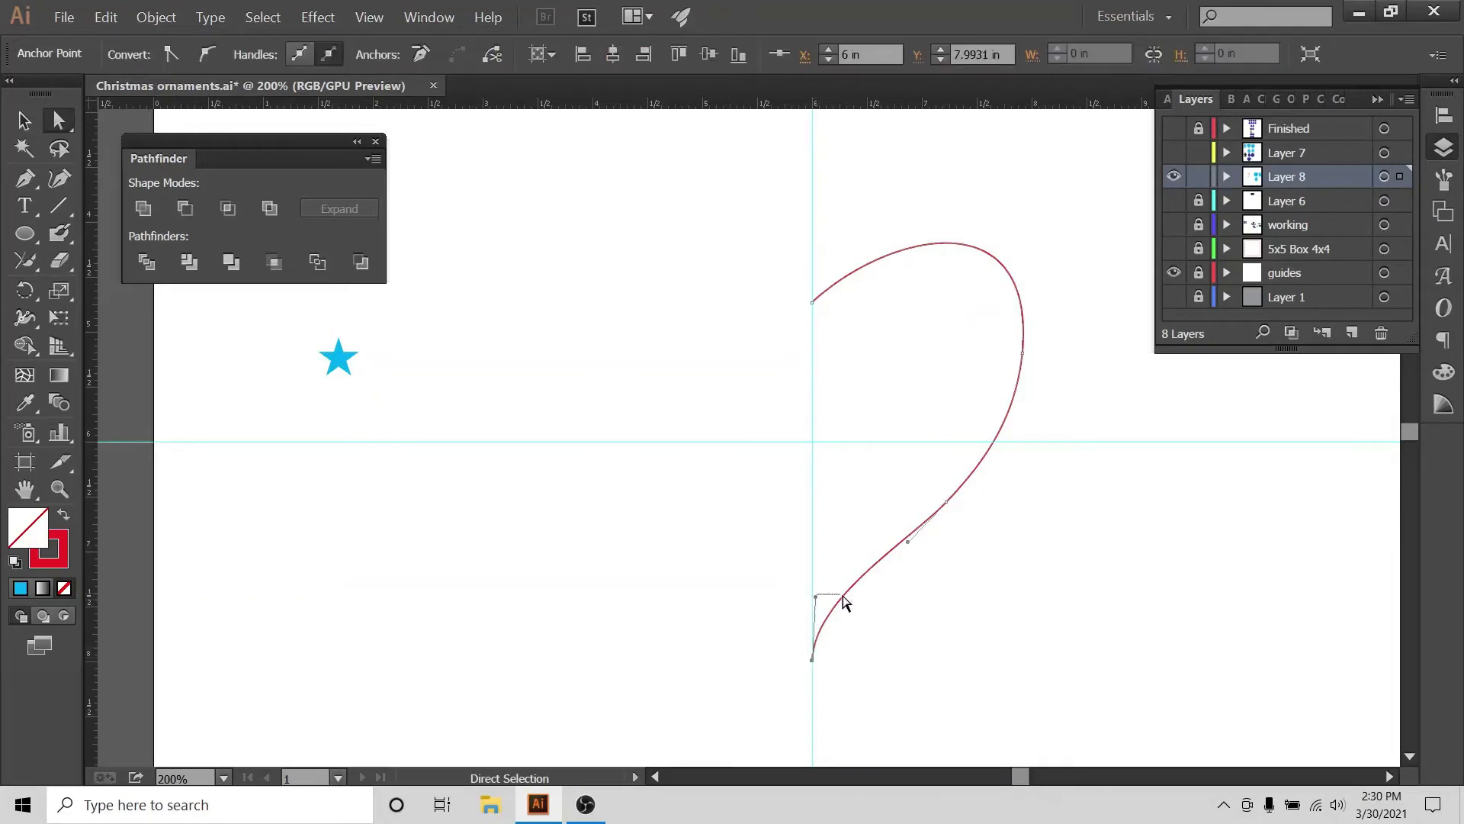
mouse_move(844, 602)
left_mouse_down()
mouse_move(831, 599)
mouse_move(850, 605)
left_mouse_up()
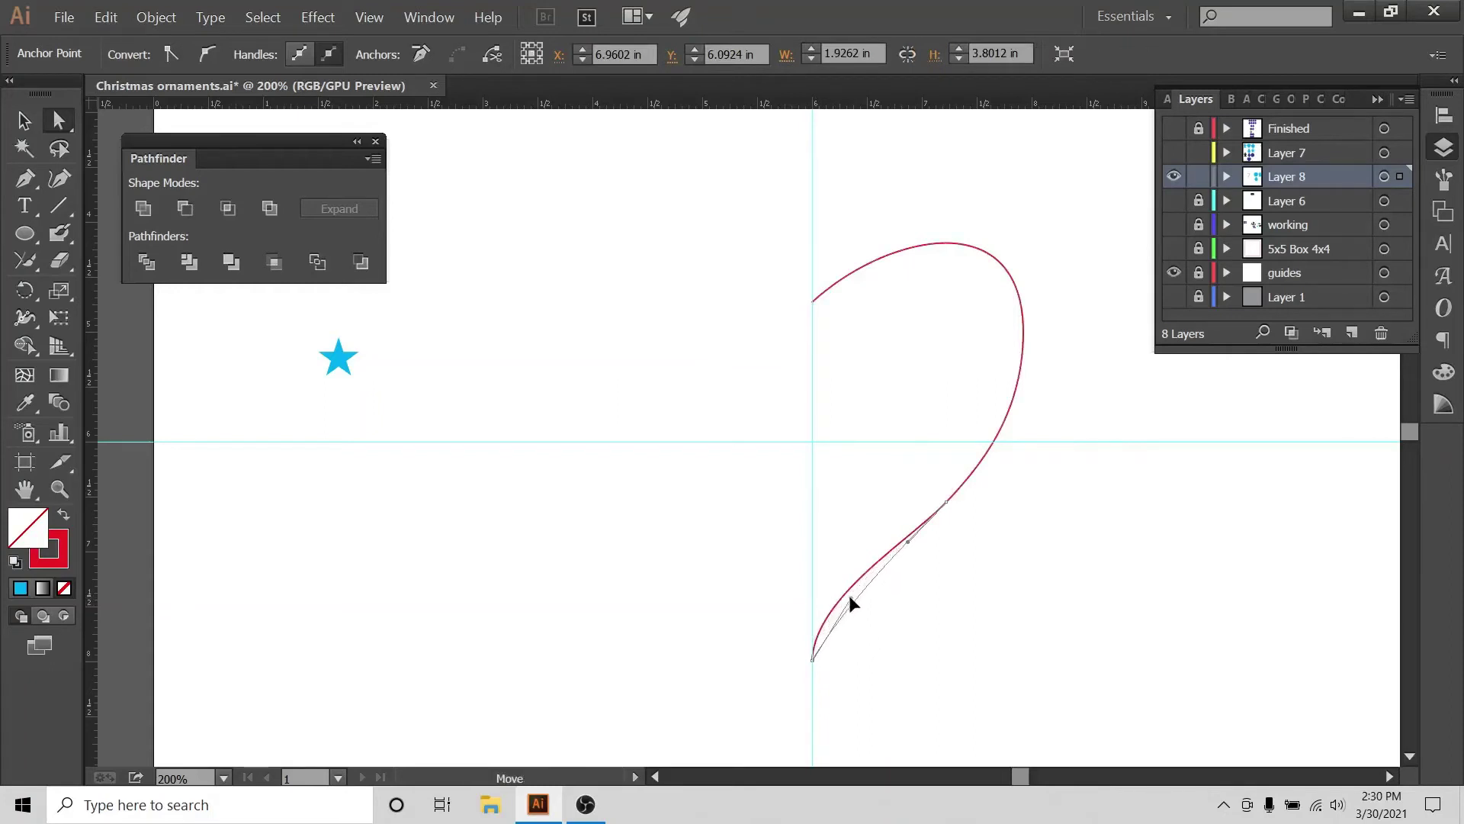
left_click(1045, 606)
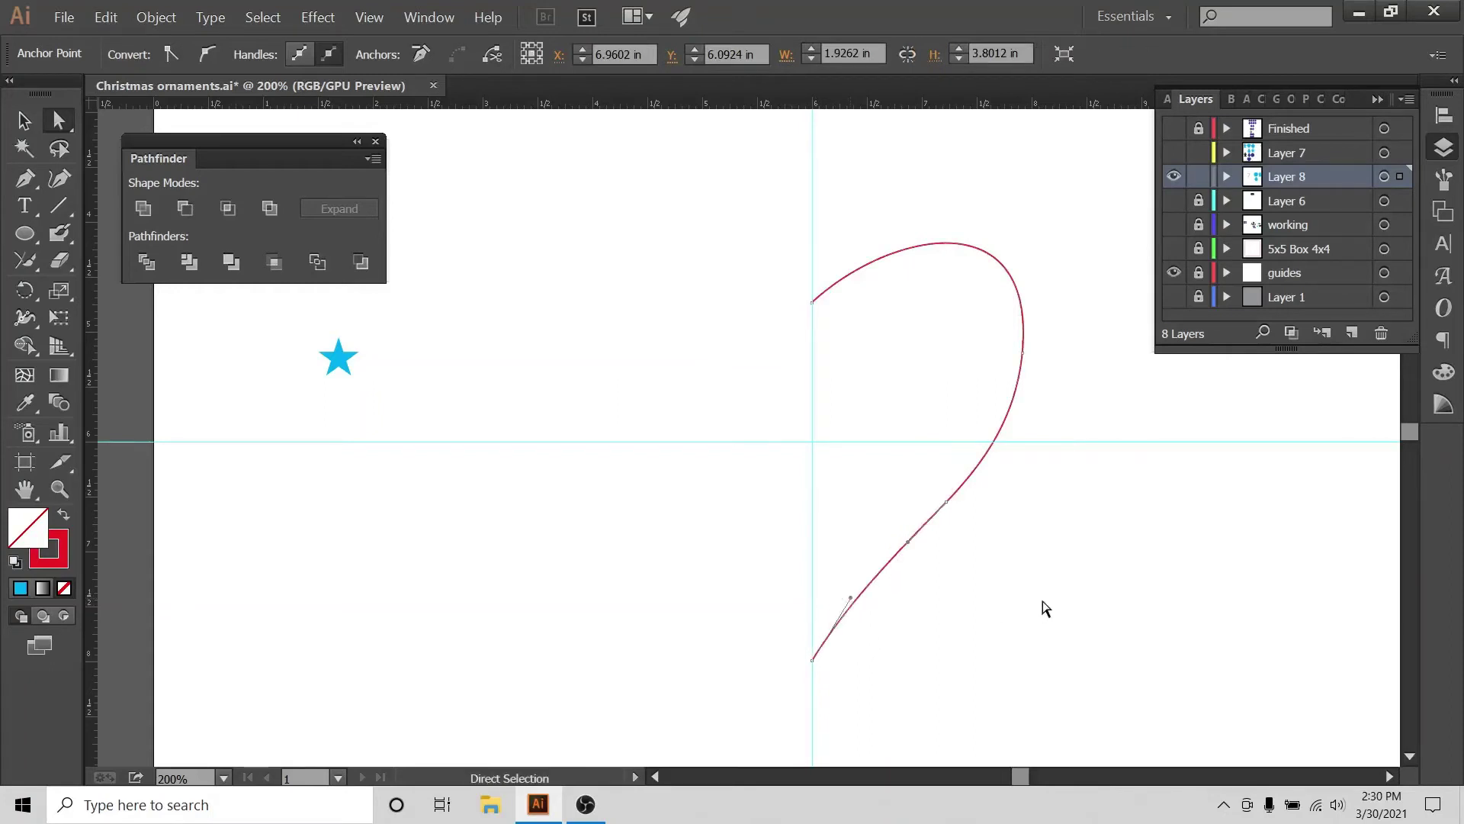
- Create a reflected copy of the reshaped heart half across the vertical axis
left_click(23, 120)
left_click(1018, 345)
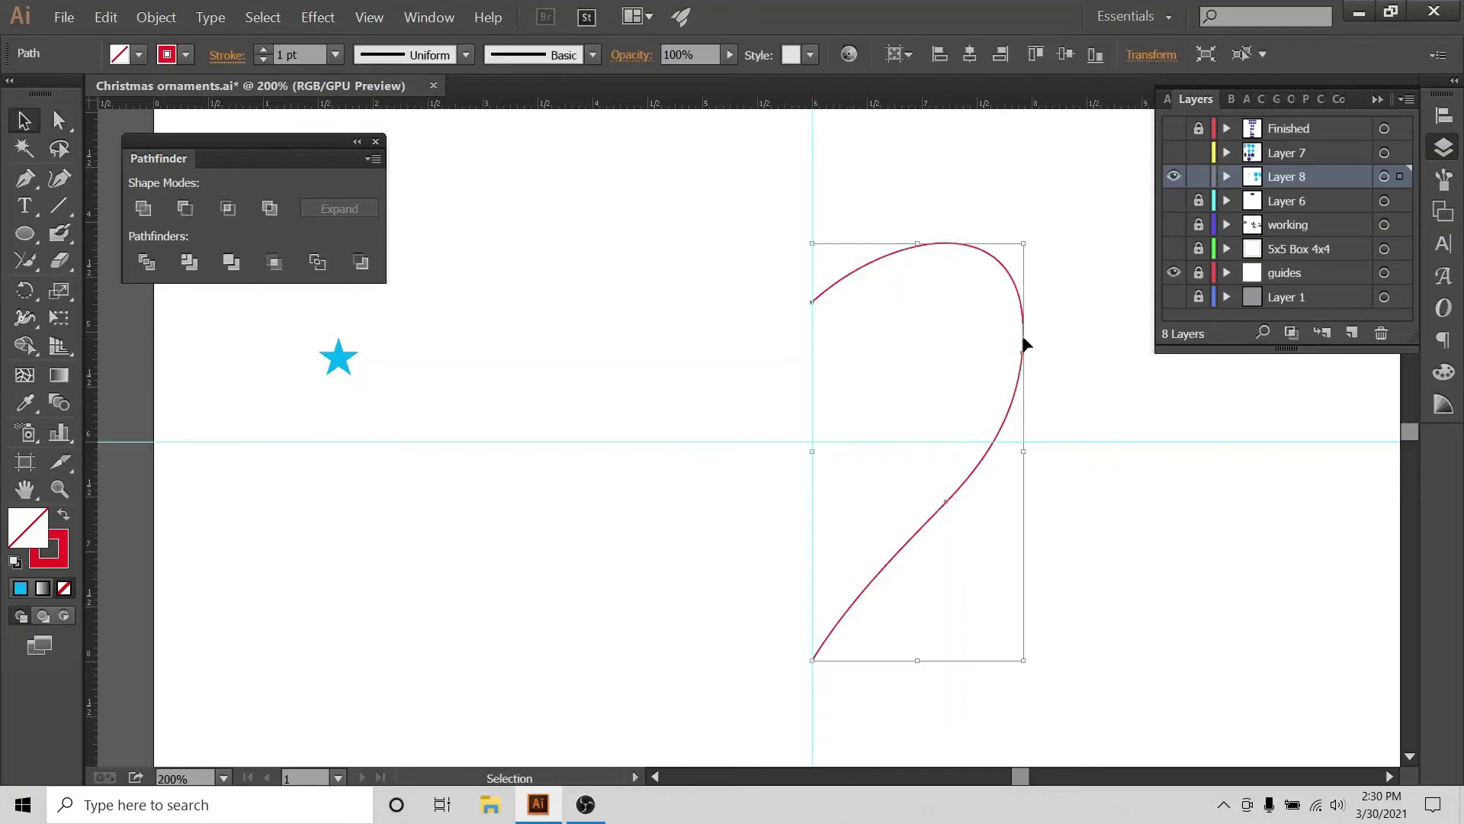
right_click(1025, 345)
mouse_move(1120, 556)
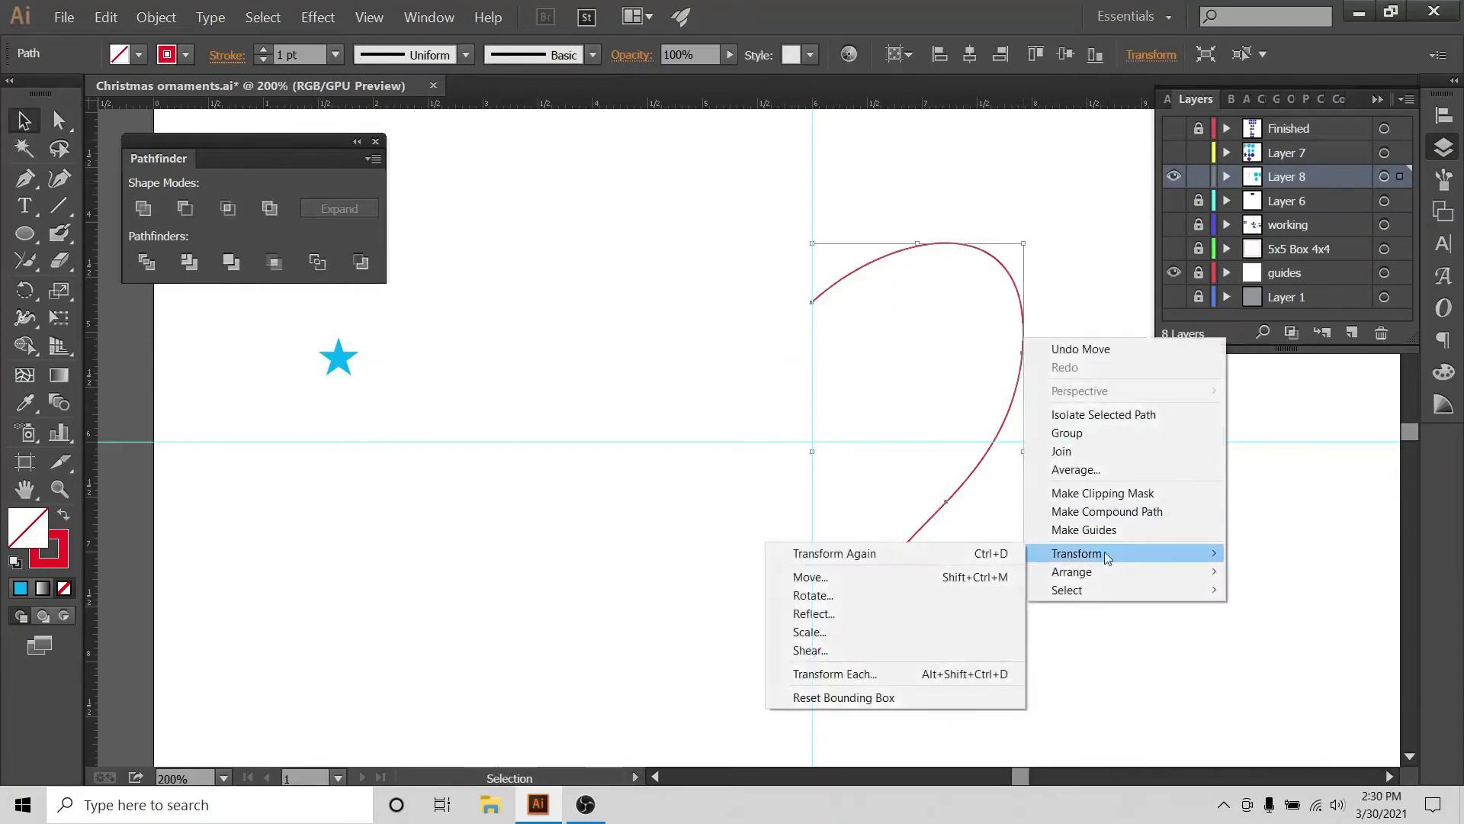
left_click(892, 612)
left_click(1033, 624)
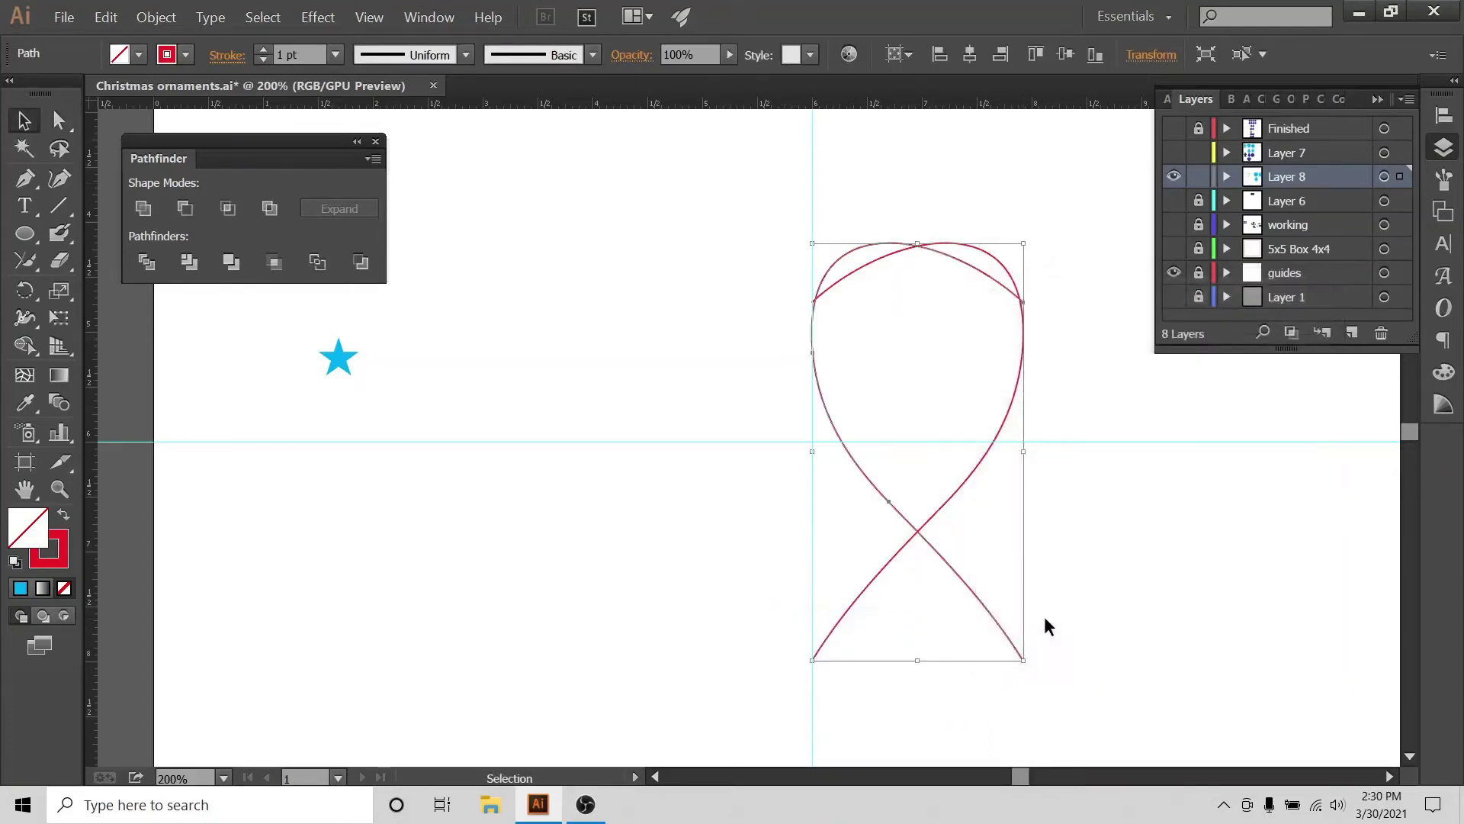
- Nudge the reflected copy left until its end points sit just beside the original half at the vertical guide
key("Left")
key("Left")
key("Left")
key("Left")
key("Left")
key("Left")
key("Left")
key("Left")
key("Left")
key("Left")
key("Left")
key("Left")
key("Left")
key("Left")
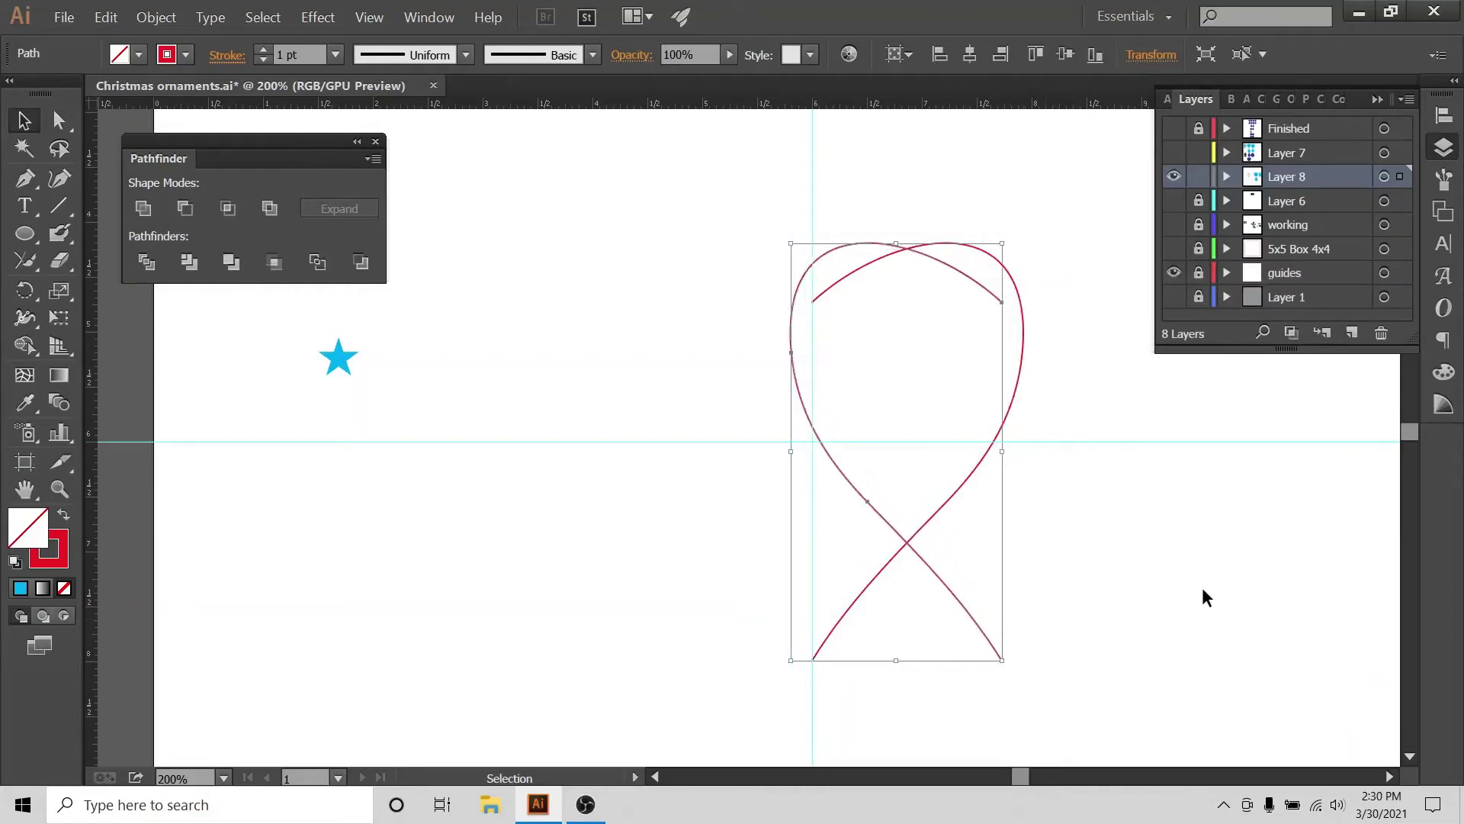
key("Left")
key("Left")
key("Left")
key("Left")
key("Left")
key("Left")
key("Left")
key("Left")
key("Left")
key("Left")
key("Left")
key("Left")
key("Left")
key("Left")
key("Left")
key("Left")
key("Left")
key("Left")
key("Left")
key("Left")
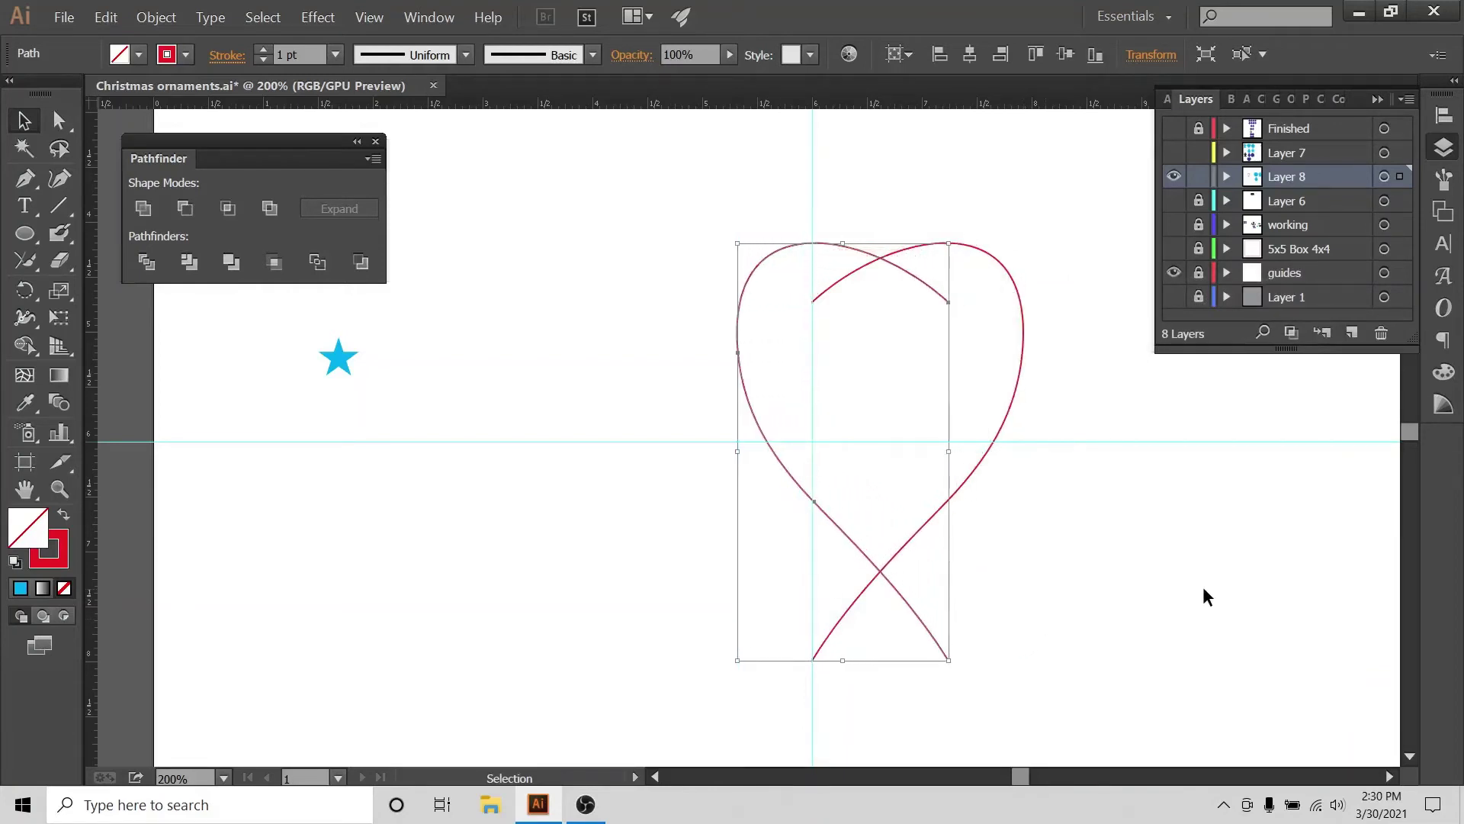
key("Left")
key("Left")
key("Left")
key("Left")
key("Left")
key("Left")
key("Left")
key("Left")
key("Left")
key("Left")
key("Left")
key("Left")
key("Left")
key("Left")
key("Left")
key("Left")
key("Left")
key("Left")
key("Left")
key("Left")
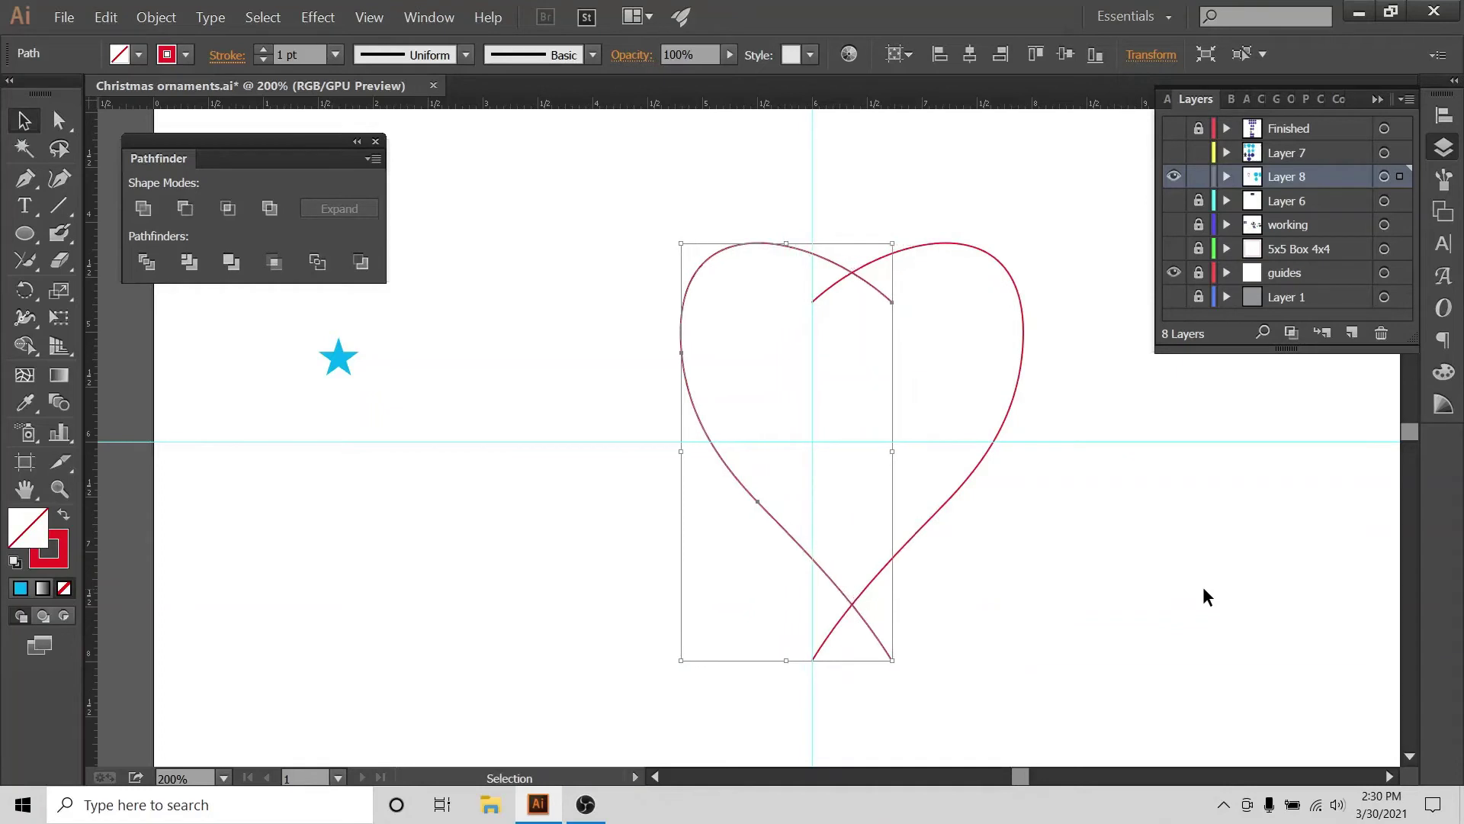
key("Left")
key("Left")
key("Left")
key("Left")
key("Left")
key("Left")
key("Left")
key("Left")
key("Left")
key("Left")
key("Left")
key("Left")
key("Left")
key("Left")
key("Left")
key("Left")
key("Left")
key("Left")
key("Left")
key("Left")
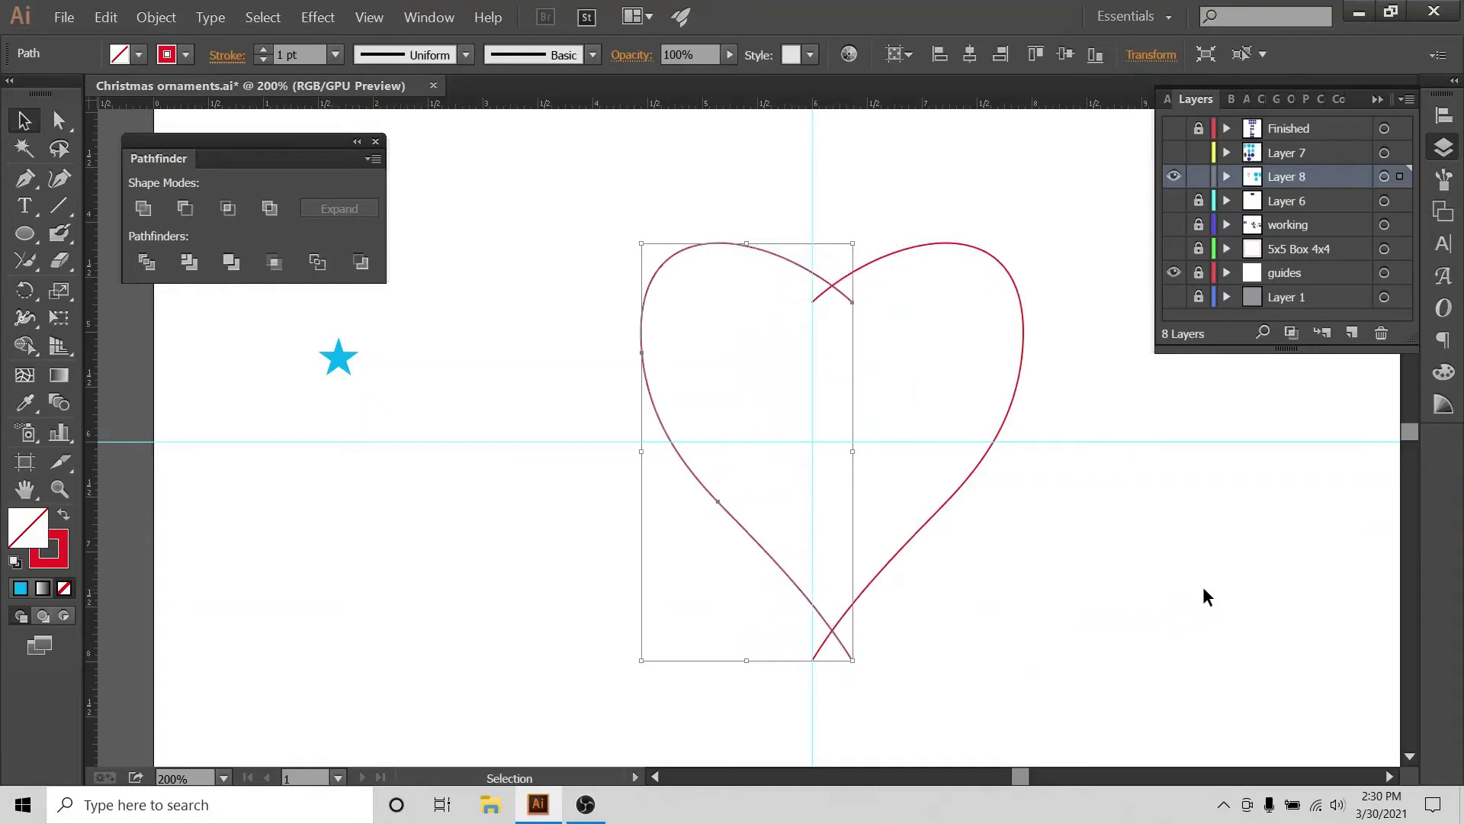
key("Left")
key("Left")
key("Left")
key("Left")
key("Left")
key("Left")
key("Left")
key("Left")
key("Left")
key("Left")
key("Left")
key("Left")
key("Left")
key("Left")
key("Left")
key("Left")
key("Left")
key("Left")
key("Left")
key("Left")
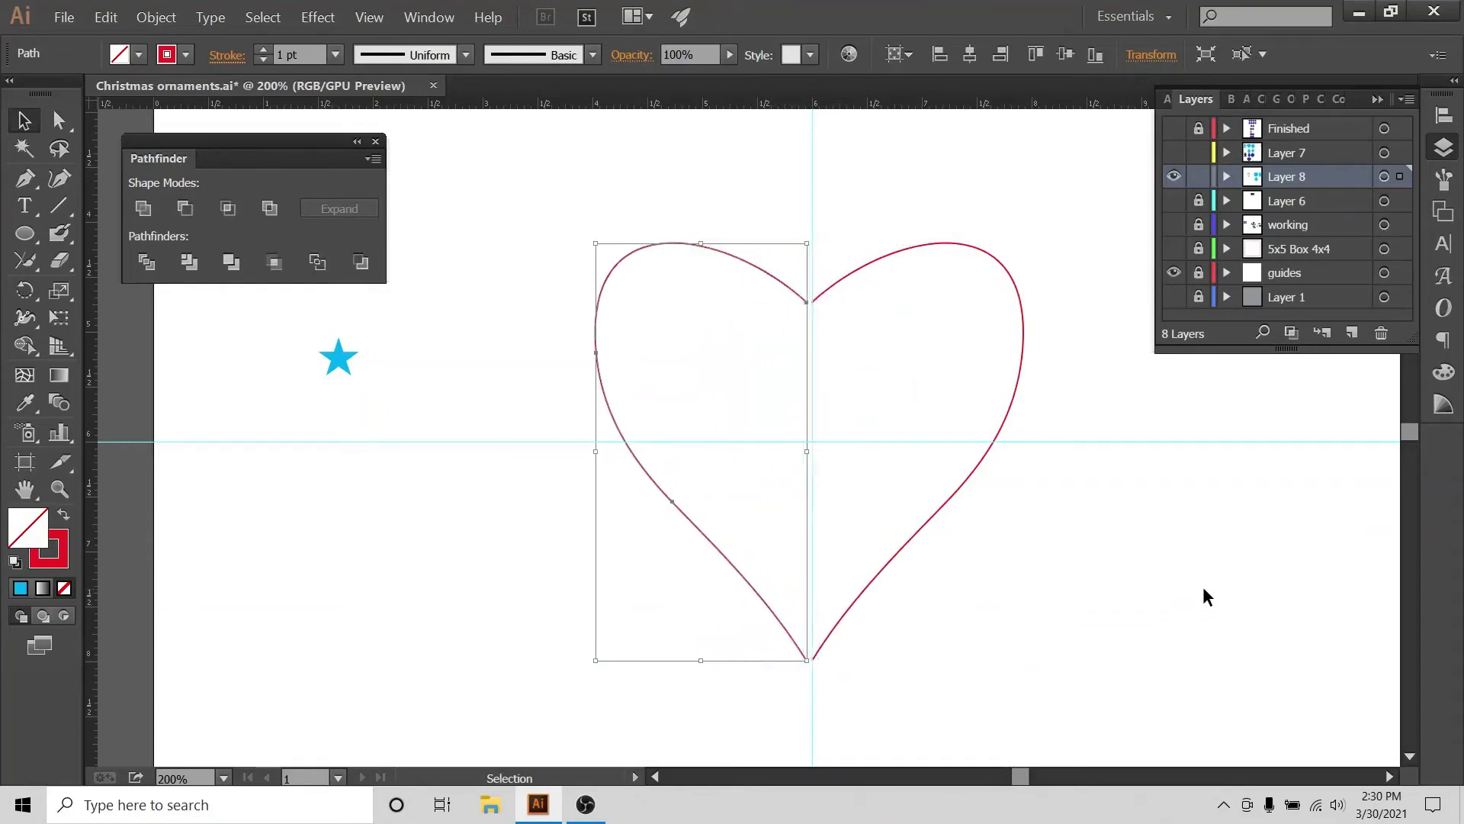
key("Left")
key("Left")
key("Left")
key("Left")
key("Right")
key("Right")
key("Right")
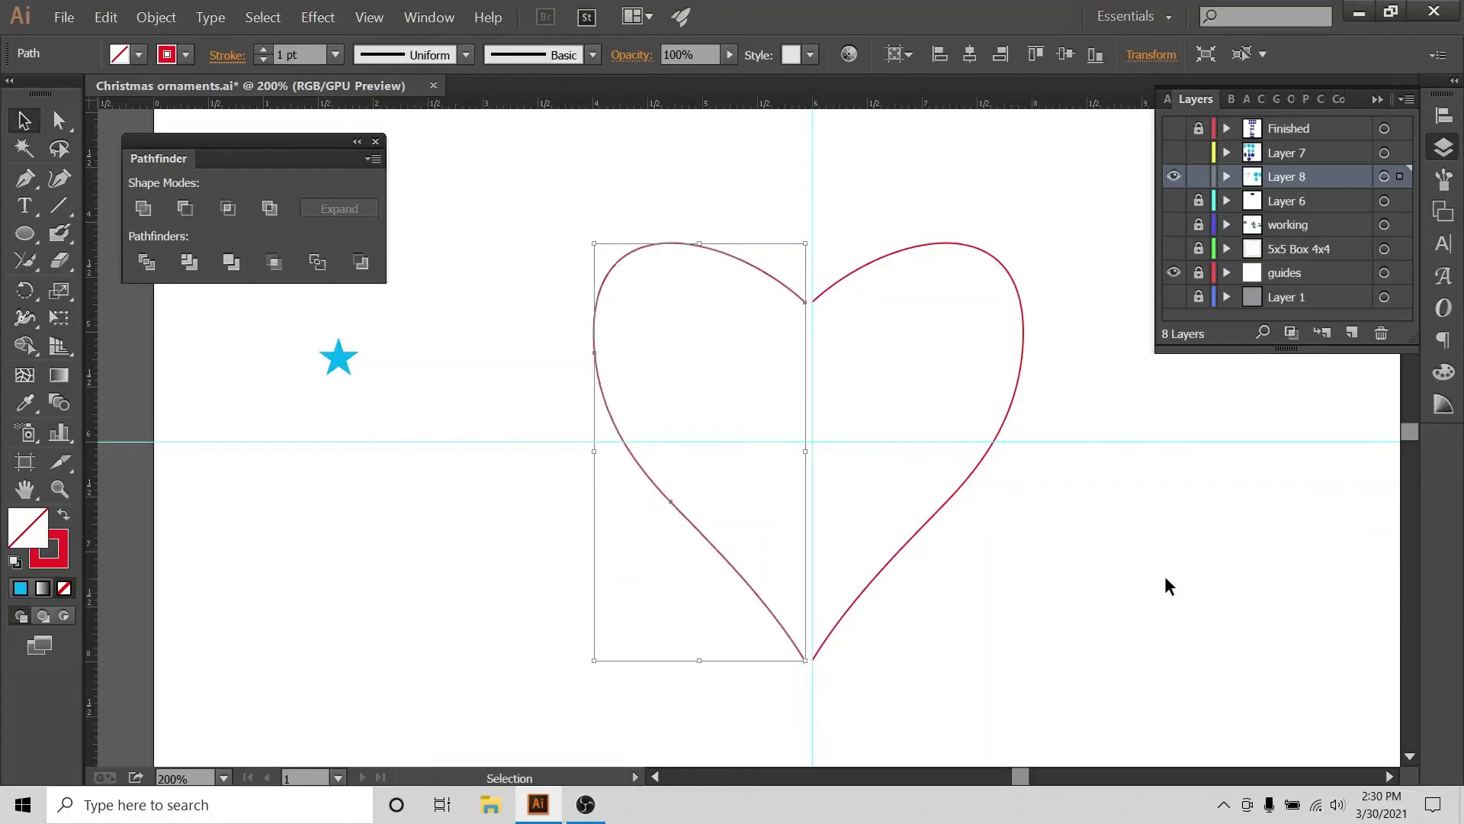
- Join the two lower end points of the heart halves into a sharp tip with the Join tool
left_click(783, 202)
key("a")
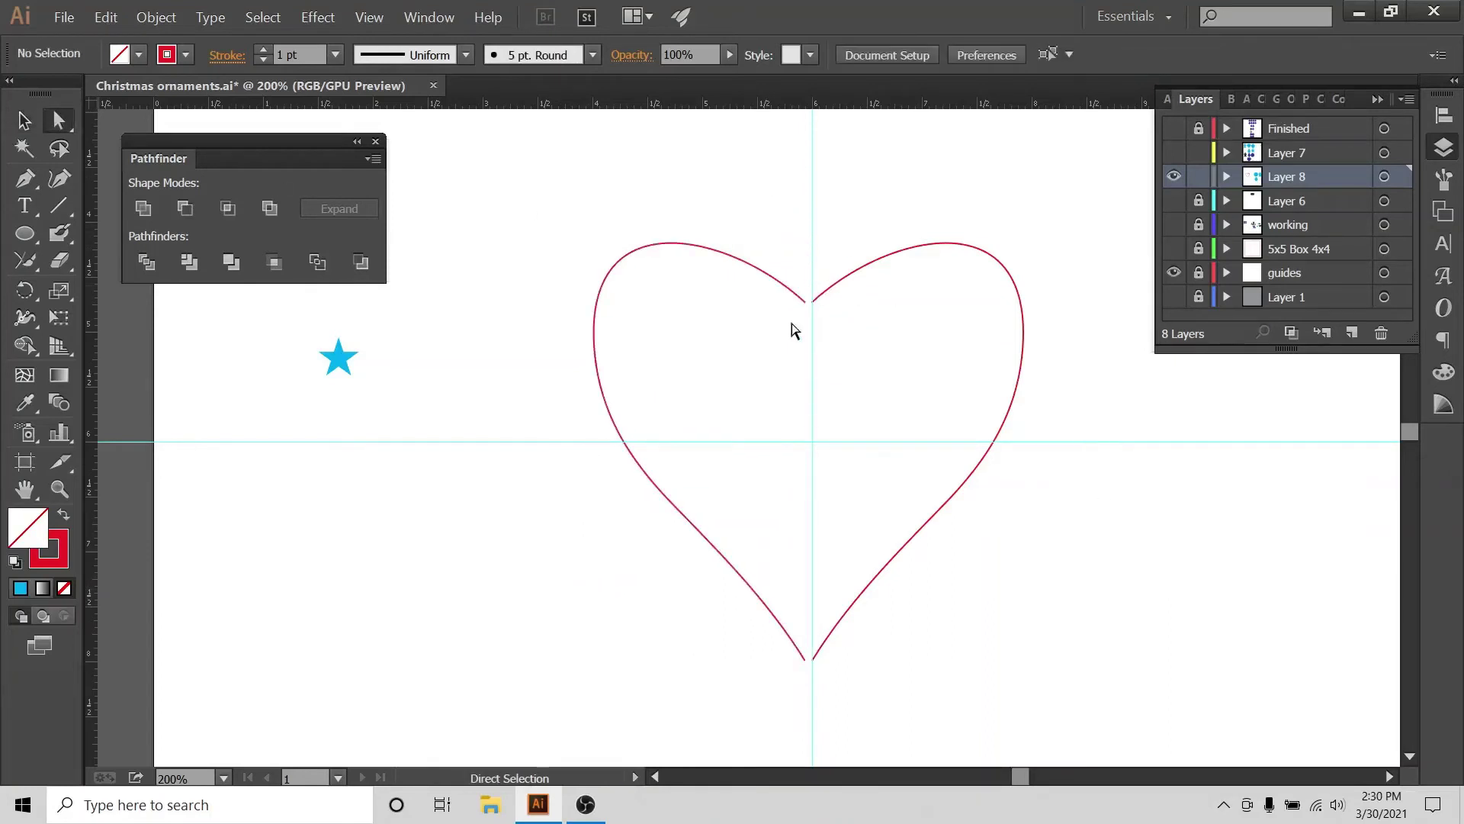
left_click_drag(785, 646, 829, 686)
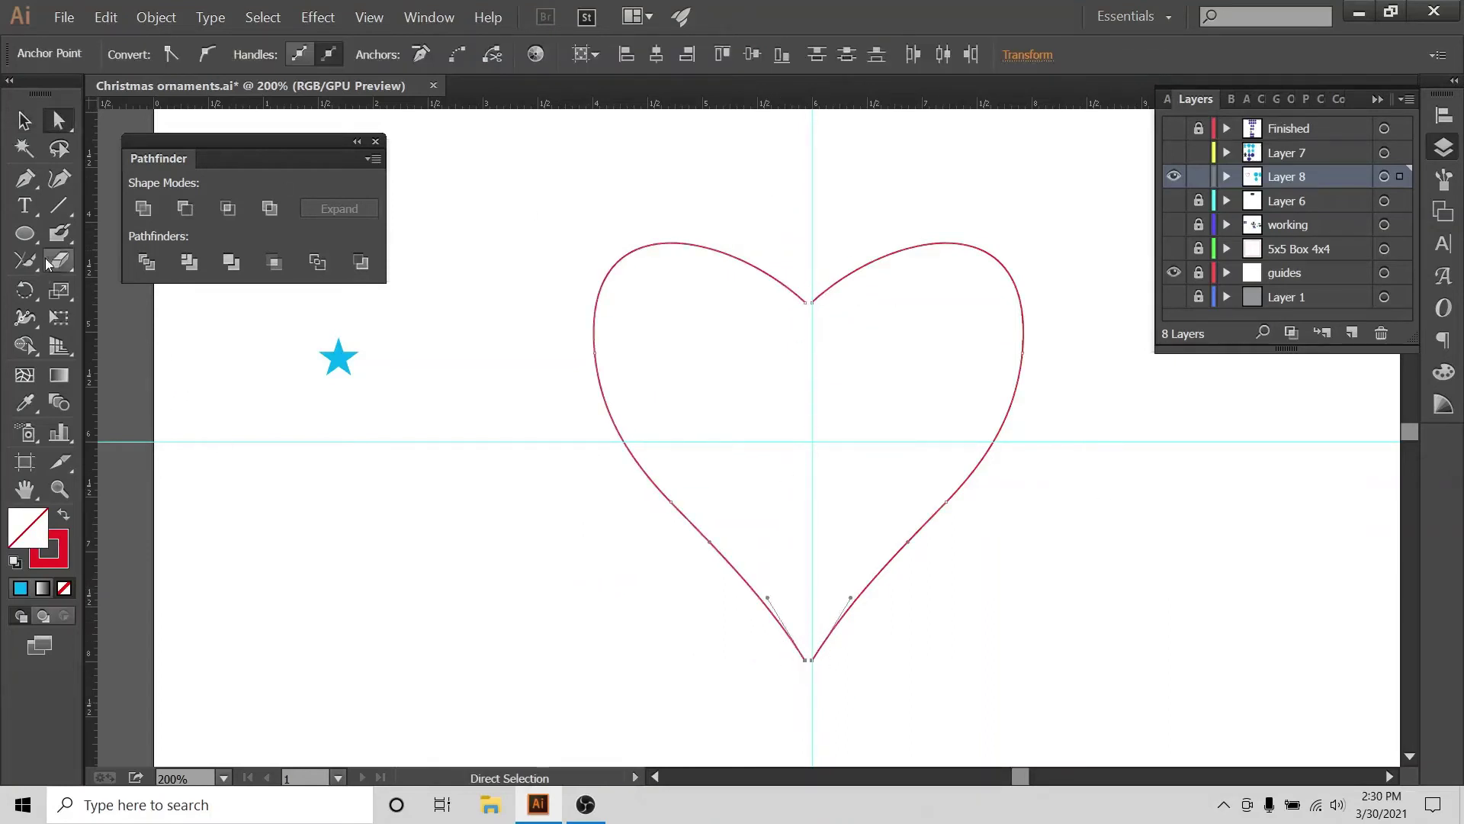
mouse_move(26, 260)
left_mouse_down()
mouse_move(93, 267)
mouse_move(102, 343)
left_mouse_up()
left_click_drag(785, 670, 816, 658)
left_click(729, 693, "ctrl")
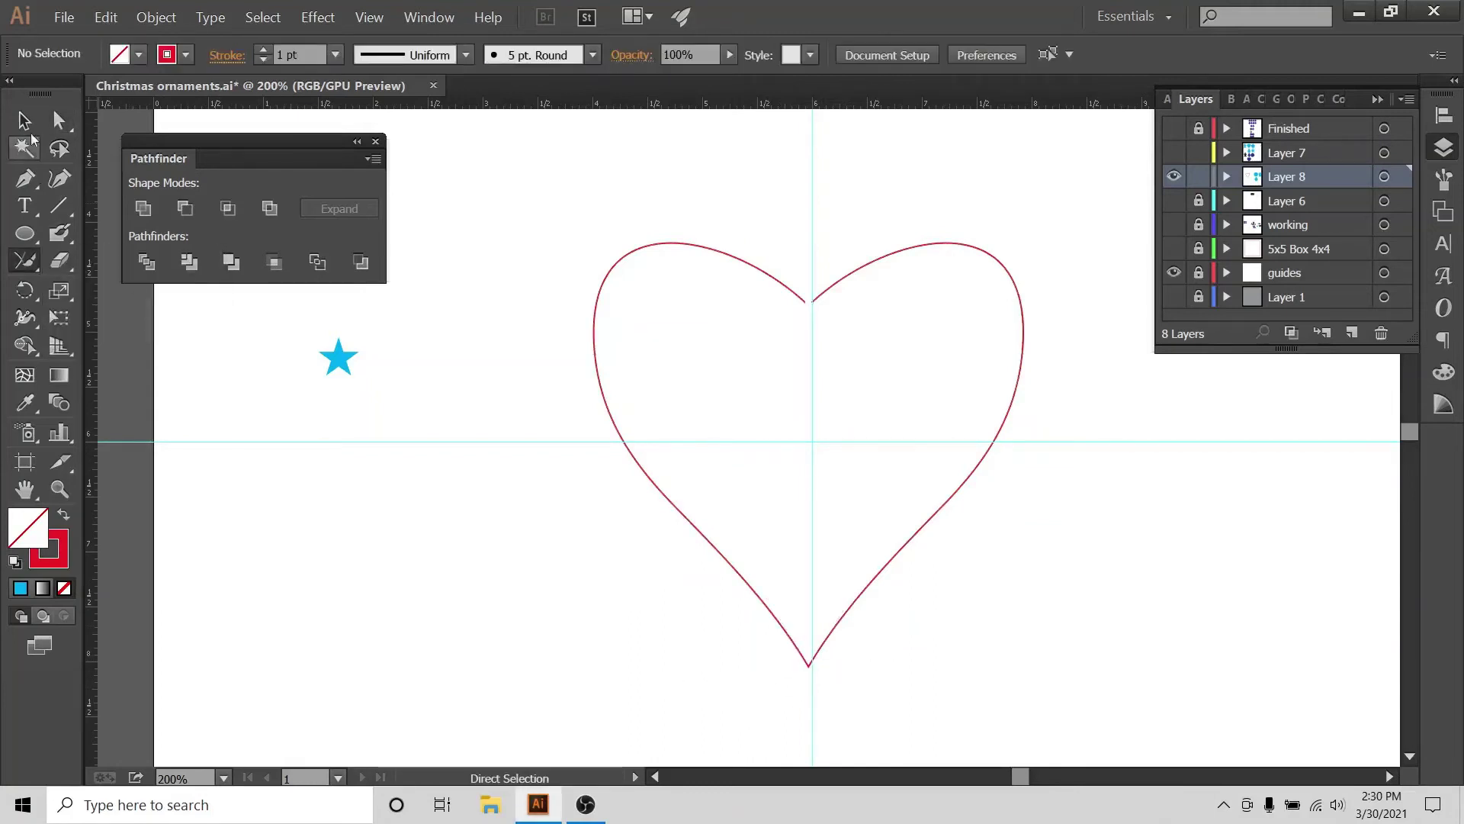
- Join the two upper end points of the heart halves with the Join tool to close the outline
left_click(58, 120)
mouse_move(787, 259)
left_mouse_down()
mouse_move(821, 330)
mouse_move(877, 316)
left_mouse_up()
left_click(25, 260)
- Select the closed heart and swap its fill and stroke for a solid red fill without an outline
key("v")
left_click_drag(738, 210, 715, 274)
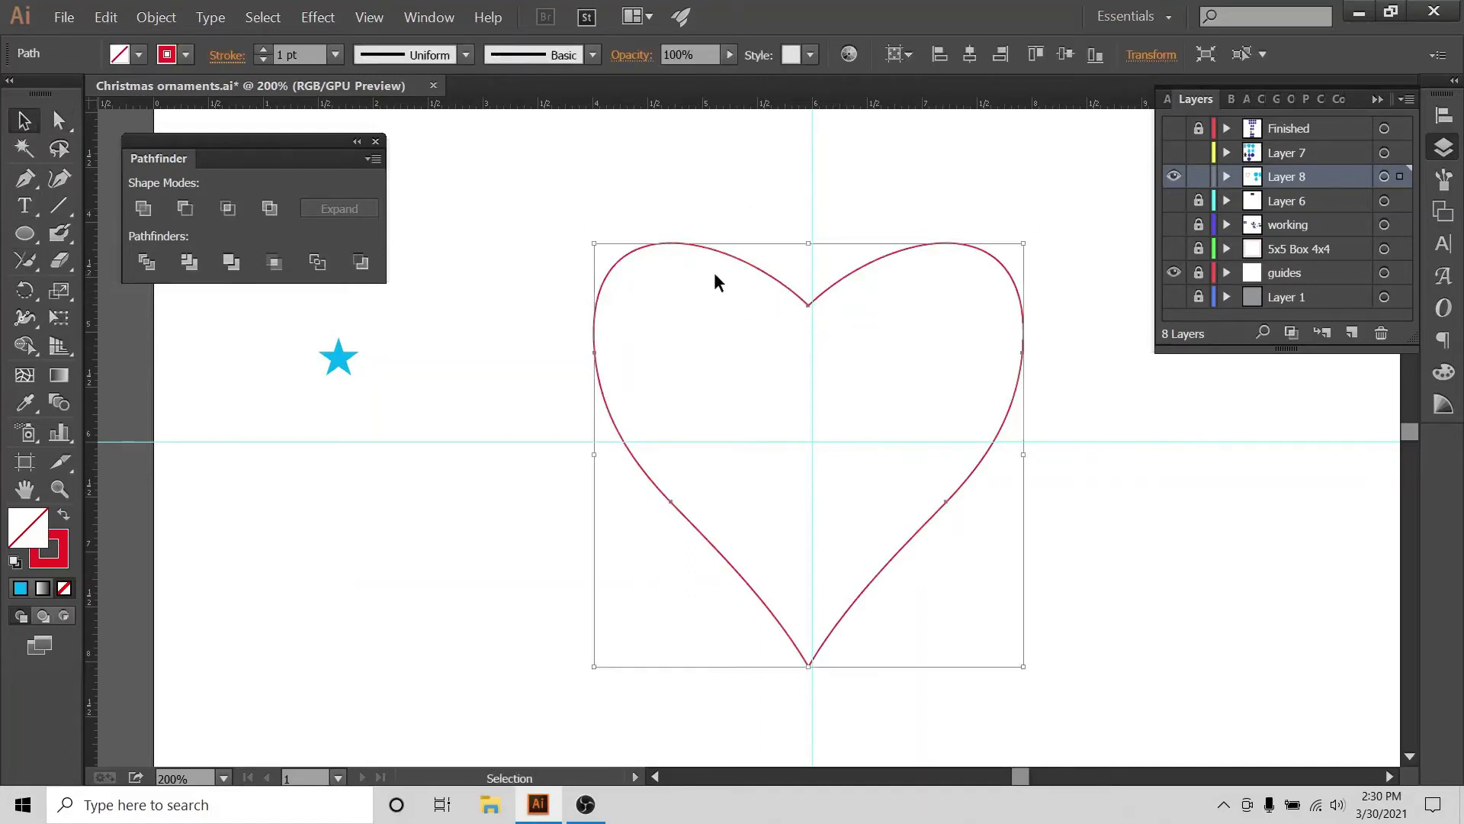
left_click(73, 512)
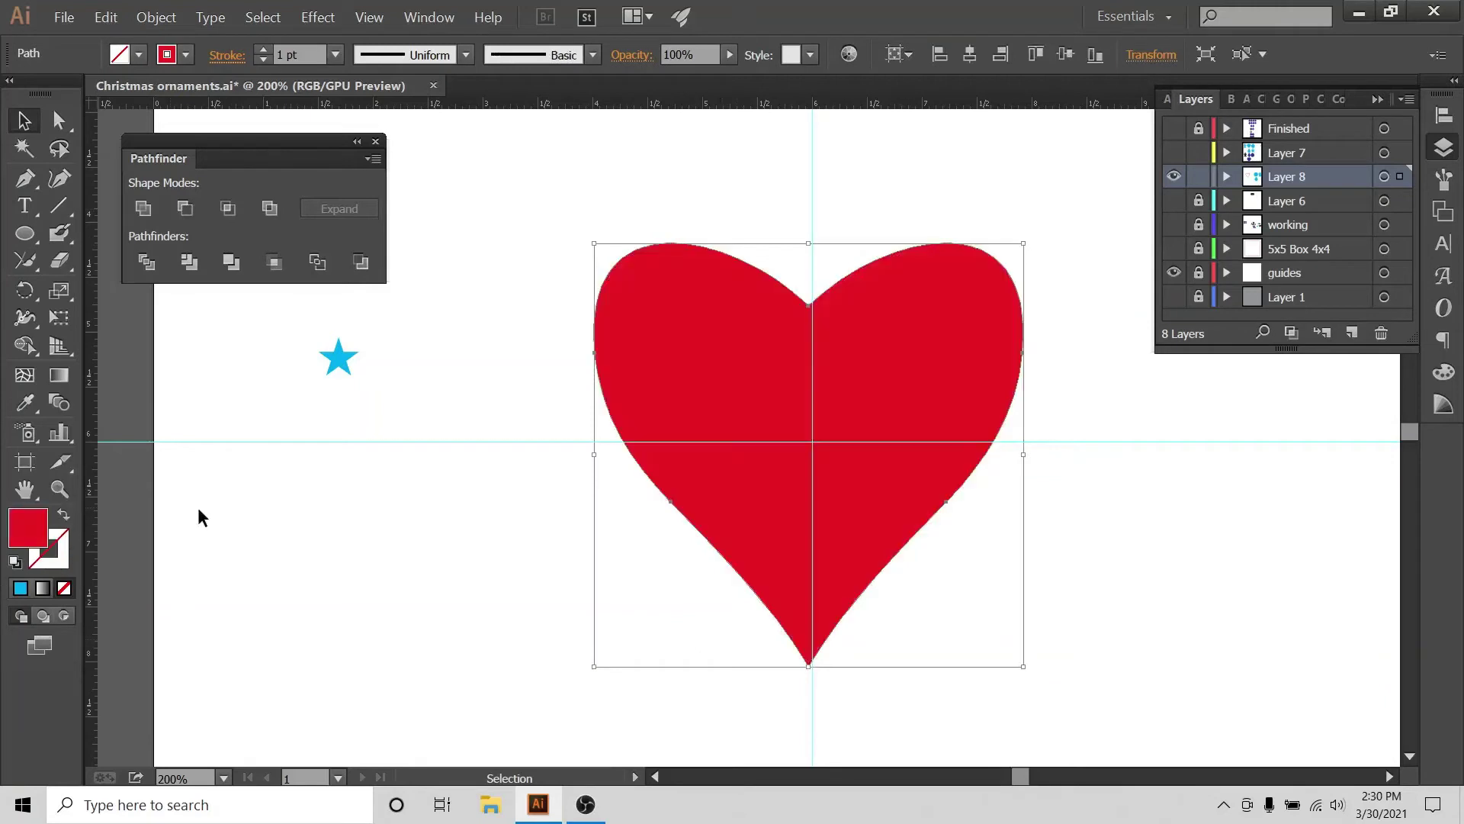
- Center the red heart horizontally on the artboard
left_click(226, 524)
left_click(821, 462)
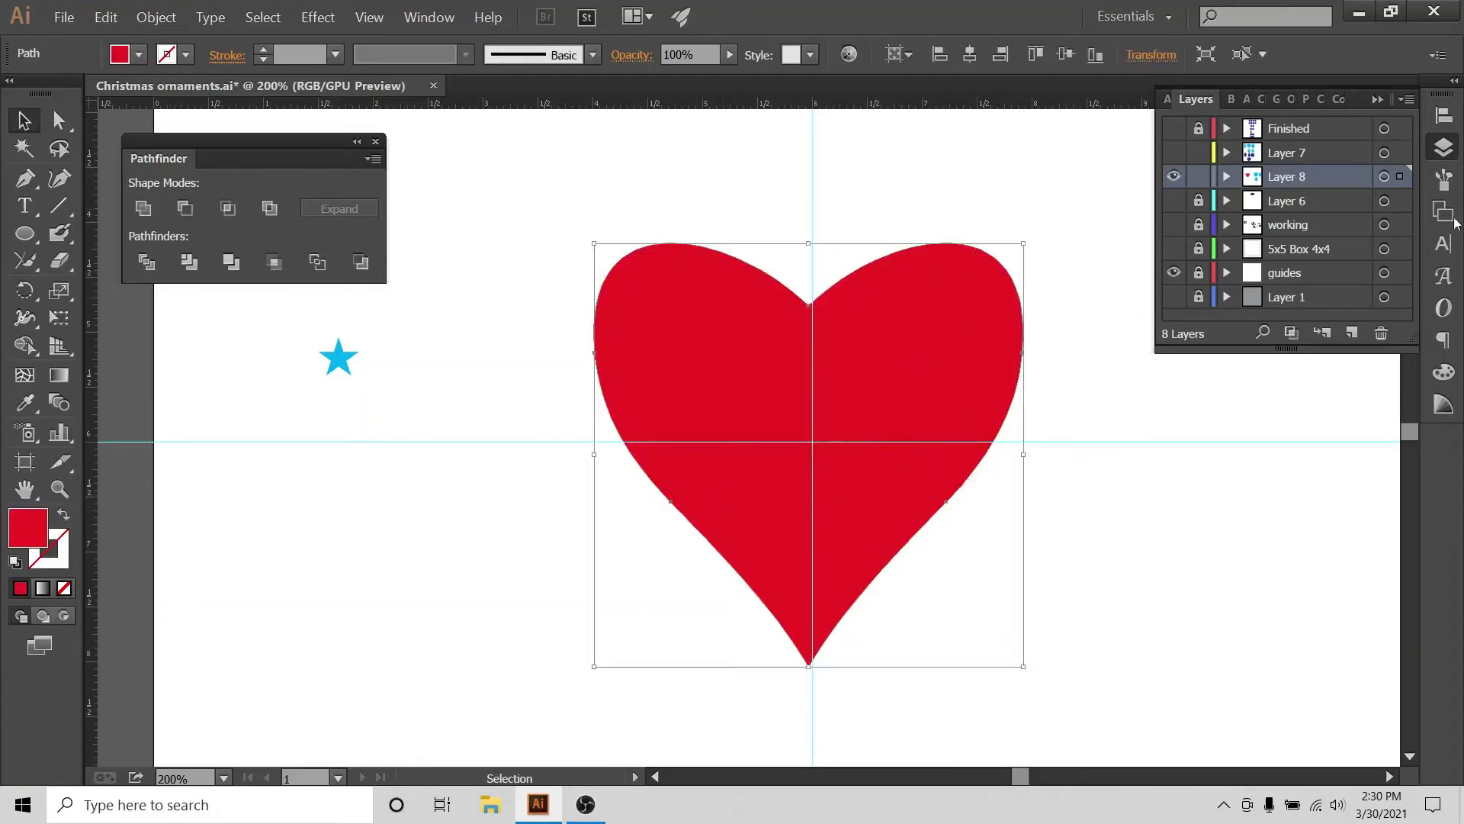
left_click(1444, 114)
left_click(1388, 272)
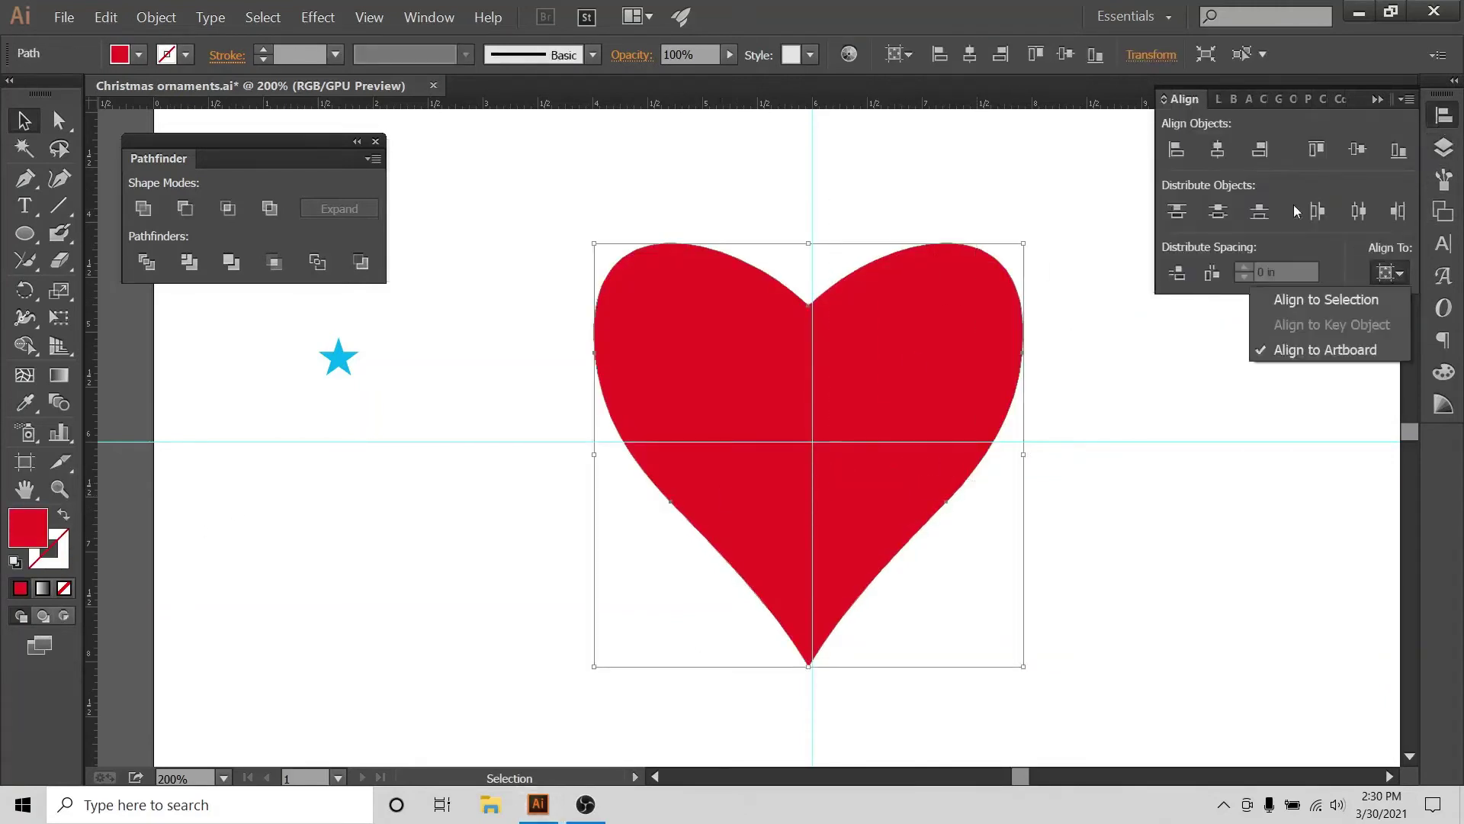
left_click(1239, 157)
left_click(1218, 149)
left_click(715, 172)
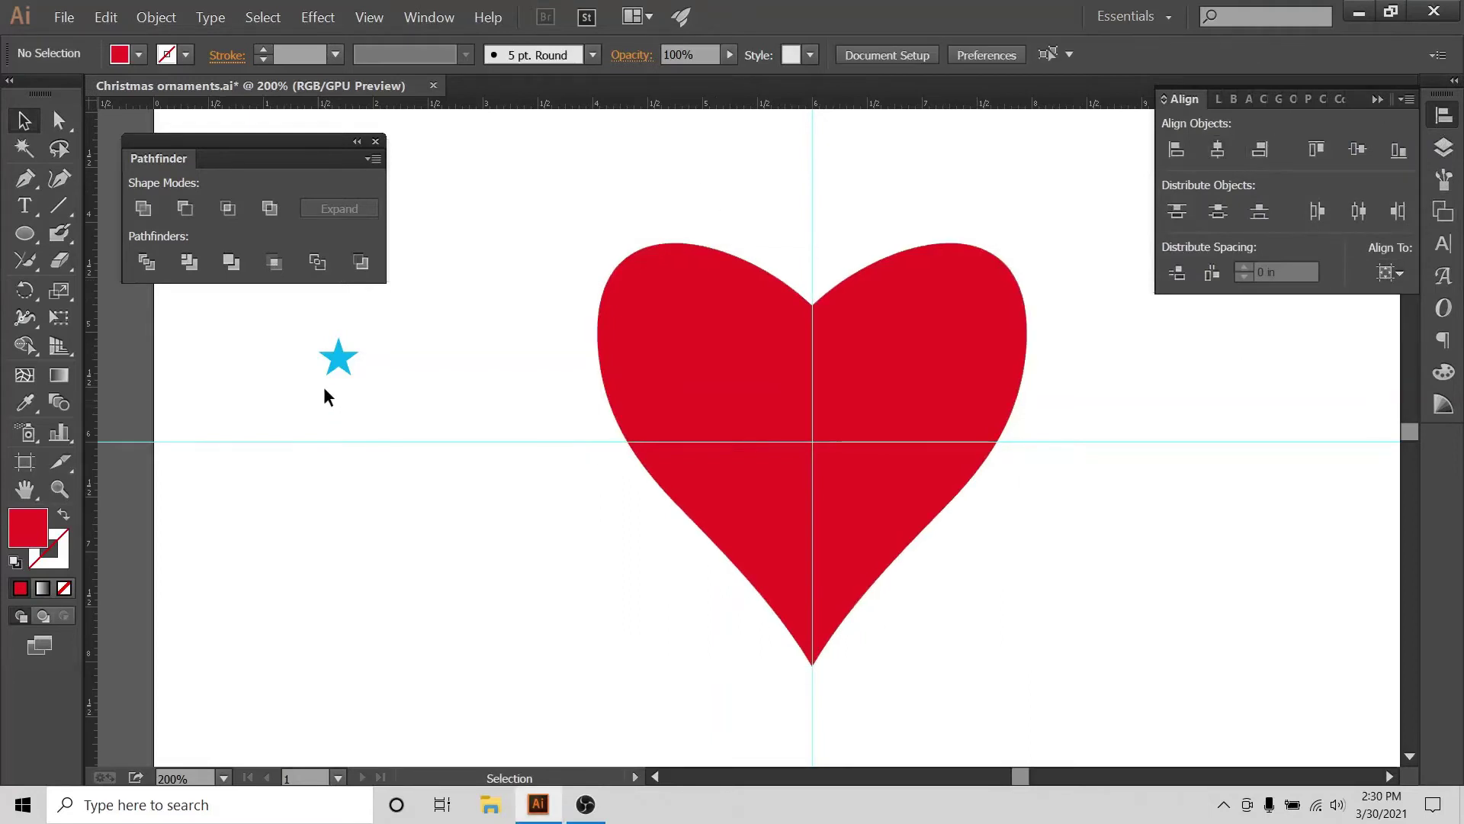
- Paste a copy of the small blue star just below the heart's notch and center it with the heart horizontally on the artboard
left_click(337, 358)
key("ctrl+c")
key("ctrl+v")
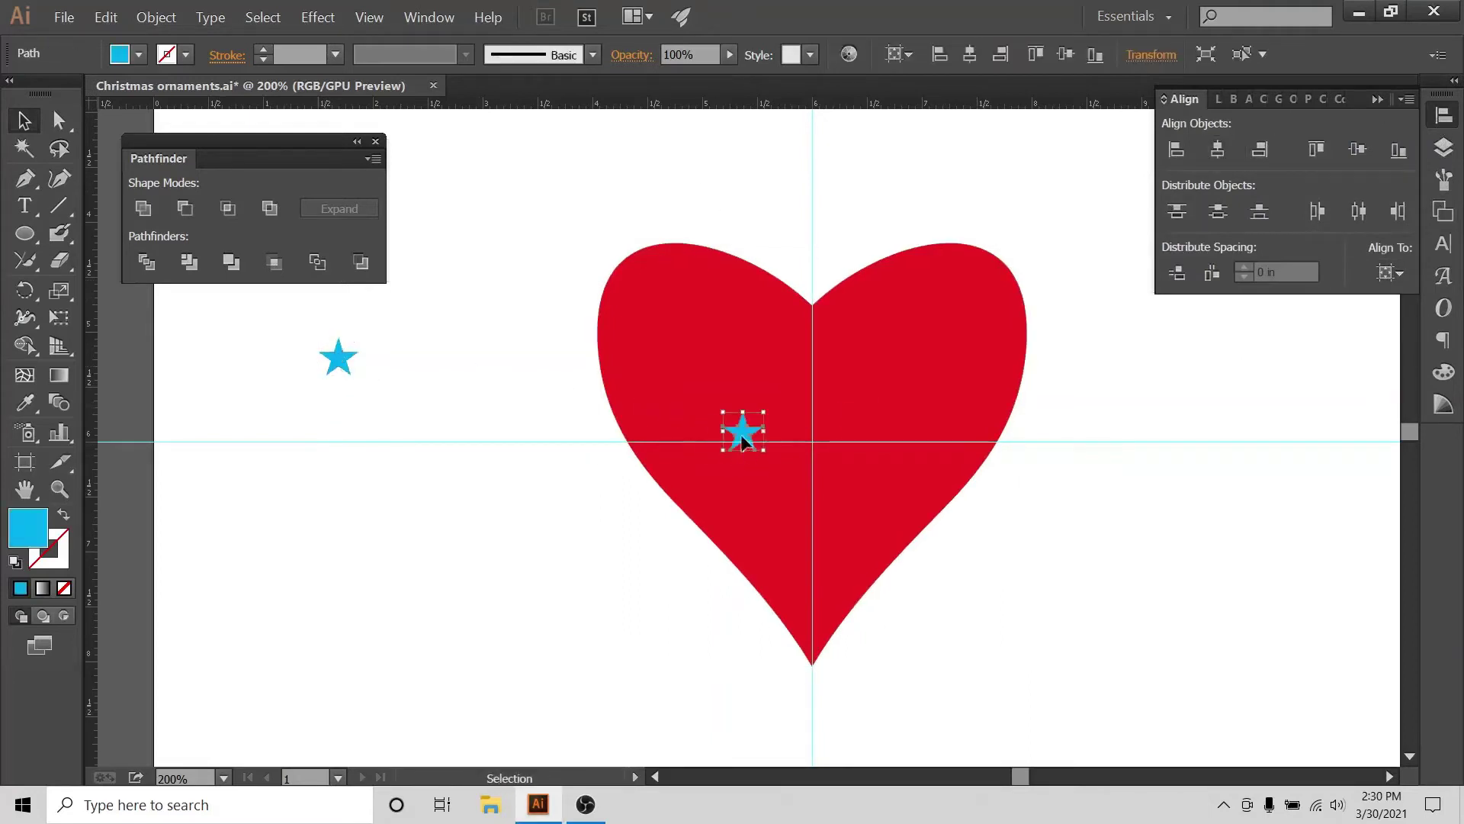
left_click_drag(741, 443, 809, 346)
left_click(1121, 296)
left_click_drag(1121, 296, 801, 336)
left_click(1218, 150)
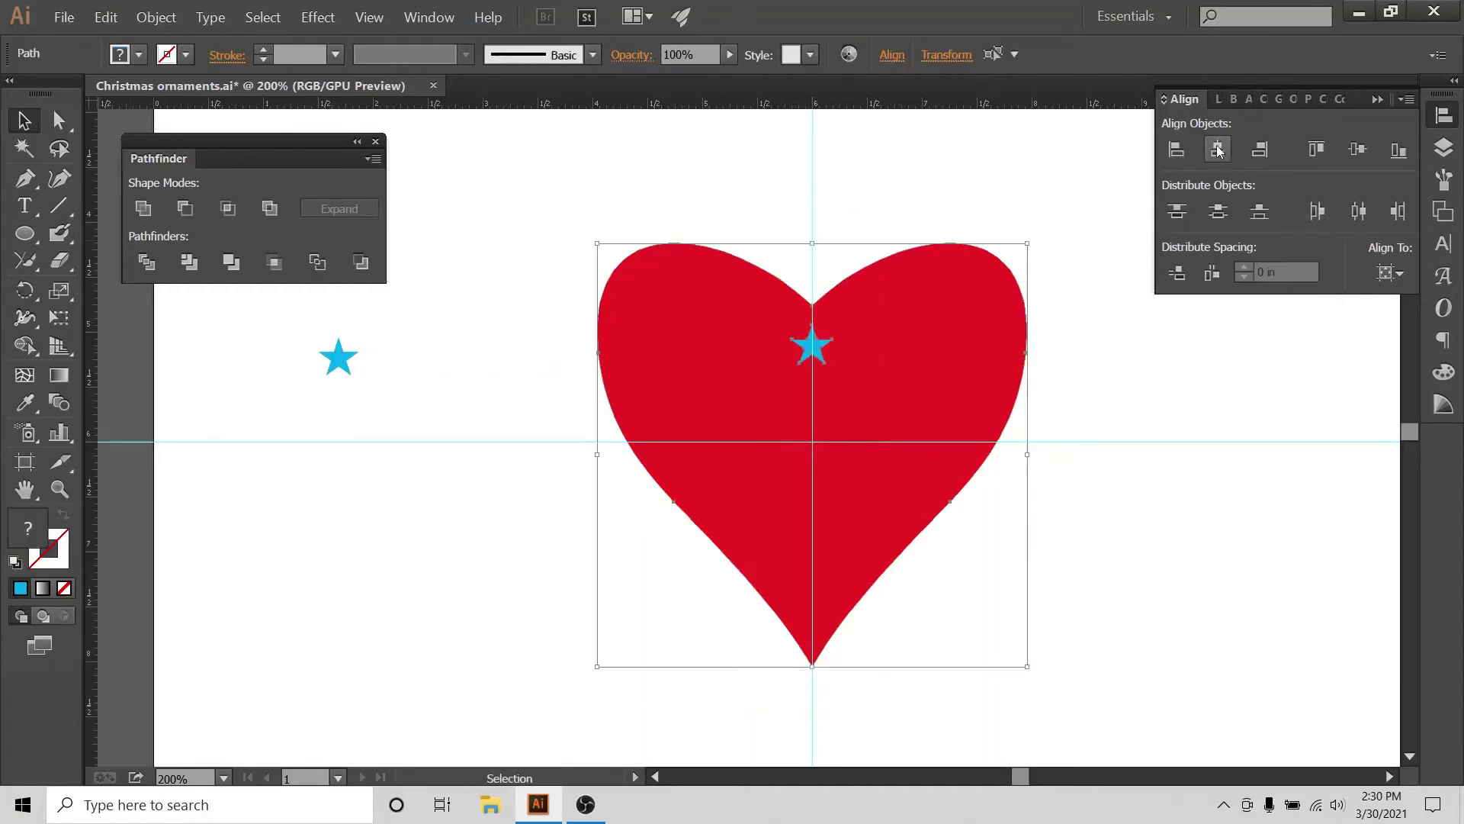
- Subtract the star copy from the heart with Minus Front to cut a star-shaped hanging hole
left_click(884, 164)
left_click_drag(868, 222, 453, 345)
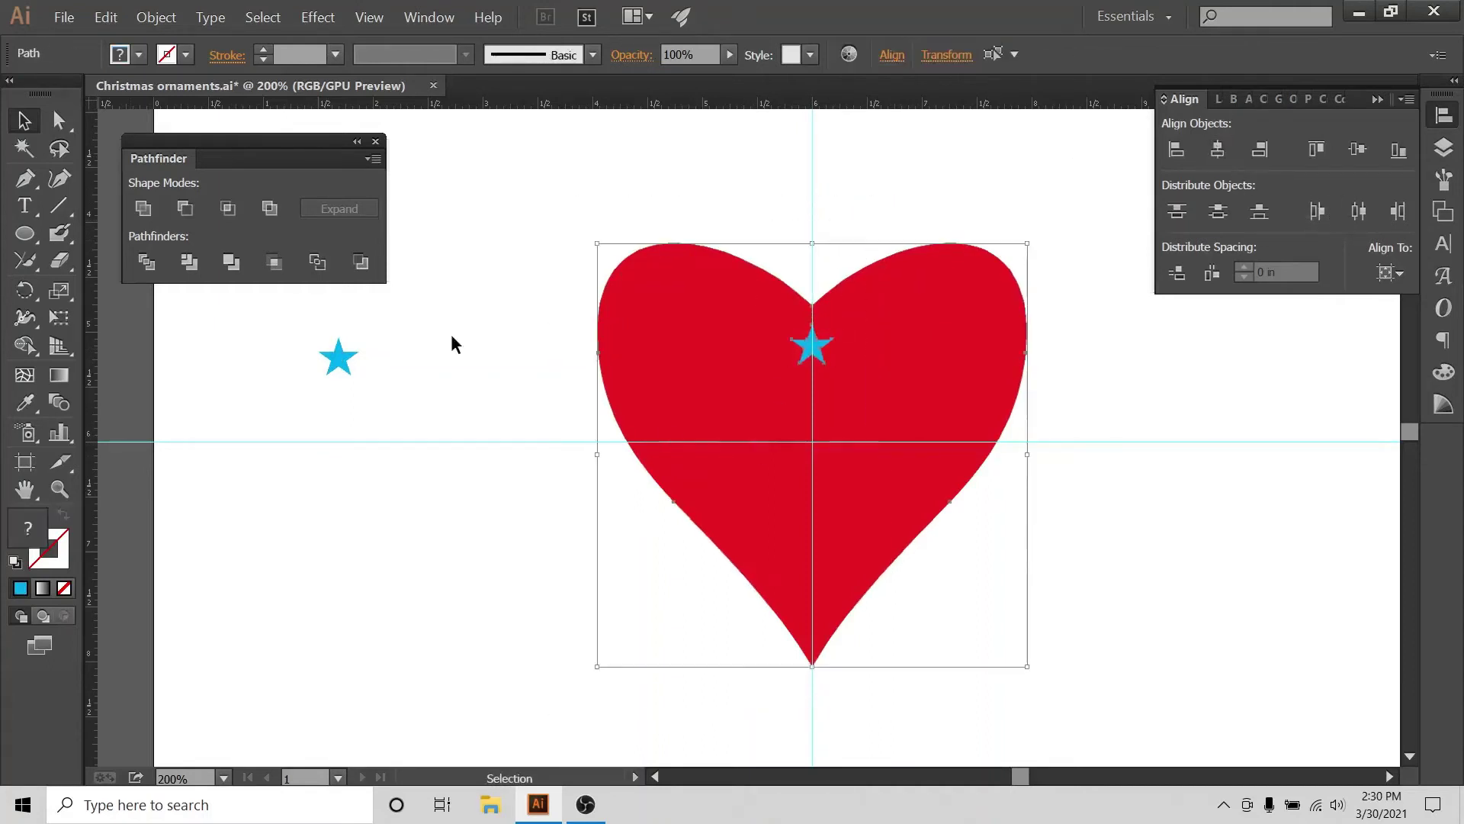
left_click(206, 209)
left_click(1098, 452)
- Move the finished heart off the artboard to the space below the angel, beside the drop ornament
key("ctrl+minus")
key("ctrl+minus")
key("ctrl+minus")
key("ctrl+minus")
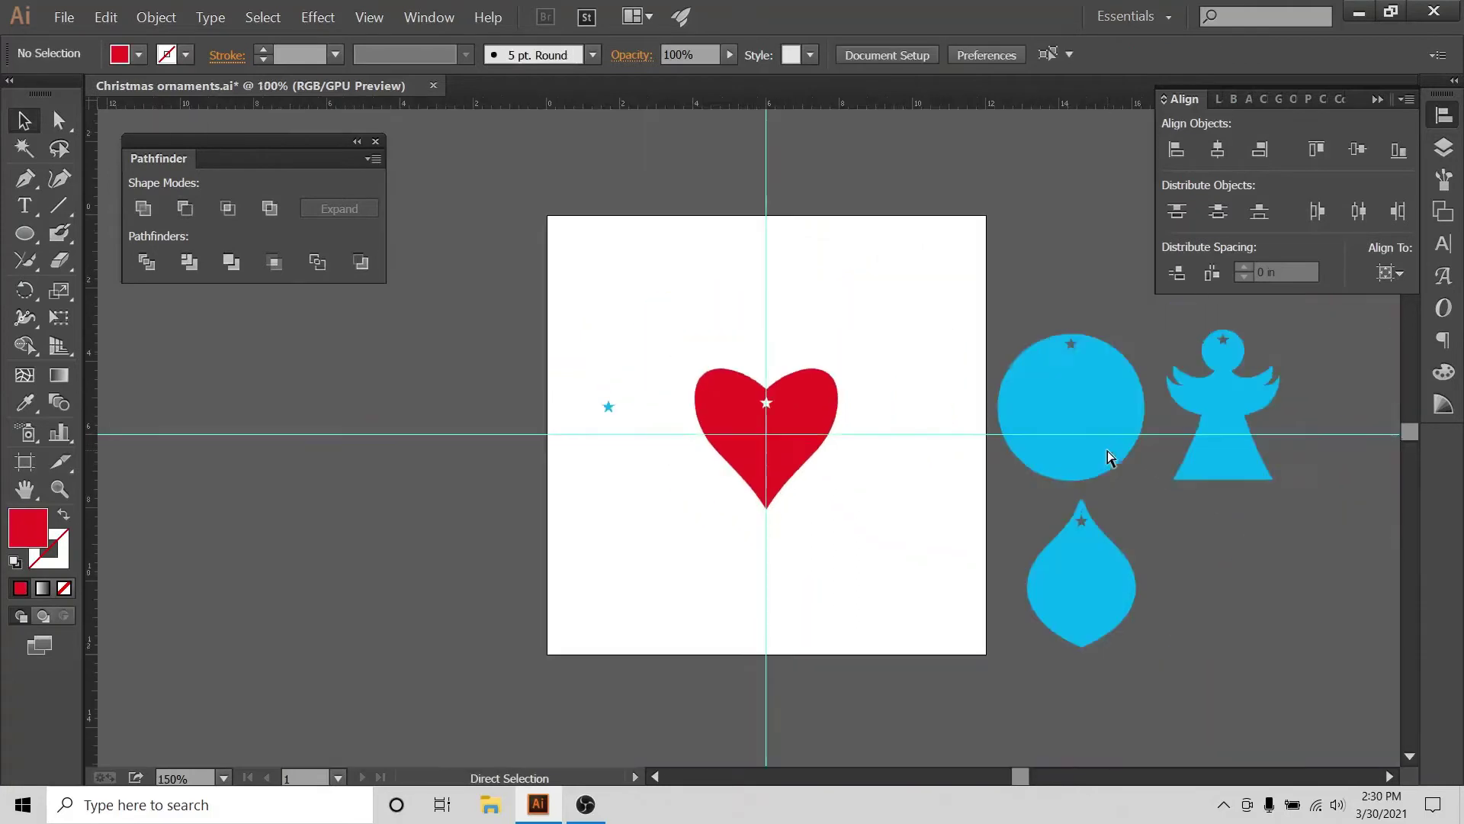
left_click_drag(800, 398, 1132, 496)
left_click(1247, 494)
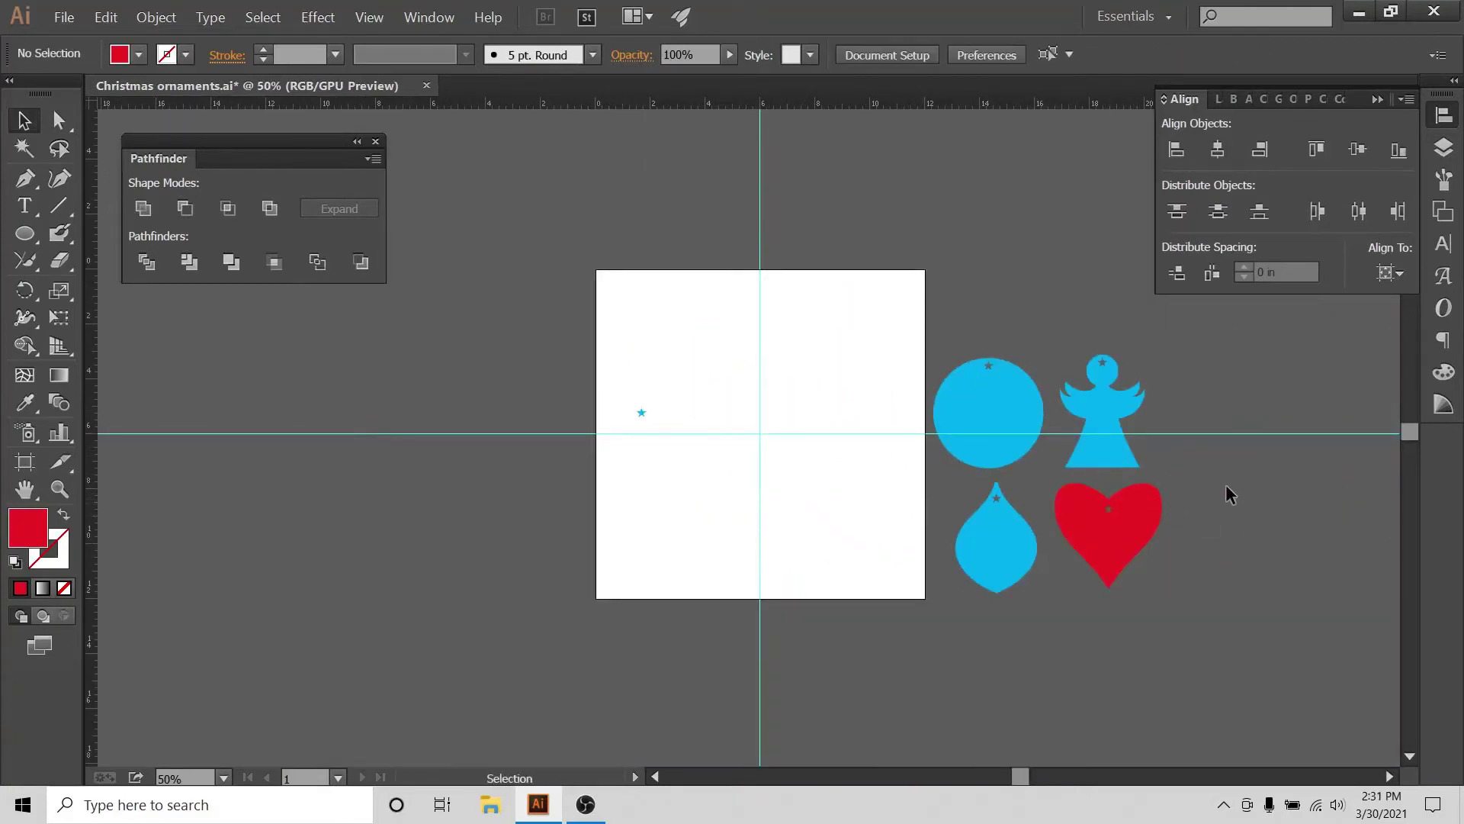
left_click(842, 534)
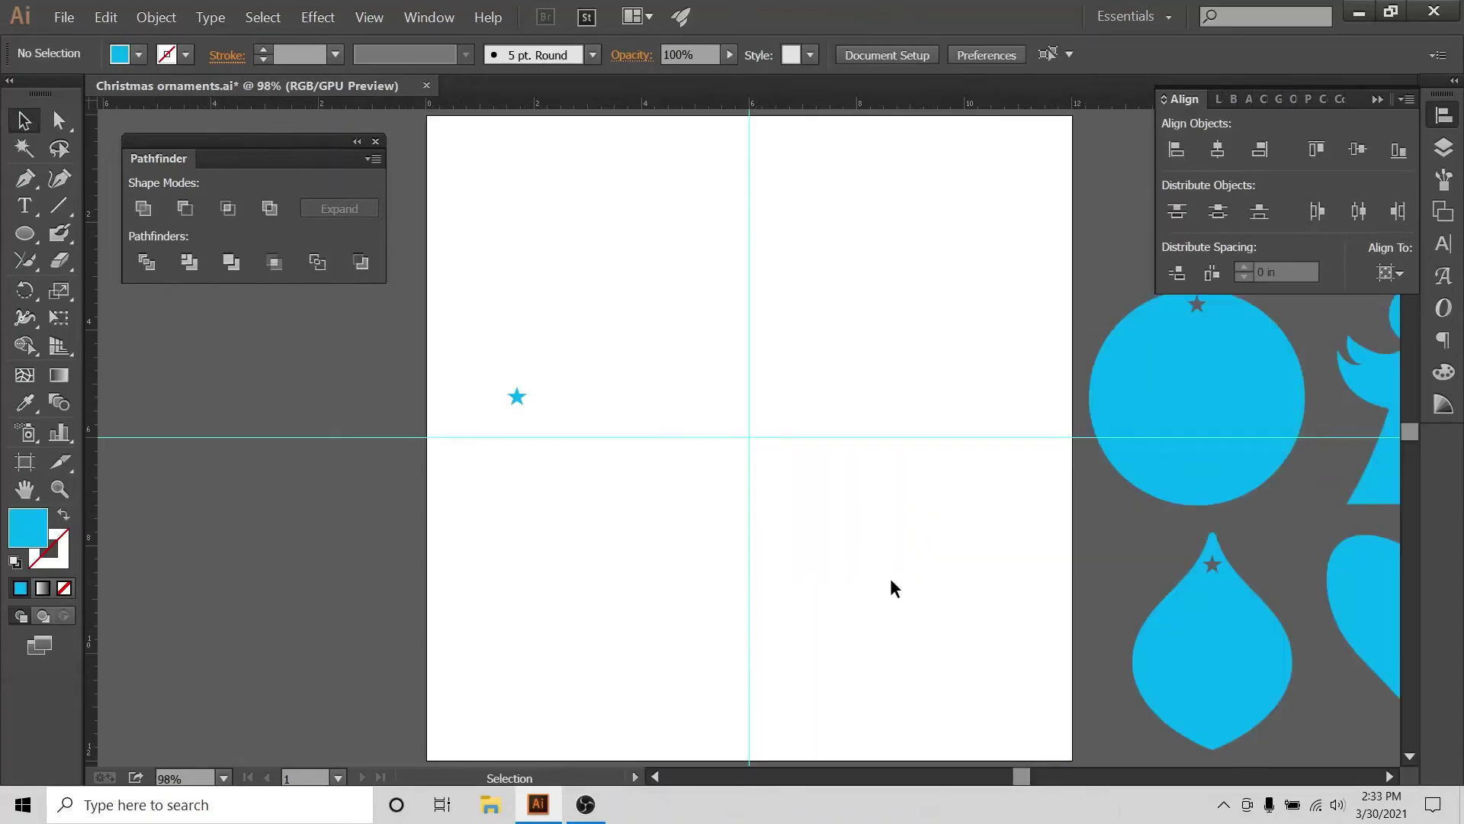
- Show the 5x5 Box 4x4 layer as the size guide for the next ornament
left_click(1443, 147)
left_click(1173, 248)
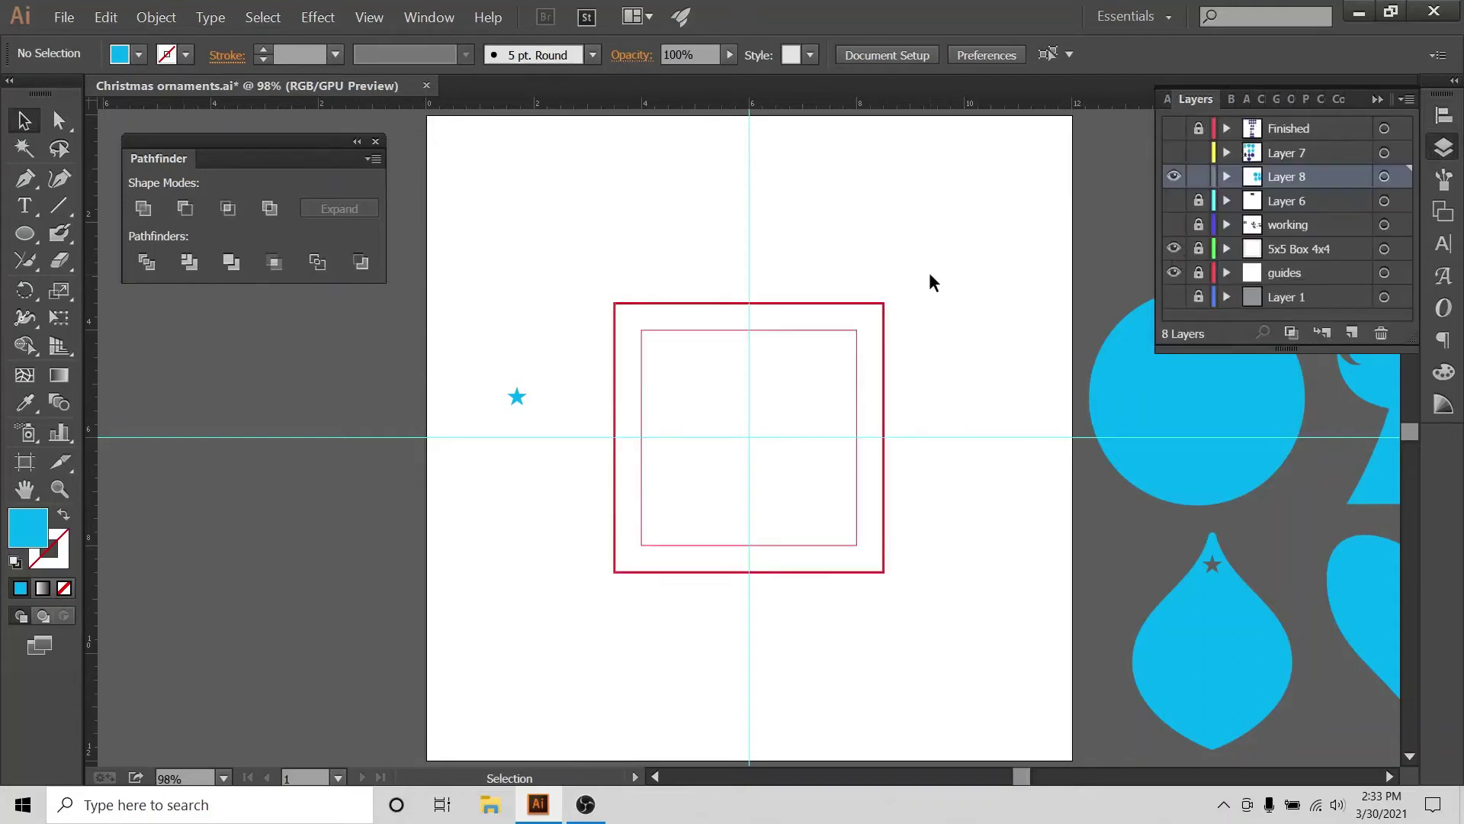
key("ctrl+equal")
key("ctrl+equal")
key("ctrl+equal")
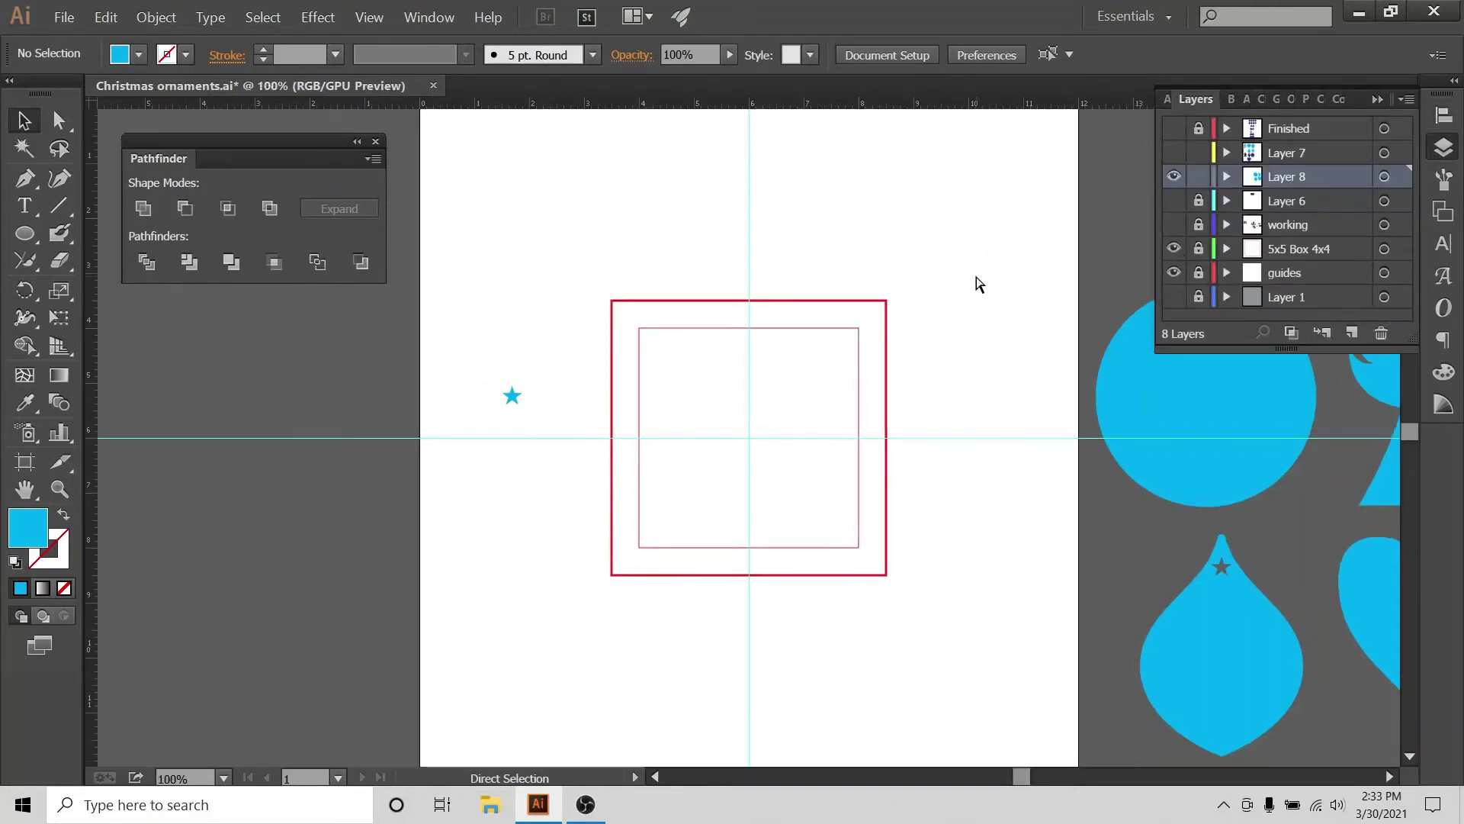
- Create a triangle with the Polygon tool using a 0.6944 in radius and 3 sides
left_click(19, 243)
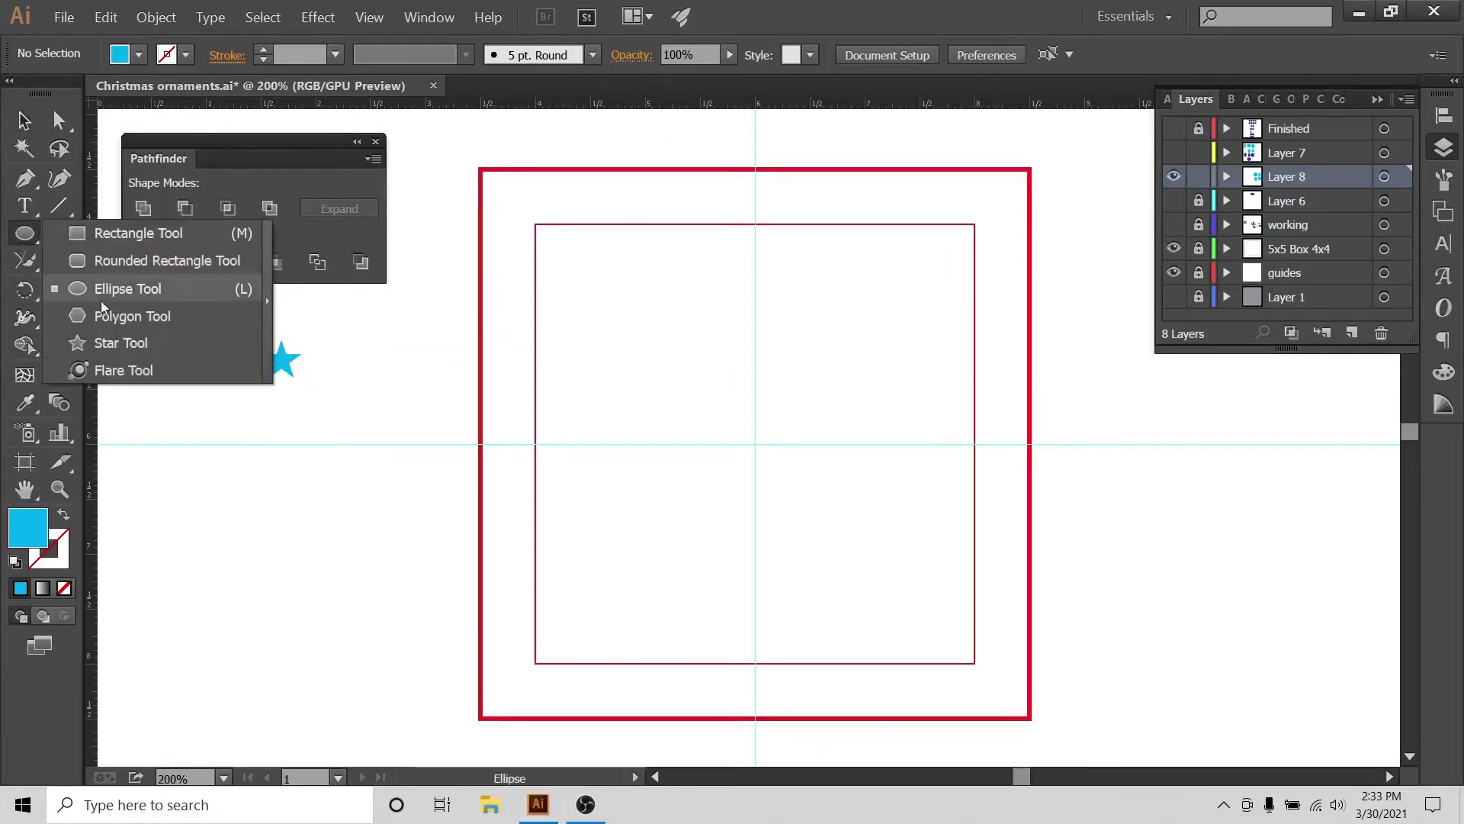
left_click(154, 317)
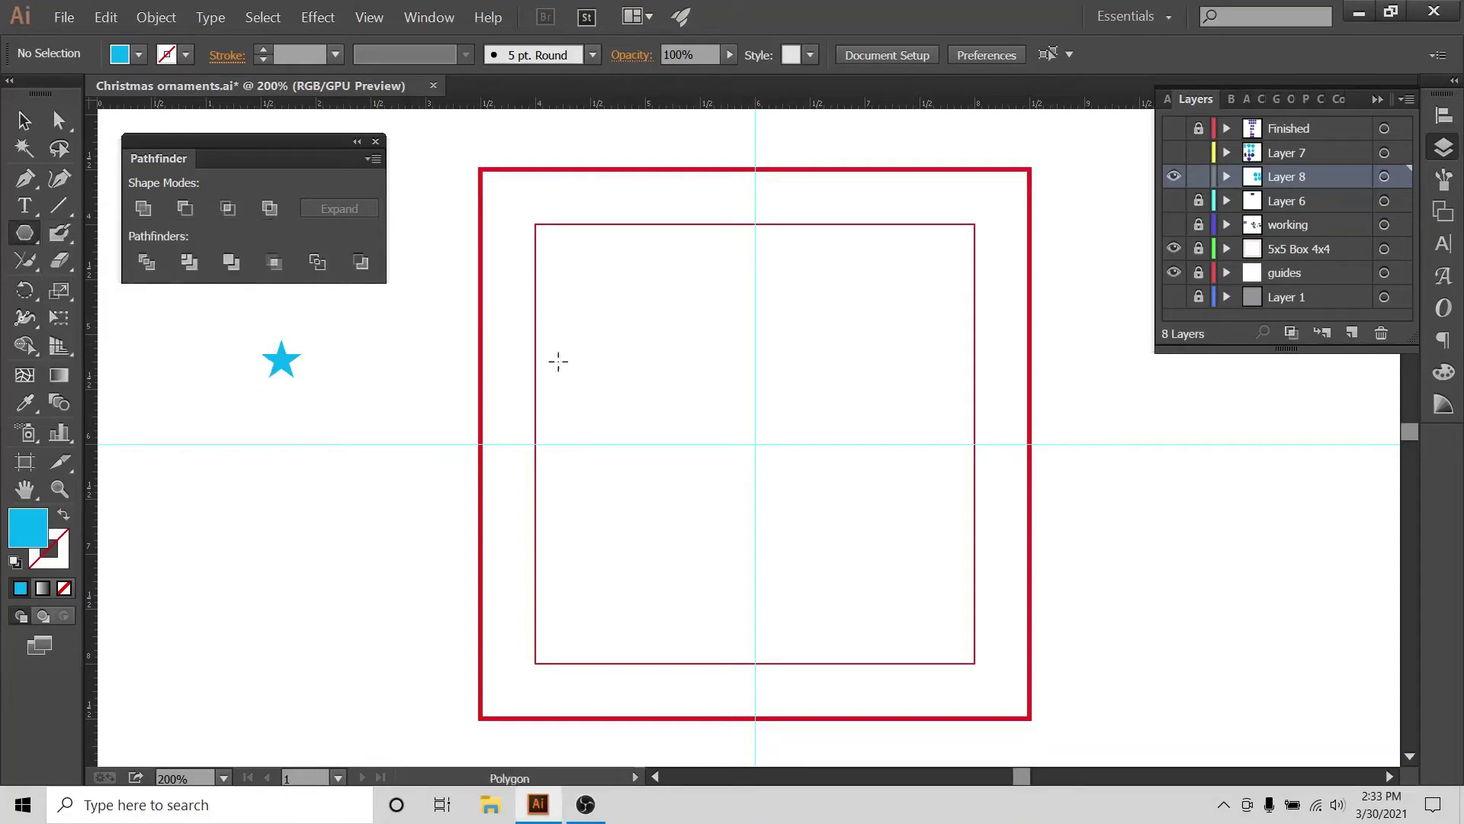
left_click(643, 378)
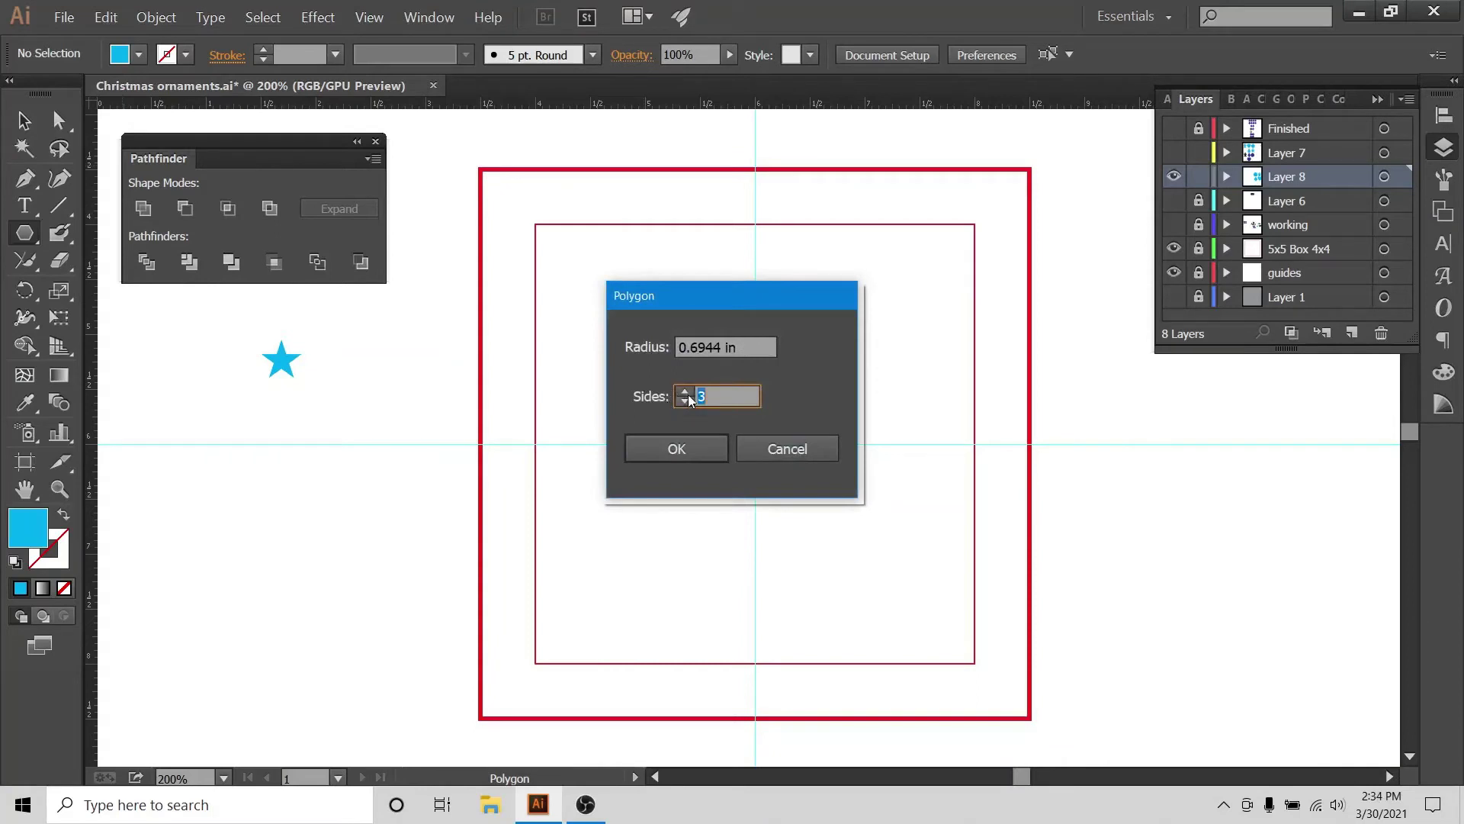
left_click(685, 449)
left_click(24, 130)
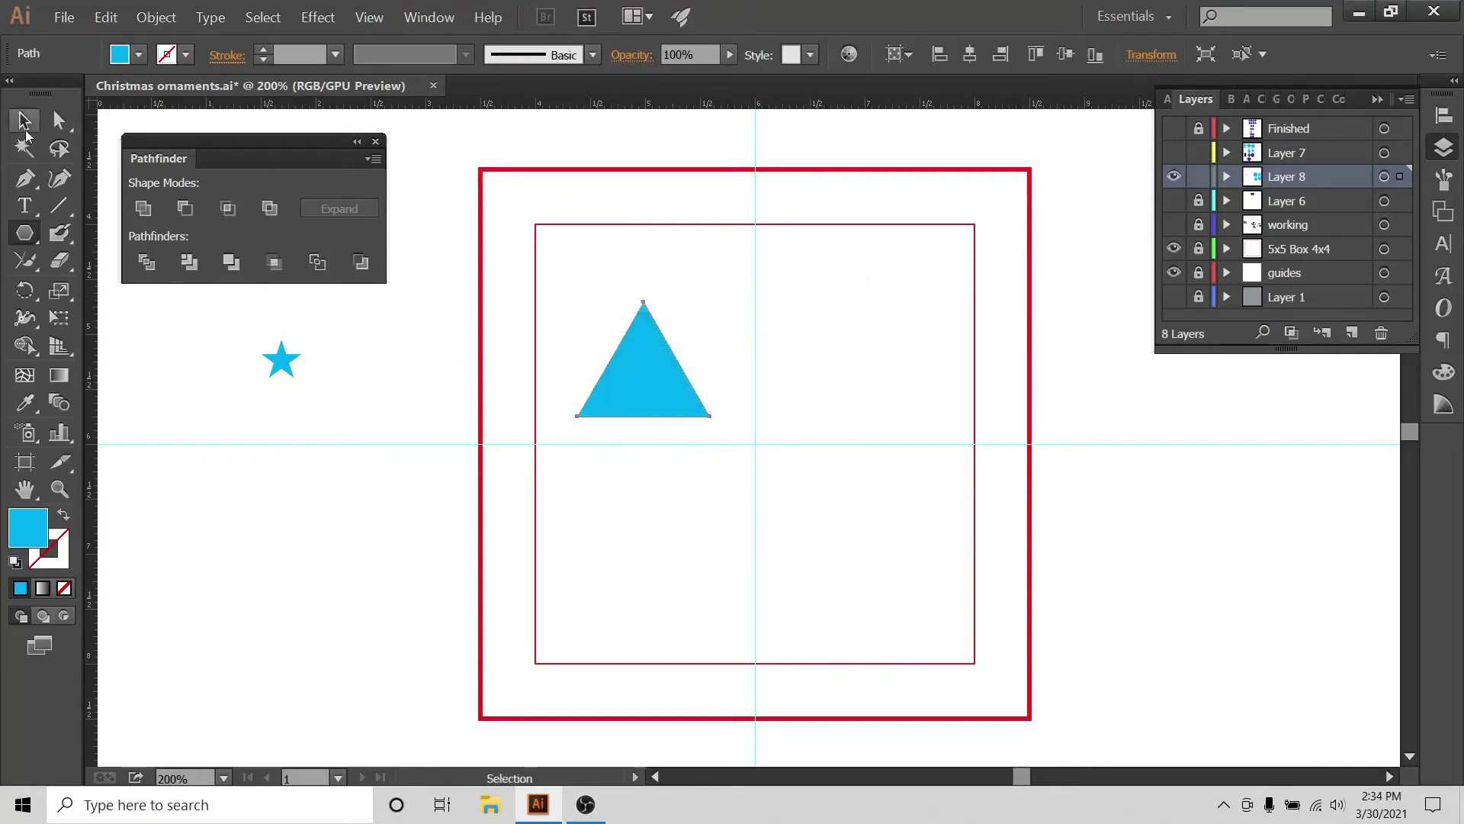
- Arrange the triangle and larger copies as three overlapping tree tiers along the vertical guide, enlarging the bottom tier from its center
left_click(695, 341)
left_click_drag(642, 372, 793, 538)
left_click(925, 353)
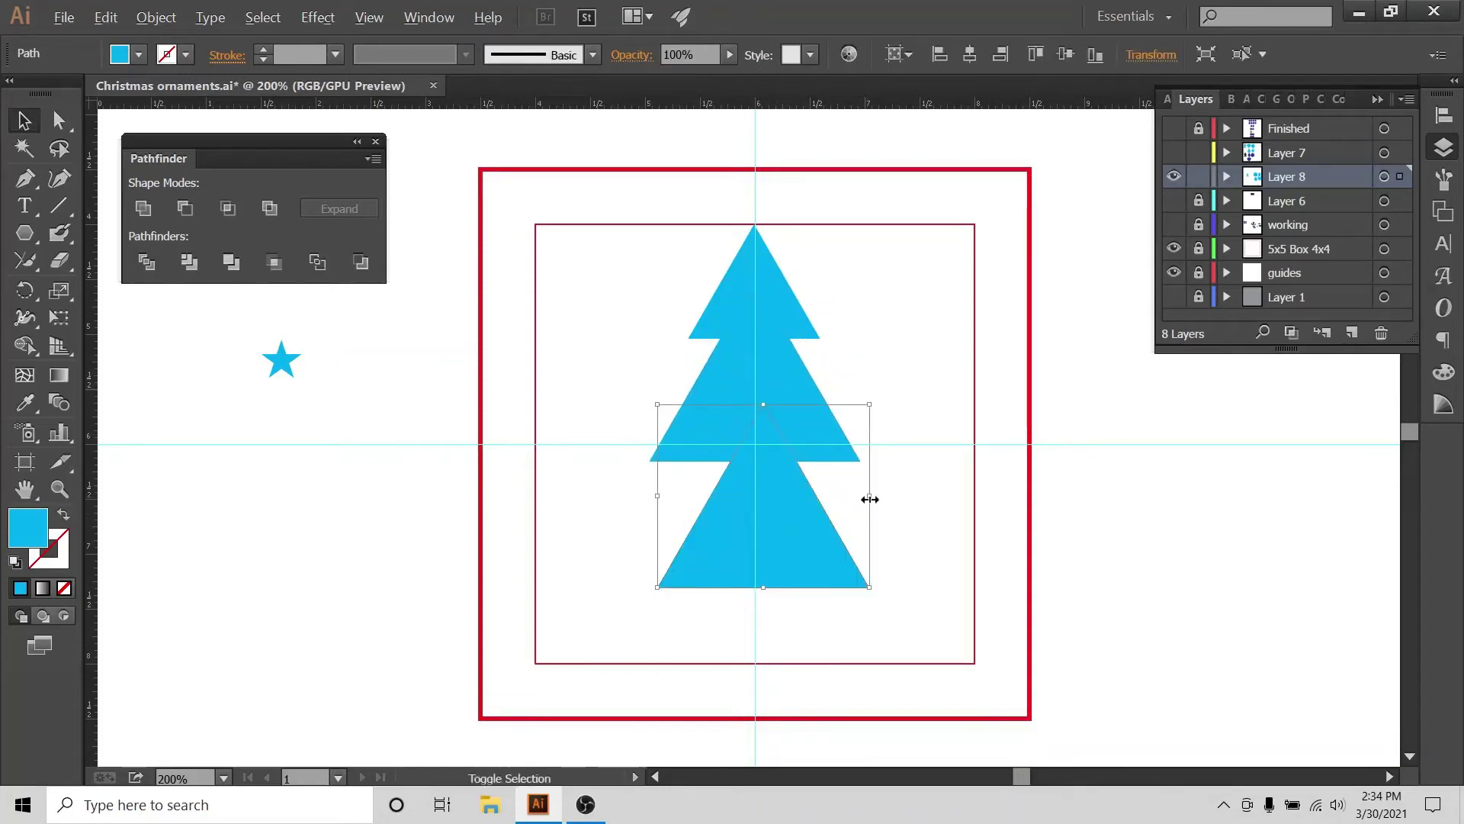
left_click_drag(870, 495, 923, 492)
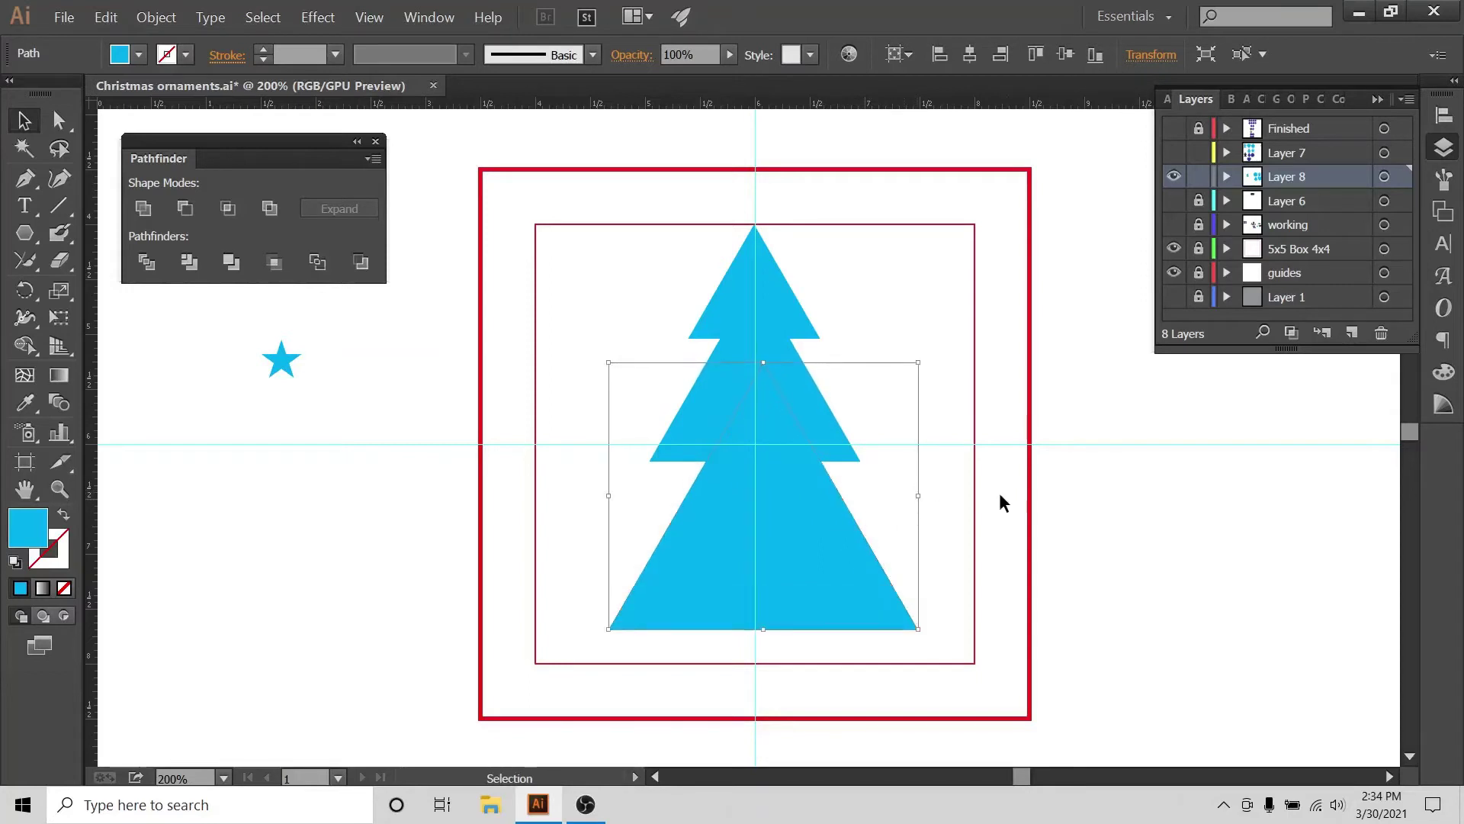
left_click(877, 374)
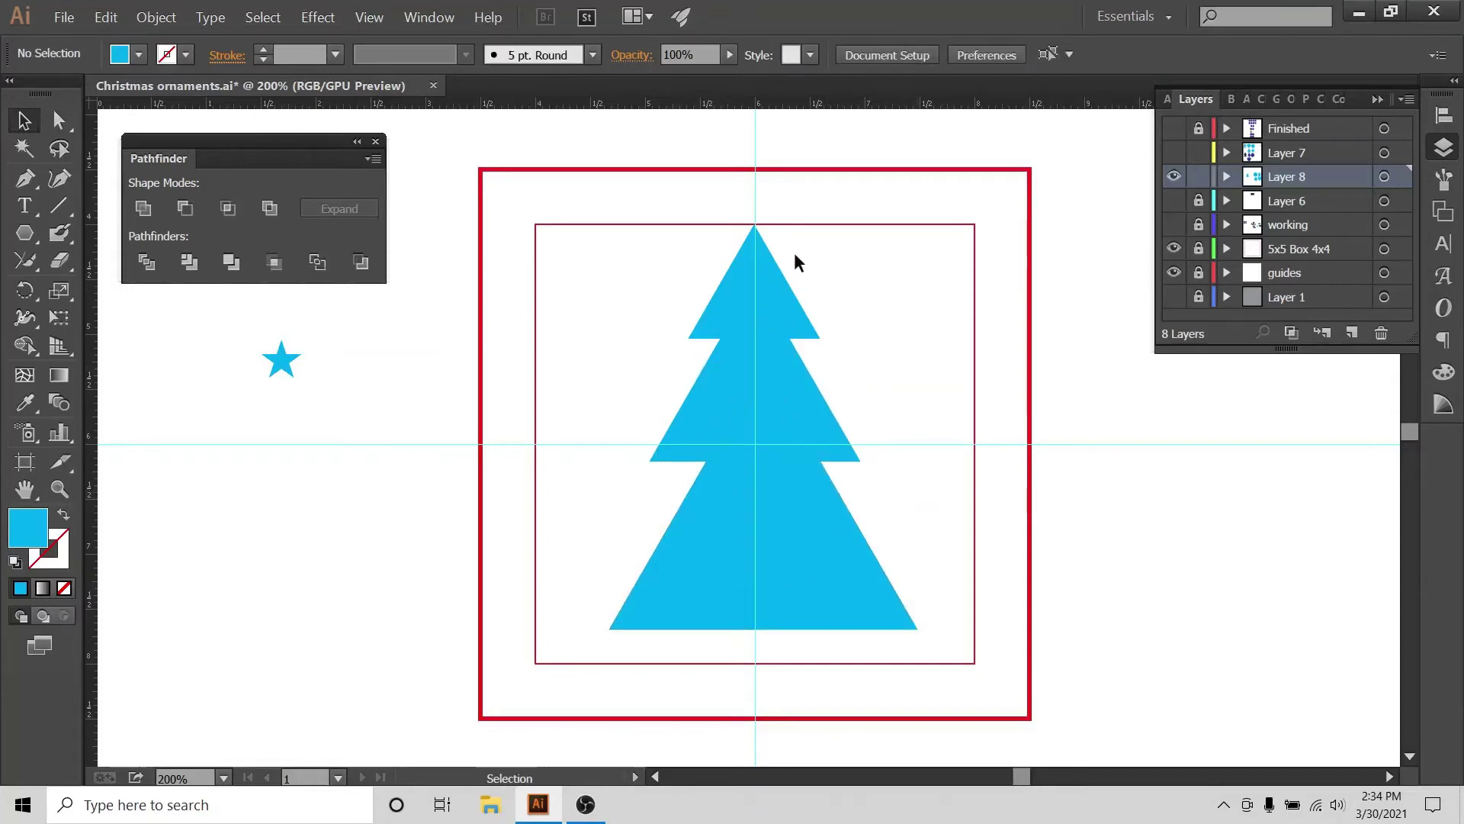
- Select all three tree triangles and center them horizontally on the artboard
left_click_drag(758, 555, 684, 667)
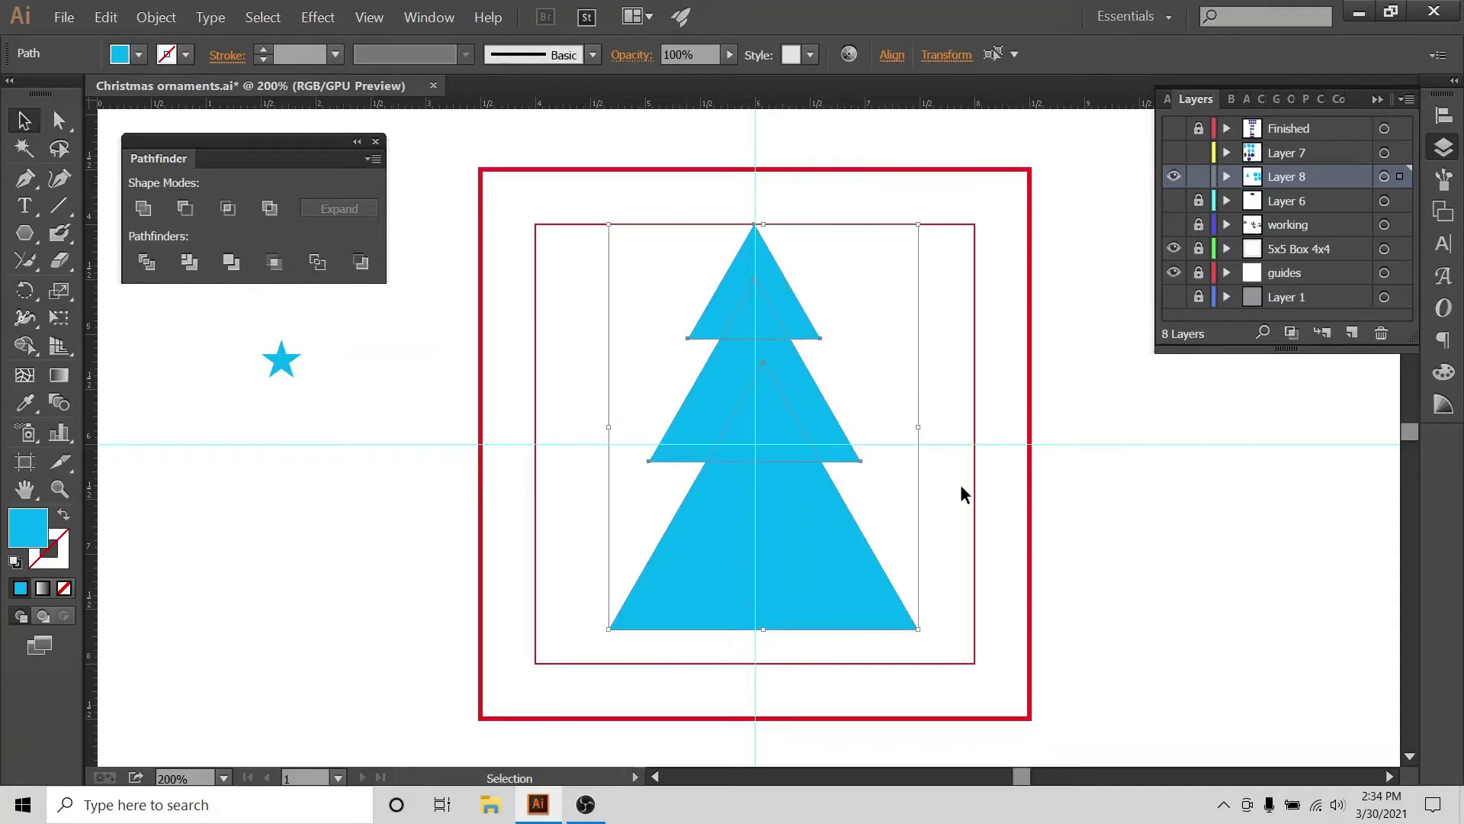
left_click(1443, 114)
left_click(1389, 273)
left_click(1218, 159)
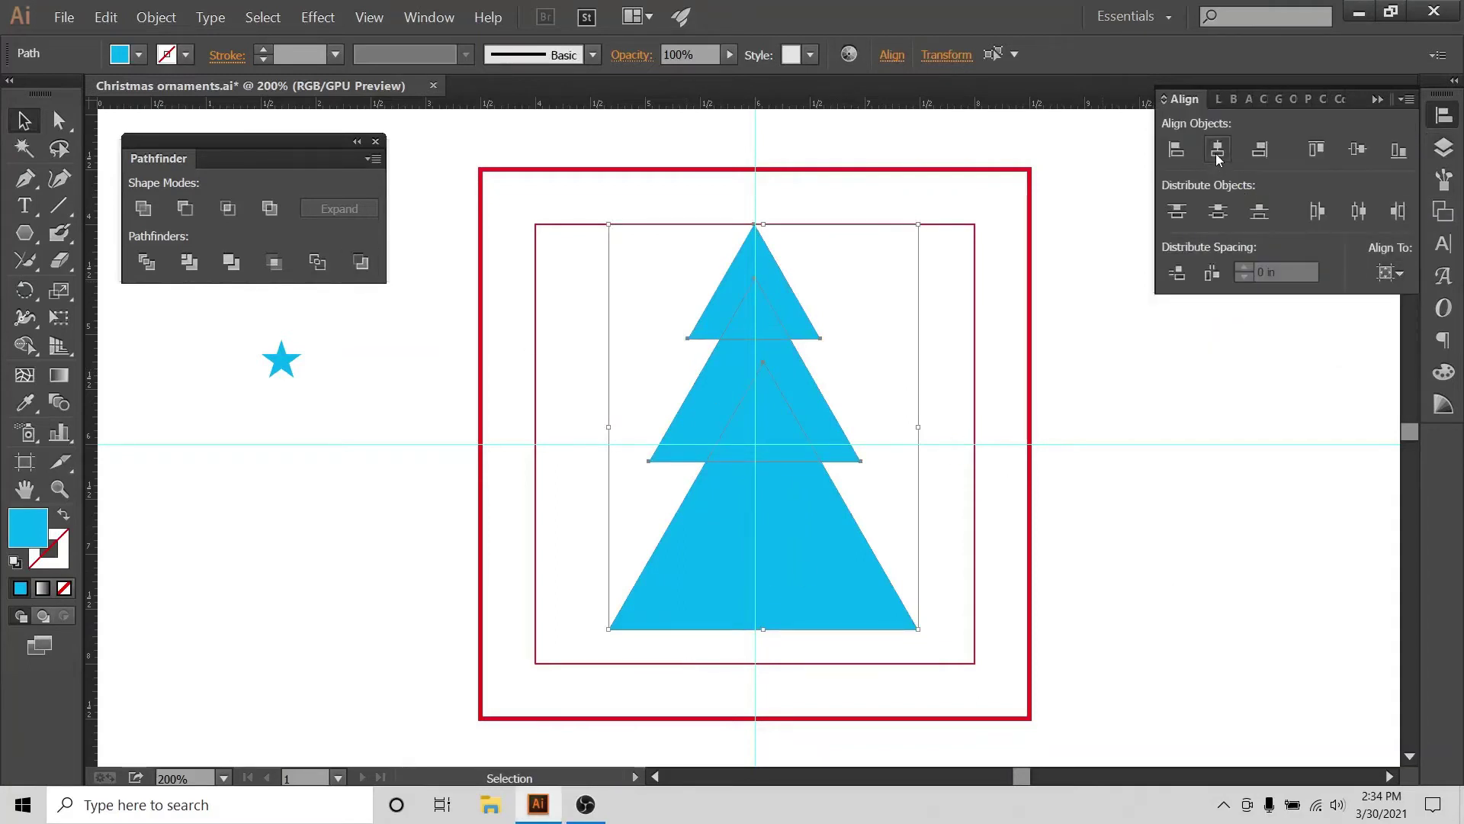
left_click(1218, 159)
- Distribute the three triangles vertically by their centers relative to the selection, and set the alignment reference back to the artboard
left_click(1390, 272)
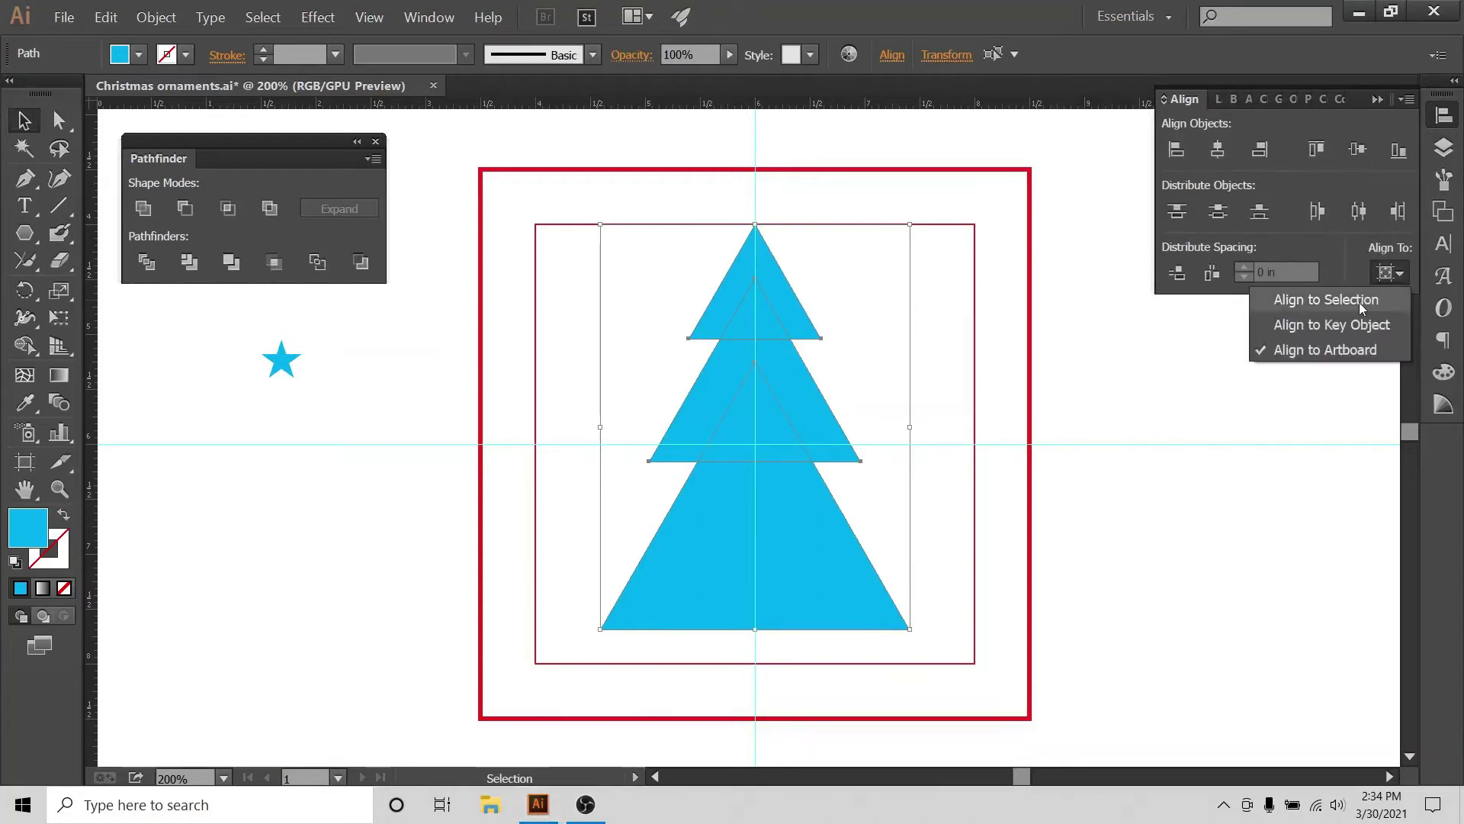
left_click(1338, 303)
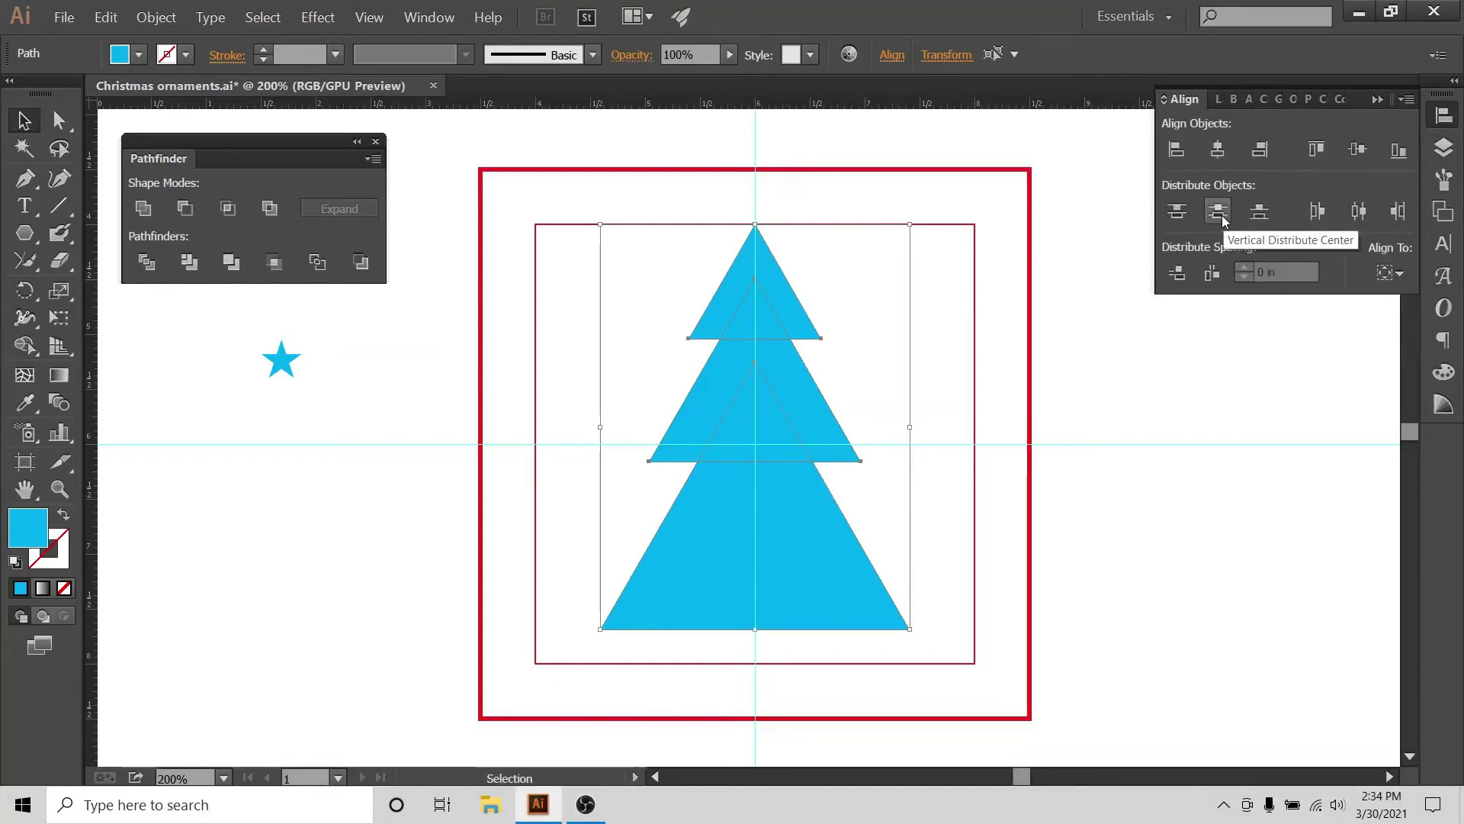
left_click(1222, 215)
left_click(1071, 496)
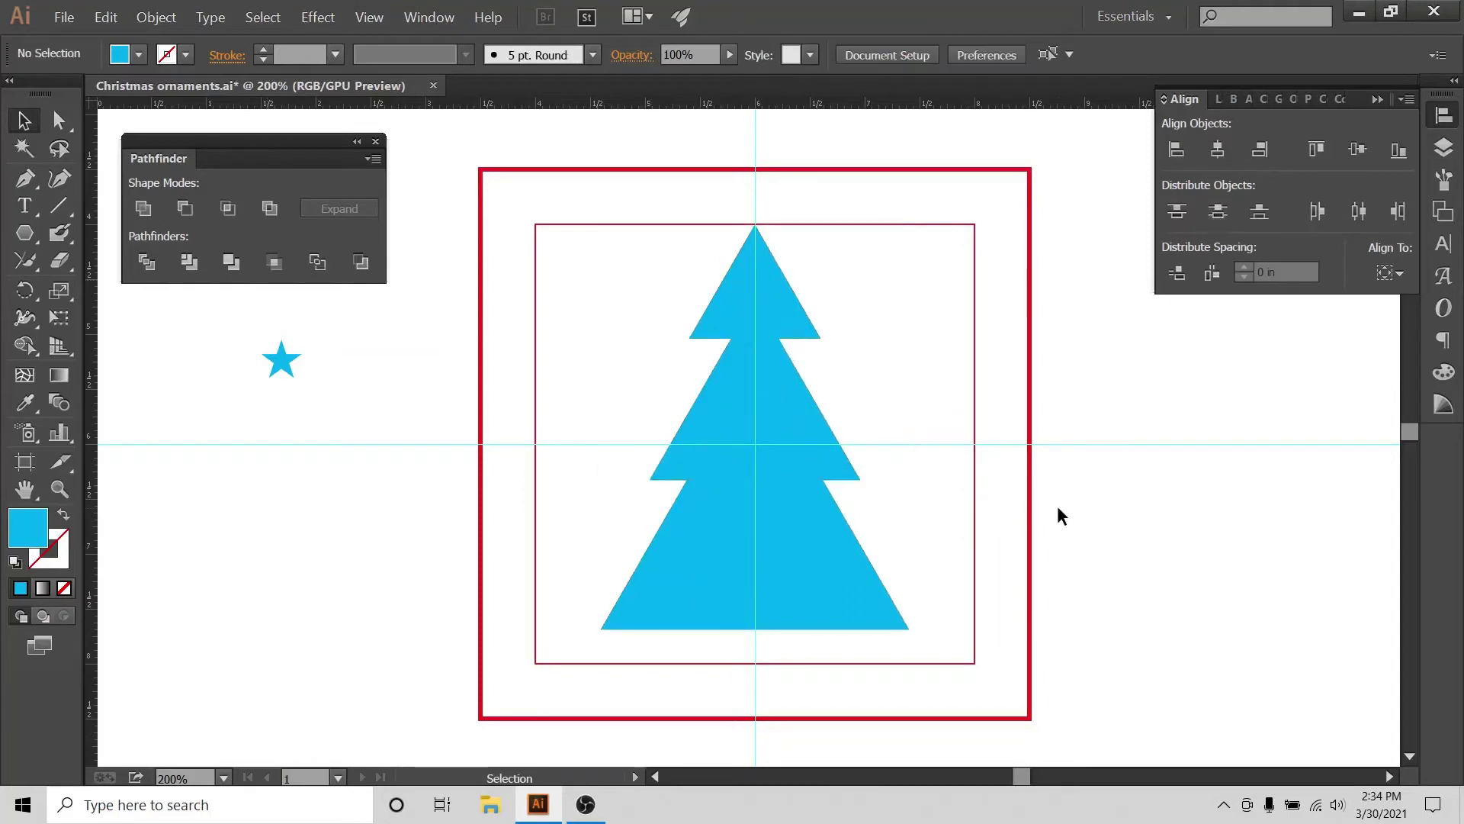
left_click(1390, 275)
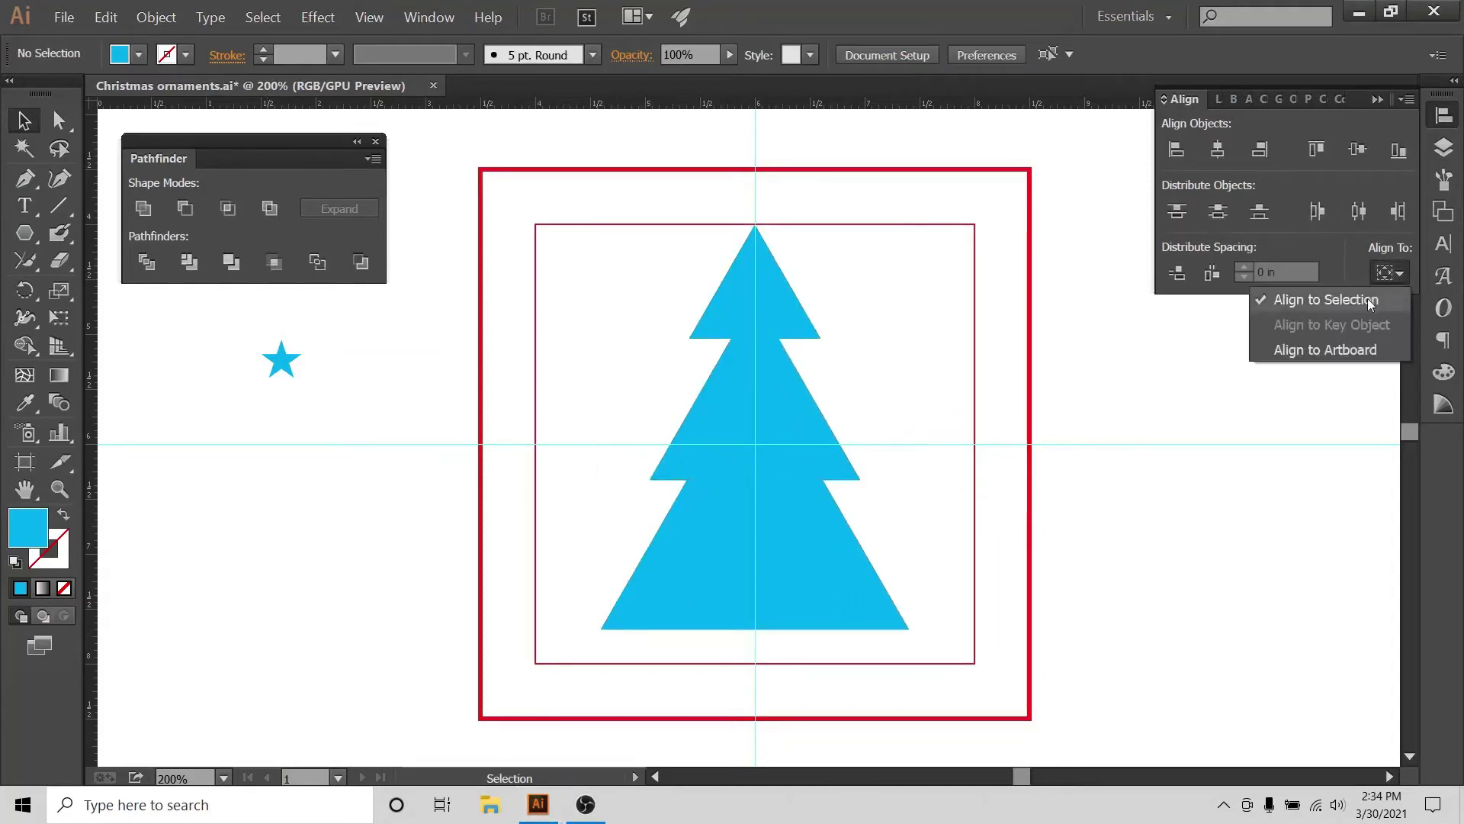
left_click(1342, 351)
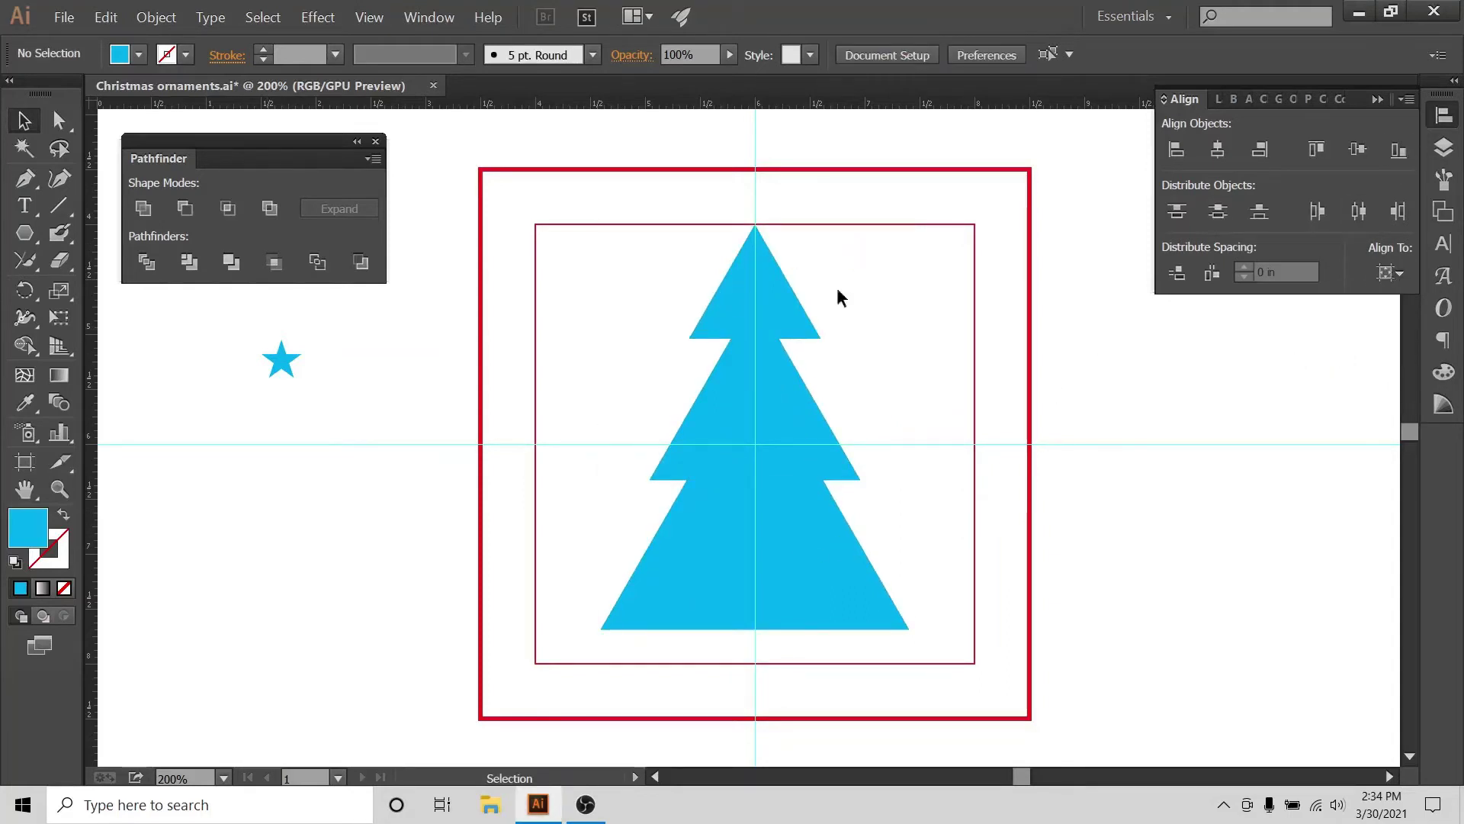
- Change the fill of all three tree triangles to dark blue
left_click_drag(854, 332, 671, 471)
left_click(246, 352)
left_click(770, 374)
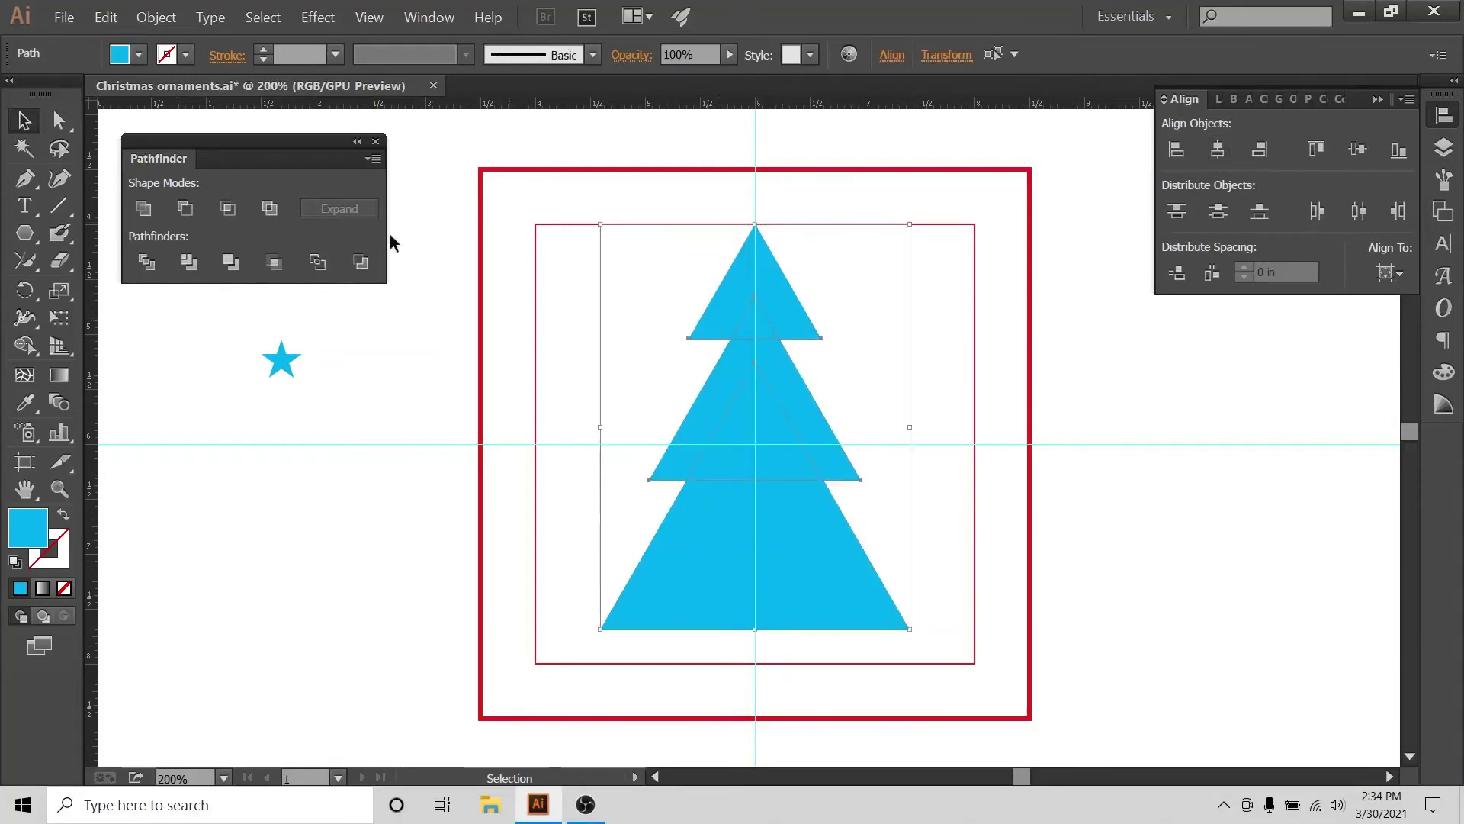
left_click(138, 55)
left_click(145, 95)
left_click(709, 206)
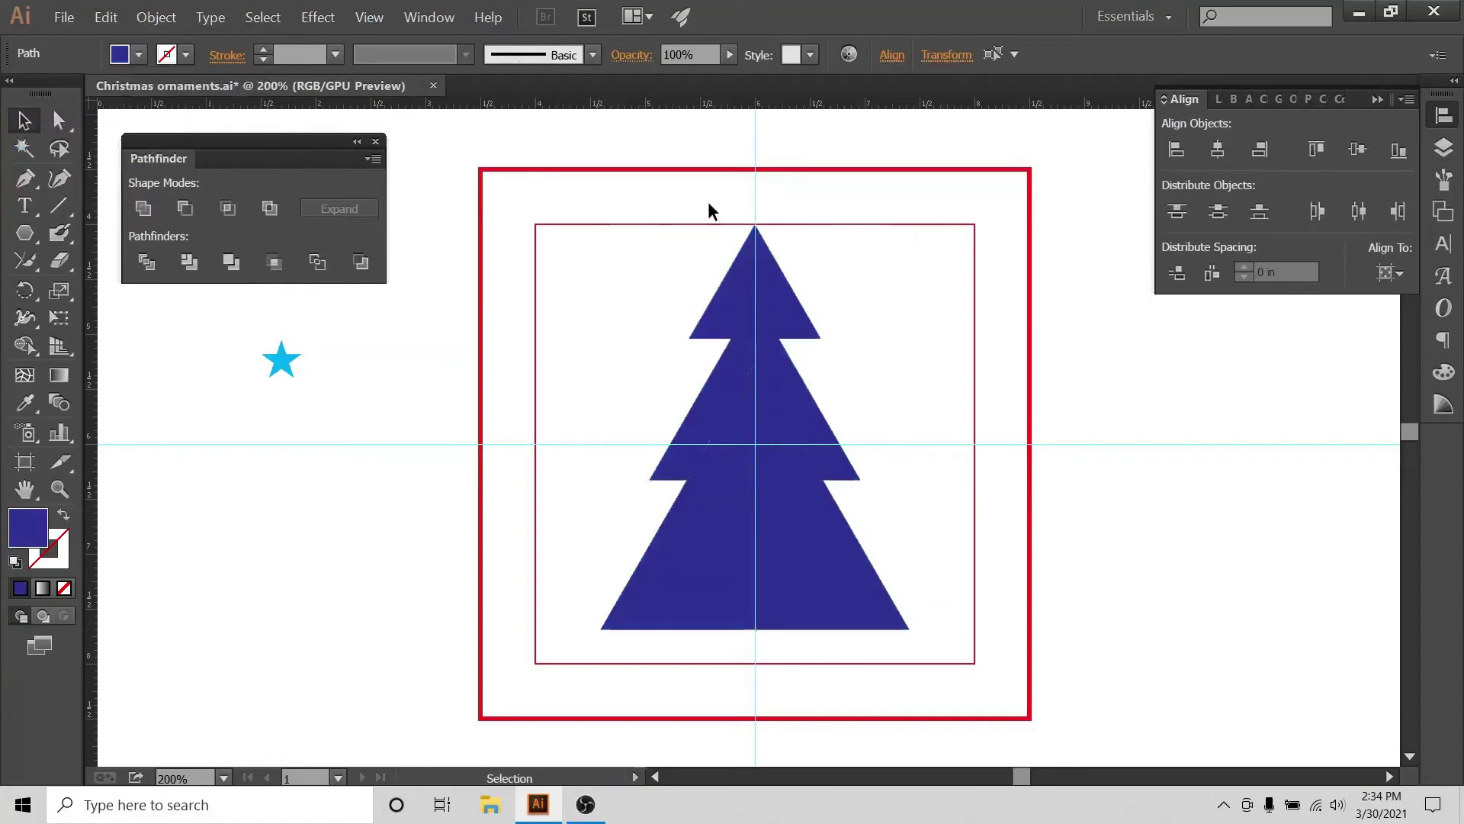
- Enlarge the top triangle of the tree slightly and proportionally from its center
left_click(819, 328)
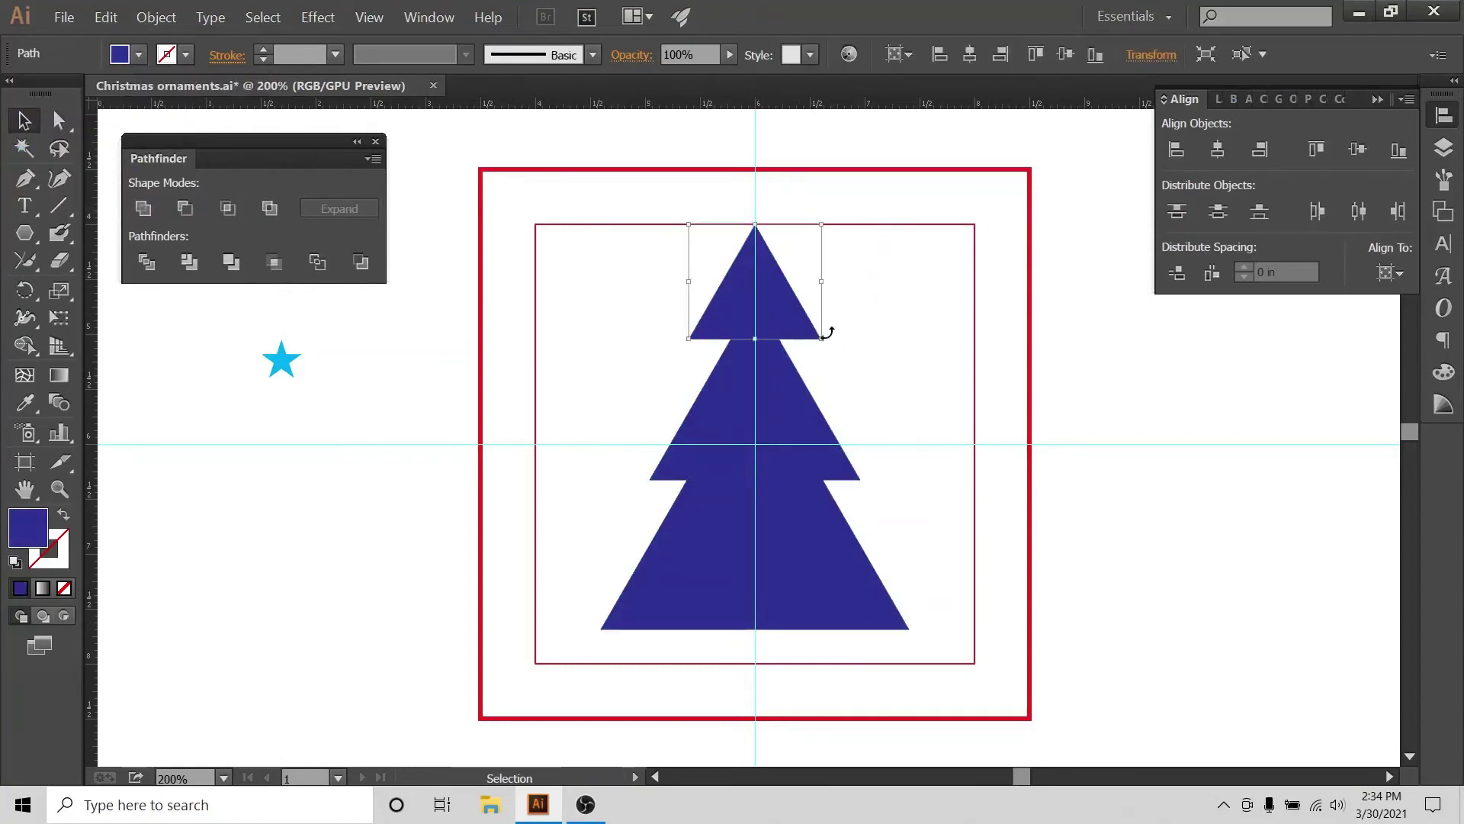
left_click_drag(824, 343, 831, 349)
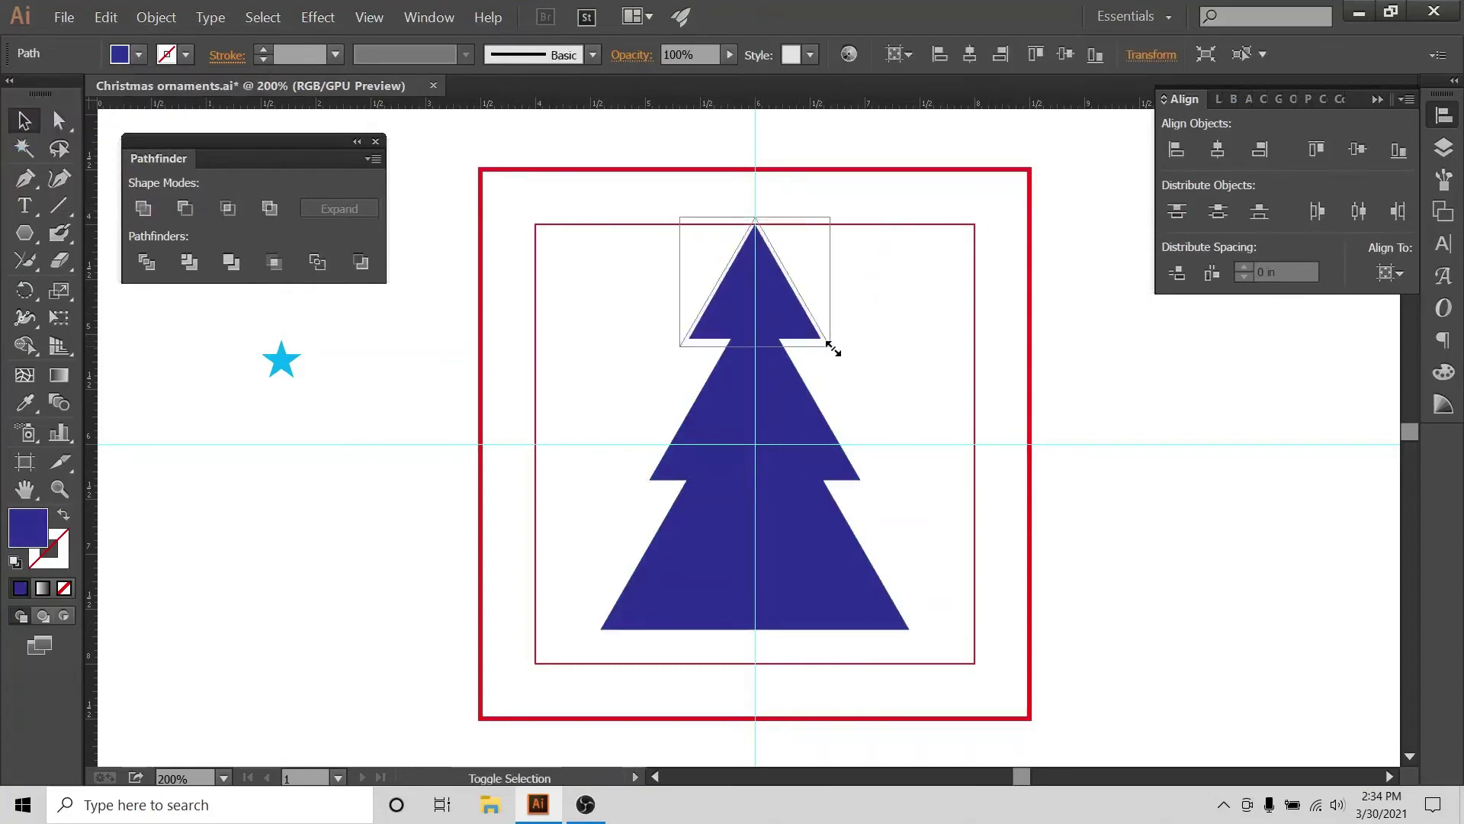
left_click(909, 342)
- Select all three triangles and nudge them down until the tree is vertically centered in the inner guide box
left_click_drag(882, 242, 710, 573)
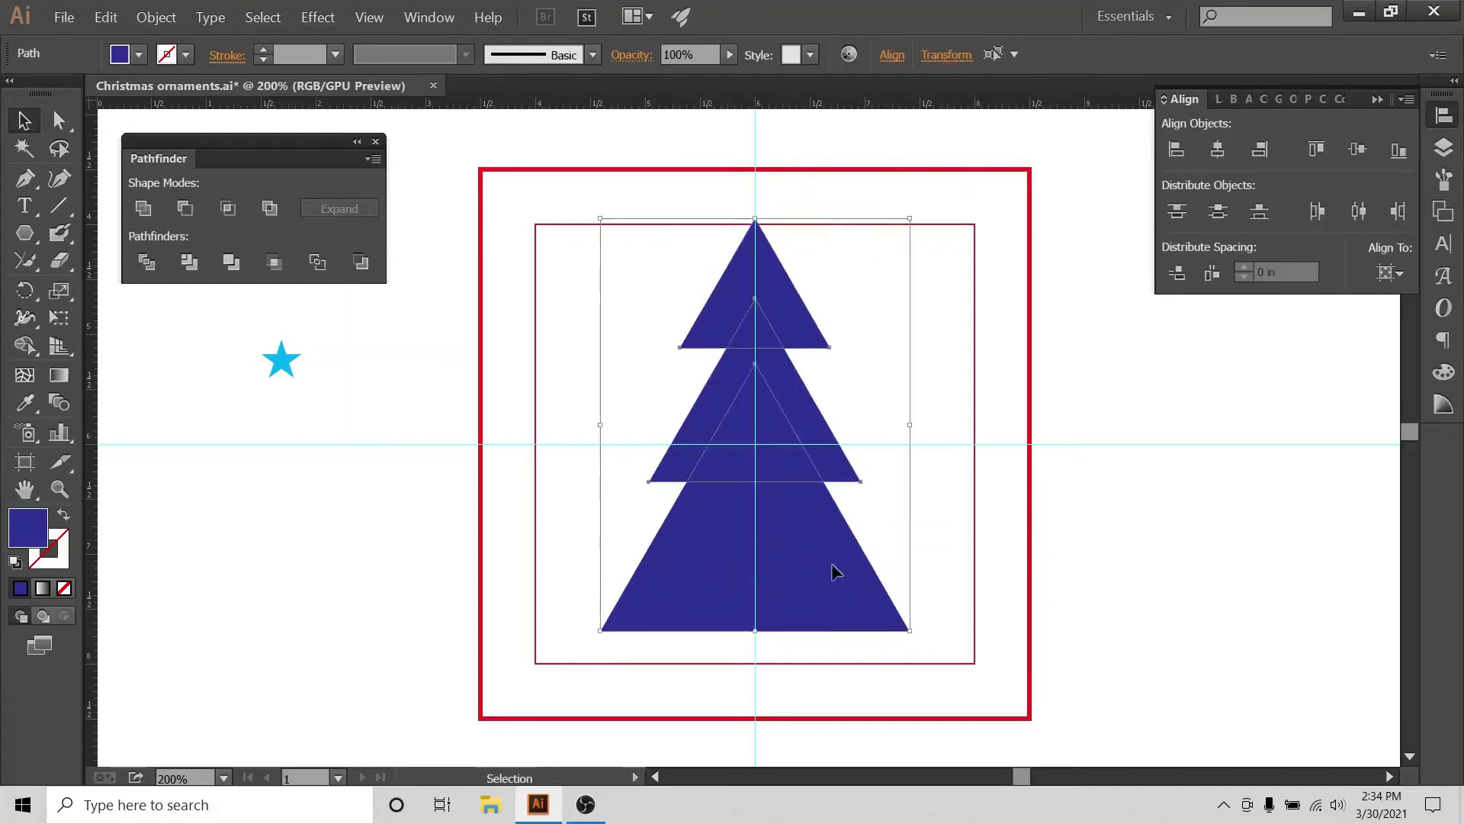
key("Down")
key("Down")
key("Down")
key("Down")
key("Down")
key("Down")
key("Down")
key("Down")
key("Down")
key("Down")
key("Down")
key("Down")
key("Down")
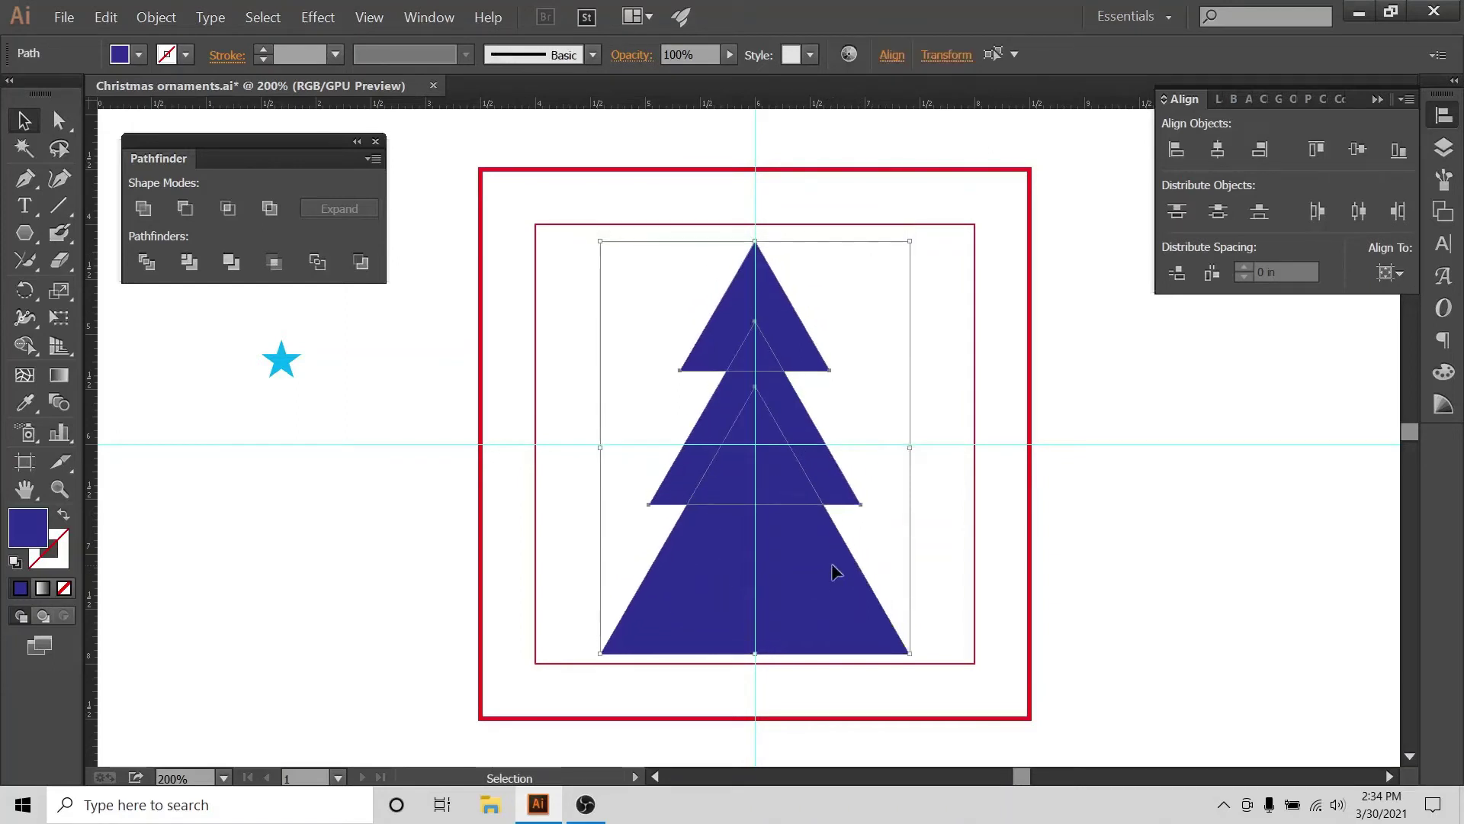
key("Up")
key("Up")
key("Up")
key("Up")
key("Up")
key("Up")
key("Up")
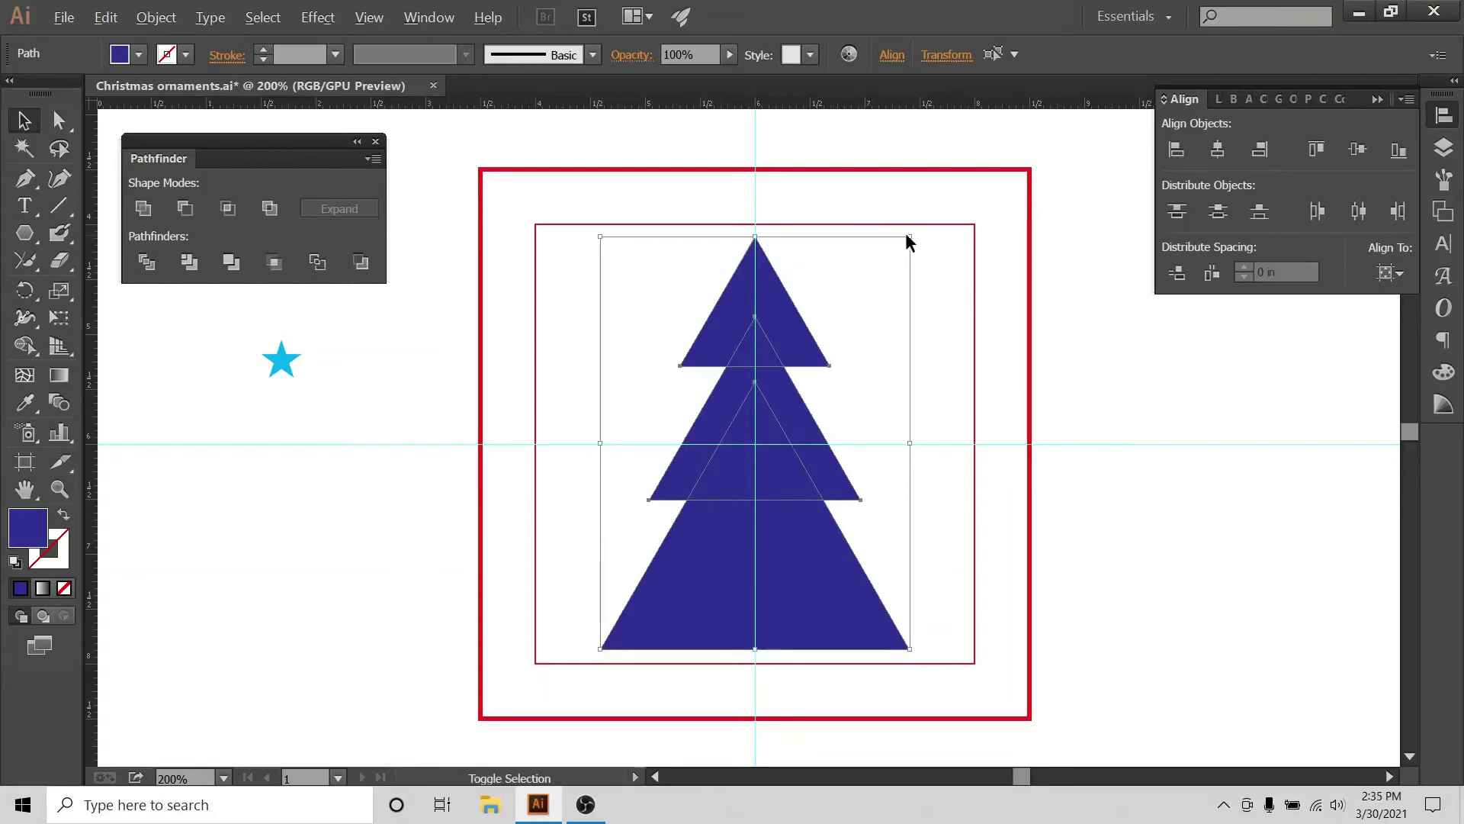
- Enlarge the whole tree proportionally to nearly fill the inner guide box's height, and center it horizontally on the artboard
left_click_drag(913, 238, 671, 606)
left_click(1044, 457)
left_click(1390, 273)
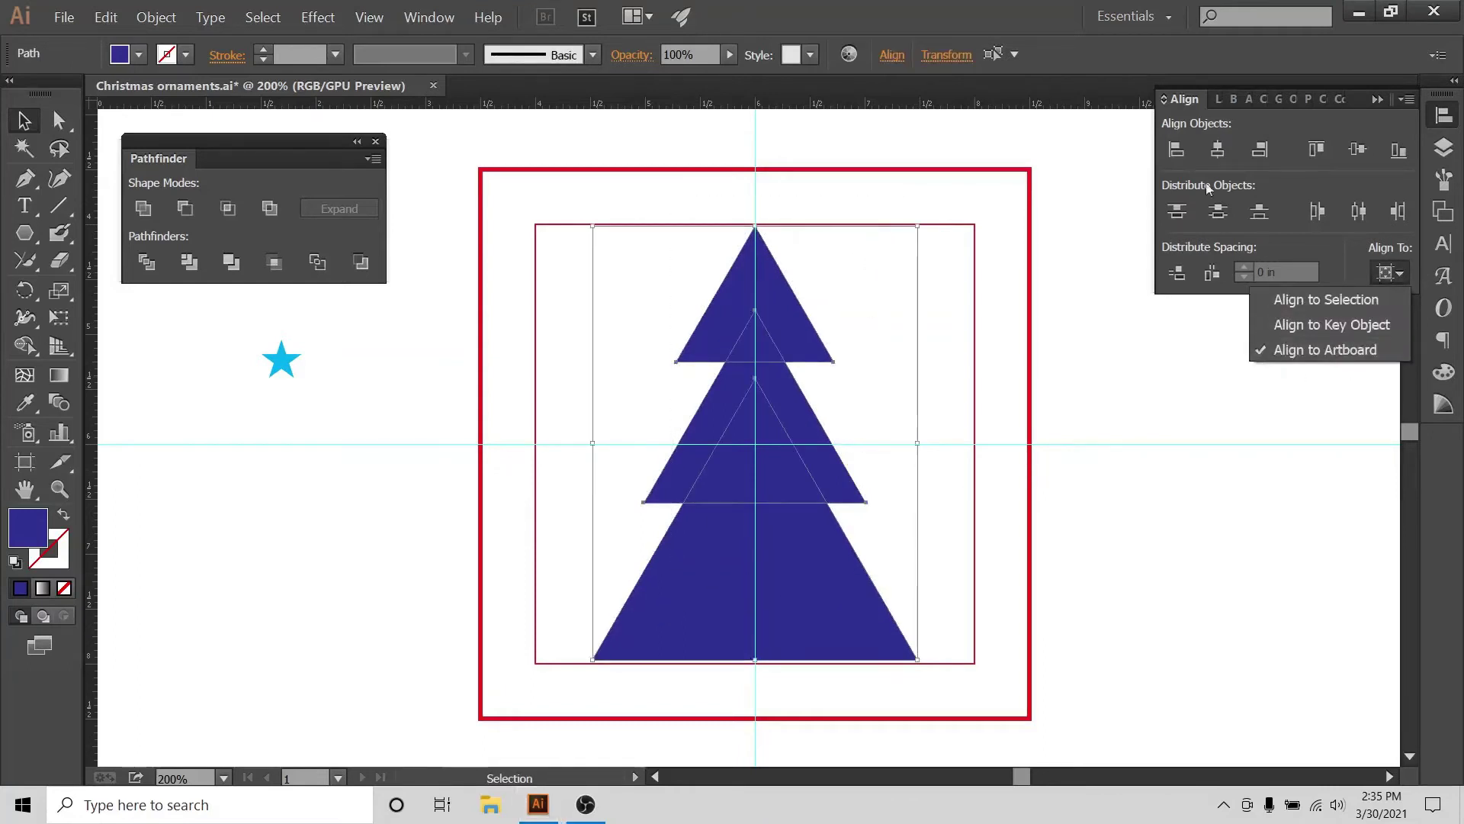
left_click(1220, 149)
left_click(976, 137)
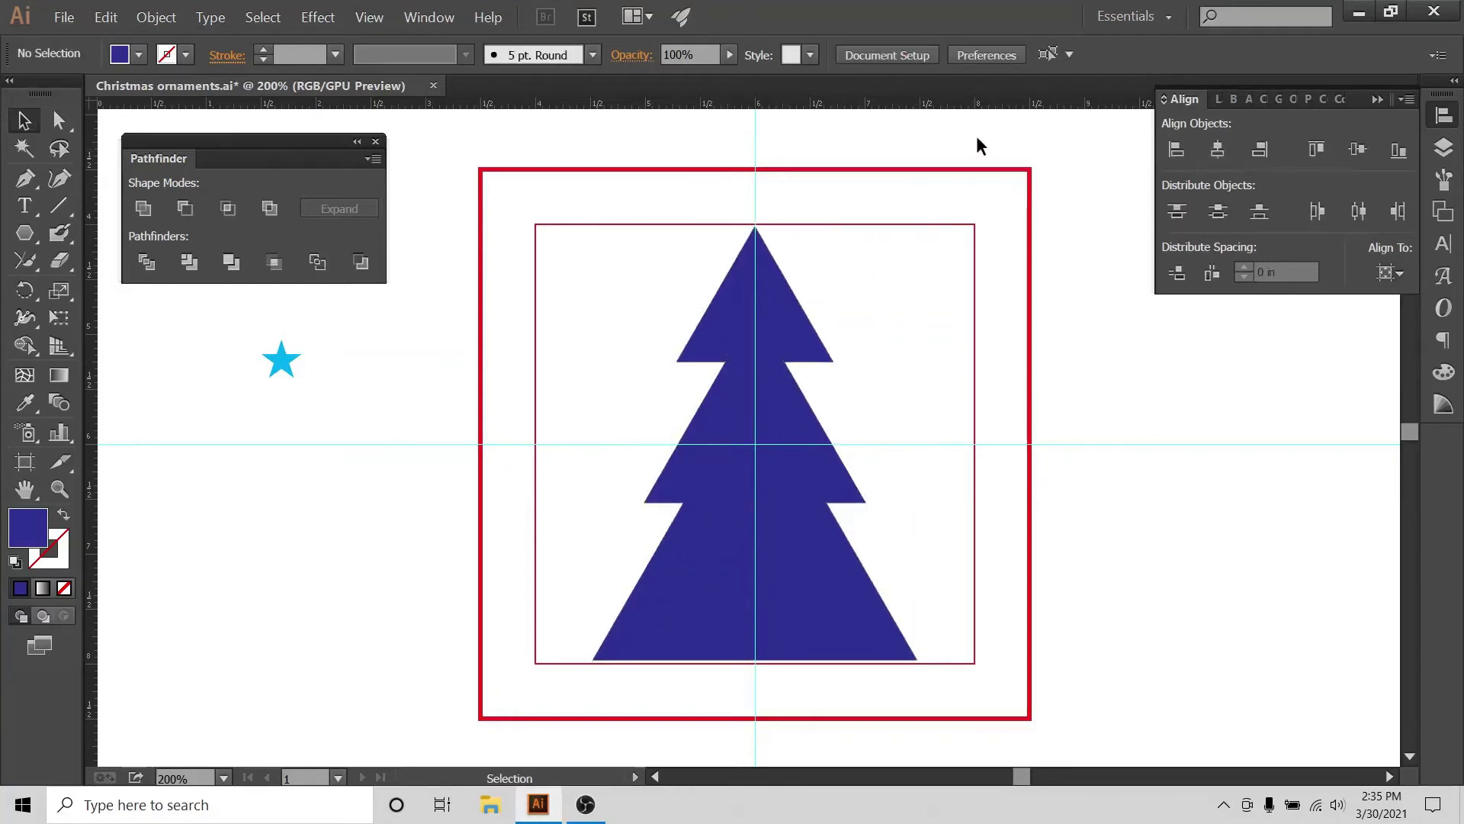
- Unite the three stacked triangles into a single tree shape with Pathfinder
left_click_drag(634, 273, 872, 630)
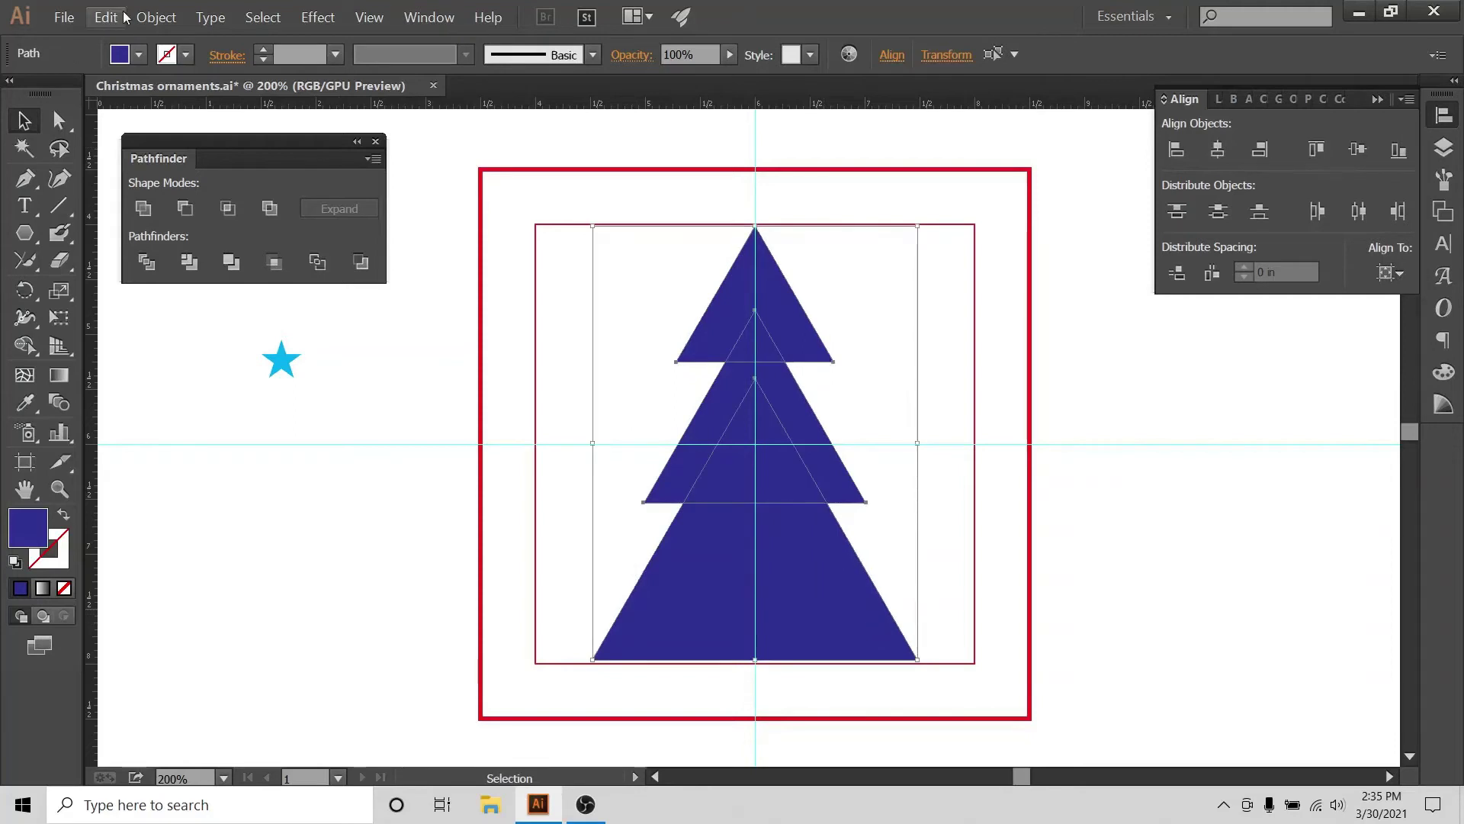
left_click(156, 17)
key("Escape")
left_click(143, 207)
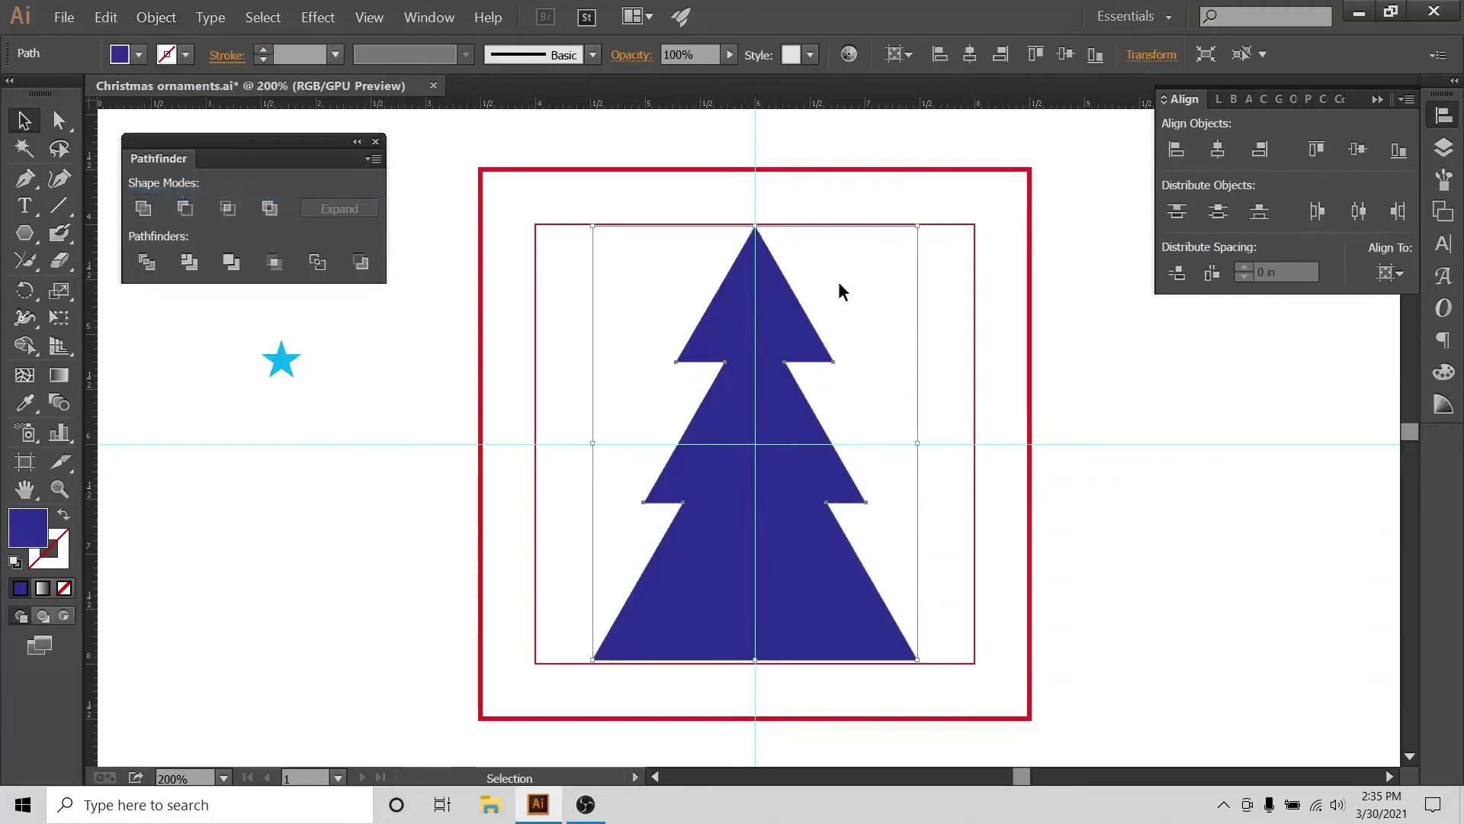
left_click(839, 281)
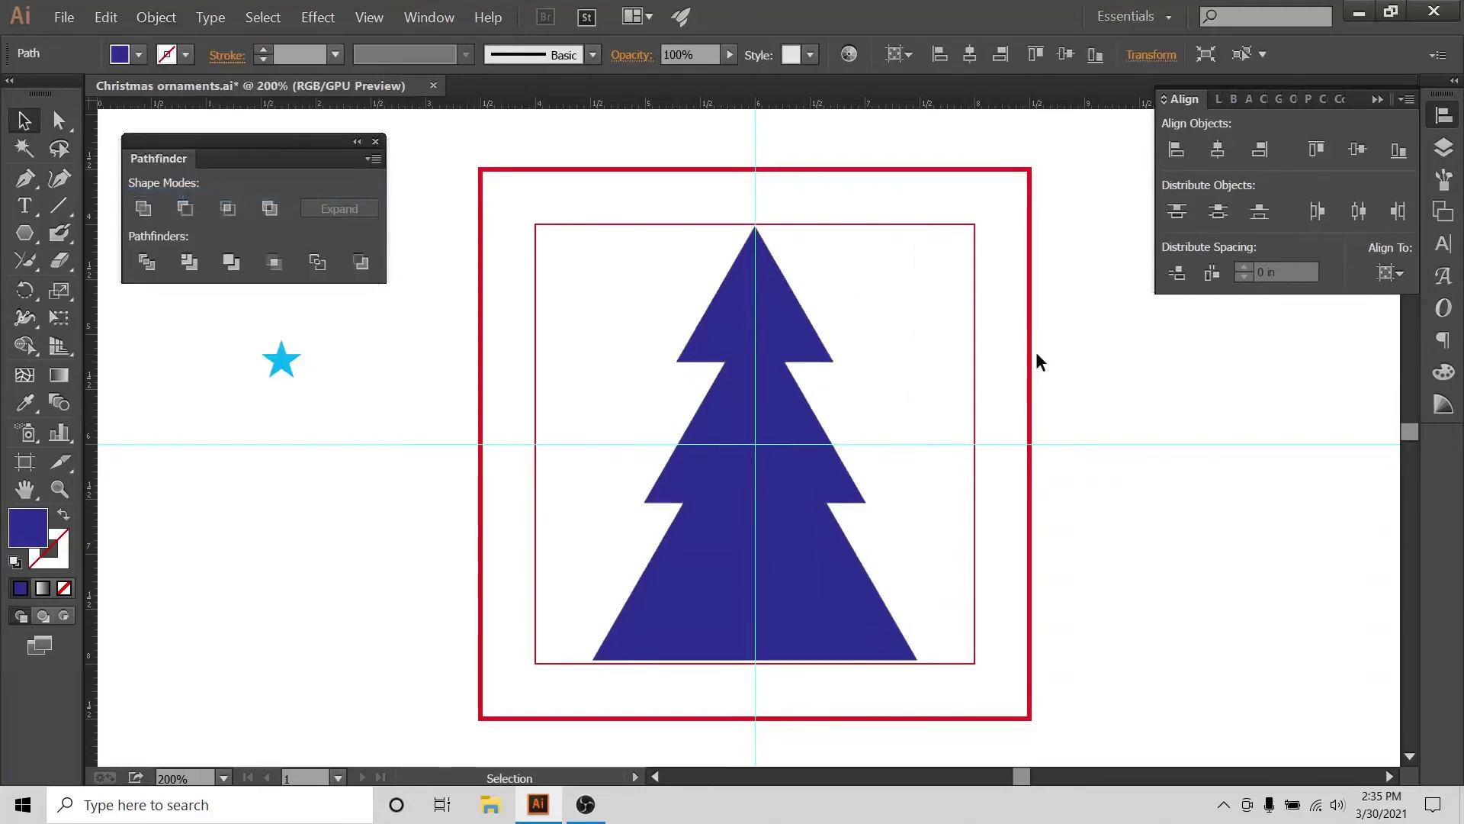
- Duplicate the light blue star, place the copy near the tree's tip, and center it with the tree horizontally on the artboard
left_click(286, 369)
key("ctrl+c")
key("ctrl+v")
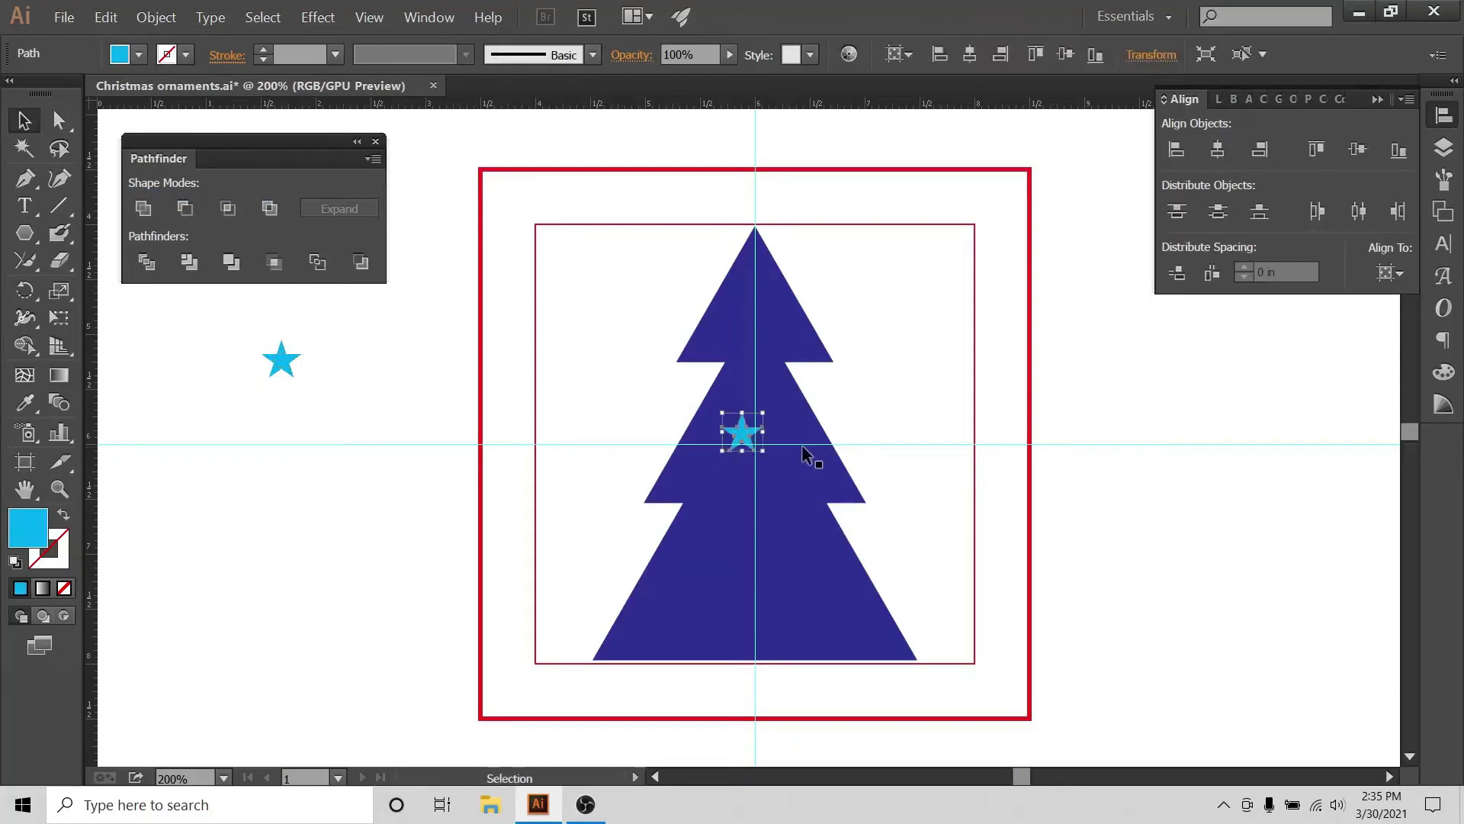
left_click_drag(742, 441, 753, 289)
left_click_drag(917, 236, 766, 263)
left_click(1389, 272)
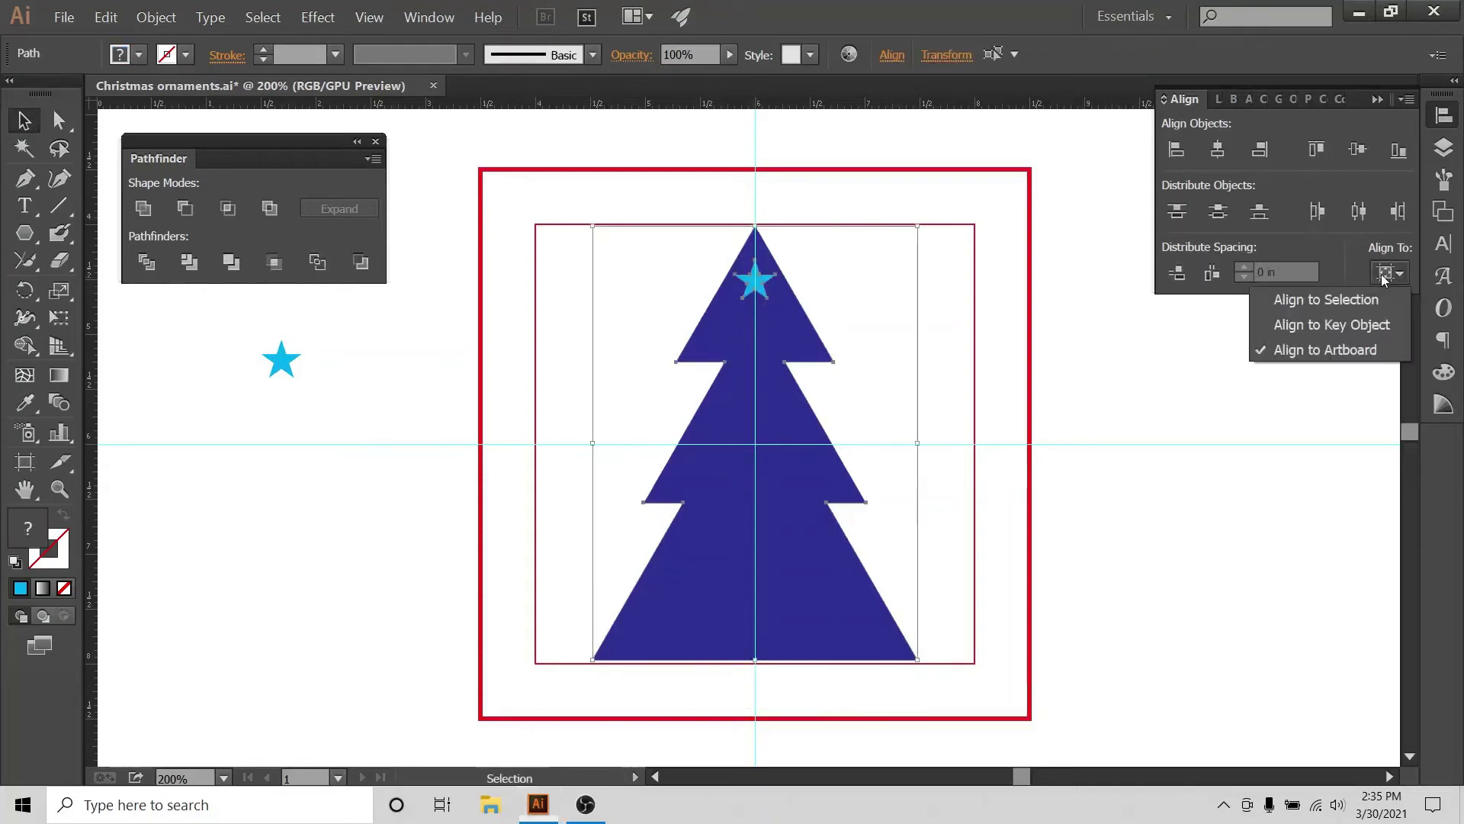
left_click(1217, 149)
left_click(996, 160)
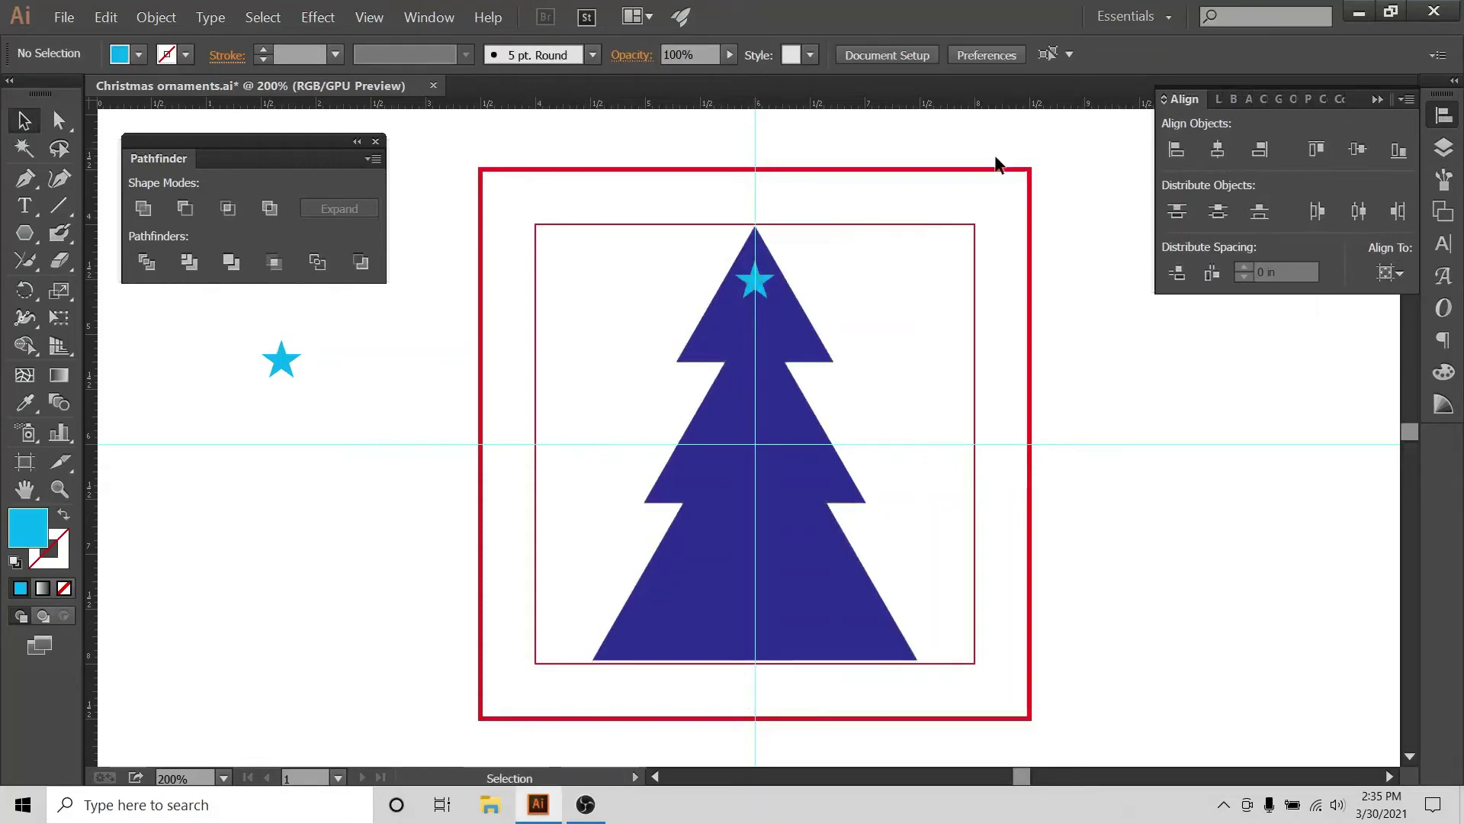
- Subtract the star from the tree with Minus Front to cut a star-shaped hanging hole
left_click_drag(806, 206, 618, 625)
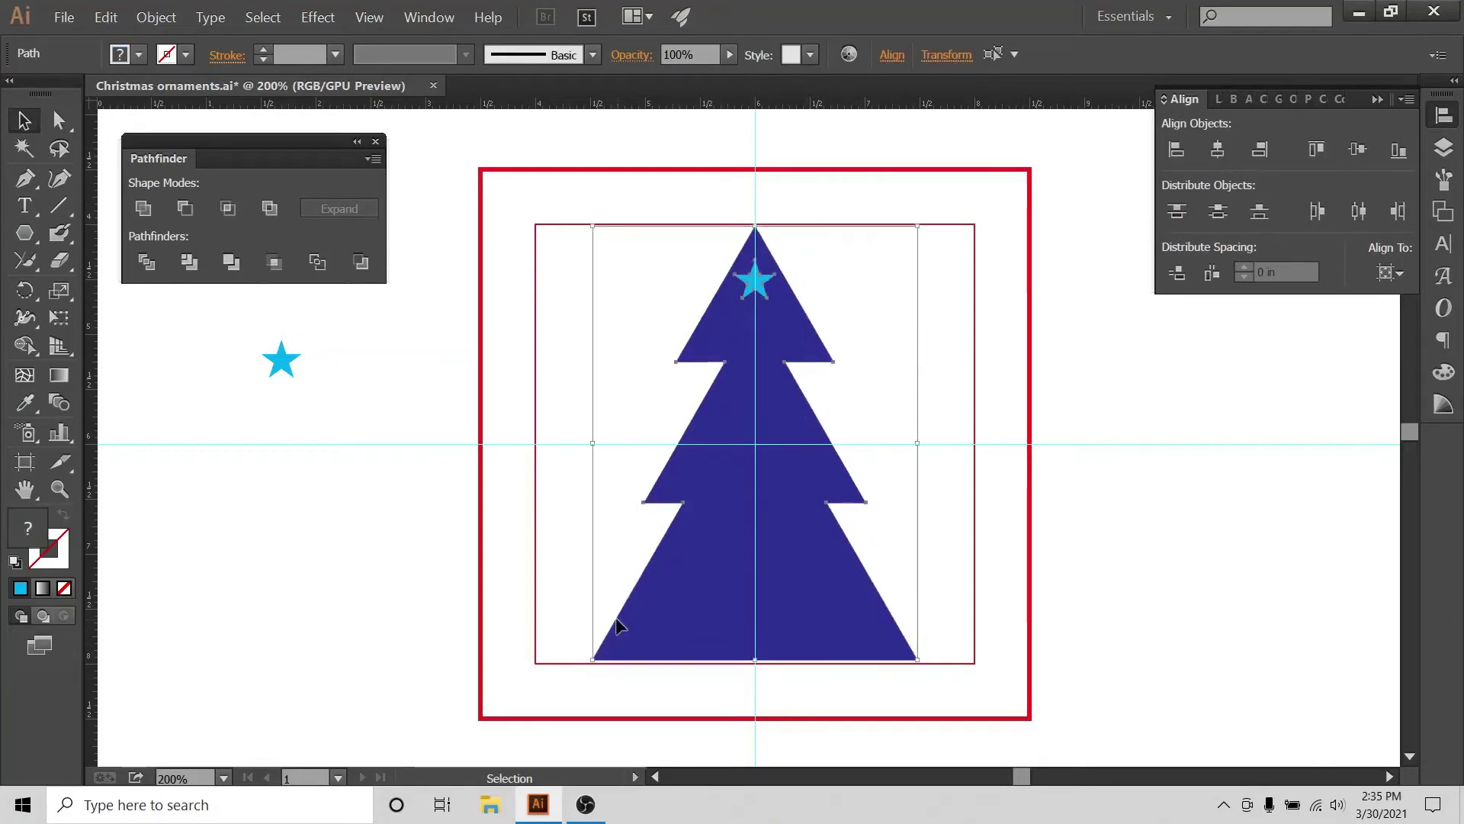
left_click(186, 212)
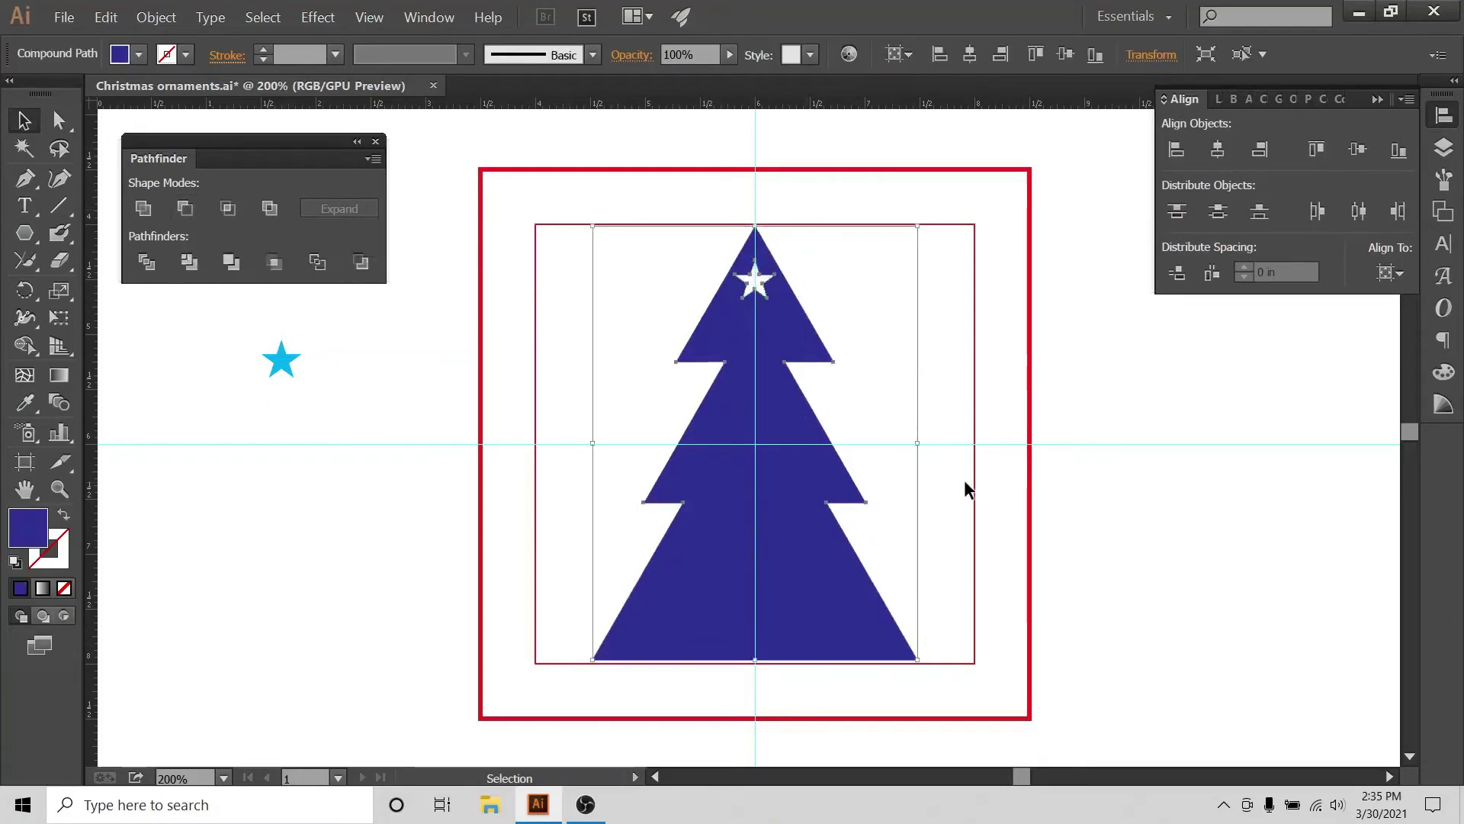
left_click(965, 480)
- Change the tree's fill to the same light blue as the finished ornaments
key("ctrl+minus")
key("ctrl+minus")
key("ctrl+minus")
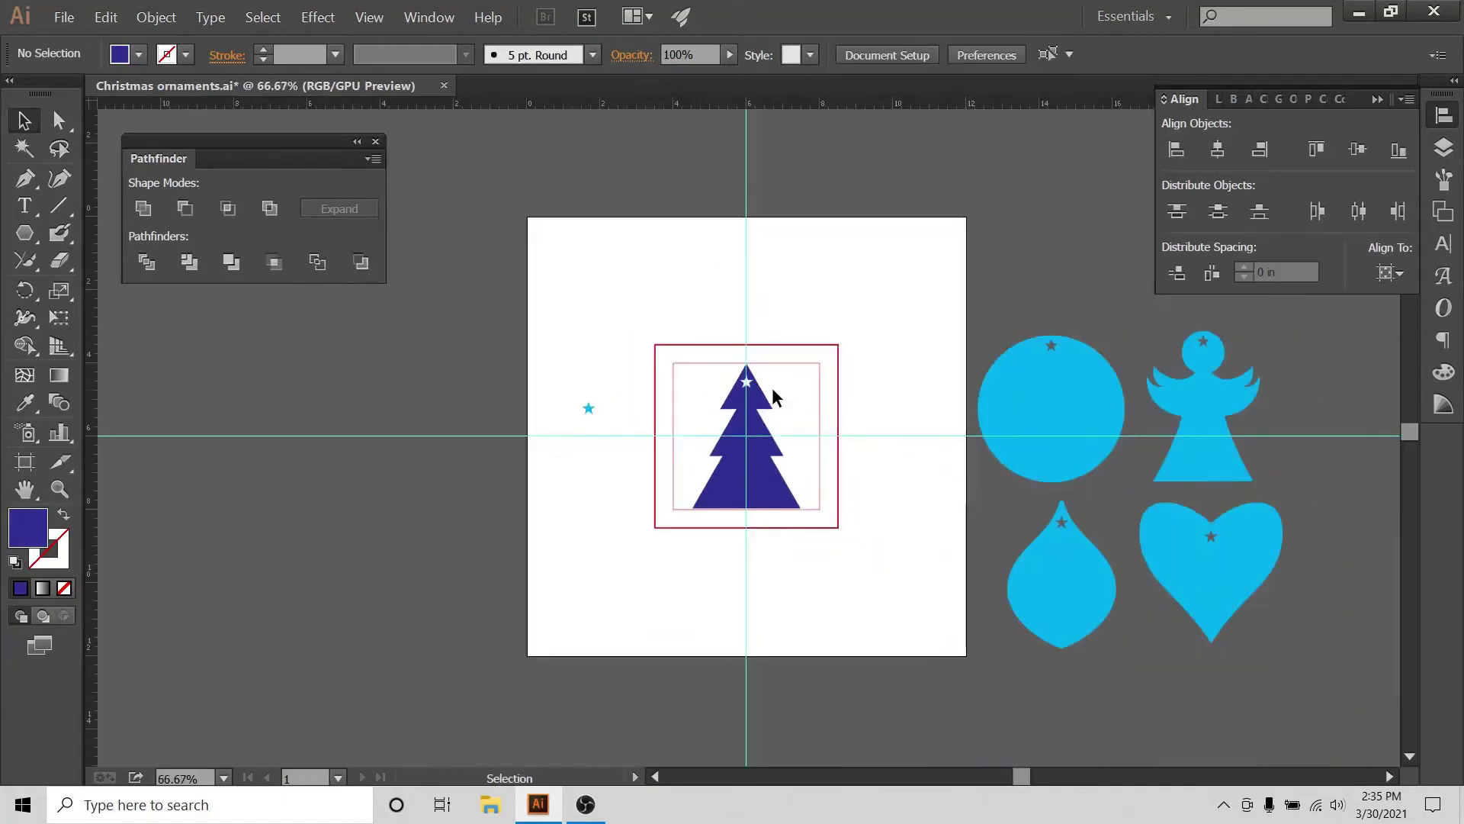
left_click_drag(695, 504, 834, 627)
left_click(122, 56)
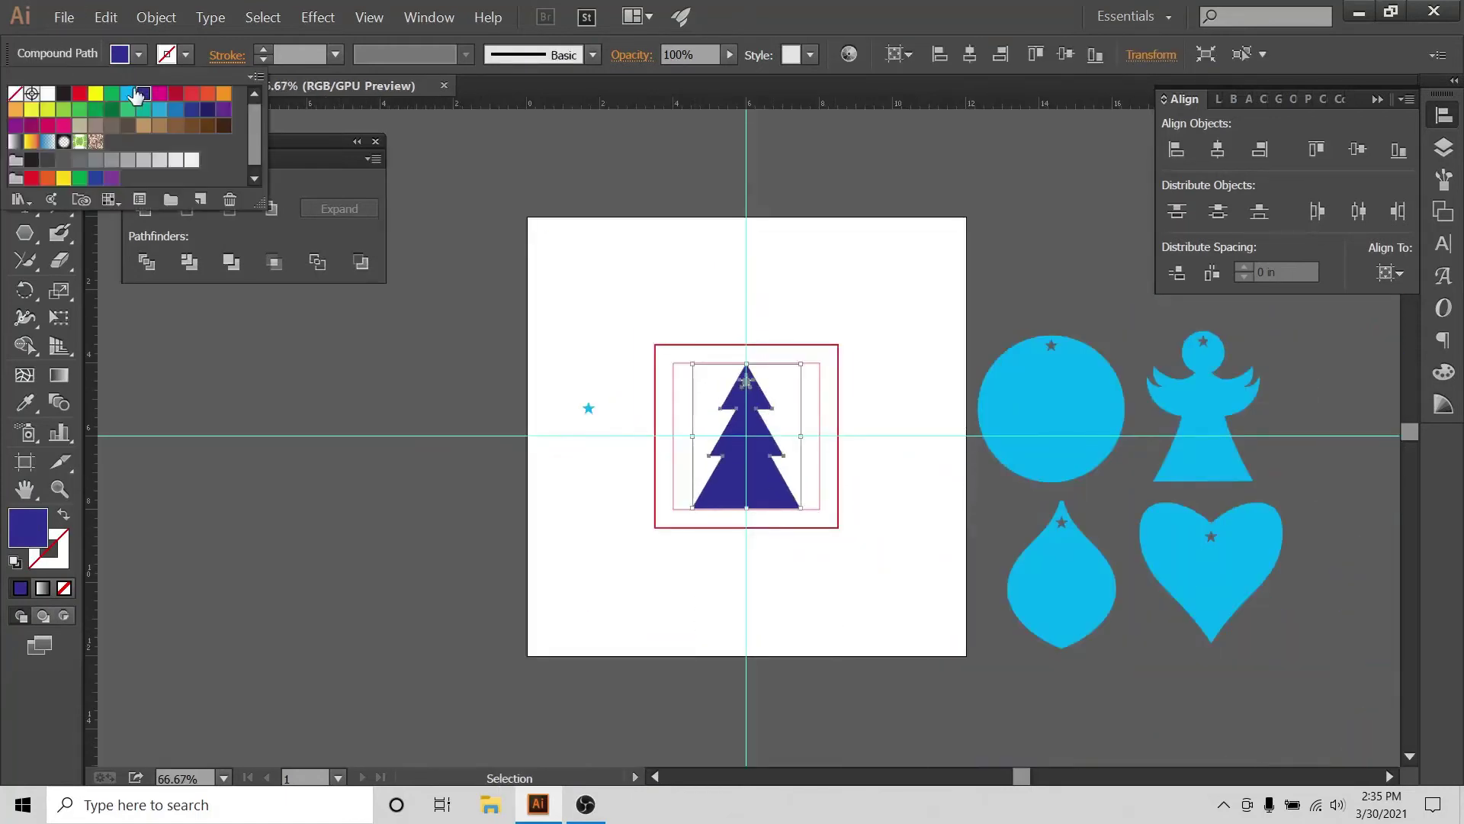
left_click(136, 95)
left_click(739, 299)
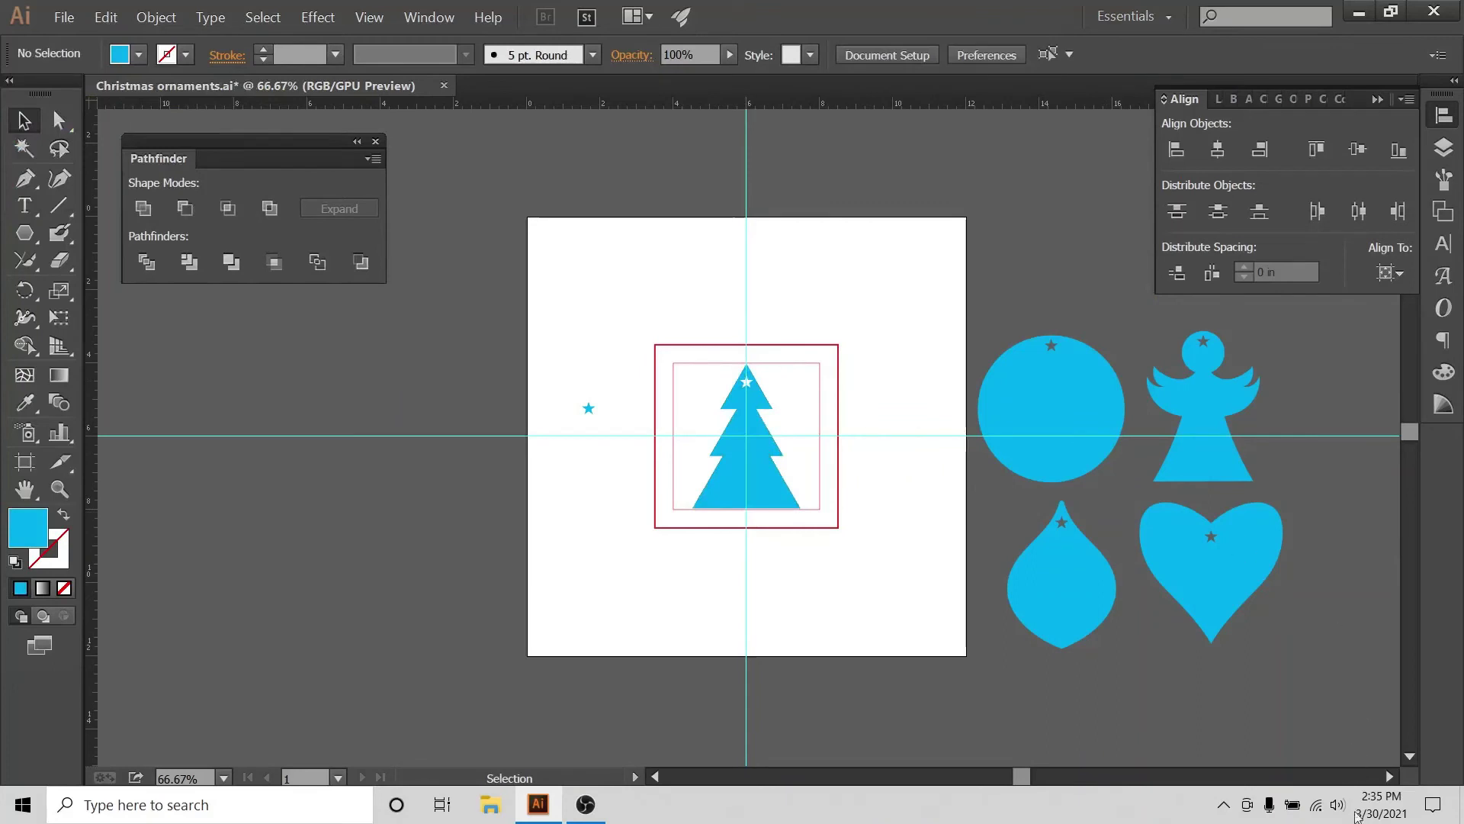
- Move the finished tree off the artboard, placing it to the right of the angel ornament
scroll(905, 585, "right", 5)
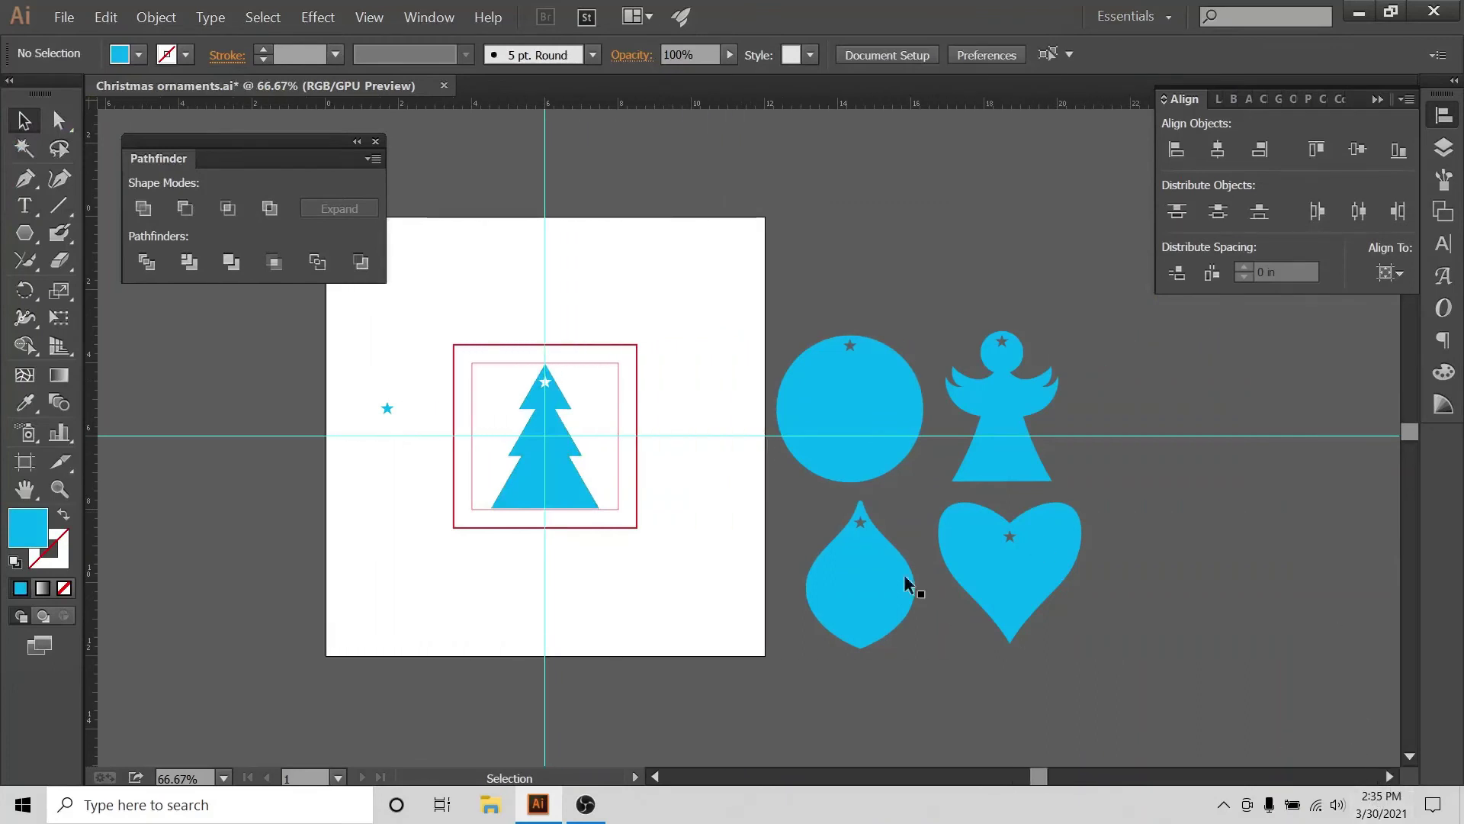
left_click_drag(549, 496, 1149, 447)
left_click(1265, 538)
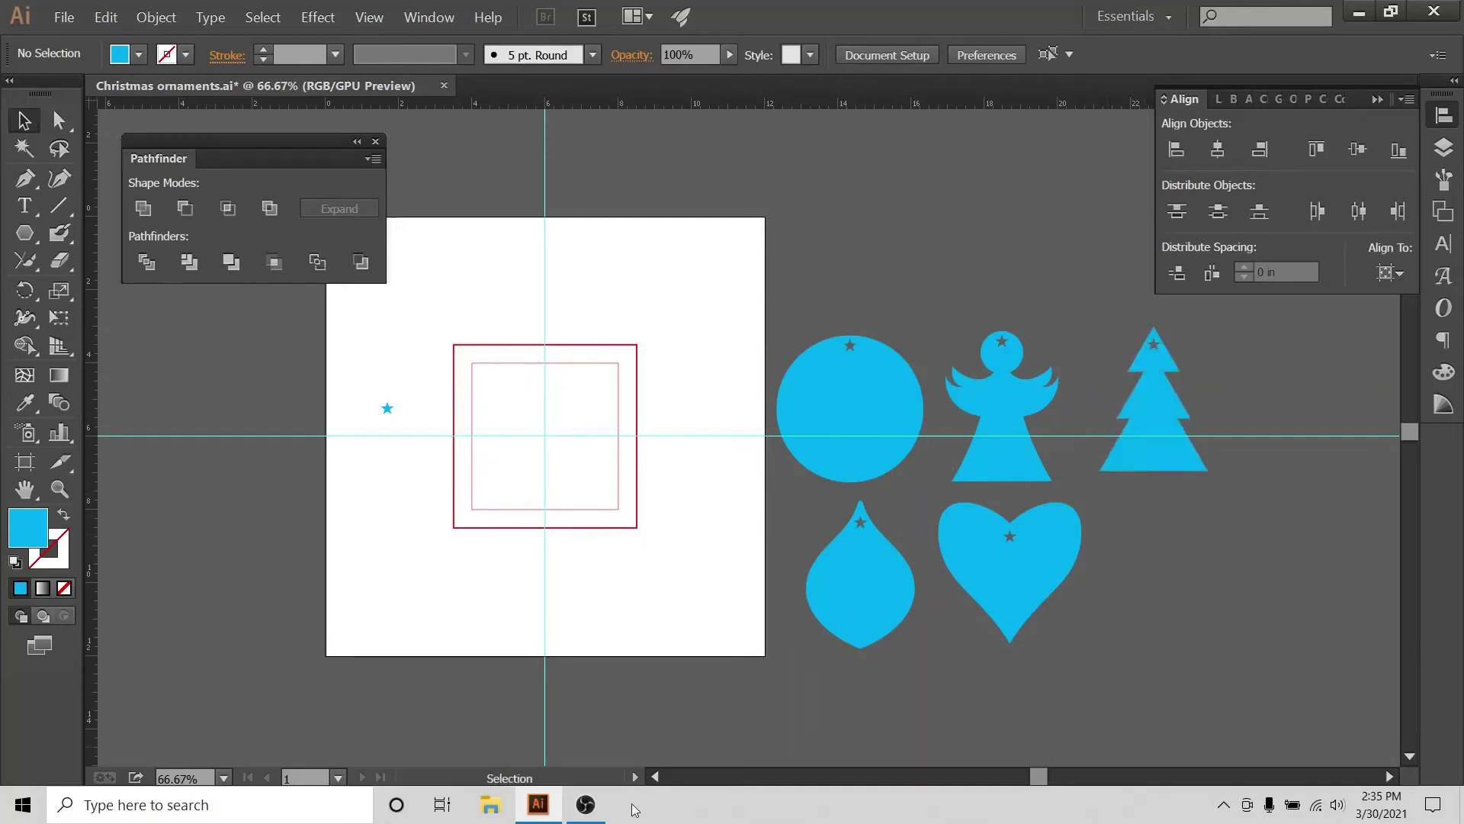
- Show the document grid and turn on Snap to Grid
left_click(655, 776)
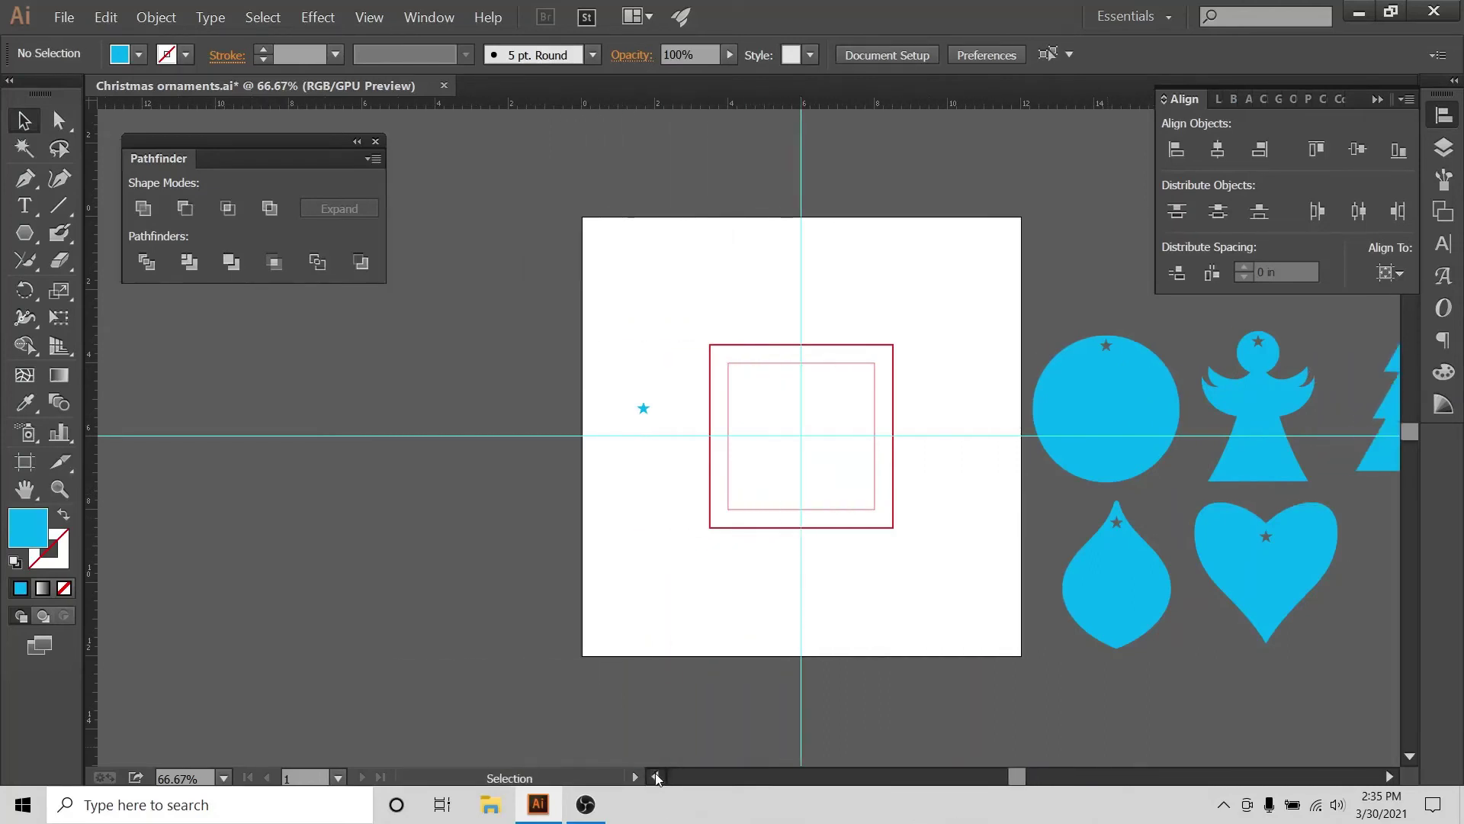
key("ctrl+plus")
key("ctrl+plus")
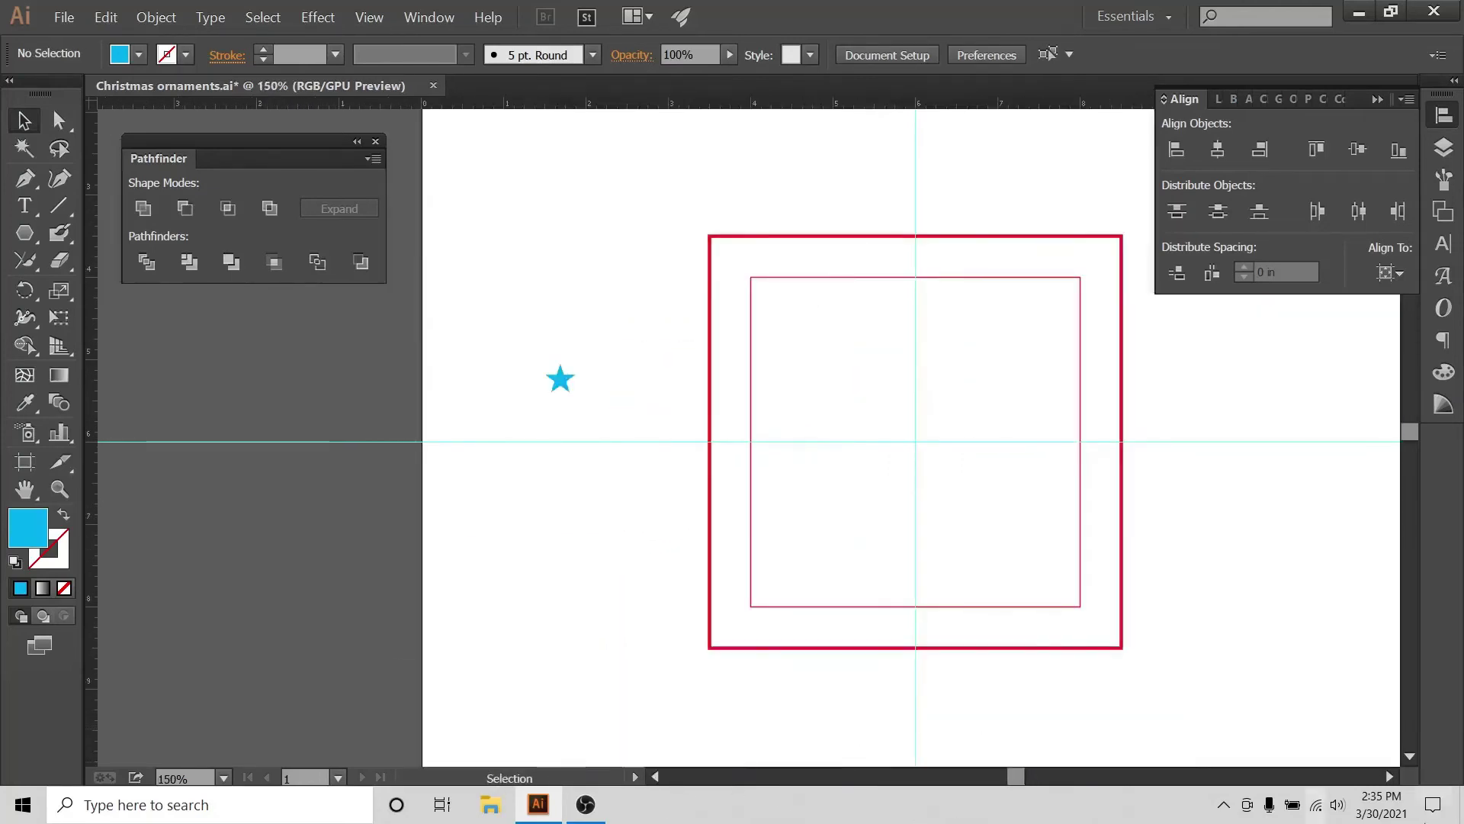
left_click(1389, 776)
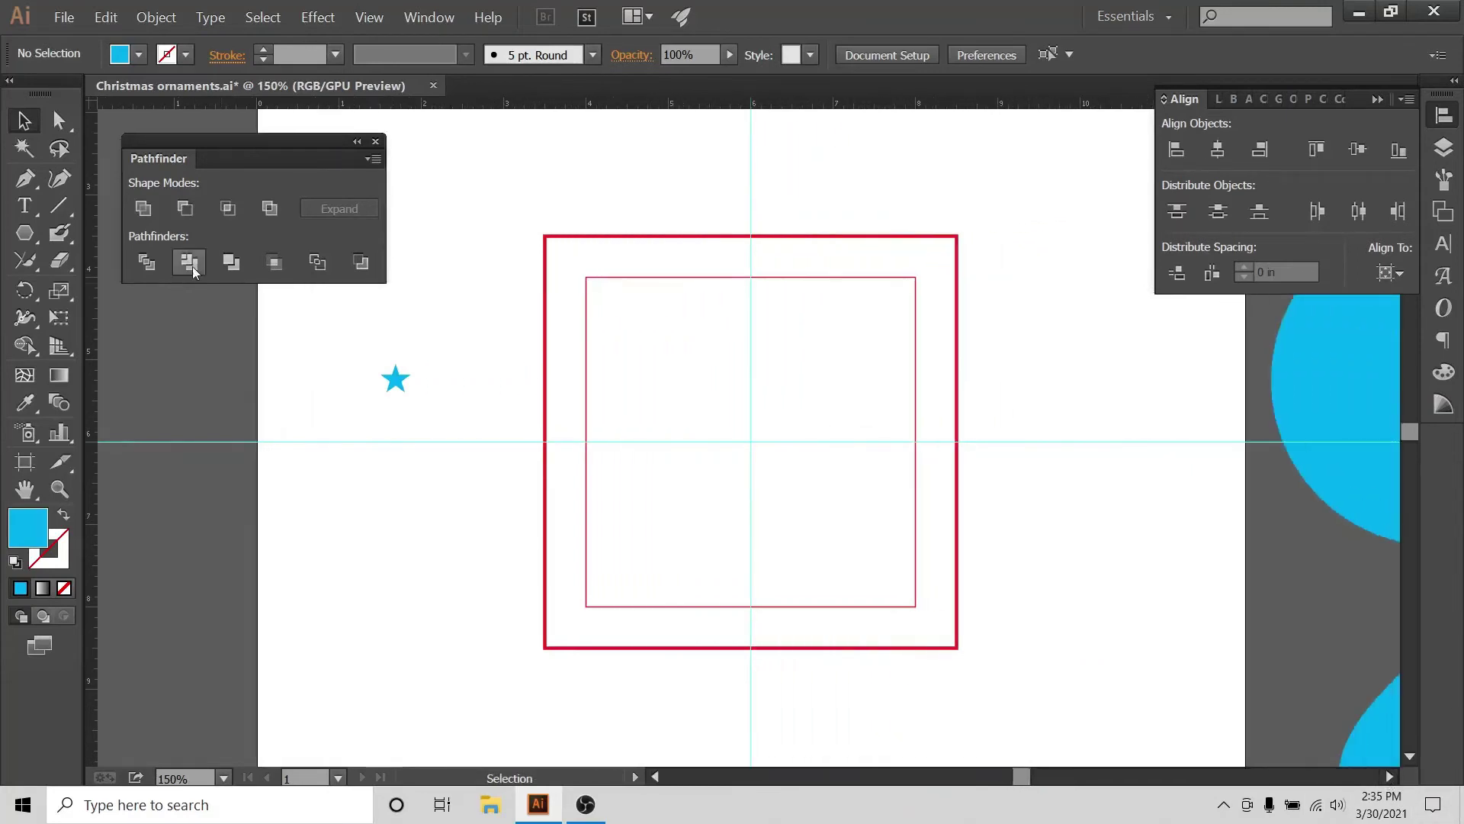
left_click(363, 18)
left_click(396, 590)
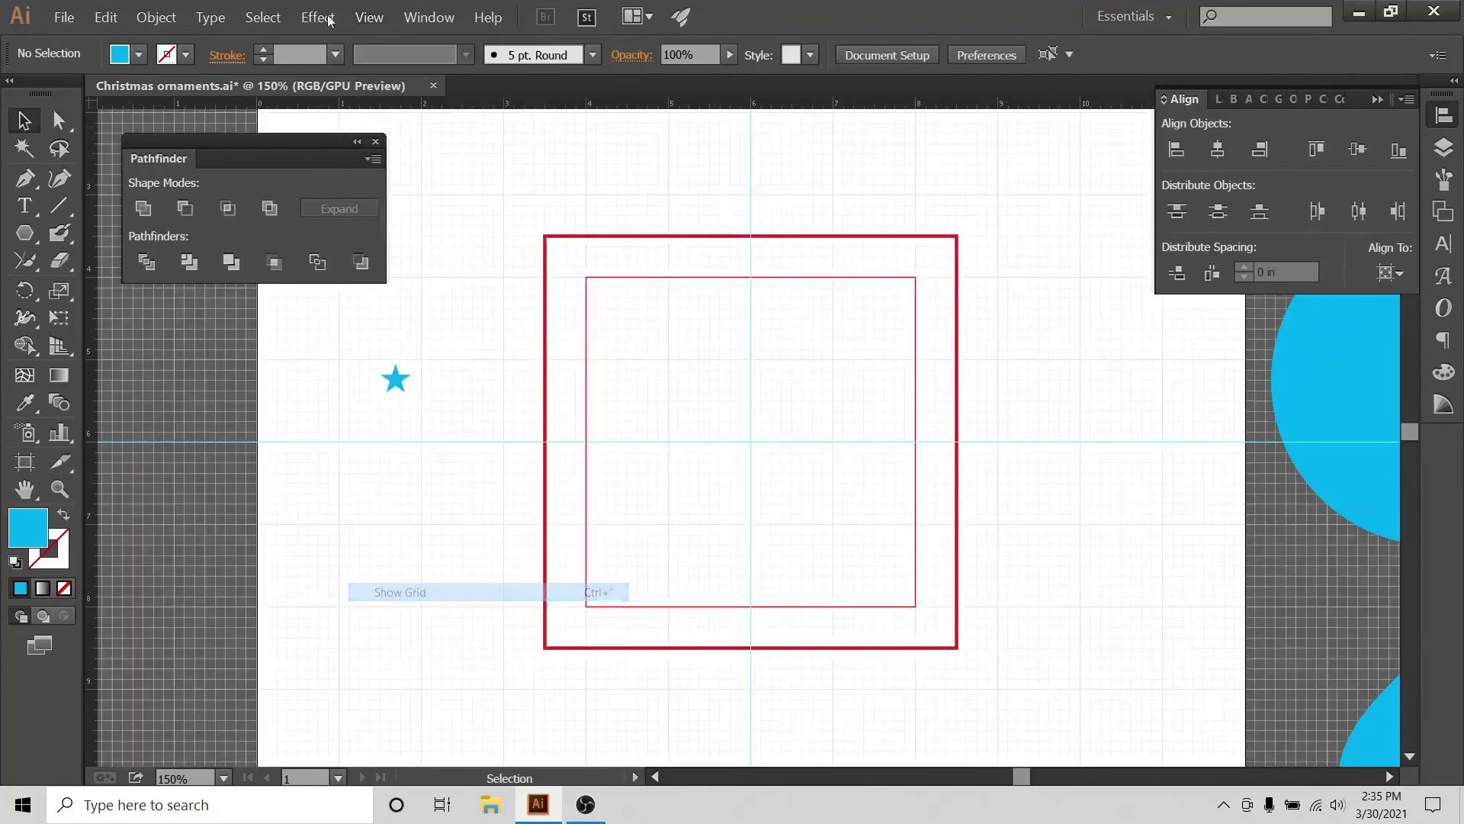
left_click(366, 17)
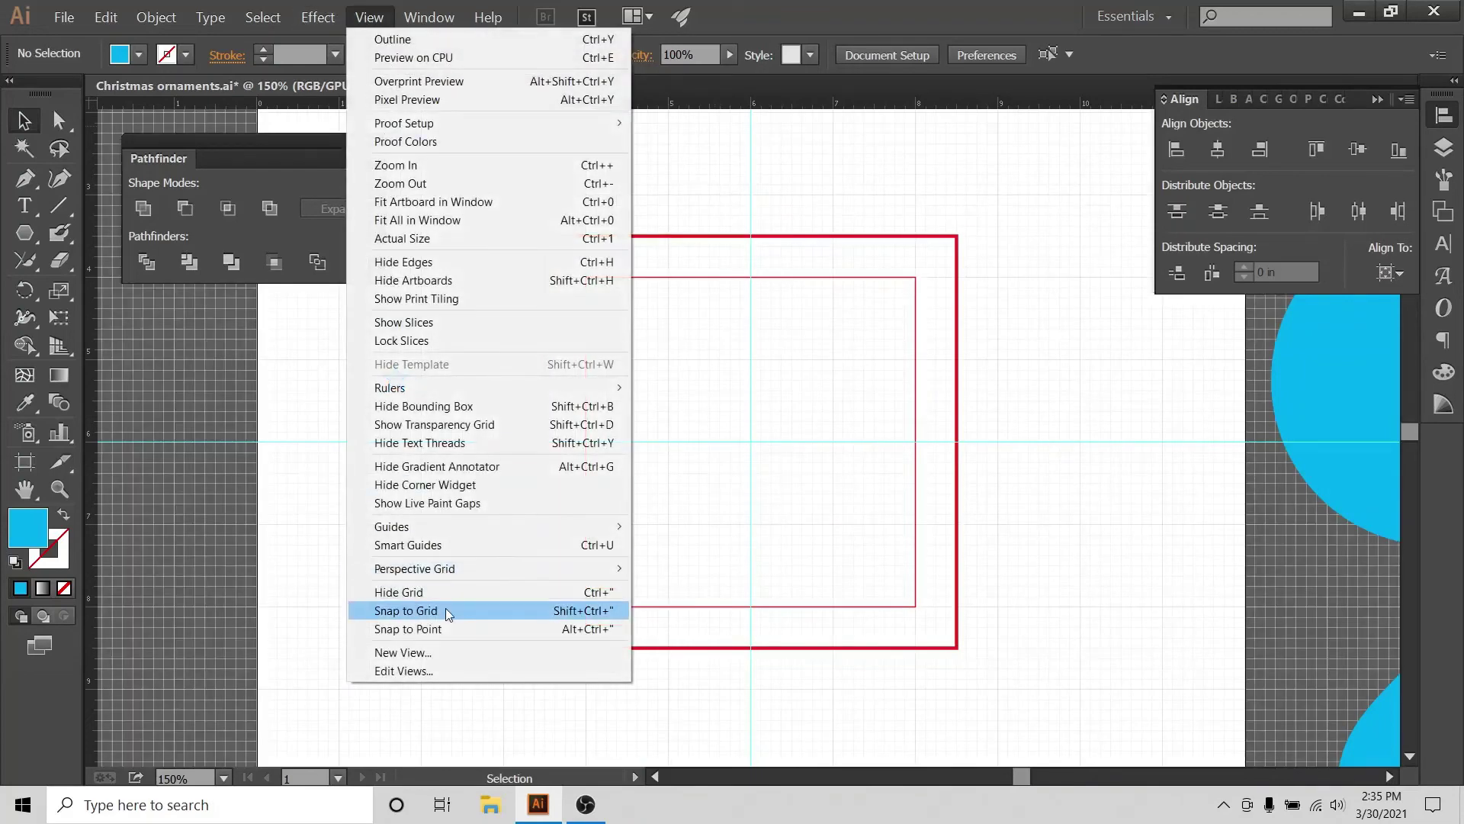
left_click(447, 608)
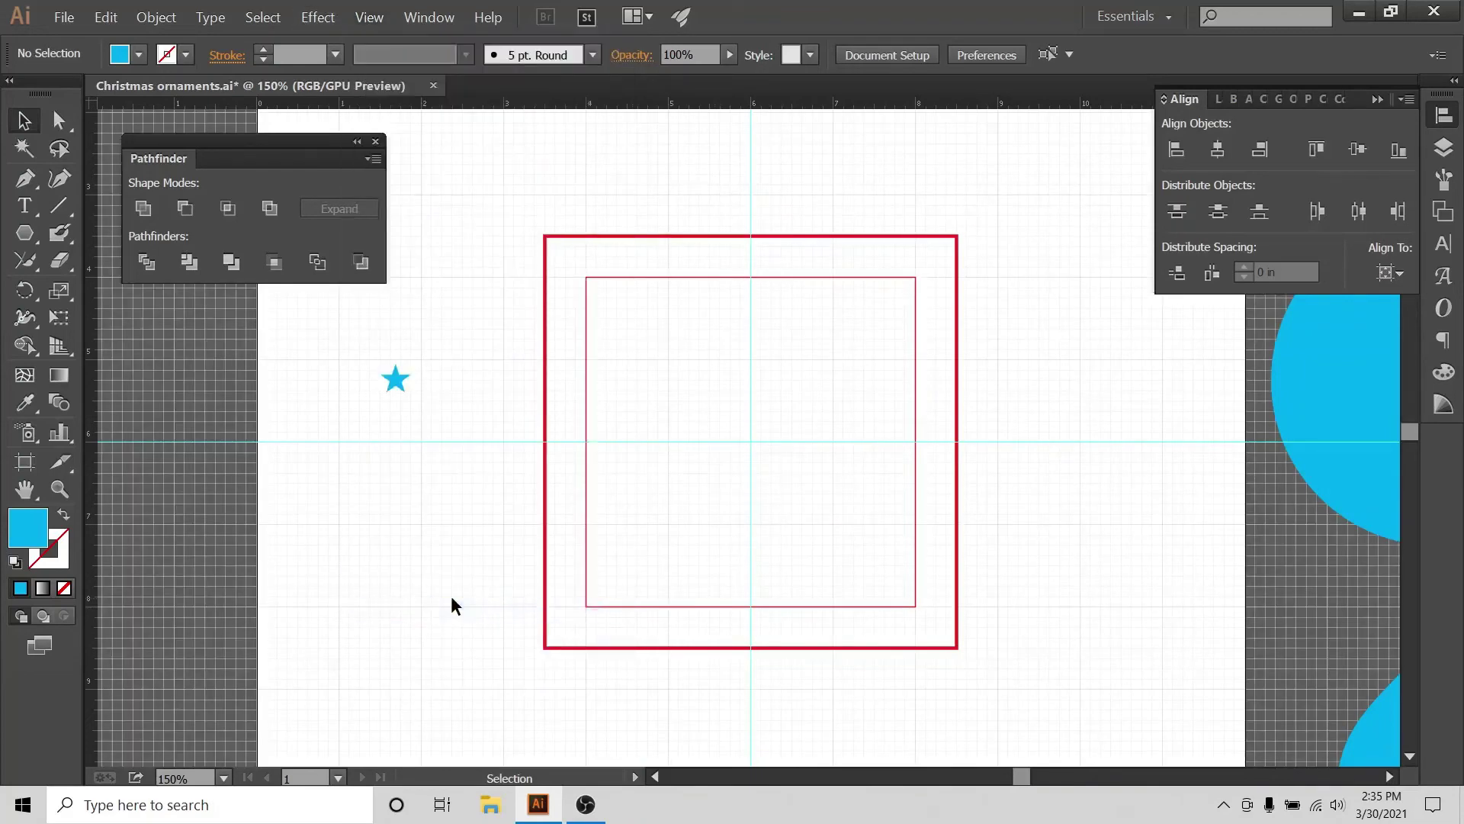
- Start a Pen tool path at the midpoint of the inner guide box's top edge
left_click(23, 181)
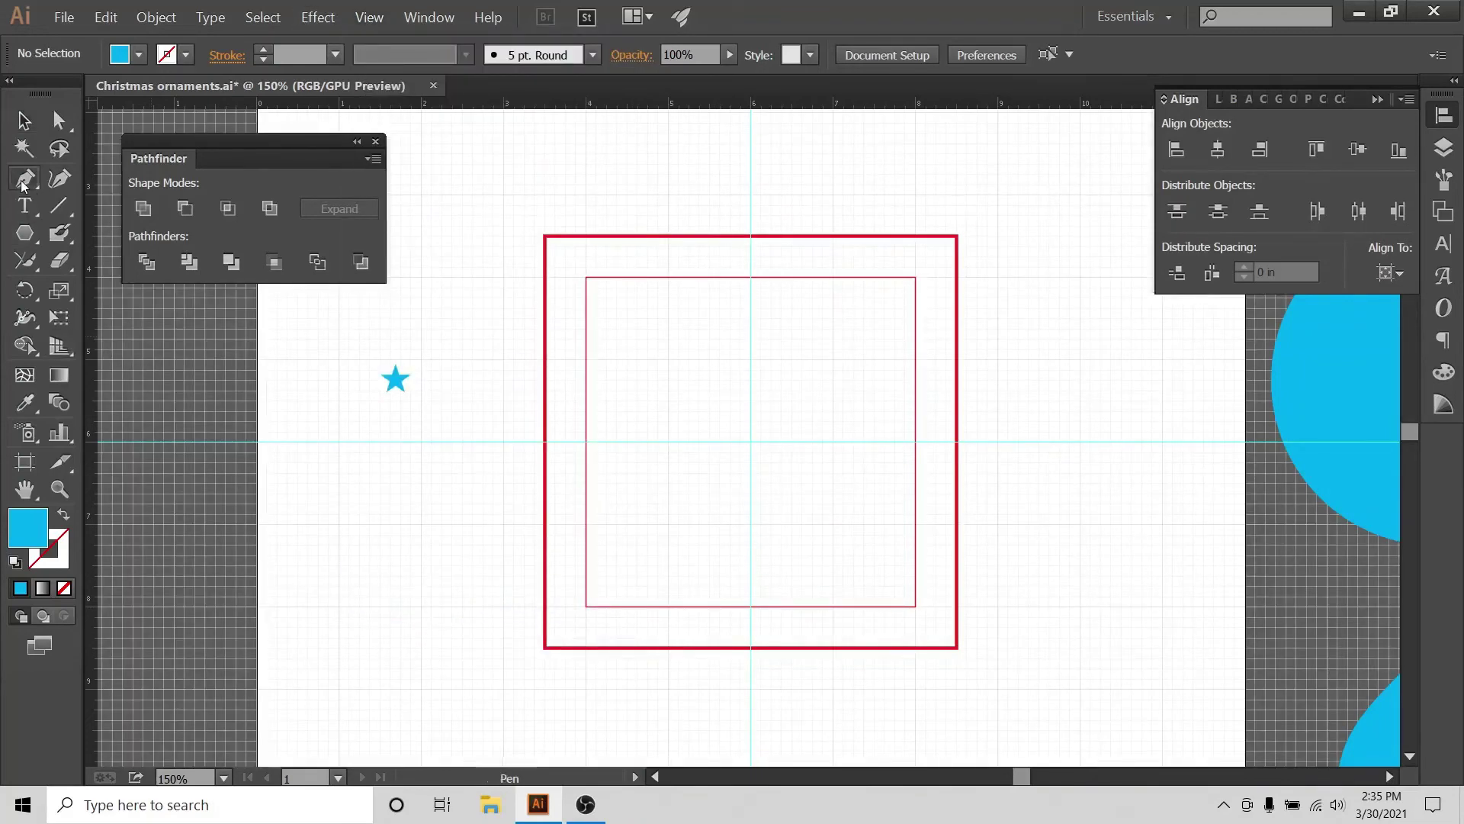
left_click(751, 278)
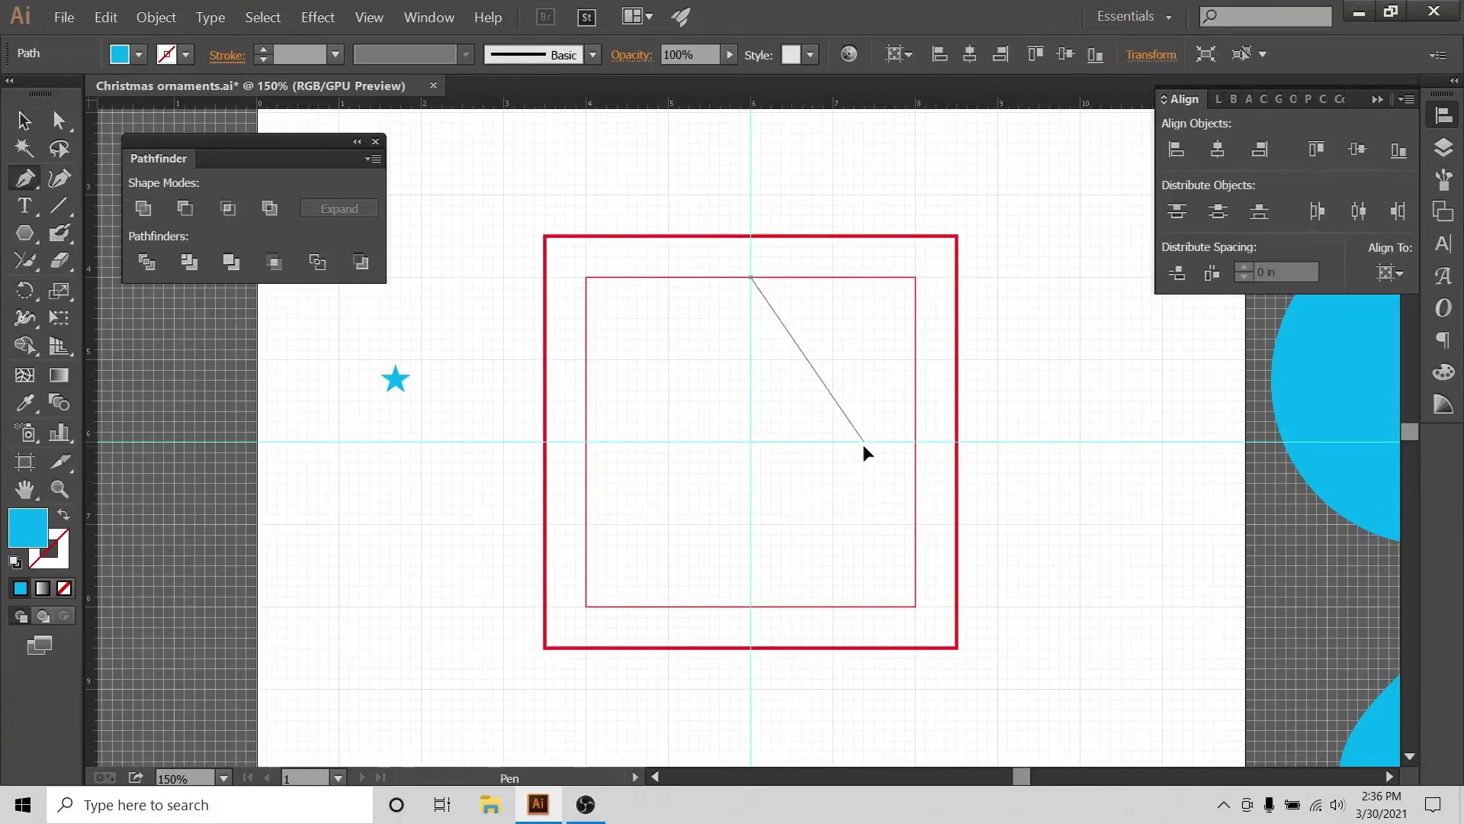
left_click(864, 442)
left_click(751, 606)
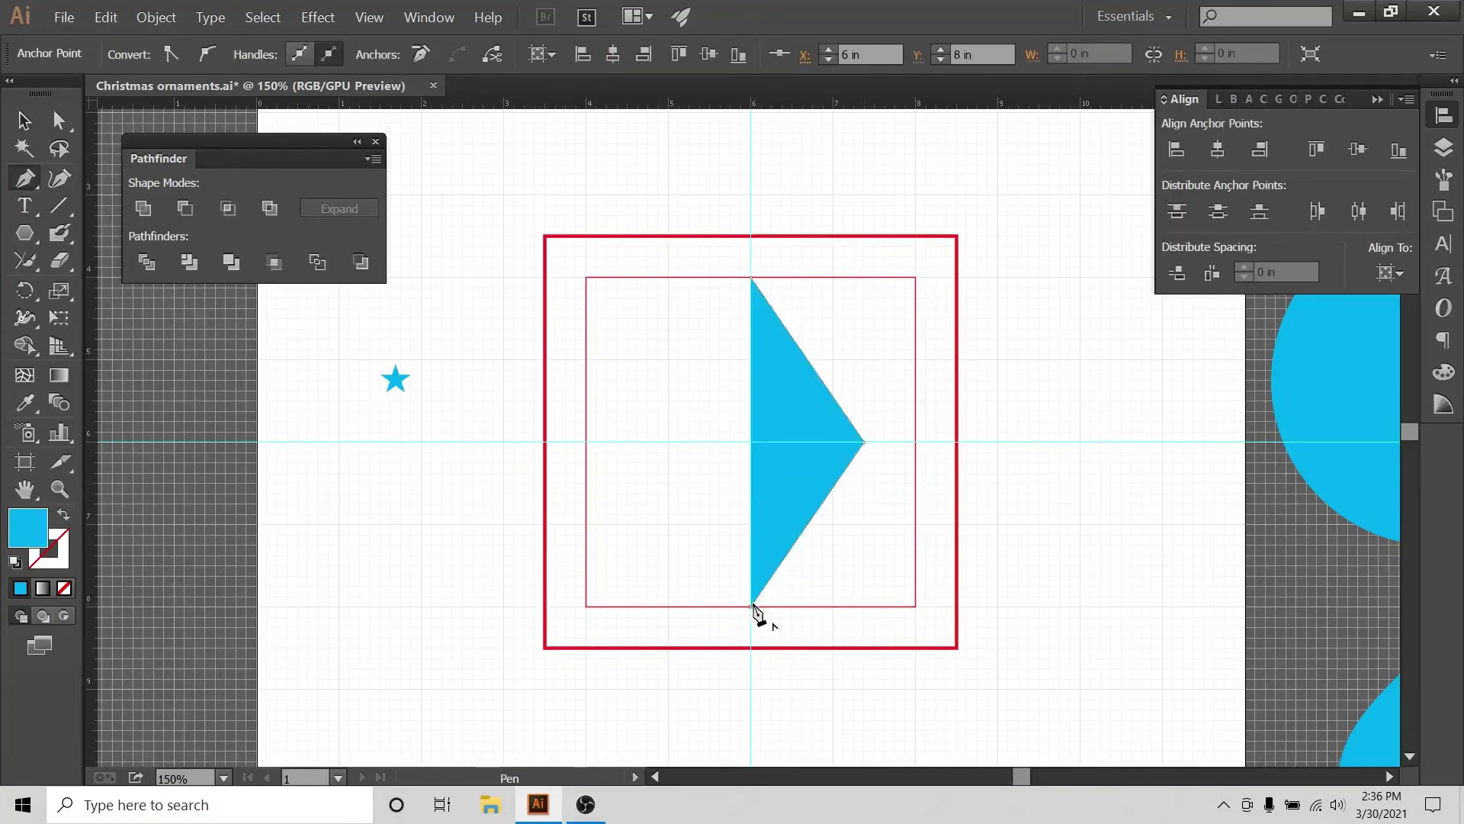
key("ctrl+z")
key("ctrl+z")
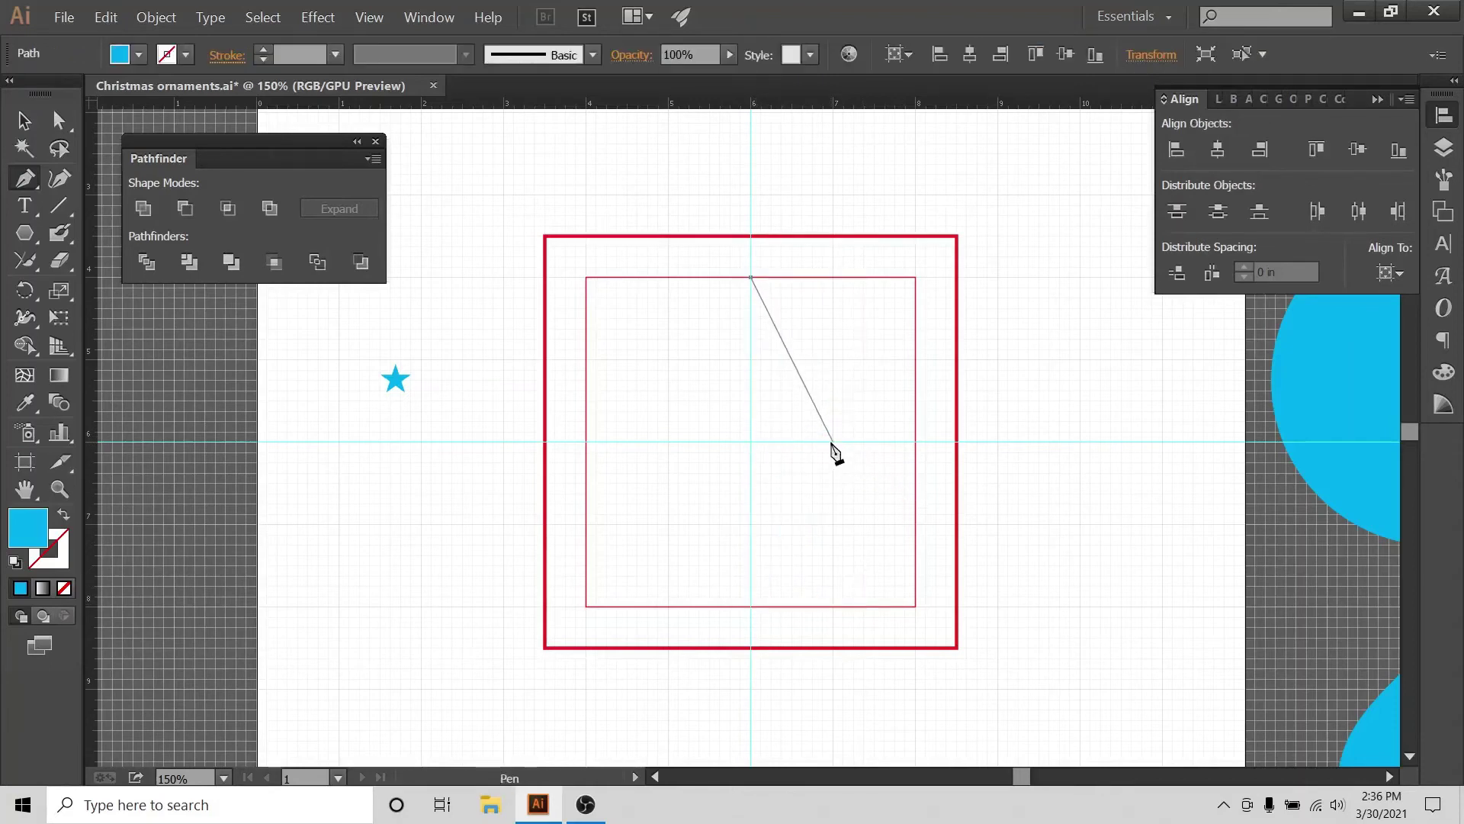
- Complete a closed diamond path with anchor points at X 7, Y 6 in, X 6, Y 8 in, and X 5, Y 6 in
left_click(834, 442)
left_click(751, 606)
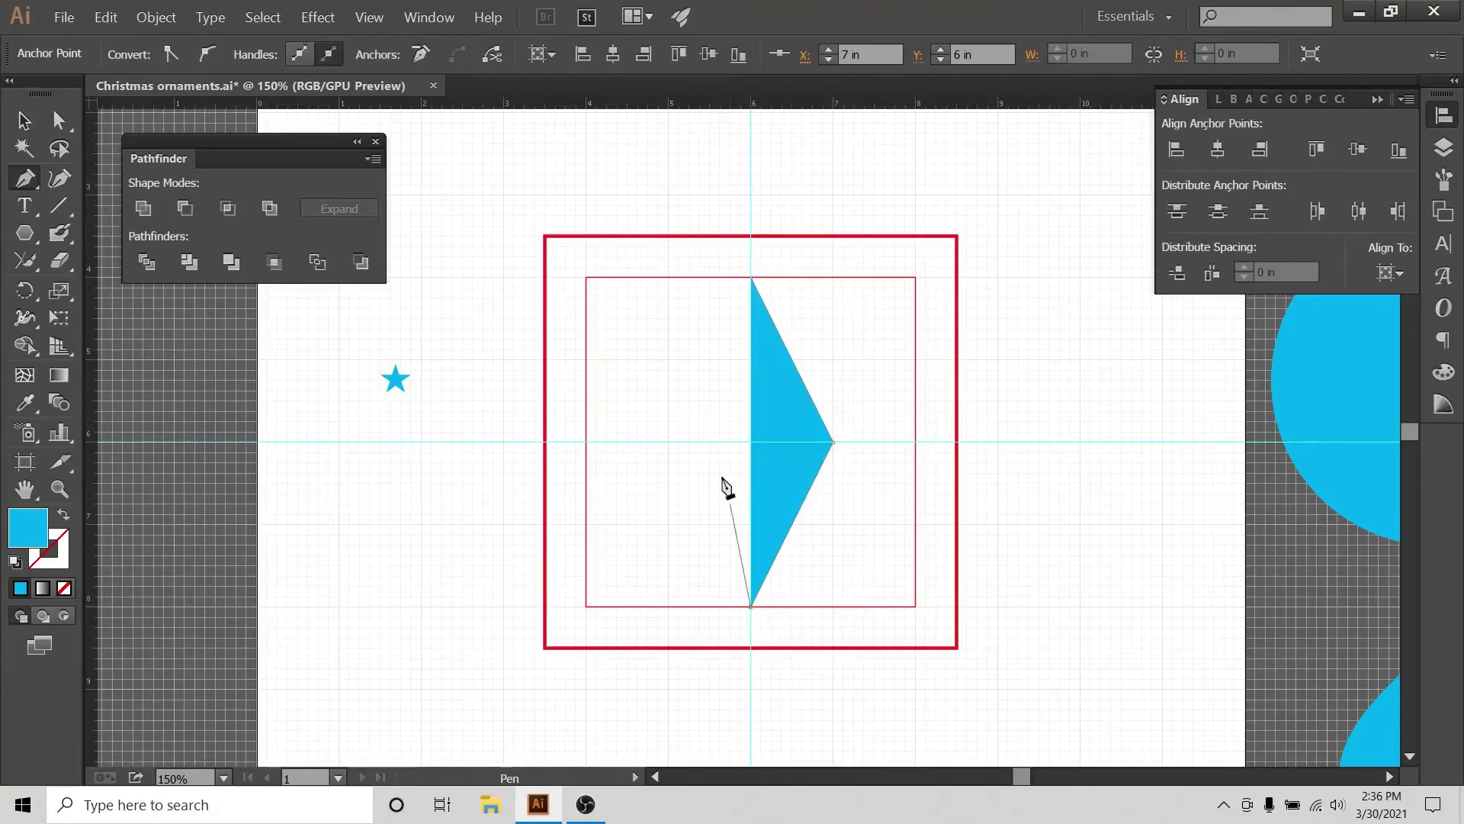
left_click(669, 441)
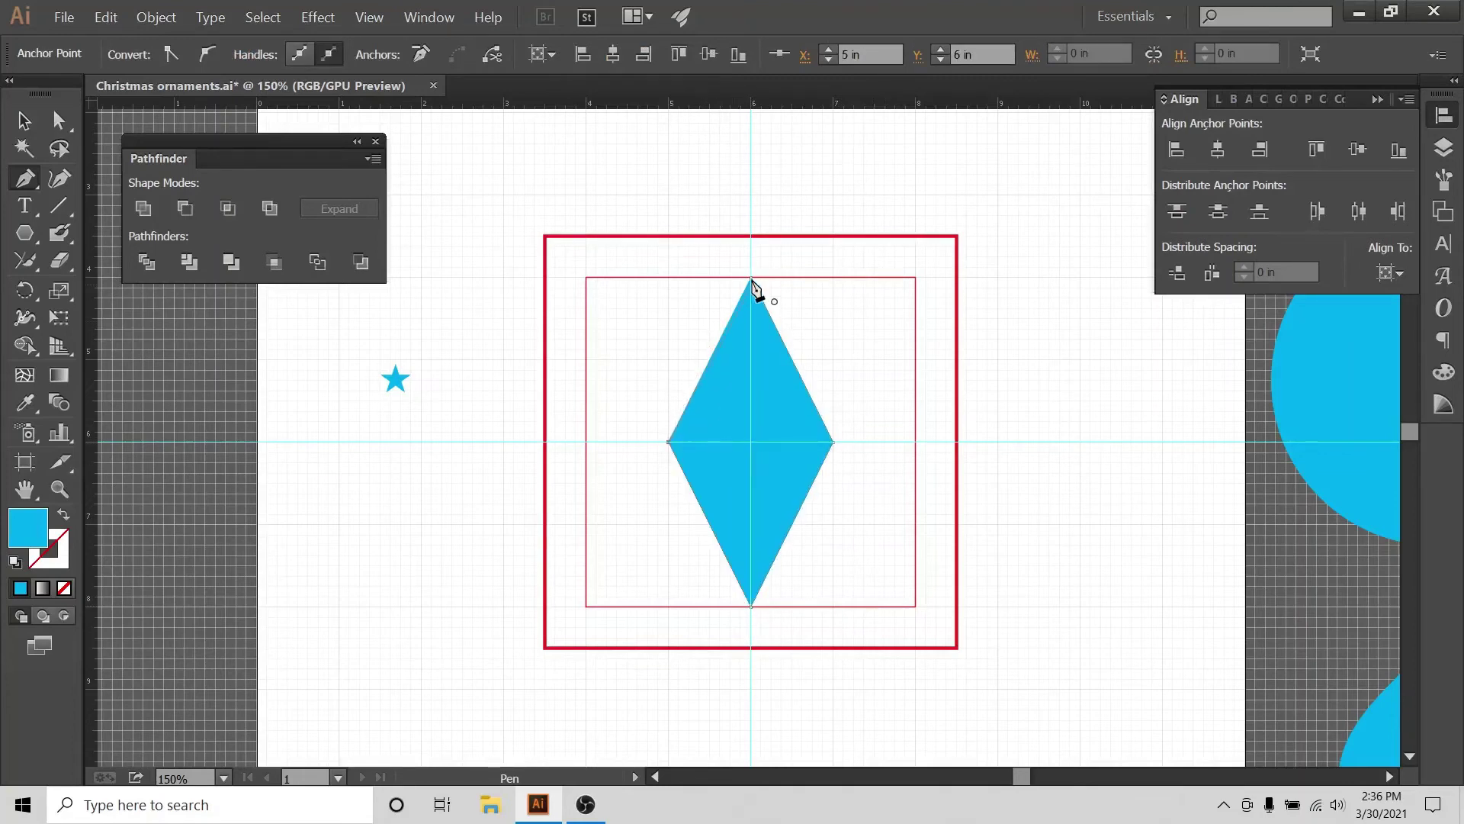
left_click(752, 279)
left_click(23, 120)
left_click(869, 454)
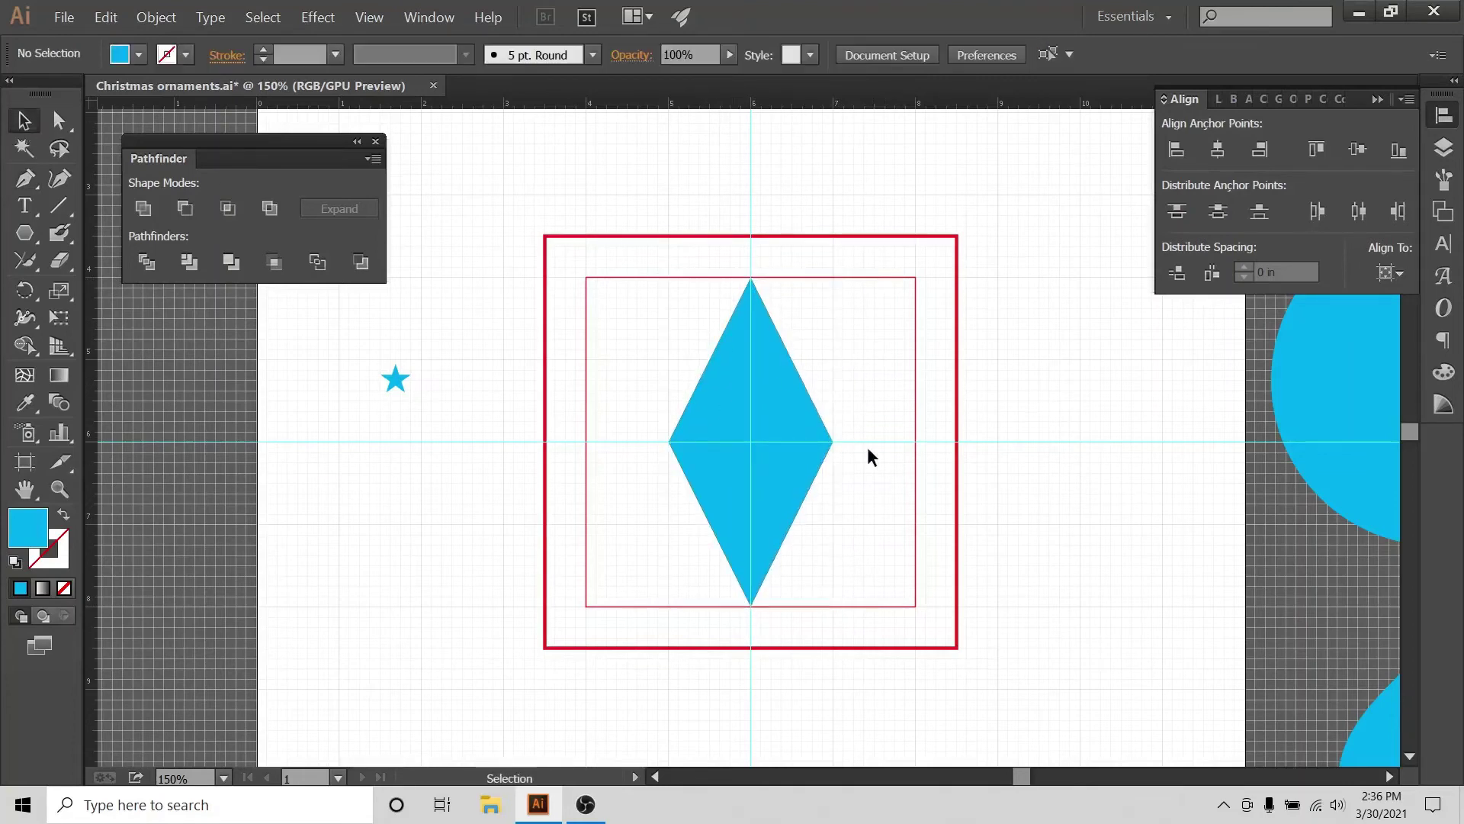
- Widen the diamond rightward until its right corner nearly reaches the inner guide box's right edge
left_click(777, 462)
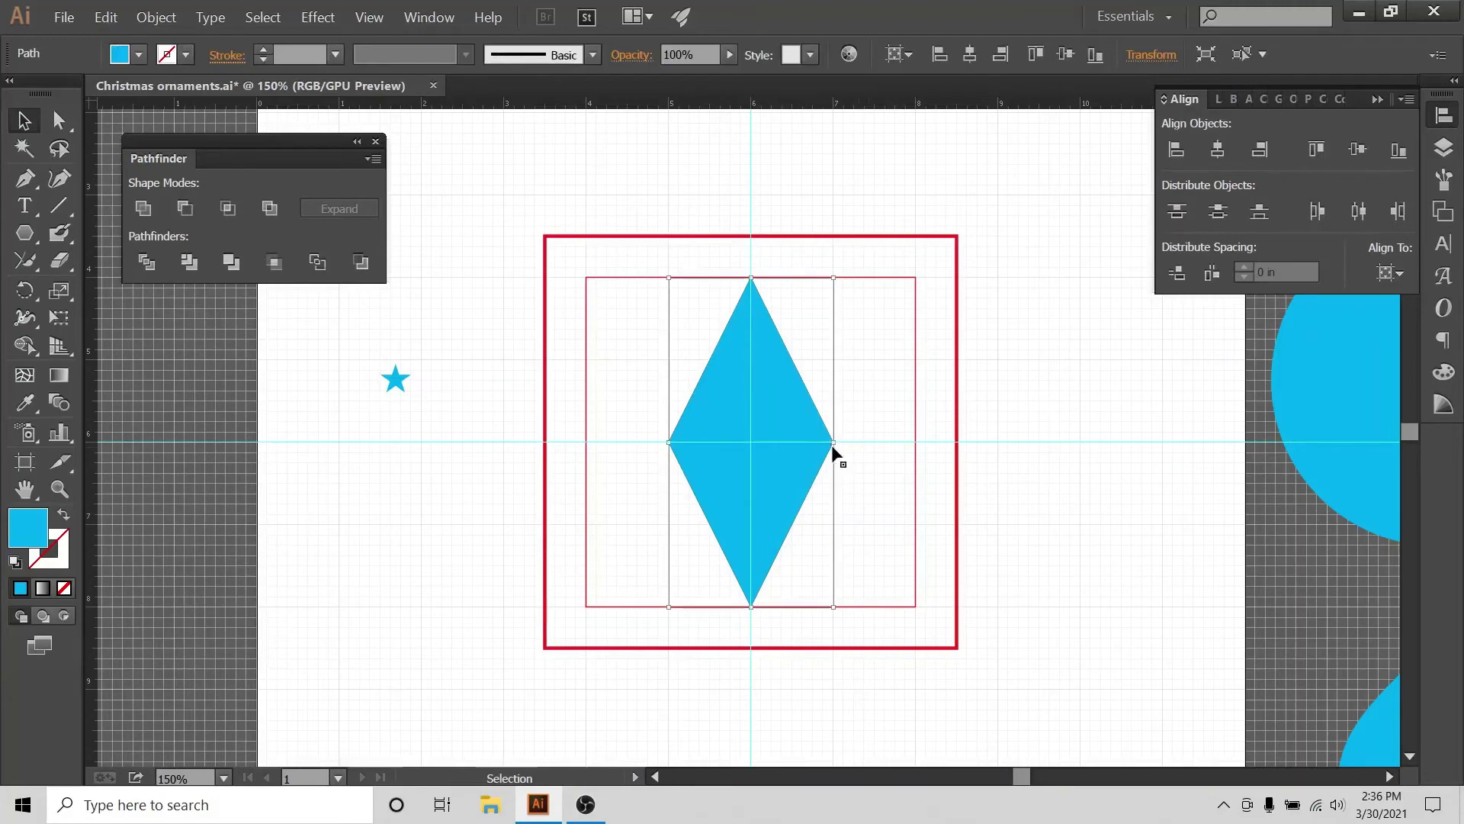
left_click_drag(836, 446, 907, 450)
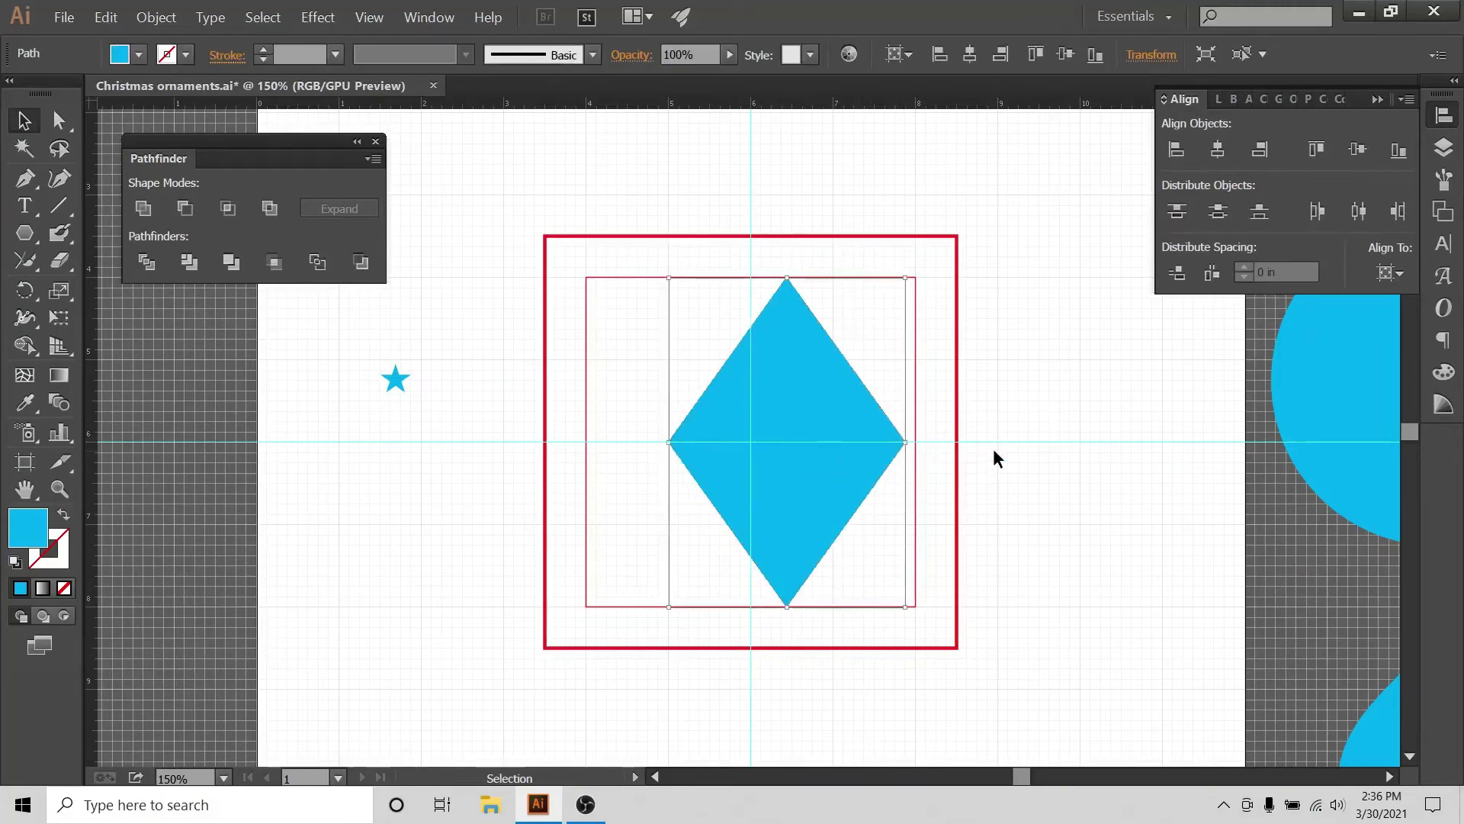
left_click(993, 450)
- Center the widened diamond horizontally on the artboard
left_click(786, 579)
left_click(1389, 273)
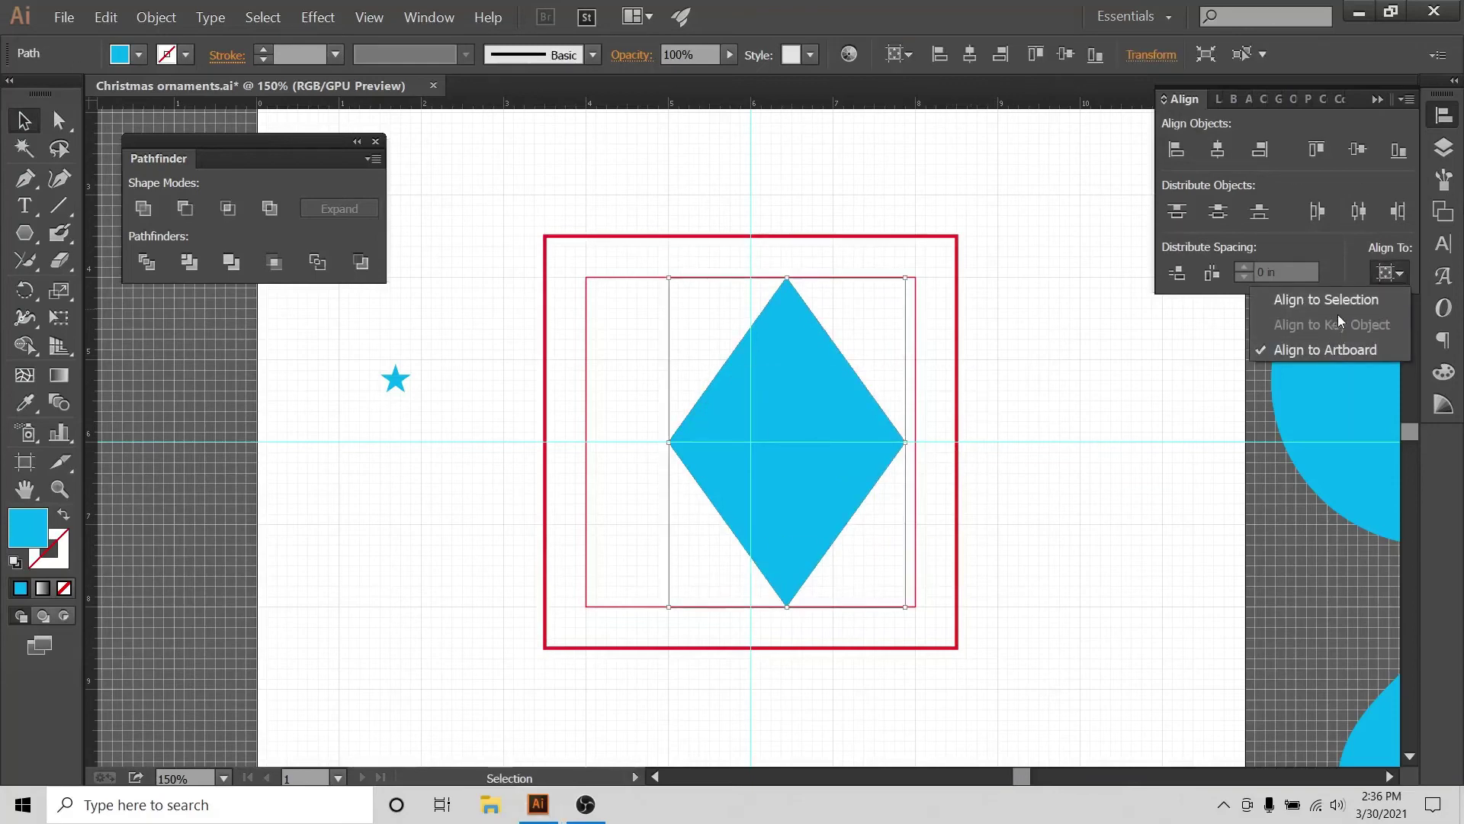
left_click(1218, 150)
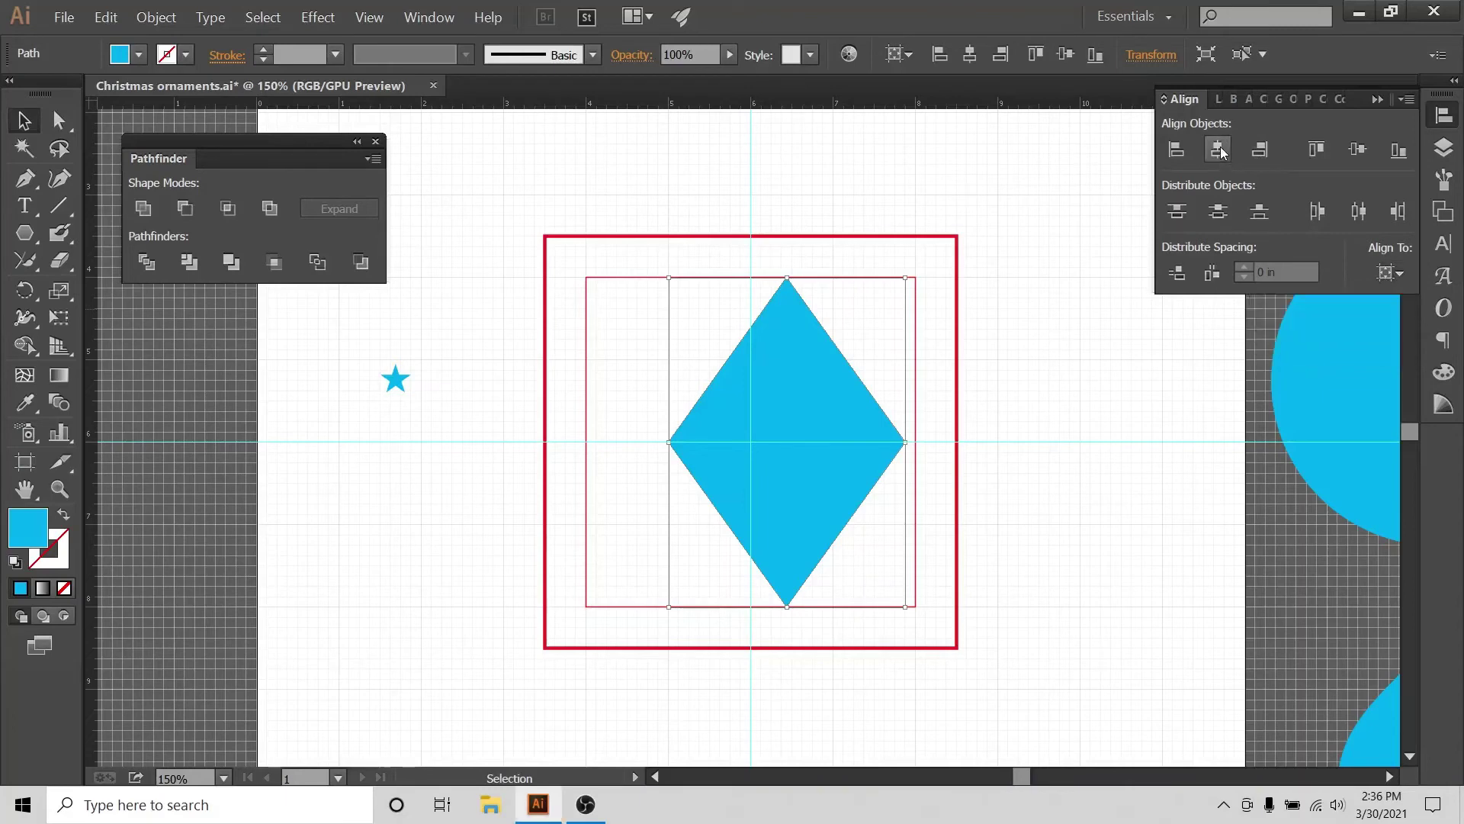
left_click(1218, 149)
left_click(780, 169)
- Hide the document grid and turn off Snap to Grid
left_click(369, 17)
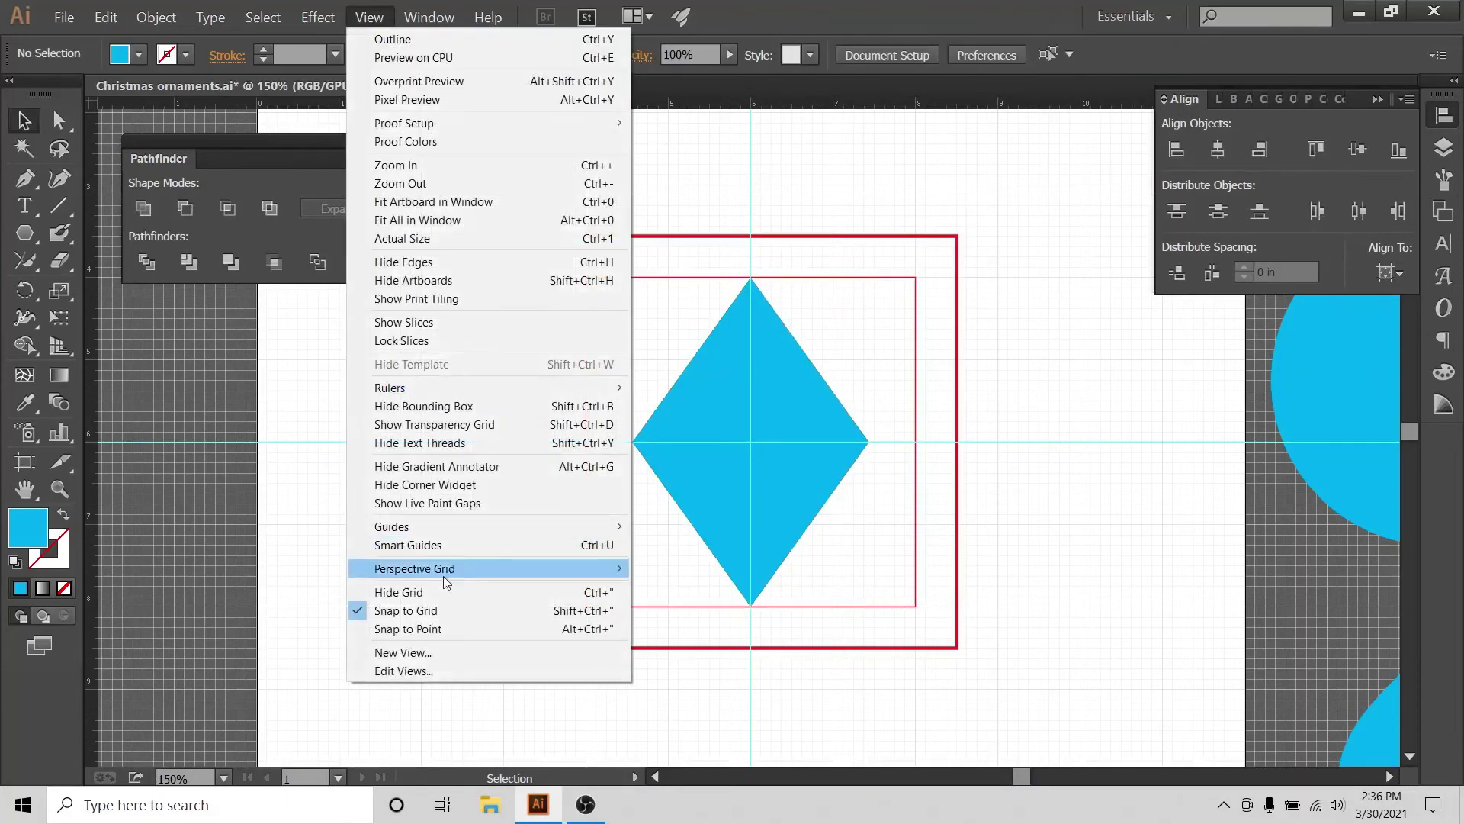
left_click(420, 597)
left_click(369, 17)
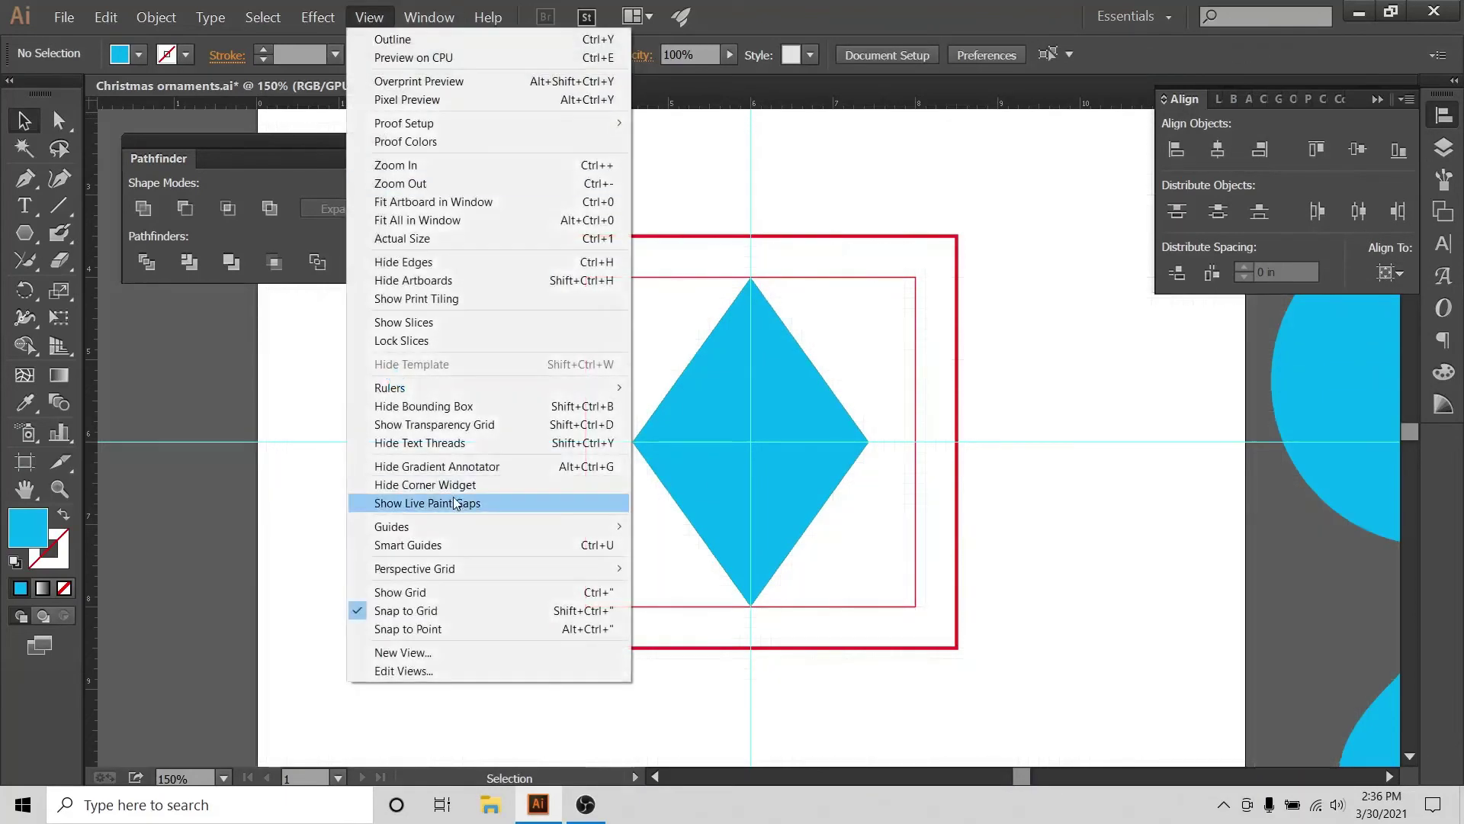
left_click(441, 610)
- Change the diamond's fill to dark blue and deselect it
left_click(785, 491)
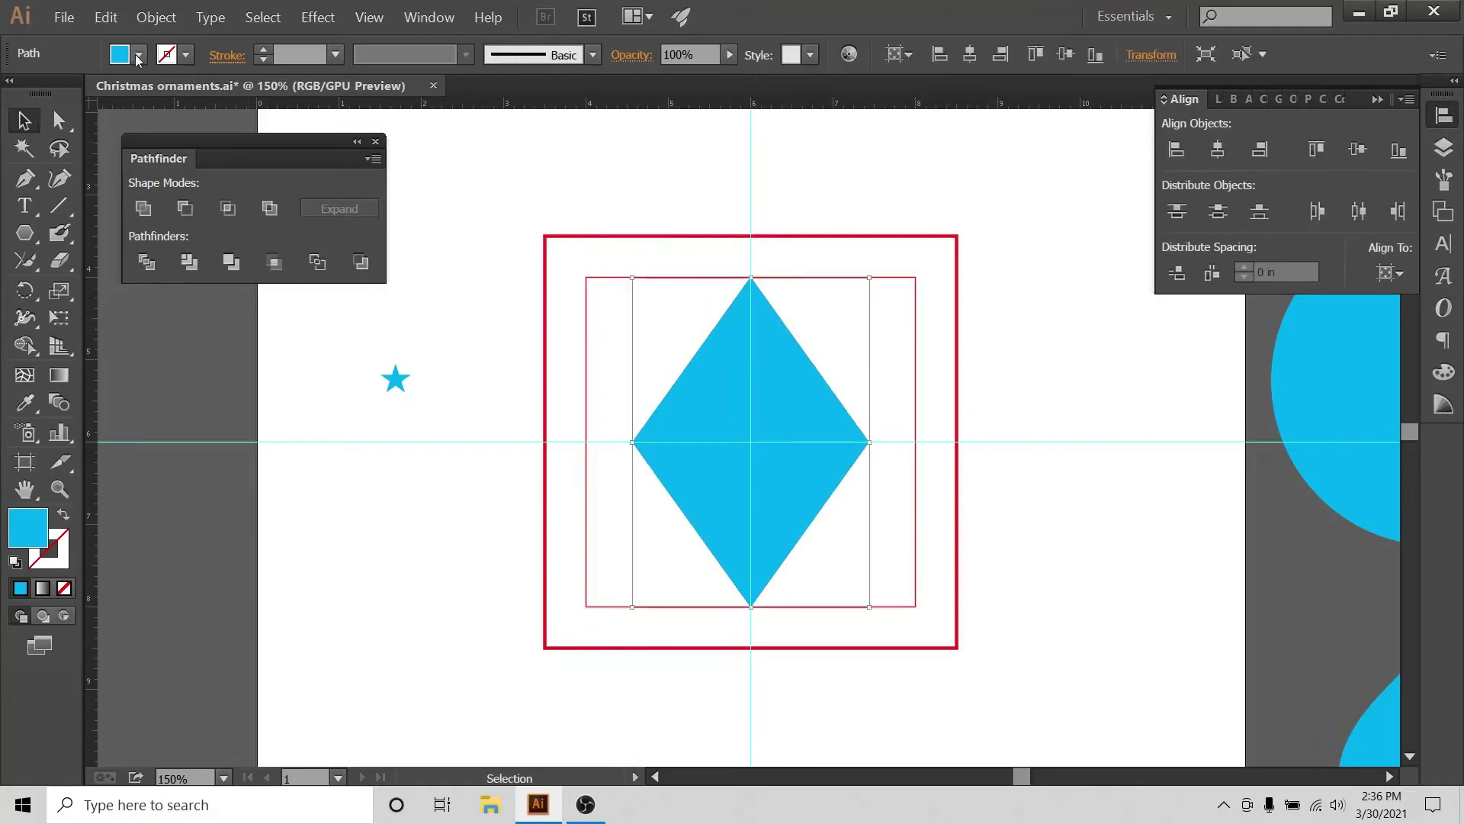
left_click(138, 54)
left_click(143, 94)
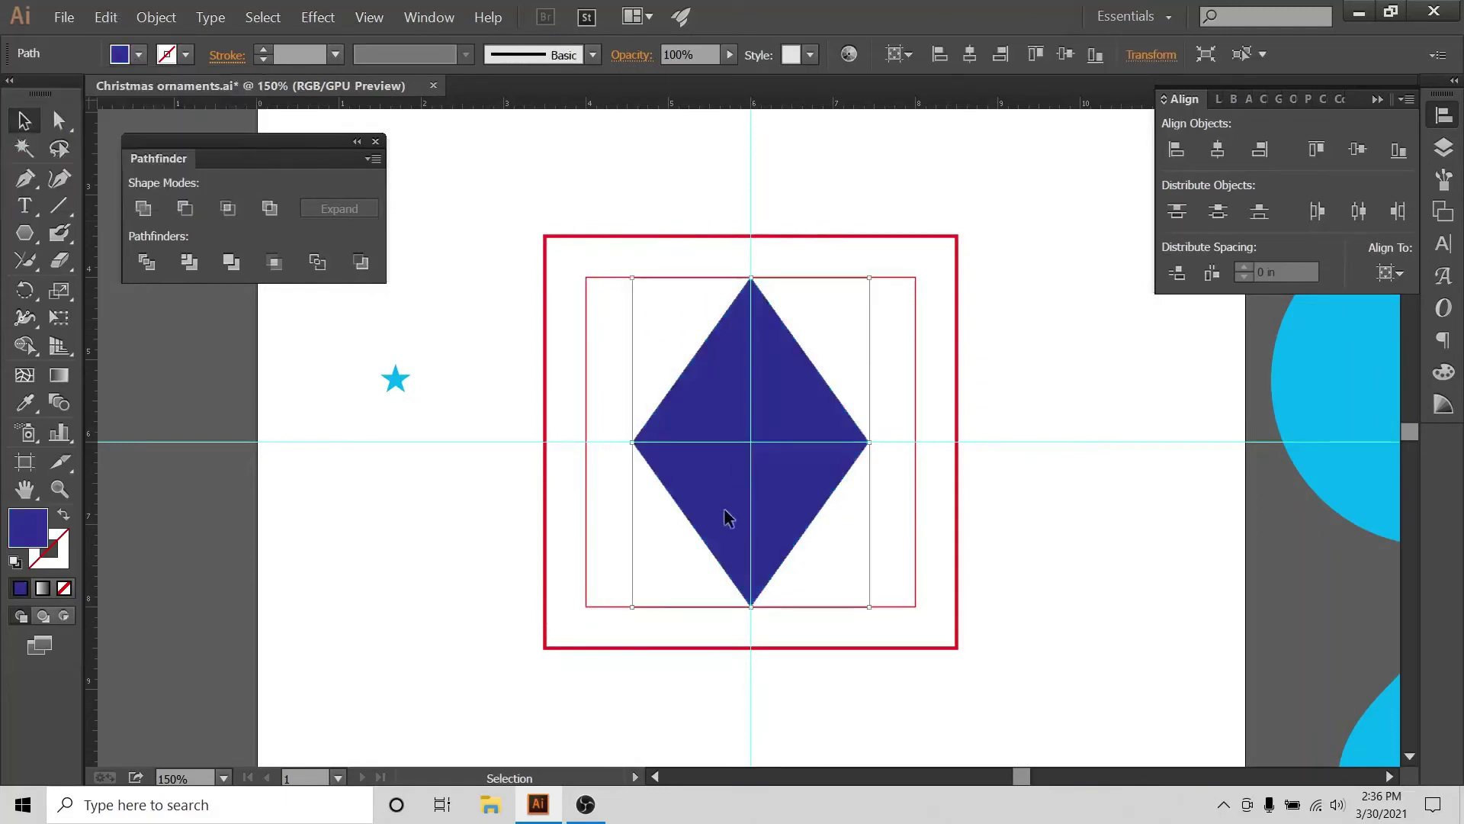
key("ctrl+shift+a")
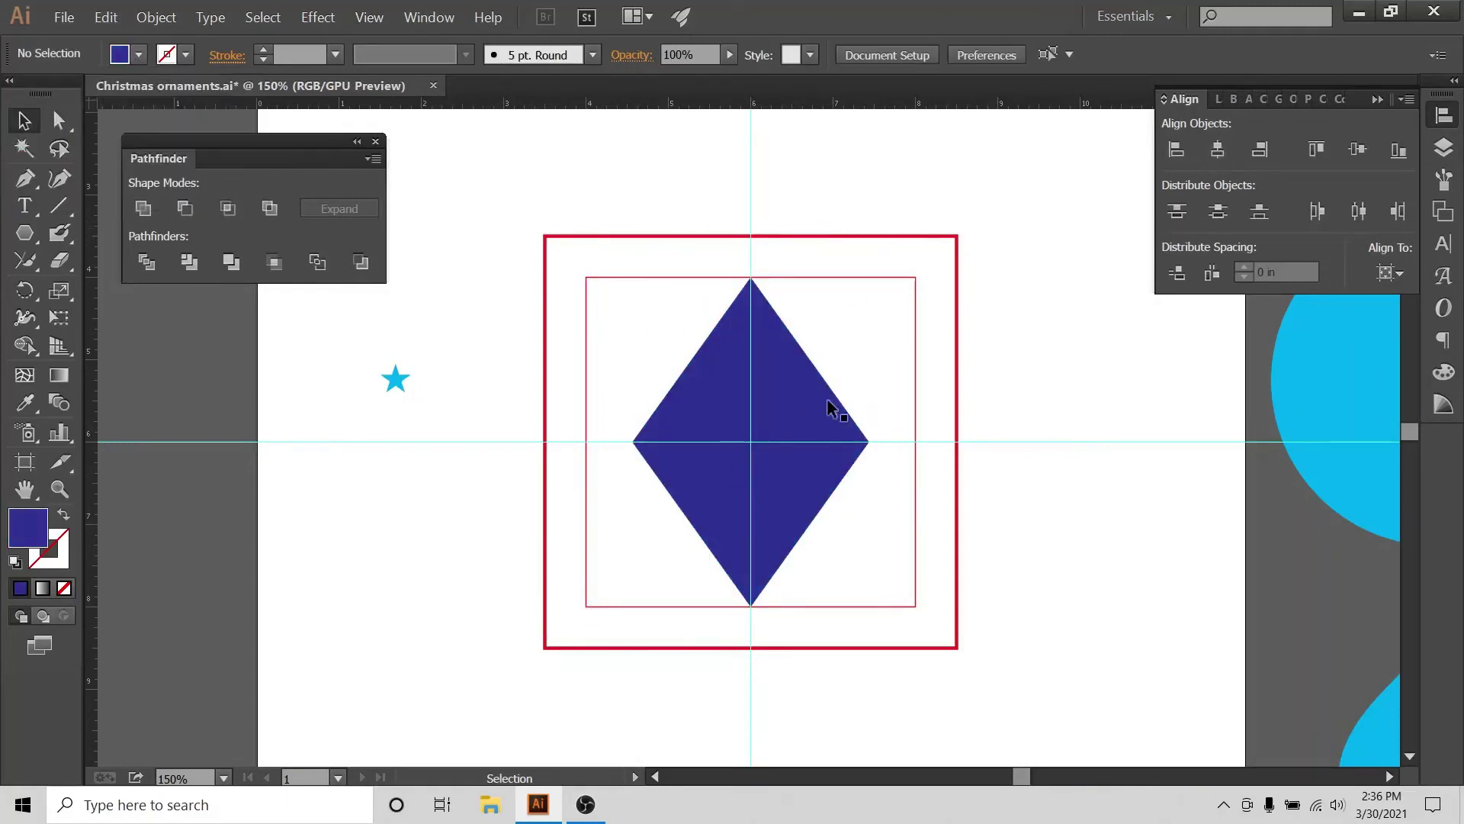
- Round all four corners of the dark blue diamond with a 0.14 in corner radius
key("ctrl+equal")
key("ctrl+equal")
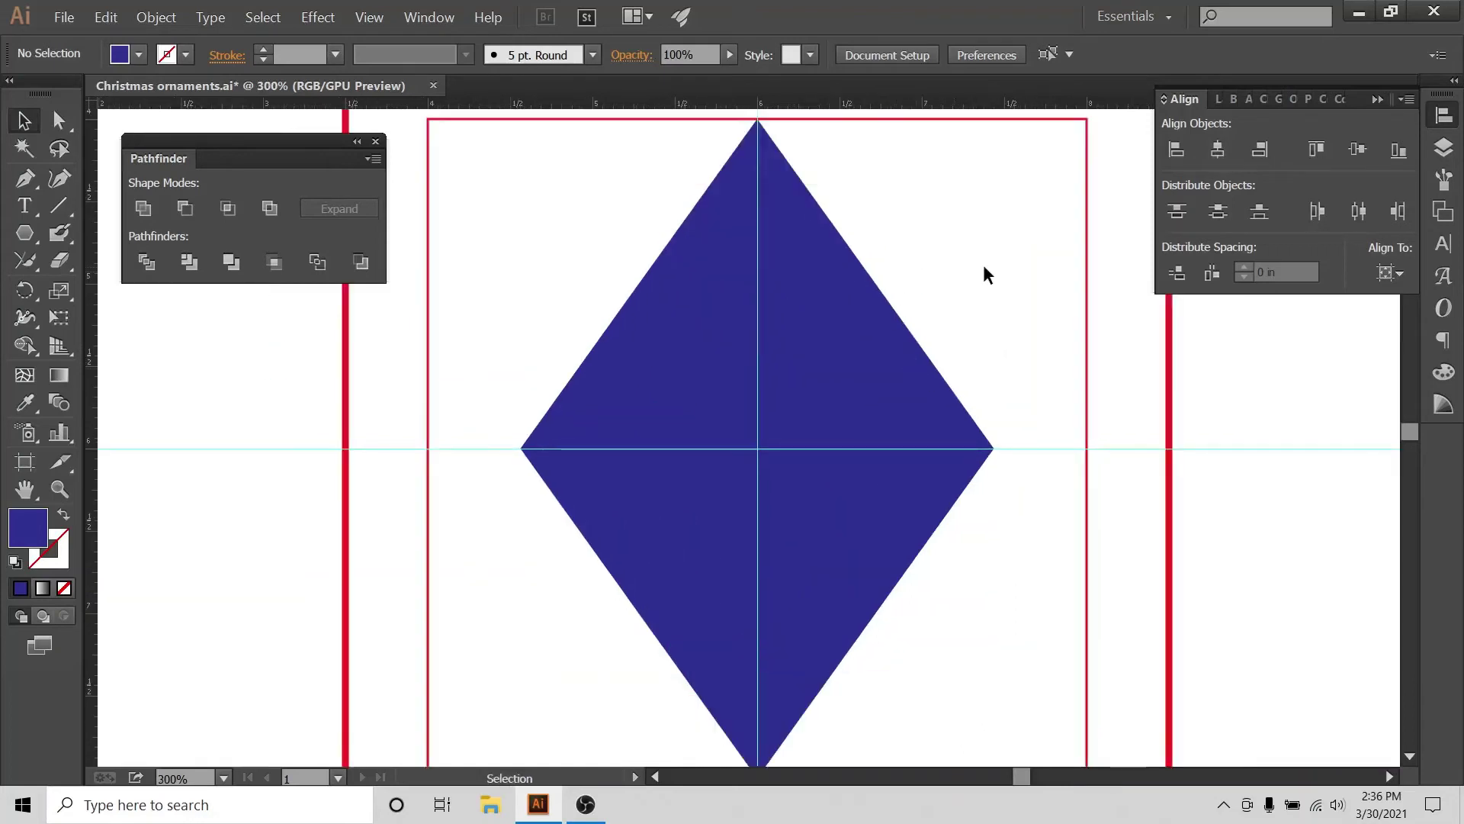
key("ctrl+minus")
left_click(815, 347)
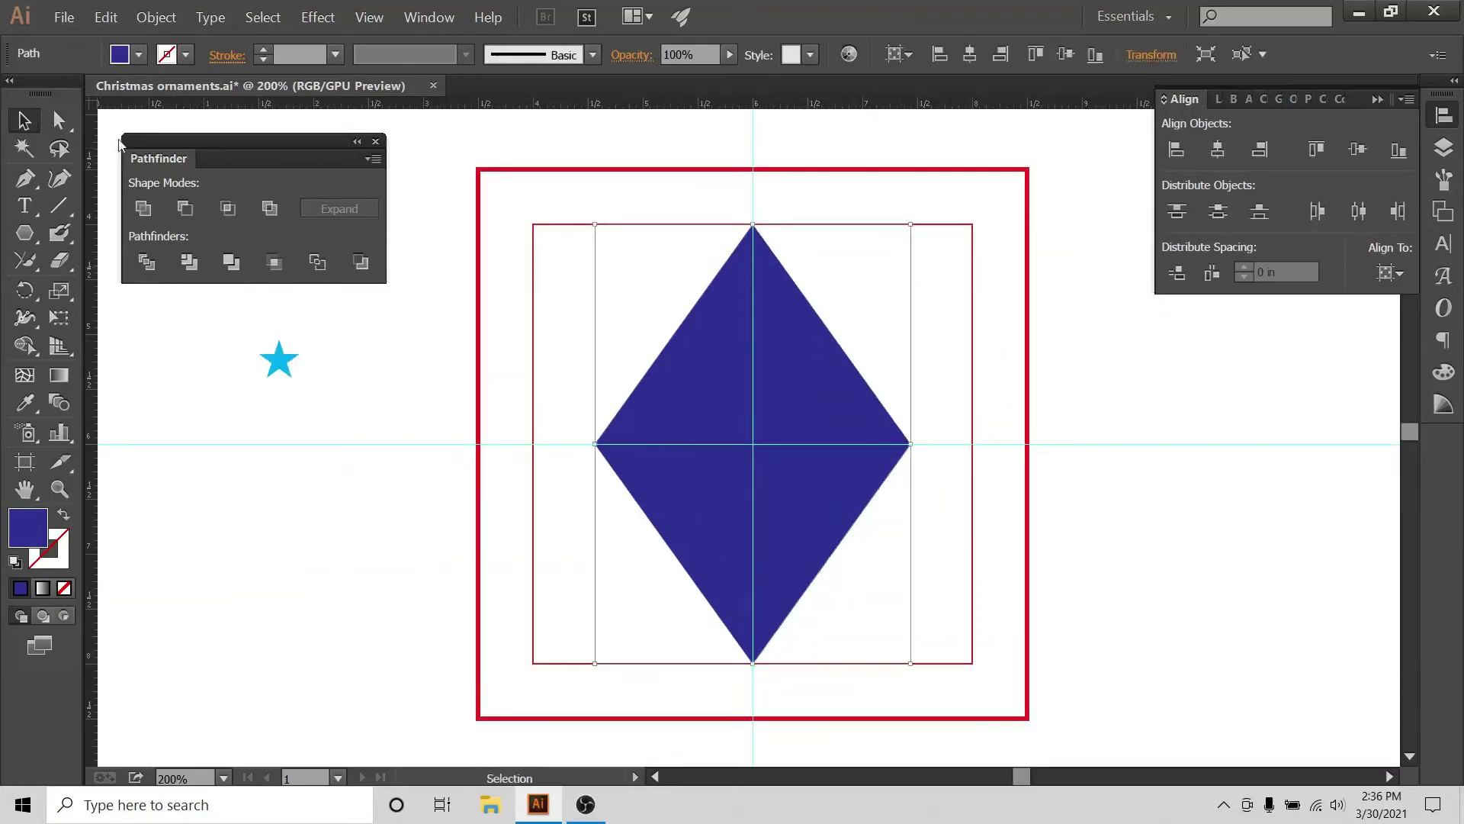
left_click(57, 122)
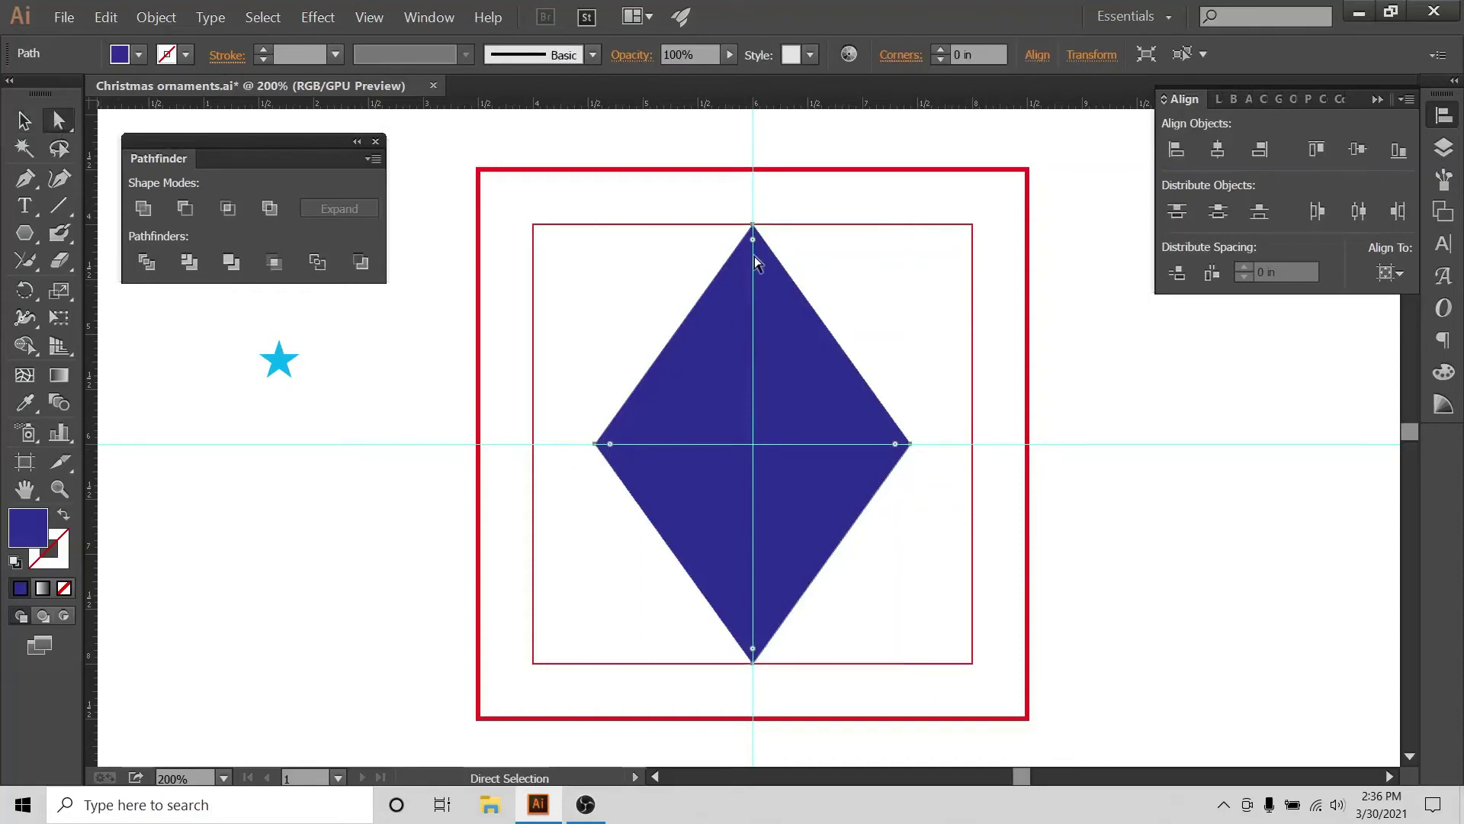
left_click_drag(753, 243, 754, 251)
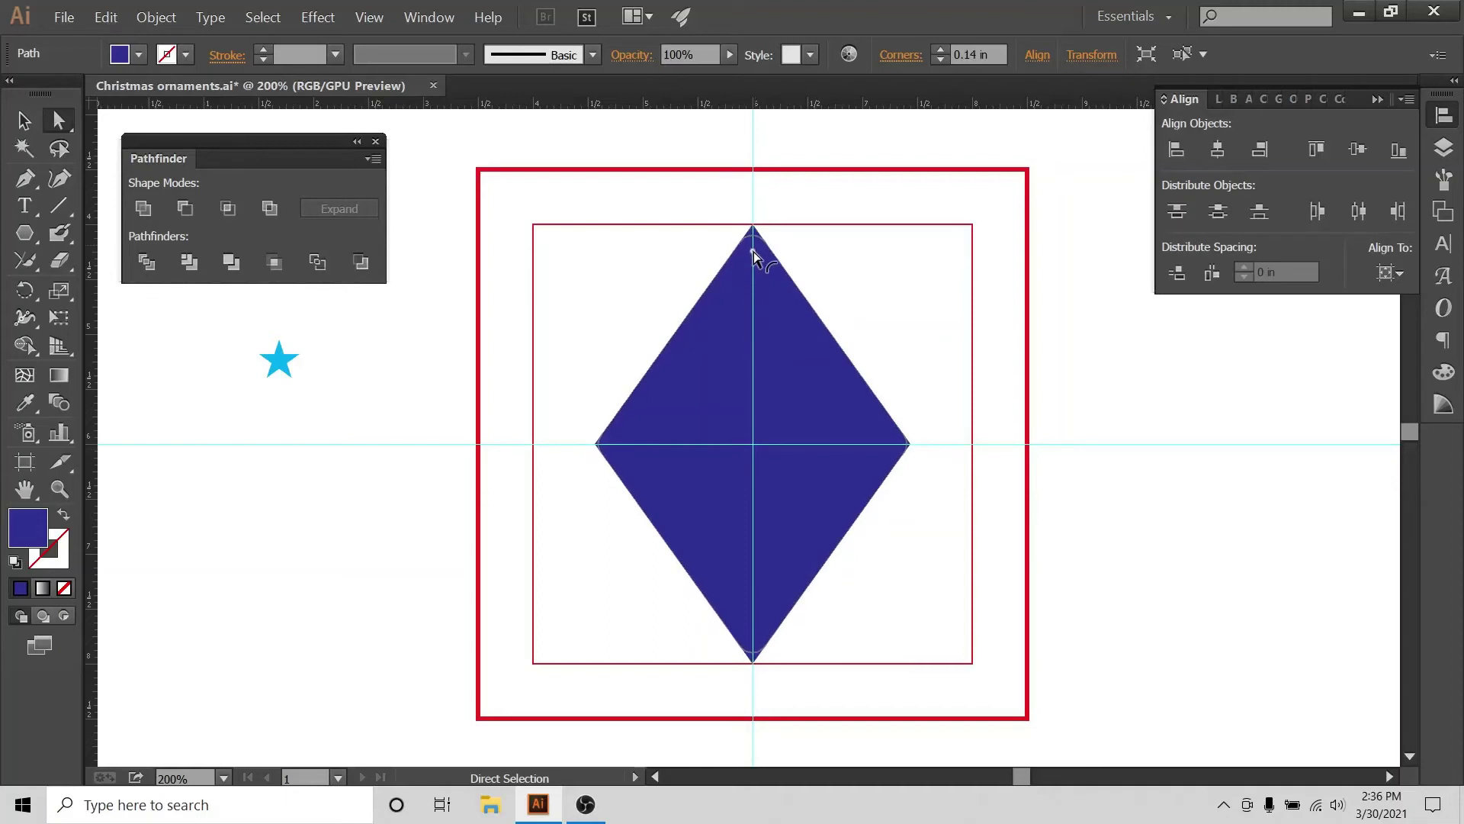
- Scale the rounded diamond up evenly around its center until its tips reach the inner guide box's upper and lower edges
left_click(23, 120)
left_click_drag(860, 267, 837, 341)
left_click(782, 466)
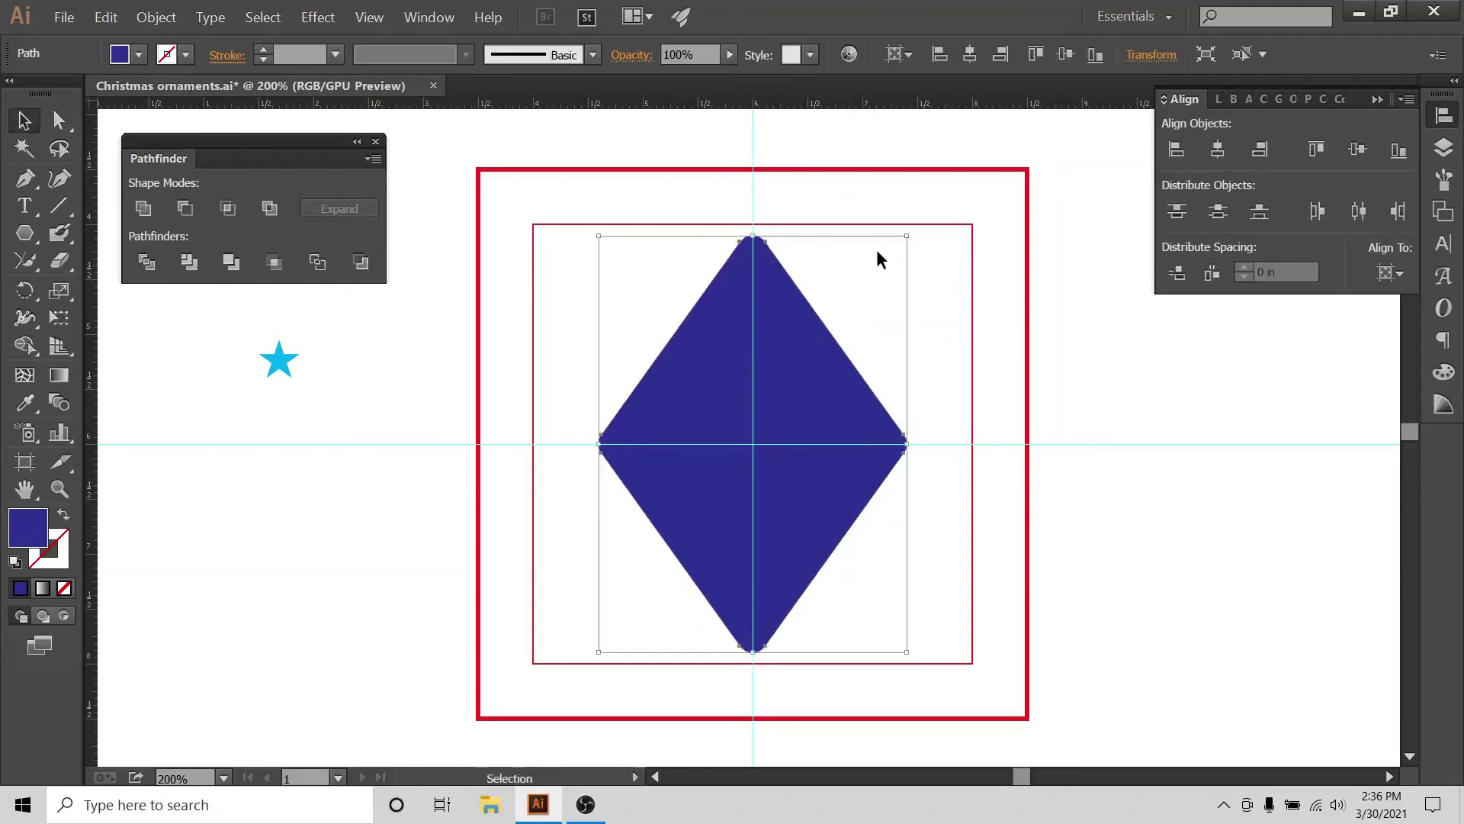
left_click_drag(909, 239, 915, 228)
left_click(339, 316)
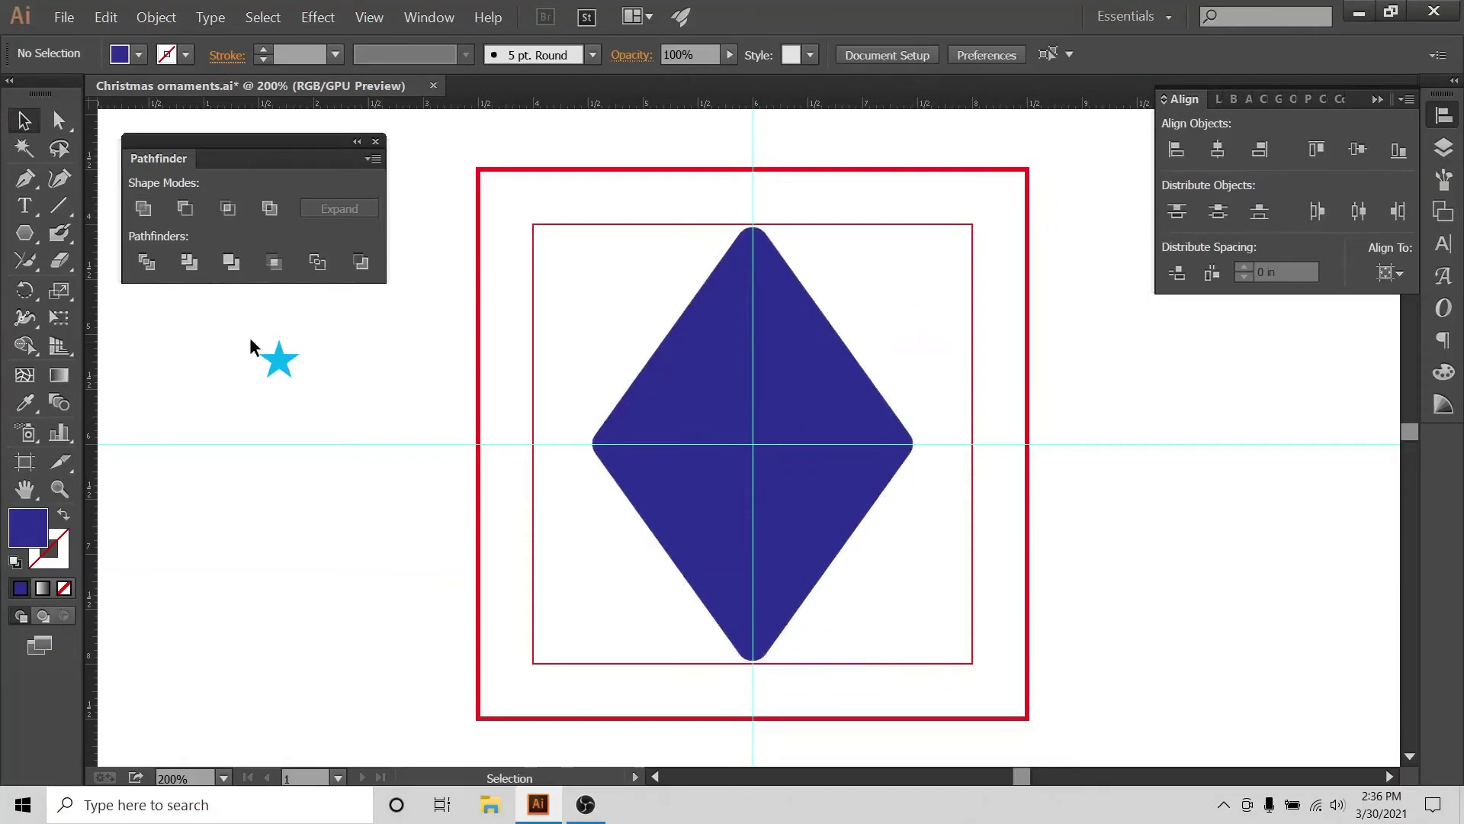
left_click_drag(876, 302, 752, 442)
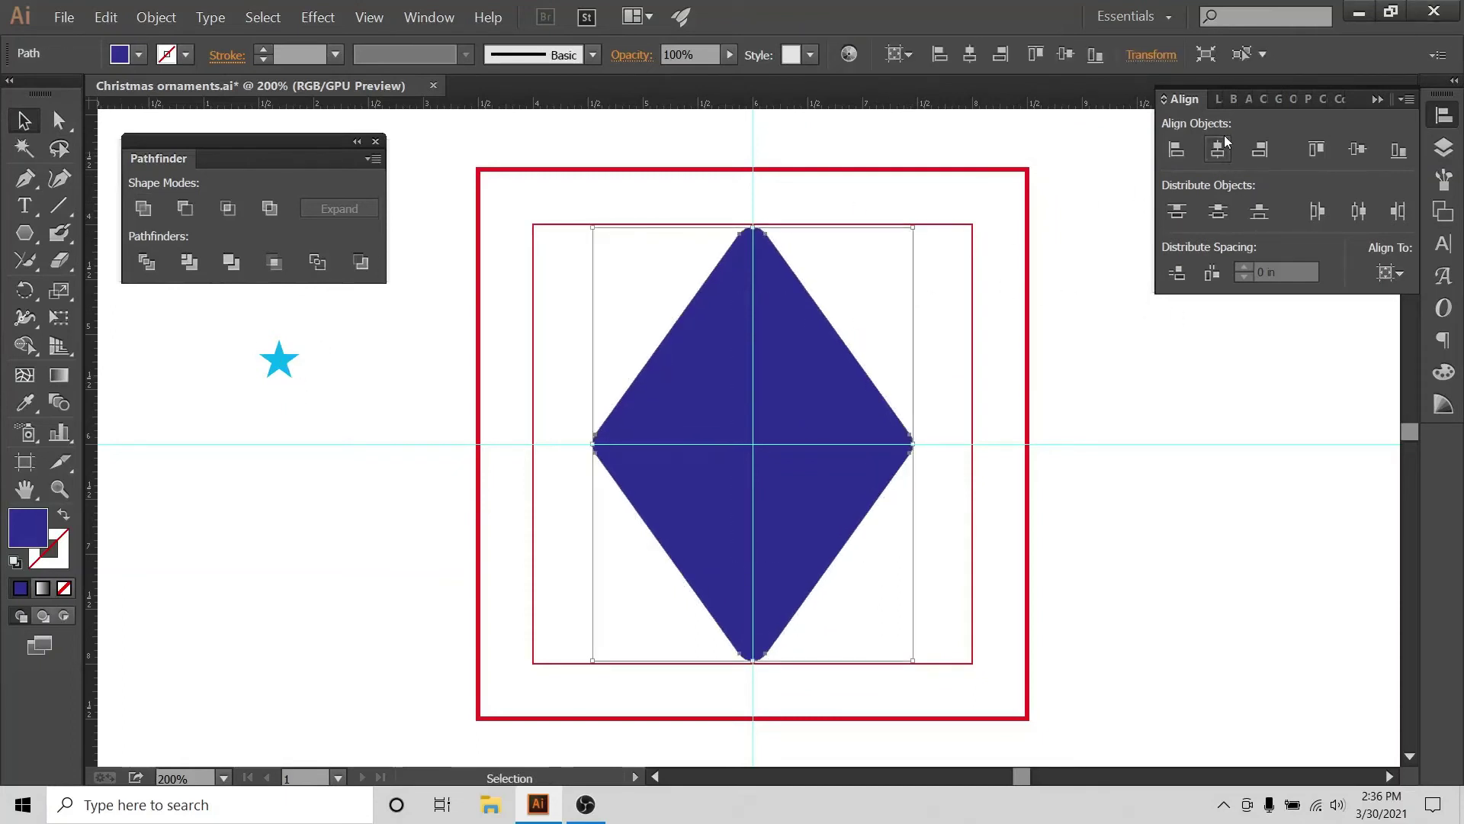
left_click(887, 163)
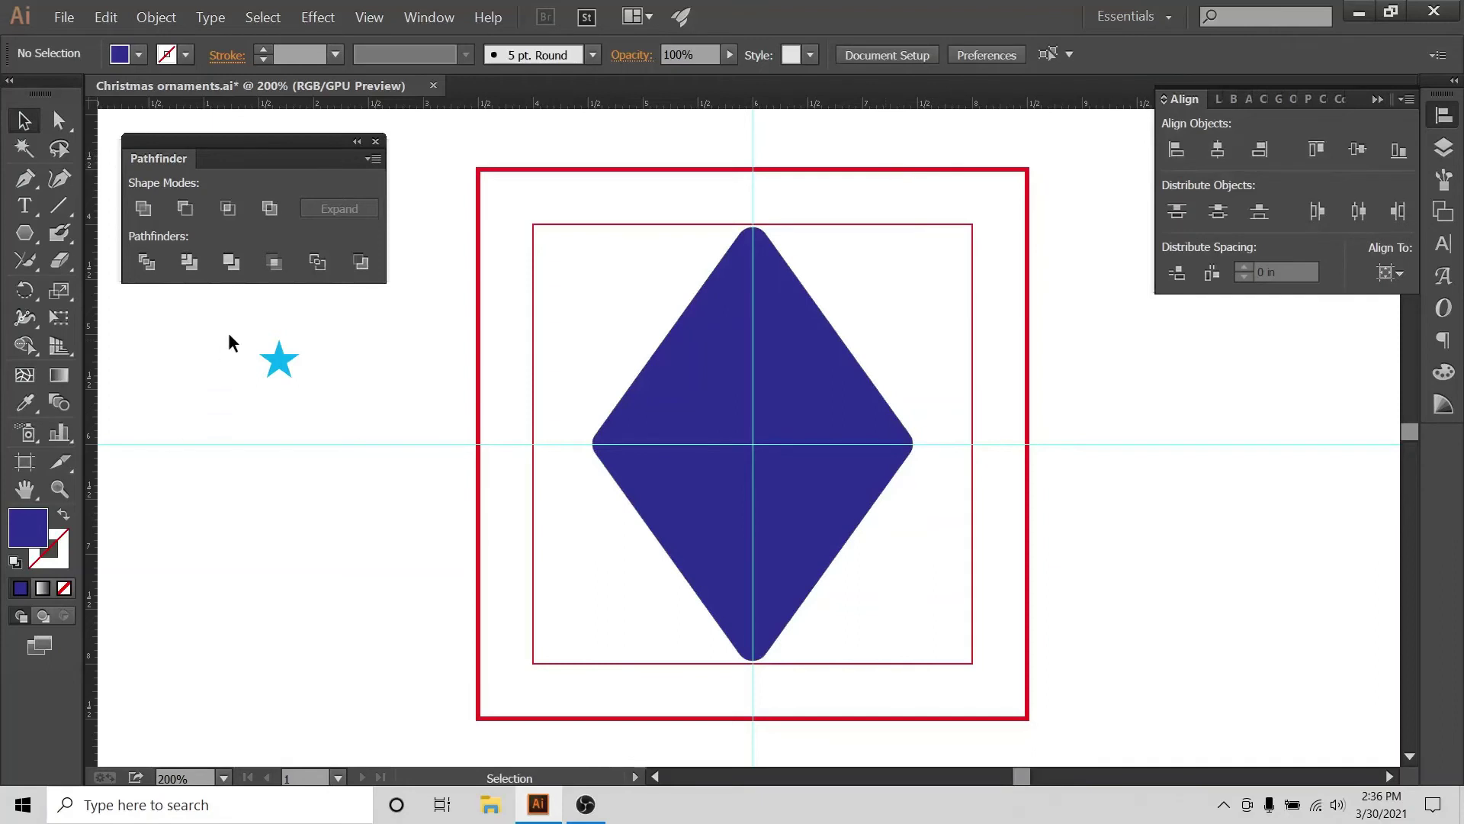
- Duplicate the small blue star and place the copy just below the diamond's upper tip on the vertical center guide
left_click_drag(231, 342, 334, 414)
key("a")
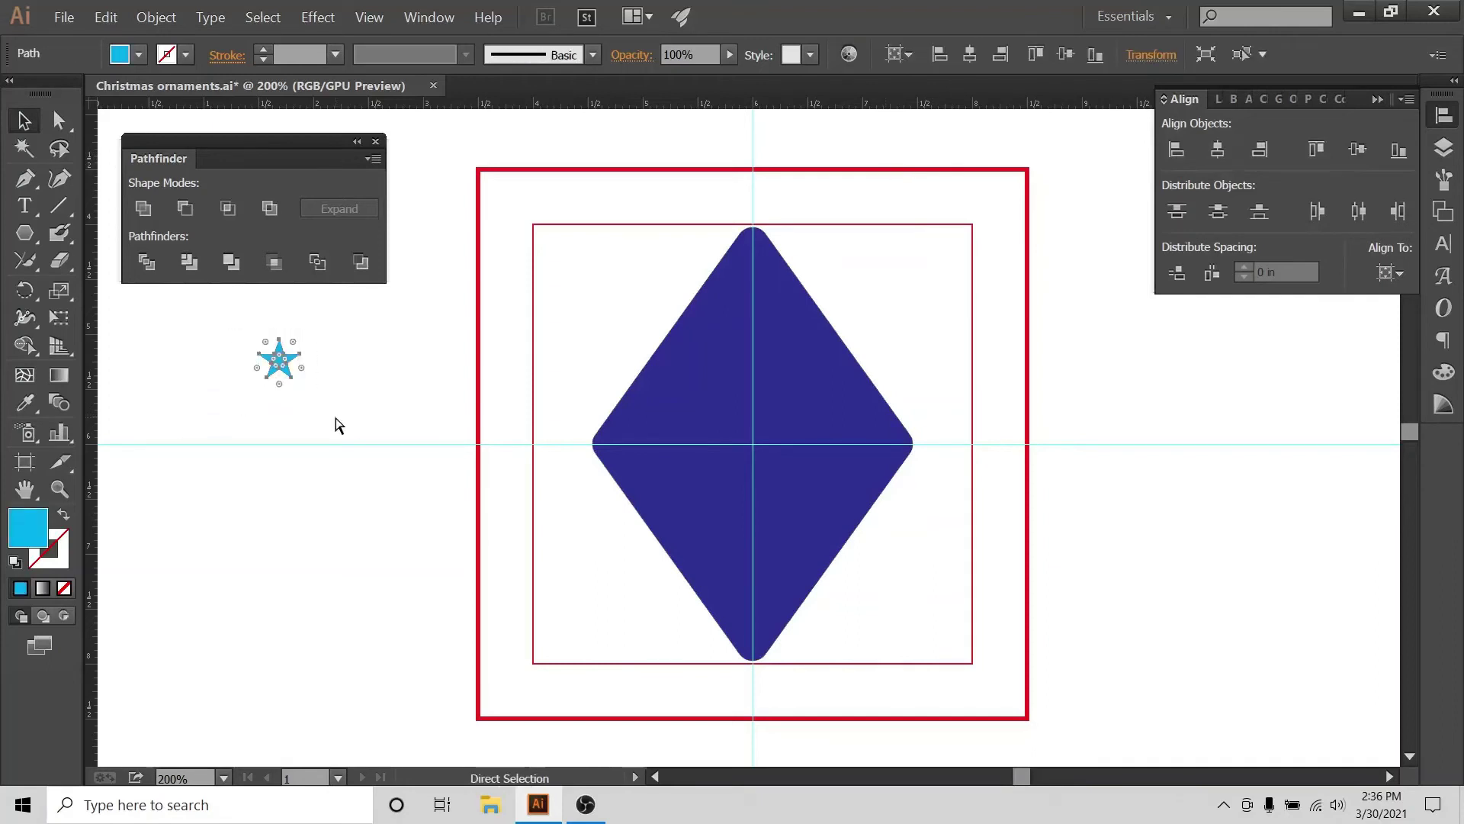
key("ctrl+v")
left_click_drag(743, 434, 750, 280)
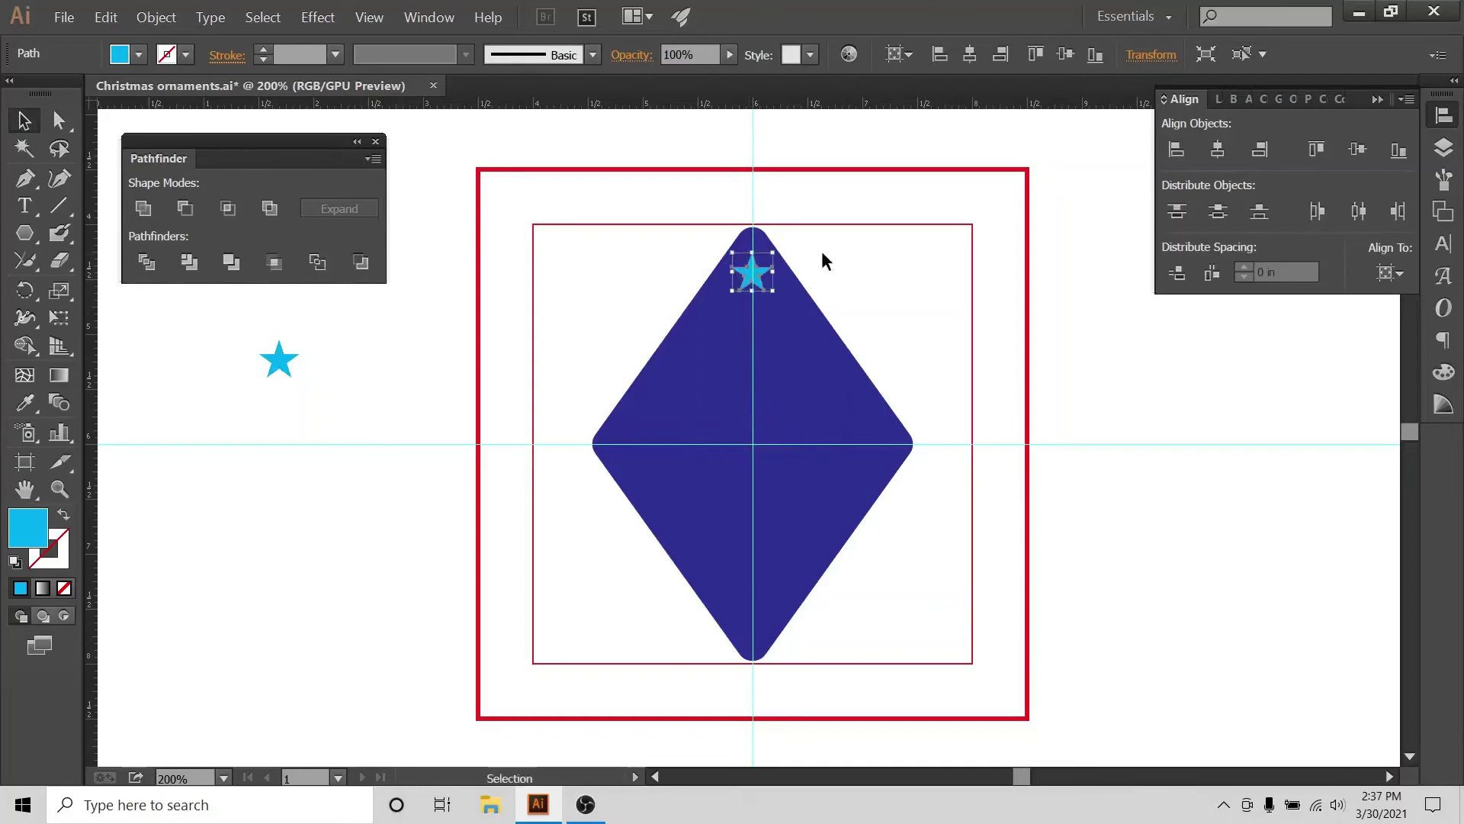
- Subtract the star from the diamond with Minus Front to cut a star-shaped hanging hole
left_click_drag(823, 195, 636, 538)
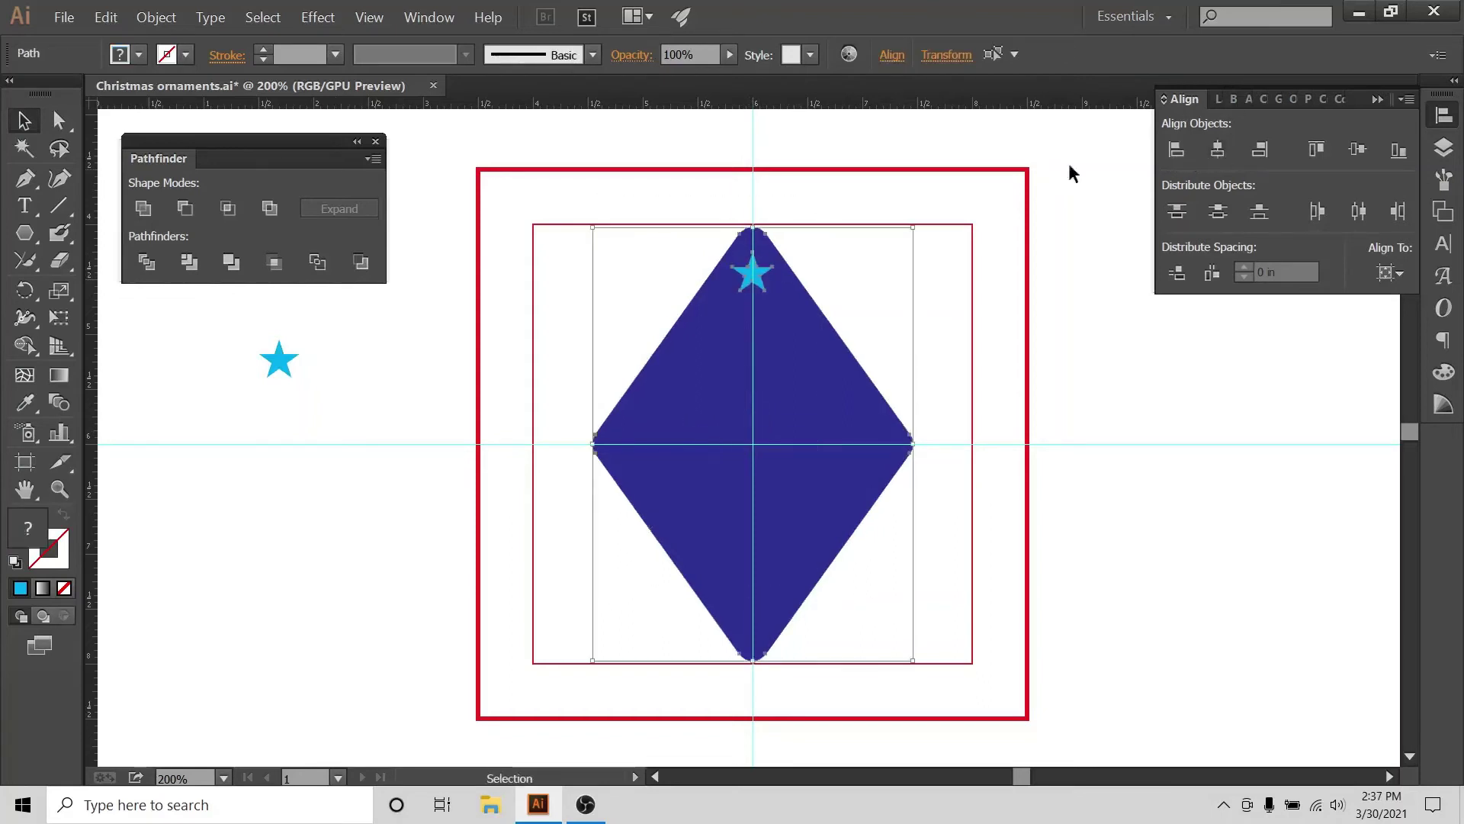
left_click(811, 202)
left_click_drag(810, 202, 659, 225)
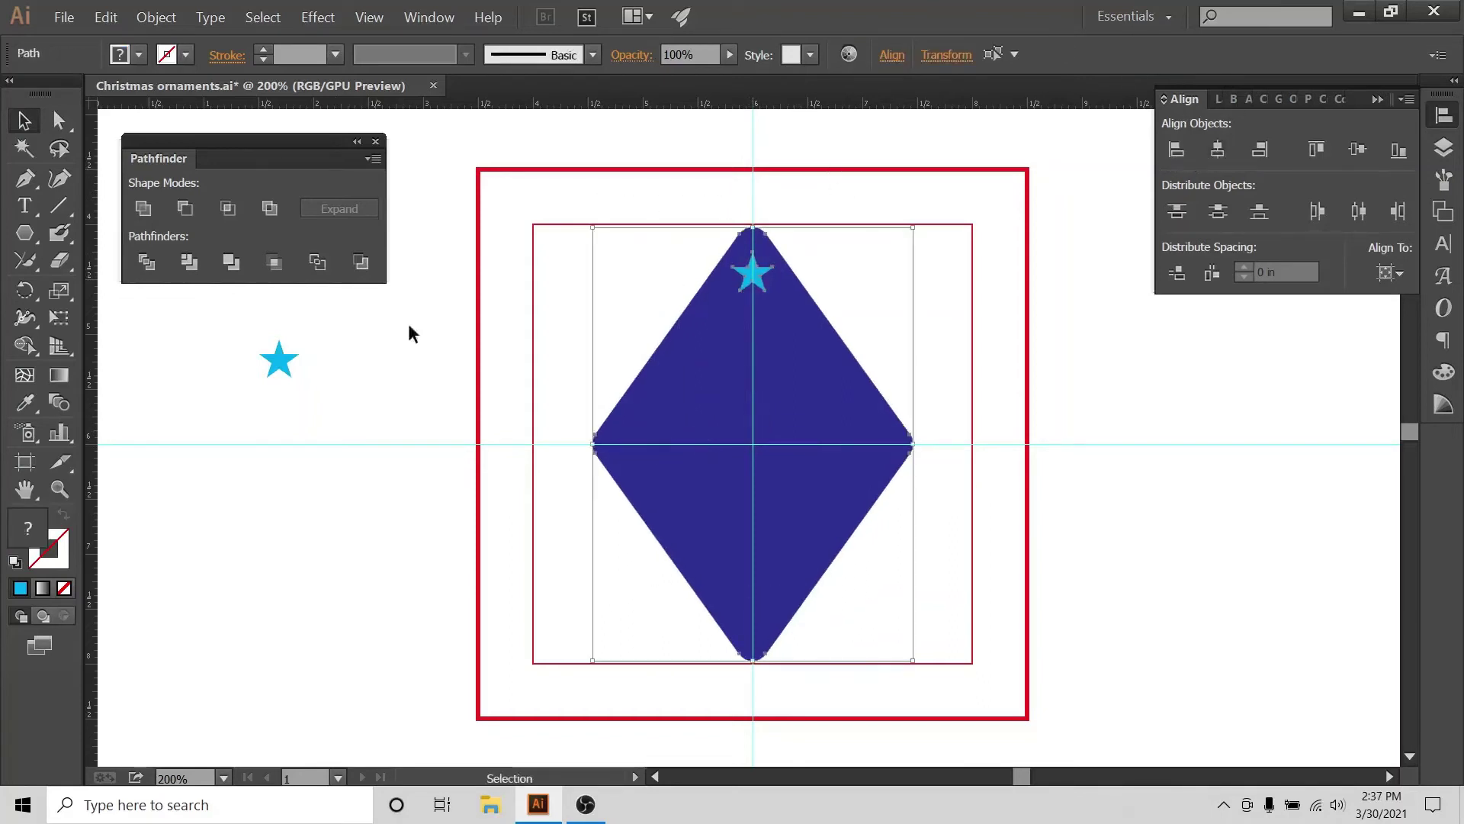
left_click(185, 207)
left_click(404, 526)
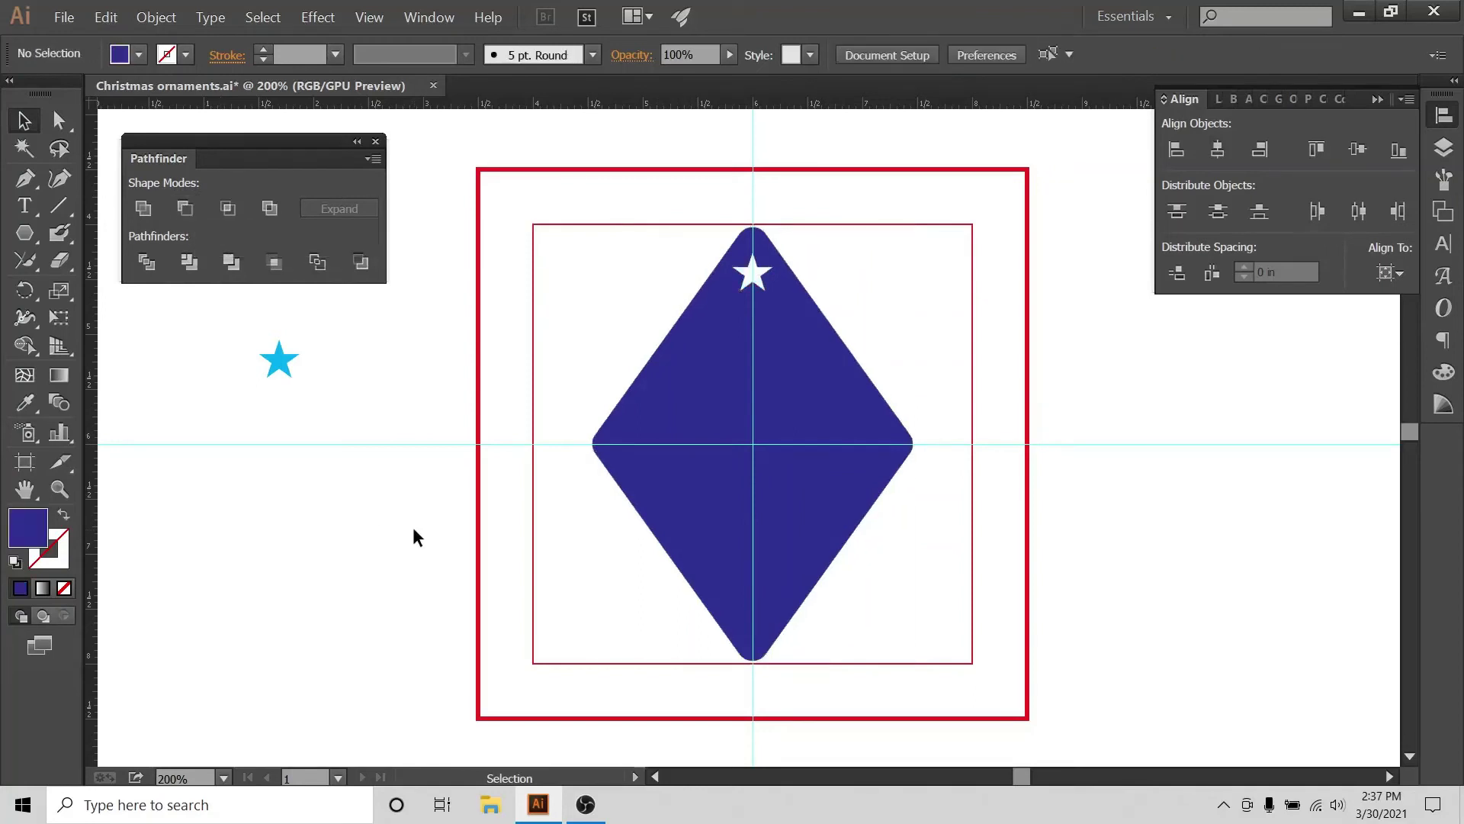
key("ctrl+minus")
key("ctrl+minus")
key("ctrl+minus")
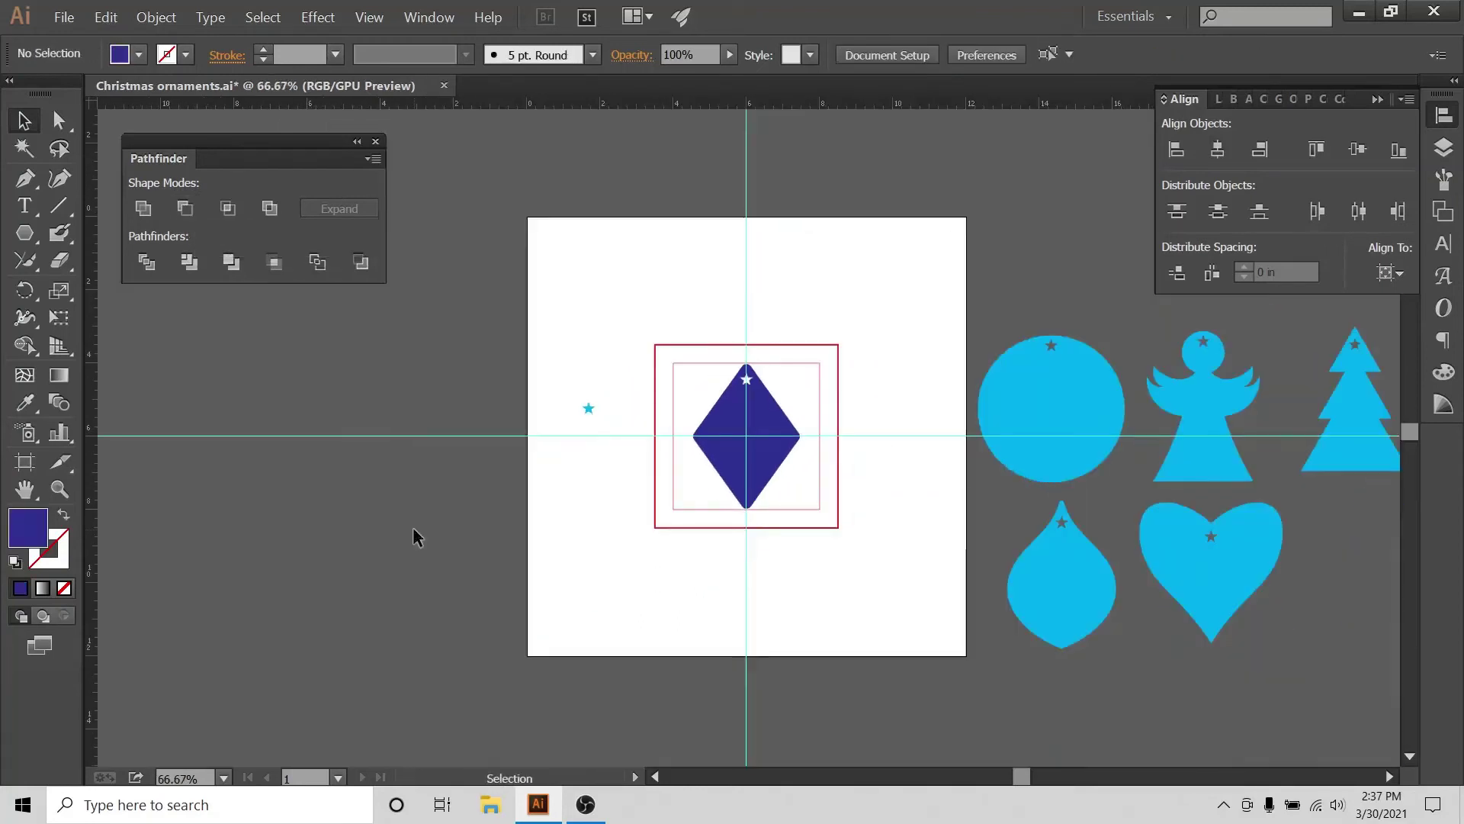
left_click(1390, 776)
left_click(1390, 776)
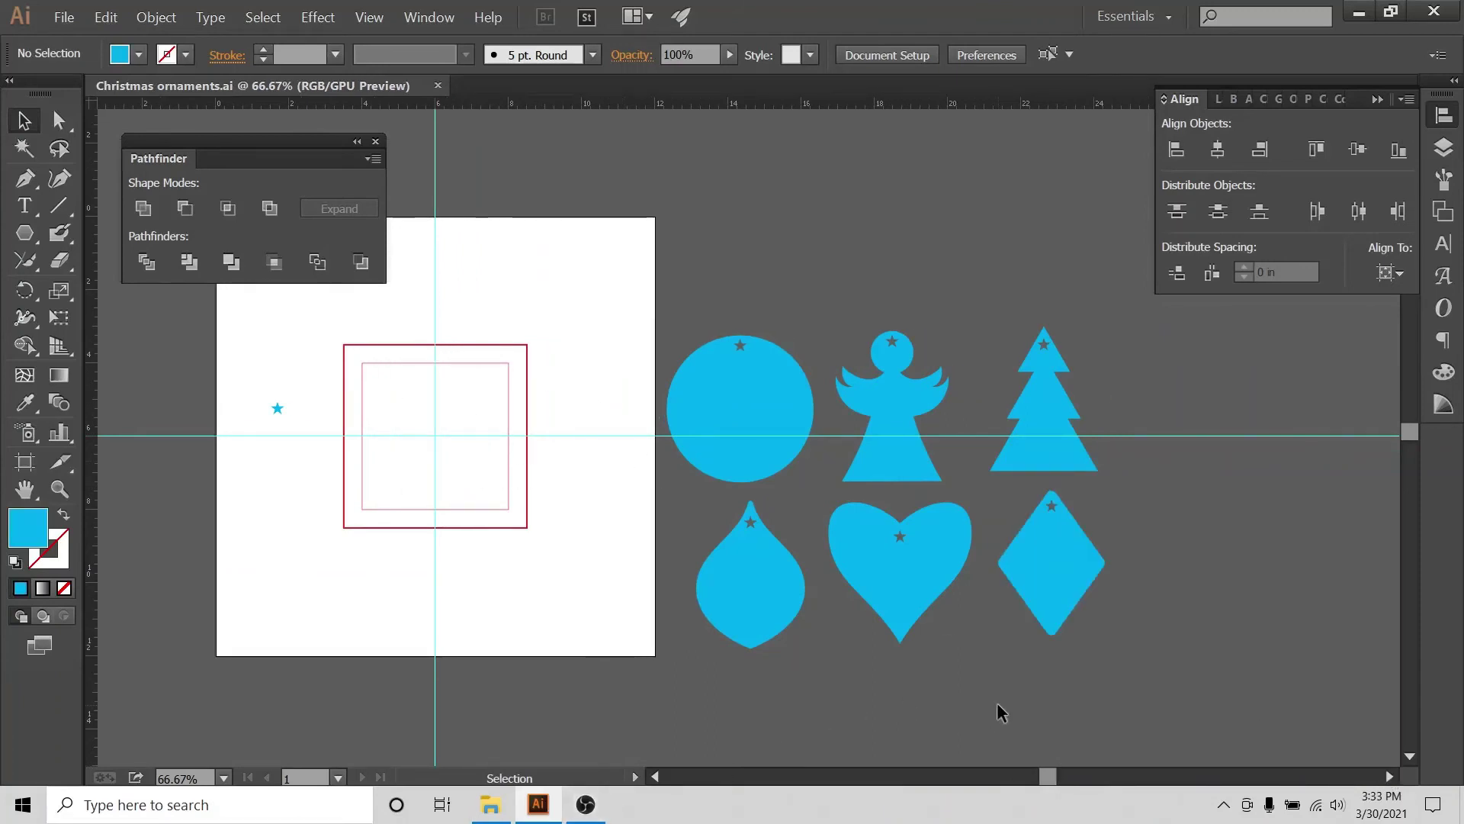
- Draw a tall magenta ellipse from the inner guide box's upper edge down to the horizontal center guide
key("ctrl+0")
key("ctrl+plus")
key("ctrl+plus")
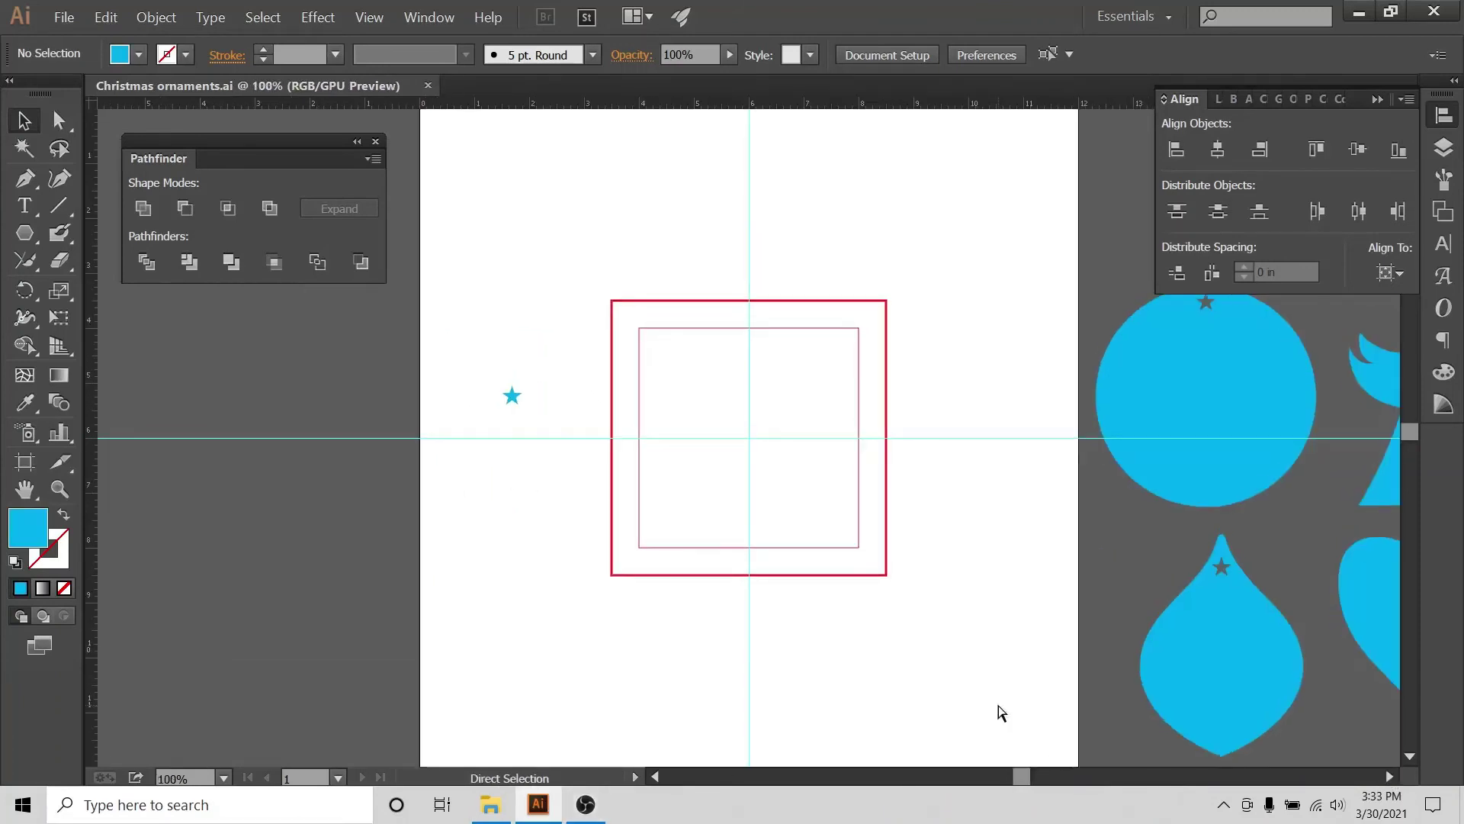
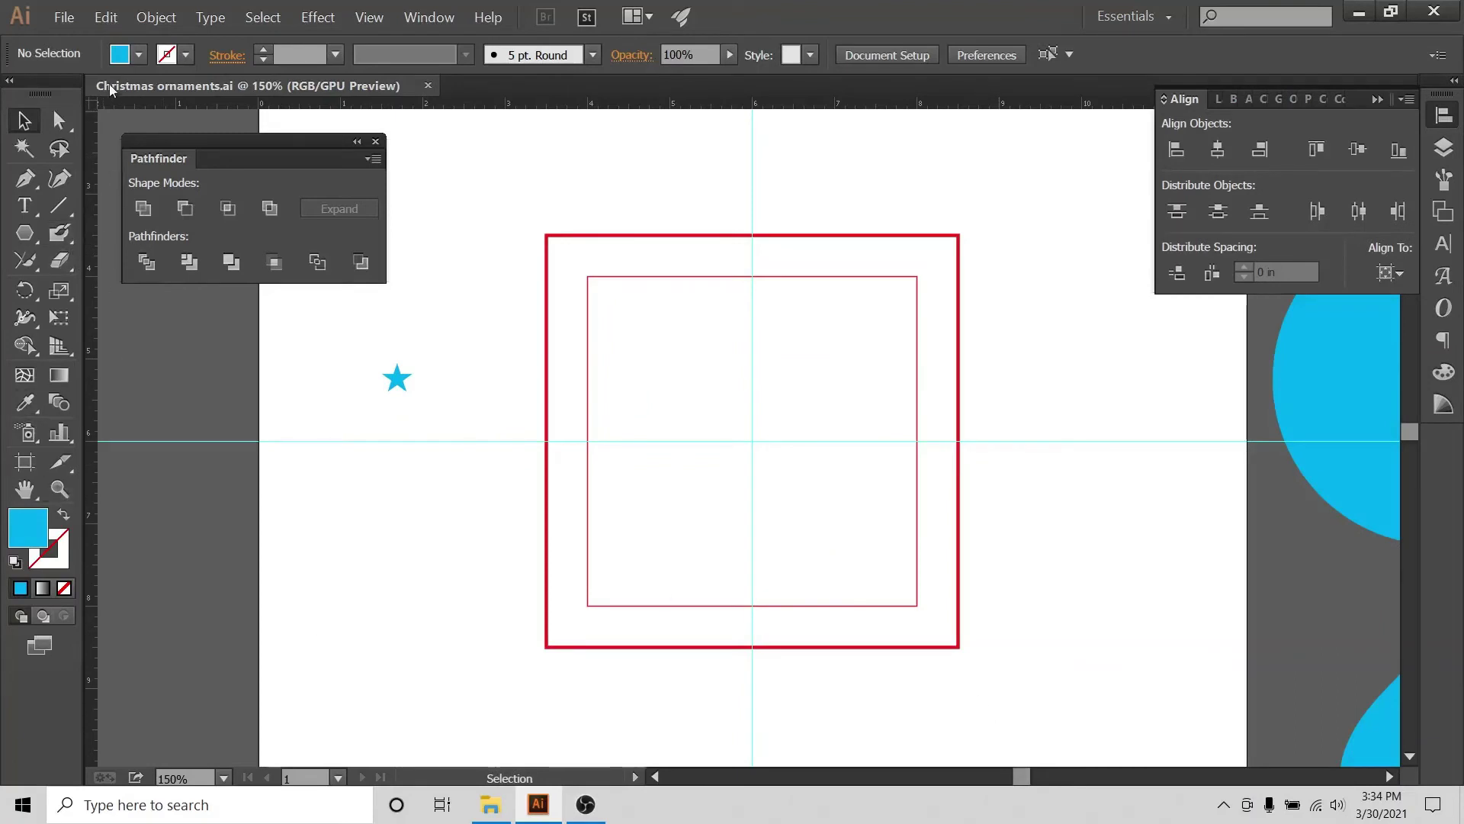
left_click(139, 54)
left_click(163, 105)
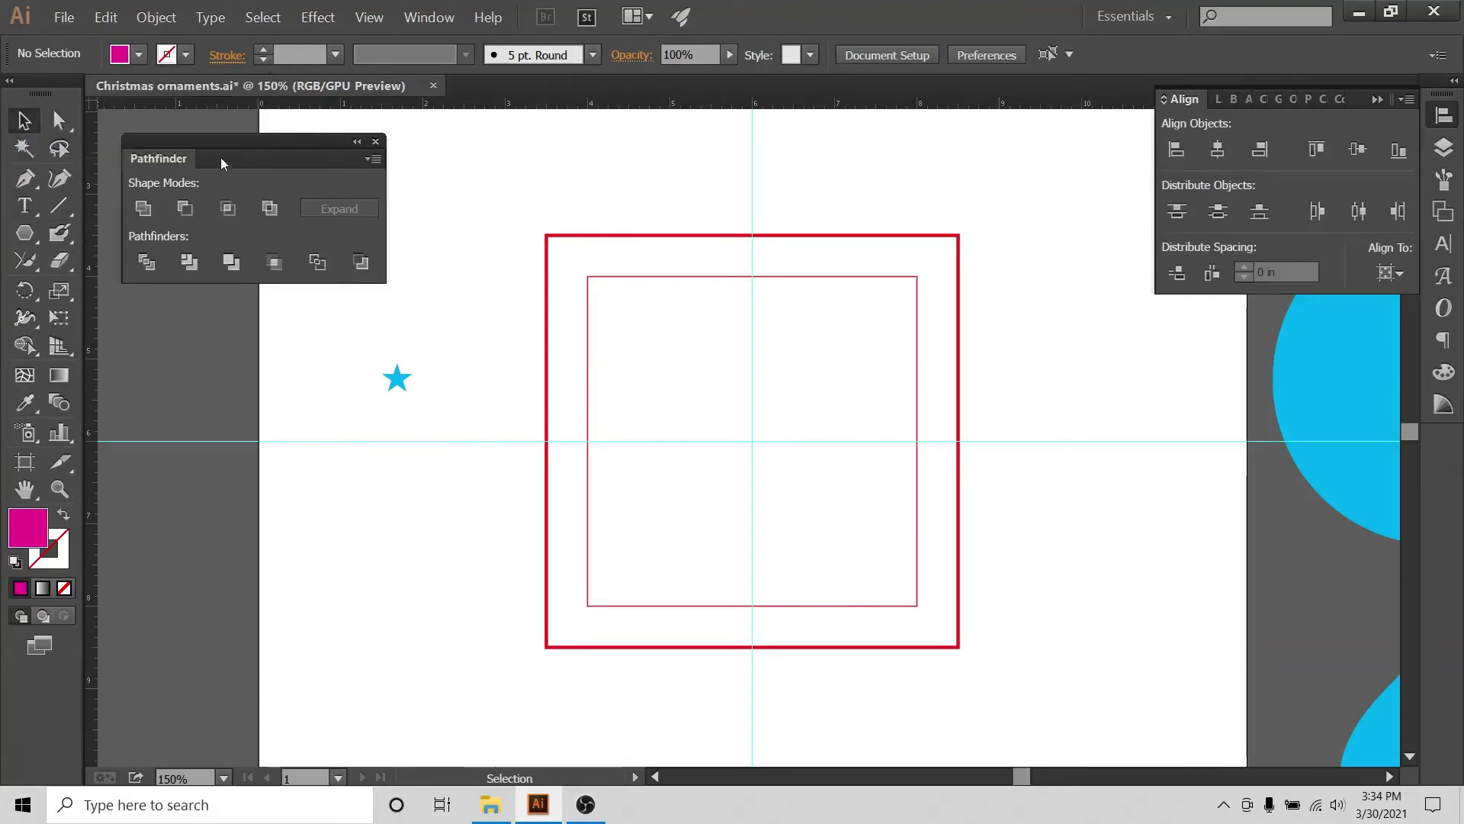
left_click_drag(35, 229, 122, 288)
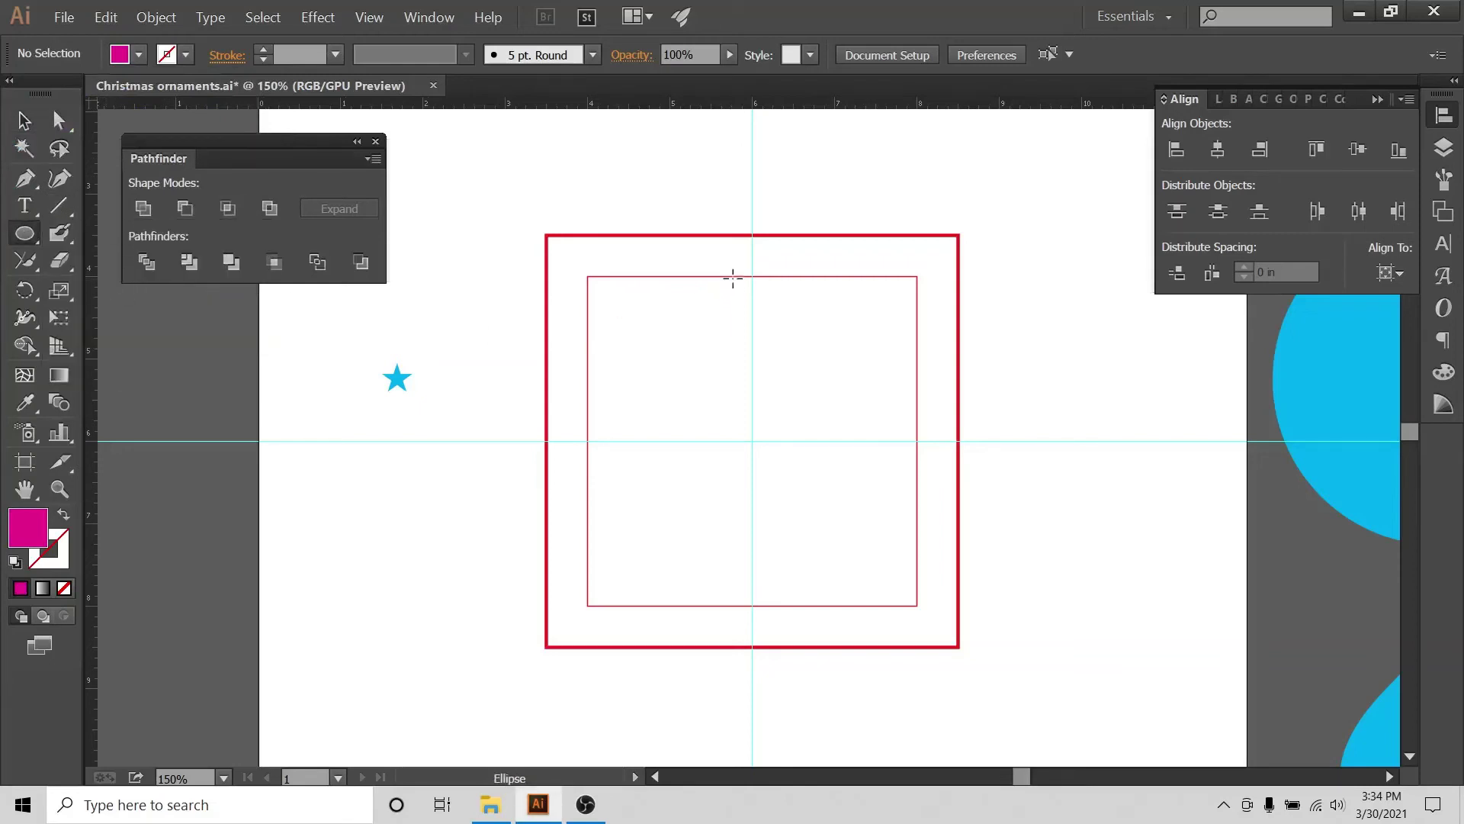
left_click_drag(735, 275, 832, 438)
key("v")
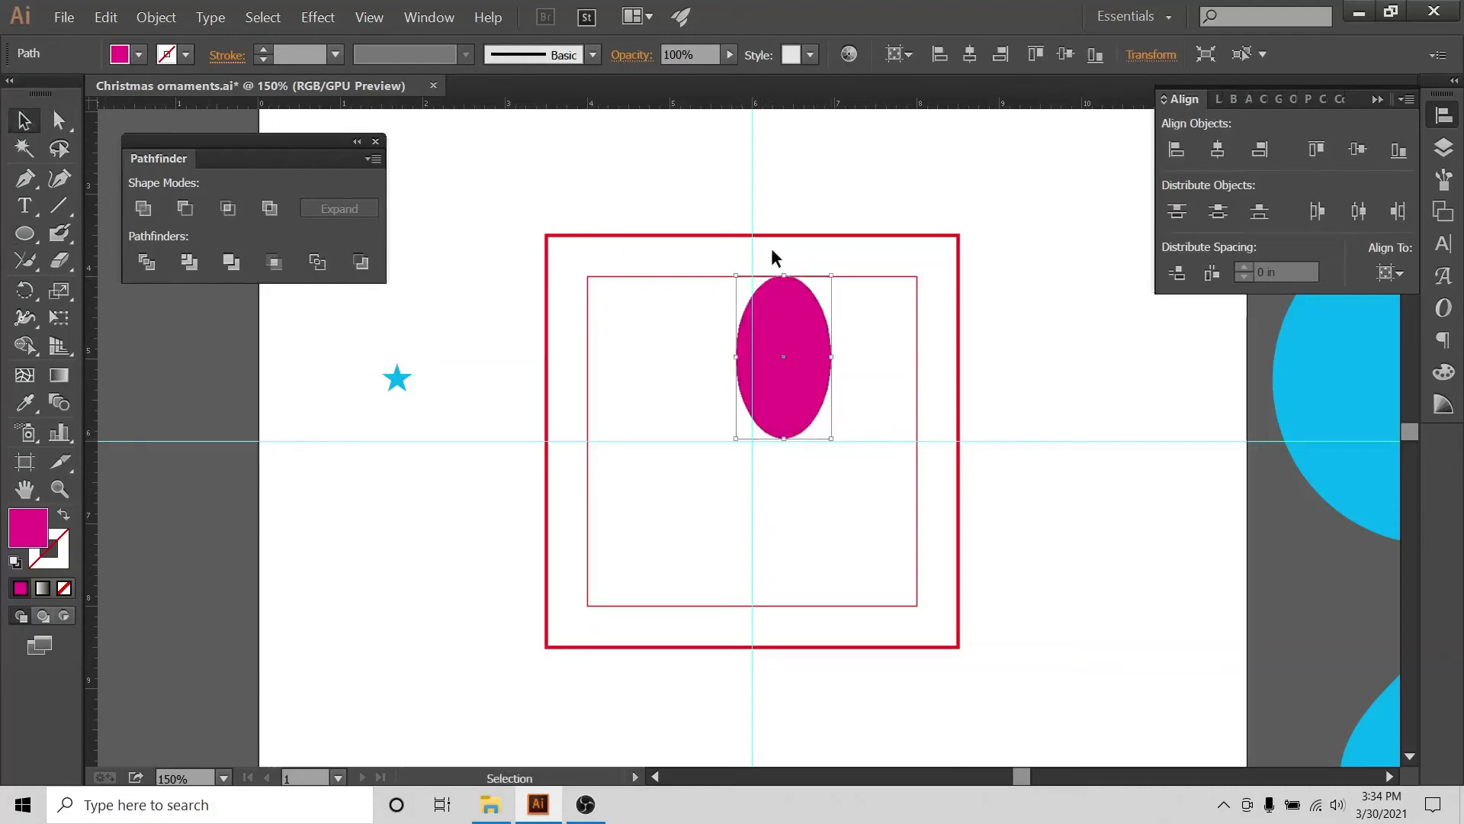
- Center the magenta ellipse horizontally on the artboard and deselect it
left_click(1387, 273)
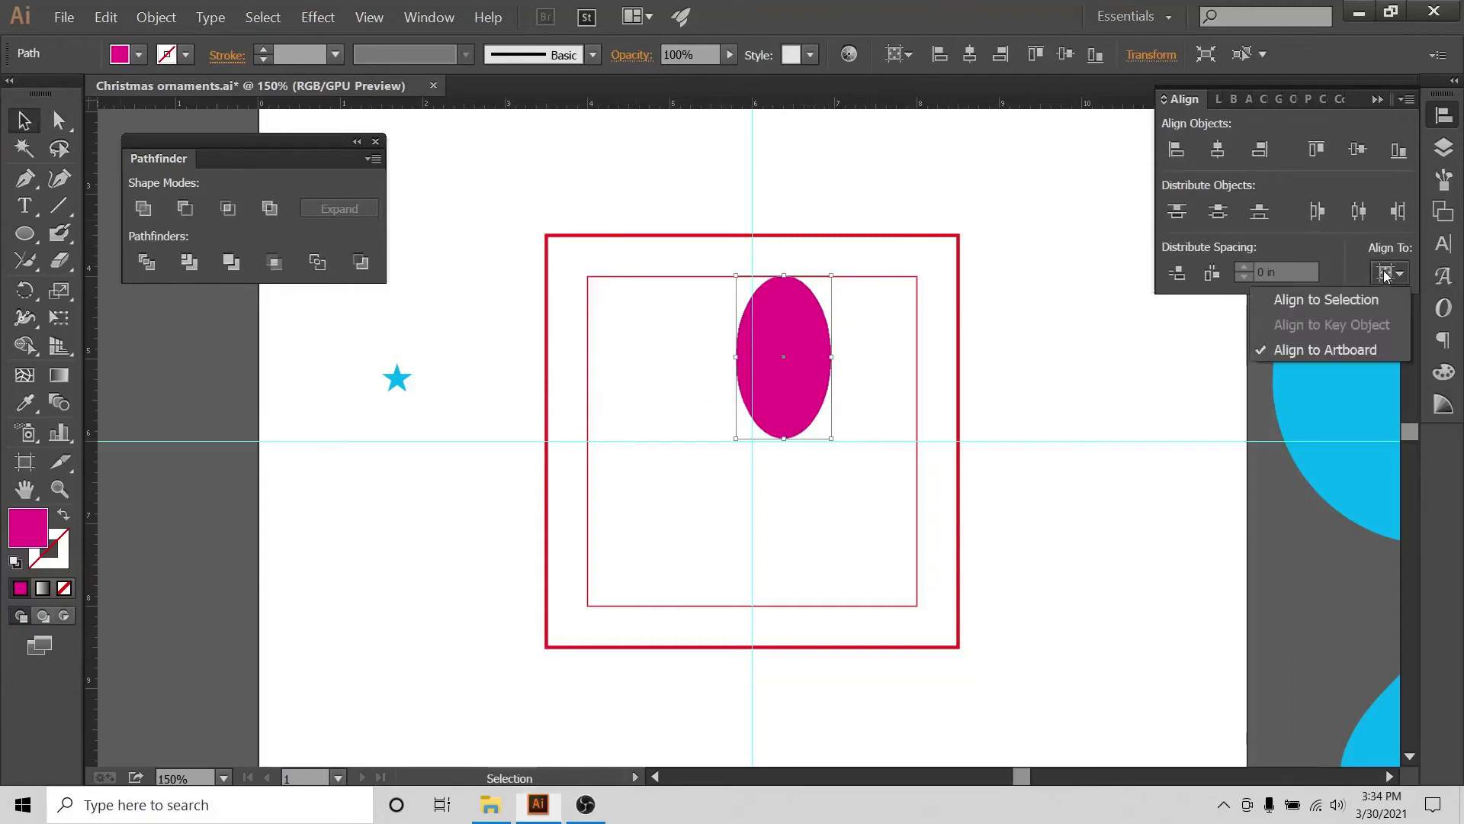
left_click(1217, 150)
left_click(1217, 149)
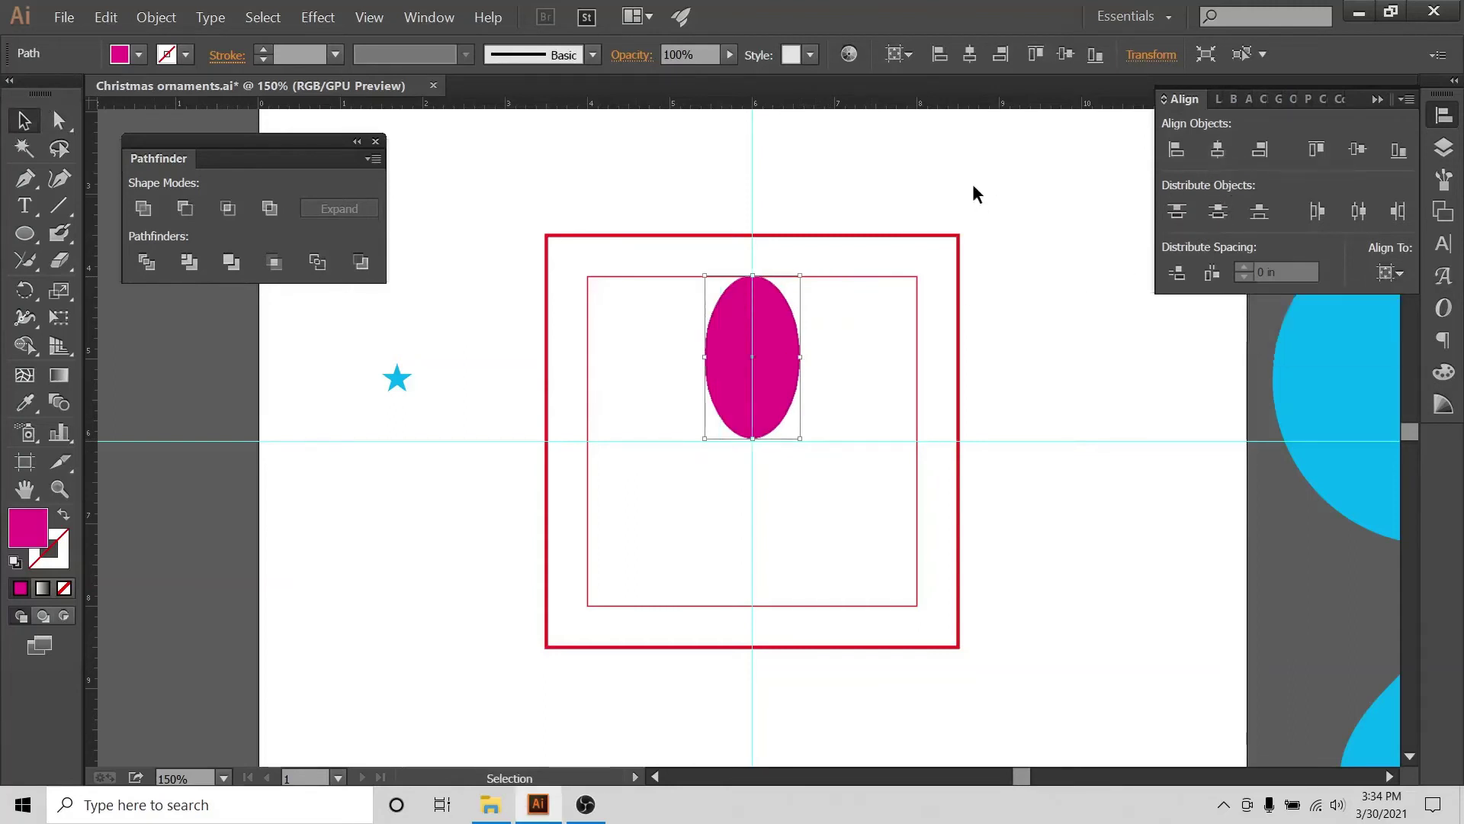
left_click(872, 232)
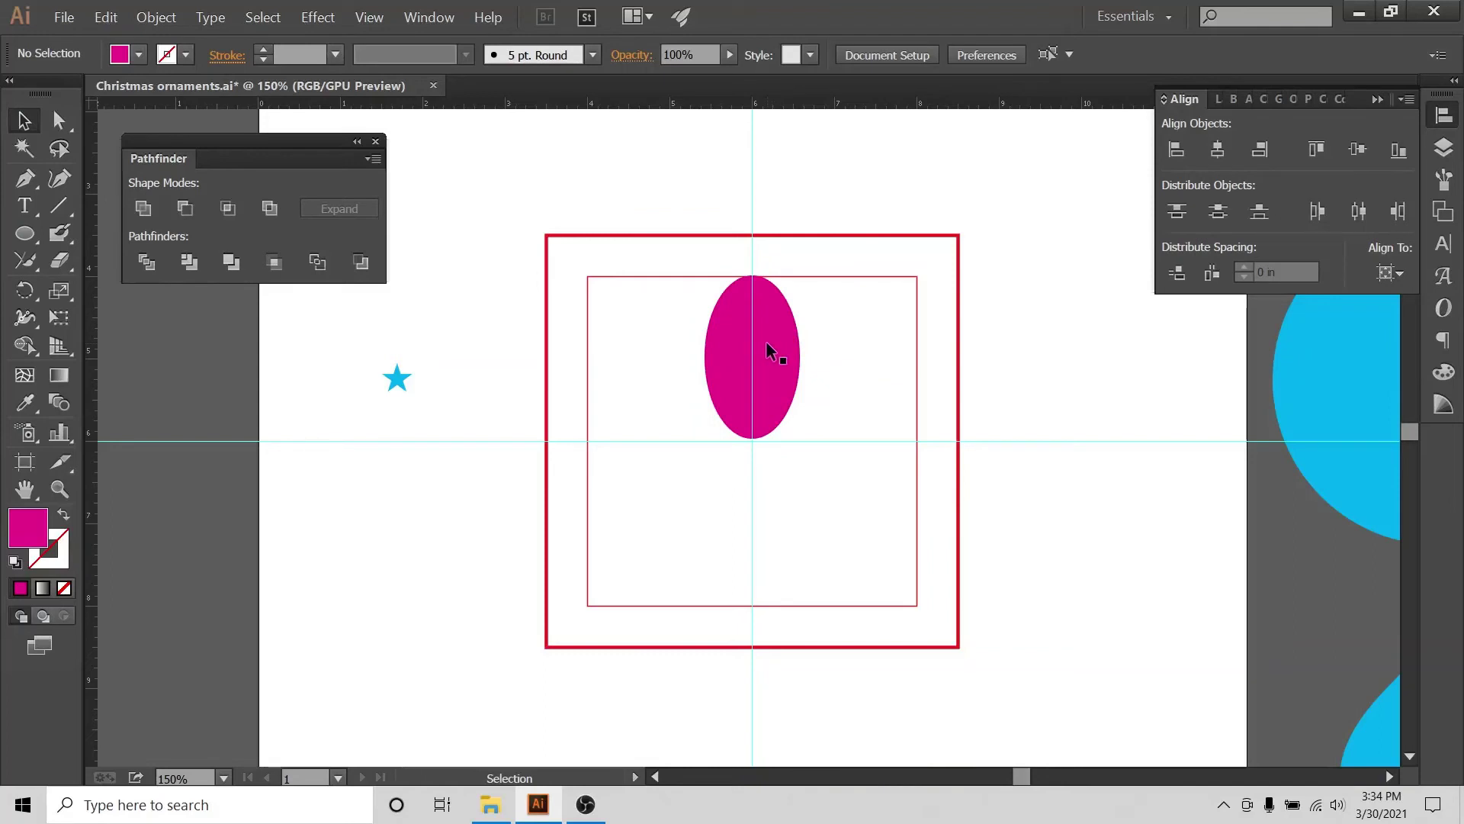
- Place a single Pen anchor point at the intersection of the guides and move the ellipse up clear of it
left_click(25, 178)
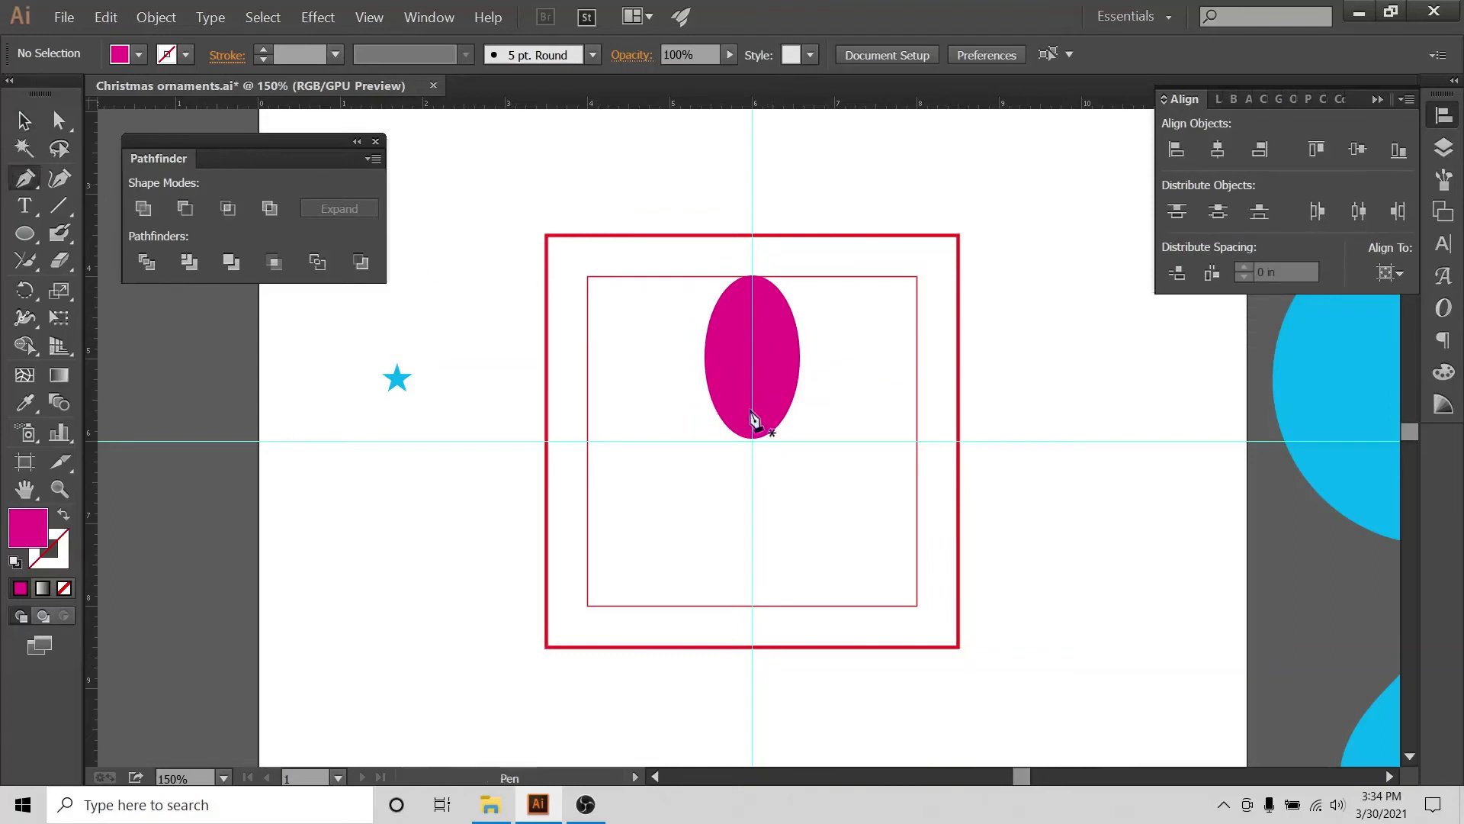
left_click(753, 442)
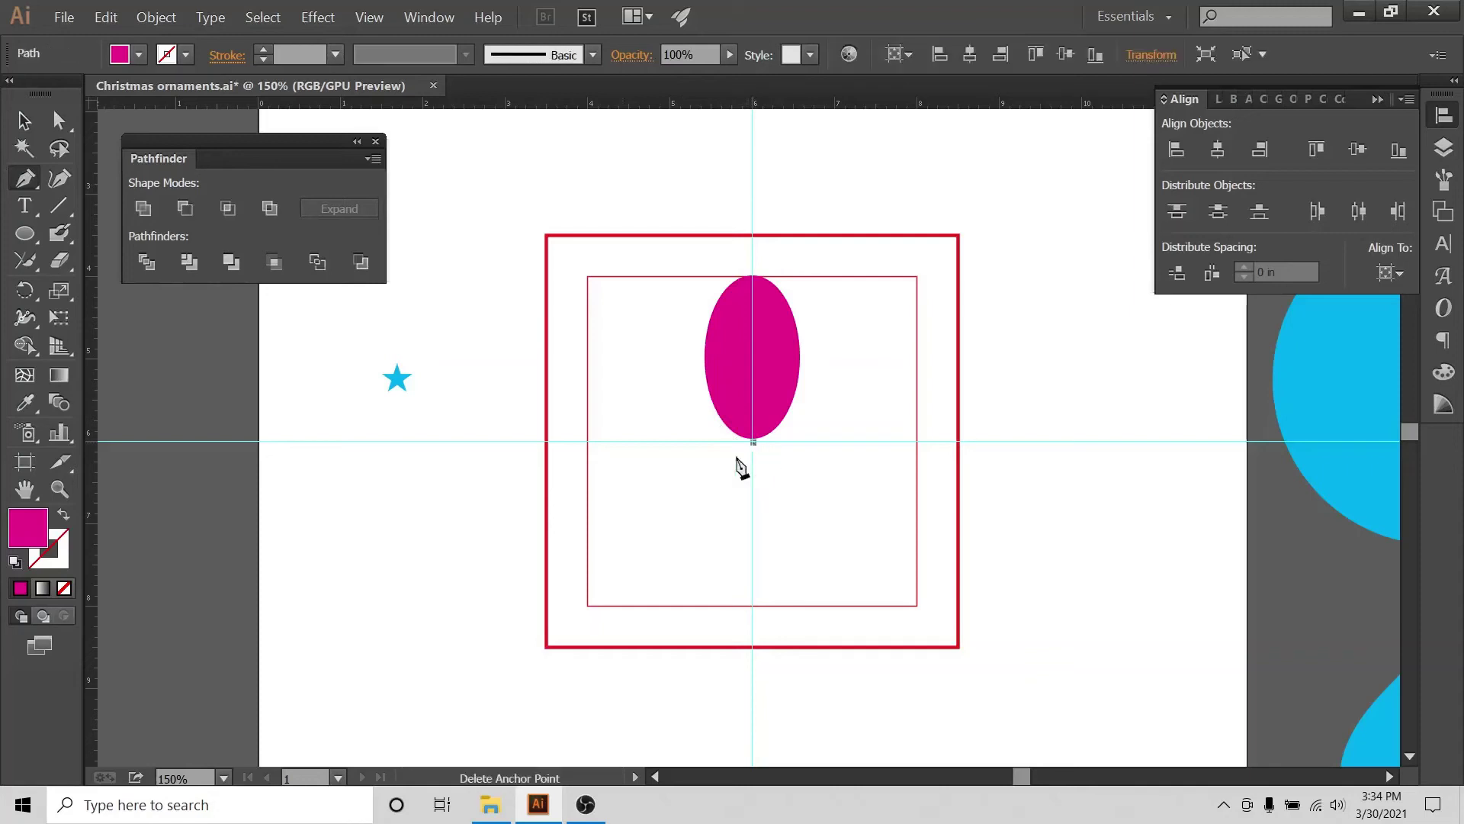
key("v")
left_click(601, 220)
left_click(794, 340)
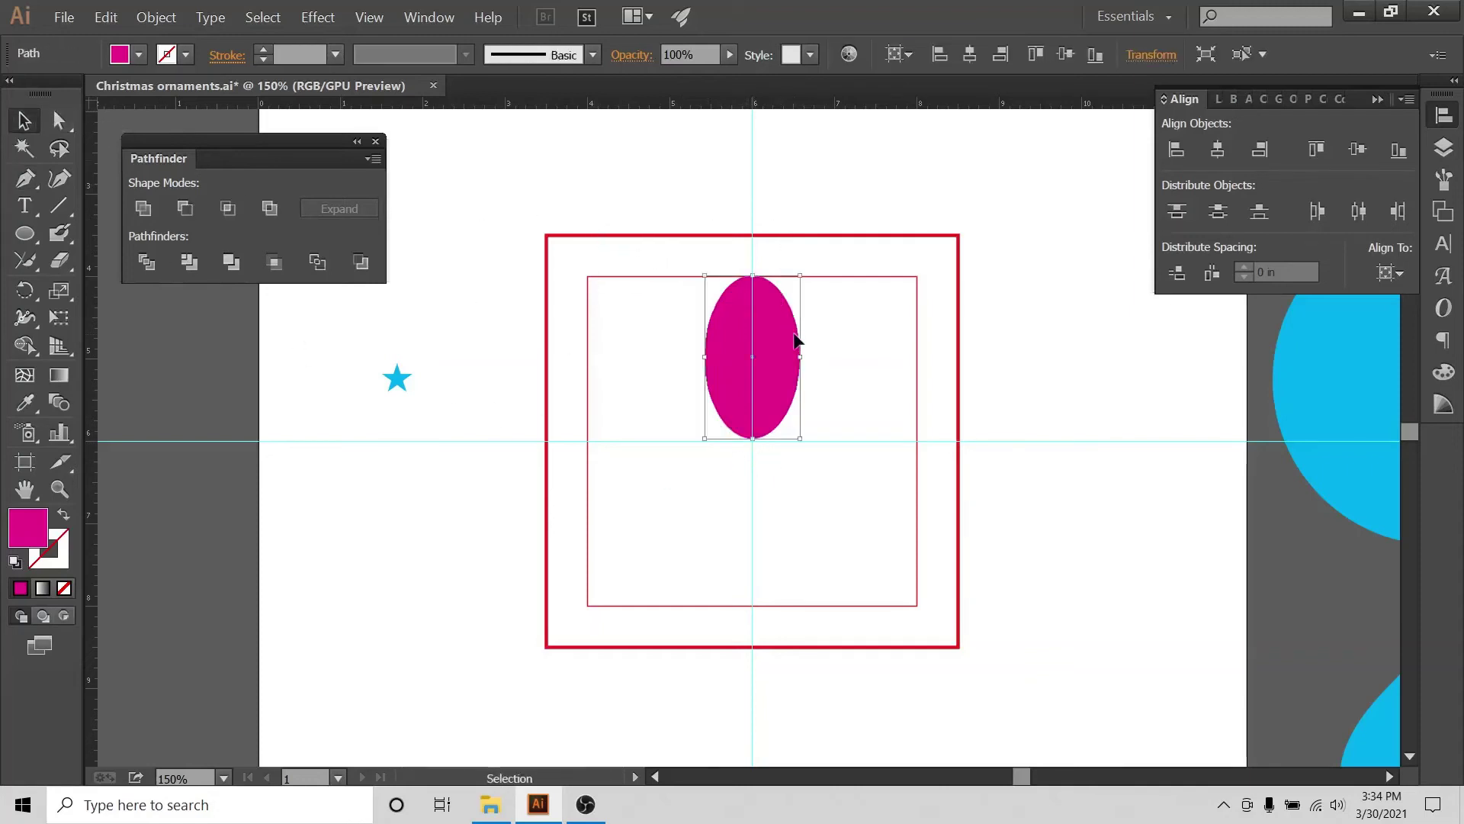
left_click_drag(793, 340, 801, 301)
left_click(750, 457)
left_click(752, 442)
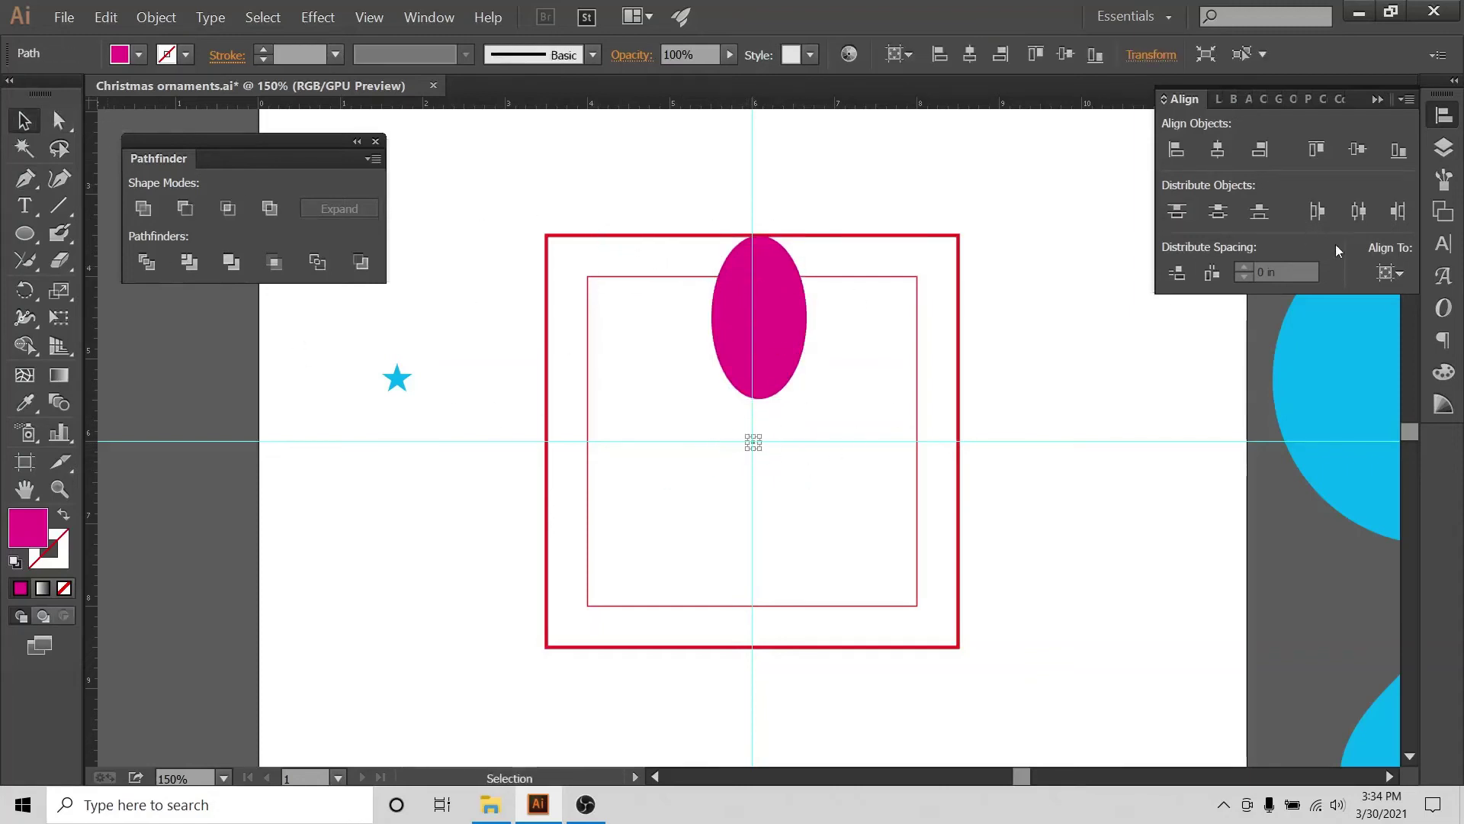
- Center the anchor point horizontally and vertically on the artboard
left_click(1389, 273)
left_click(1241, 169)
left_click(1355, 148)
left_click(1011, 219)
- Move the ellipse back down, centered on the vertical guide just above the anchor point, and group the two
mouse_move(773, 272)
left_mouse_down()
mouse_move(753, 306)
mouse_move(767, 298)
left_mouse_up()
left_click(866, 263)
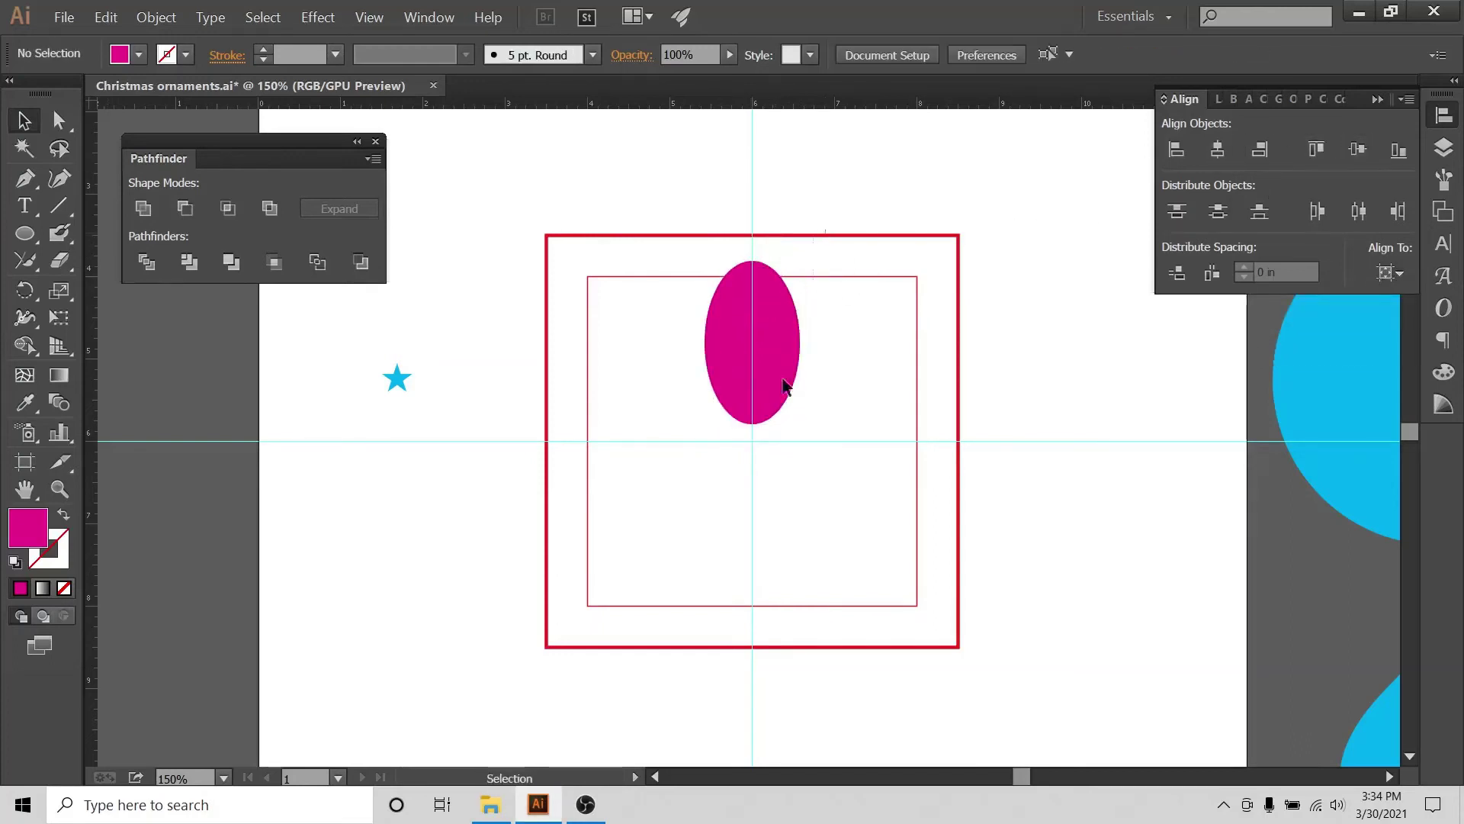
left_click(784, 390)
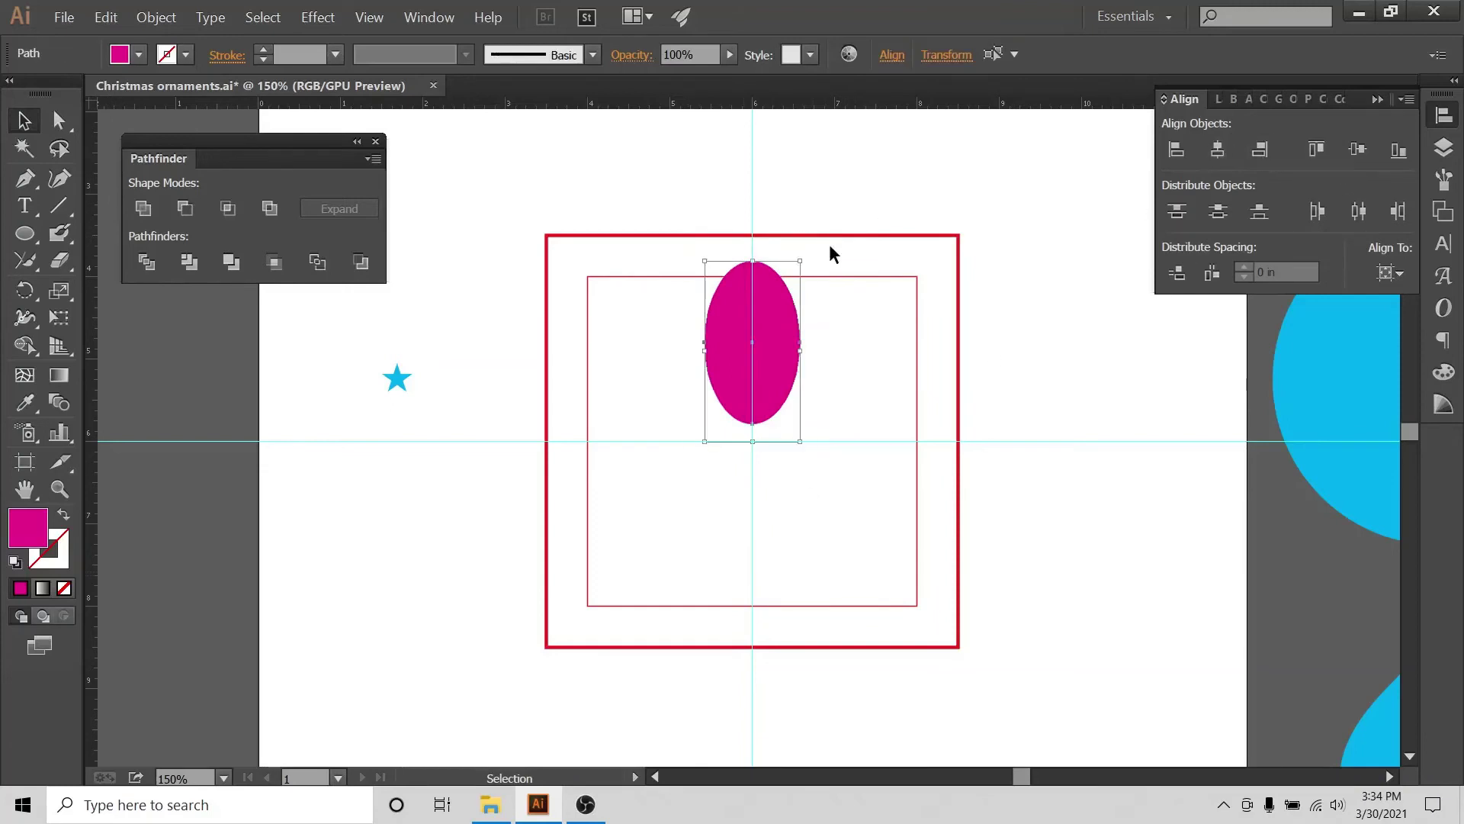
right_click(798, 315)
left_click(842, 391)
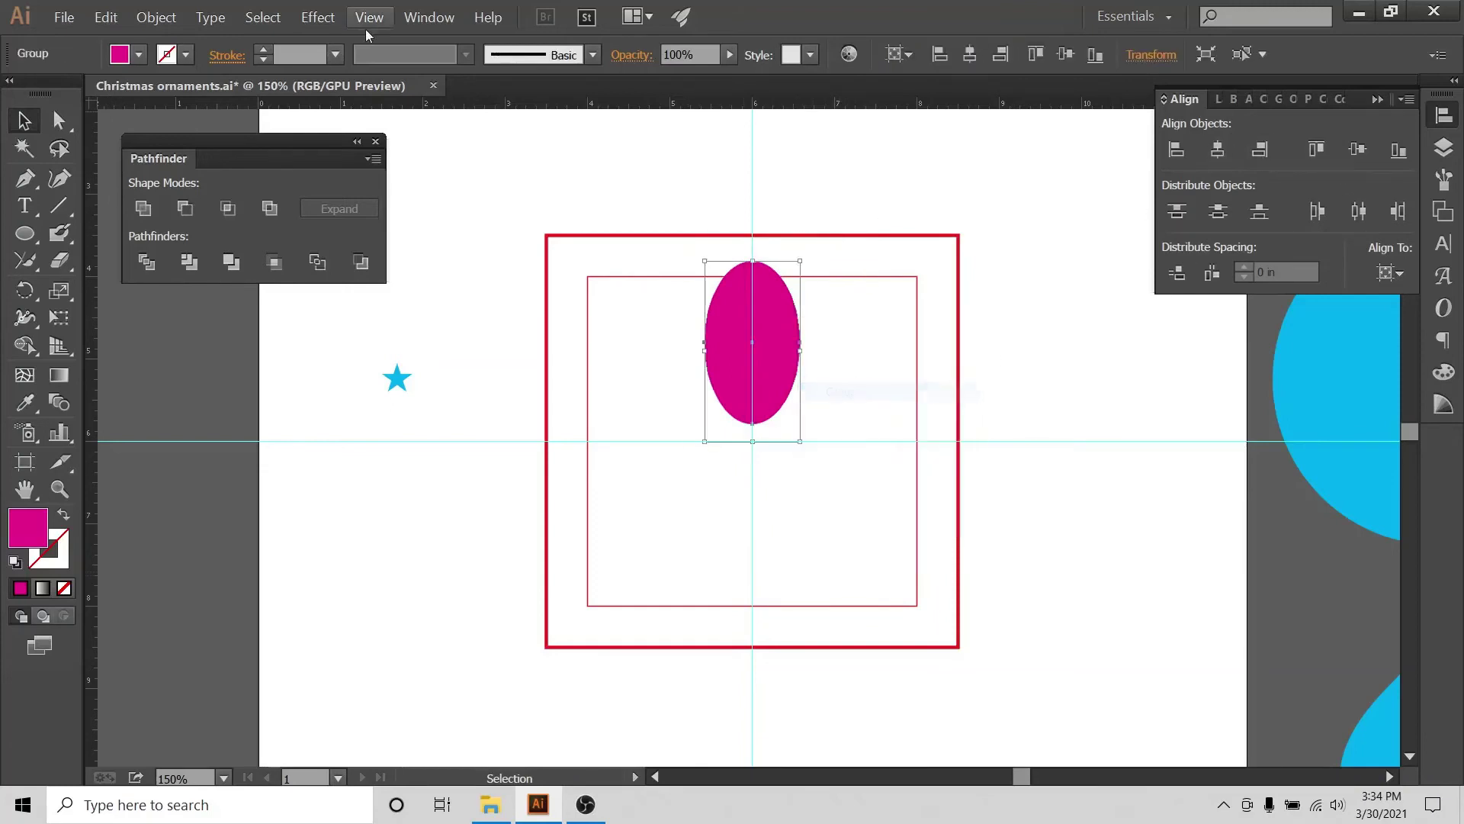
- Apply a Transform effect to the group with 10 copies rotated by 360/10 degrees around its bottom-center point
left_click(318, 17)
mouse_move(396, 186)
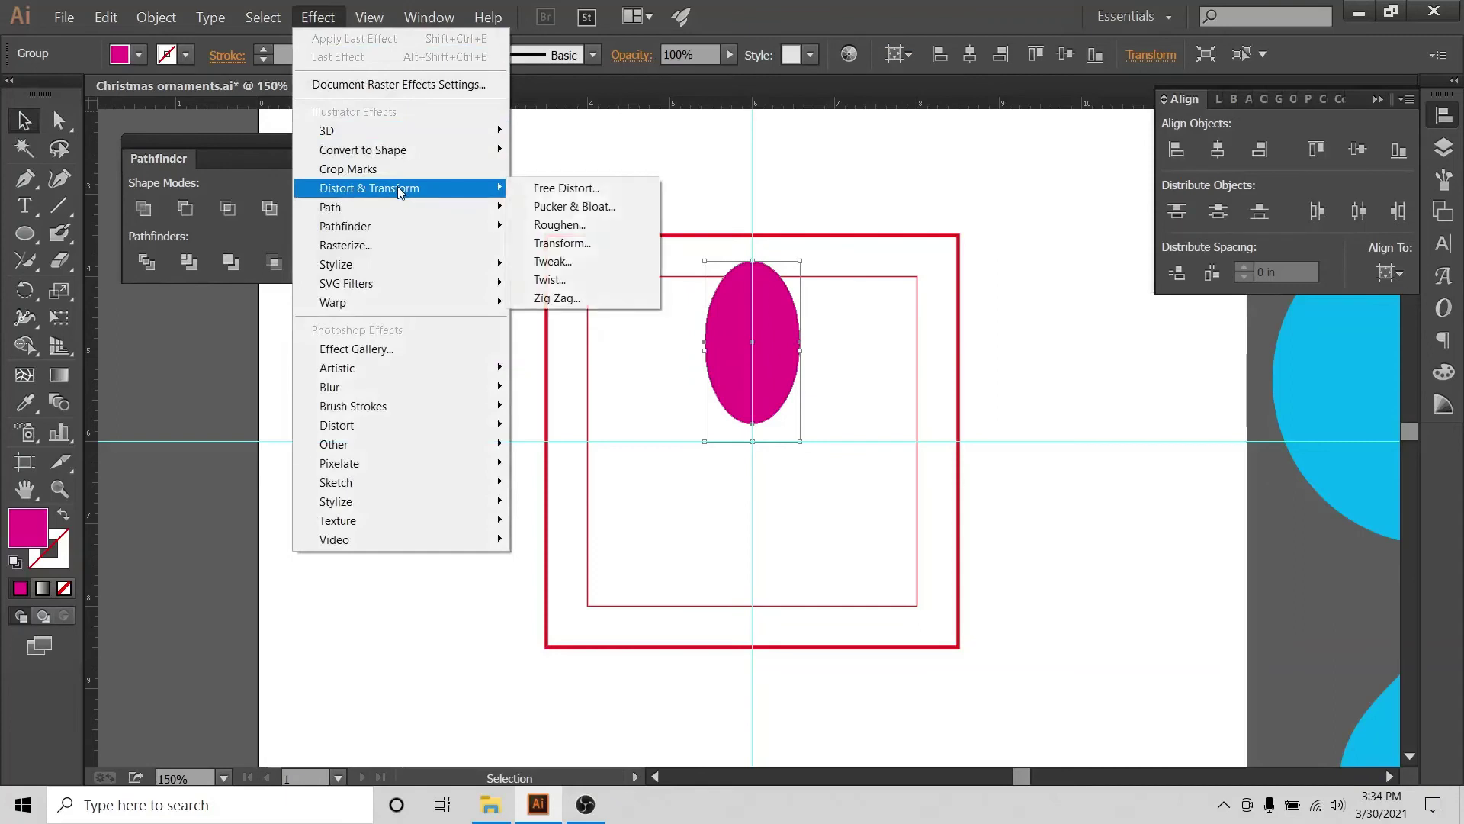
left_click(585, 243)
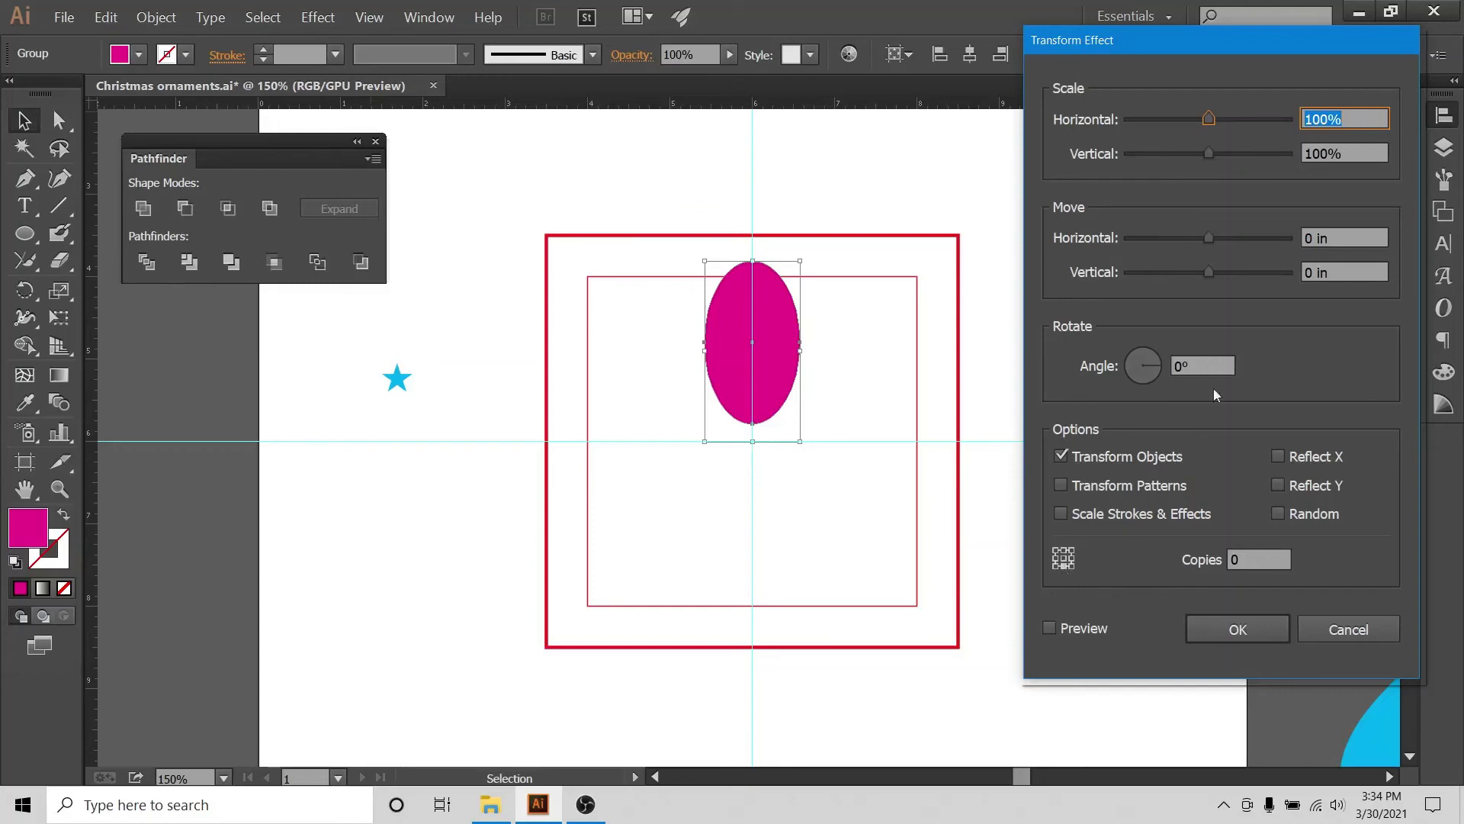
left_click(1250, 557)
type("10")
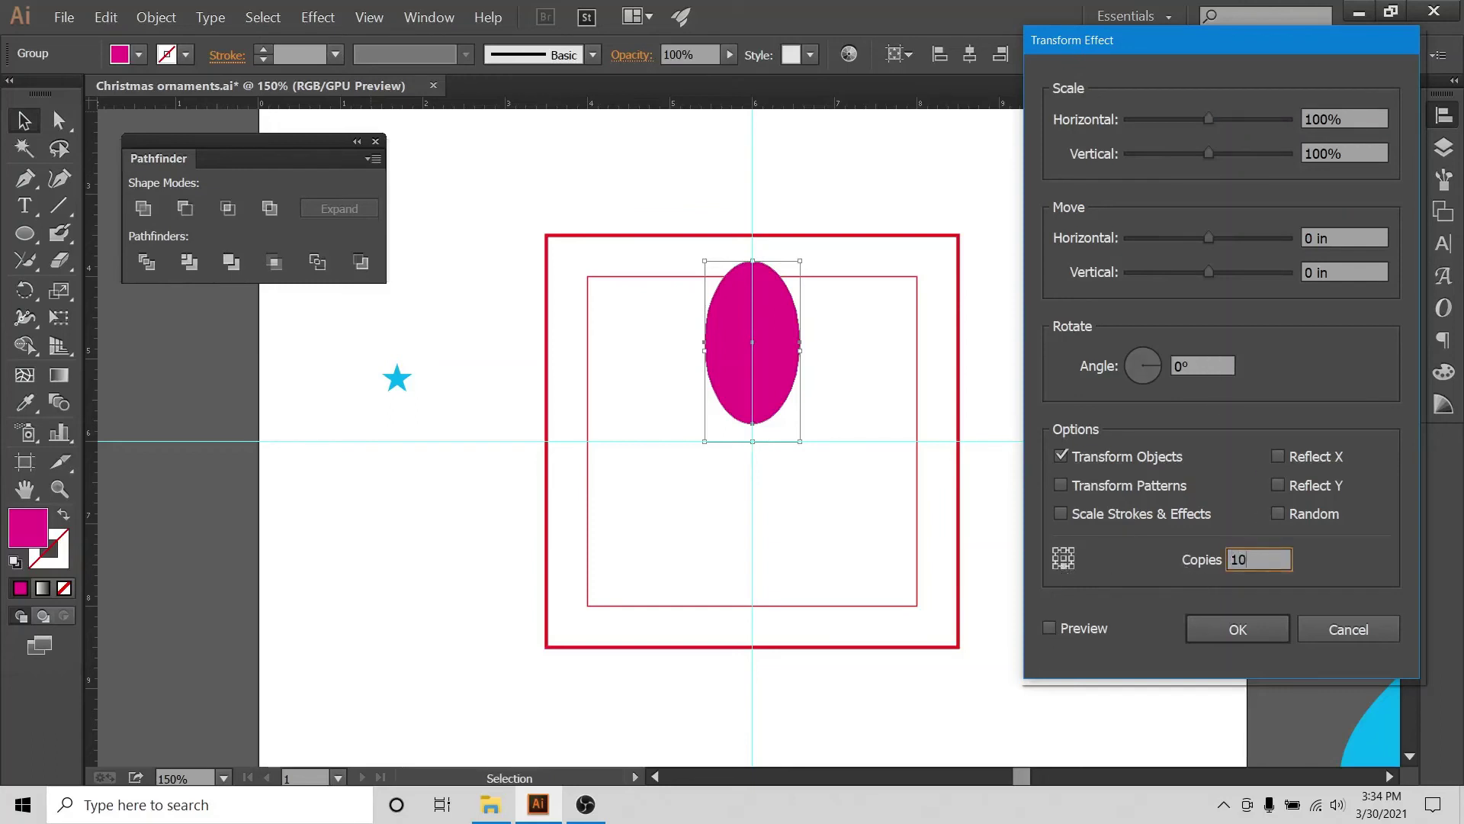
left_click(1201, 366)
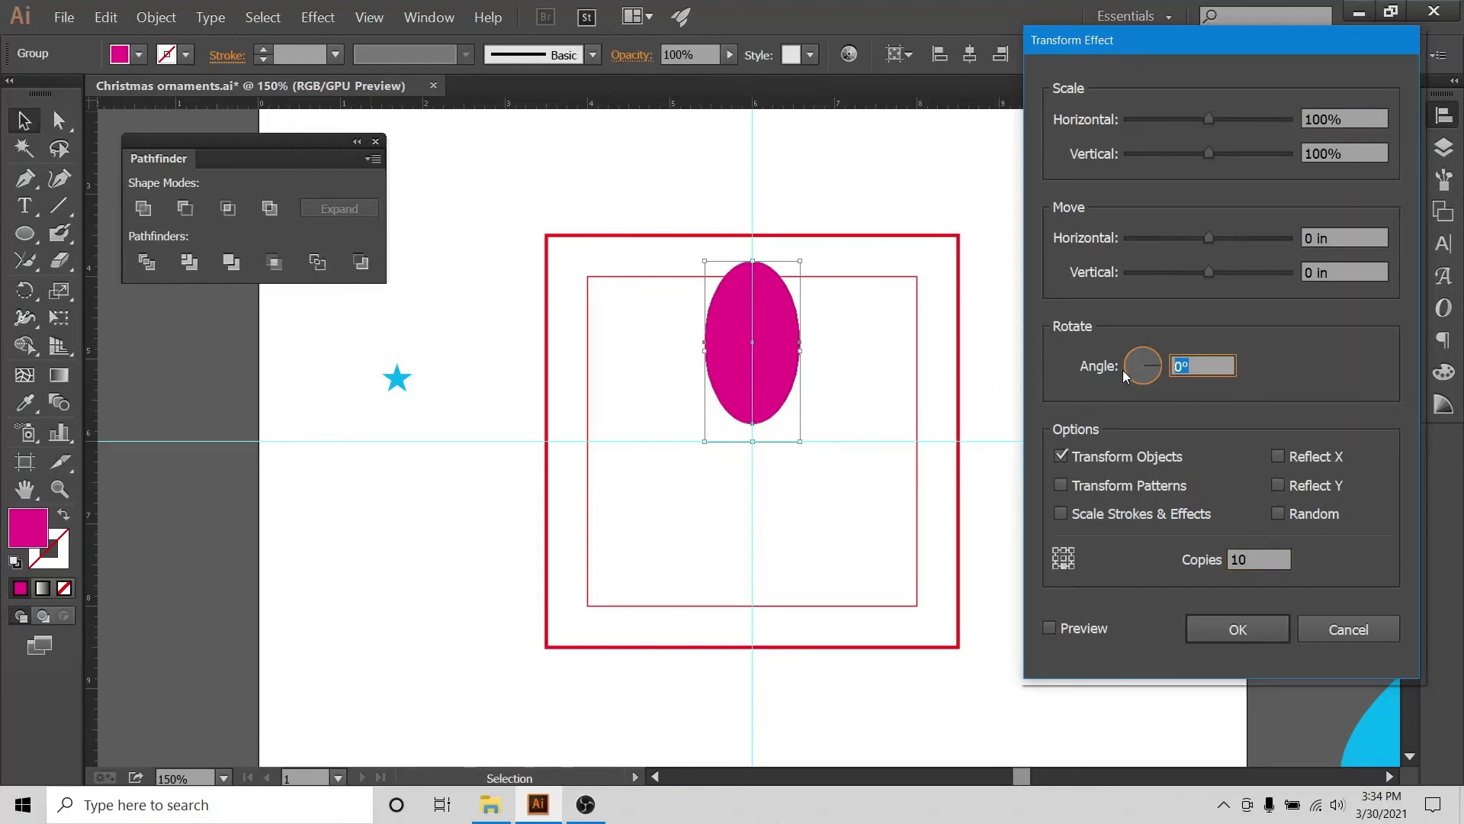
type("360/10")
left_click(1049, 626)
left_click(1231, 636)
left_click(1051, 195)
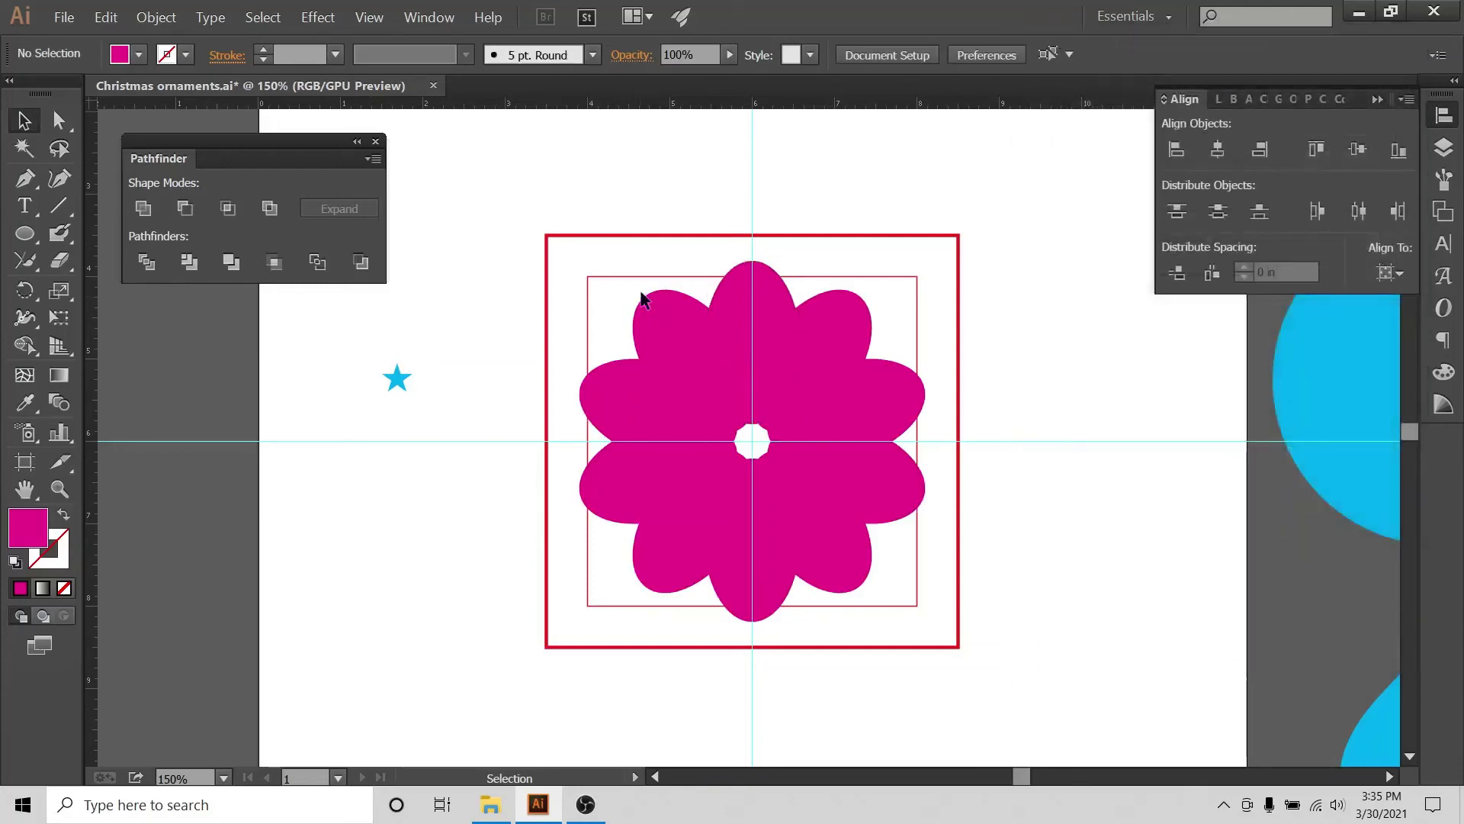
- Expand the appearance of the rotated ellipse group and unite the petals into one flower shape
left_click_drag(641, 299, 929, 663)
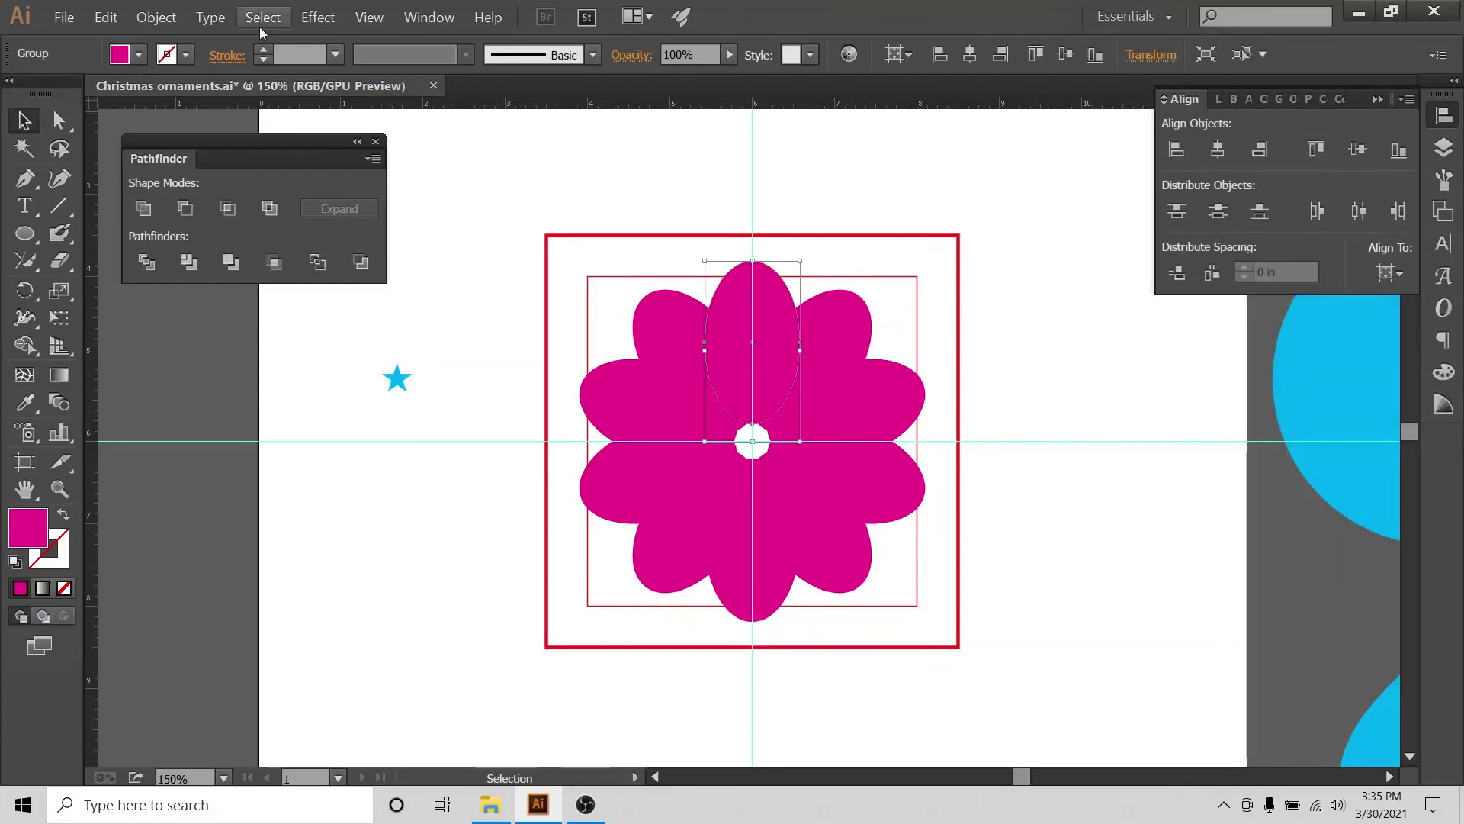
left_click(156, 17)
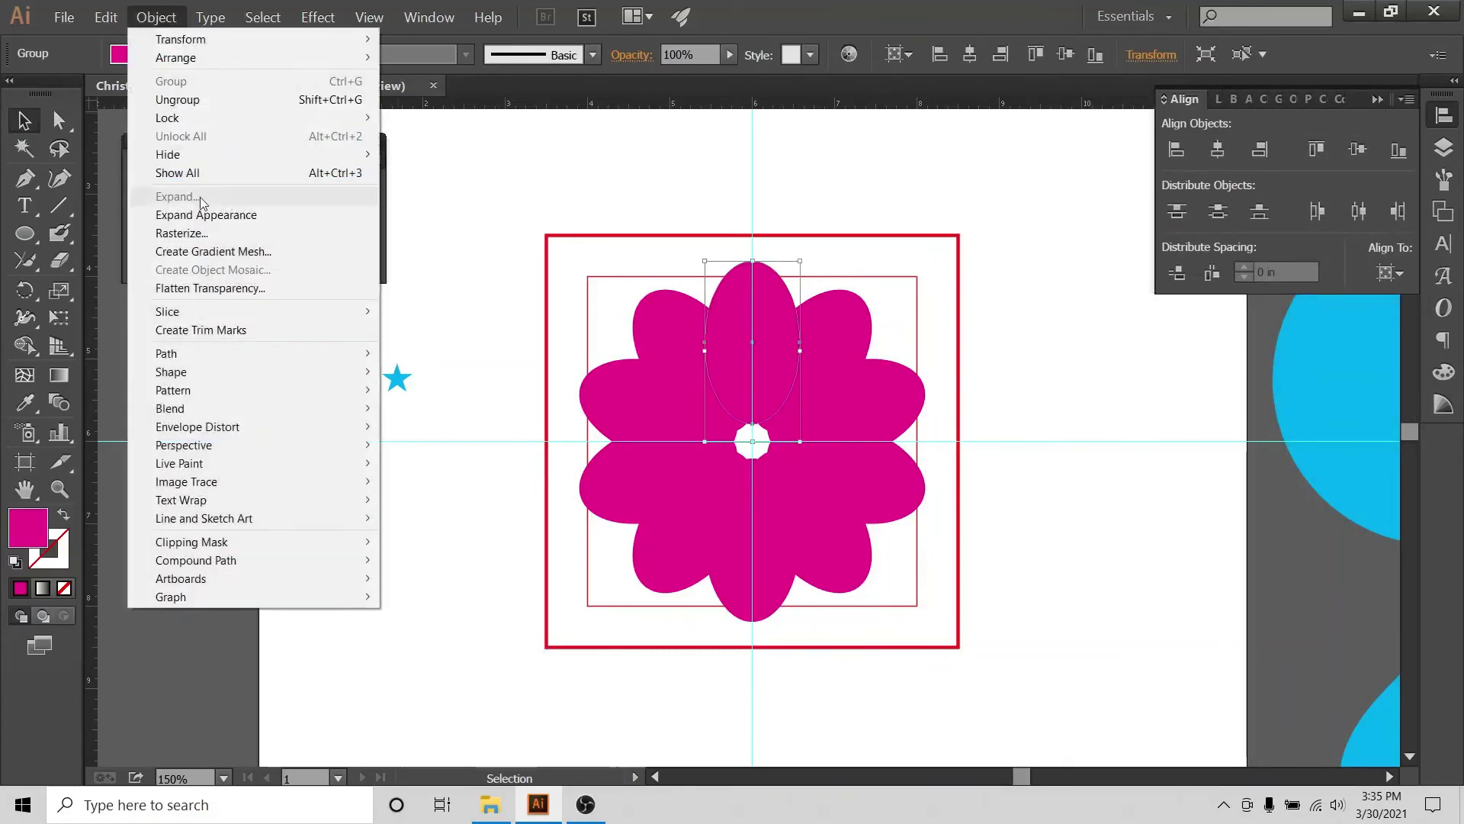
left_click(191, 214)
left_click_drag(683, 221, 876, 584)
left_click(156, 17)
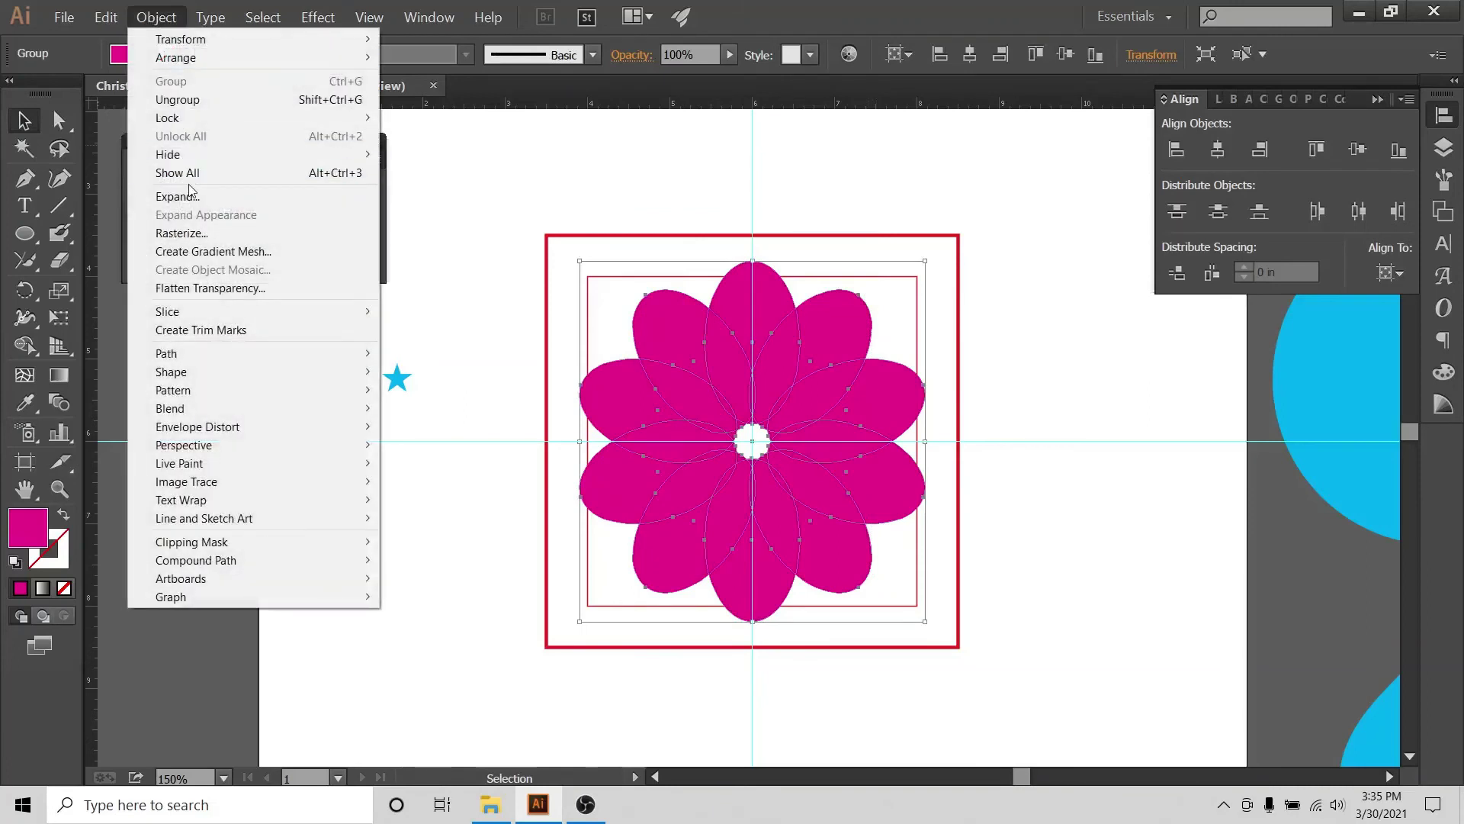
left_click(183, 196)
left_click(144, 208)
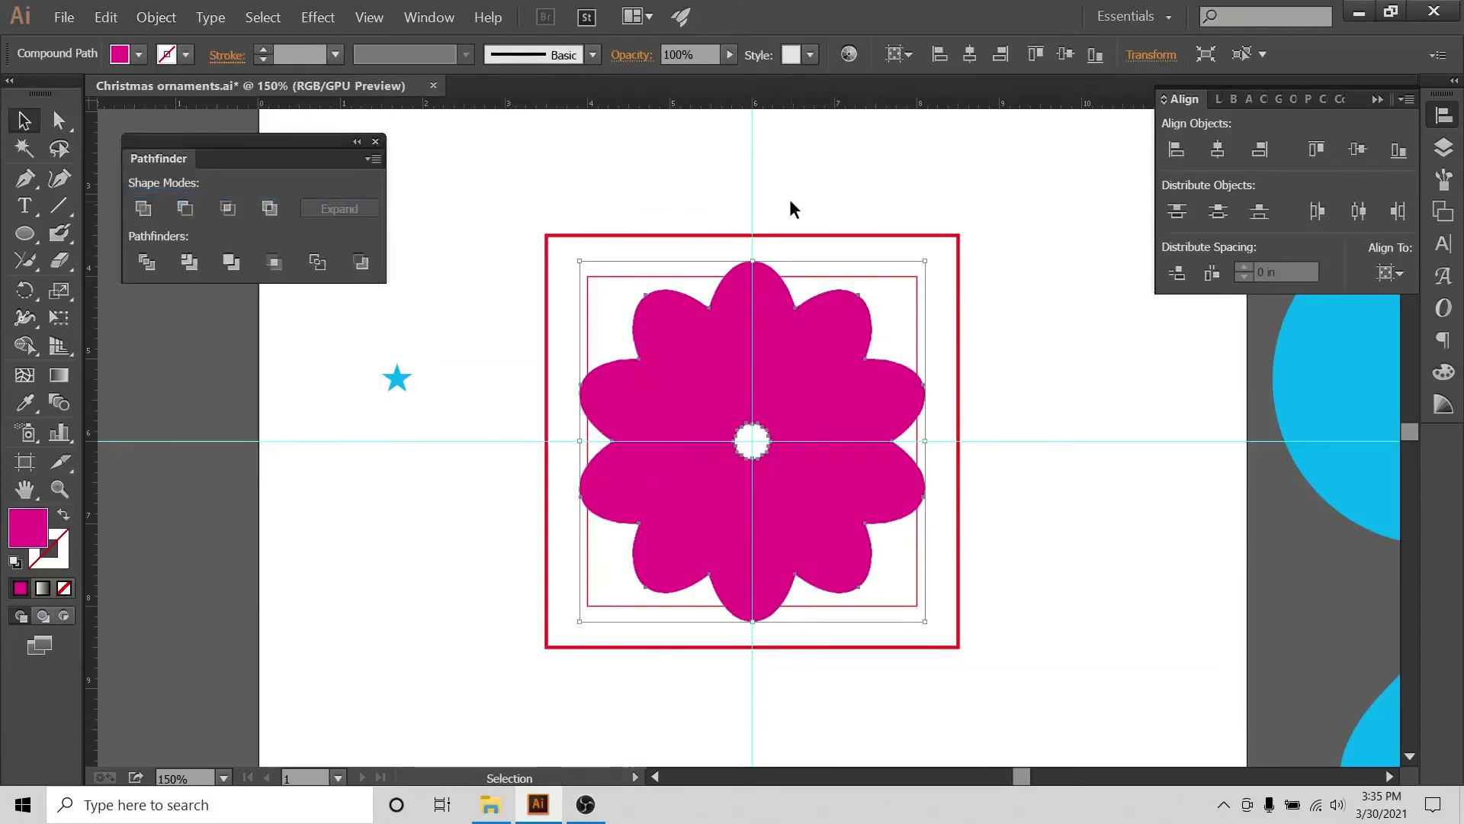
left_click(789, 198)
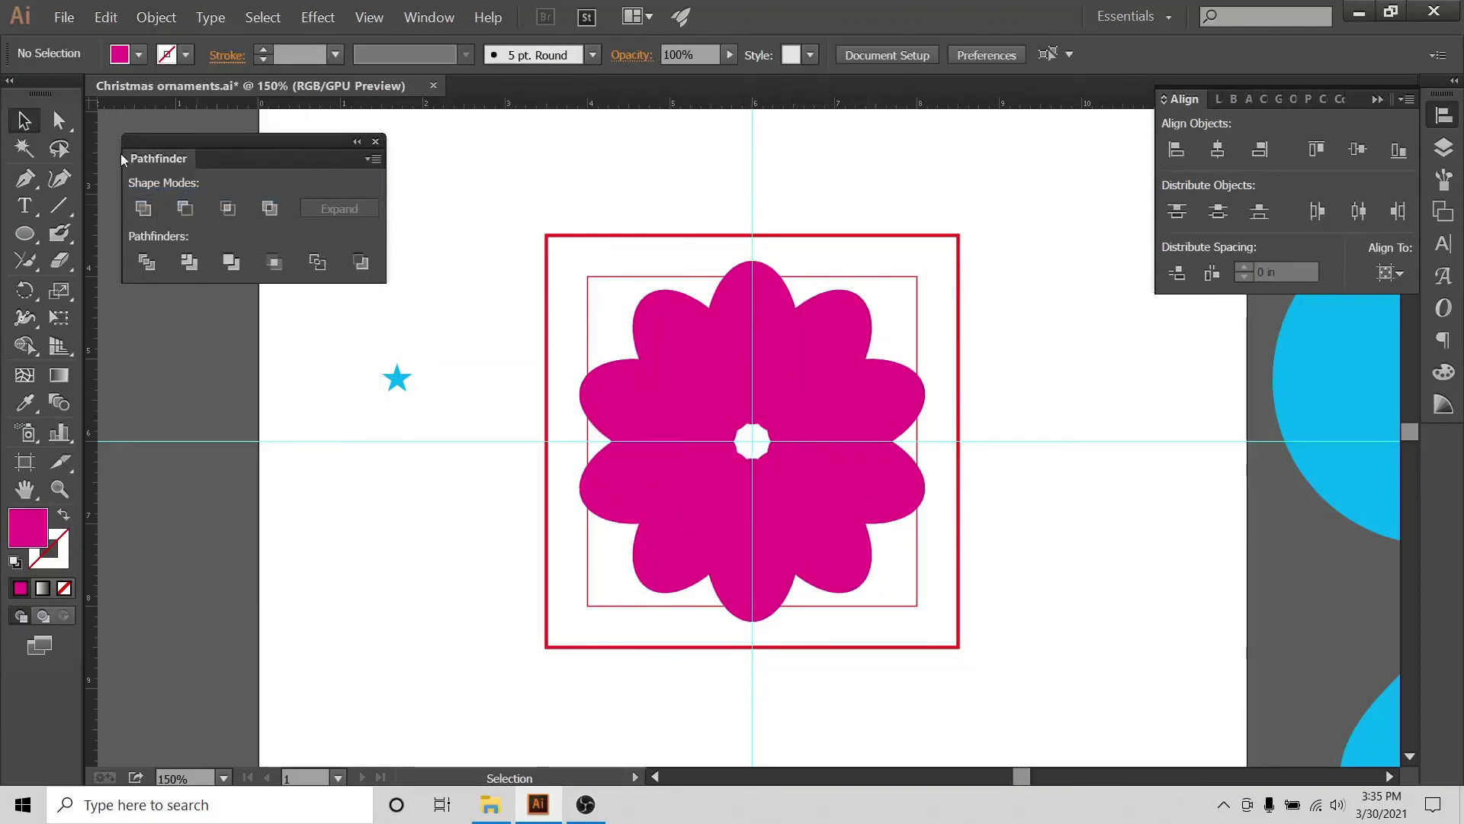
- Fill the small hole in the flower's center with the Blob Brush in the same magenta
left_click(59, 233)
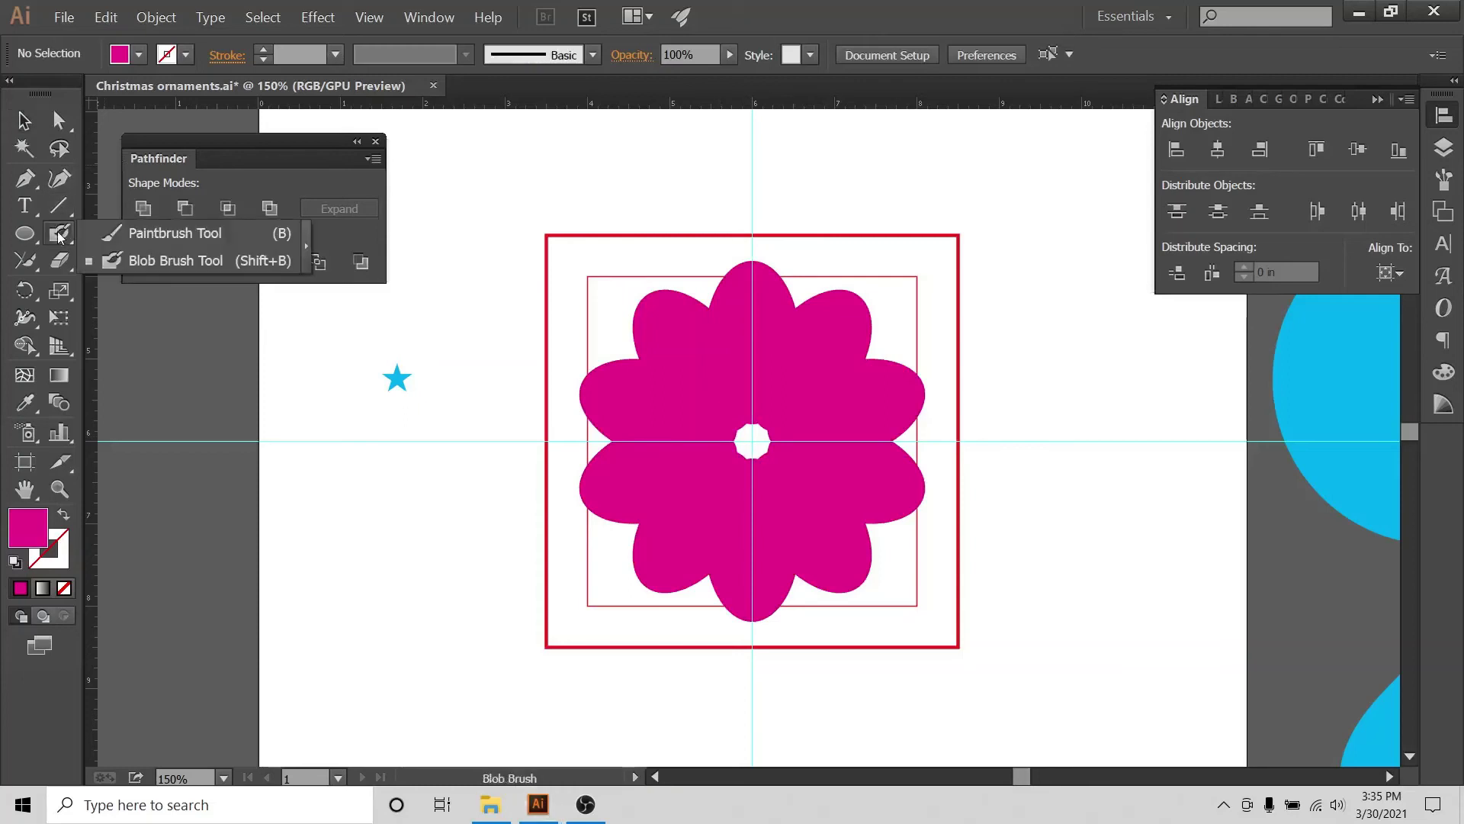
left_click(181, 262)
mouse_move(766, 440)
left_mouse_down()
mouse_move(737, 441)
mouse_move(751, 435)
left_mouse_up()
key("shift+x")
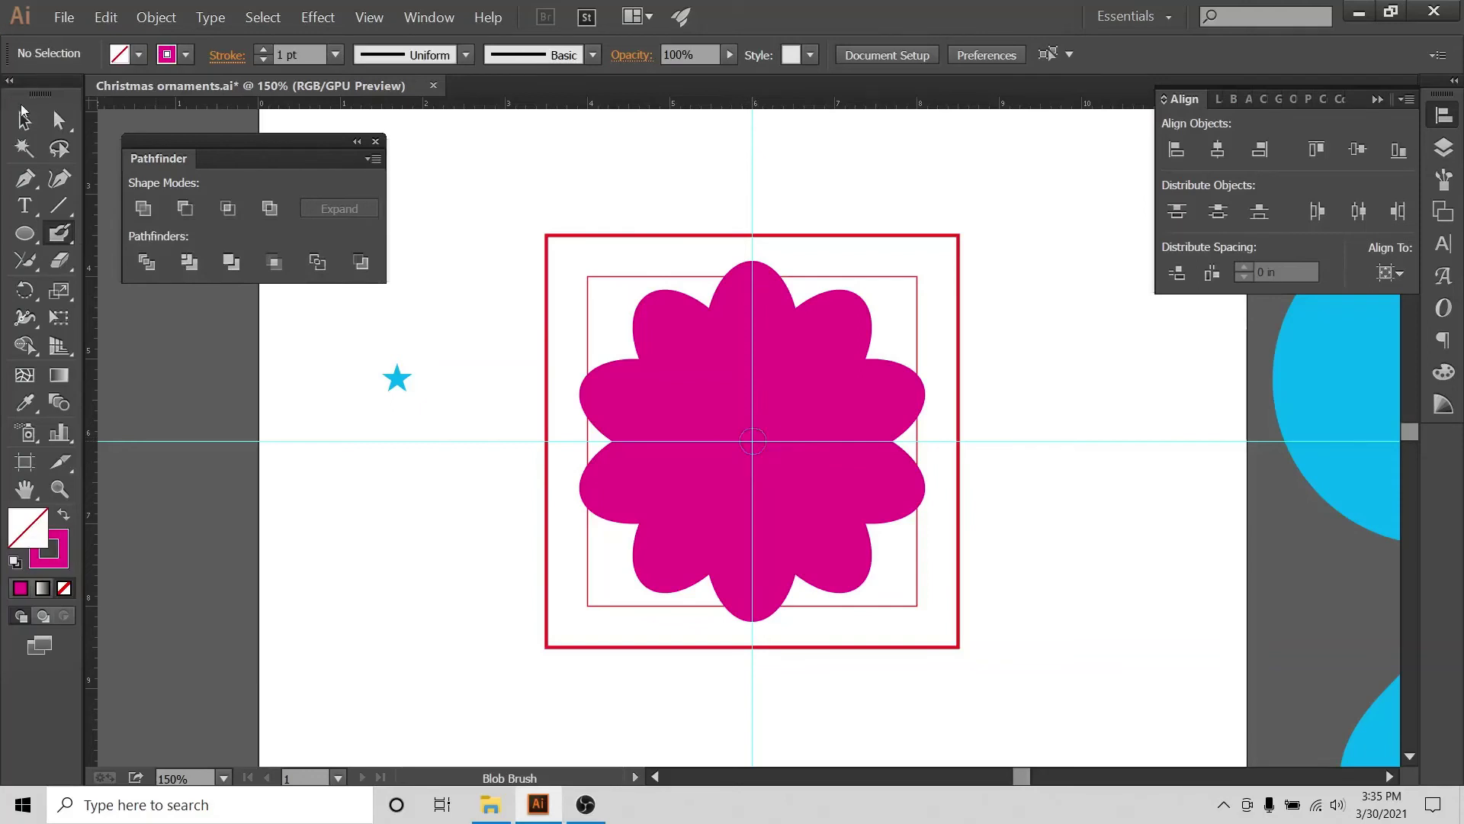
key("v")
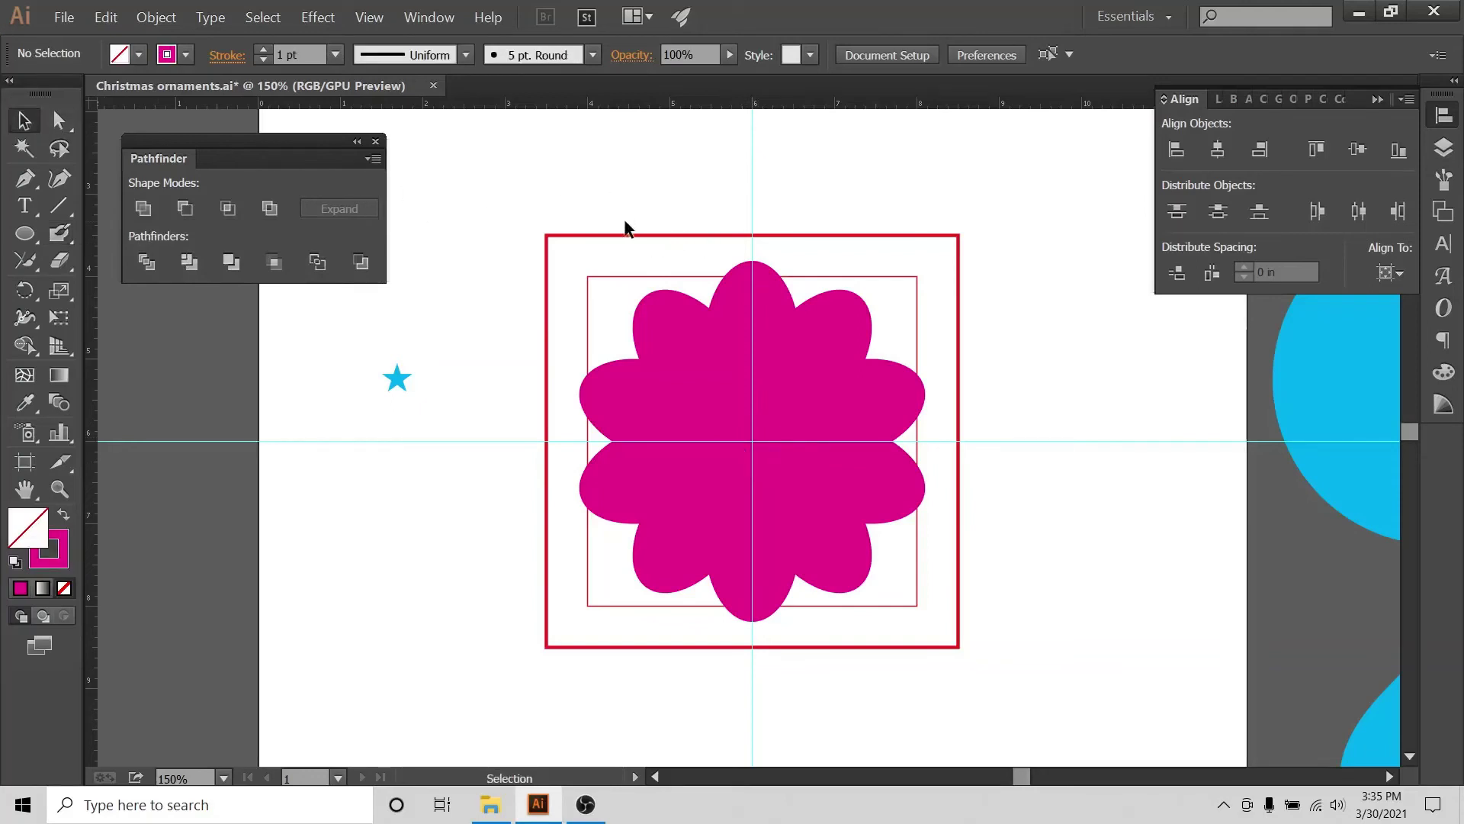
- Scale the flower down proportionally about its center to roughly fit the inner guide box
left_click(861, 305)
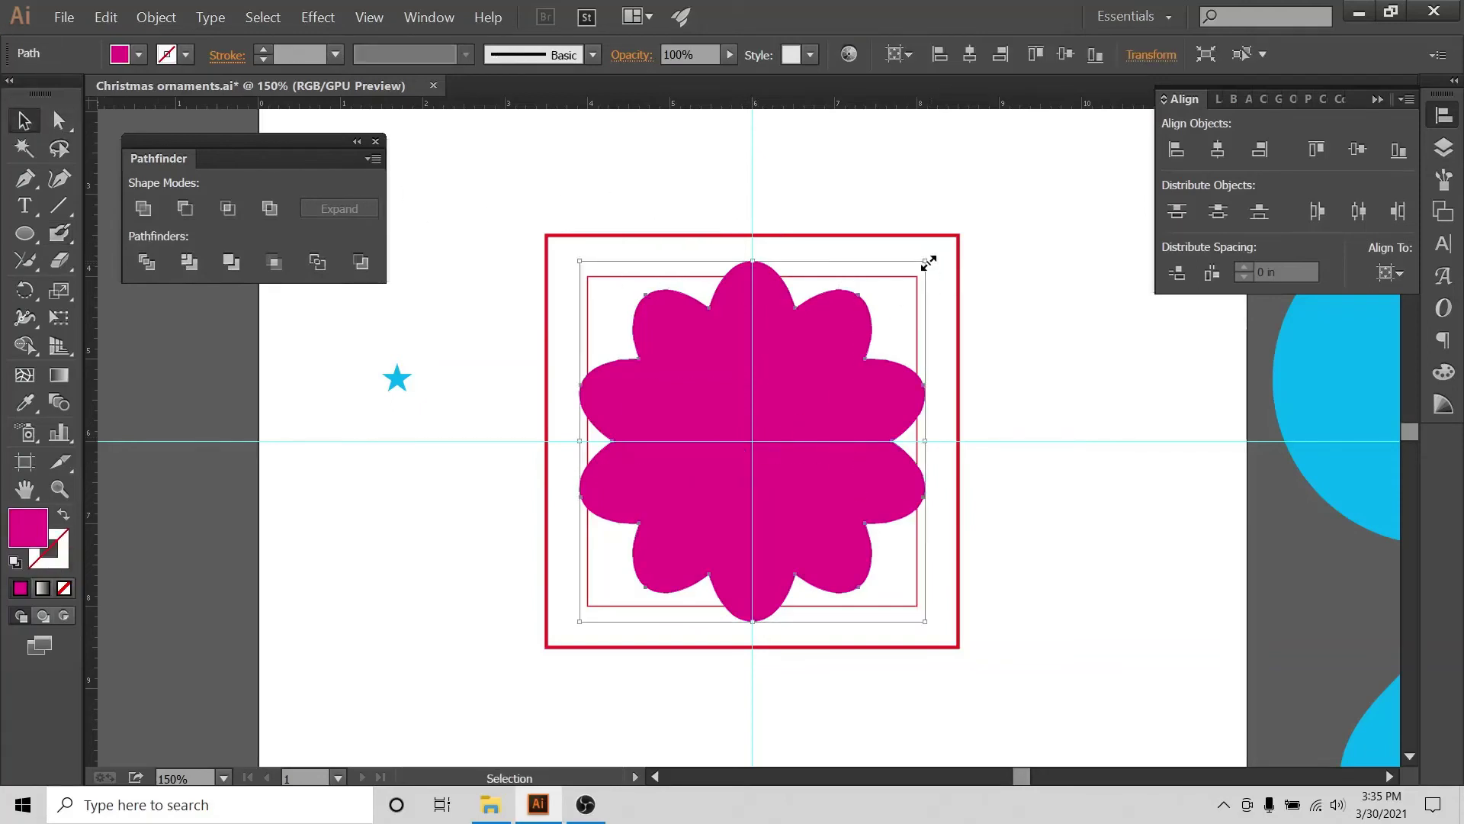
left_click_drag(928, 262, 920, 273)
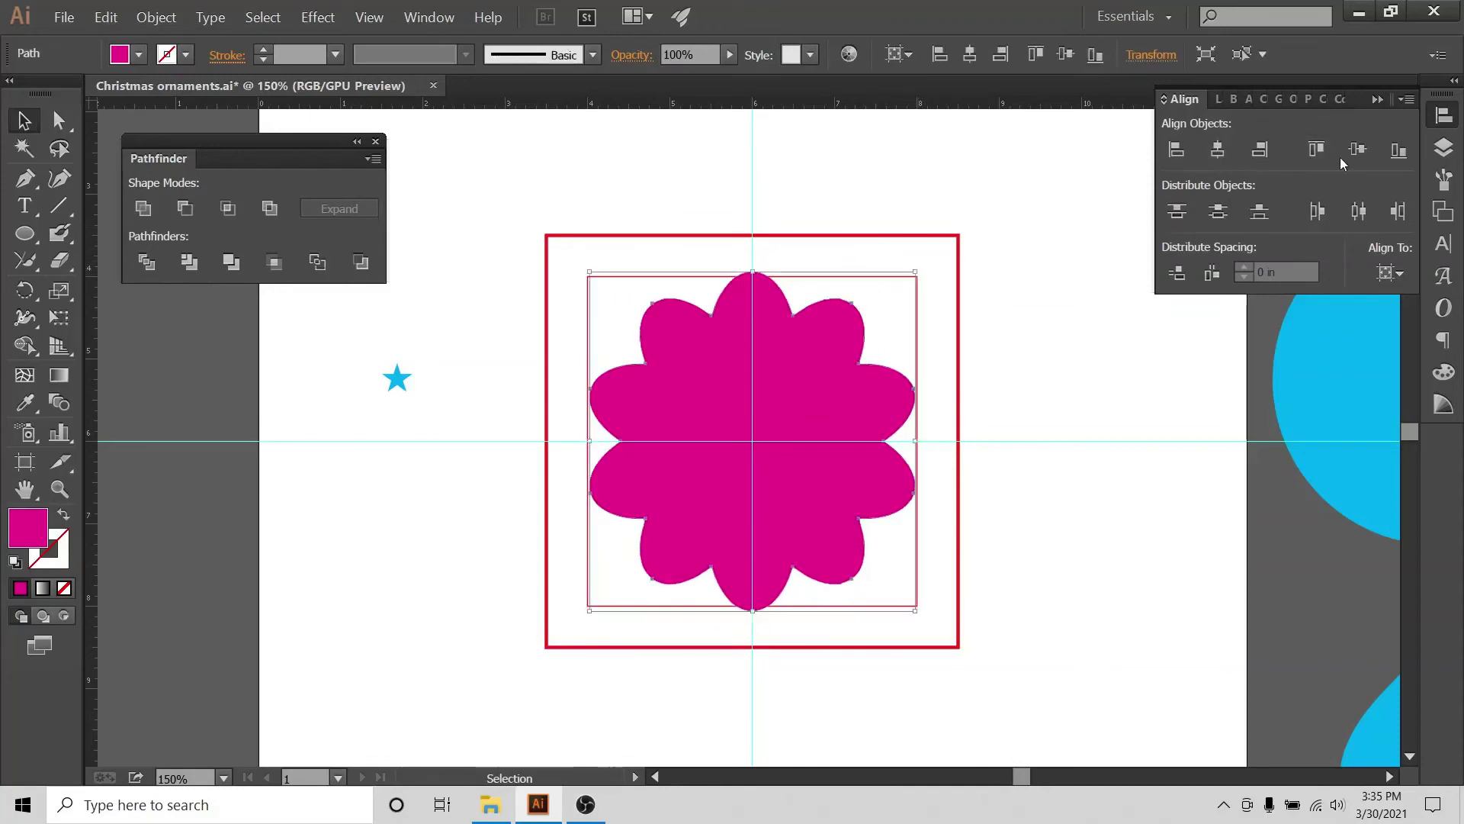
left_click(915, 203)
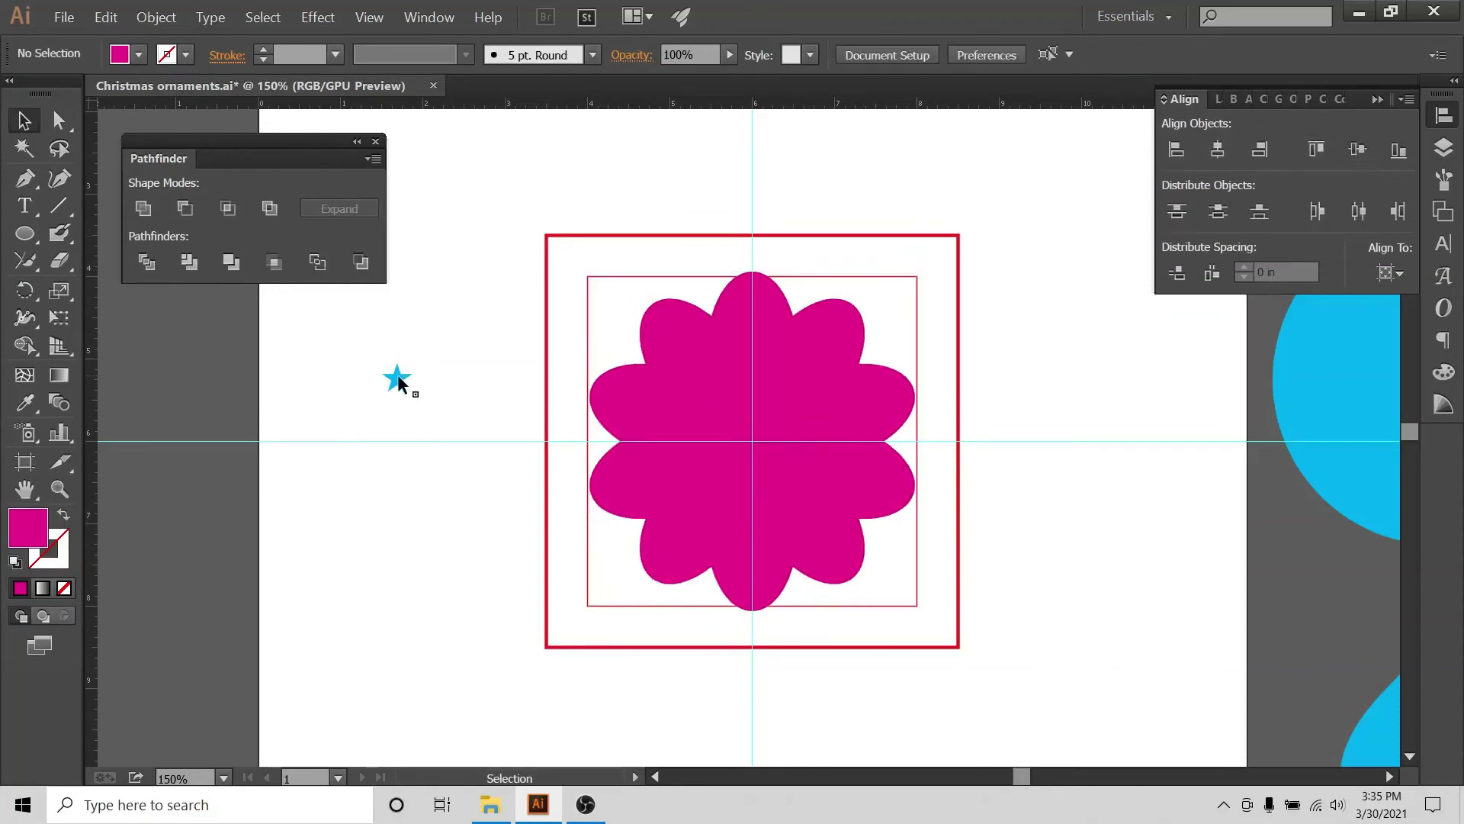
- Place a copy of the blue star on the flower's top petal and center it horizontally with the flower
left_click_drag(398, 379, 752, 307)
left_click(812, 320, "shift")
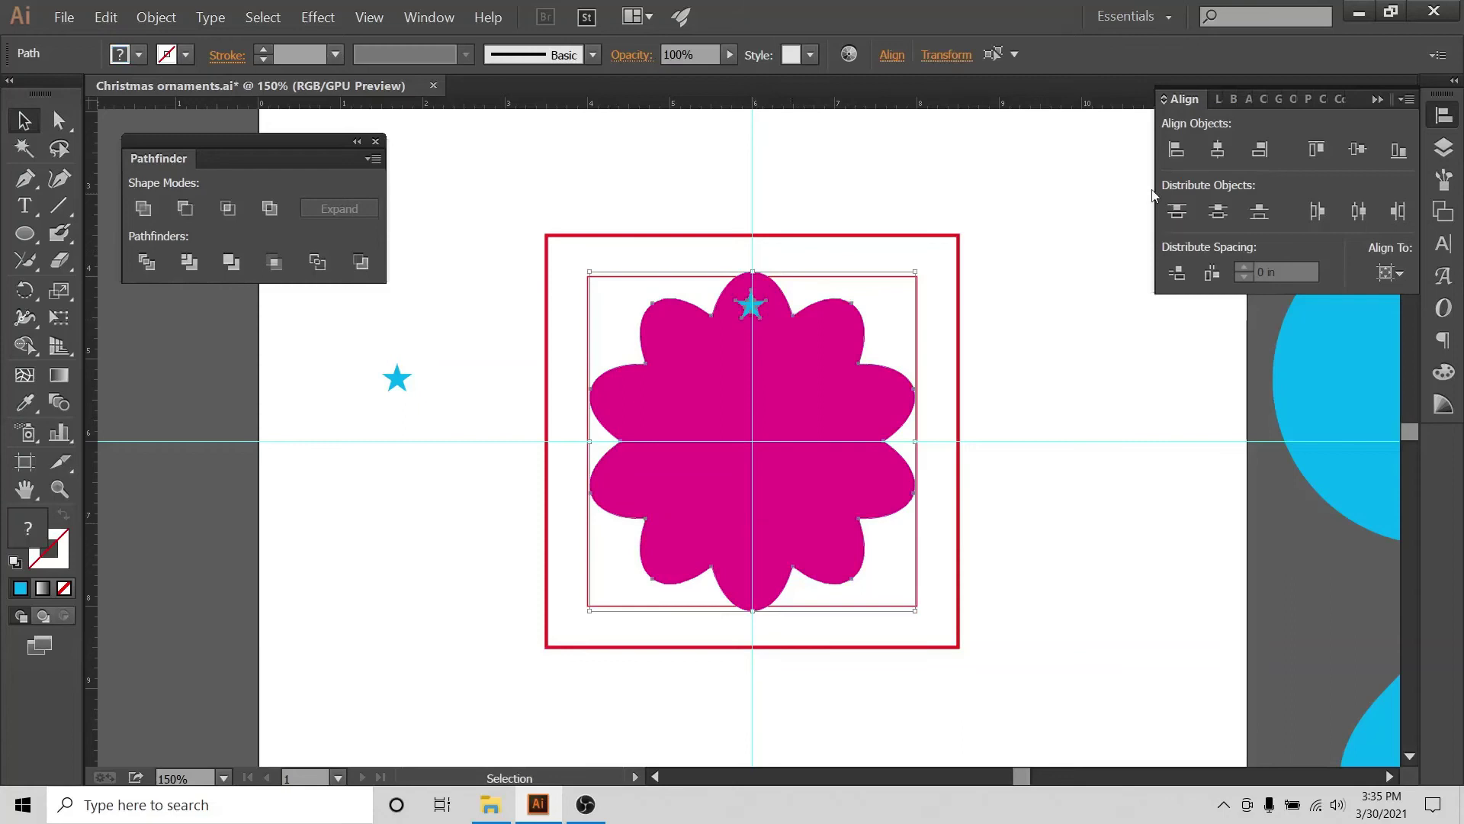
left_click(1215, 151)
left_click(814, 242)
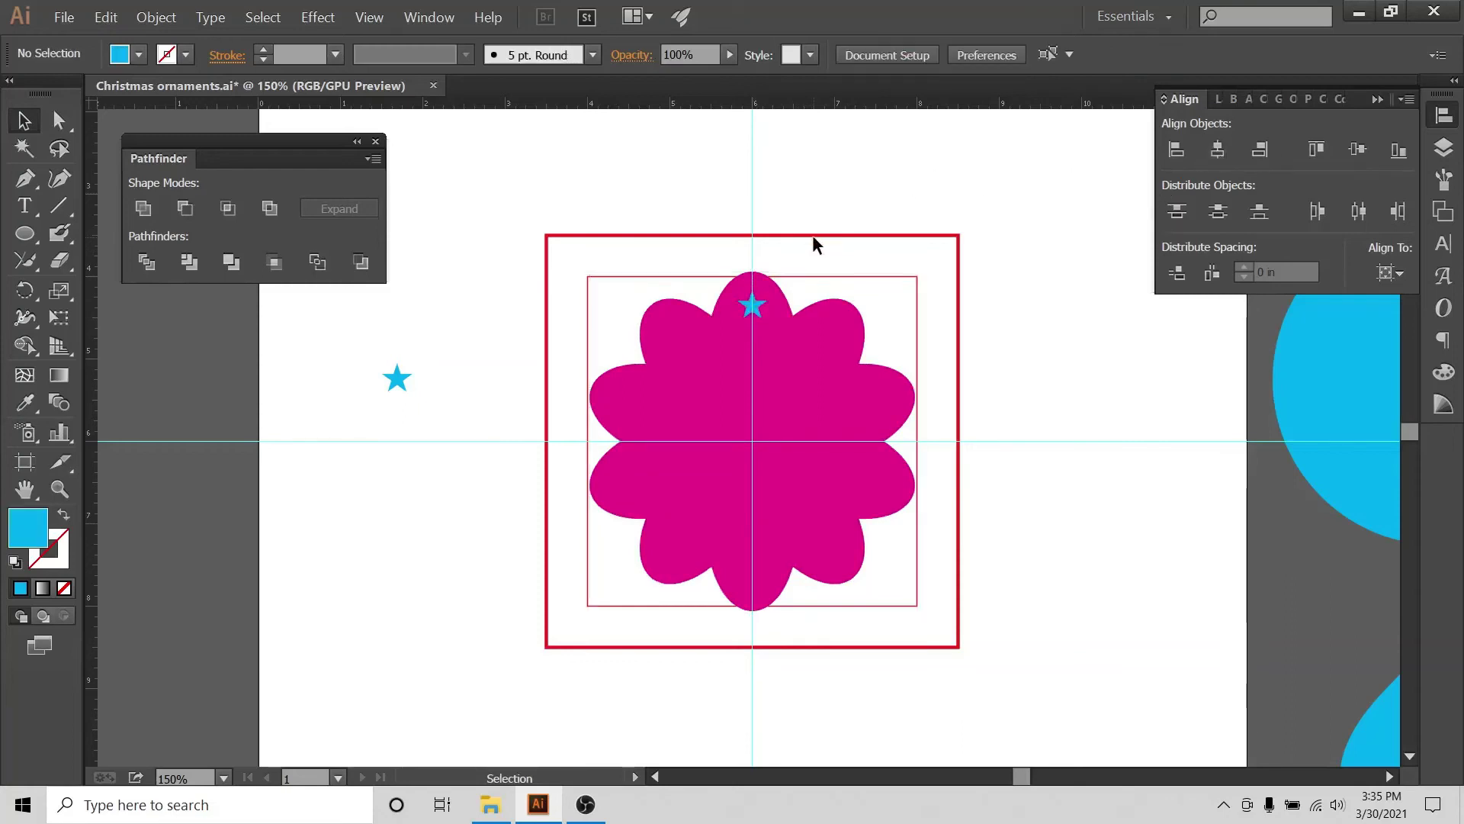
- Subtract the star from the flower with Minus Front to cut the hanging hole
left_click_drag(811, 219, 664, 448)
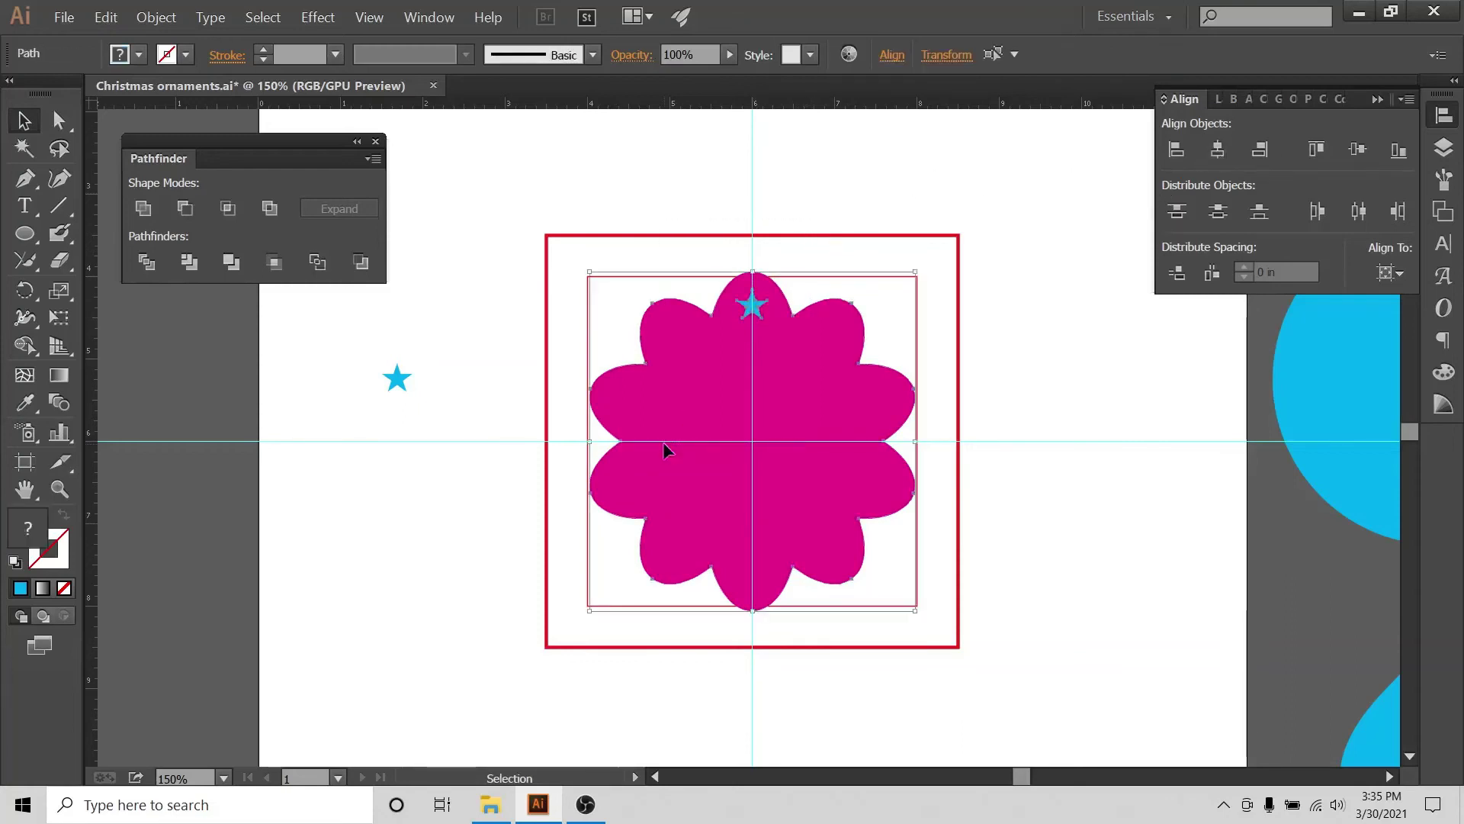
left_click(187, 211)
left_click(638, 206)
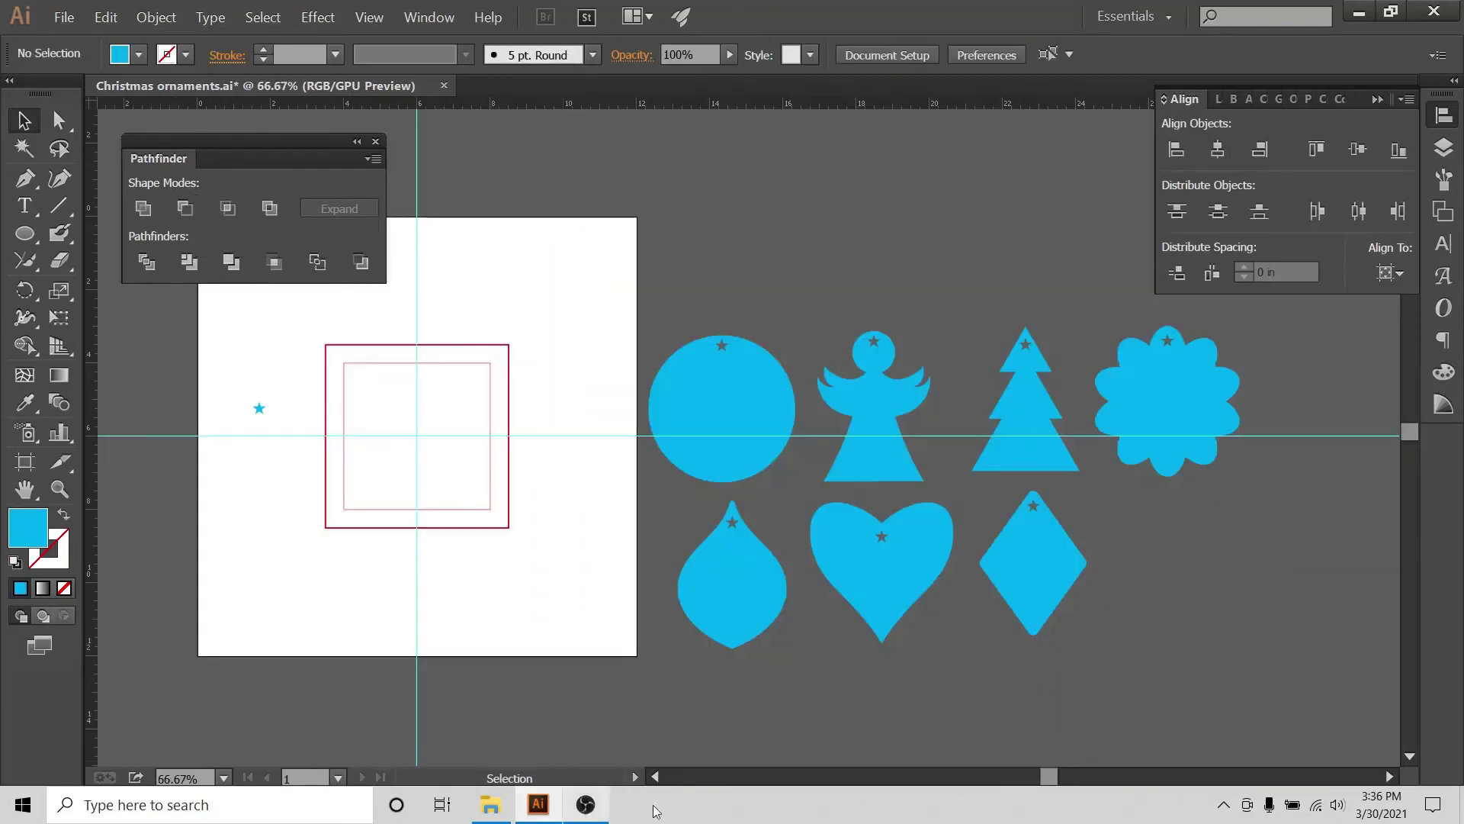
- Set up the Pencil tool with no fill and a light red stroke for drawing in the guide box
left_click(656, 777)
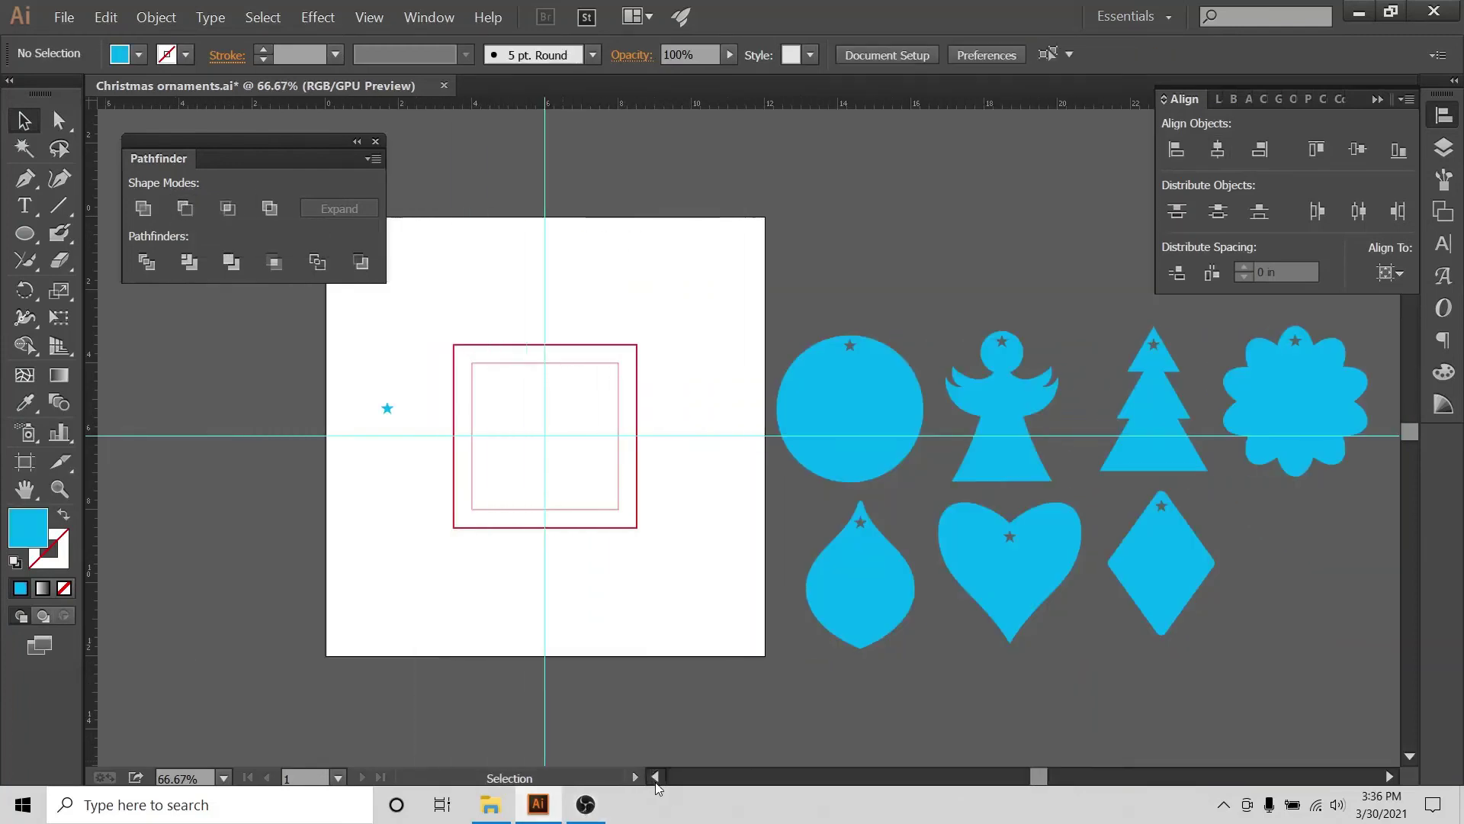
key("ctrl+plus")
key("ctrl+plus")
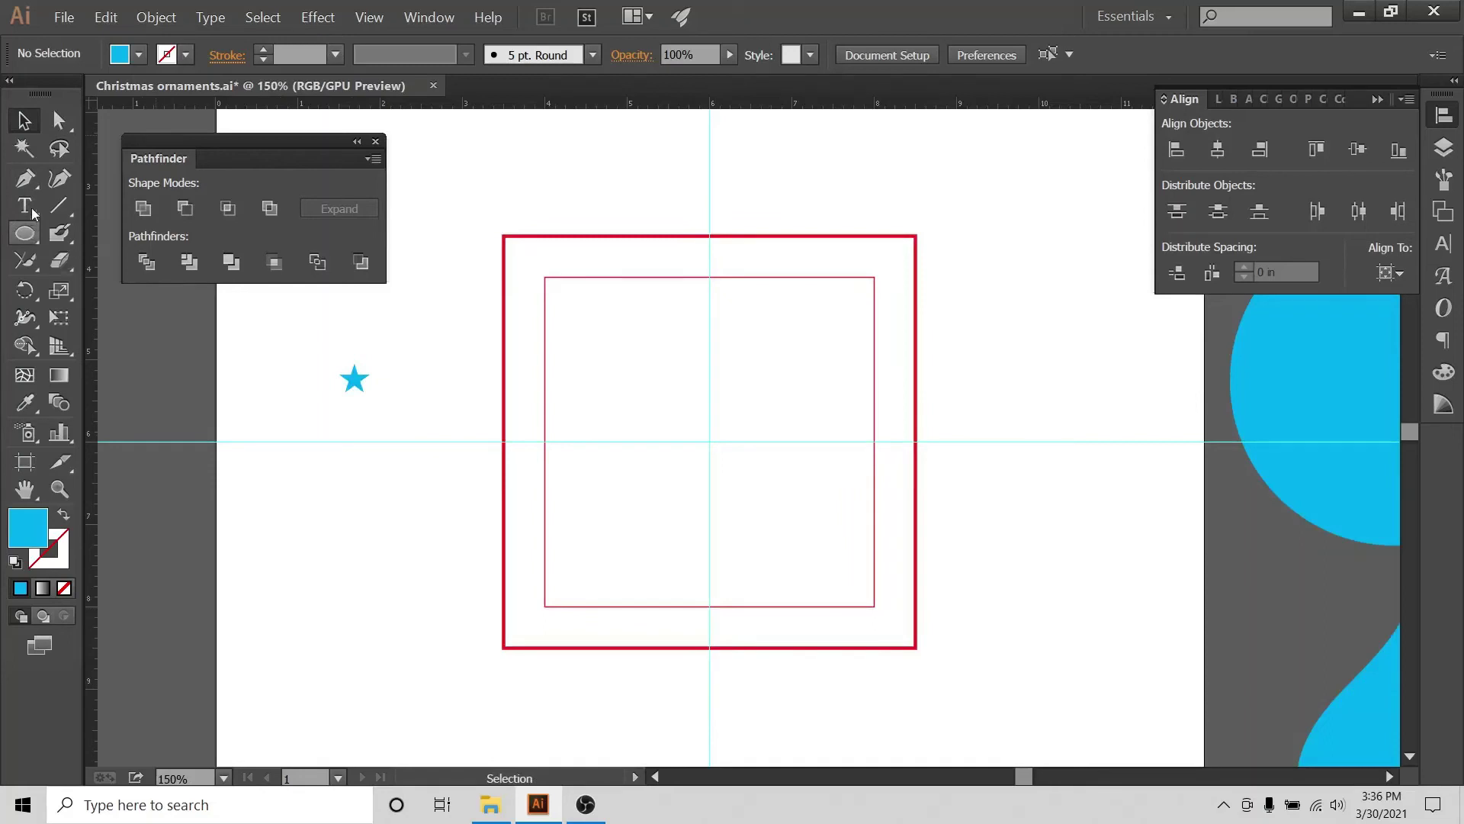
left_click(26, 260)
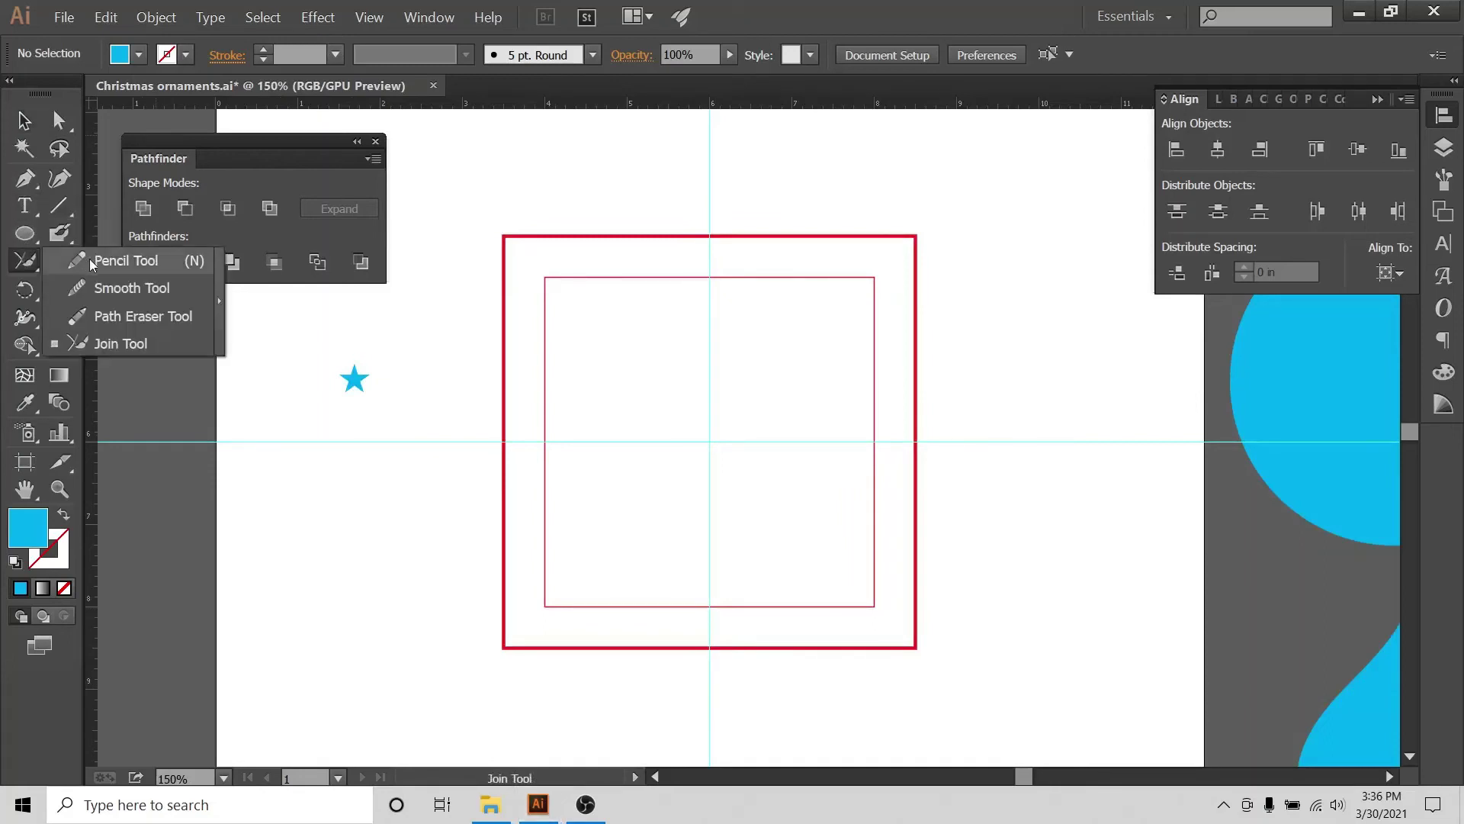
left_click(89, 260)
left_click(63, 515)
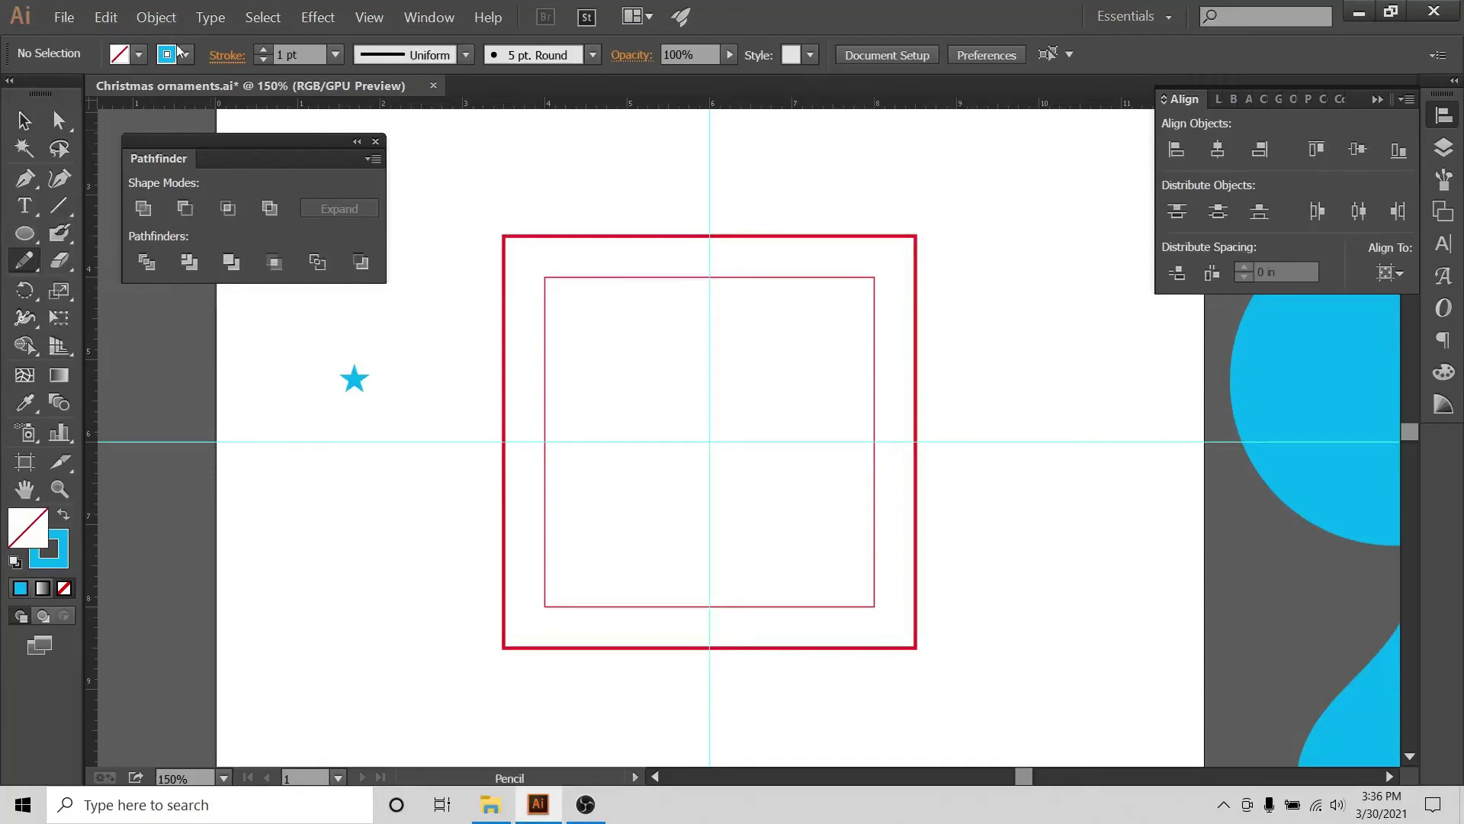
left_click(179, 52)
left_click(180, 101)
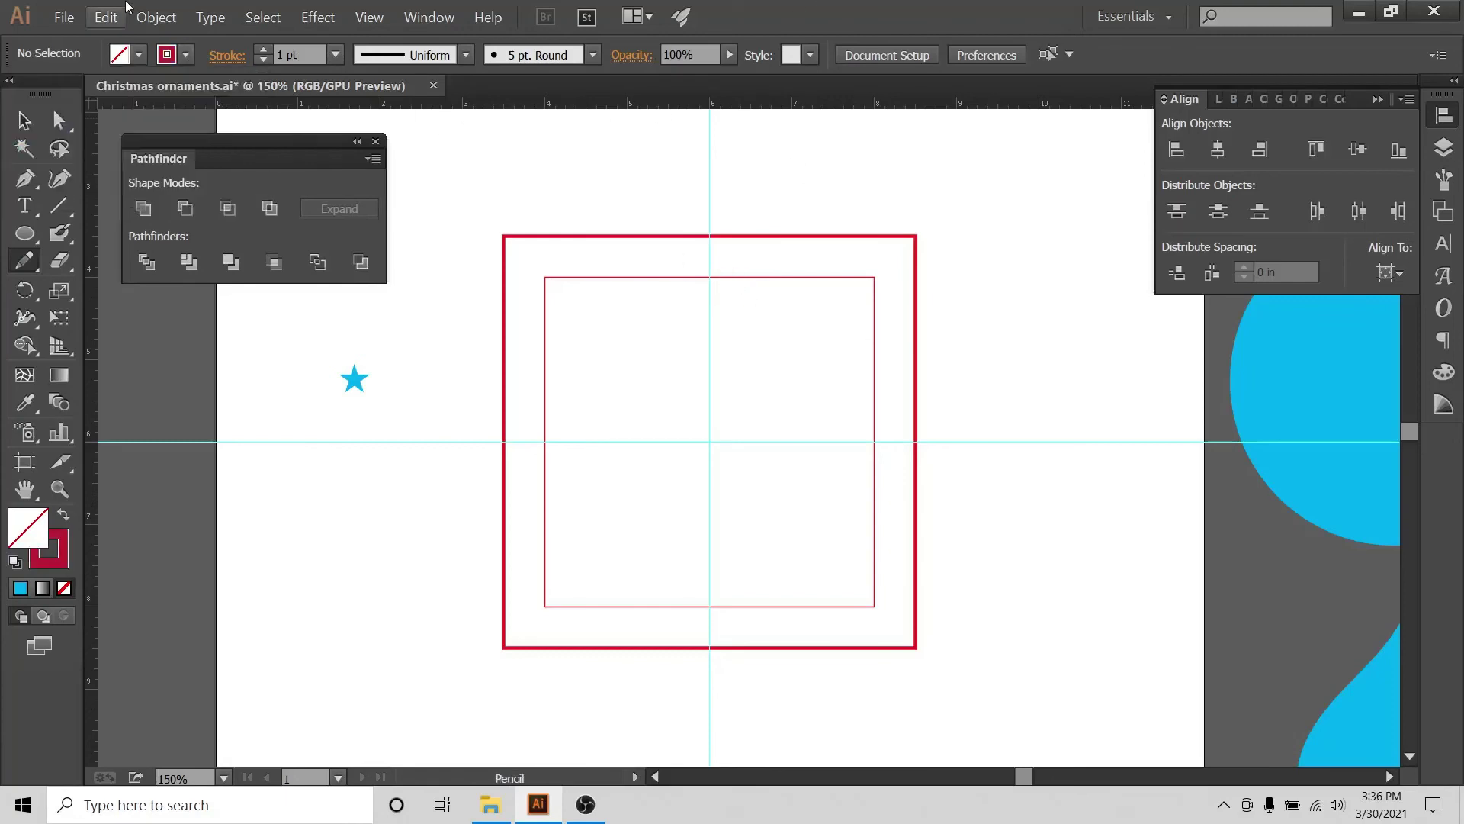
left_click(185, 54)
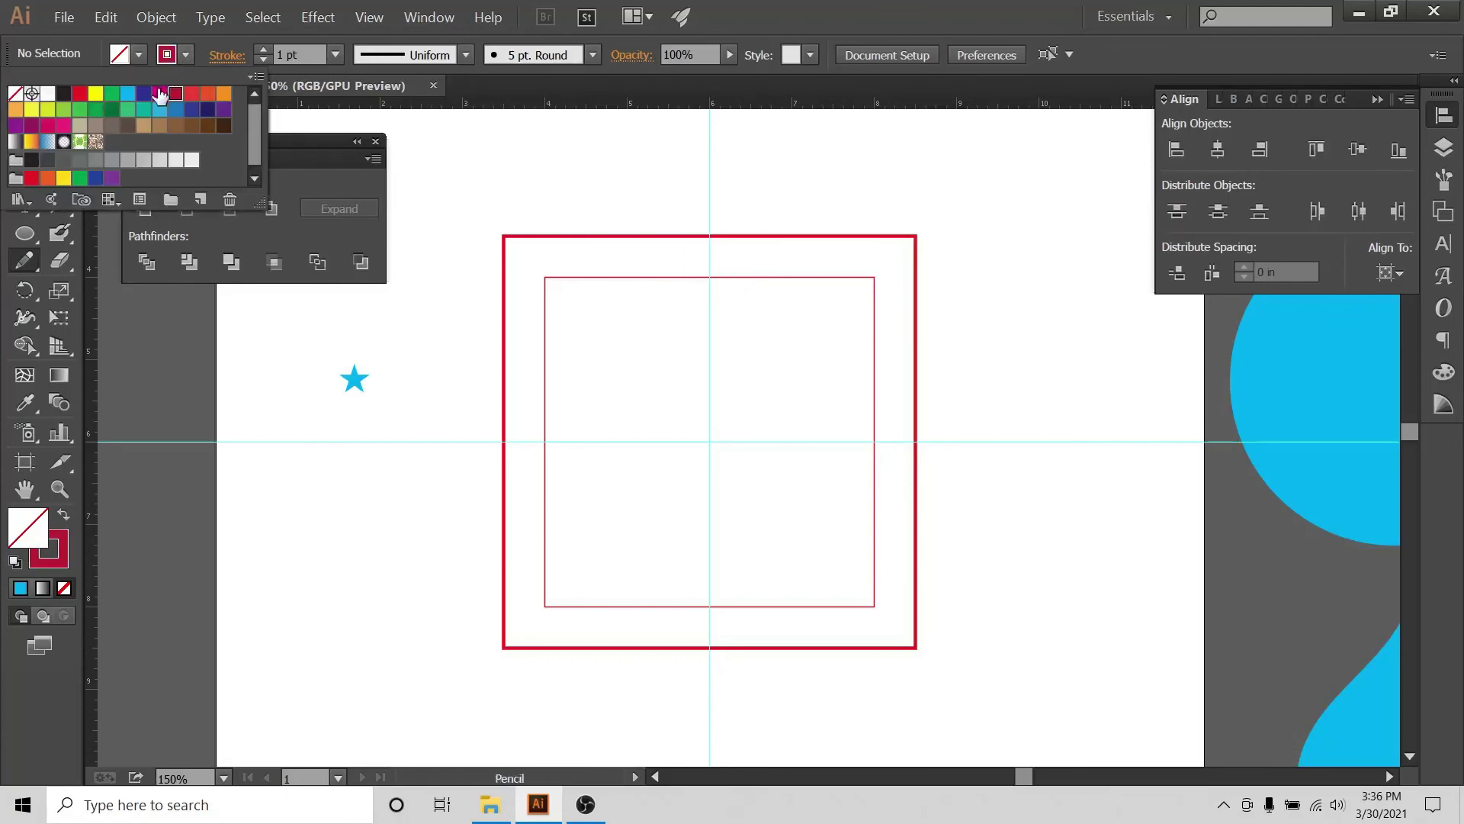
left_click(203, 95)
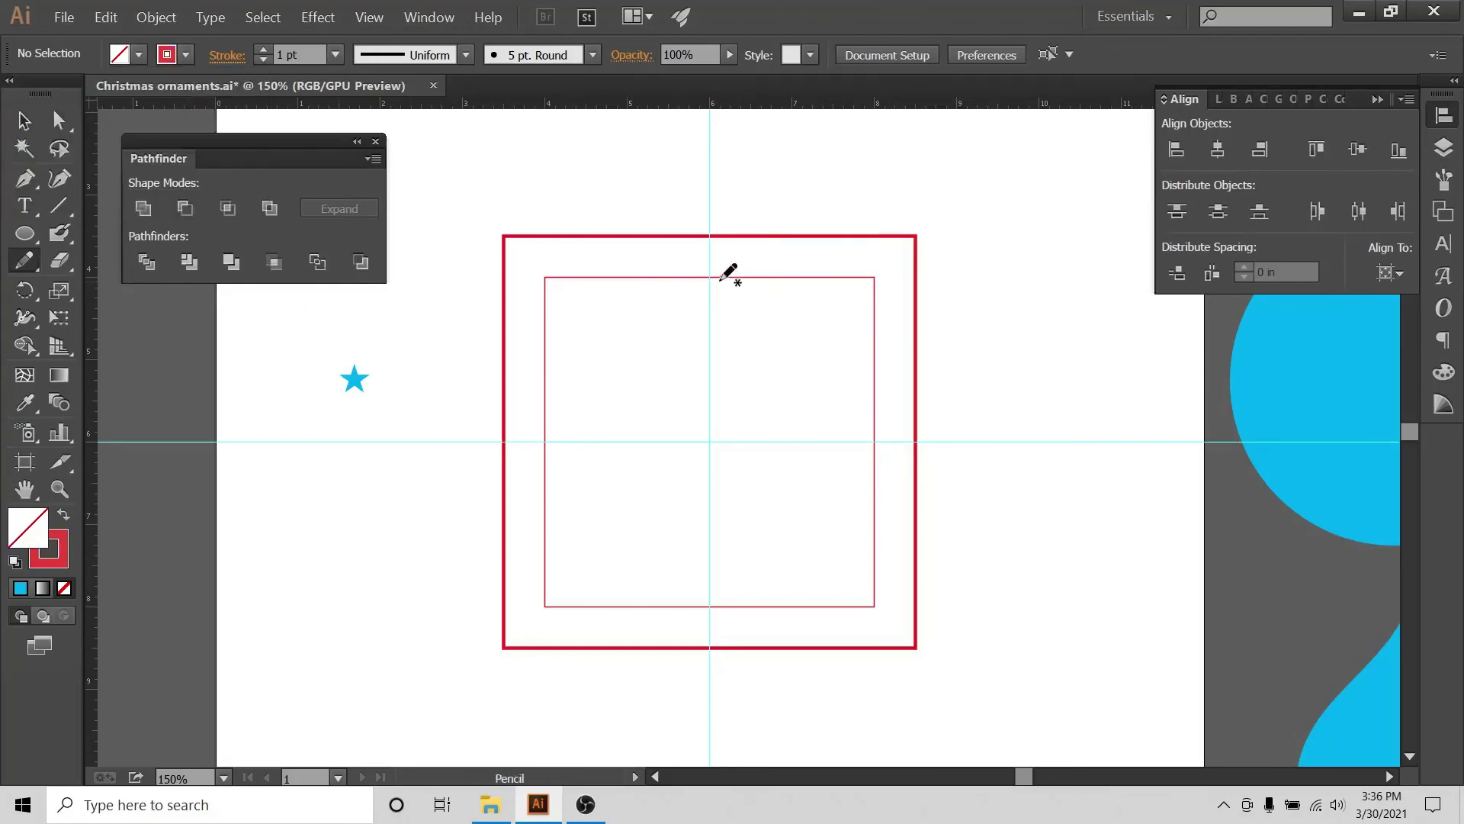
- Draw the bell's right side as a freehand S-curve from the inner box's top center to near its lower-right corner
mouse_move(709, 278)
left_mouse_down()
mouse_move(780, 341)
mouse_move(807, 479)
mouse_move(859, 535)
left_mouse_up()
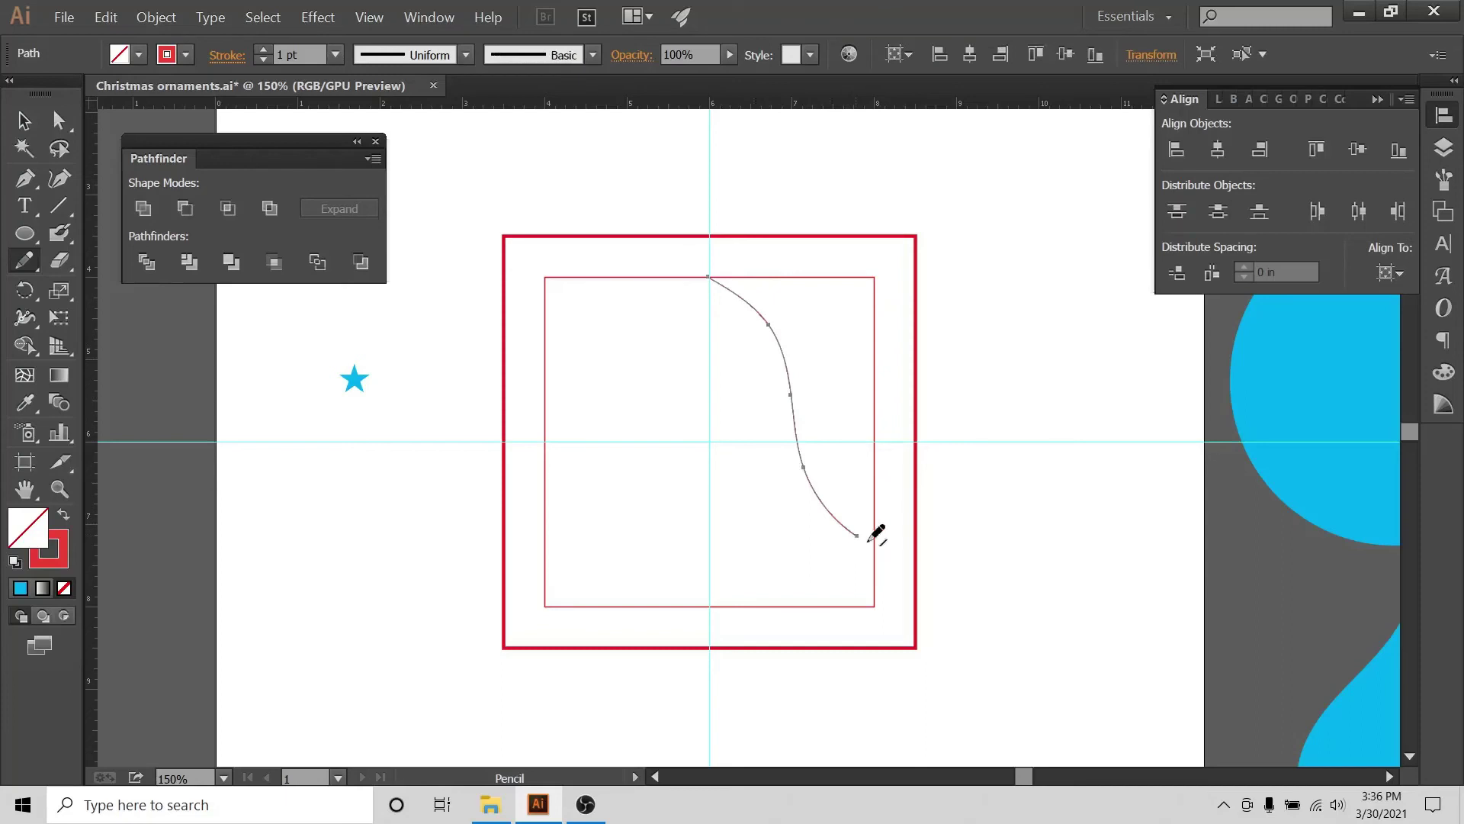
left_click(23, 121)
left_click(600, 141)
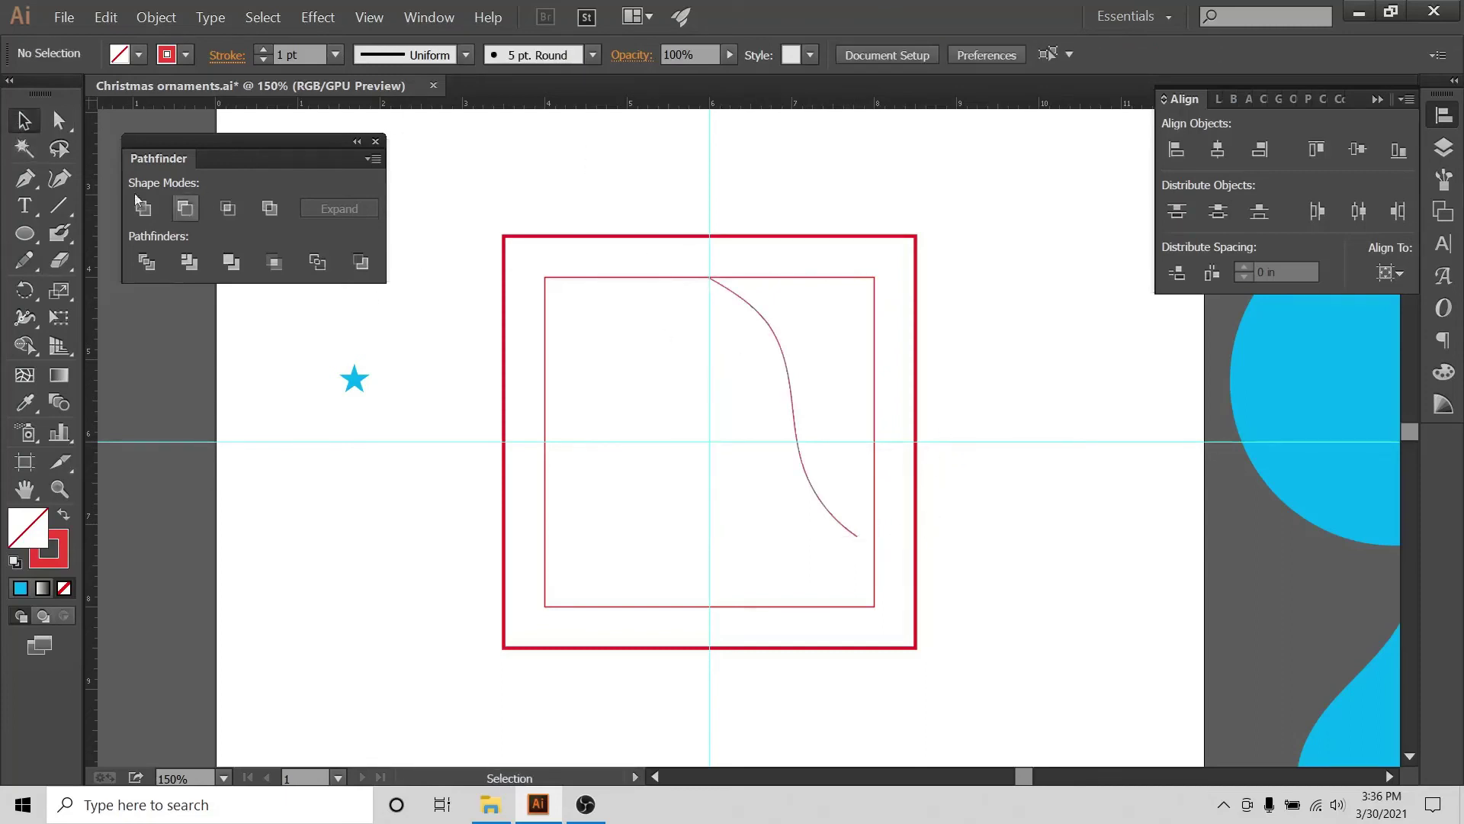
left_click_drag(808, 325, 758, 391)
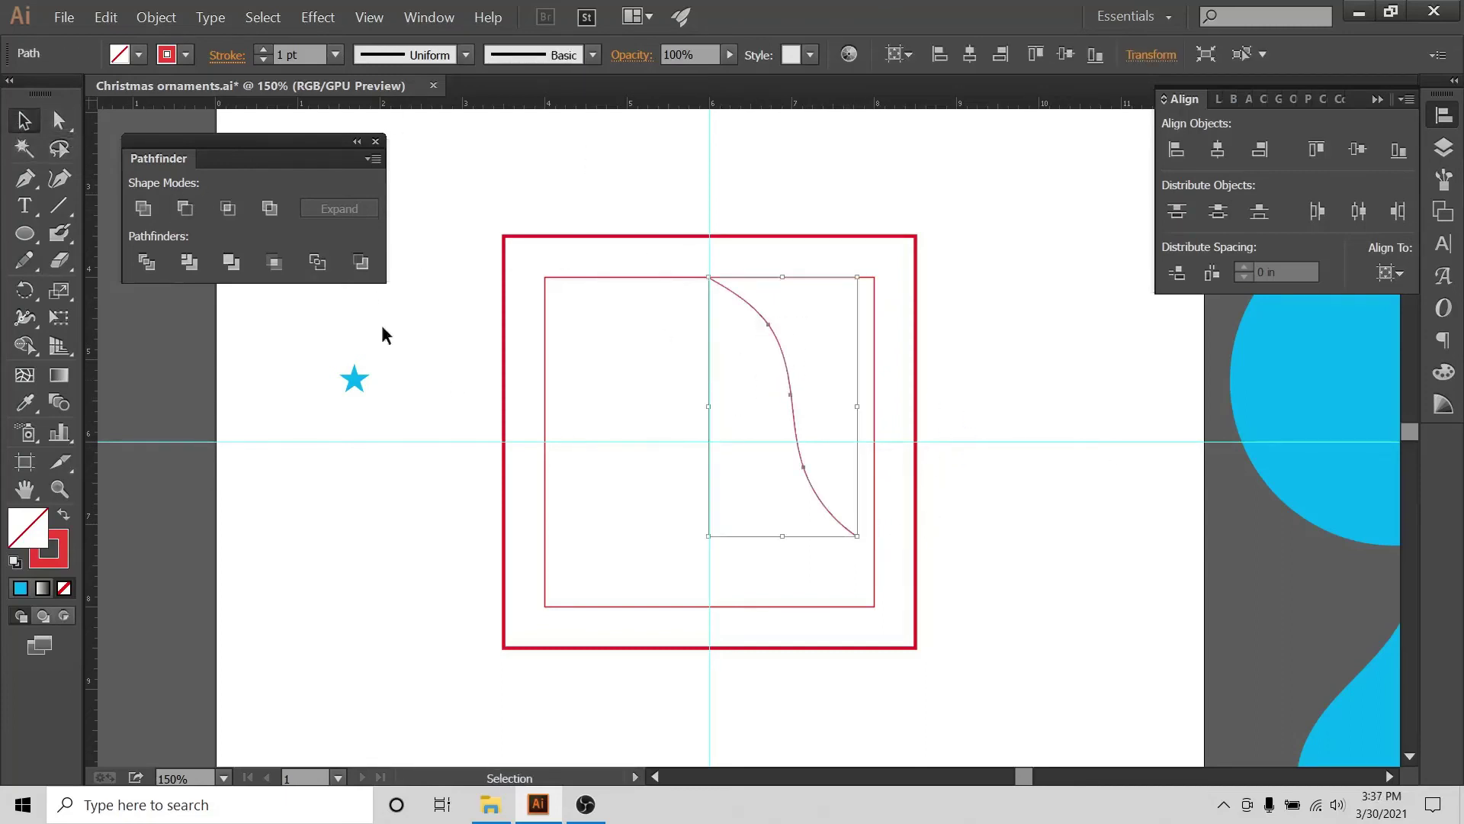
- Continue the pencil path from its lower end in a shallow curve back to the vertical guide to form the bell's bottom edge
left_click(24, 263)
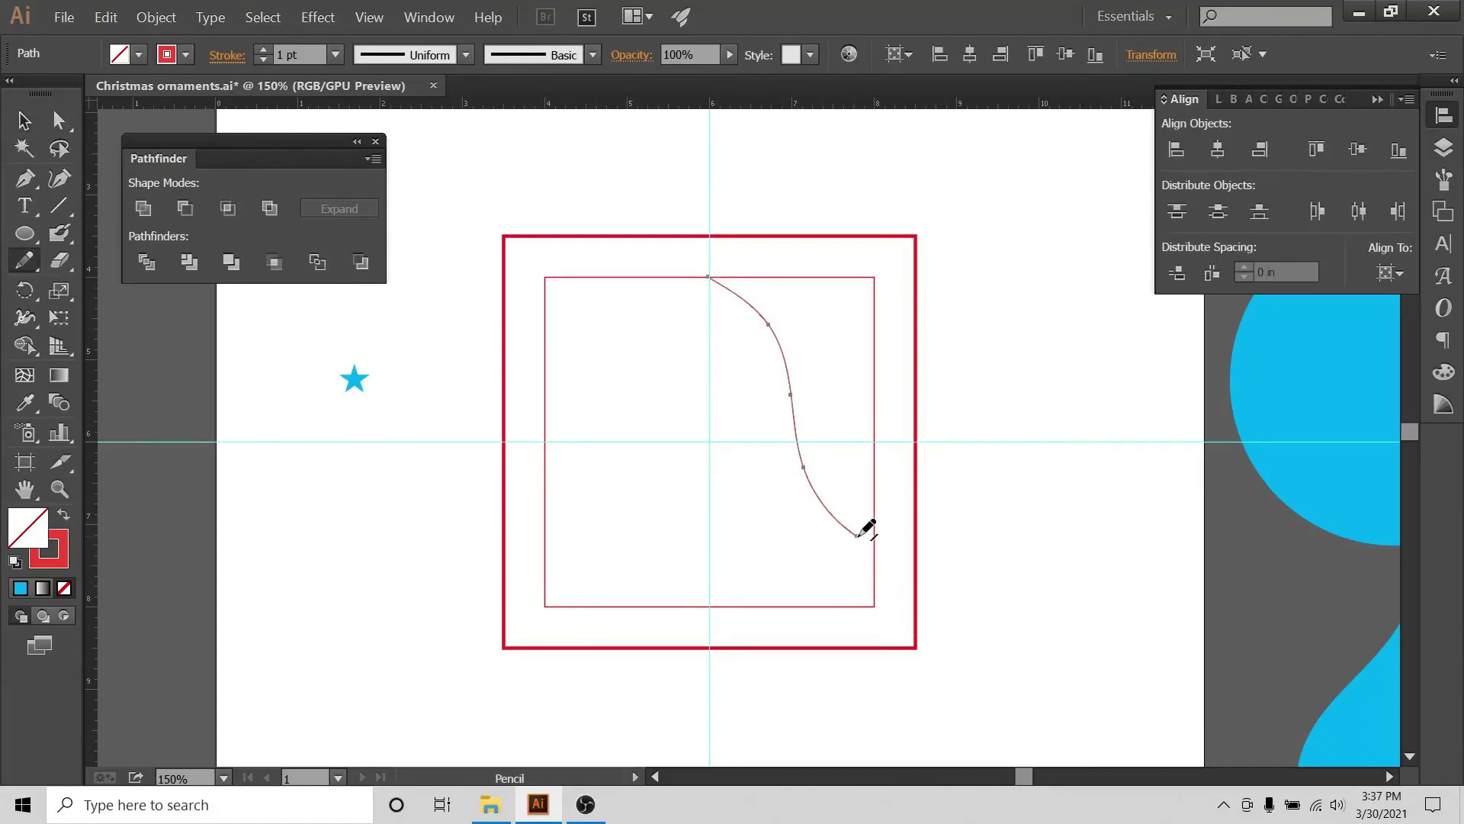
left_click_drag(851, 542, 708, 580)
left_click(23, 114)
left_click(855, 416)
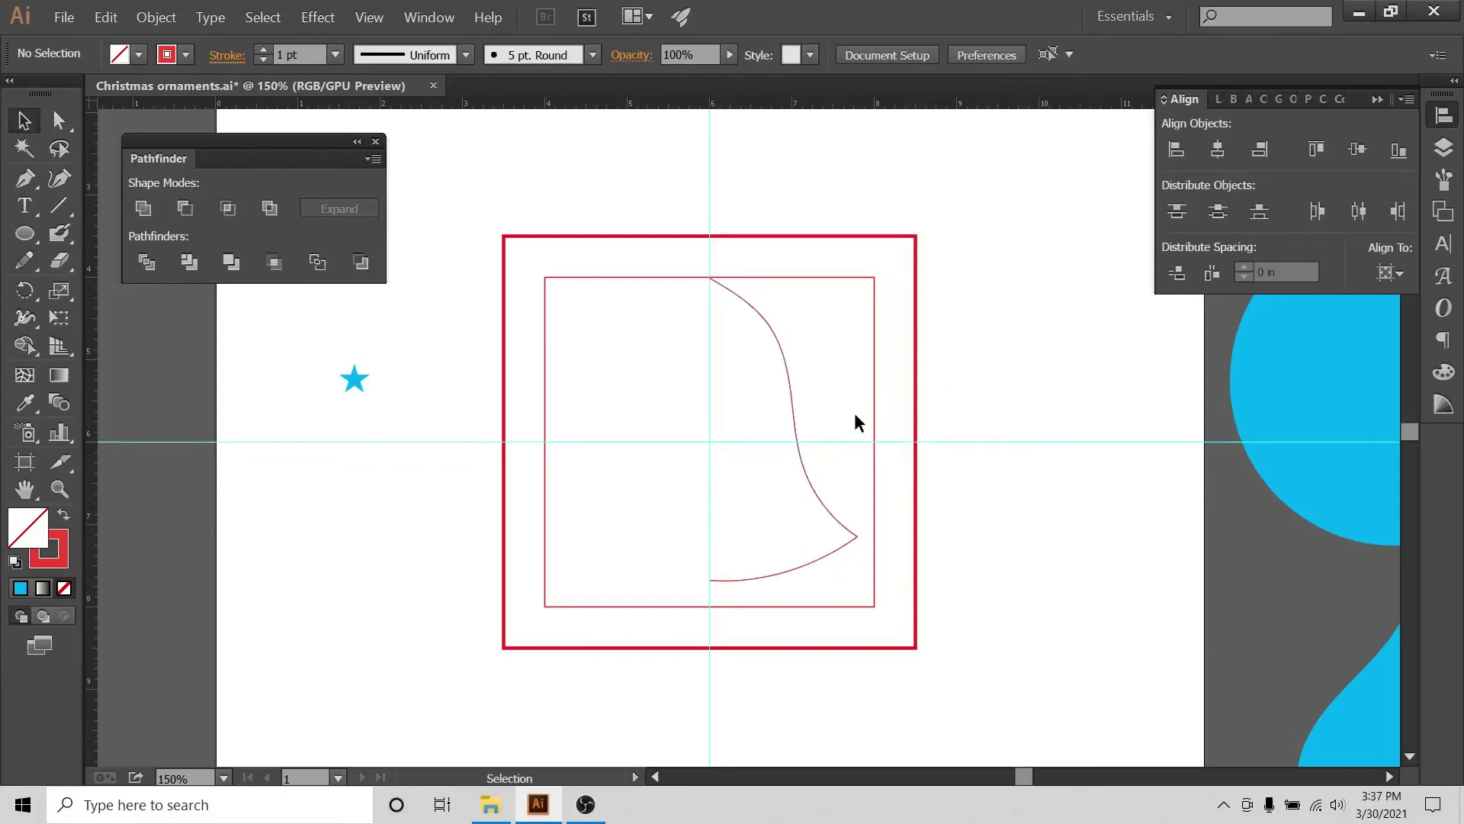
left_click_drag(772, 468, 766, 474)
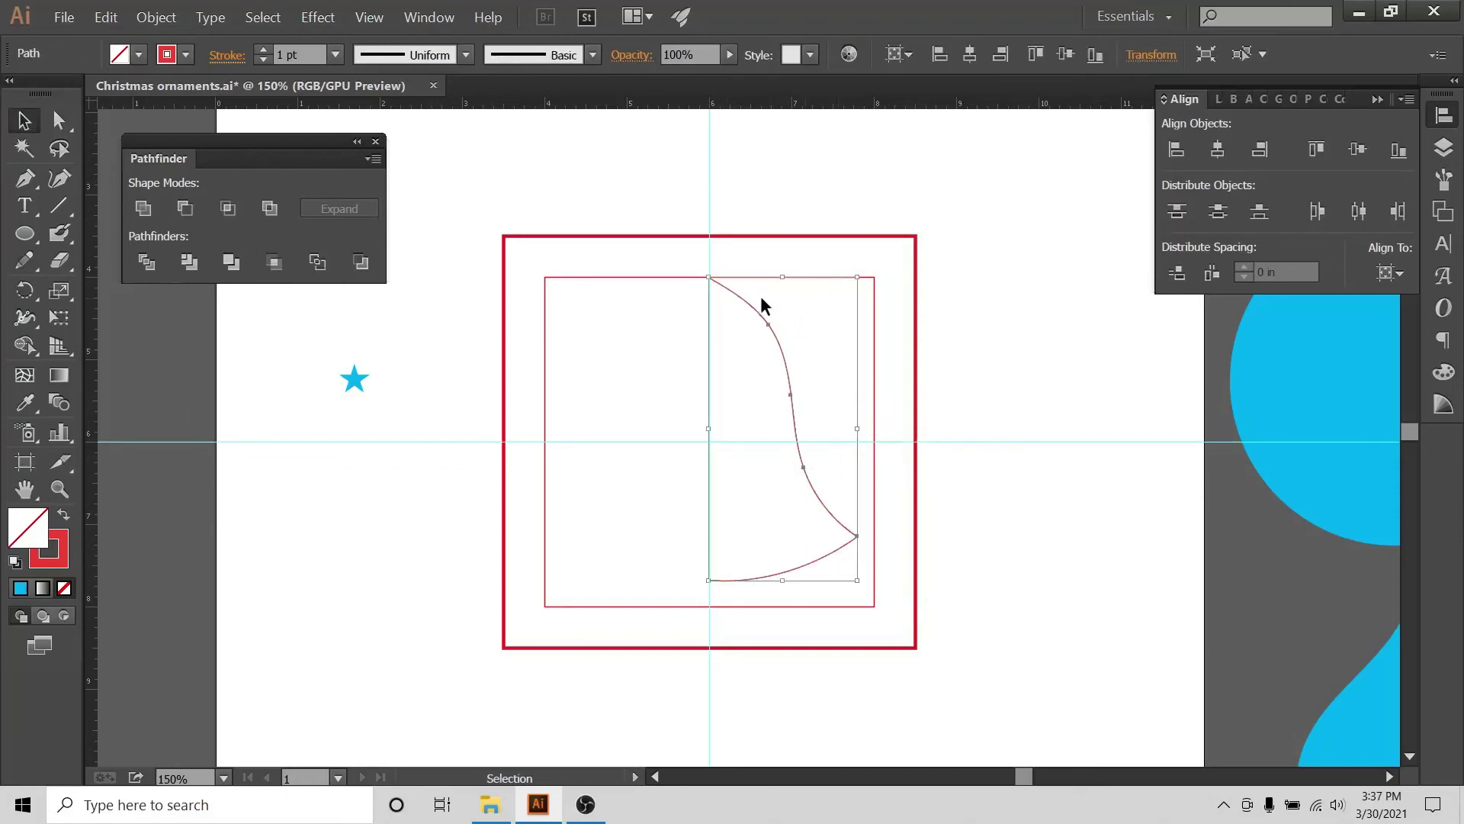
left_click(739, 326)
double_click(770, 326)
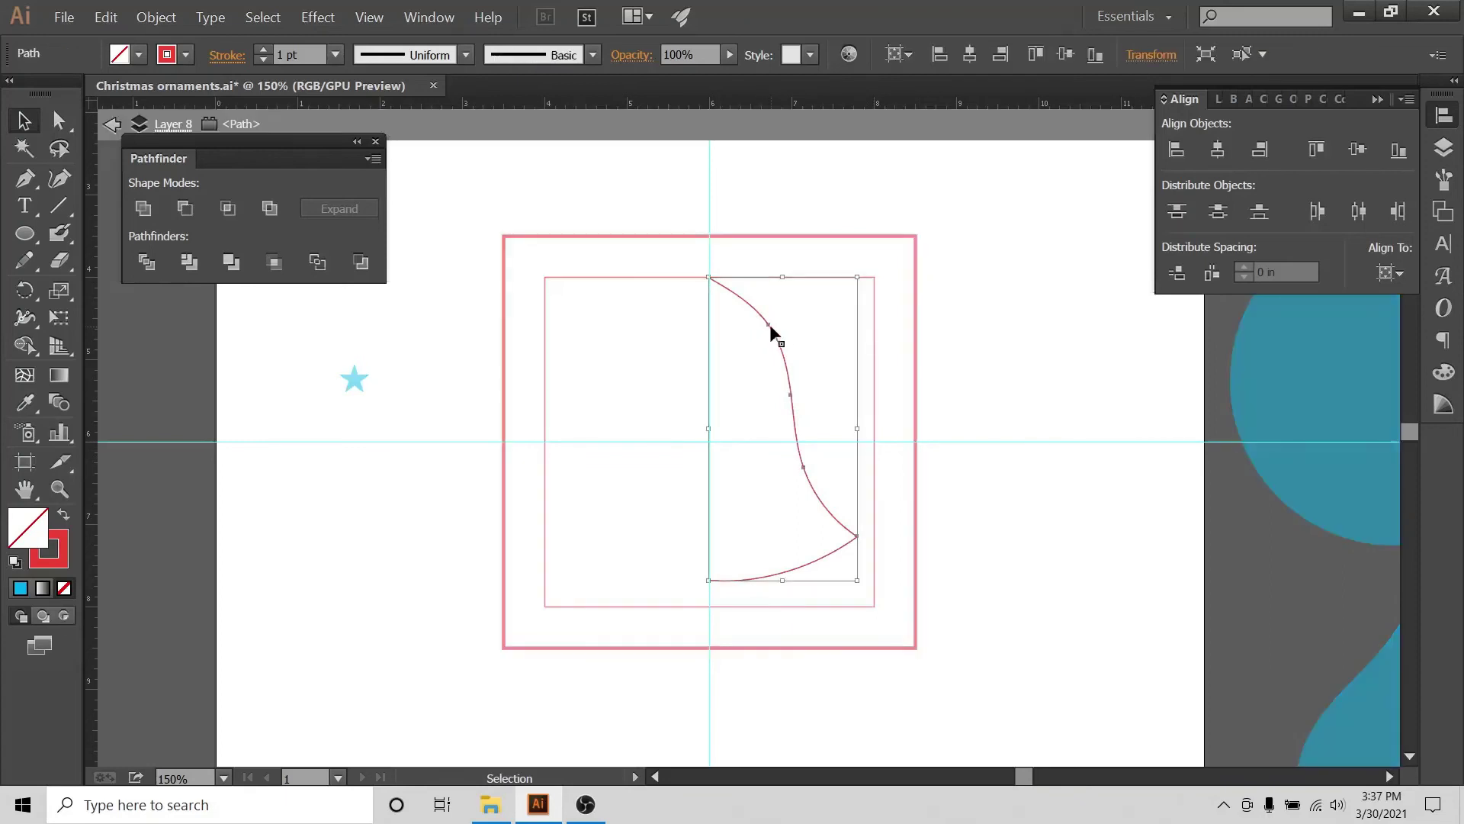
left_click(632, 315)
left_click(112, 124)
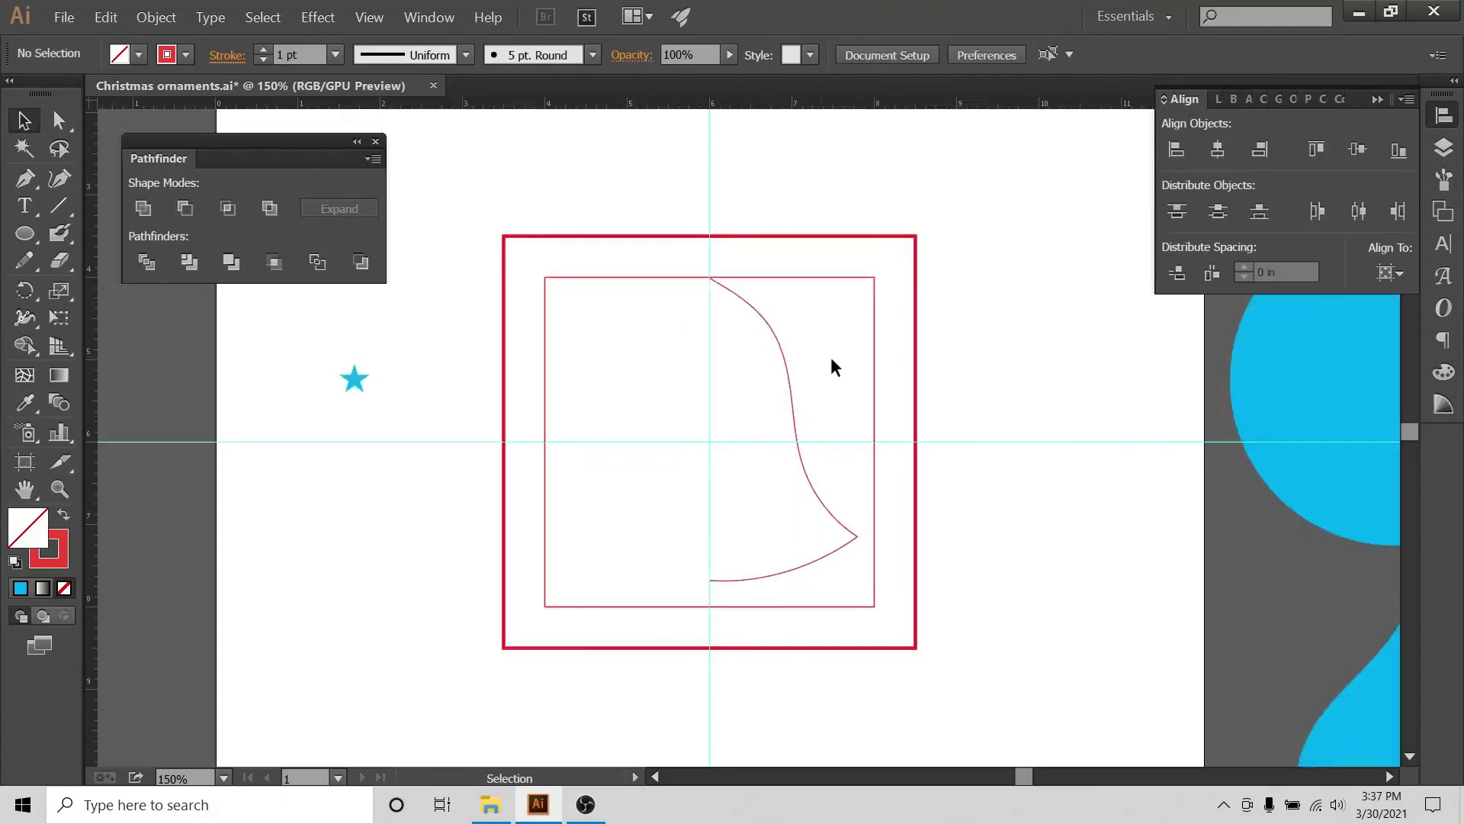
- Create a reflected copy of the half-bell path across the vertical axis
left_click(729, 487)
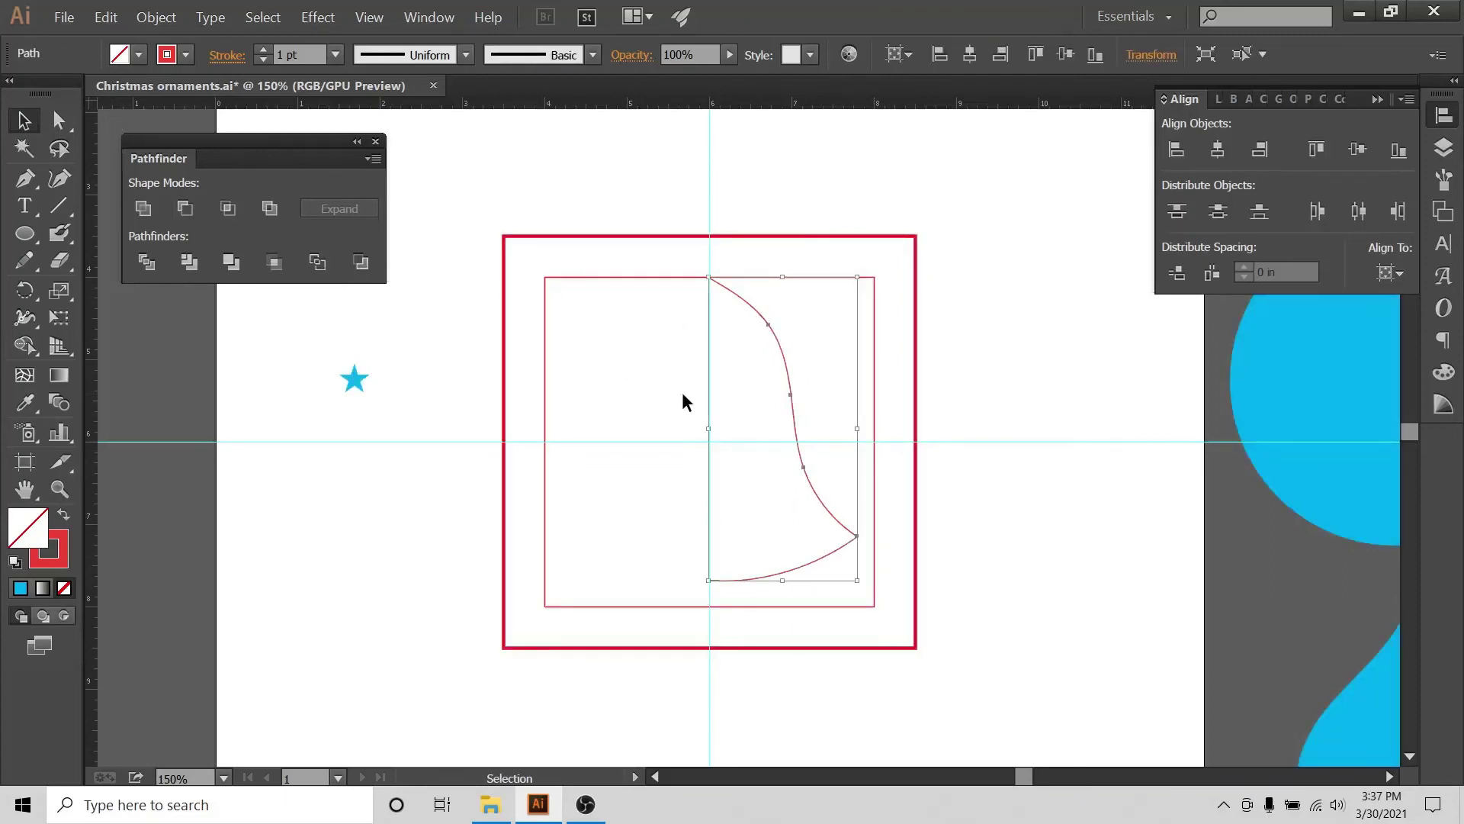
right_click(818, 499)
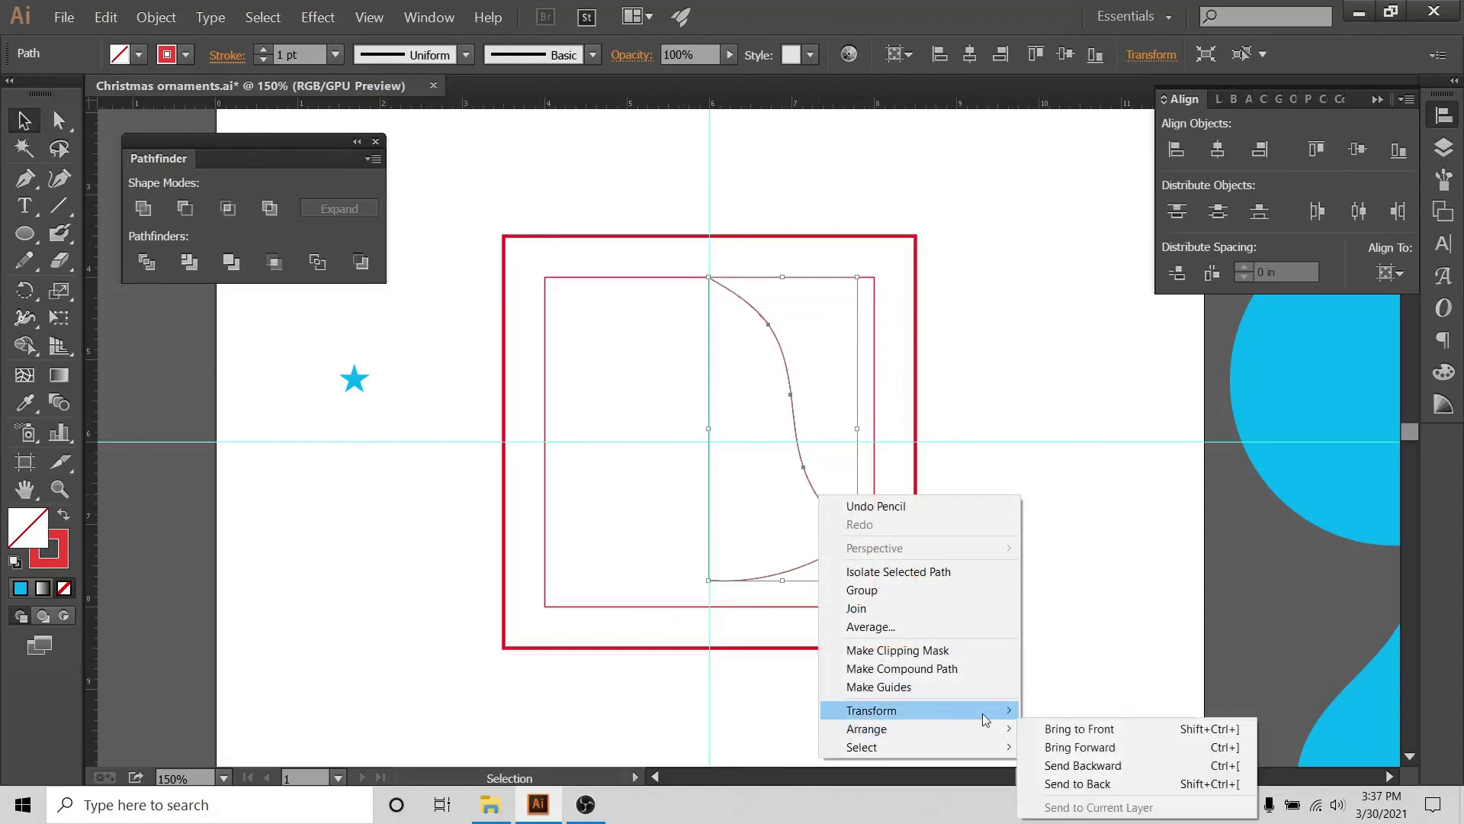
mouse_move(984, 709)
left_click(1115, 626)
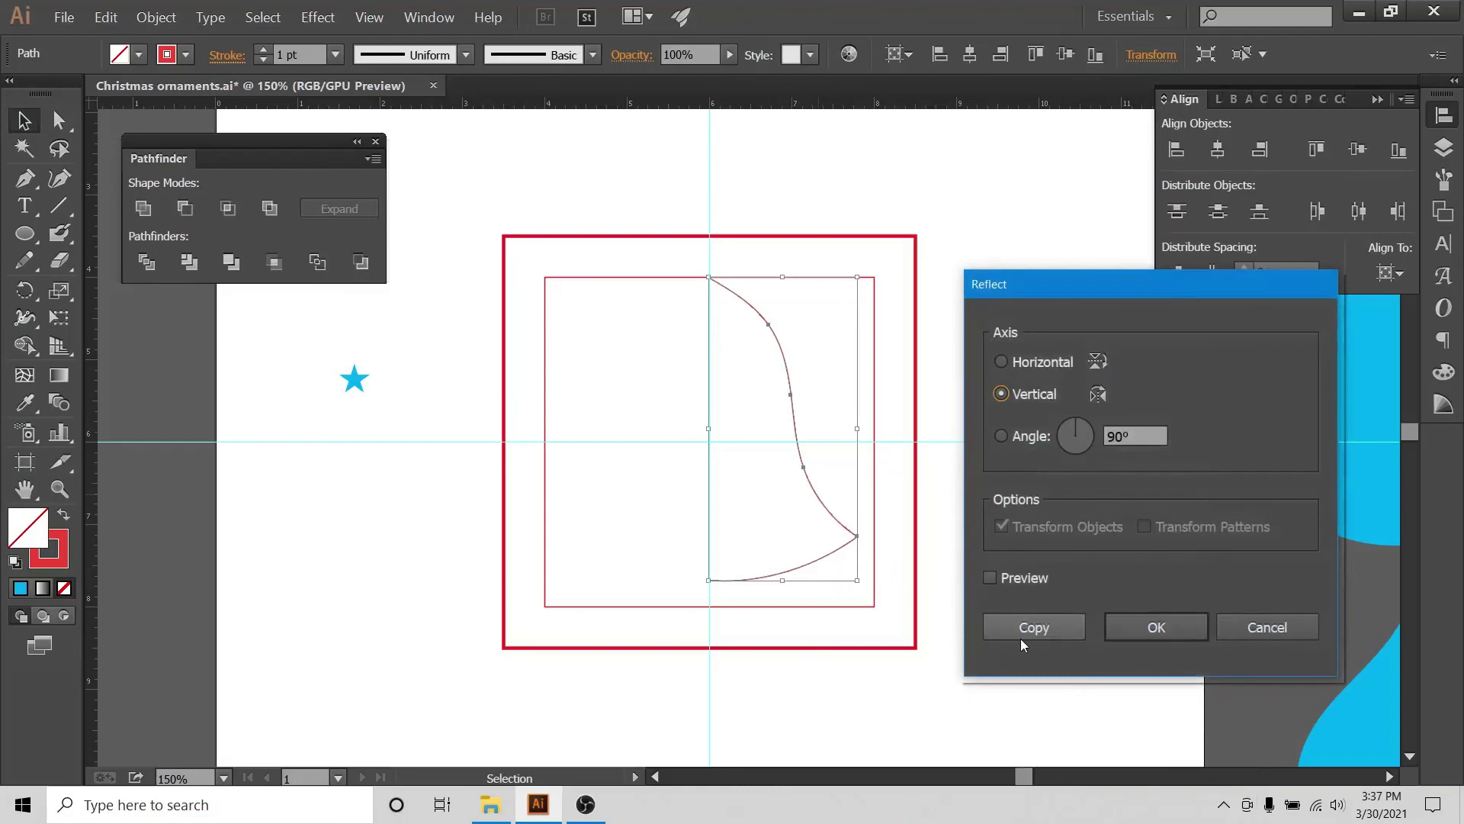
left_click(1021, 636)
- Move the reflected half-bell straight left until its top and bottom endpoints meet the original half at the vertical guide
key("Left")
key("Left")
key("Left")
key("Left")
key("Left")
key("Left")
key("Left")
key("Left")
key("Left")
key("Left")
key("Left")
key("Left")
key("Left")
key("Left")
key("Left")
key("Left")
key("Left")
key("Left")
key("Left")
key("Left")
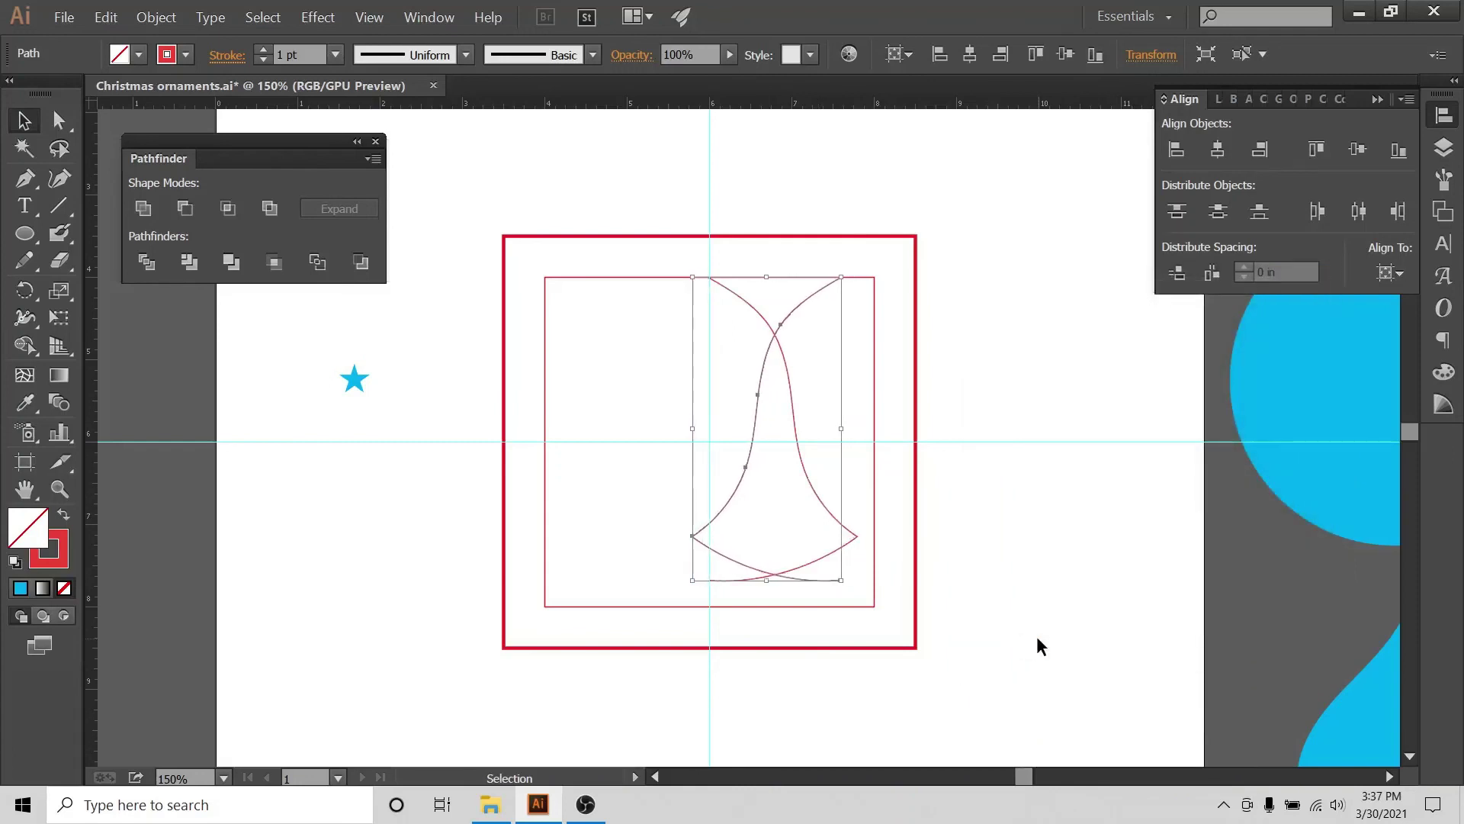
key("Left")
key("Left")
key("Left")
key("Left")
key("Left")
key("Left")
key("Left")
key("Left")
key("Left")
key("Left")
key("Left")
key("Left")
key("Left")
key("Left")
key("Left")
key("Left")
key("Left")
key("Left")
key("Left")
key("Left")
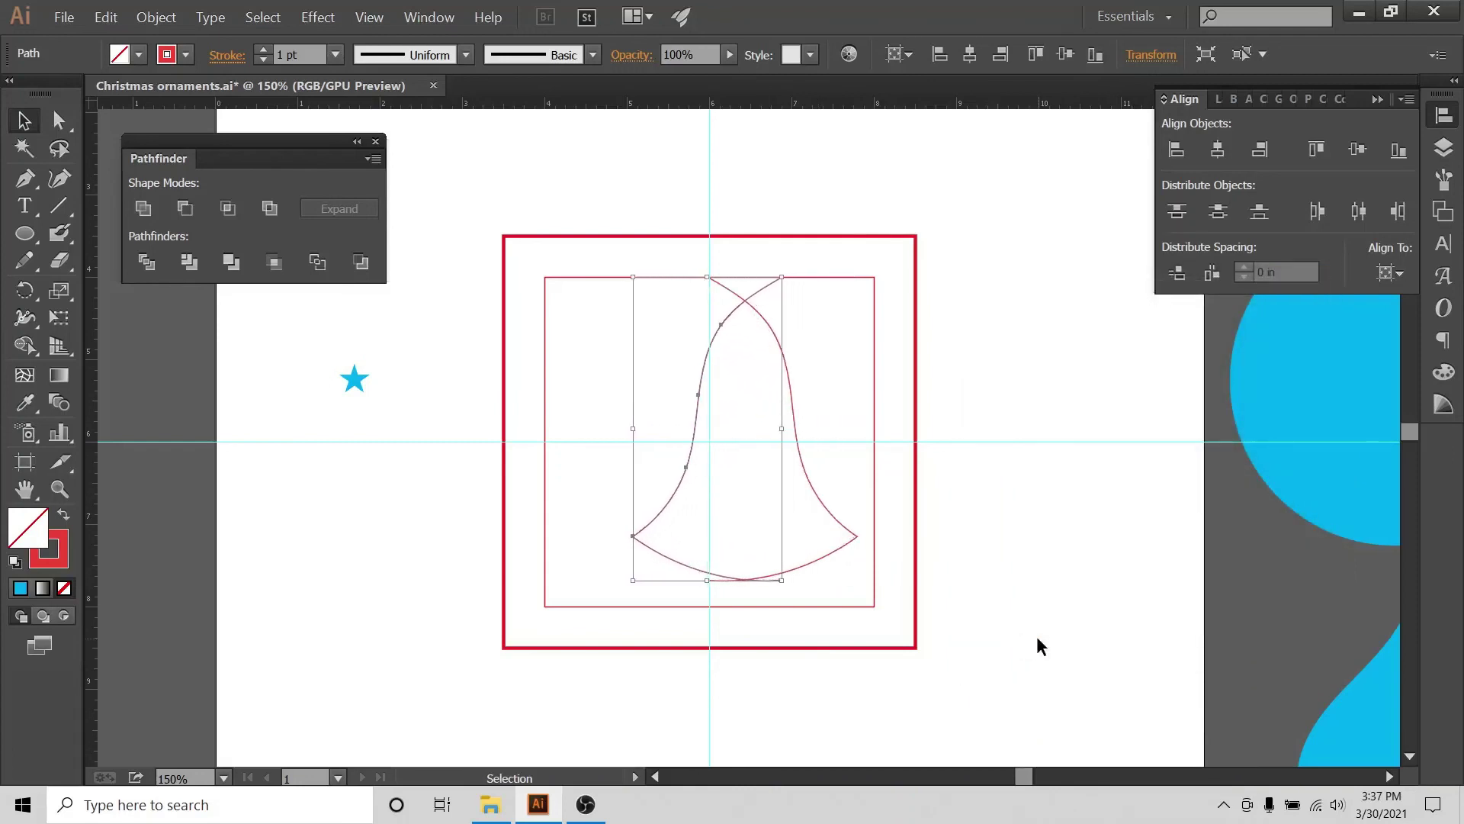
key("Left")
key("Left")
key("Left")
key("Left")
key("Left")
key("Left")
key("Left")
key("Left")
key("Left")
key("Left")
key("Left")
key("Left")
key("Left")
key("Left")
key("Left")
key("Left")
key("Left")
key("Left")
key("Left")
key("Left")
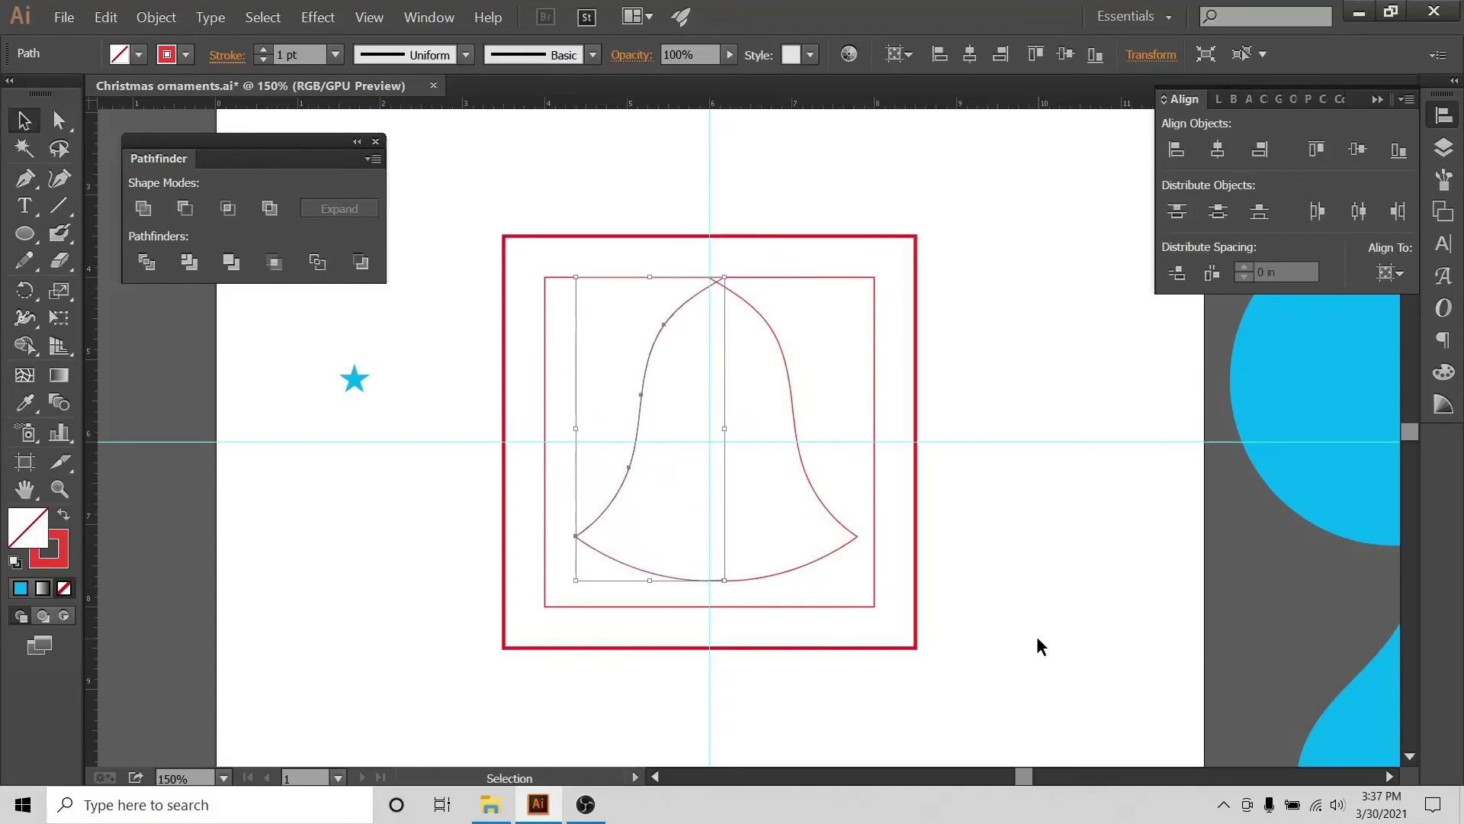
key("Left")
key("Left")
key("Left")
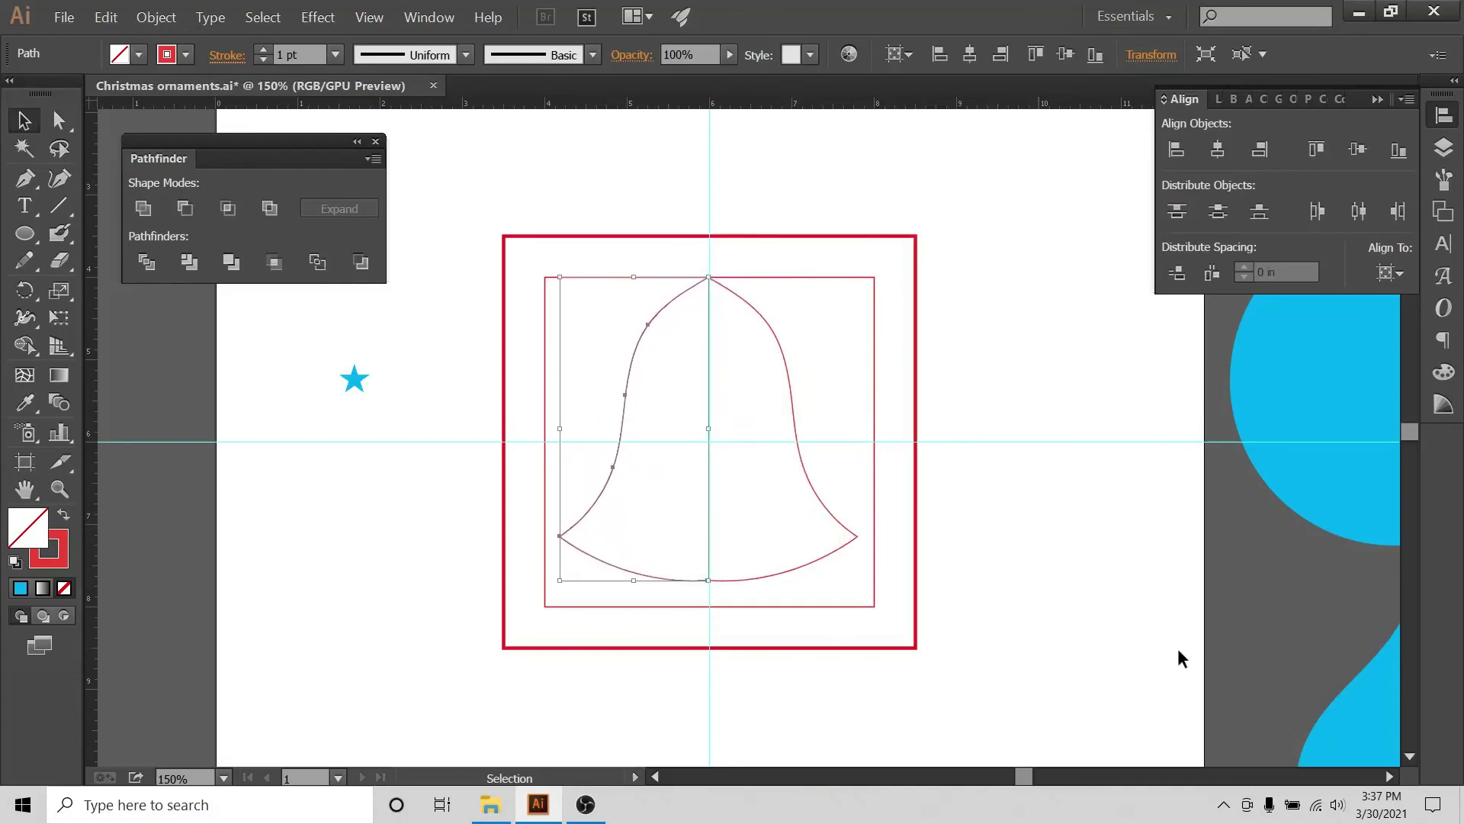
- Hide the guides and 5x5 Box 4x4 layers, leaving only the bell artwork in view
left_click(1442, 147)
left_click(1173, 272)
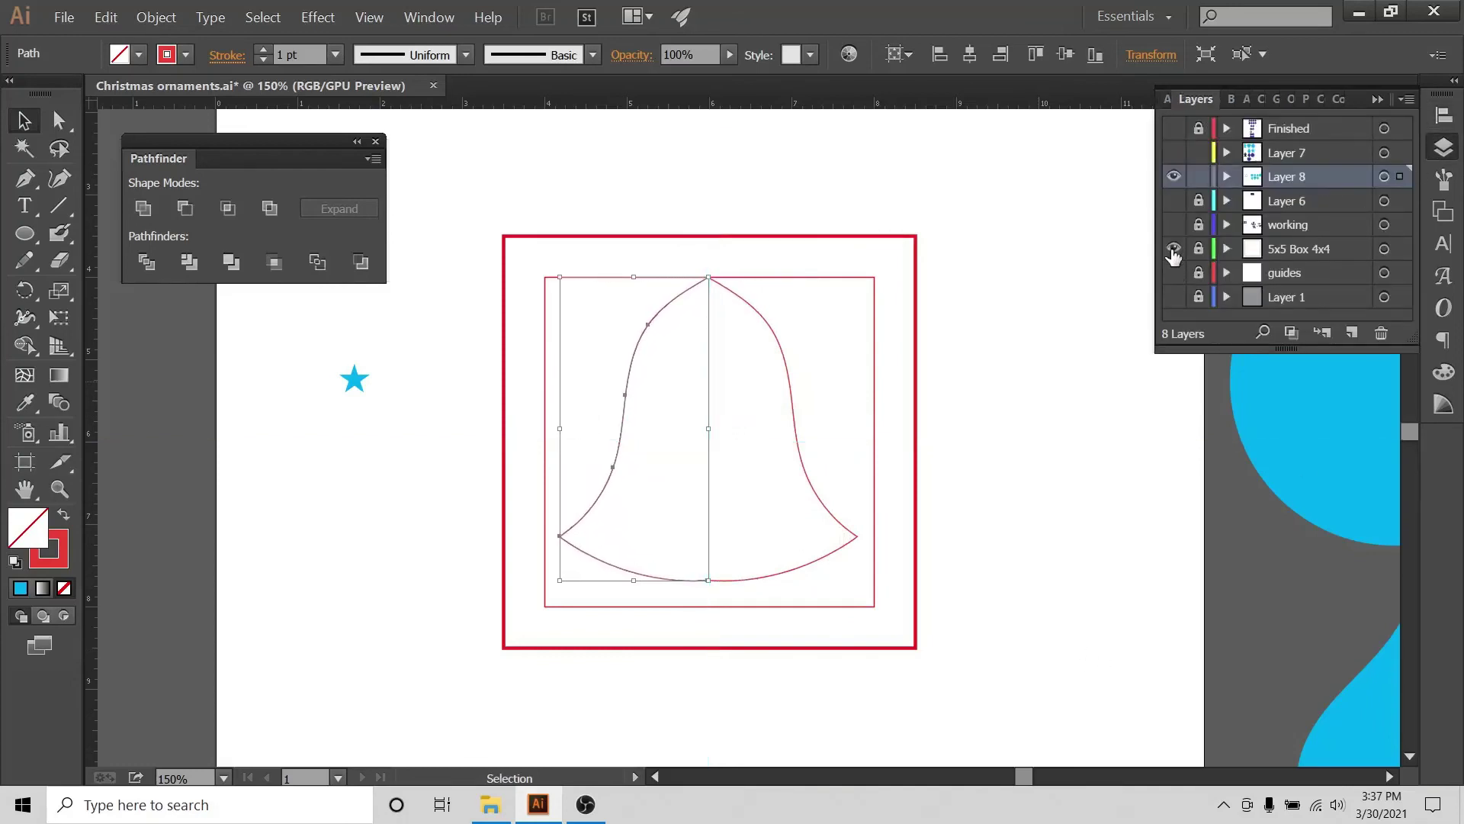
left_click(1173, 248)
left_click(864, 246)
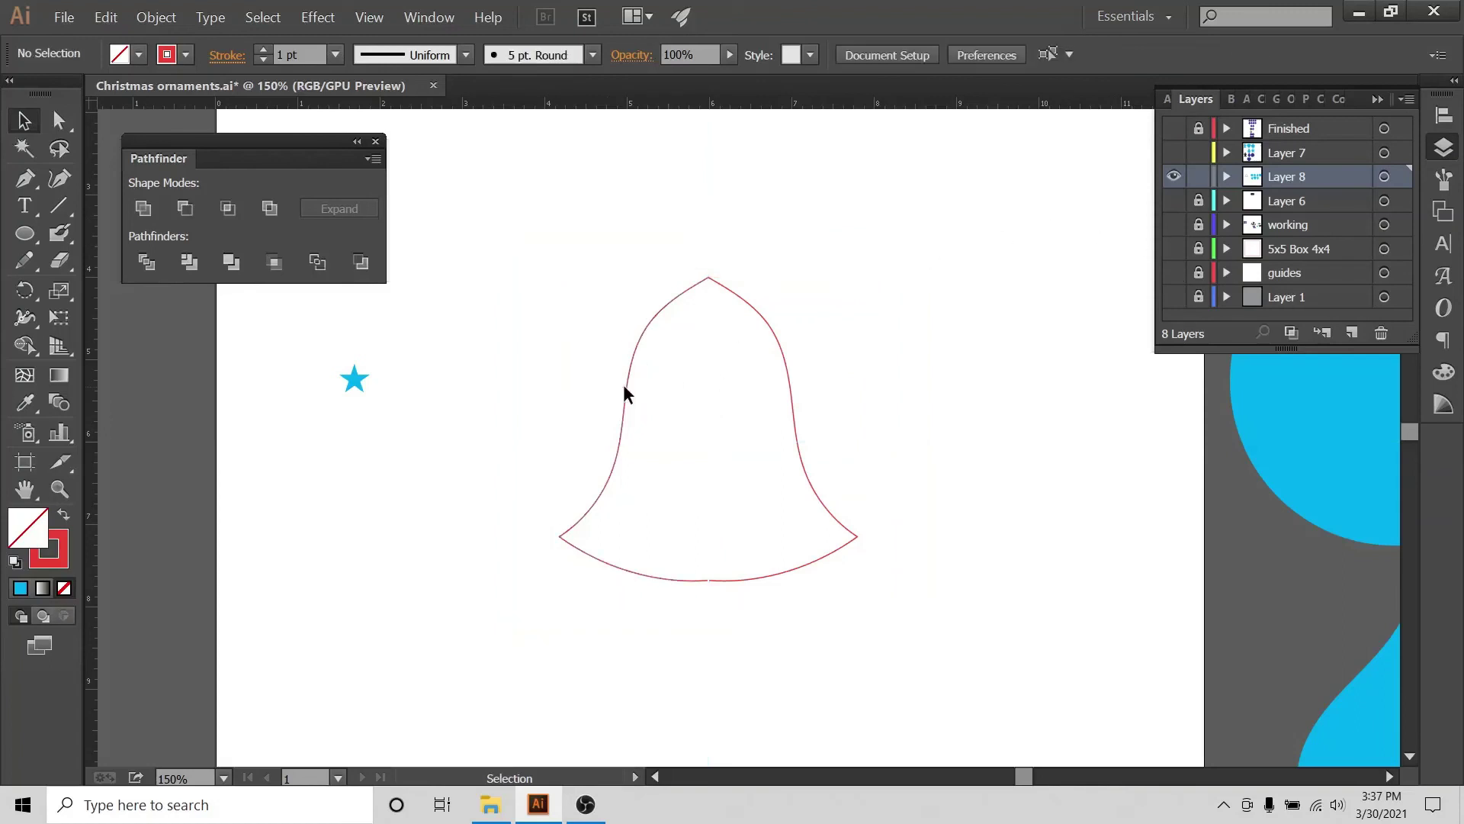
- Nudge the left half-bell slightly left to leave a small gap, and join the two top endpoints with the Join tool
left_click(712, 491)
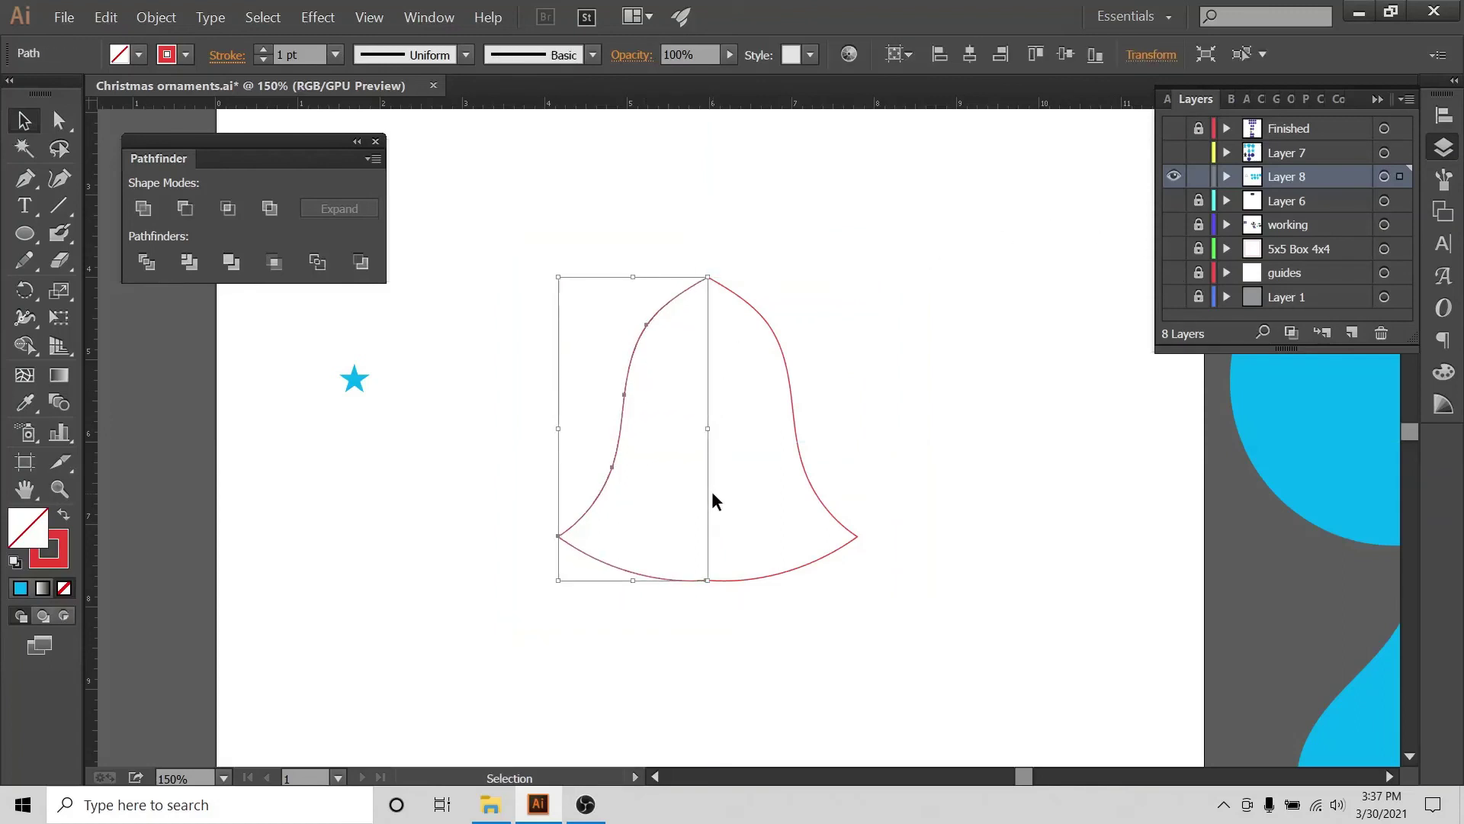
left_click(898, 408)
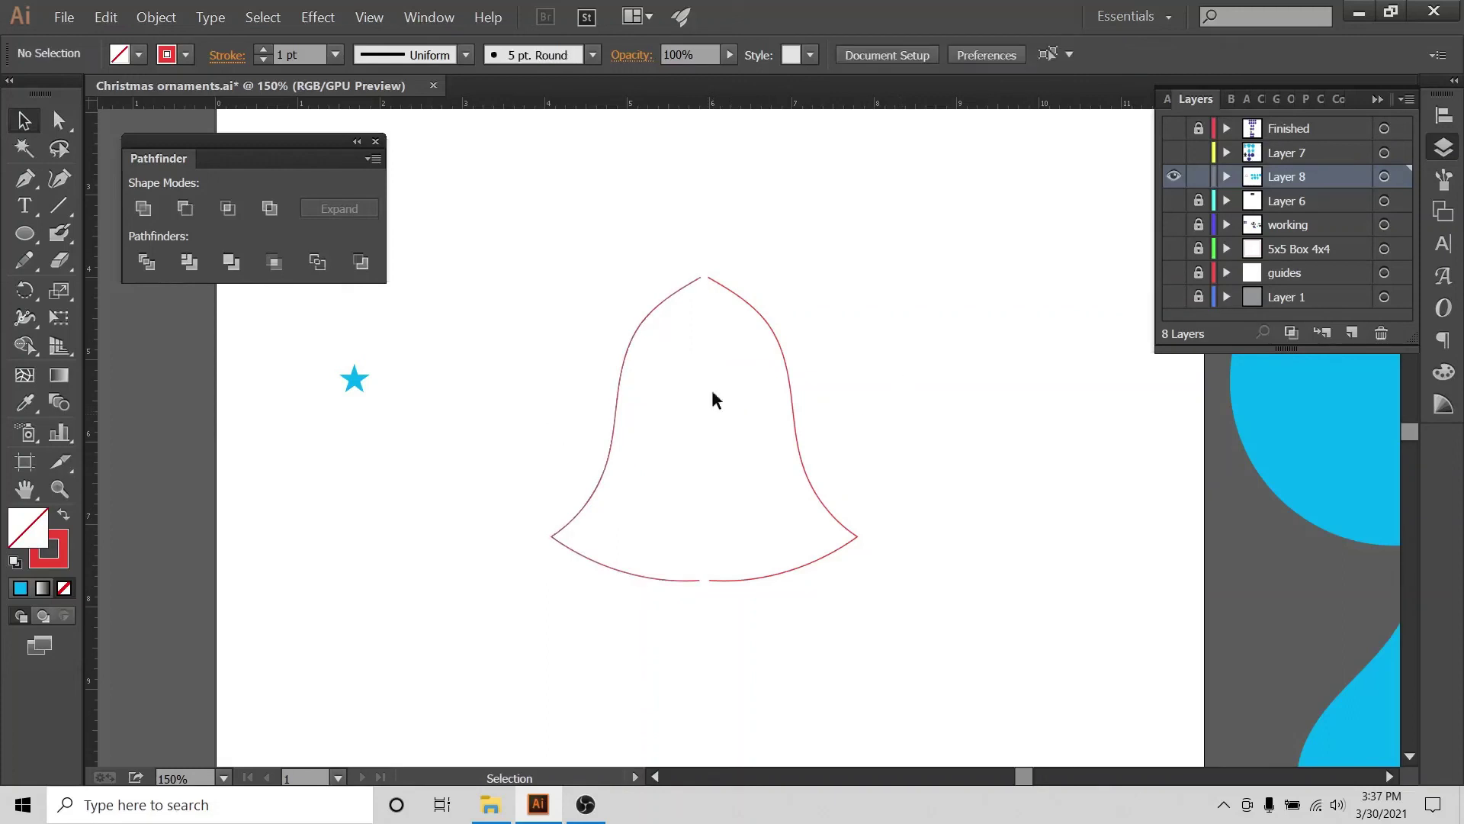
left_click(58, 120)
left_click_drag(671, 245, 730, 327)
left_click(24, 260)
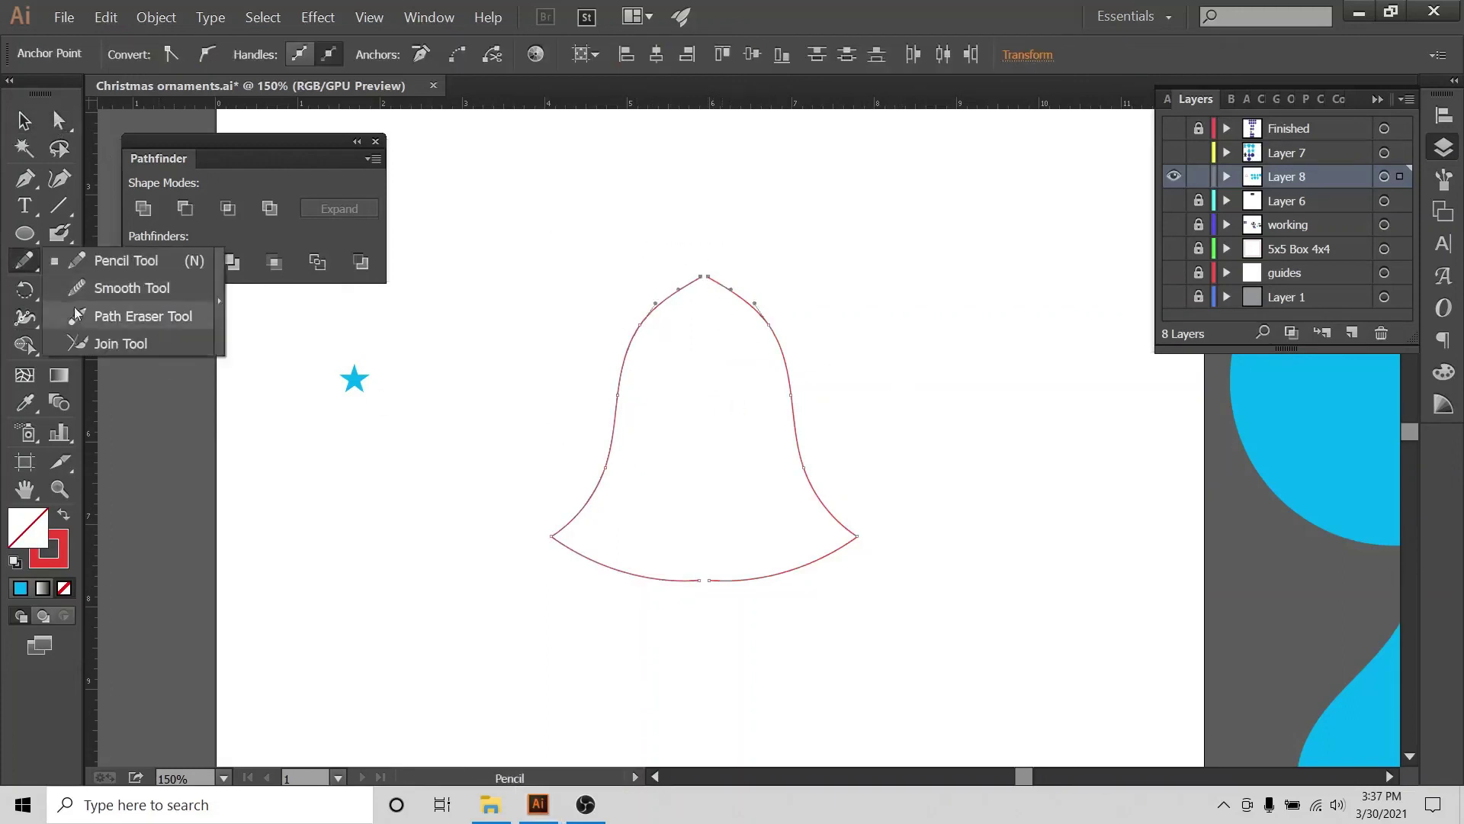
left_click(85, 341)
left_click_drag(725, 276, 668, 276)
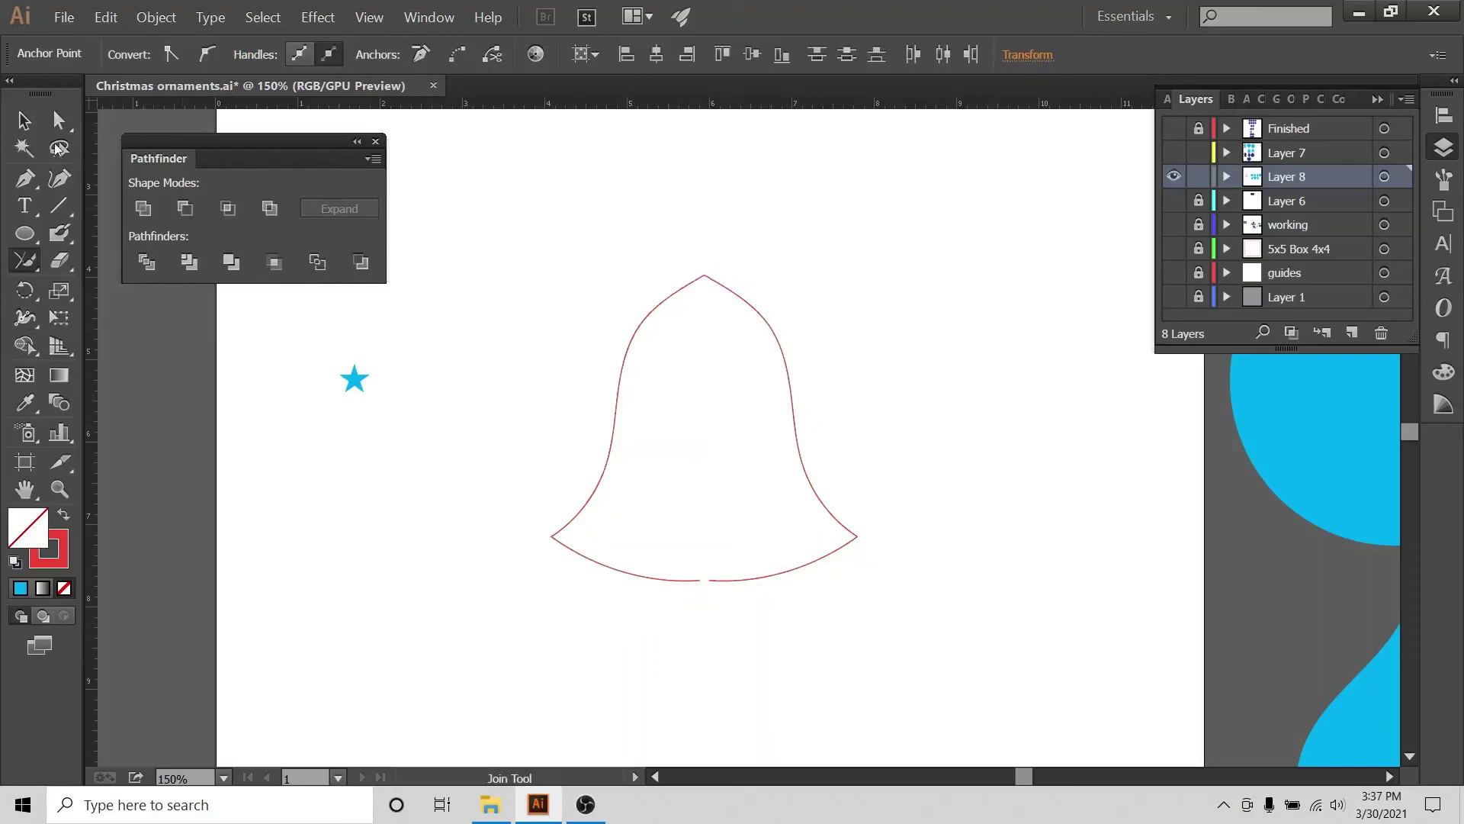
- Join the two open endpoints at the middle of the bell's bottom edge with the Join tool
left_click(59, 120)
left_click(702, 581)
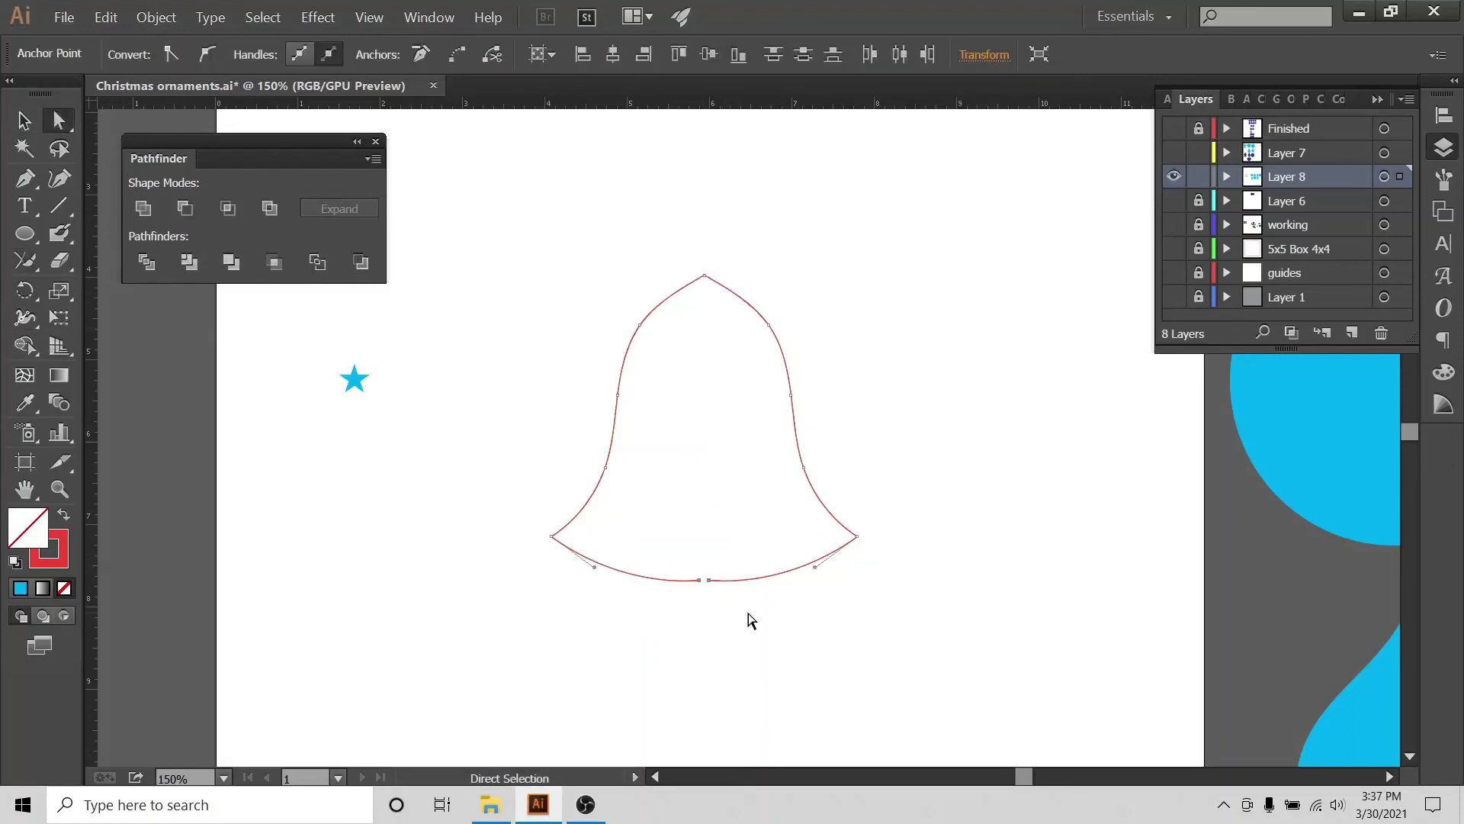
left_click(27, 261)
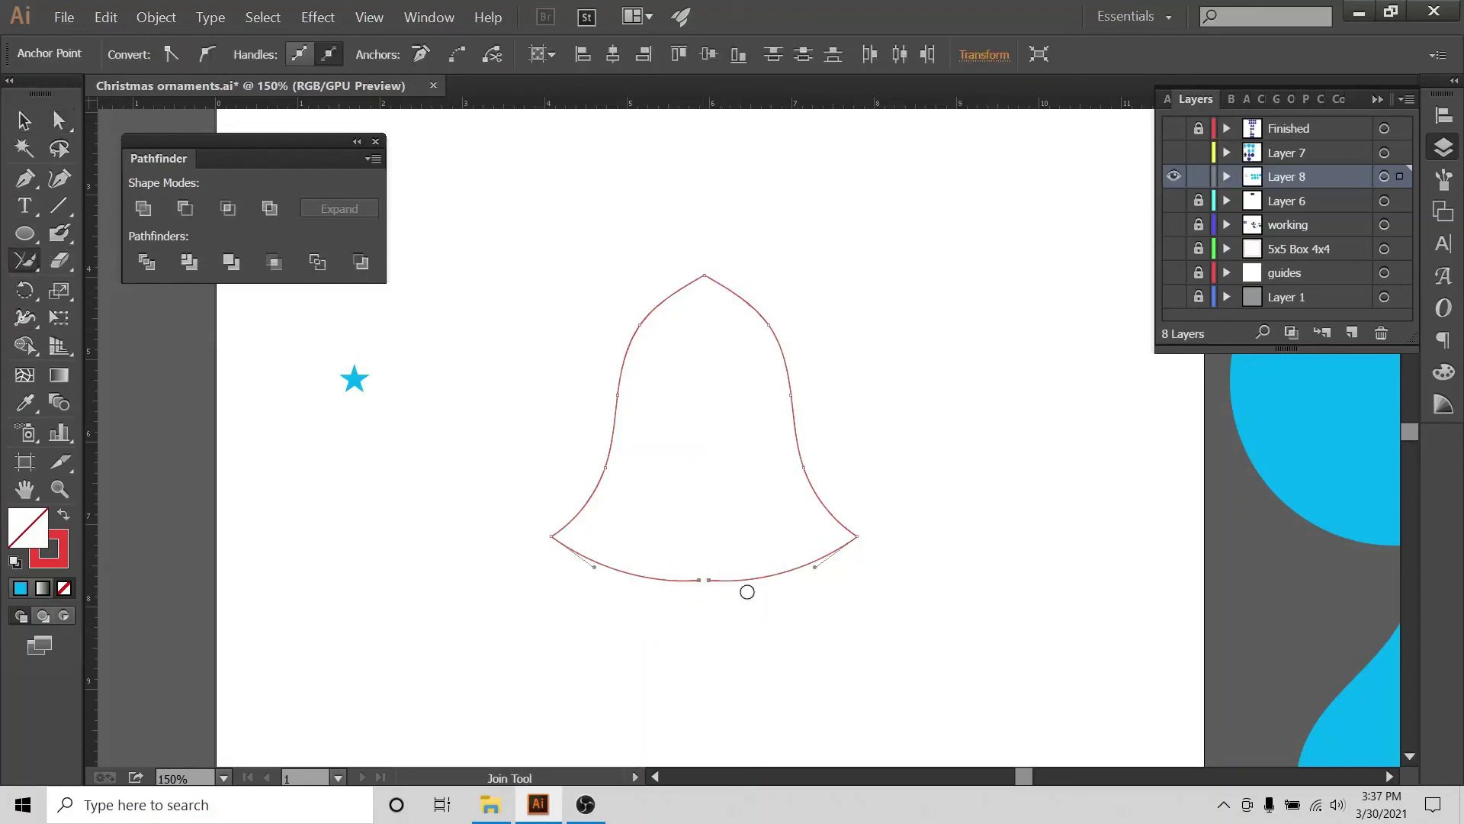
left_click_drag(747, 591, 662, 578)
- Swap the fill and stroke of the joined bell path to give it a solid red fill and no stroke
key("v")
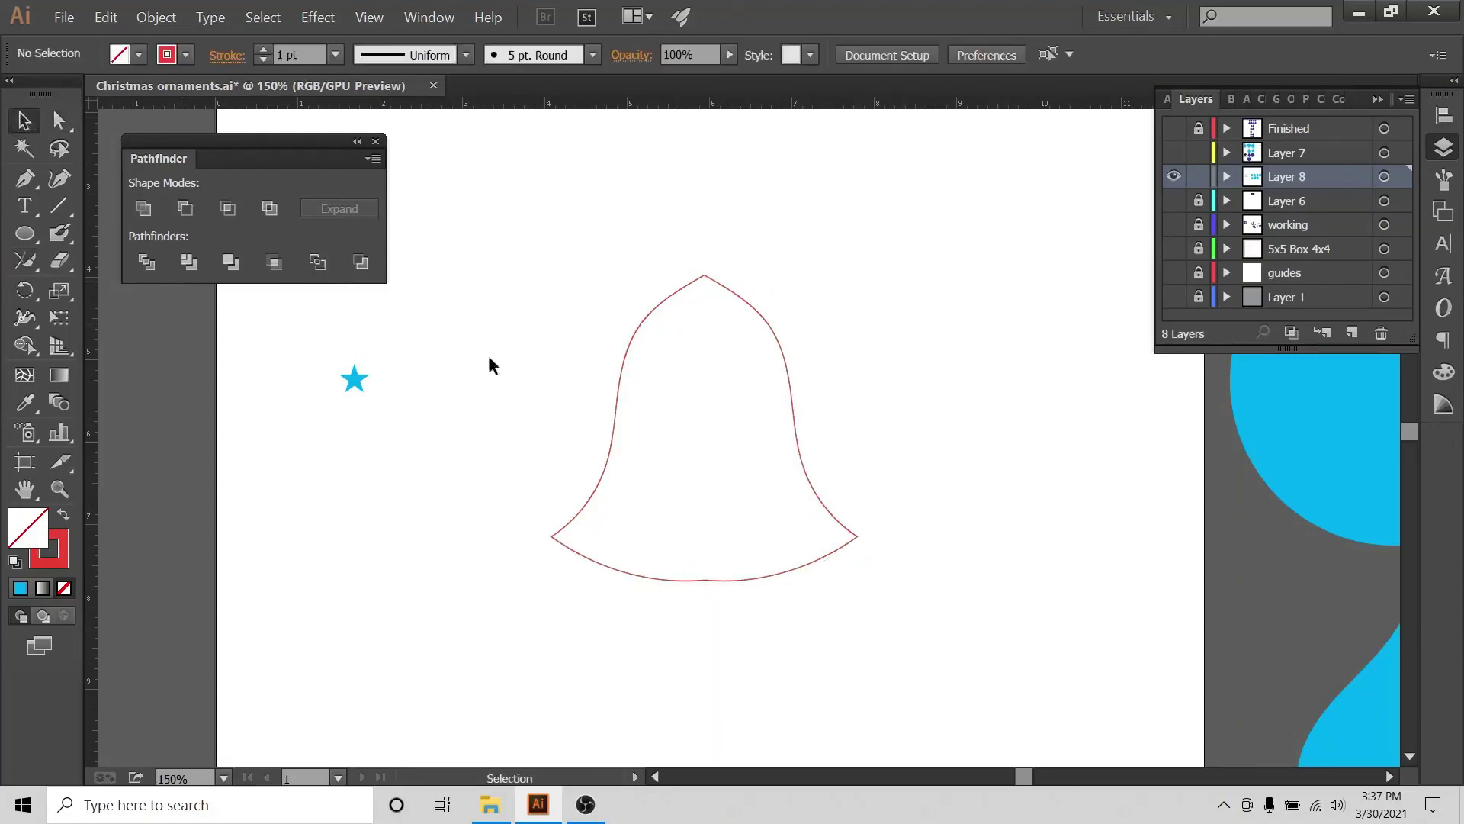
left_click_drag(572, 409, 770, 495)
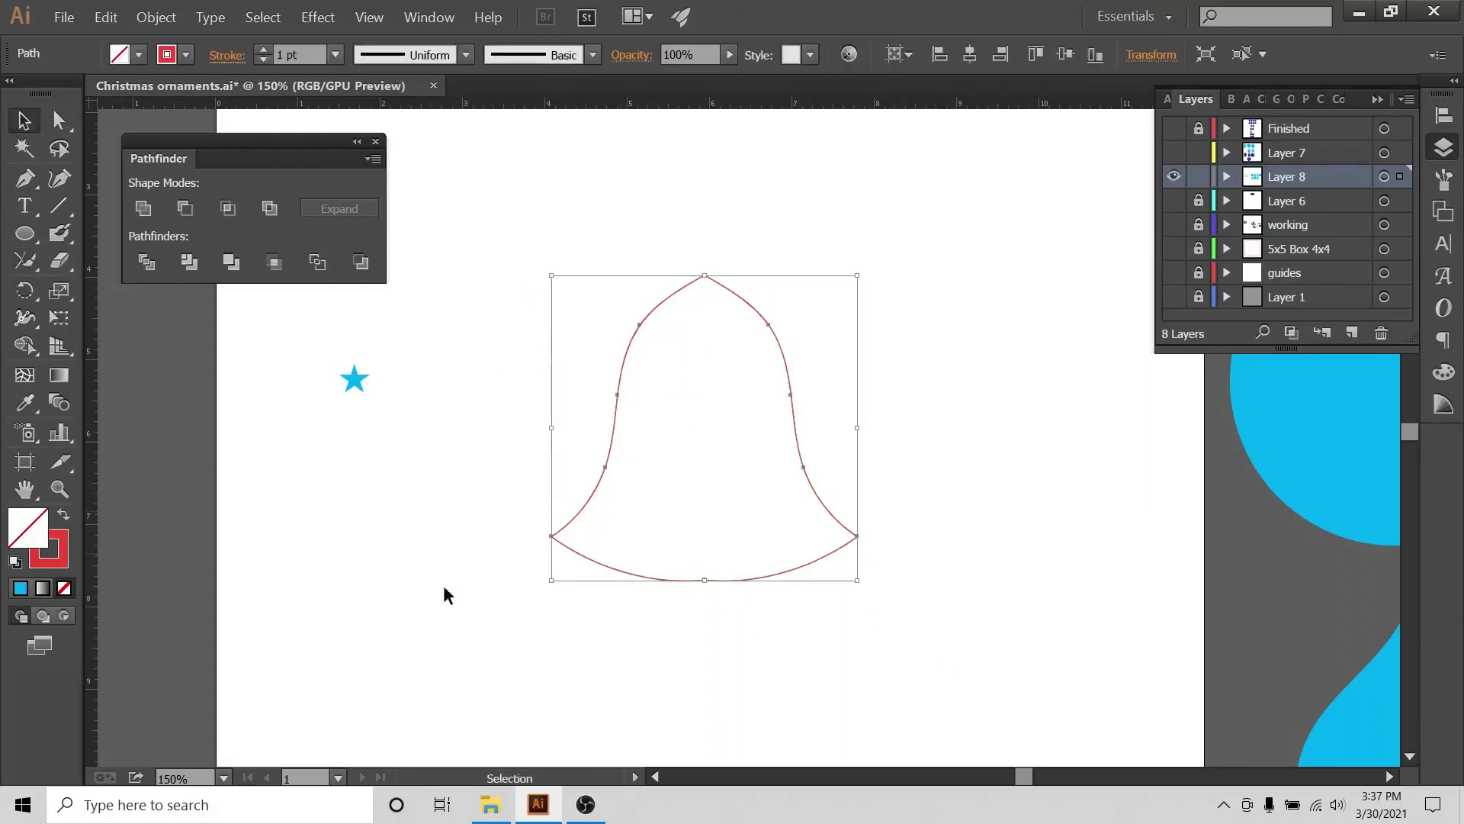
left_click(59, 516)
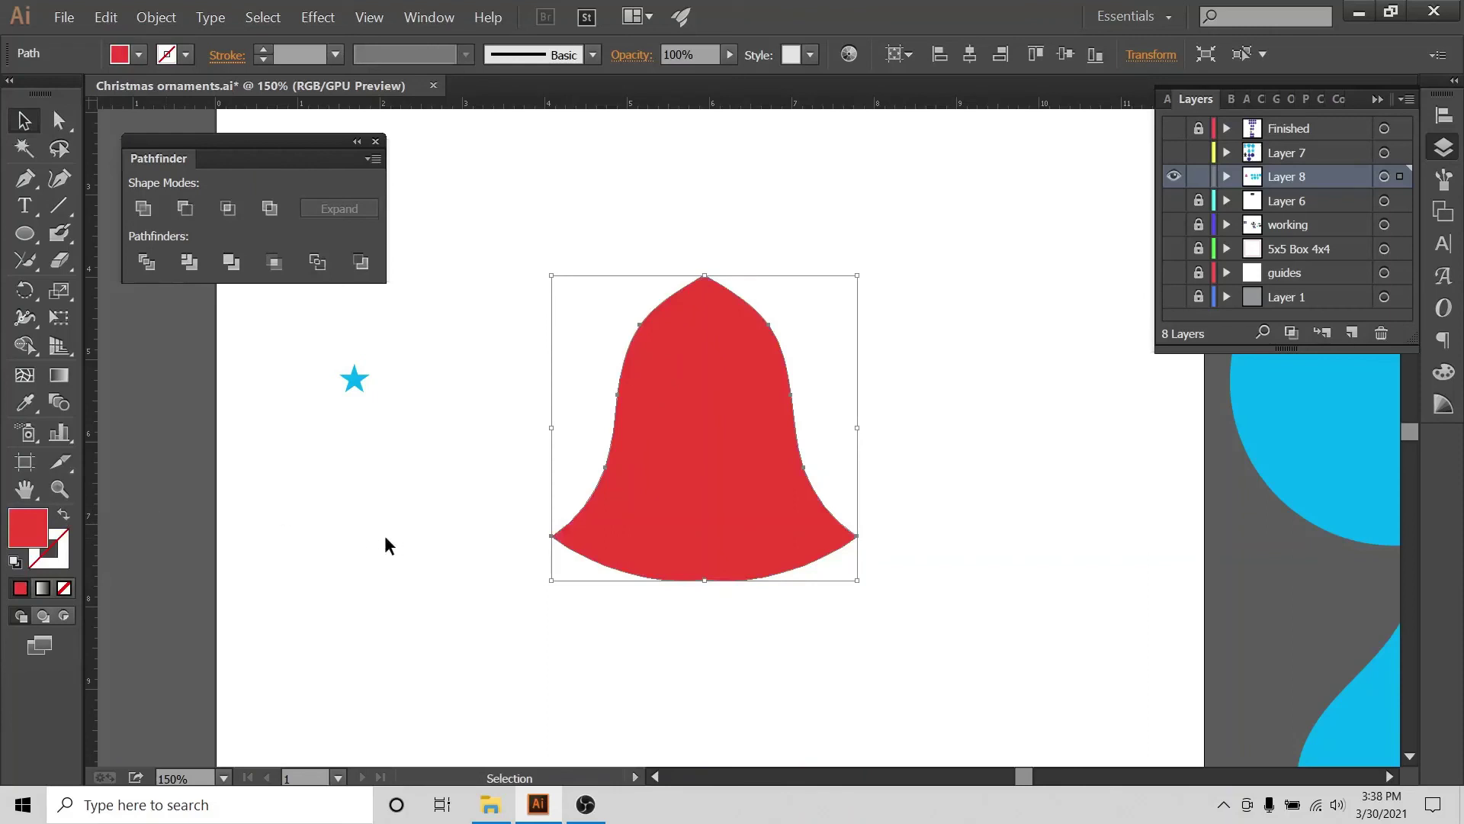
- Round all the bell's corners together to a radius of 0.15 in
left_click(59, 120)
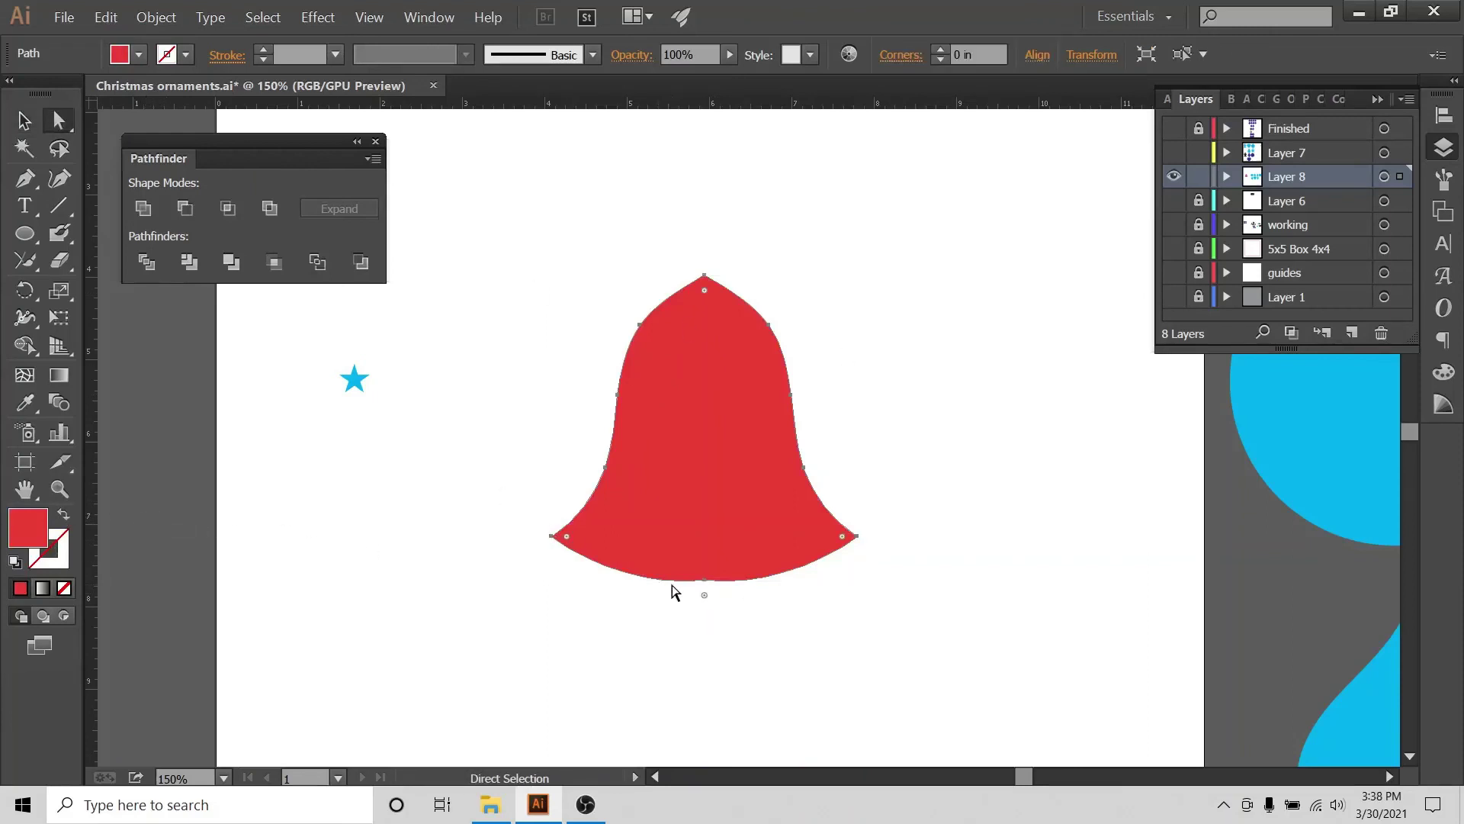
key("ctrl+equal")
key("ctrl+equal")
scroll(670, 583, "down", 4)
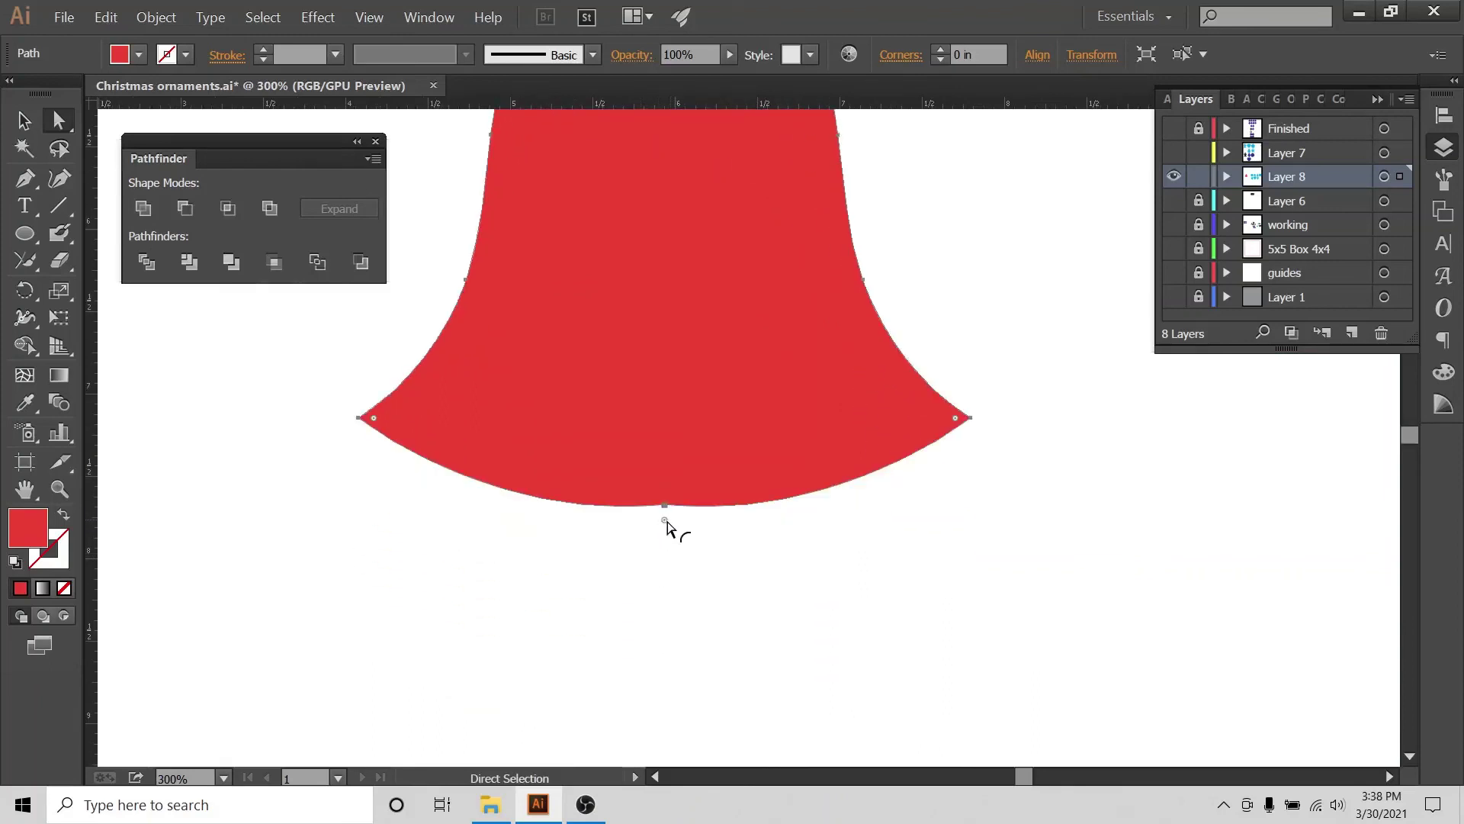
left_click_drag(664, 524, 667, 529)
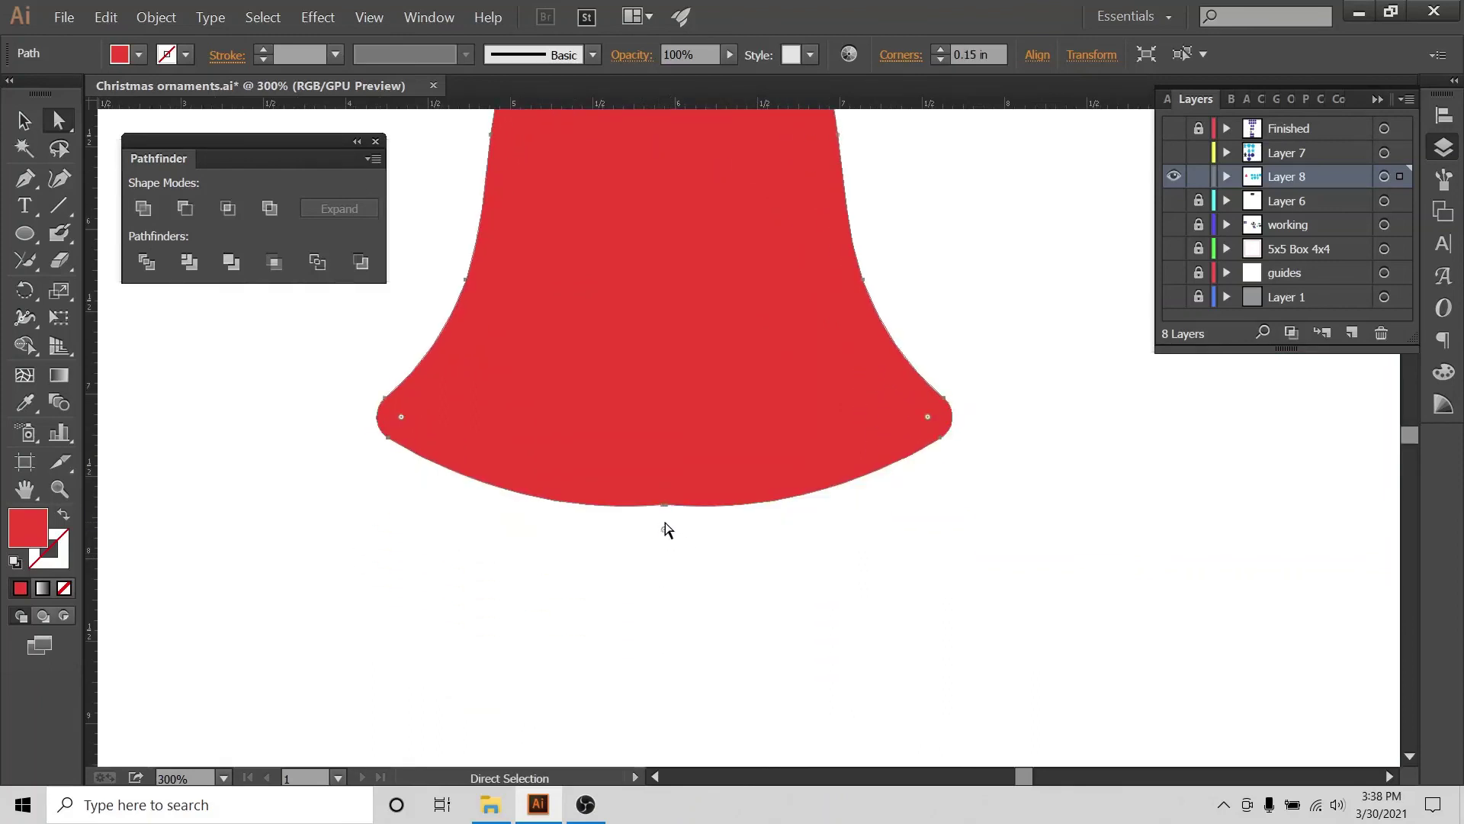
left_click(781, 592)
scroll(782, 595, "up", 2)
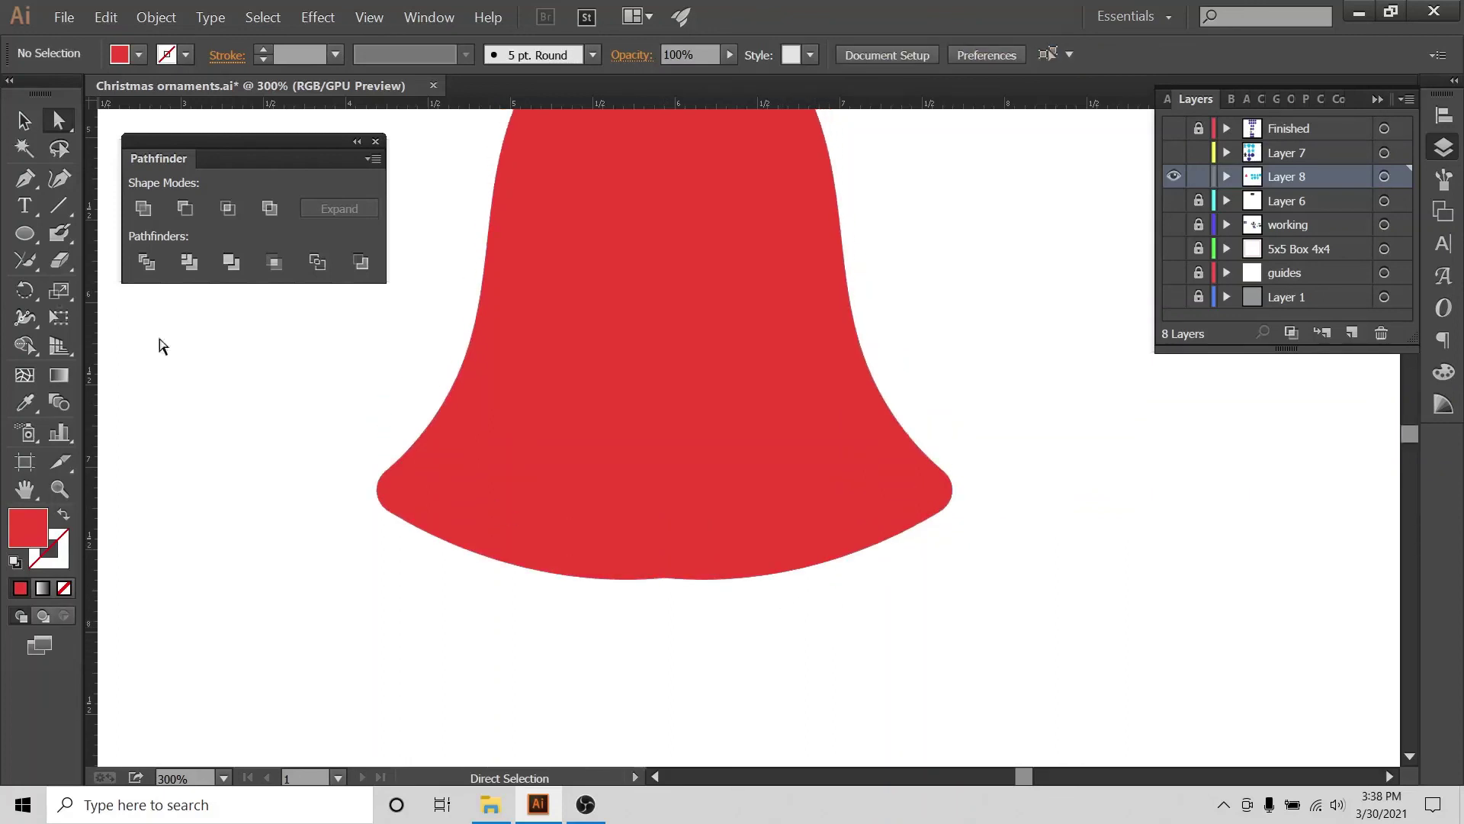
- Try to round all the bell's corners together to a radius of 0.55 in
left_click(24, 121)
key("ctrl+minus")
key("ctrl+minus")
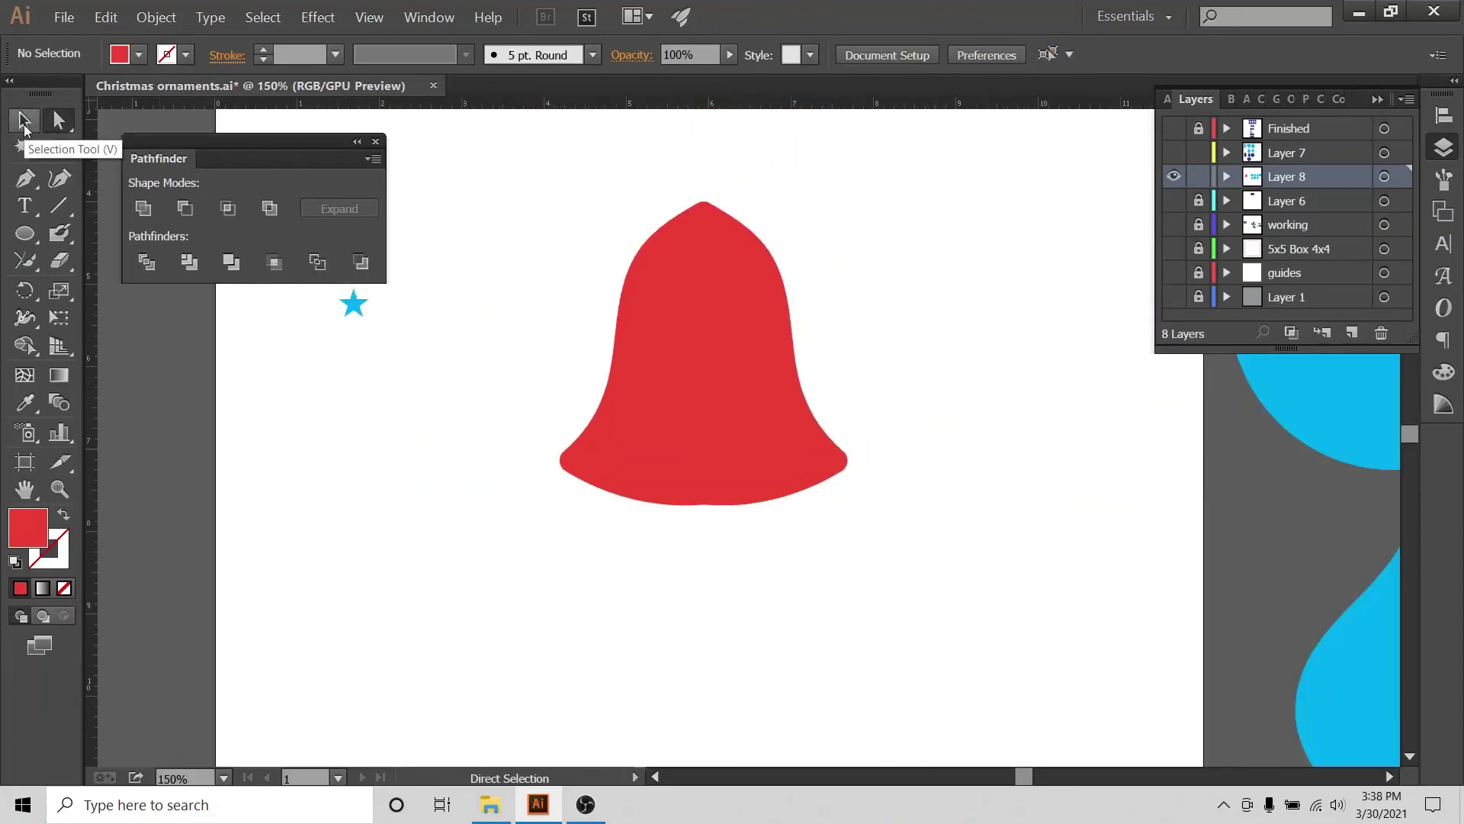
key("a")
scroll(793, 320, "up", 1)
left_click(724, 288)
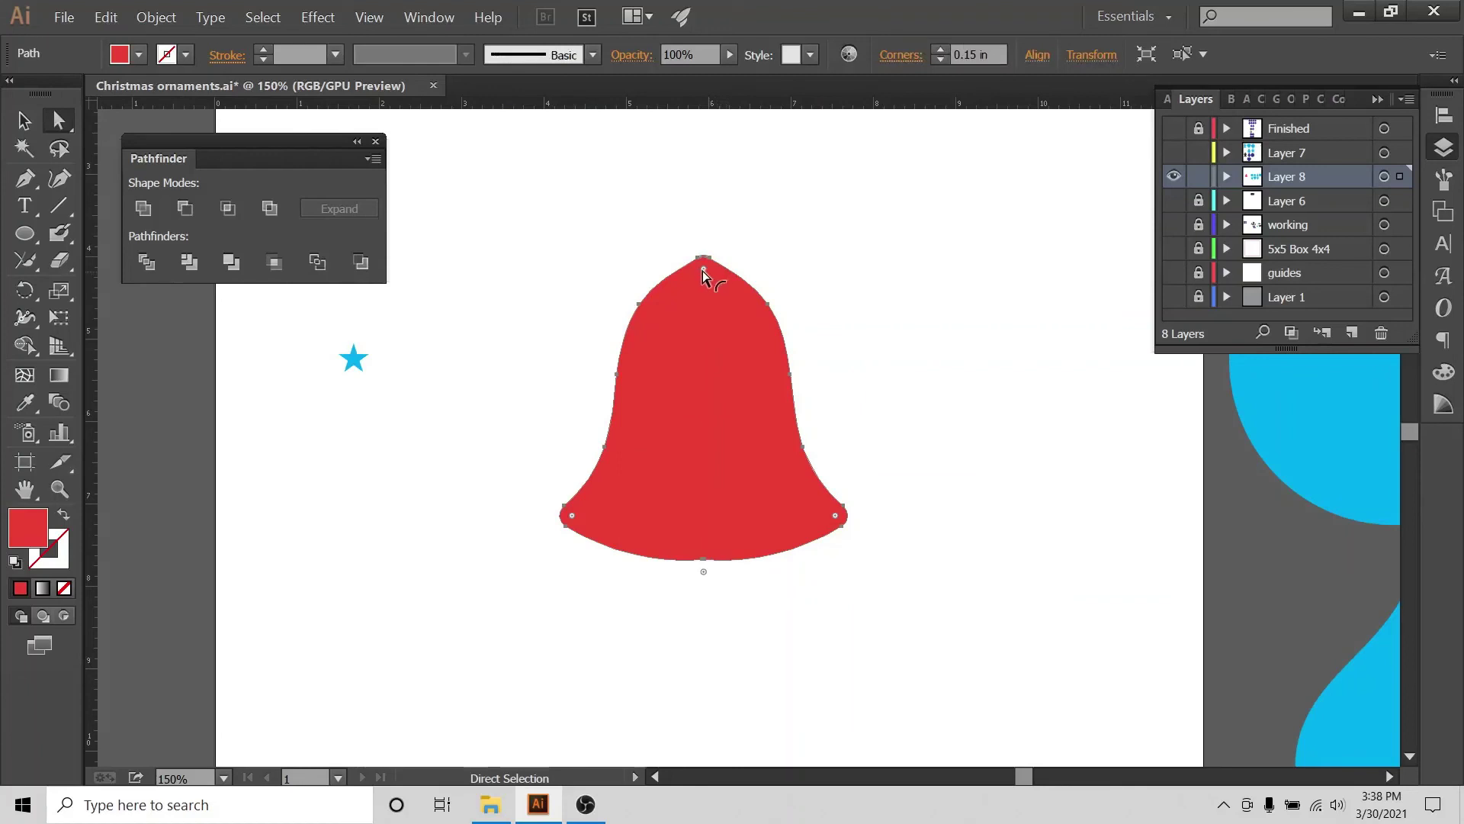
left_click_drag(702, 272, 698, 308)
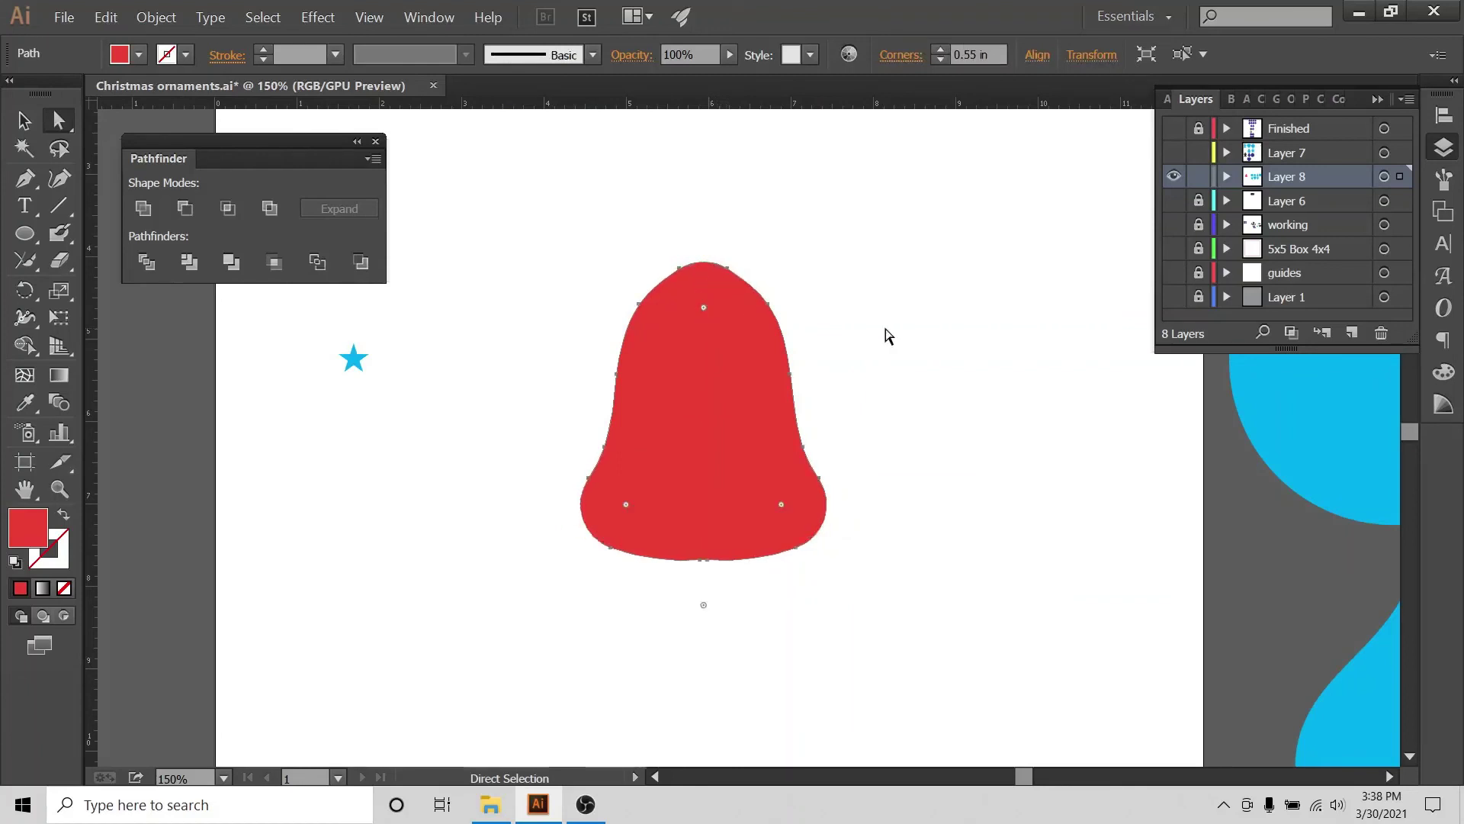
key("ctrl+z")
left_click(940, 368)
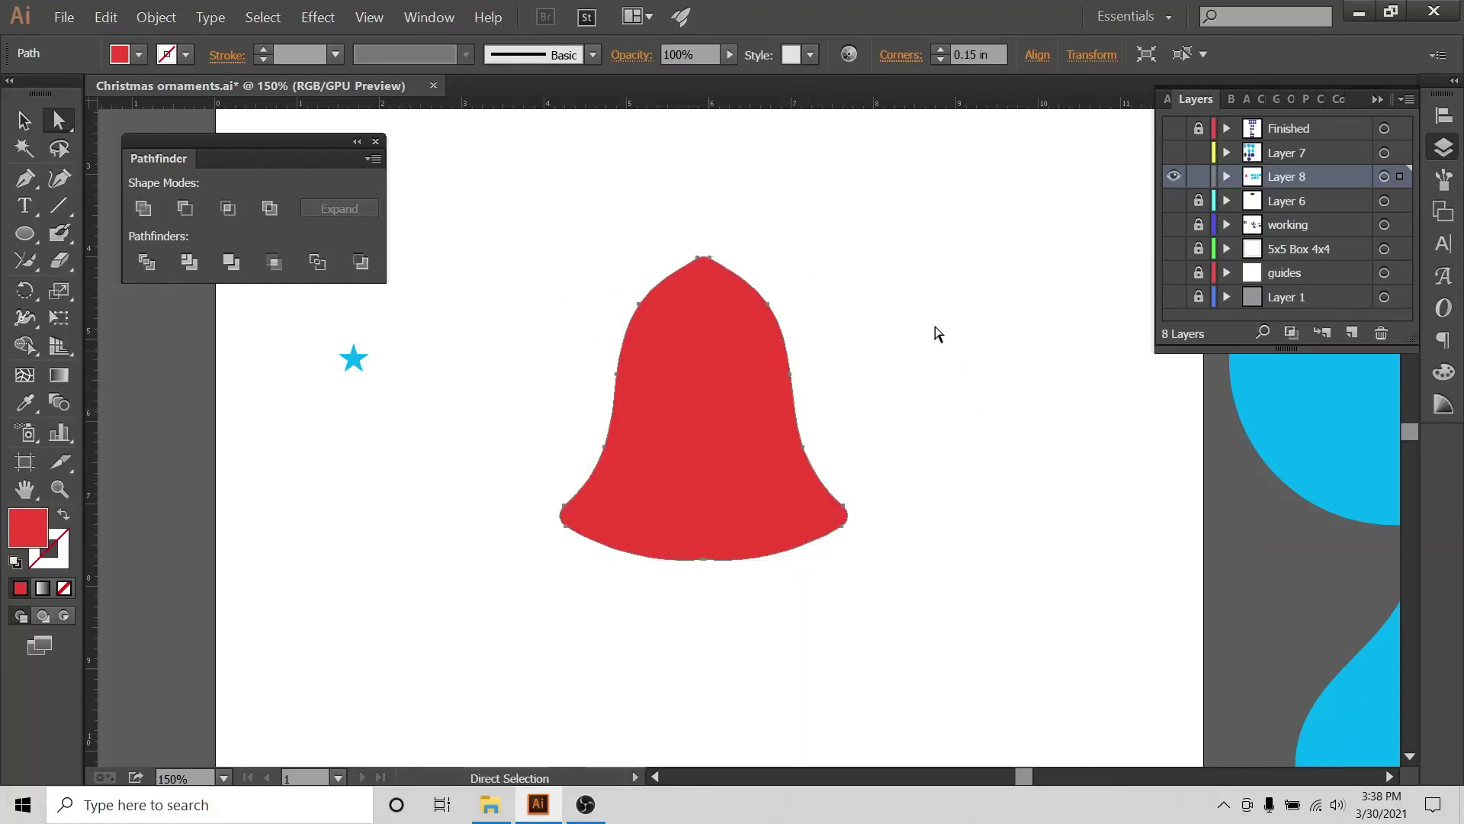
- Round only the bell's top corner to a radius of 0.54 in
left_click(703, 266)
double_click(703, 268)
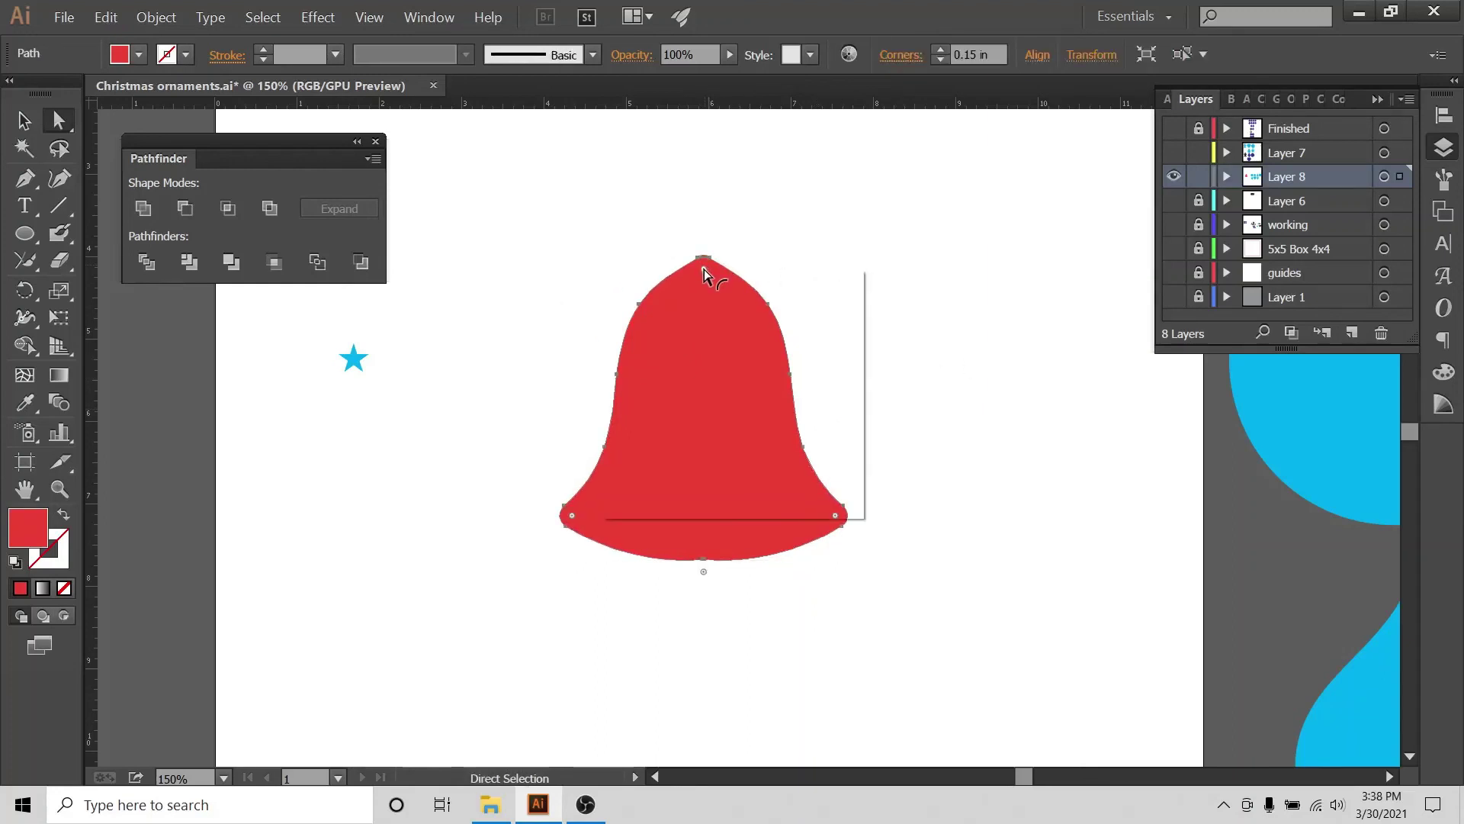
left_click(767, 468)
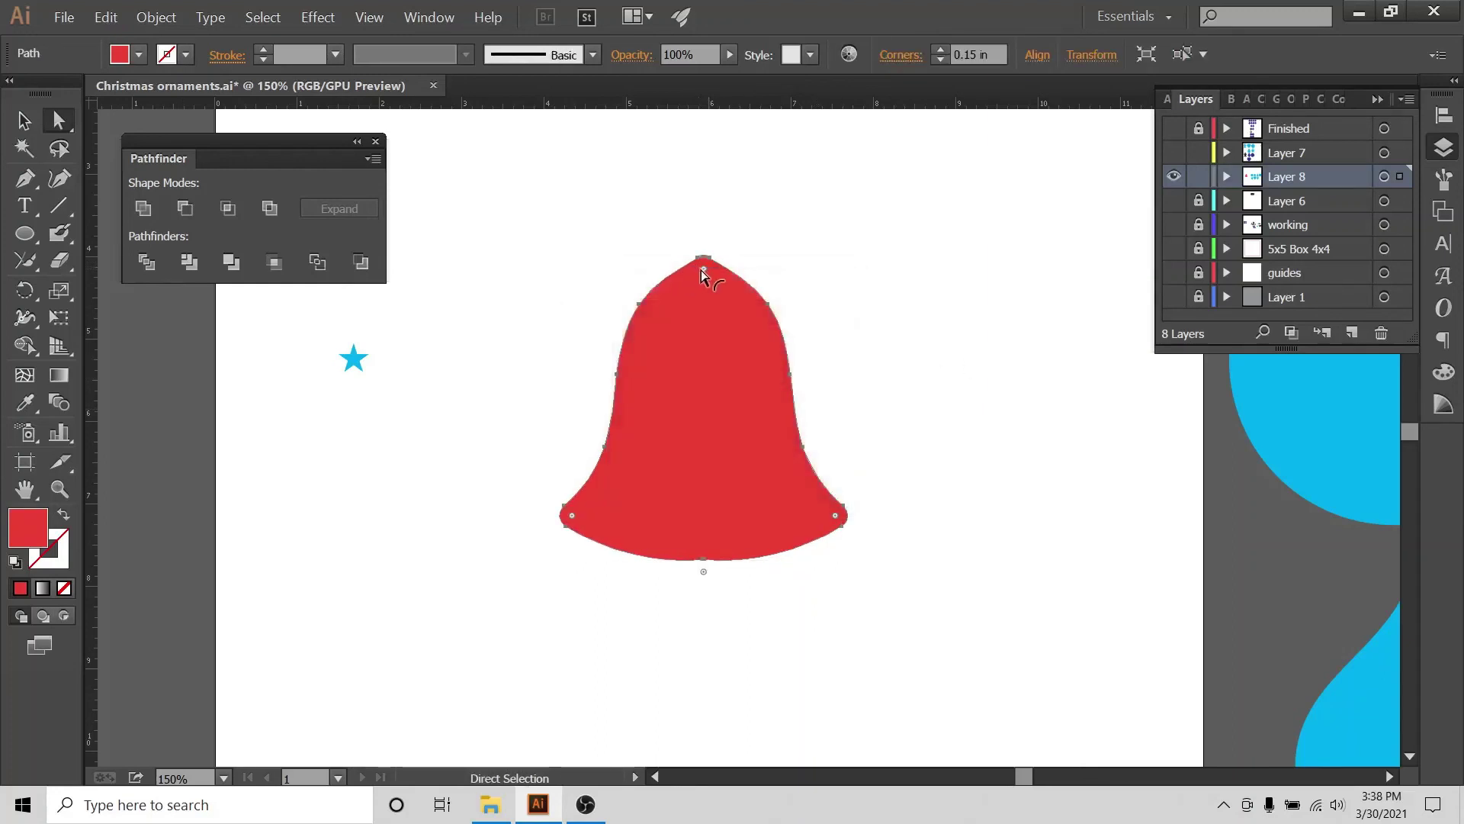
left_click_drag(712, 258, 700, 300)
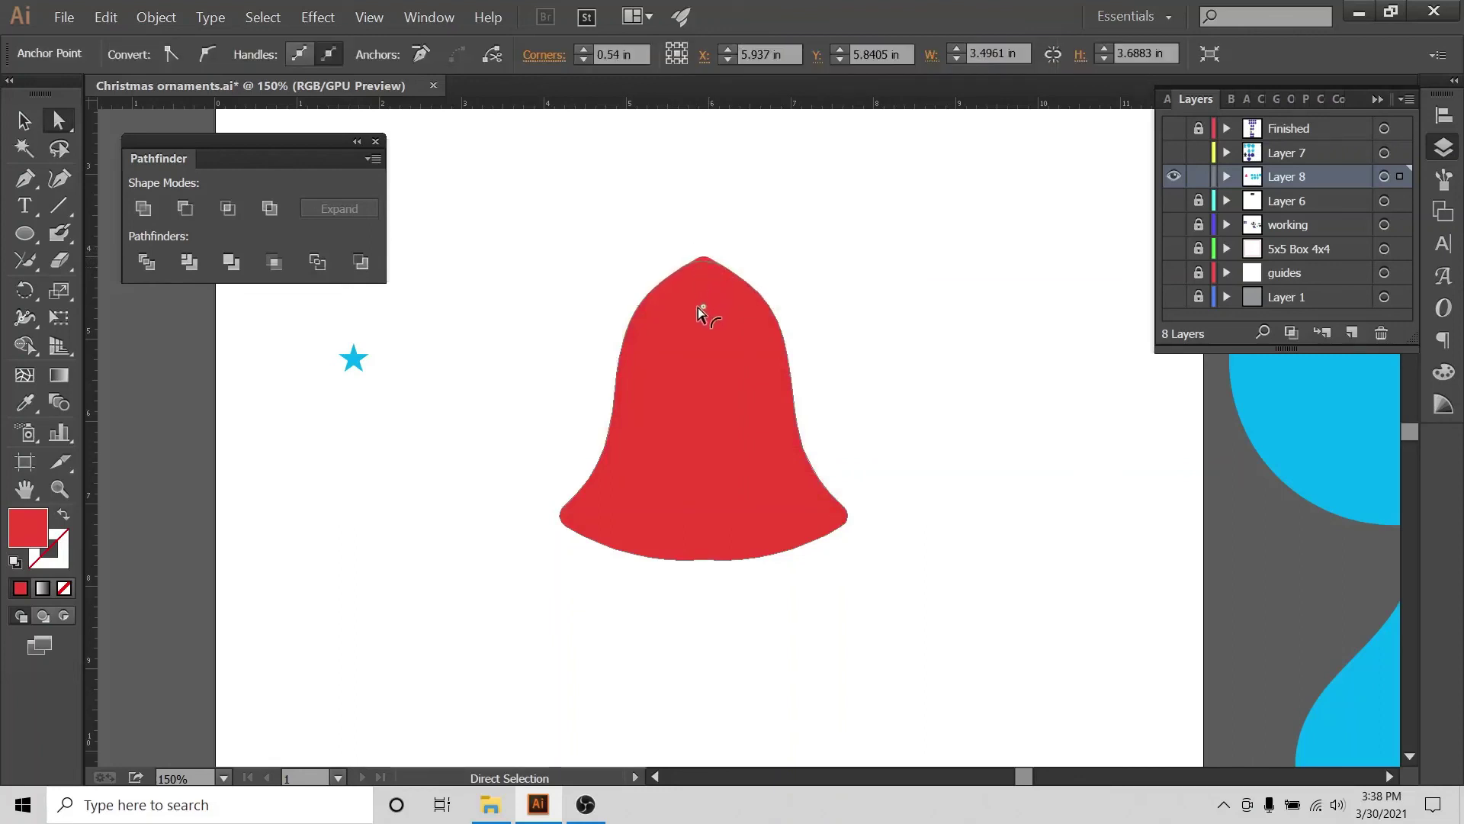
left_click(23, 120)
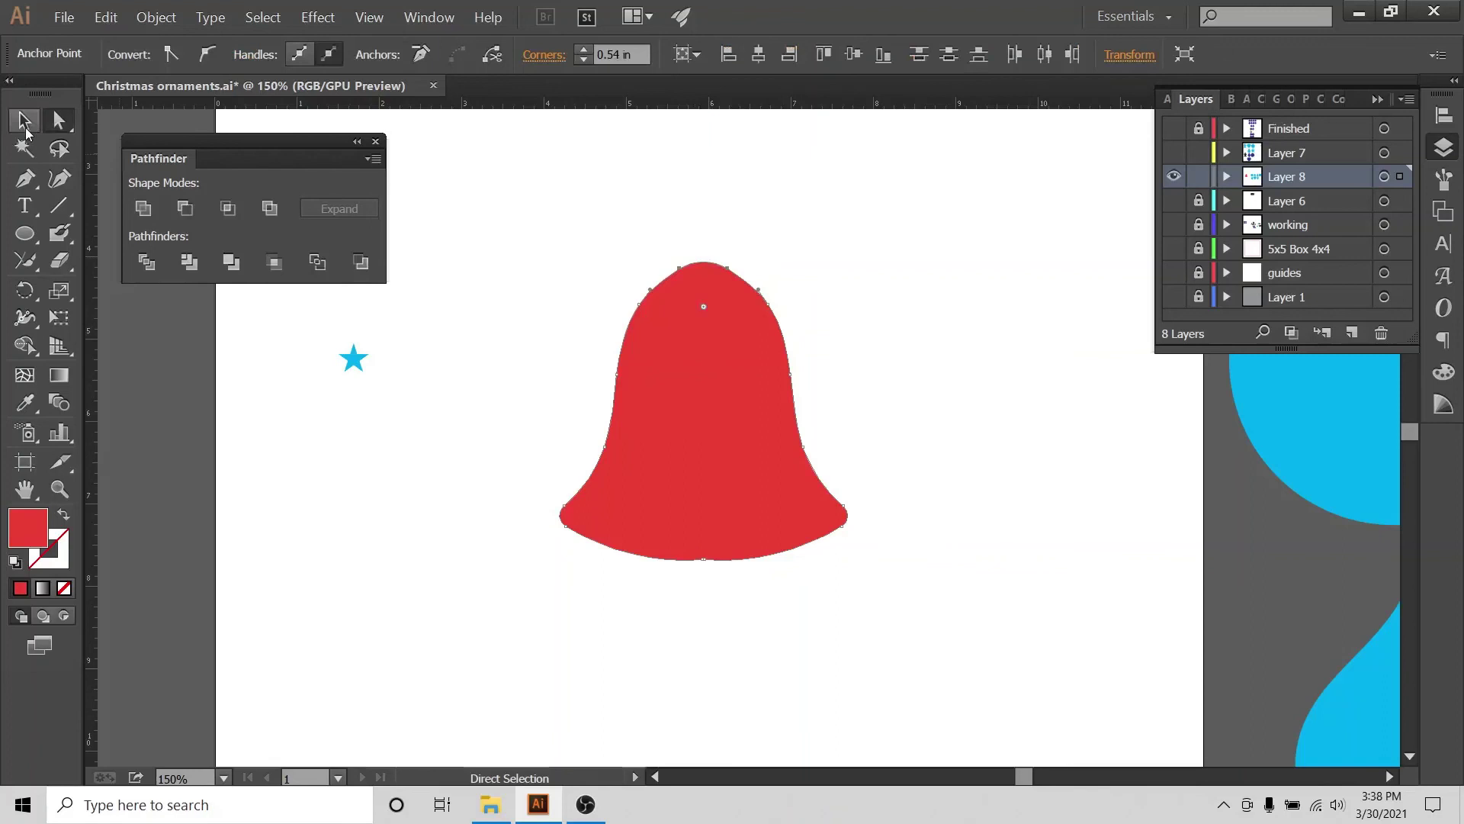
left_click(939, 205)
- Duplicate the small blue star and place the copy just below the bell's rounded top
left_click(365, 368)
key("a")
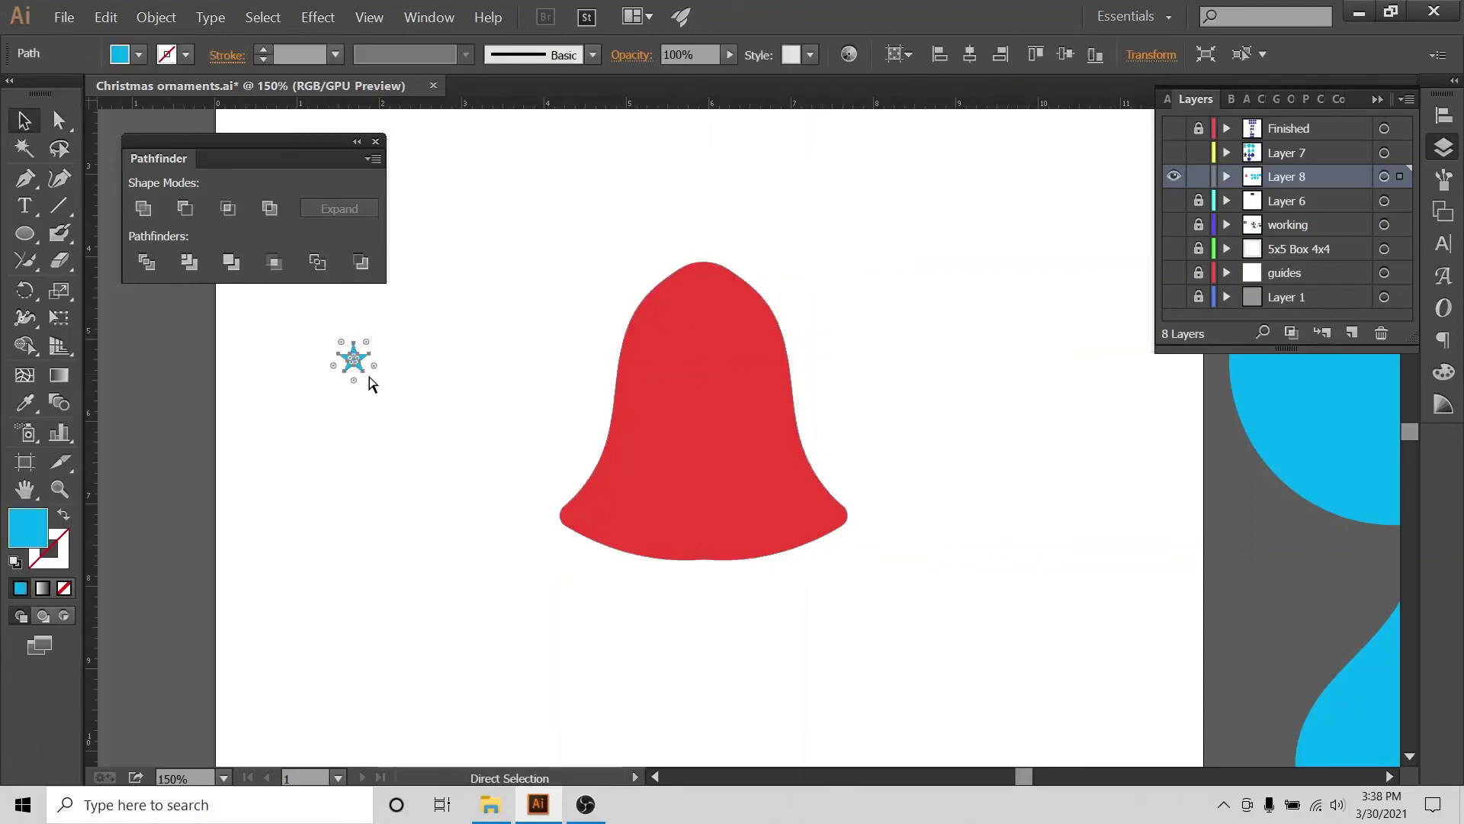
key("ctrl+c")
key("ctrl+v")
key("v")
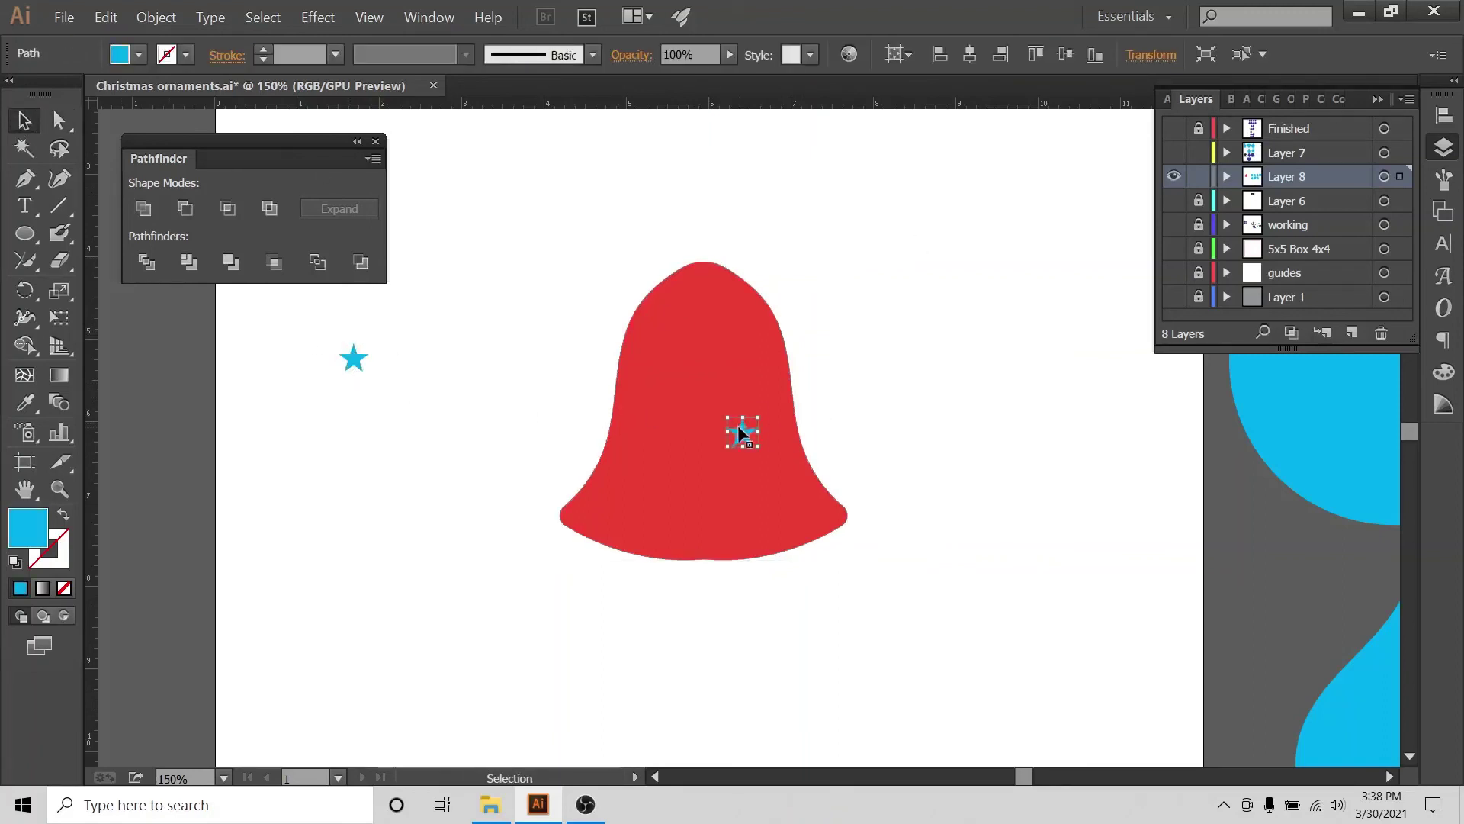
left_click_drag(745, 430, 704, 310)
- Center the bell and its star horizontally on the artboard
left_click_drag(591, 592, 724, 290)
left_click(1445, 116)
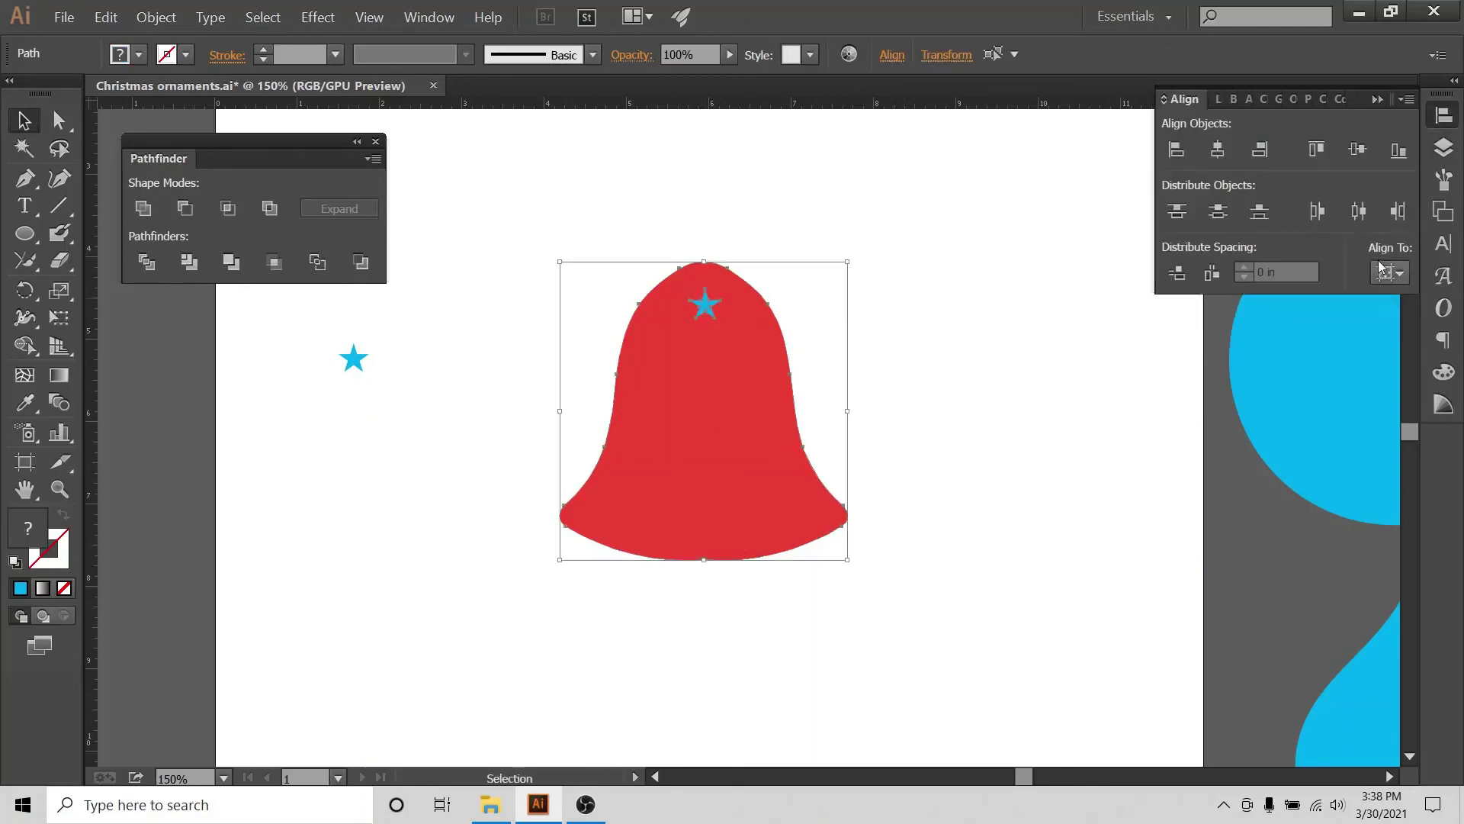
left_click(1390, 273)
left_click(1209, 150)
left_click(1218, 151)
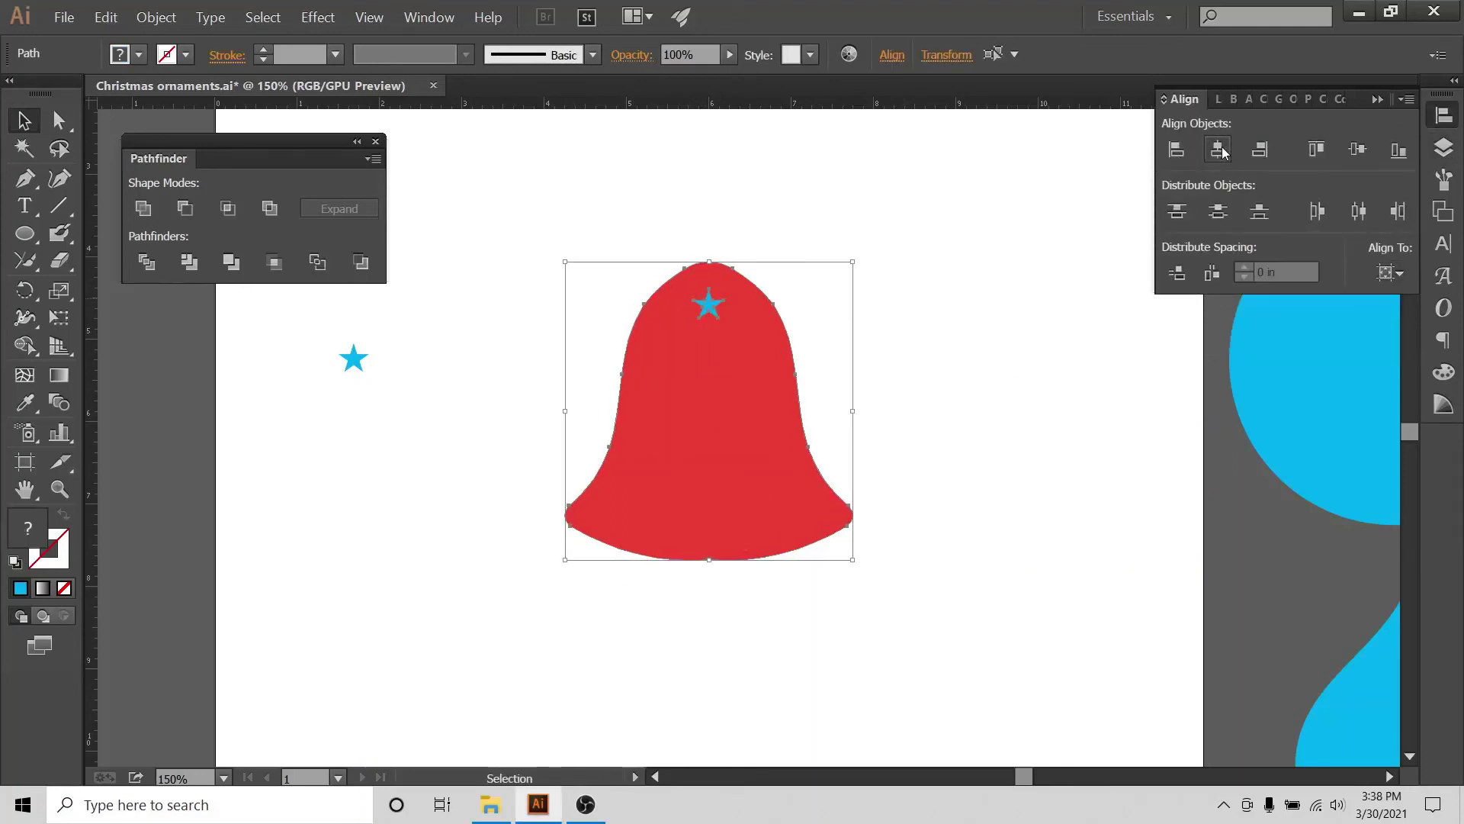
- Nudge the star on the bell slightly upward, closer to the bell's top edge
left_click(709, 305)
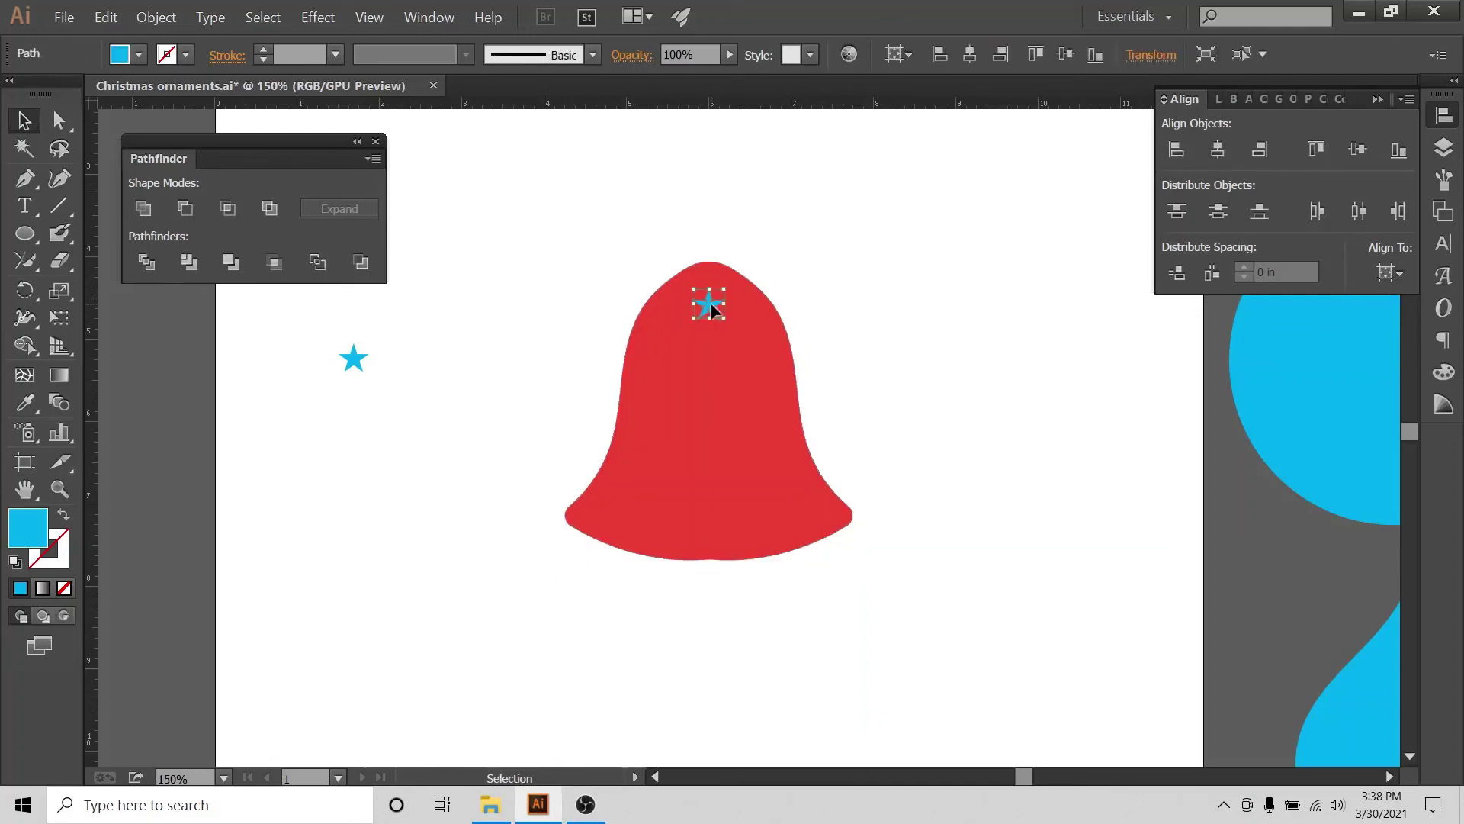
key("Up")
key("Up")
key("Up")
key("Up")
key("Up")
left_click(847, 304)
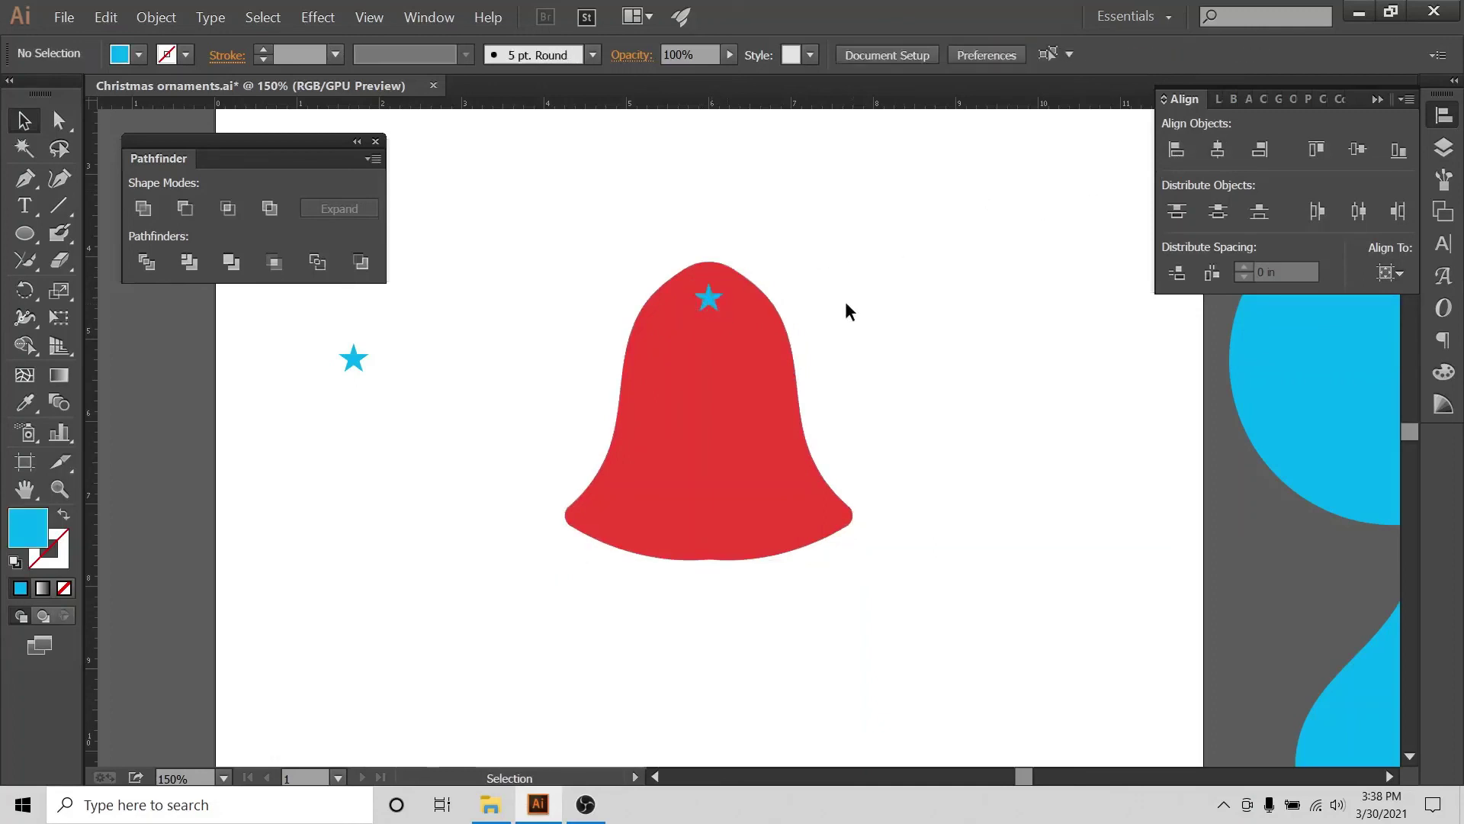
- Subtract the star from the bell with Minus Front to cut a star-shaped hanging hole
left_click_drag(779, 236, 620, 565)
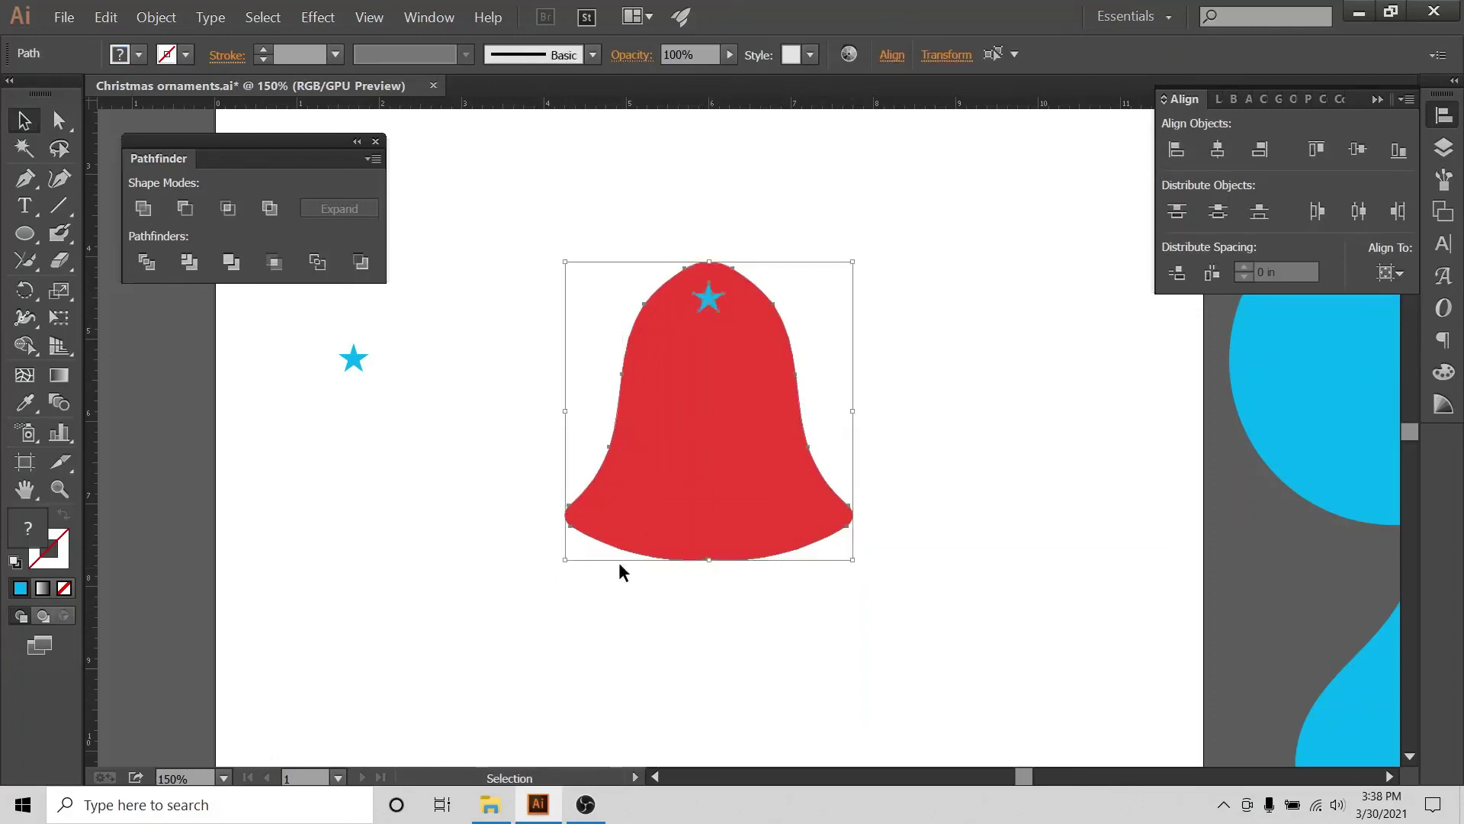
left_click(185, 208)
left_click(854, 236)
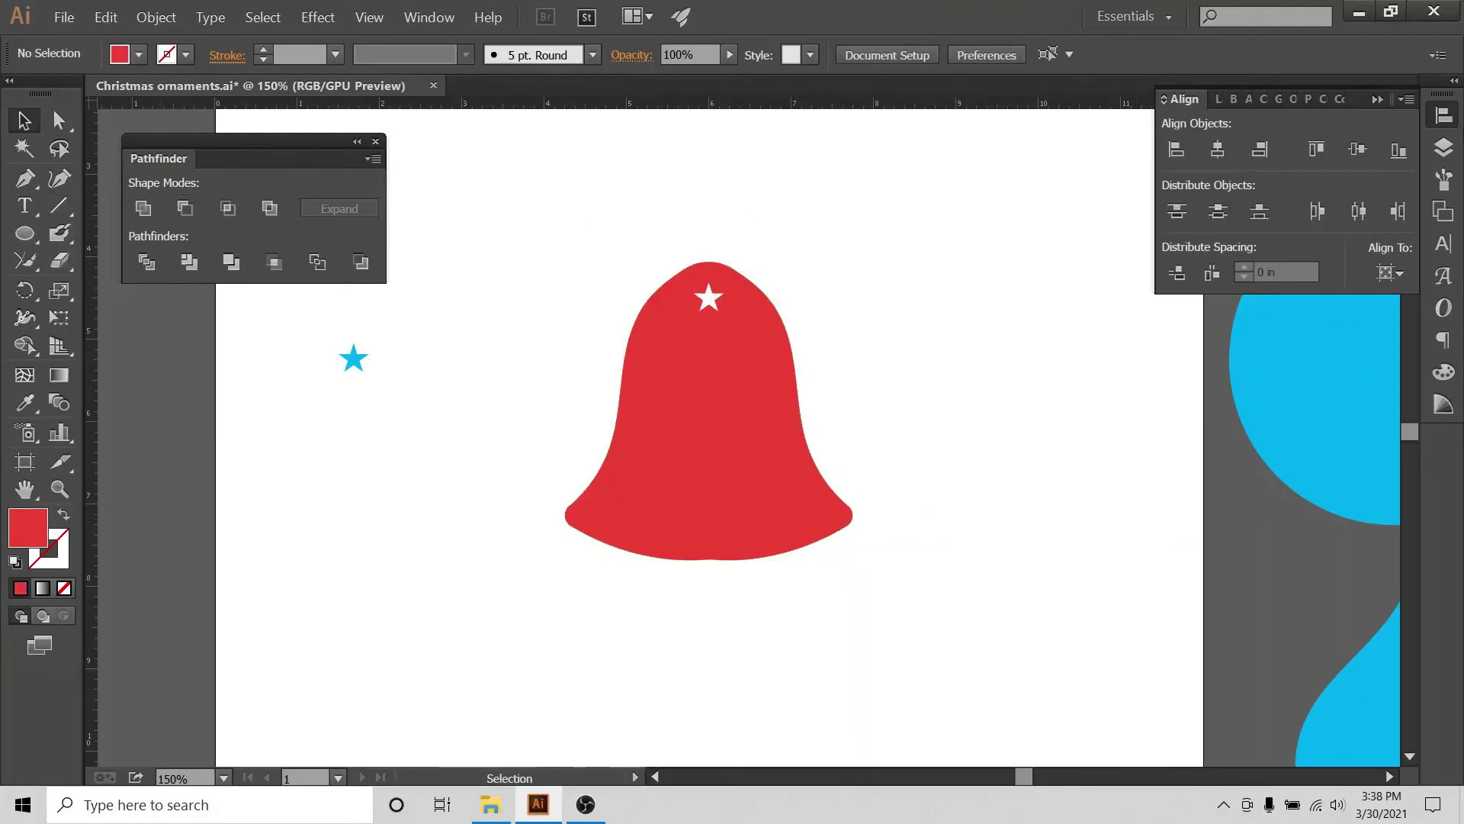
- Show the guides layer and the 5x5 Box 4x4 layer behind the bell
left_click(1442, 147)
left_click(1173, 273)
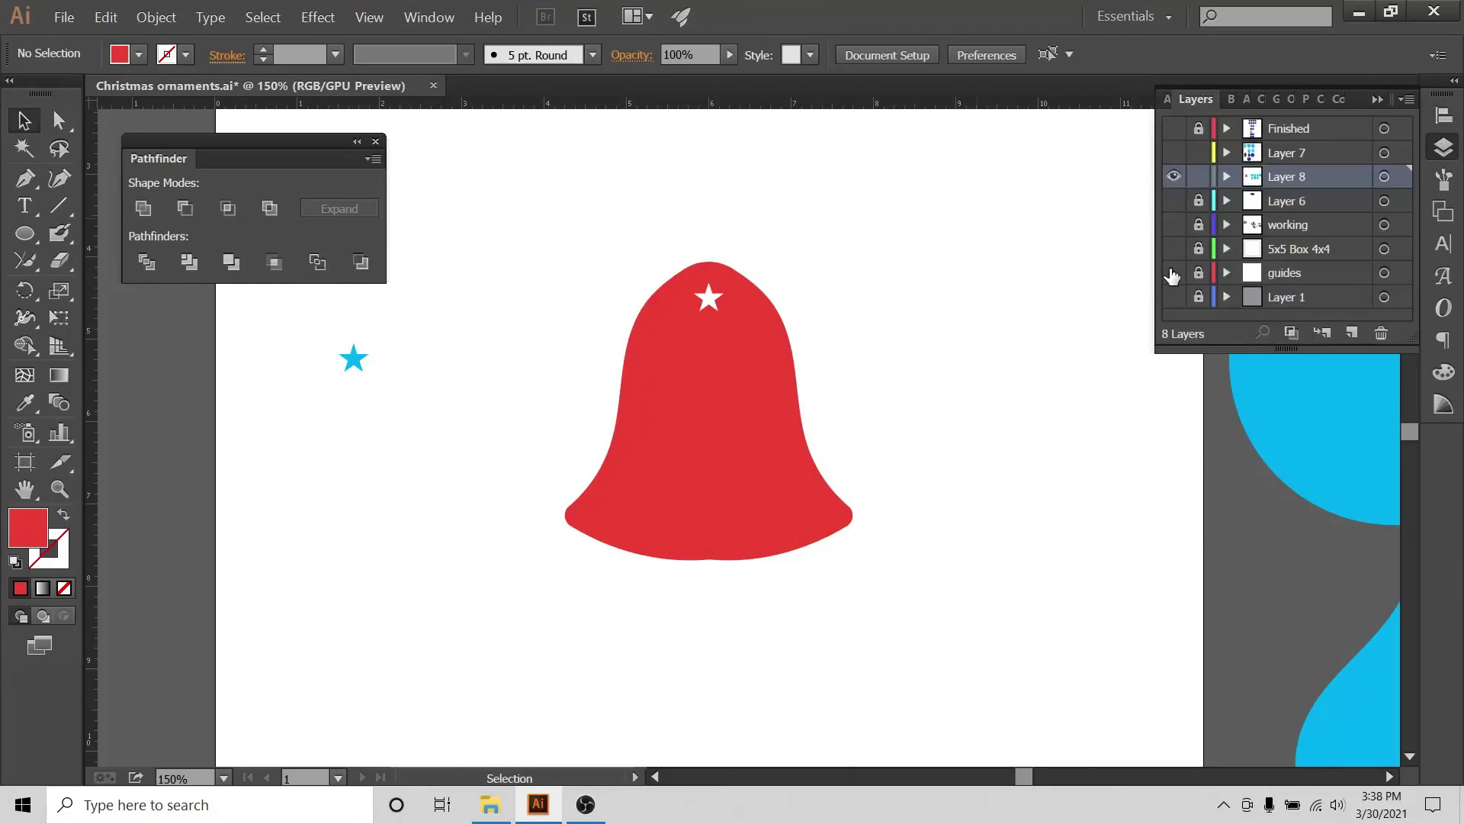
left_click(1174, 248)
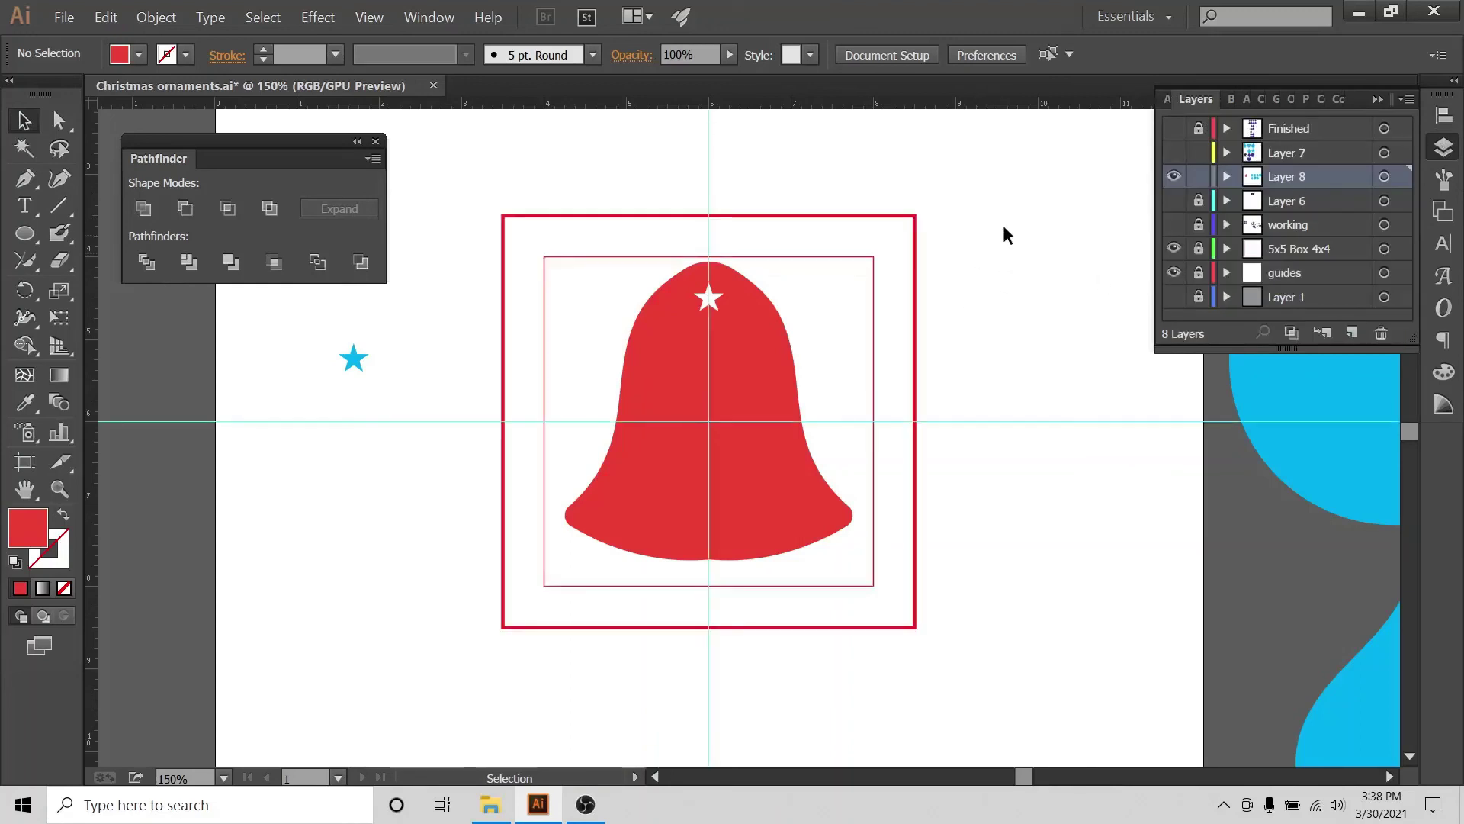
- Draw a small upright ellipse overlapping the middle of the bell's lower edge as its clapper
left_click_drag(25, 233, 89, 286)
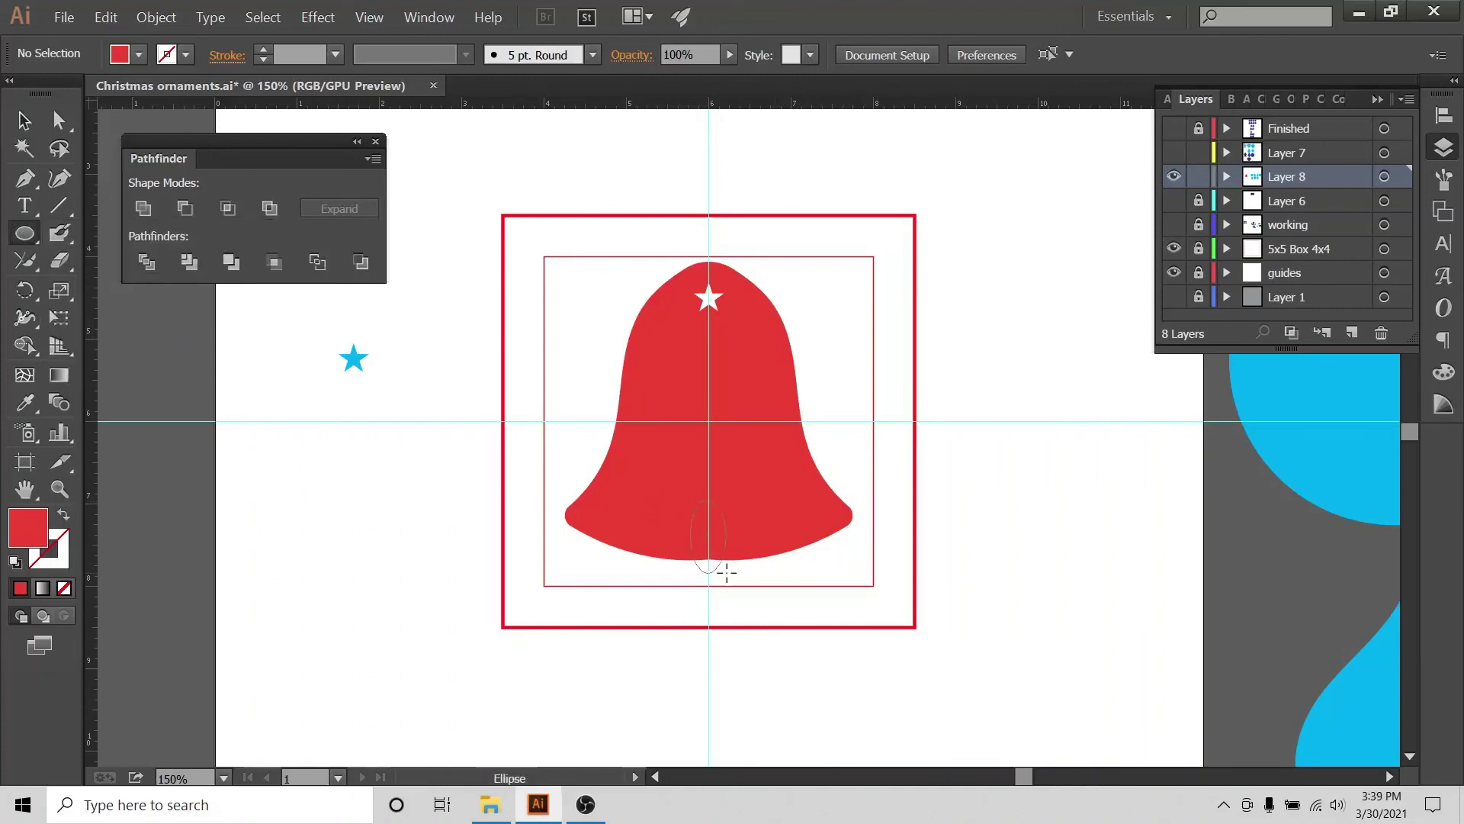
left_click_drag(727, 572, 739, 592)
left_click(31, 120)
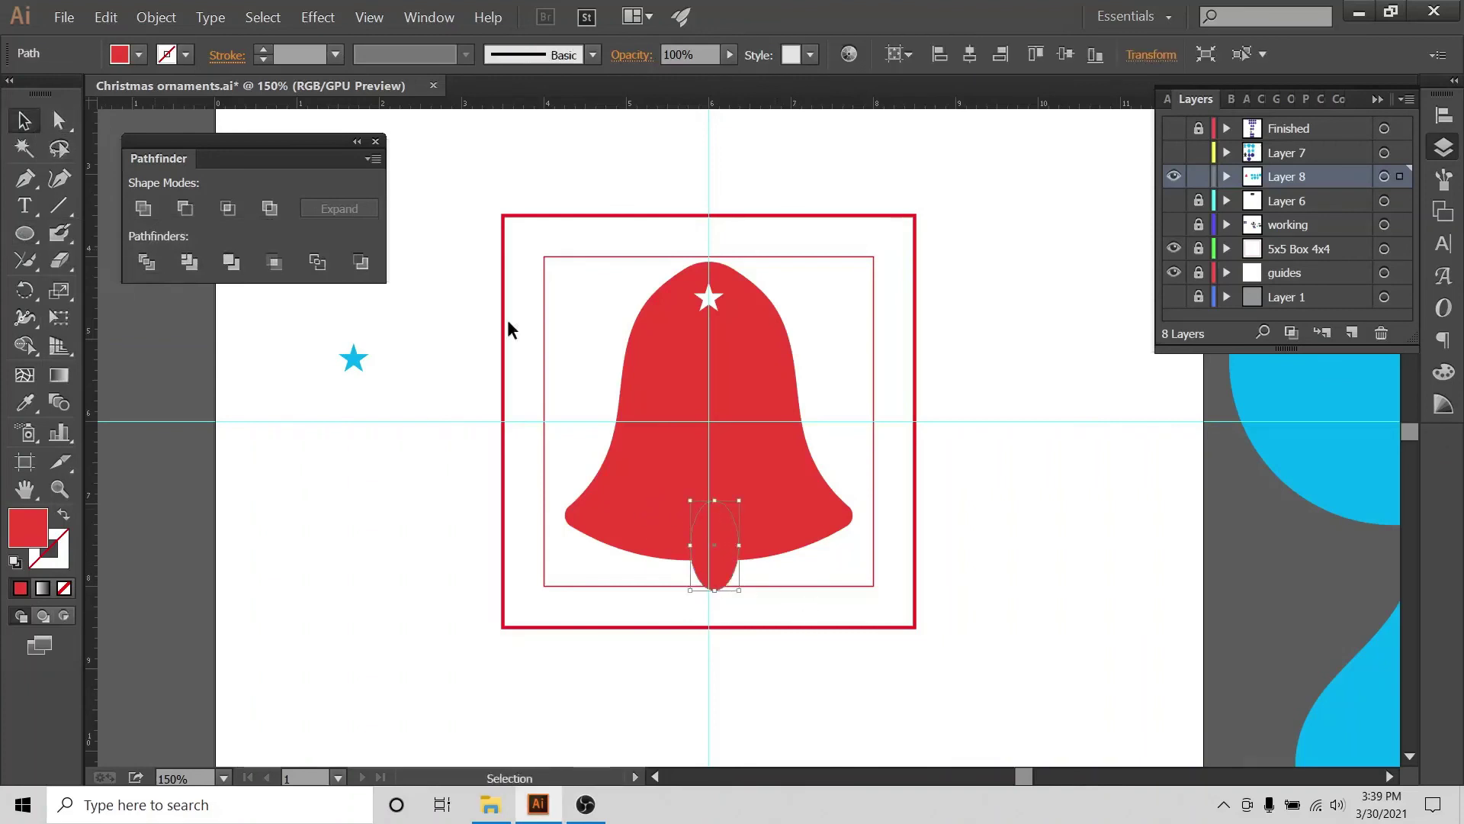
- Center the bell and the clapper ellipse horizontally on the artboard
left_click_drag(926, 351, 636, 734)
left_click(1443, 115)
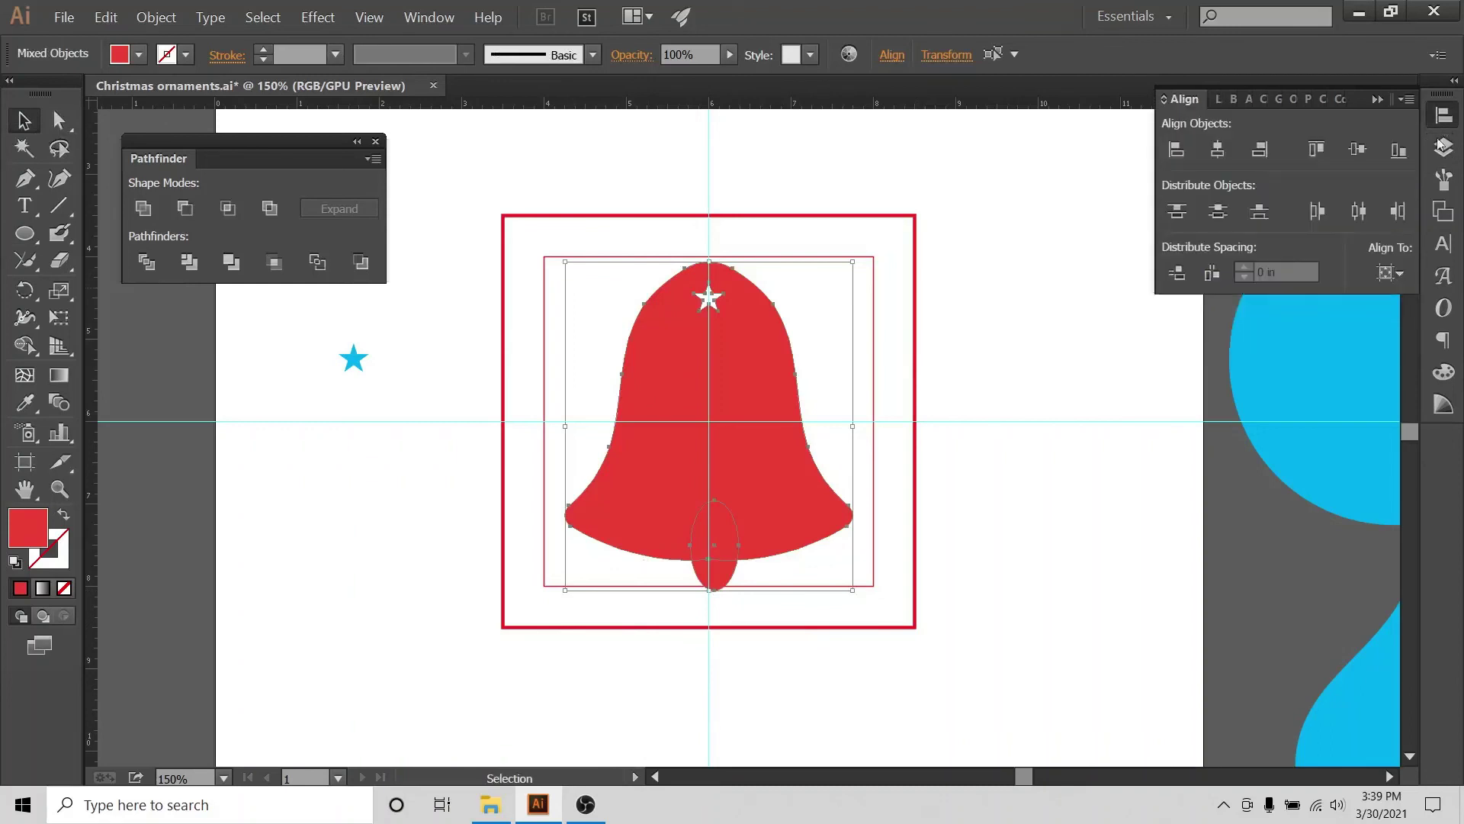
left_click(1389, 273)
left_click(1236, 174)
left_click(981, 343)
- Widen the clapper ellipse and center it horizontally on the artboard again
left_click(729, 538)
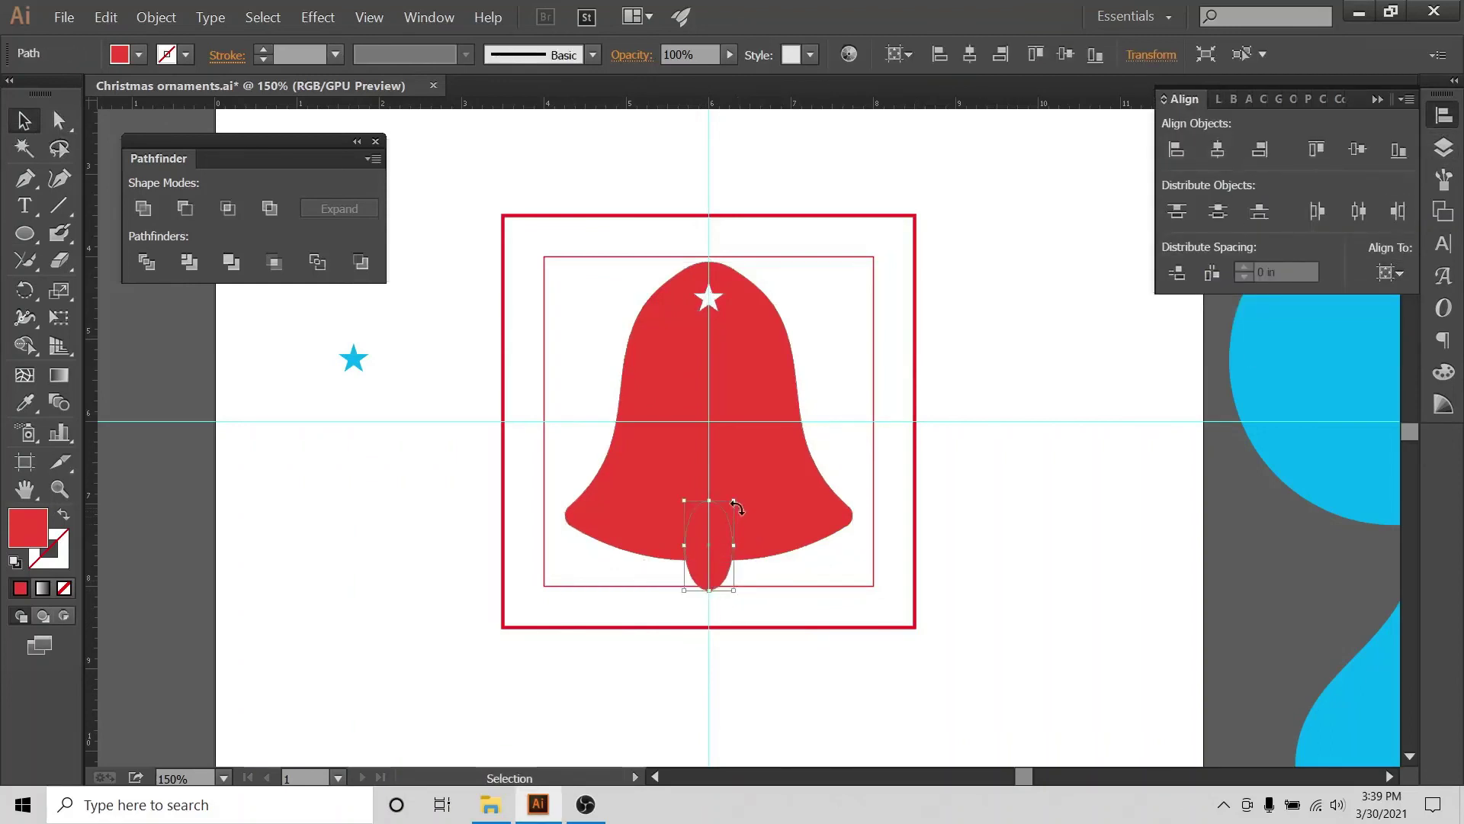
mouse_move(734, 549)
left_mouse_down()
mouse_move(768, 565)
mouse_move(755, 557)
left_mouse_up()
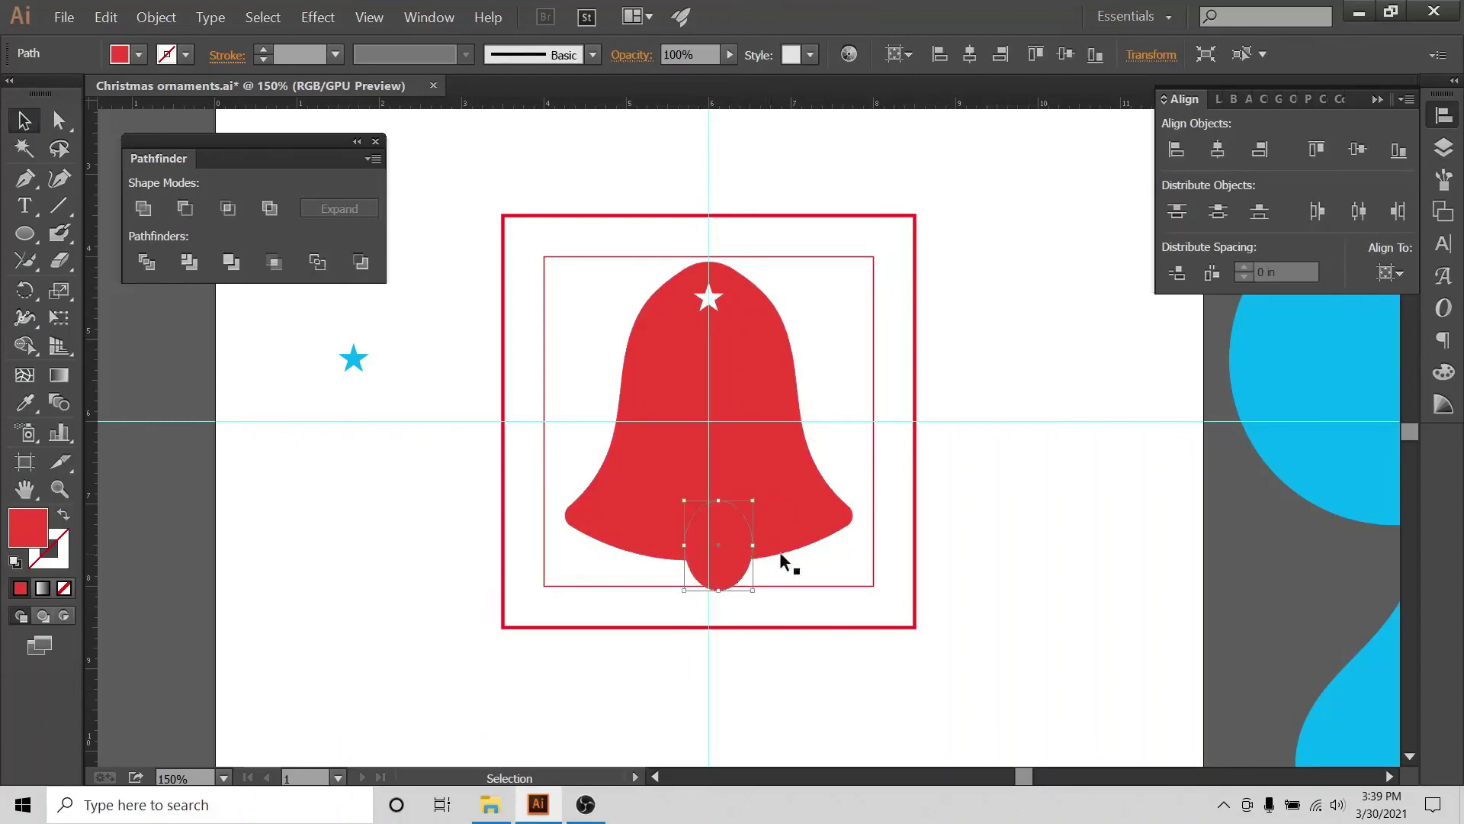
left_click(1218, 149)
left_click(1389, 273)
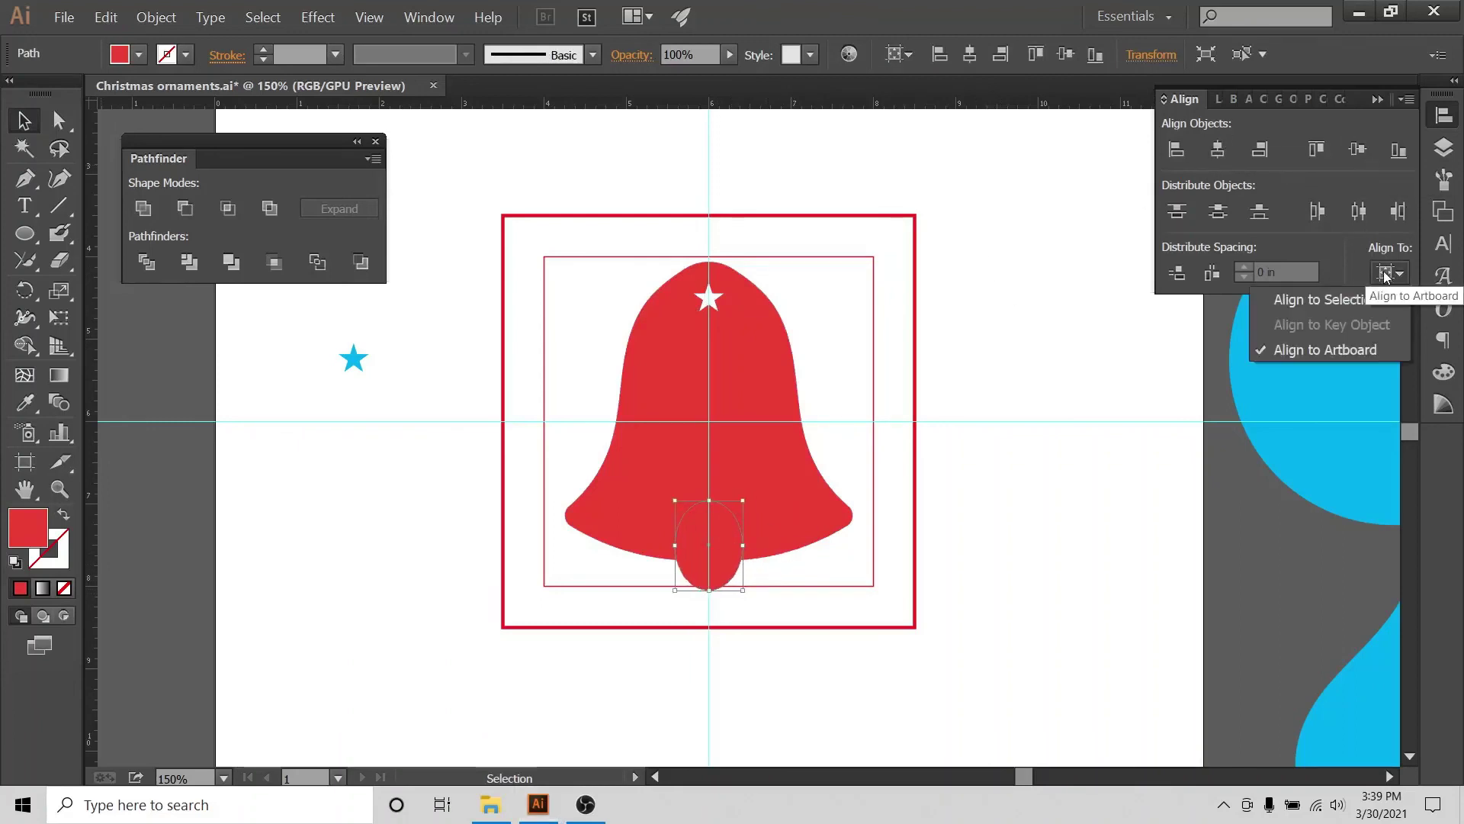
left_click(838, 335)
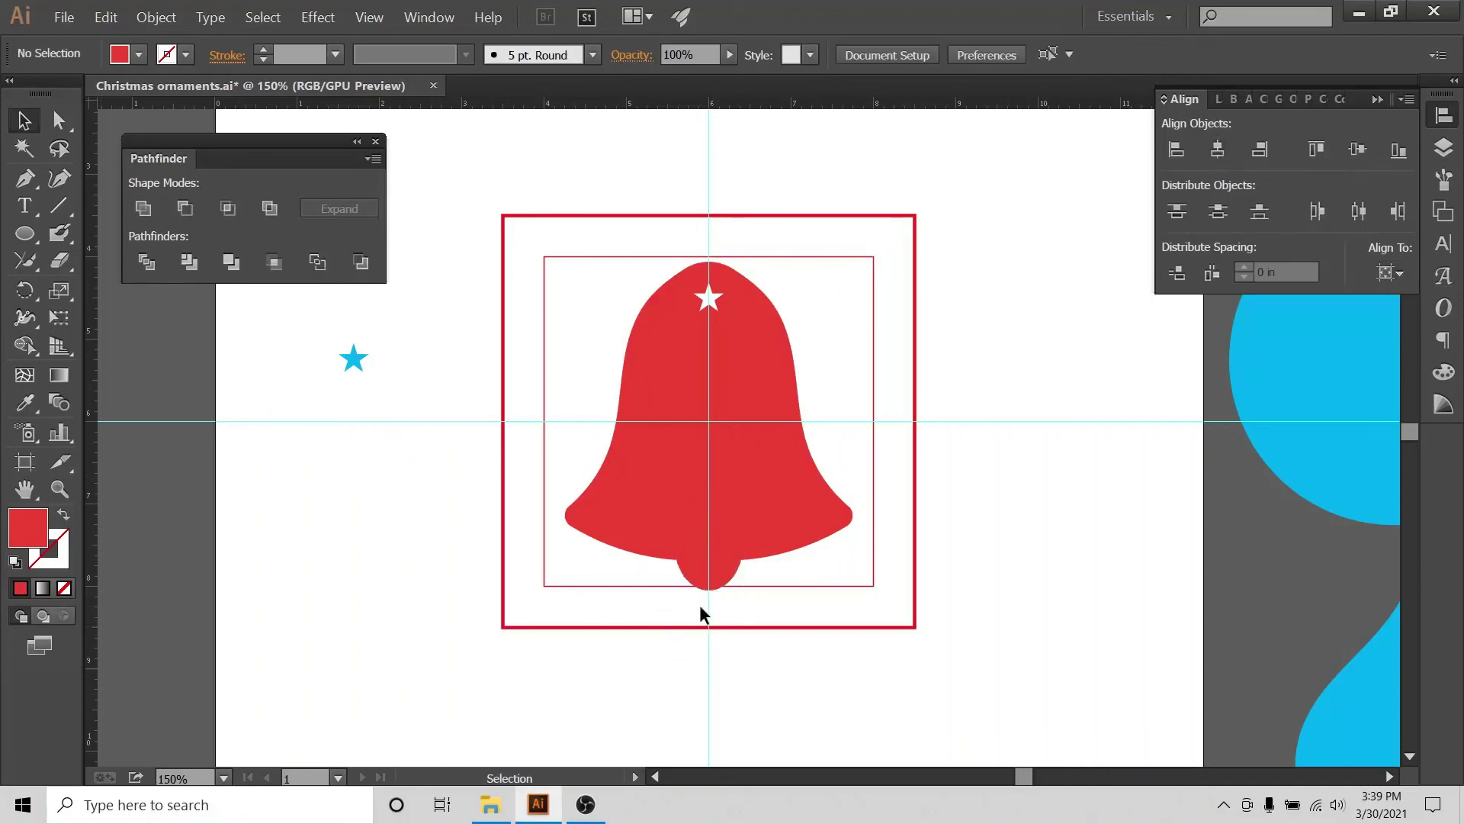
- Shift the clapper ellipse slightly downward so it extends further below the bell's lower edge
left_click(716, 577)
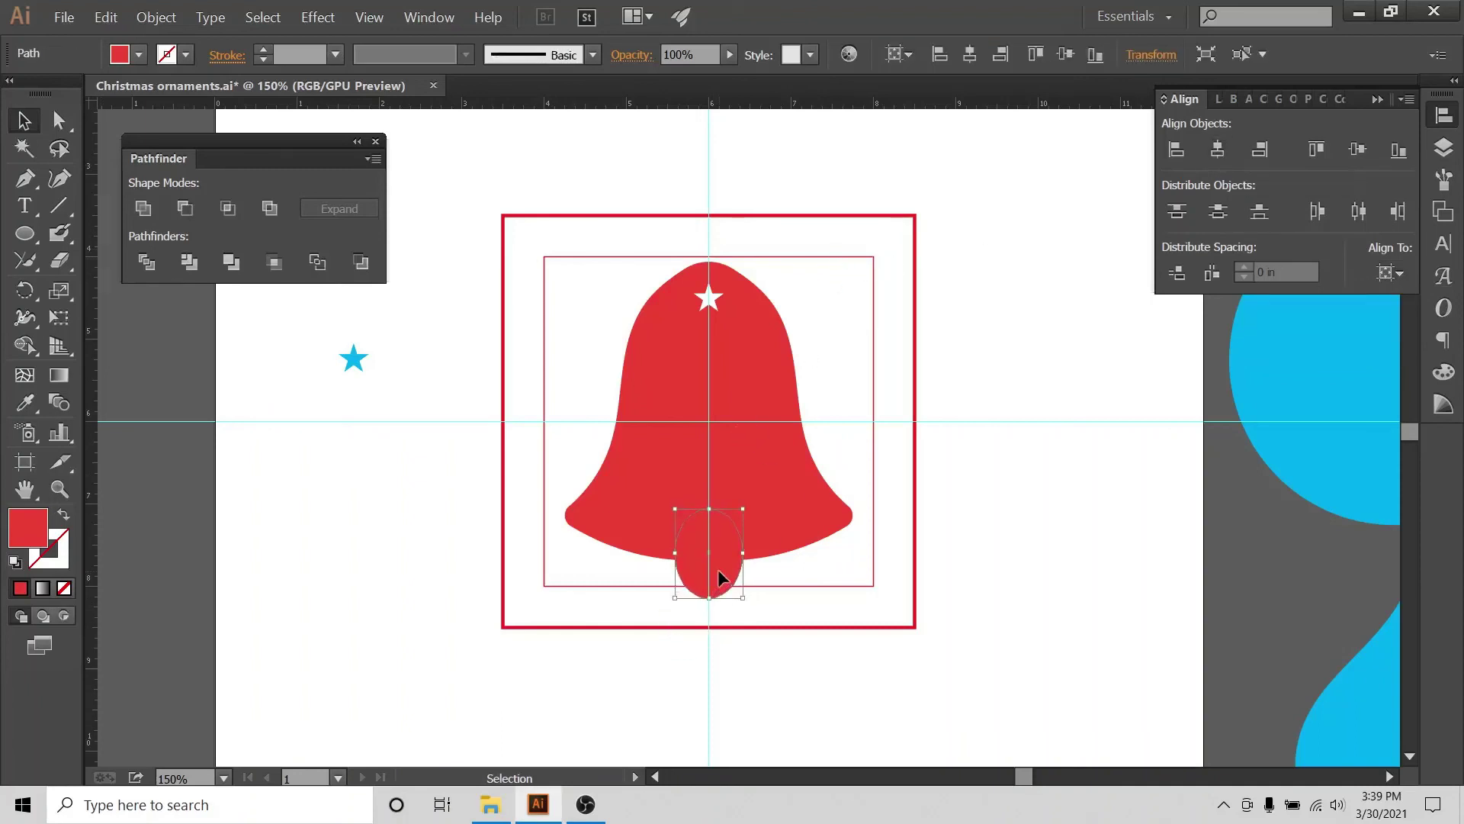
left_click(990, 469)
left_click_drag(844, 241, 631, 679)
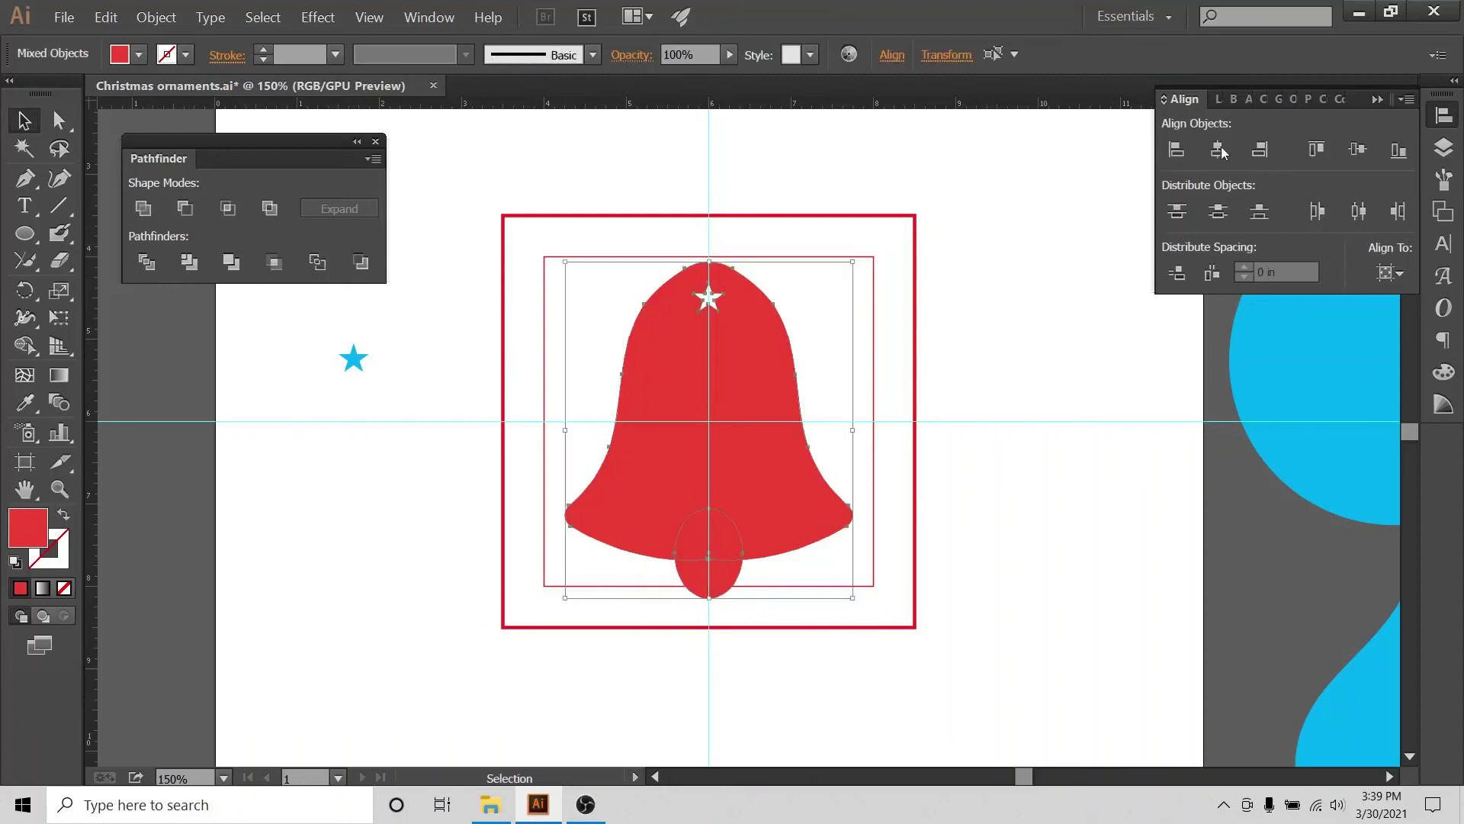
left_click(863, 262)
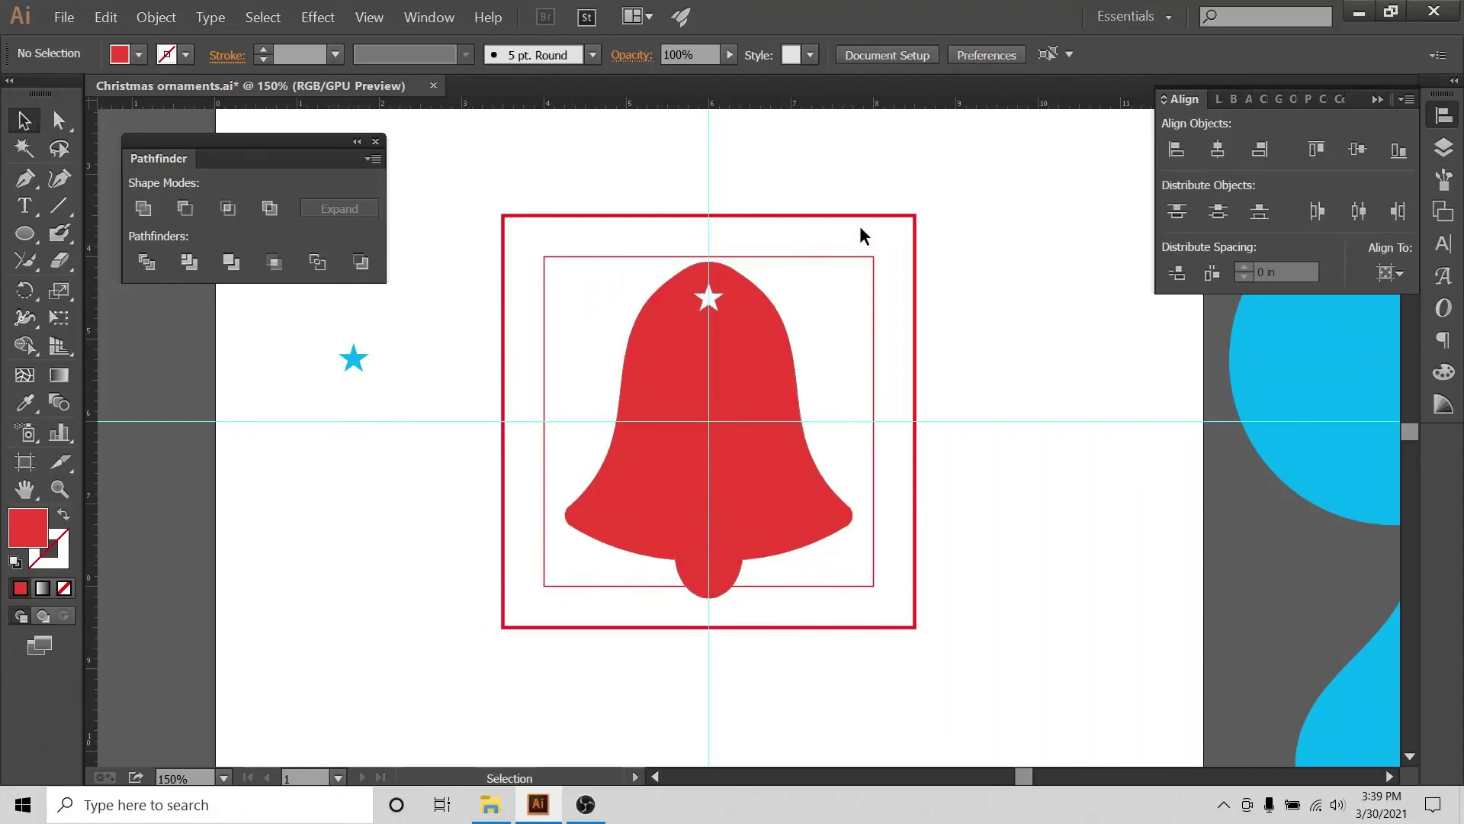
- Unite the bell and the clapper ellipse into one shape
left_click_drag(867, 242, 630, 611)
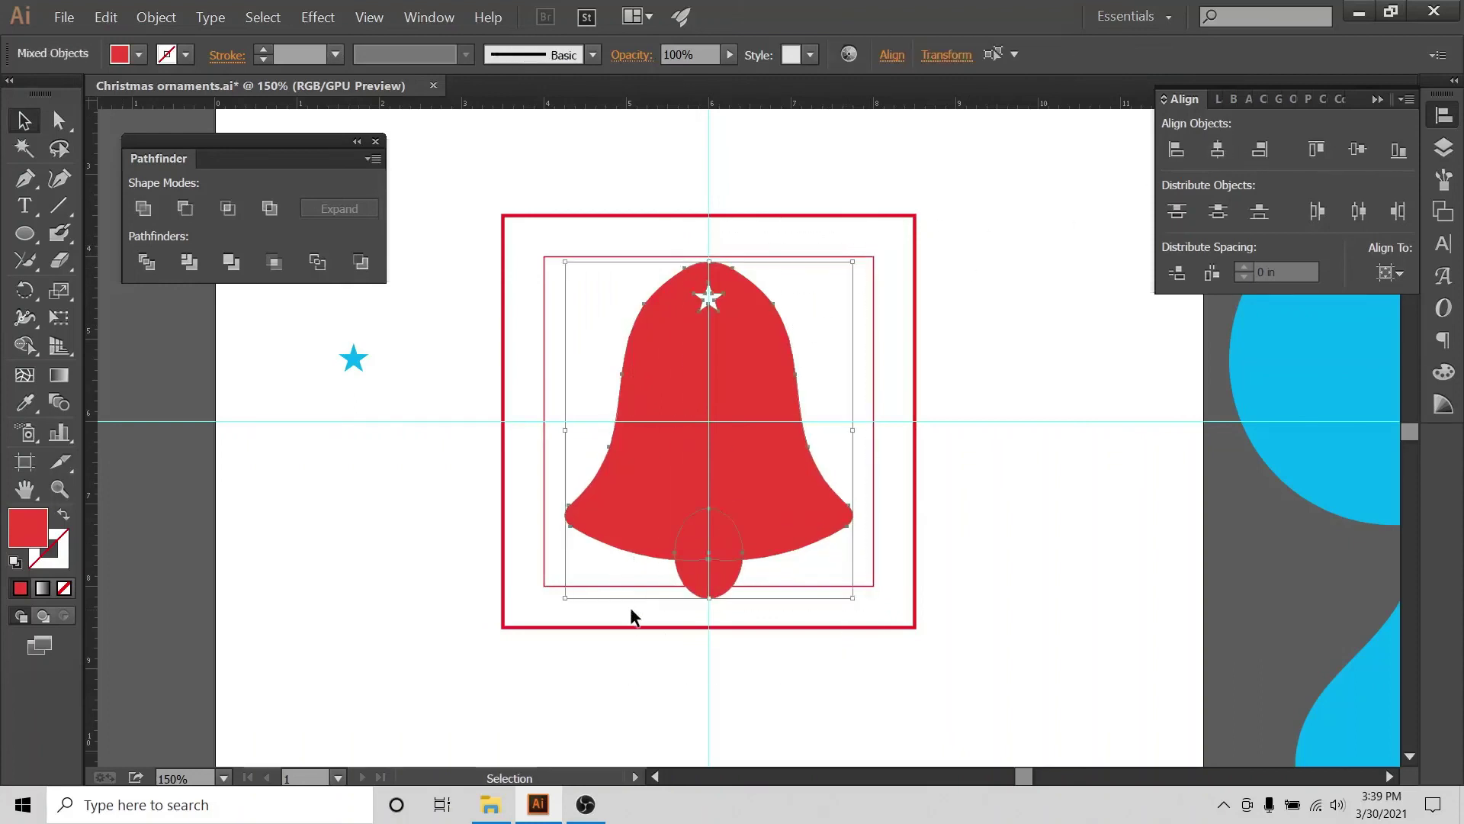
left_click(145, 17)
left_click(145, 214)
left_click(143, 208)
- Change the bell's fill colour to the light blue of the other ornaments
left_click(119, 54)
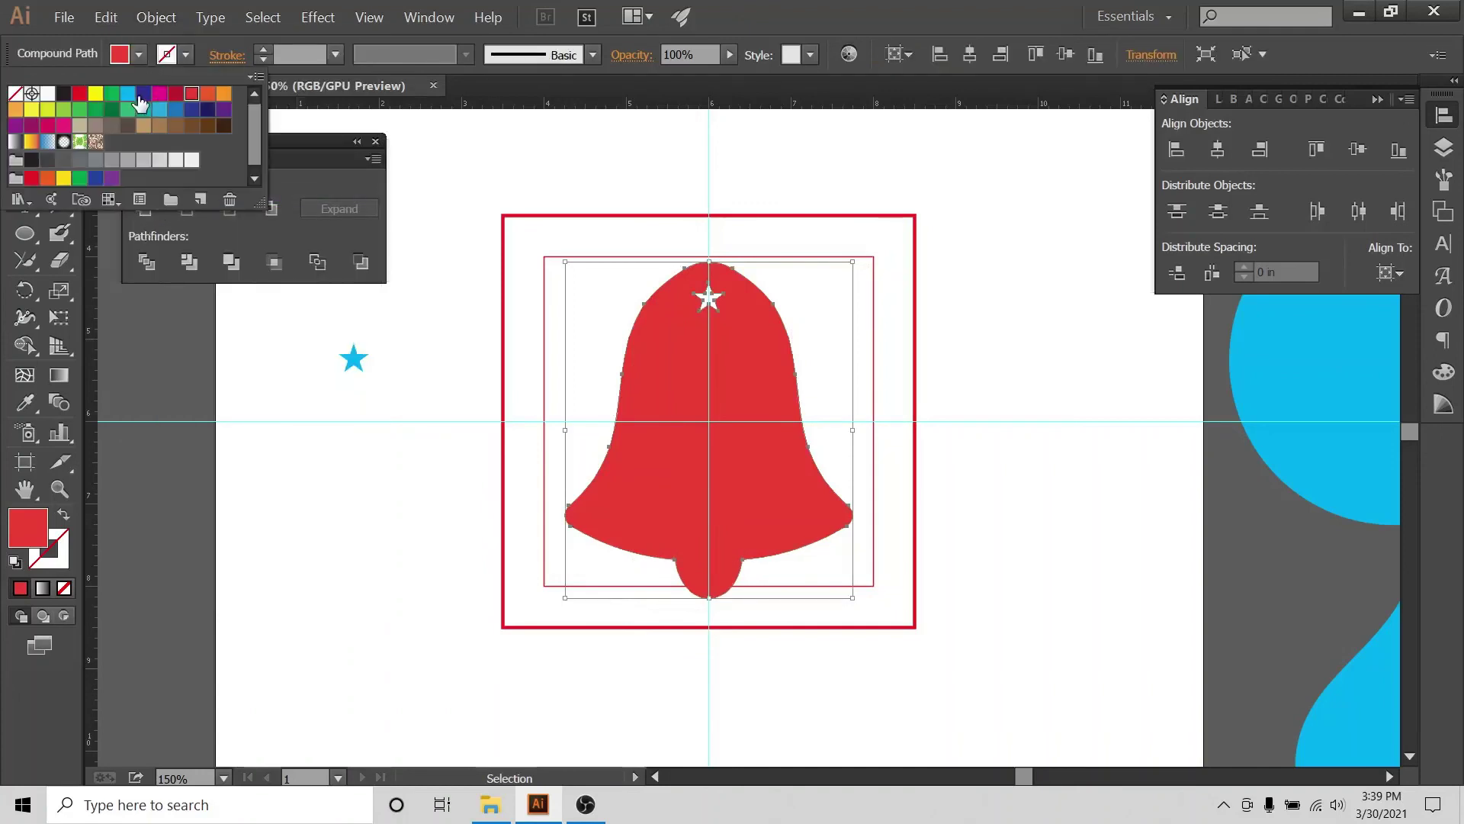
left_click(122, 96)
key("Escape")
- Move the finished bell off the artboard to the end of the second ornament row, beside the diamond and below the scalloped shape
key("a")
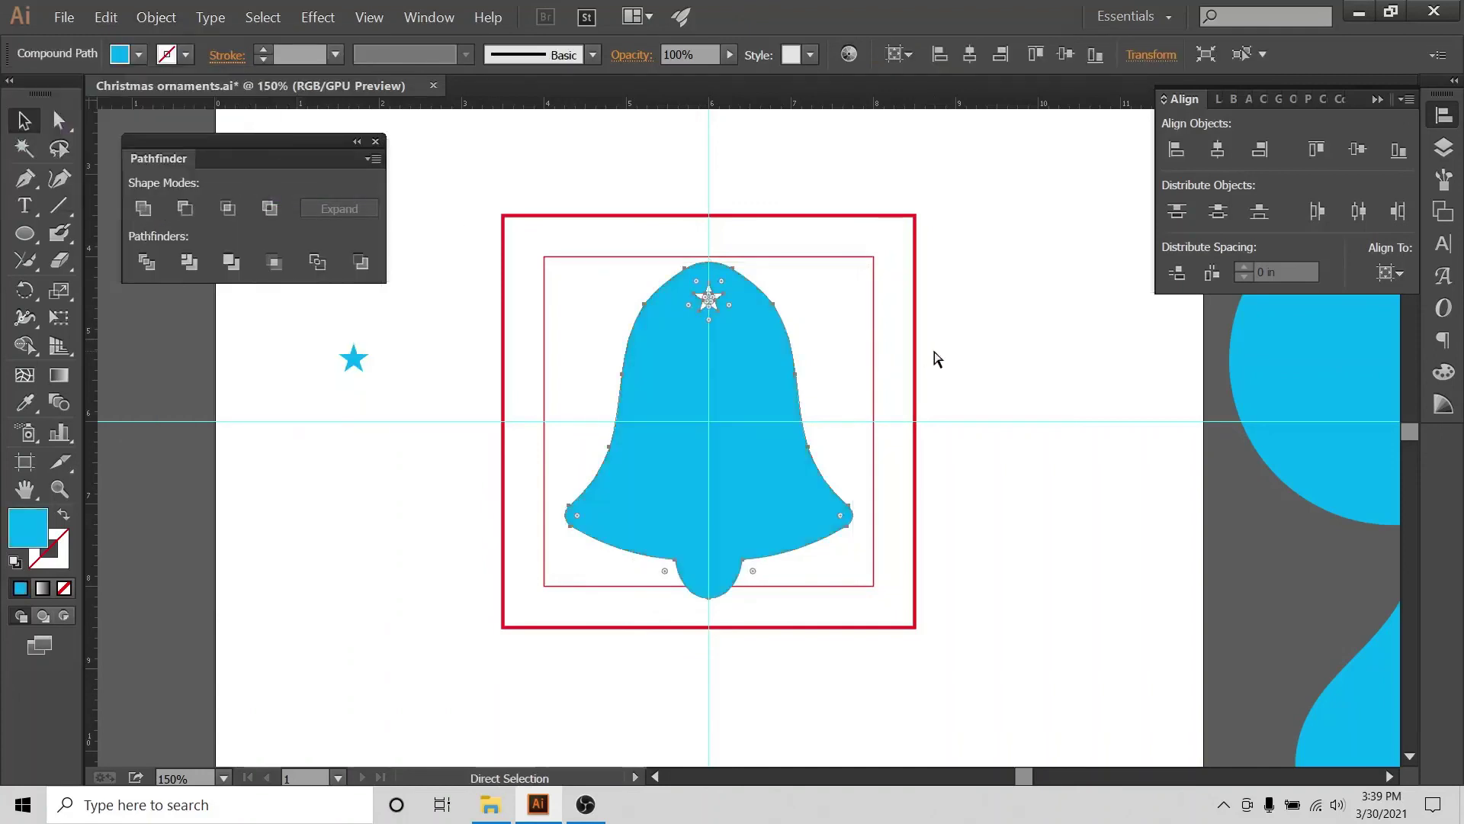
key("ctrl+minus")
key("ctrl+minus")
key("ctrl+minus")
key("ctrl+minus")
key("v")
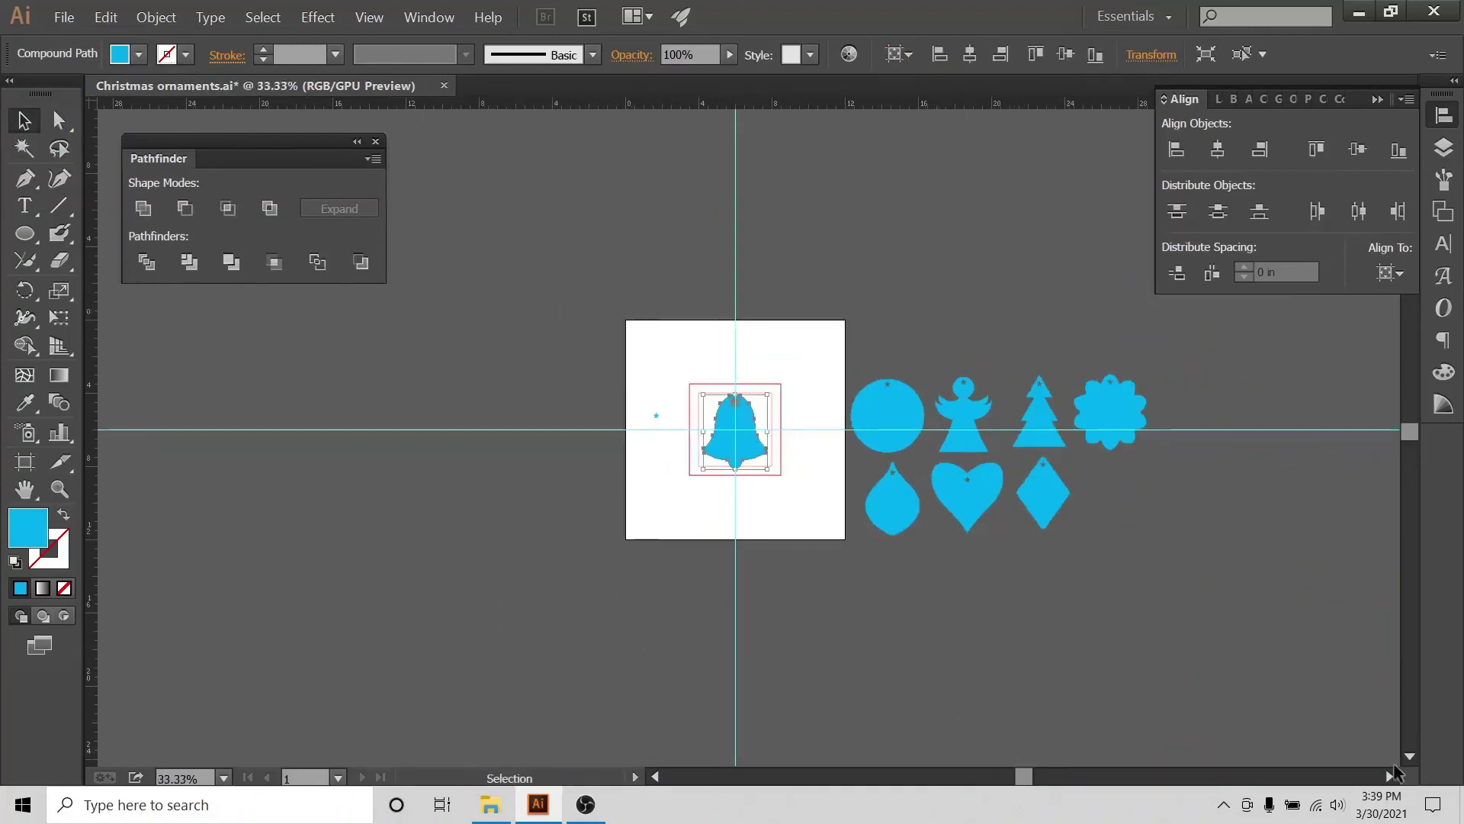
left_click_drag(1389, 776, 1390, 776)
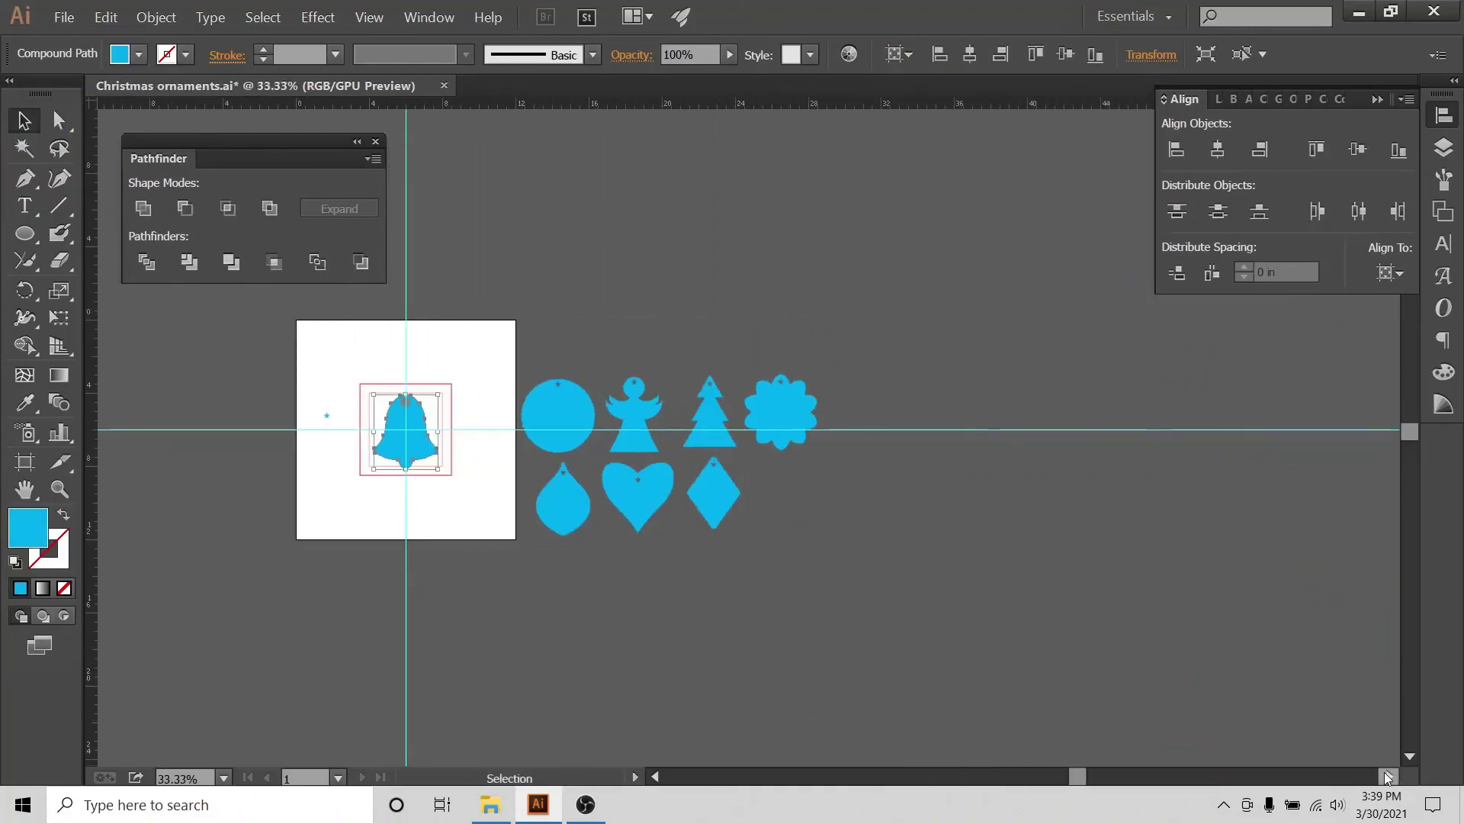
key("a")
key("ctrl+plus")
key("v")
key("ctrl+plus")
key("ctrl+plus")
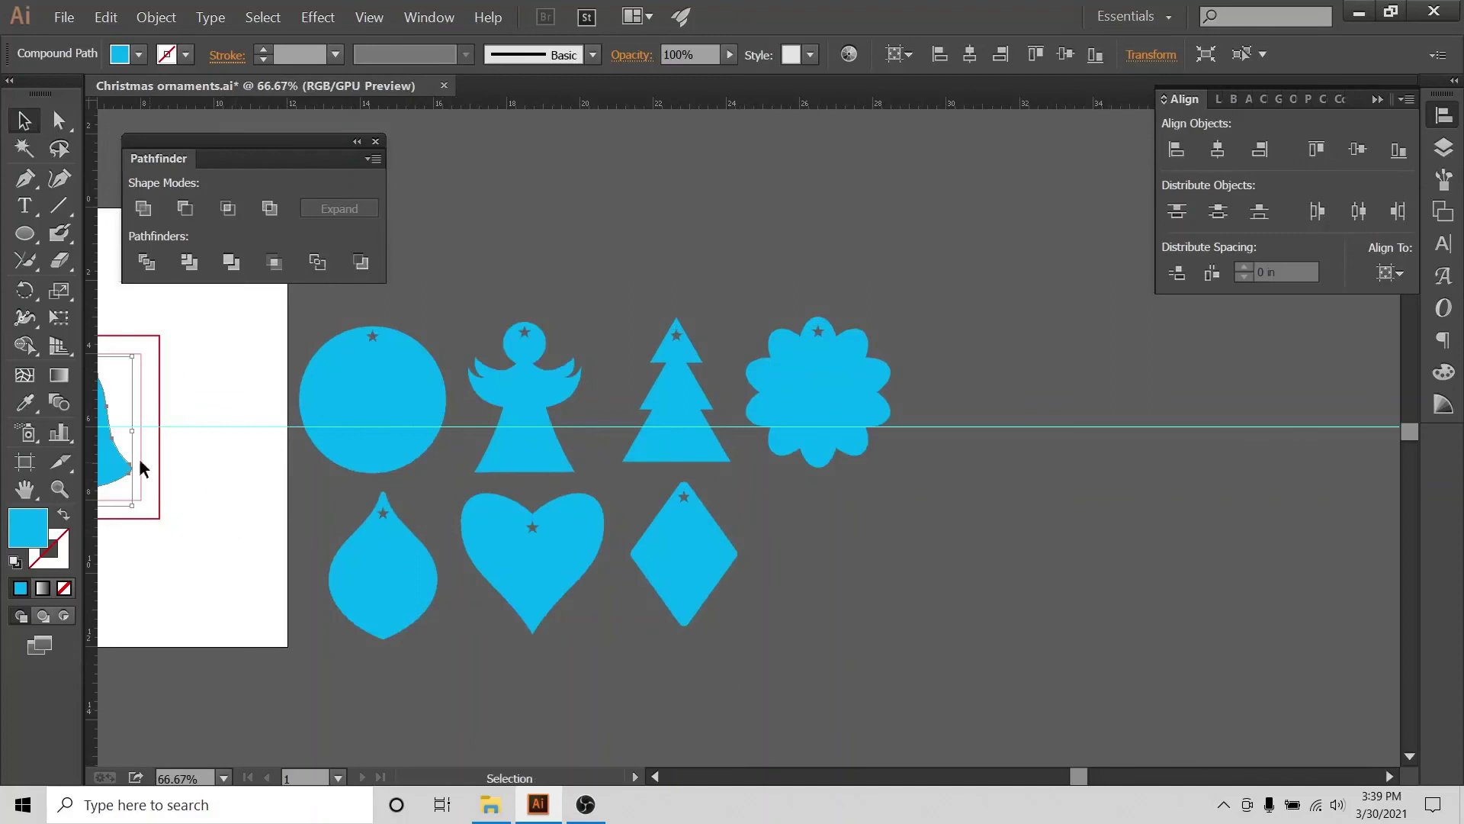
left_click_drag(117, 454, 753, 592)
left_click_drag(877, 584, 876, 584)
left_click(1013, 605)
key("ctrl+plus")
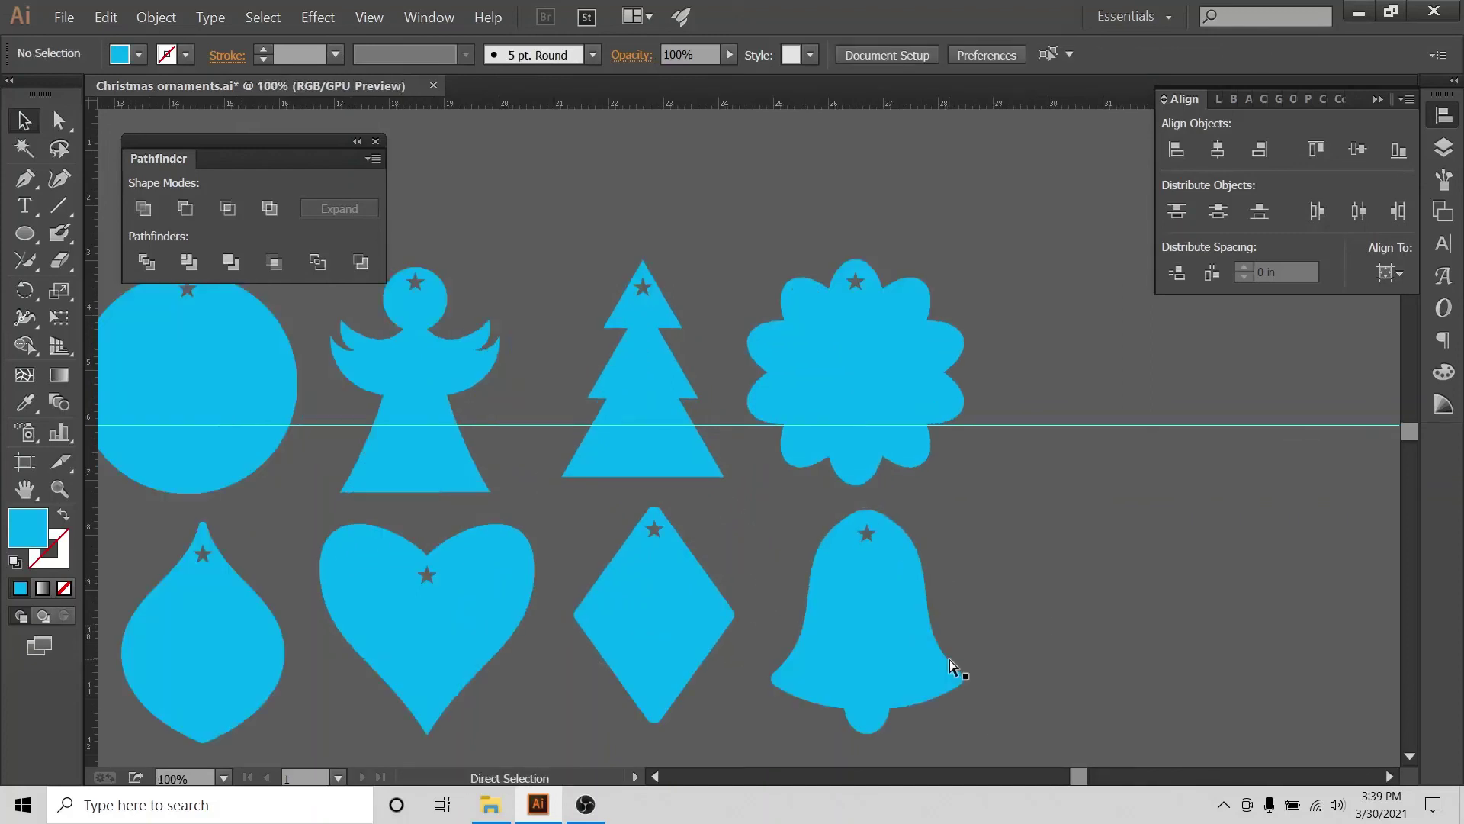
left_click(654, 776)
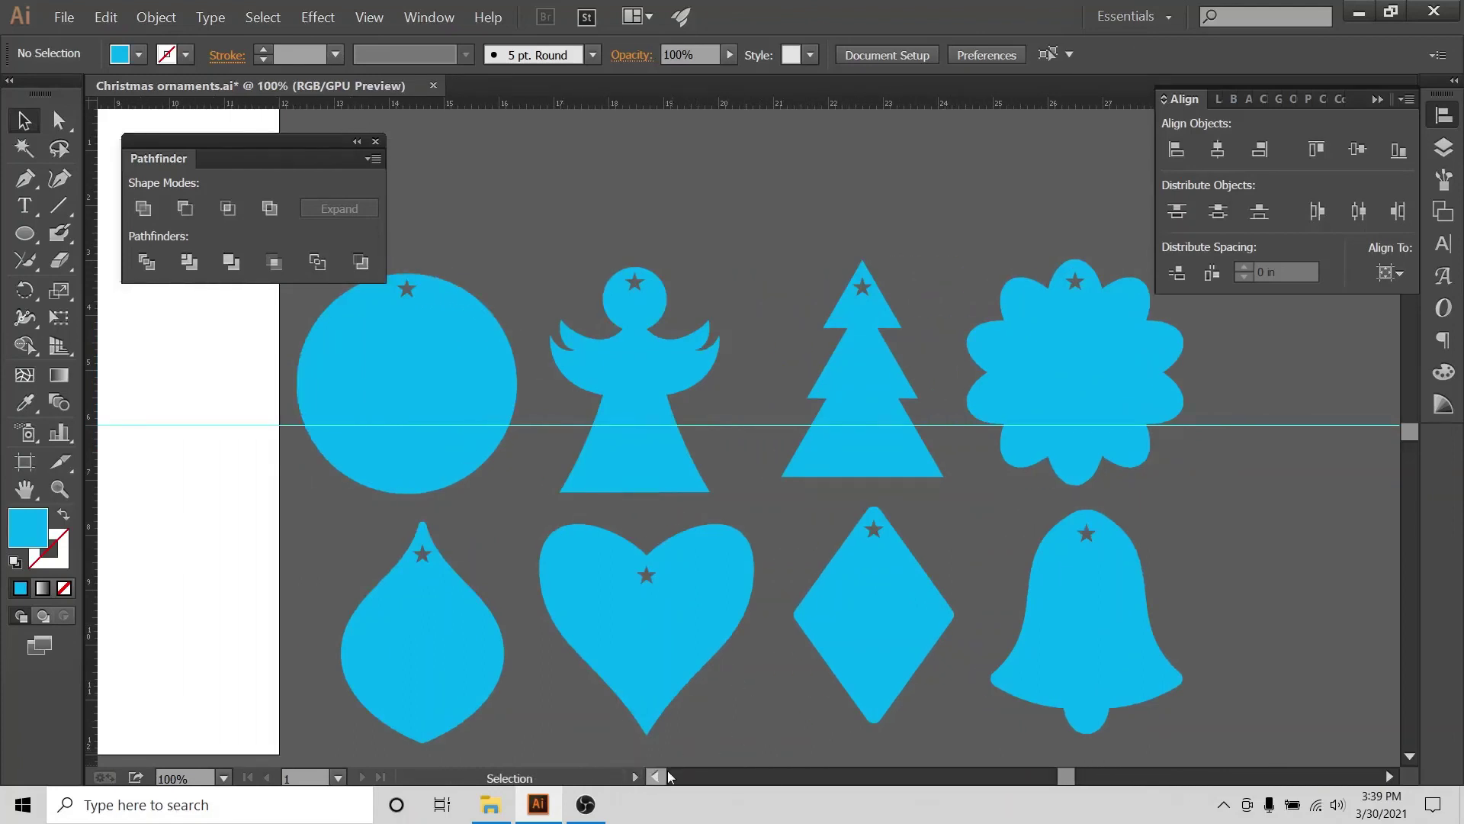
left_click(660, 776)
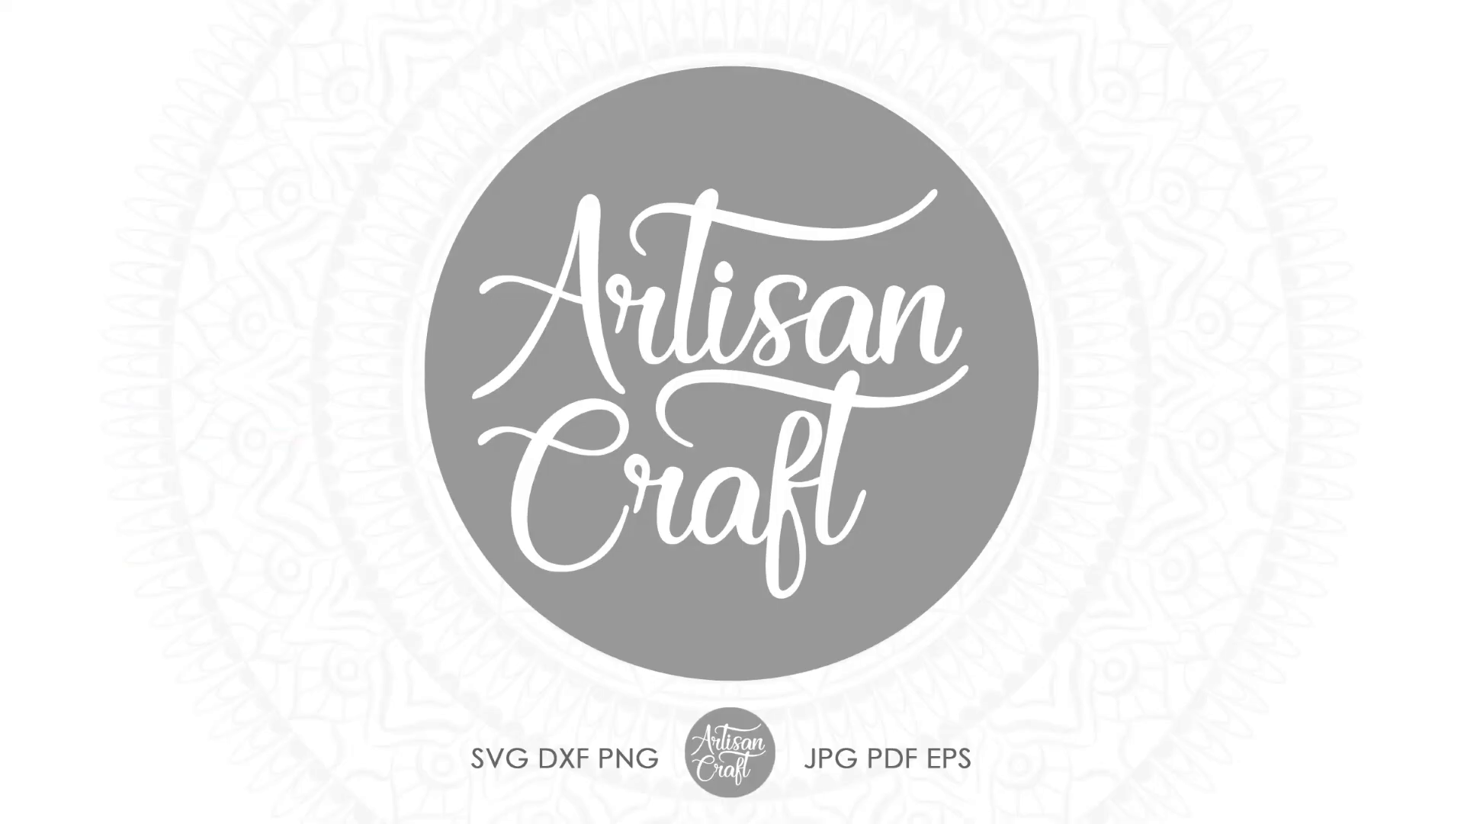